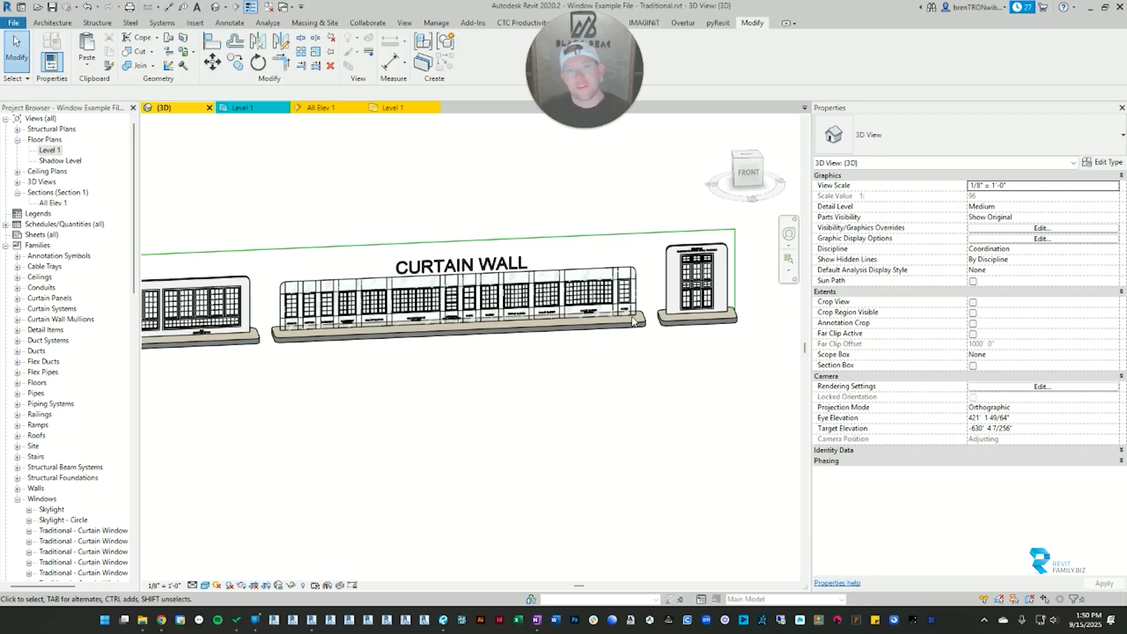
Step: Examine the curtain wall example in the 3D view, including its window panels from Awning to Fixed and the host wall's properties
{"action": "mouse_move", "coordinate": [598, 339]}
{"action": "middle_mouse_down", "text": "shift"}
{"action": "mouse_move", "coordinate": [605, 354]}
{"action": "mouse_move", "coordinate": [584, 340]}
{"action": "middle_mouse_up", "text": "shift"}
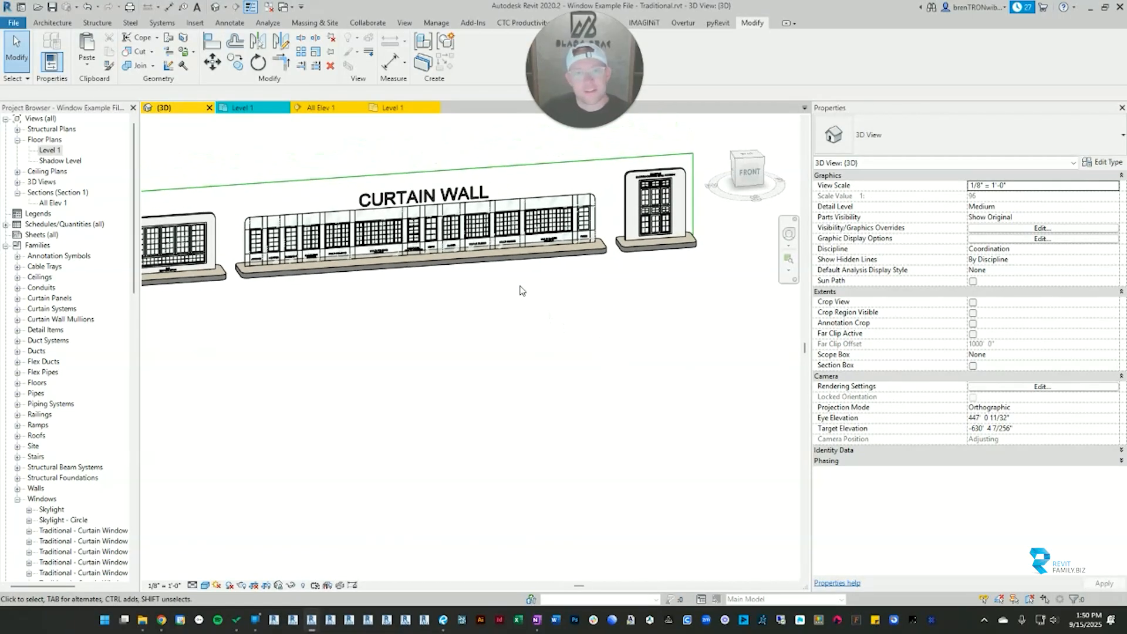
{"action": "left_click", "coordinate": [503, 256]}
{"action": "middle_click_drag", "start_coordinate": [453, 308], "coordinate": [474, 396]}
{"action": "middle_click_drag", "start_coordinate": [474, 396], "coordinate": [551, 373], "text": "shift"}
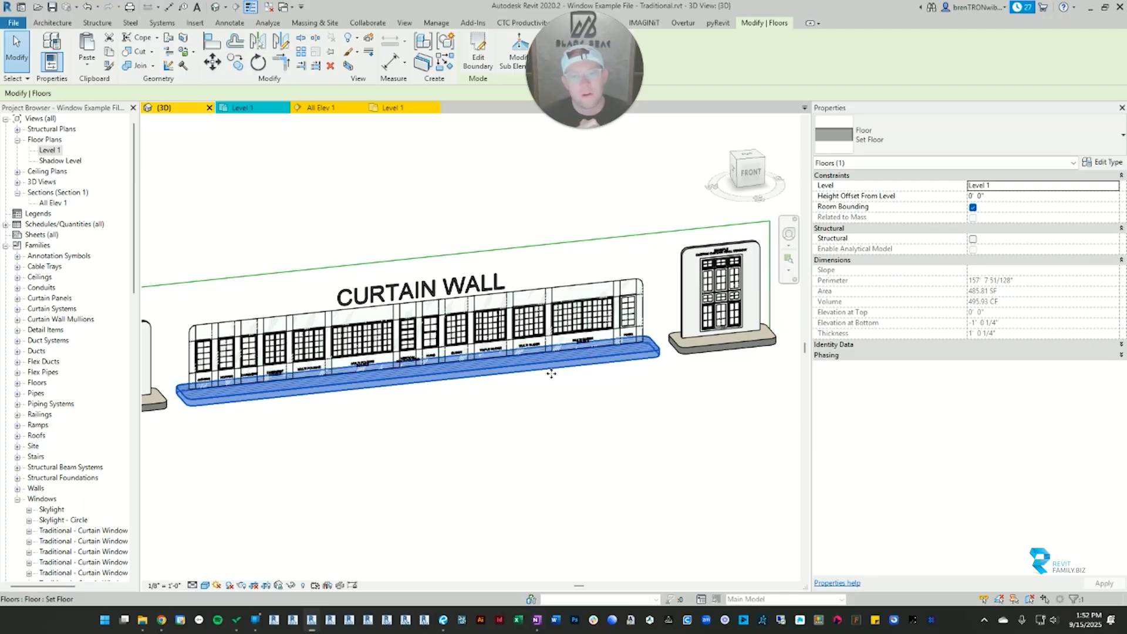
{"action": "scroll", "coordinate": [450, 370], "scroll_direction": "up", "scroll_amount": 4}
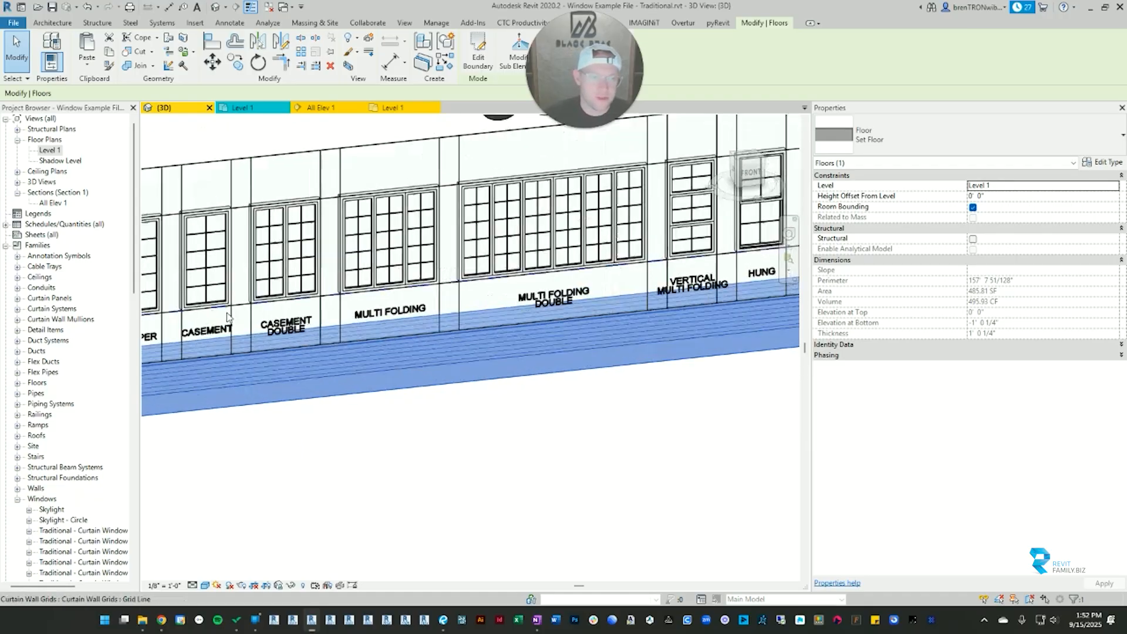
{"action": "scroll", "coordinate": [450, 370], "scroll_direction": "up", "scroll_amount": 3}
{"action": "scroll", "coordinate": [364, 340], "scroll_direction": "down", "scroll_amount": 4}
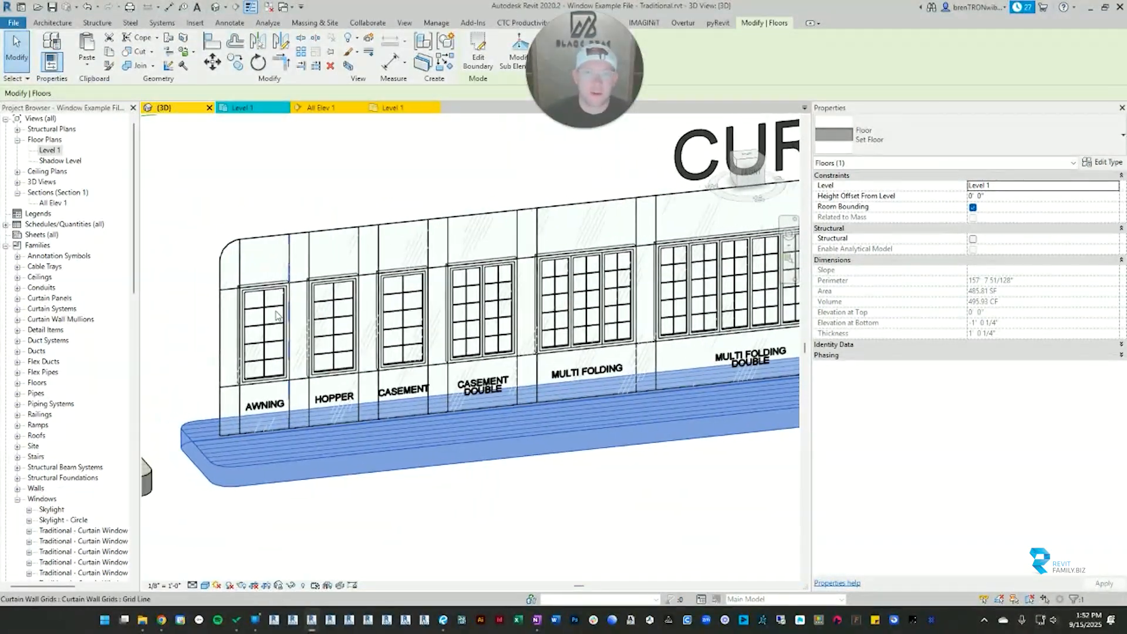
{"action": "scroll", "coordinate": [276, 315], "scroll_direction": "up", "scroll_amount": 5}
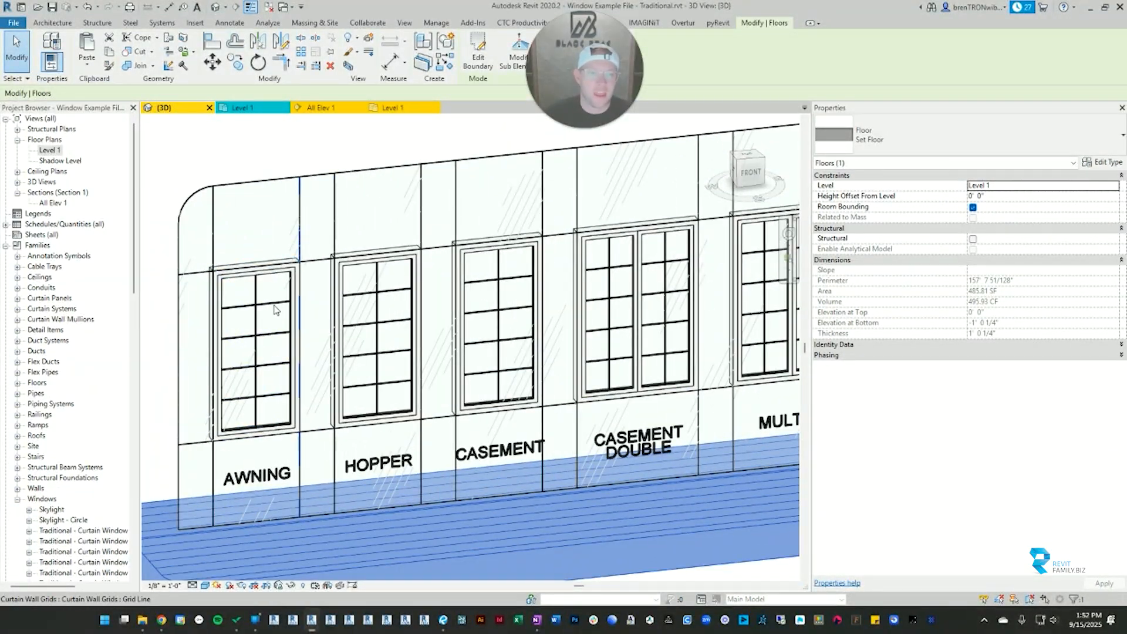
{"action": "left_click", "coordinate": [277, 188]}
{"action": "scroll", "coordinate": [445, 306], "scroll_direction": "down", "scroll_amount": 4}
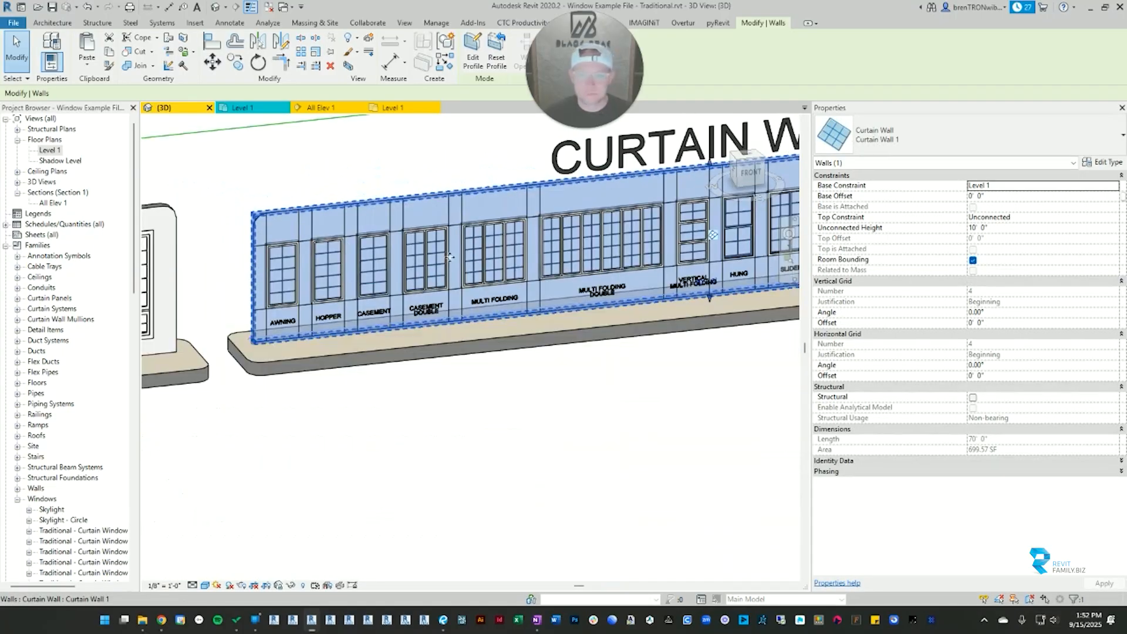
{"action": "key", "text": "Escape"}
{"action": "scroll", "coordinate": [444, 312], "scroll_direction": "down", "scroll_amount": 4}
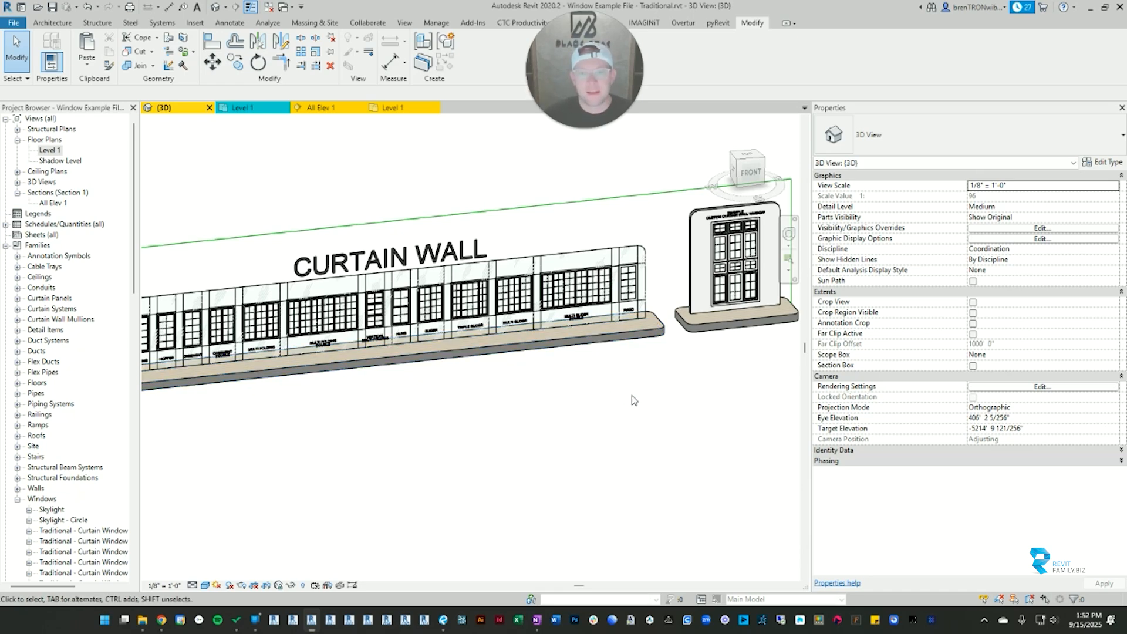
{"action": "middle_click_drag", "start_coordinate": [634, 399], "coordinate": [536, 385]}
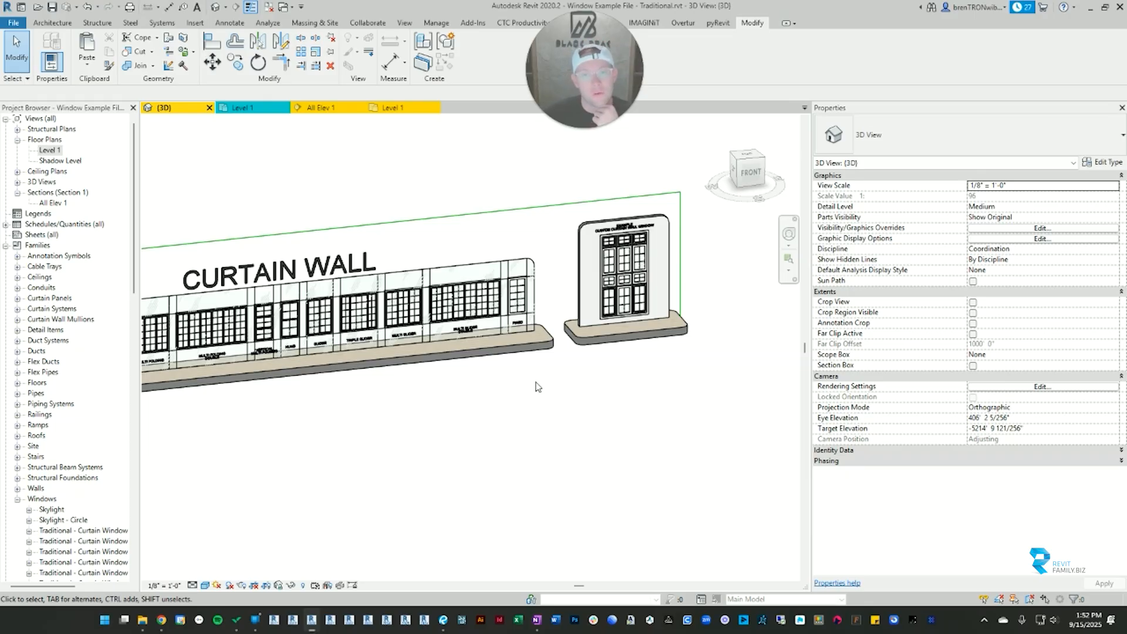
{"action": "middle_click_drag", "start_coordinate": [563, 305], "coordinate": [606, 306]}
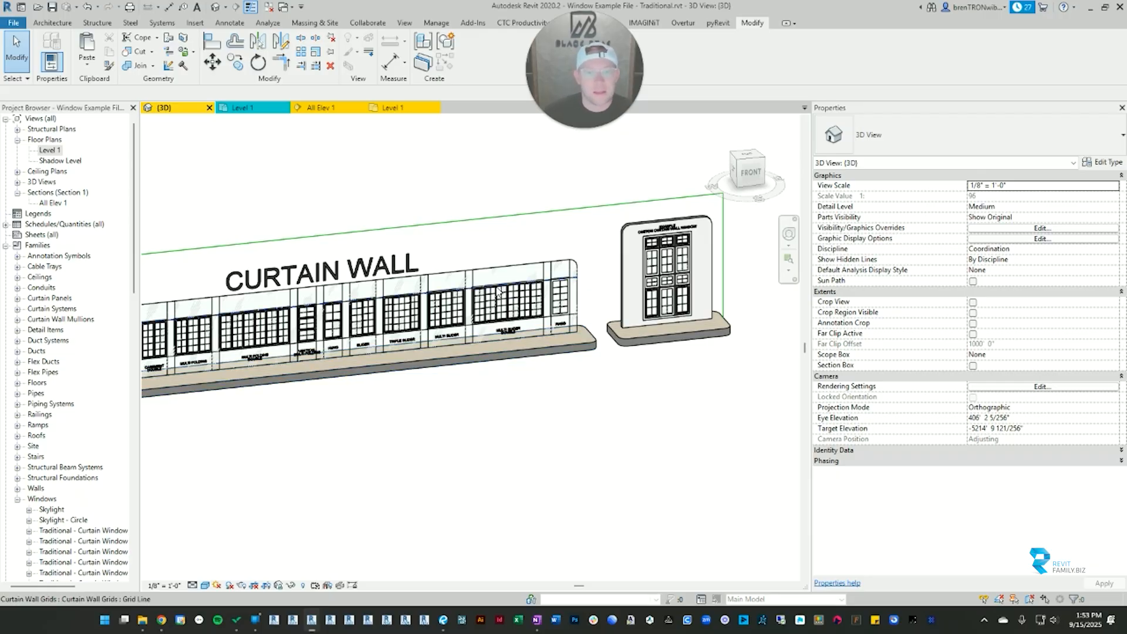
{"action": "middle_click_drag", "start_coordinate": [483, 296], "coordinate": [567, 288]}
{"action": "scroll", "coordinate": [581, 274], "scroll_direction": "down", "scroll_amount": 1}
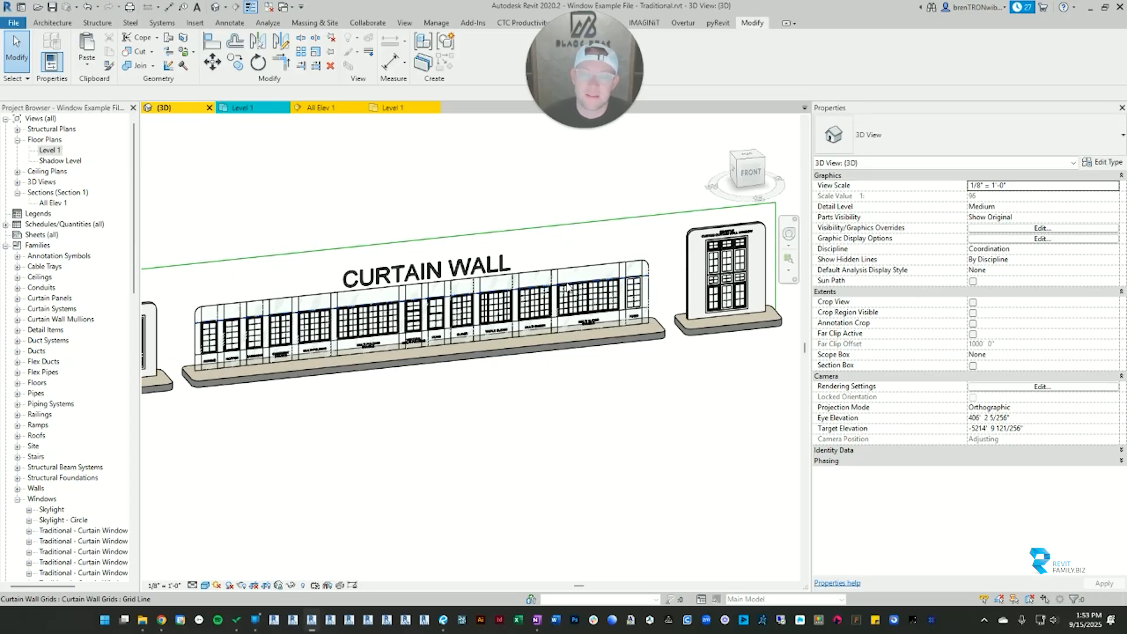
Step: Examine the custom curtain wall window example, checking its outer frame, mullions and individual window panels
{"action": "scroll", "coordinate": [755, 347], "scroll_direction": "up", "scroll_amount": 3}
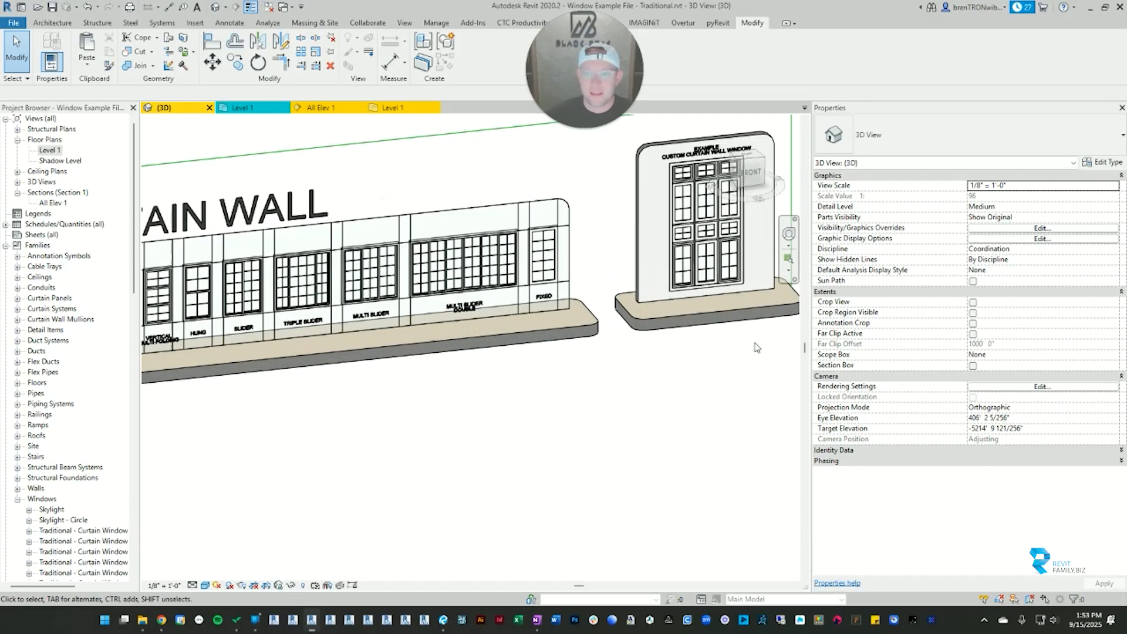
{"action": "middle_click_drag", "start_coordinate": [748, 332], "coordinate": [546, 487]}
{"action": "scroll", "coordinate": [501, 261], "scroll_direction": "up", "scroll_amount": 2}
{"action": "left_click", "coordinate": [365, 270]}
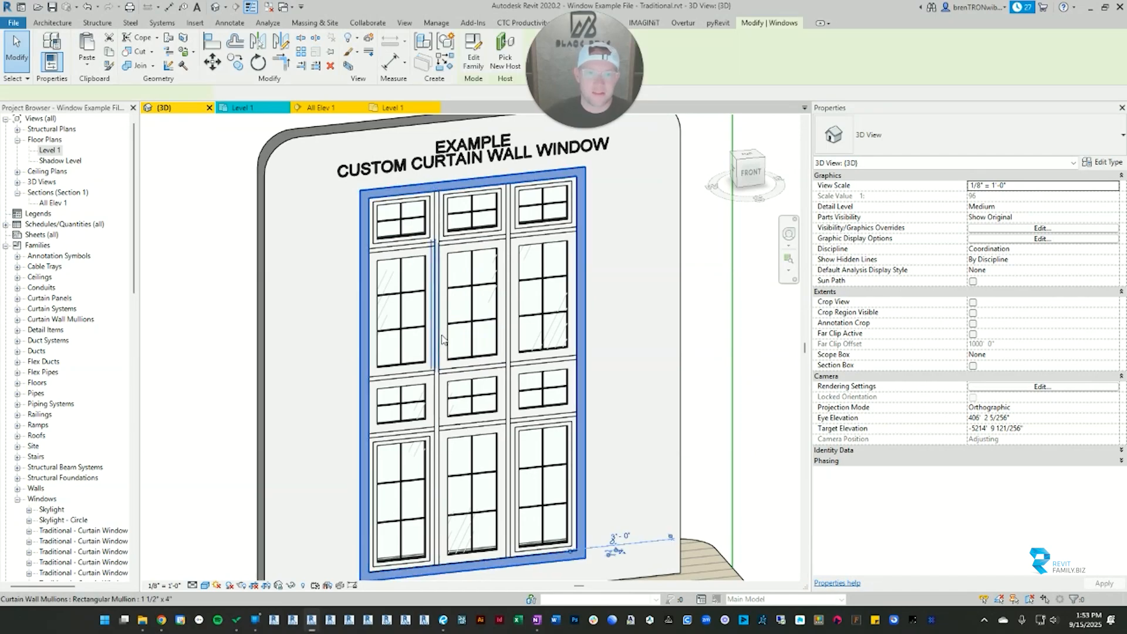
{"action": "scroll", "coordinate": [444, 335], "scroll_direction": "down", "scroll_amount": 2}
{"action": "middle_click_drag", "start_coordinate": [449, 368], "coordinate": [470, 395], "text": "shift"}
{"action": "left_click", "coordinate": [709, 360]}
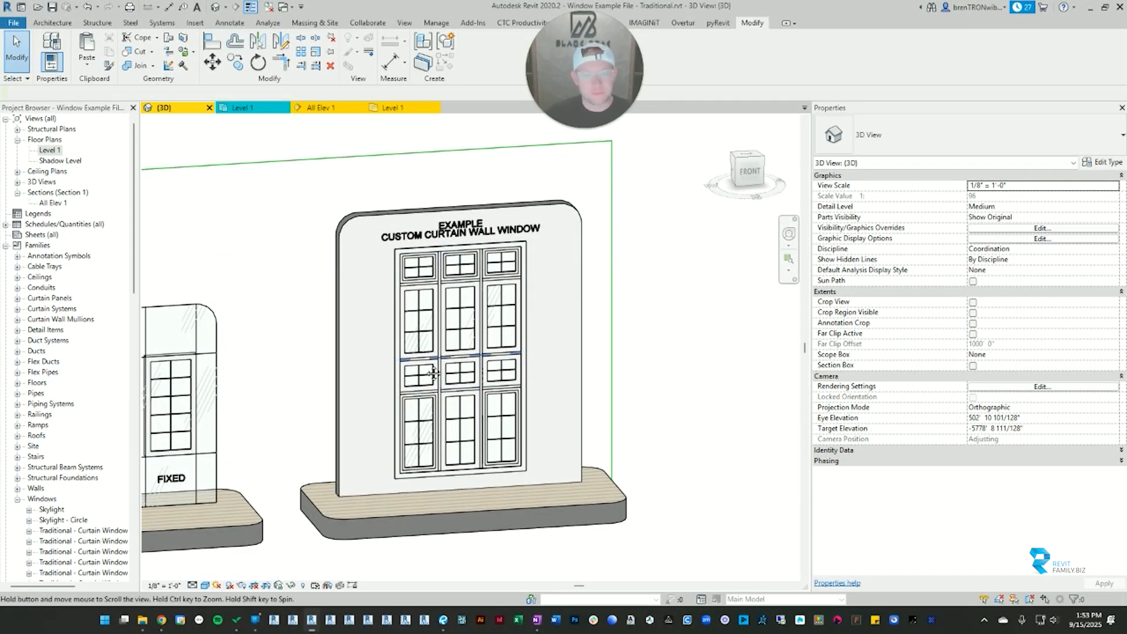
{"action": "middle_click_drag", "start_coordinate": [427, 369], "coordinate": [445, 372]}
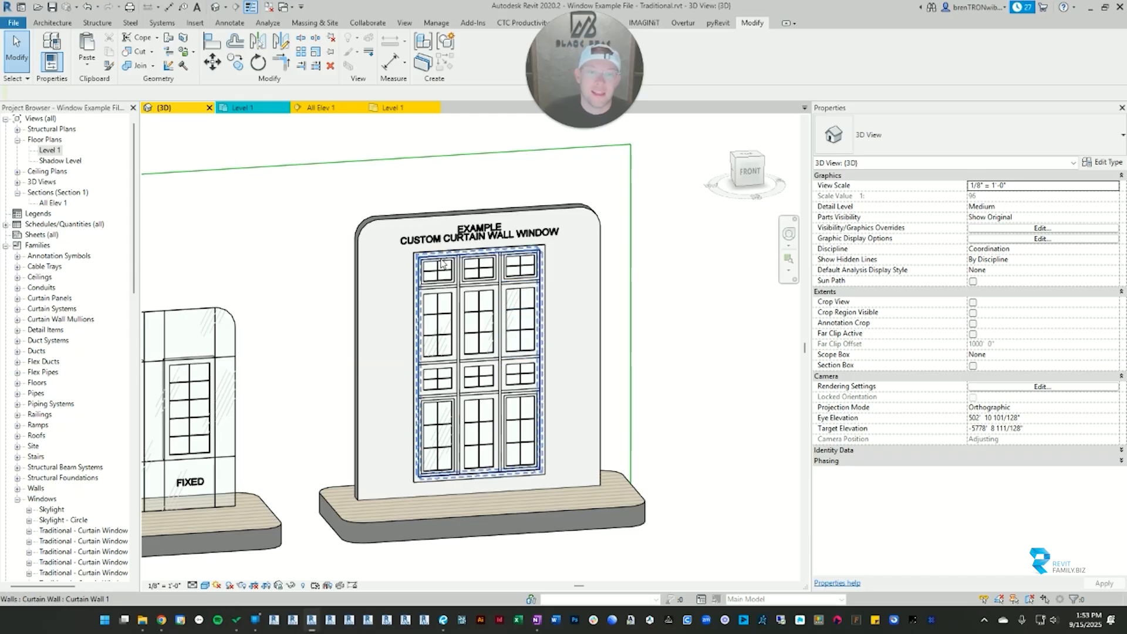
{"action": "scroll", "coordinate": [517, 317], "scroll_direction": "up", "scroll_amount": 3}
{"action": "middle_click_drag", "start_coordinate": [546, 380], "coordinate": [546, 342]}
{"action": "scroll", "coordinate": [546, 342], "scroll_direction": "down", "scroll_amount": 2}
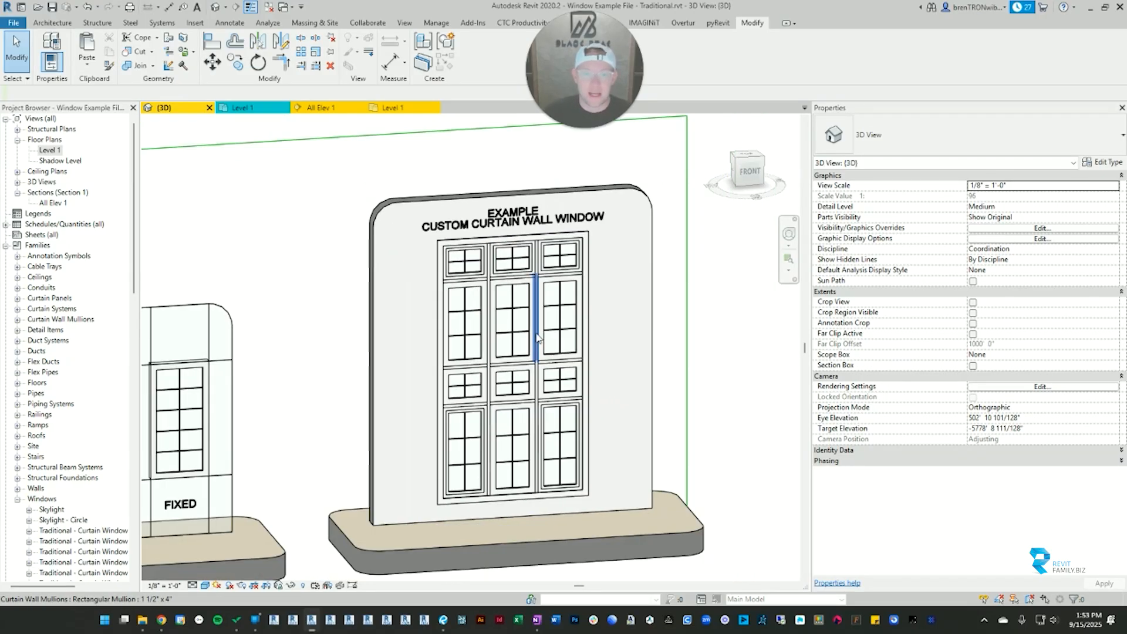
{"action": "middle_click_drag", "start_coordinate": [347, 287], "coordinate": [563, 297]}
{"action": "scroll", "coordinate": [562, 296], "scroll_direction": "down", "scroll_amount": 4}
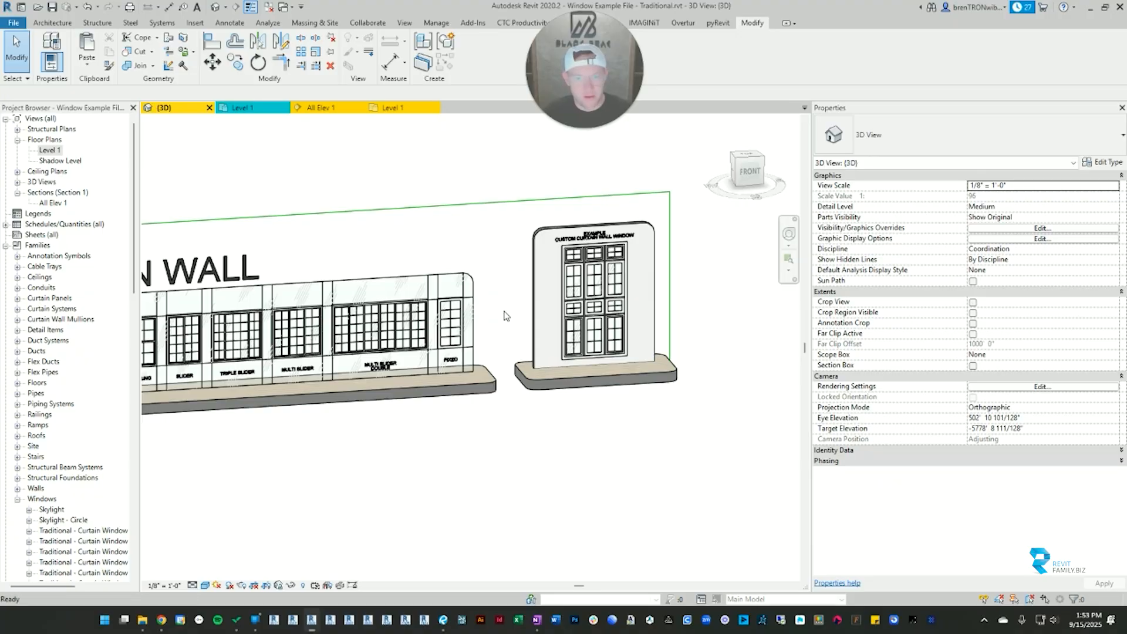
Step: Draw a straight Curtain Wall 1 wall 56' long in the 3D view, in the open space beyond the custom window example
{"action": "key", "text": "w"}
{"action": "key", "text": "a"}
{"action": "left_click", "coordinate": [892, 130]}
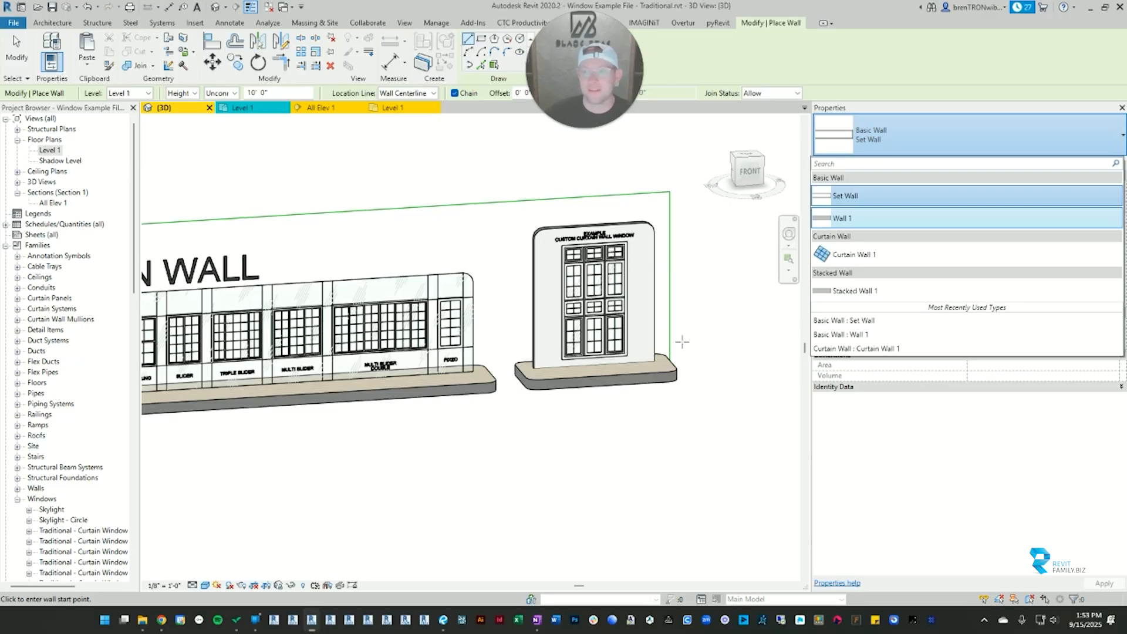
{"action": "middle_click_drag", "start_coordinate": [509, 261], "coordinate": [472, 266]}
{"action": "left_click", "coordinate": [902, 135]}
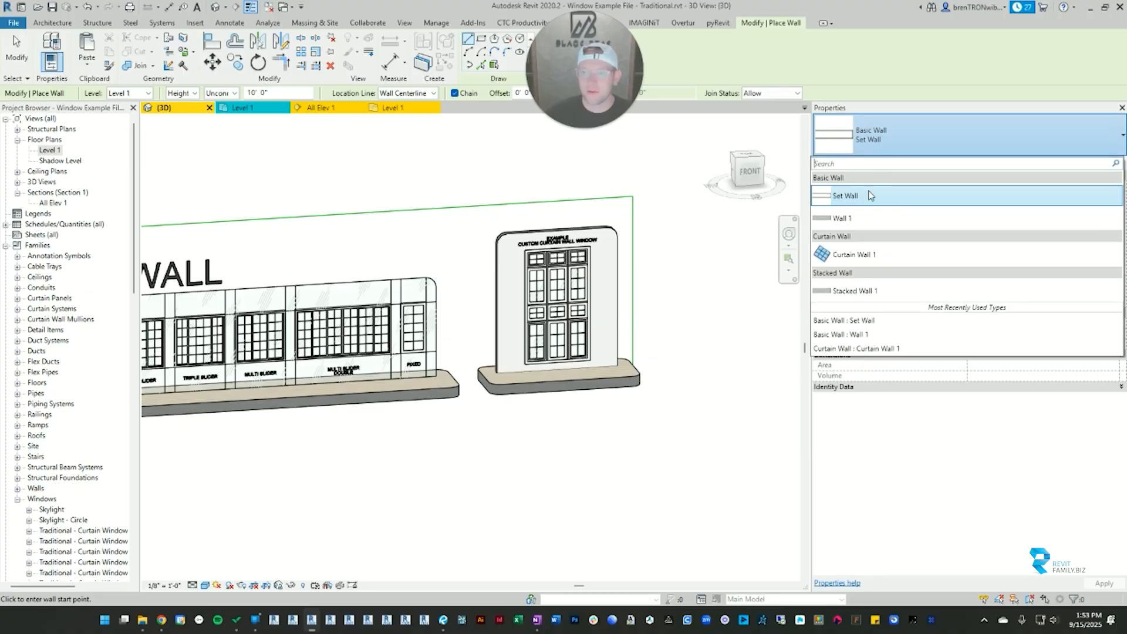
{"action": "left_click", "coordinate": [868, 255]}
{"action": "scroll", "coordinate": [690, 350], "scroll_direction": "down", "scroll_amount": 2}
{"action": "middle_click_drag", "start_coordinate": [693, 357], "coordinate": [378, 396]}
{"action": "left_click", "coordinate": [427, 391]}
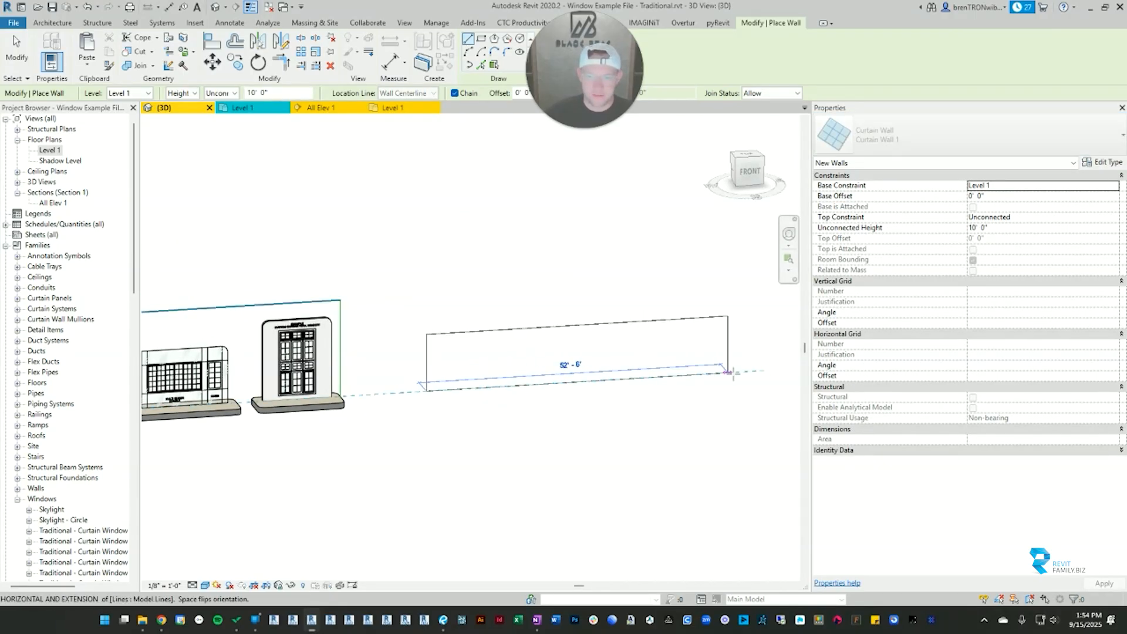
{"action": "left_click", "coordinate": [747, 371]}
{"action": "key", "text": "Escape"}
{"action": "key", "text": "Escape"}
Step: Inspect the new freestanding curtain wall and its properties from several angles
{"action": "scroll", "coordinate": [434, 366], "scroll_direction": "up", "scroll_amount": 3}
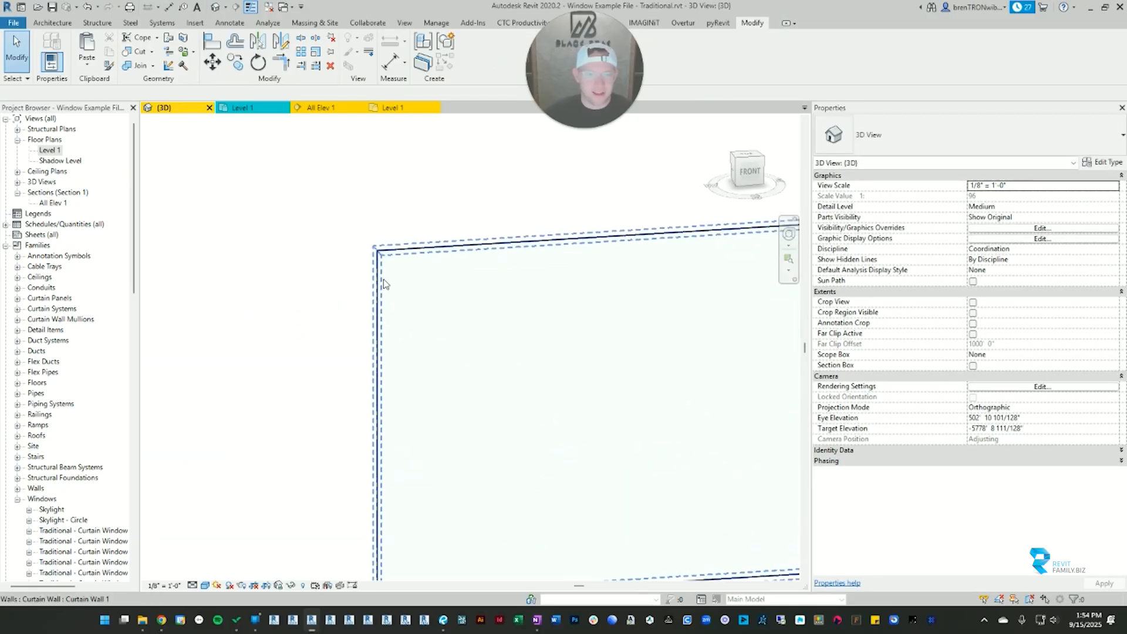
{"action": "left_click", "coordinate": [426, 287]}
{"action": "scroll", "coordinate": [427, 288], "scroll_direction": "down", "scroll_amount": 4}
{"action": "middle_click_drag", "start_coordinate": [429, 290], "coordinate": [552, 343], "text": "shift"}
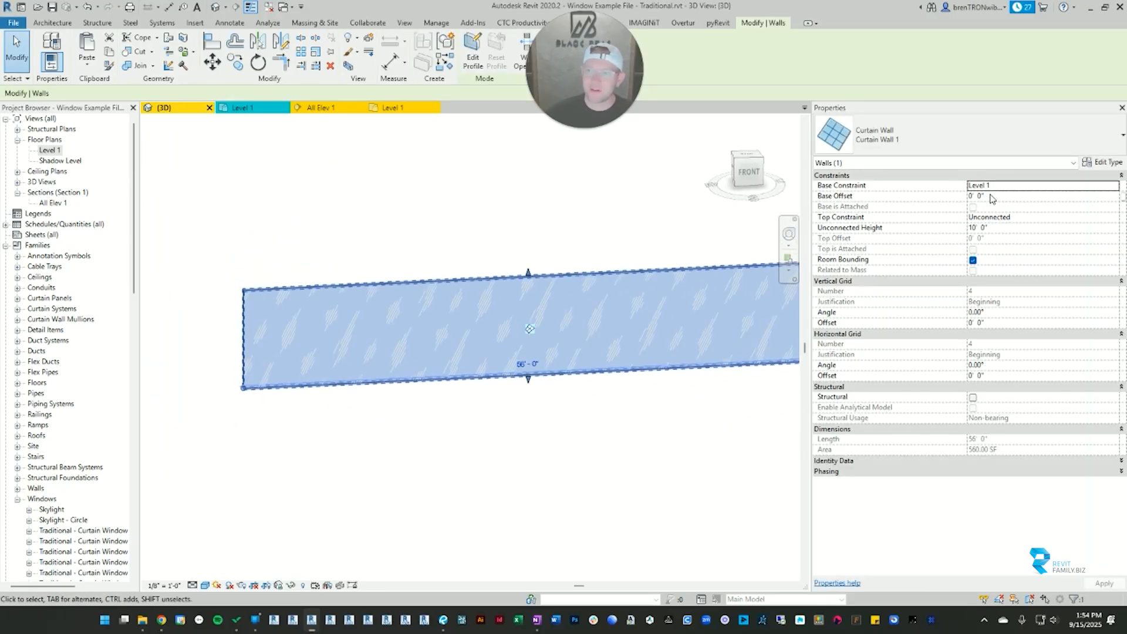
{"action": "left_click", "coordinate": [461, 452]}
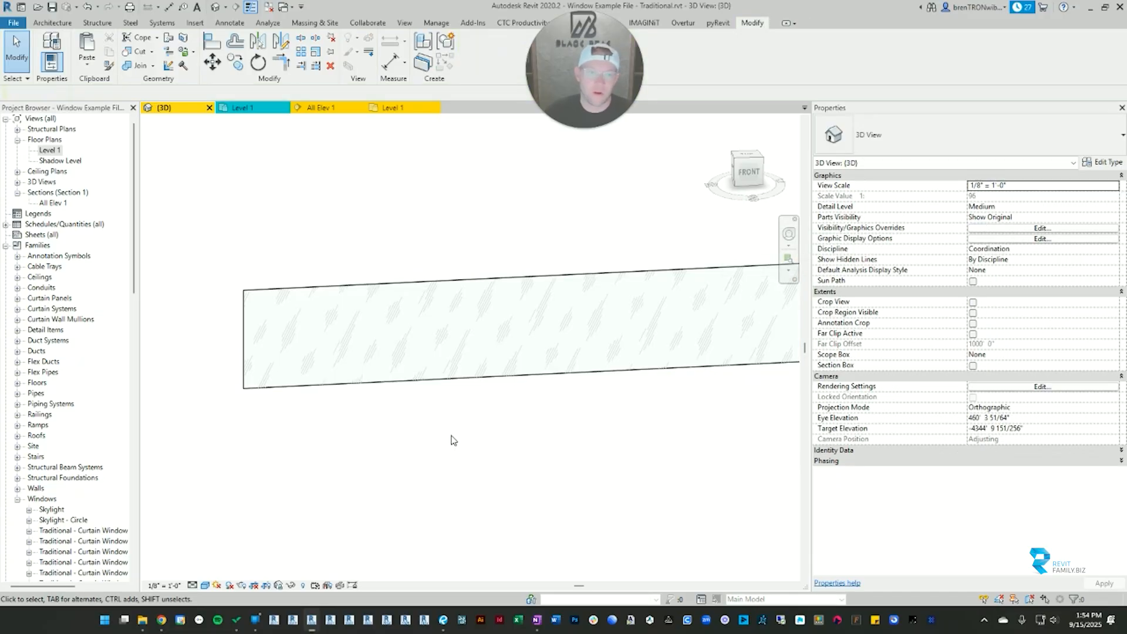
{"action": "scroll", "coordinate": [453, 445], "scroll_direction": "down", "scroll_amount": 2}
{"action": "left_click", "coordinate": [514, 373]}
{"action": "middle_click_drag", "start_coordinate": [515, 373], "coordinate": [455, 362], "text": "shift"}
{"action": "left_click", "coordinate": [415, 274]}
{"action": "scroll", "coordinate": [365, 381], "scroll_direction": "down", "scroll_amount": 3}
{"action": "middle_click_drag", "start_coordinate": [362, 385], "coordinate": [498, 358]}
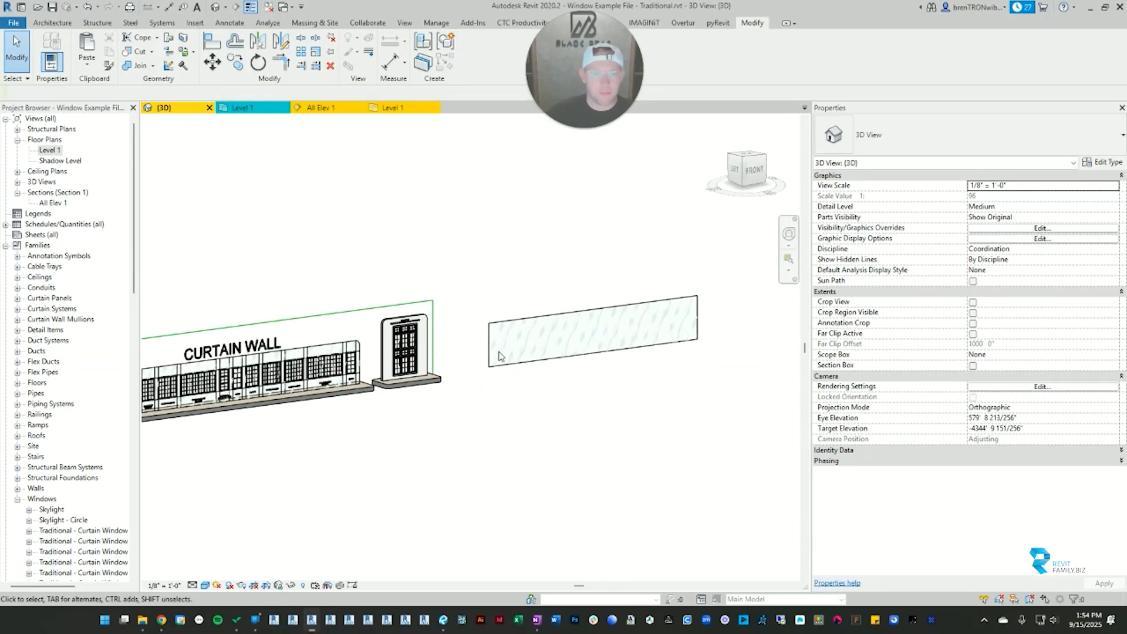
{"action": "scroll", "coordinate": [499, 357], "scroll_direction": "down", "scroll_amount": 2}
{"action": "middle_click_drag", "start_coordinate": [654, 277], "coordinate": [555, 364], "text": "shift"}
{"action": "key", "text": "w"}
{"action": "key", "text": "a"}
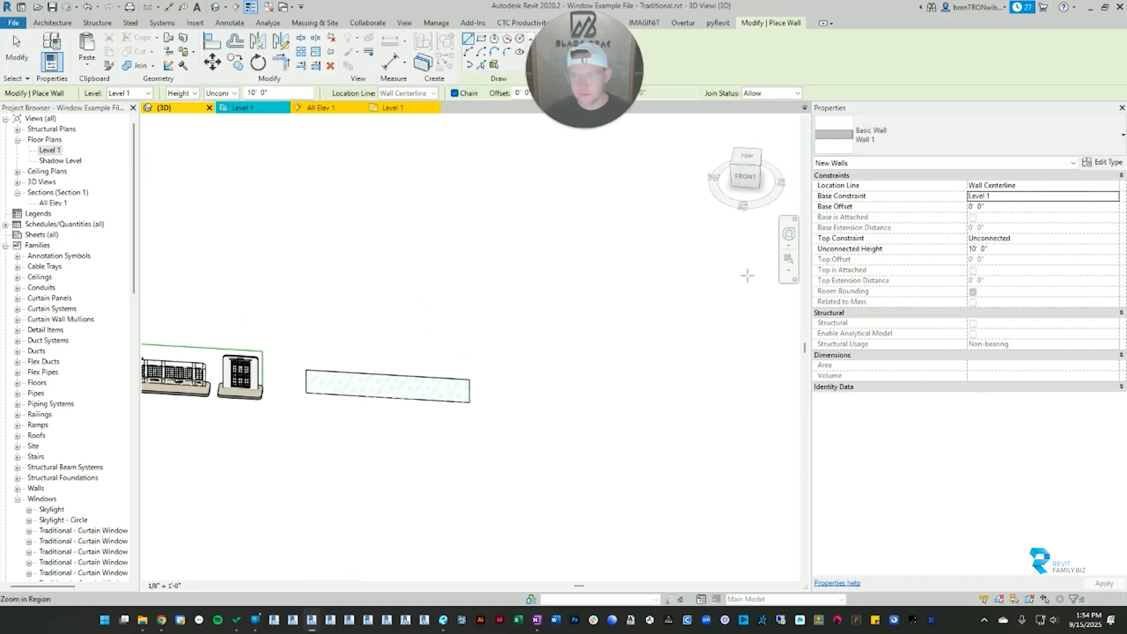
{"action": "left_click", "coordinate": [502, 370]}
{"action": "key", "text": "Escape"}
{"action": "key", "text": "Escape"}
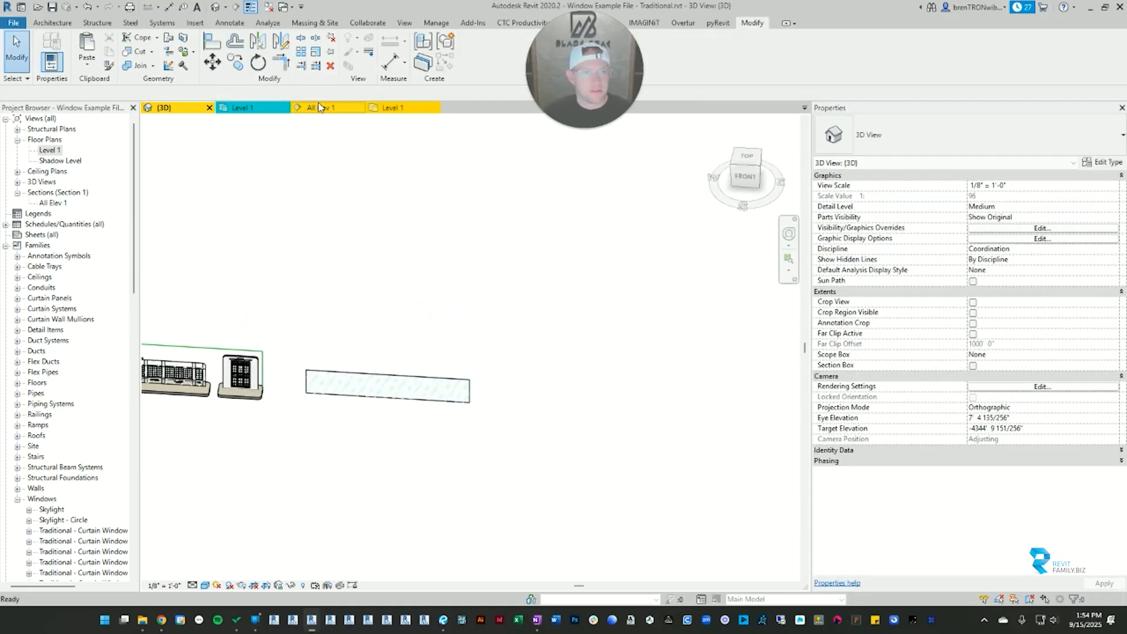
Step: Delete the freestanding curtain wall from the Level 1 floor plan
{"action": "left_click", "coordinate": [389, 110]}
{"action": "scroll", "coordinate": [558, 379], "scroll_direction": "down", "scroll_amount": 5}
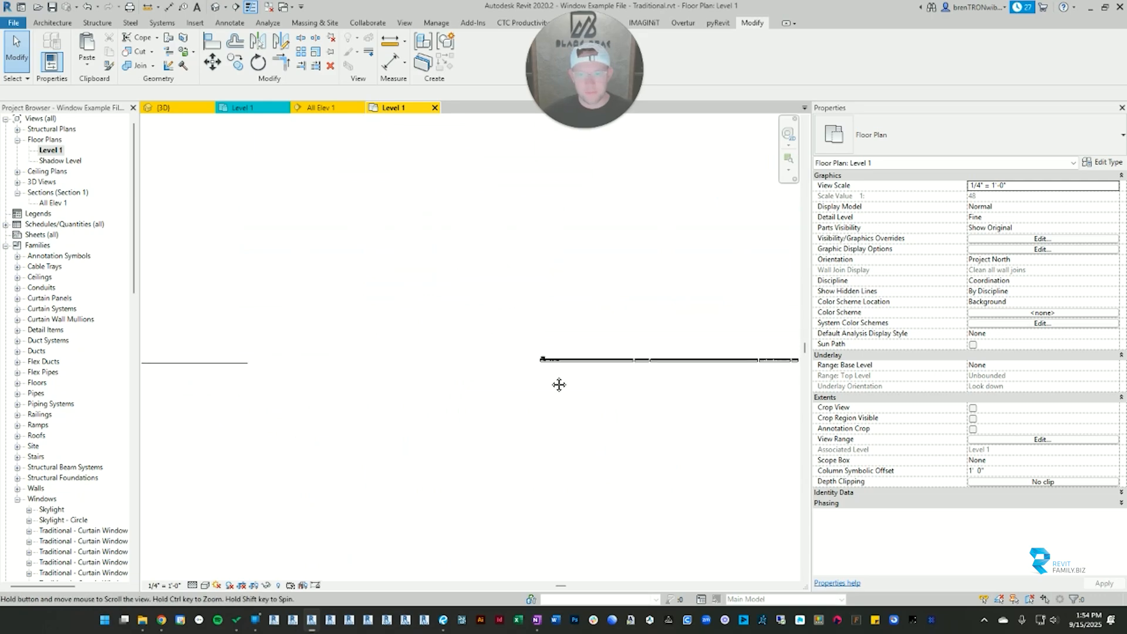
{"action": "scroll", "coordinate": [437, 376], "scroll_direction": "up", "scroll_amount": 7}
{"action": "left_click", "coordinate": [410, 382]}
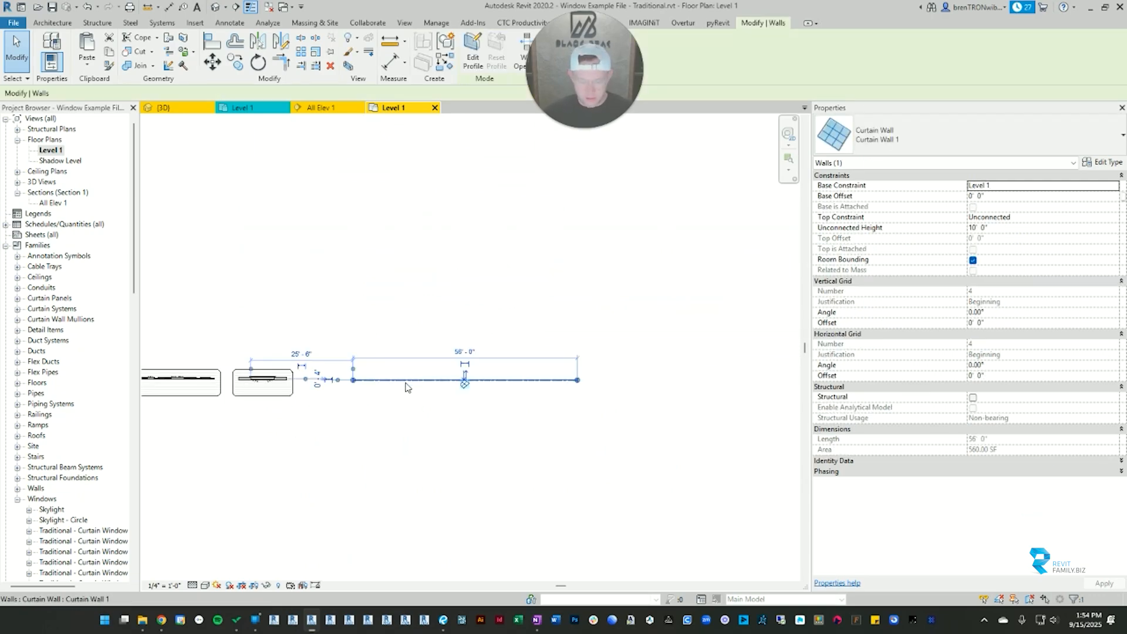
{"action": "key", "text": "Delete"}
Step: Draw a straight horizontal Basic Wall of type Wall 1 in the Level 1 plan, in line with the custom window example's wall
{"action": "scroll", "coordinate": [361, 400], "scroll_direction": "up", "scroll_amount": 2}
{"action": "key", "text": "w"}
{"action": "key", "text": "a"}
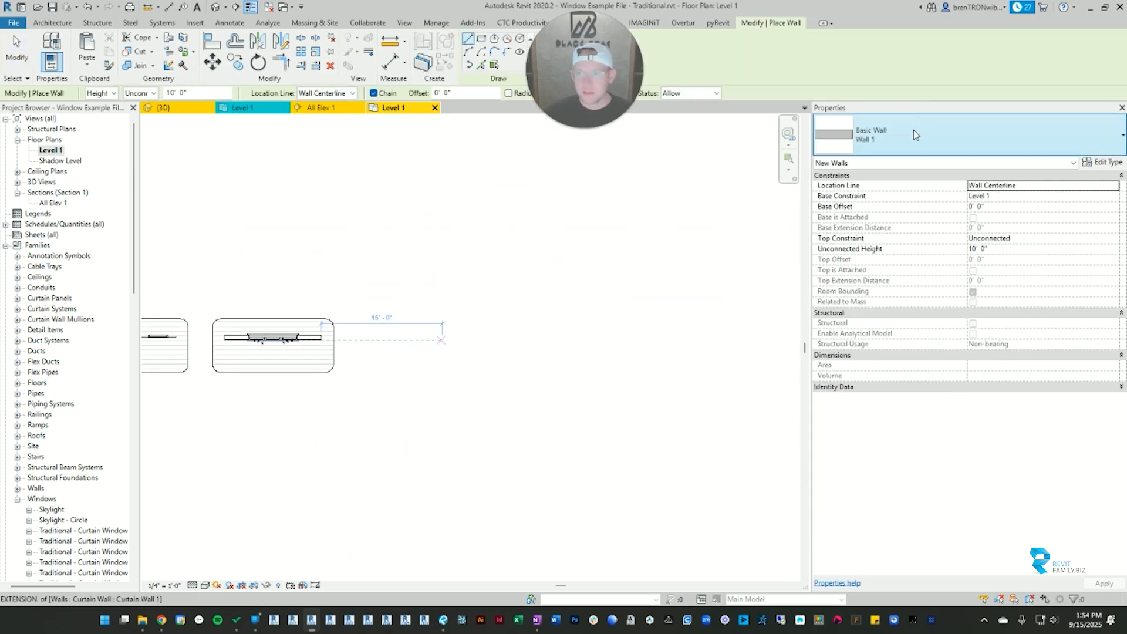
{"action": "left_click", "coordinate": [423, 333]}
{"action": "left_click", "coordinate": [611, 335]}
{"action": "key", "text": "Escape"}
{"action": "scroll", "coordinate": [452, 333], "scroll_direction": "up", "scroll_amount": 5}
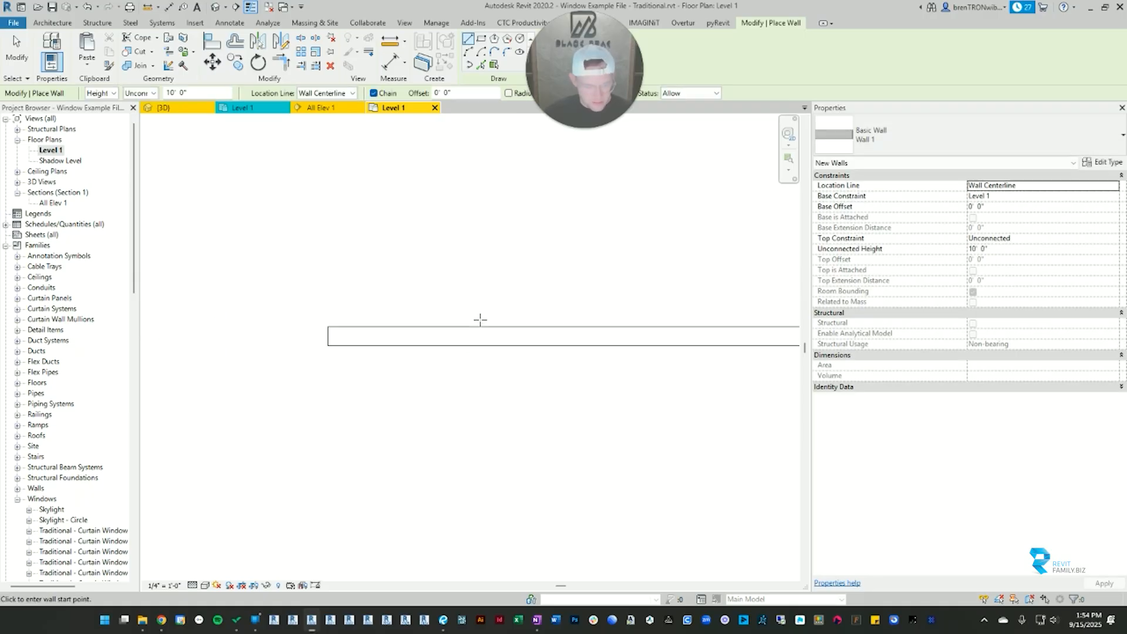
Step: Draw a Curtain Wall 1 wall about 16'-1" long along the basic wall's centerline, starting about 10" inside its end
{"action": "left_click", "coordinate": [939, 135]}
{"action": "left_click", "coordinate": [863, 249]}
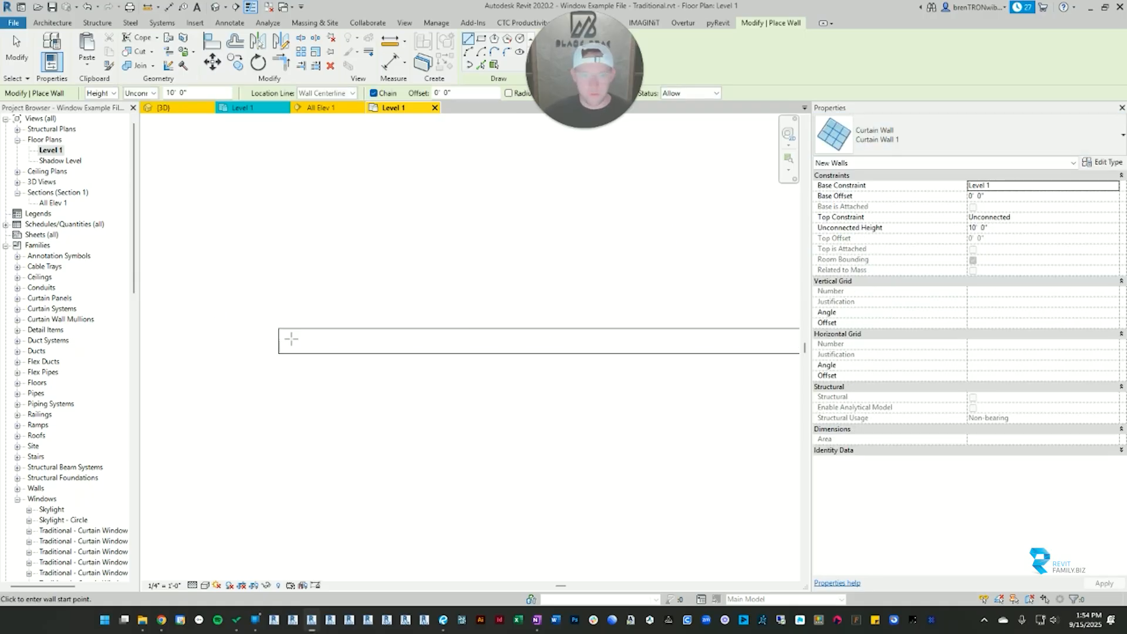
{"action": "left_click", "coordinate": [311, 341]}
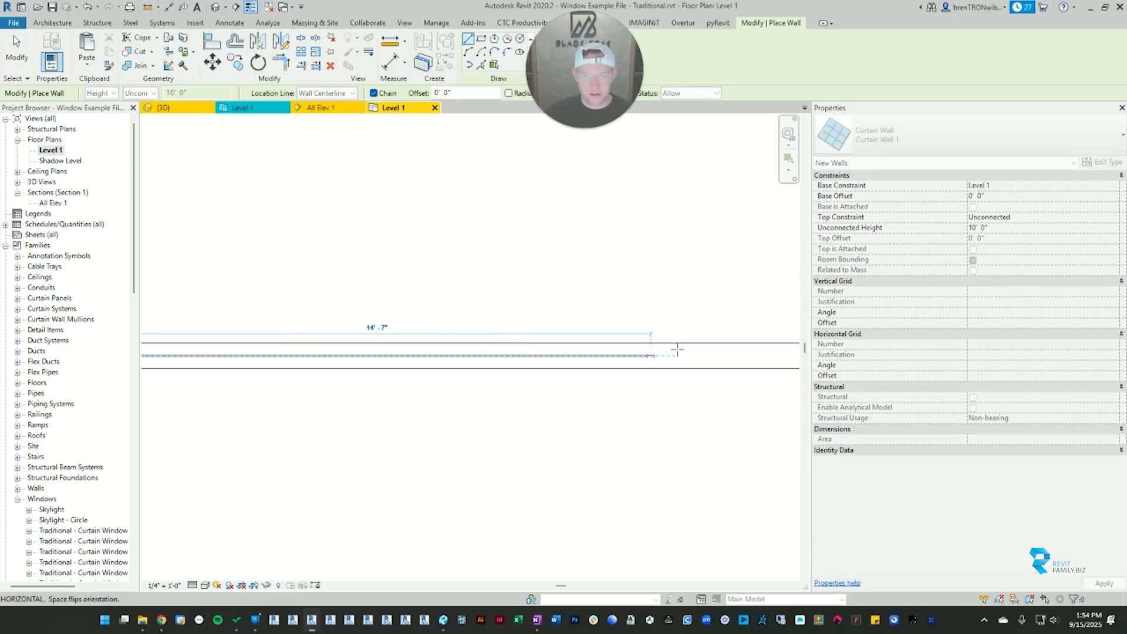
{"action": "left_click", "coordinate": [708, 356]}
{"action": "key", "text": "Escape"}
{"action": "key", "text": "Escape"}
{"action": "scroll", "coordinate": [333, 355], "scroll_direction": "down", "scroll_amount": 2}
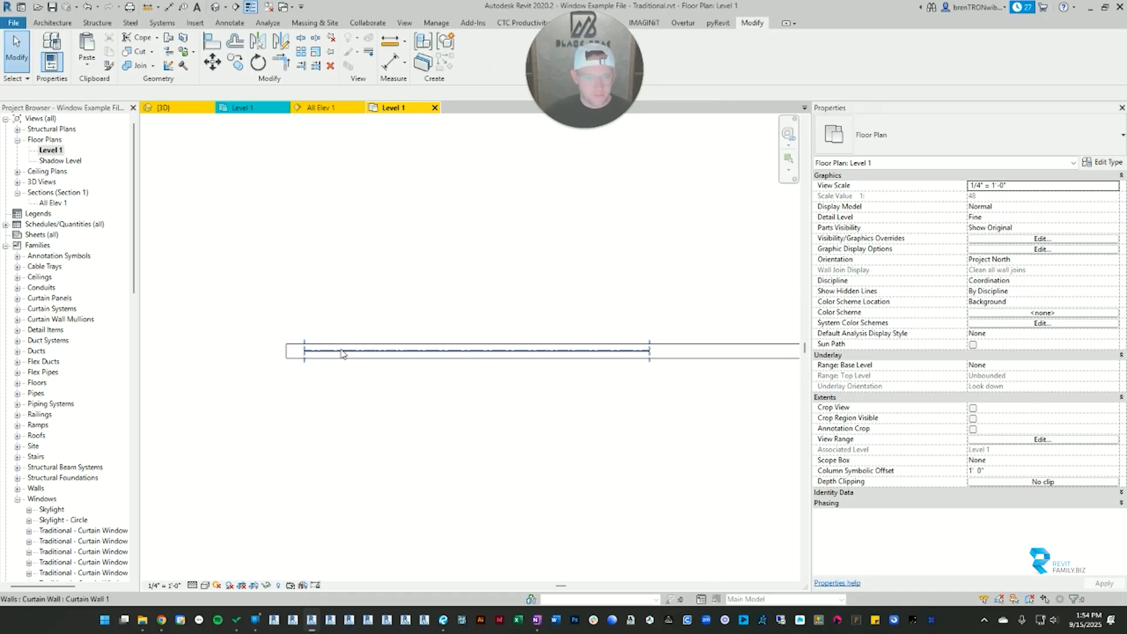
Step: Examine the curtain wall and the basic wall it overlaps in the 3D view, selecting each to compare their extents
{"action": "key", "text": "ctrl+Tab"}
{"action": "scroll", "coordinate": [297, 386], "scroll_direction": "up", "scroll_amount": 6}
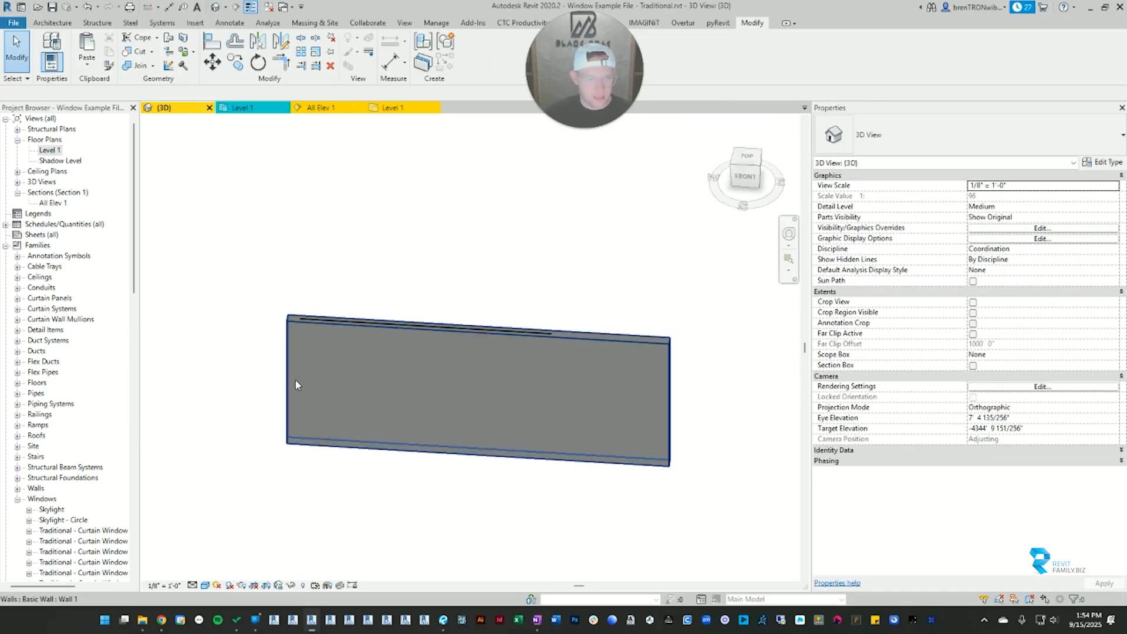
{"action": "left_click", "coordinate": [302, 294]}
{"action": "key", "text": "Escape"}
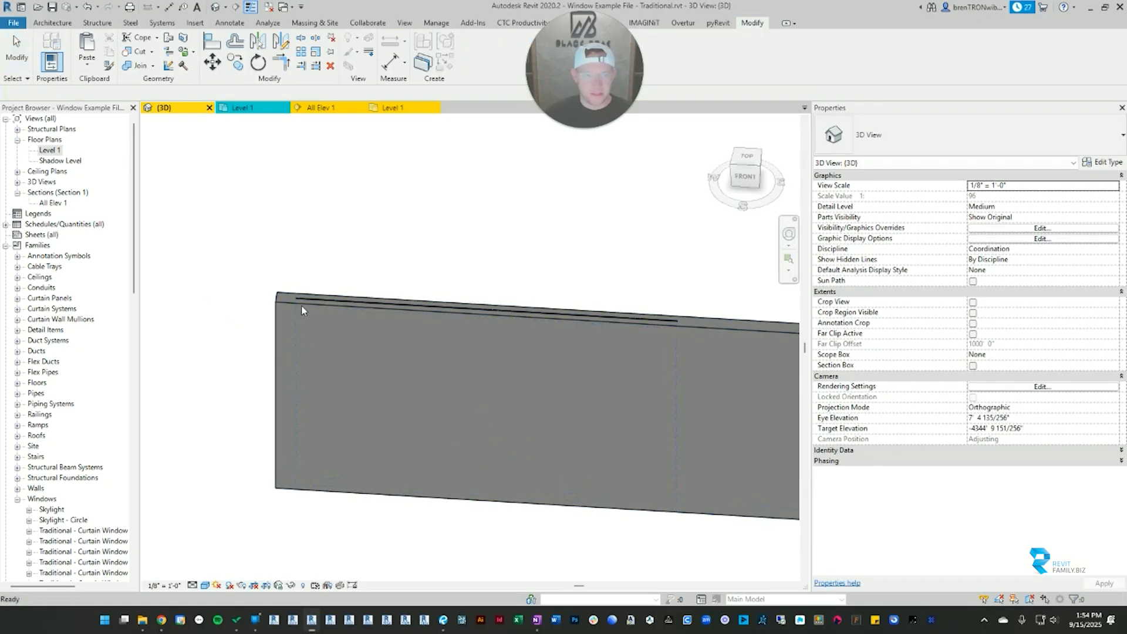
{"action": "scroll", "coordinate": [302, 300], "scroll_direction": "up", "scroll_amount": 2}
{"action": "left_click", "coordinate": [306, 294]}
{"action": "scroll", "coordinate": [306, 295], "scroll_direction": "down", "scroll_amount": 3}
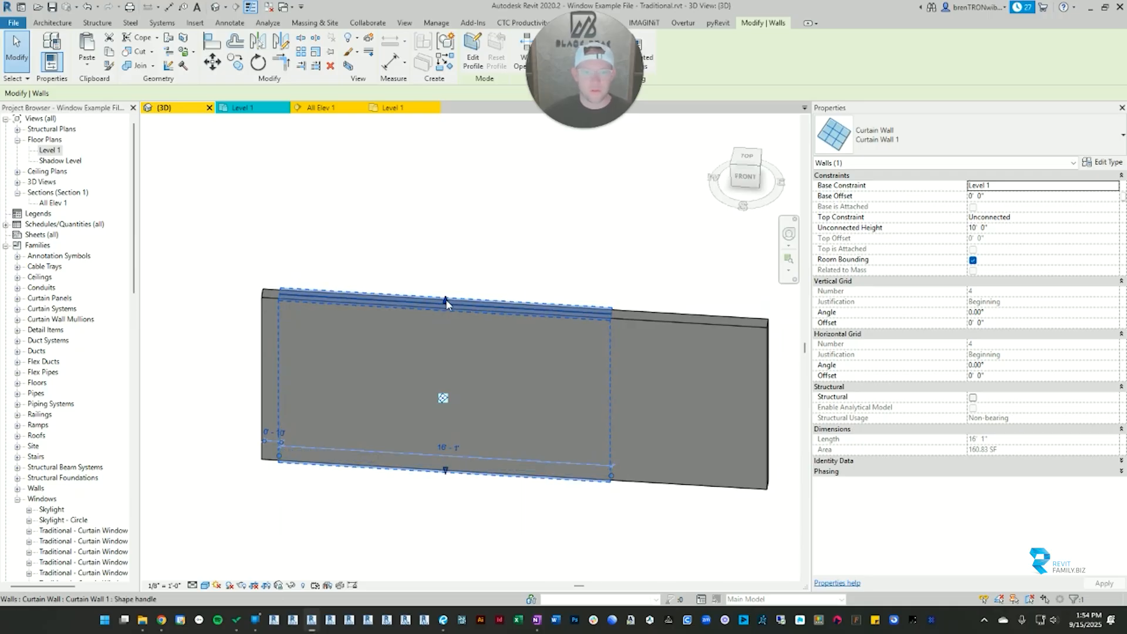
{"action": "key", "text": "Escape"}
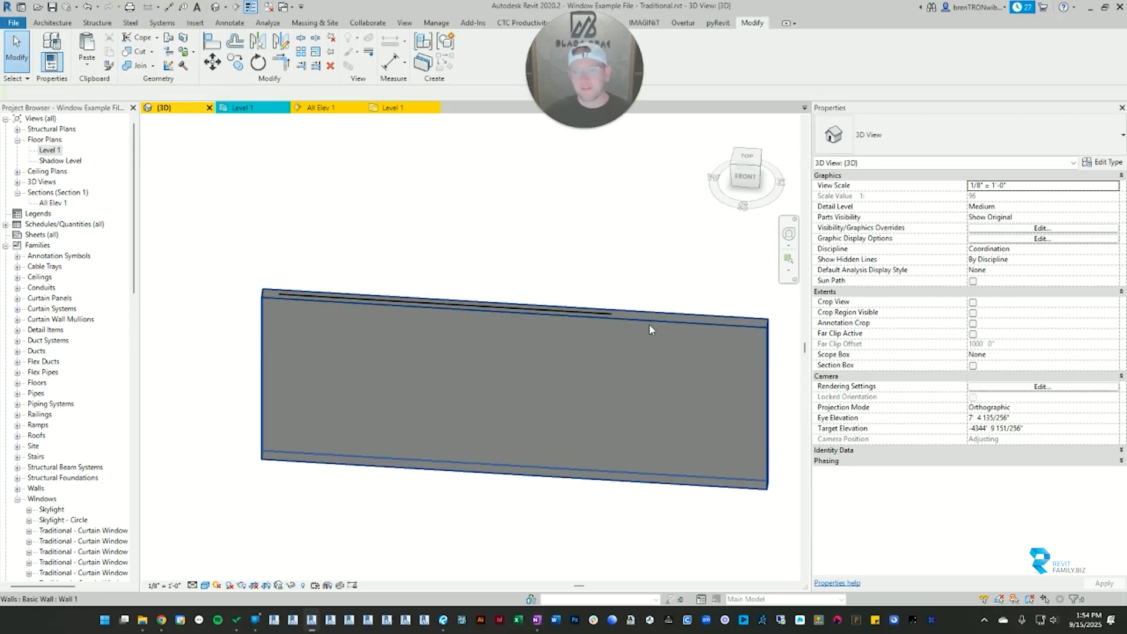
{"action": "left_click", "coordinate": [650, 327]}
{"action": "key", "text": "Escape"}
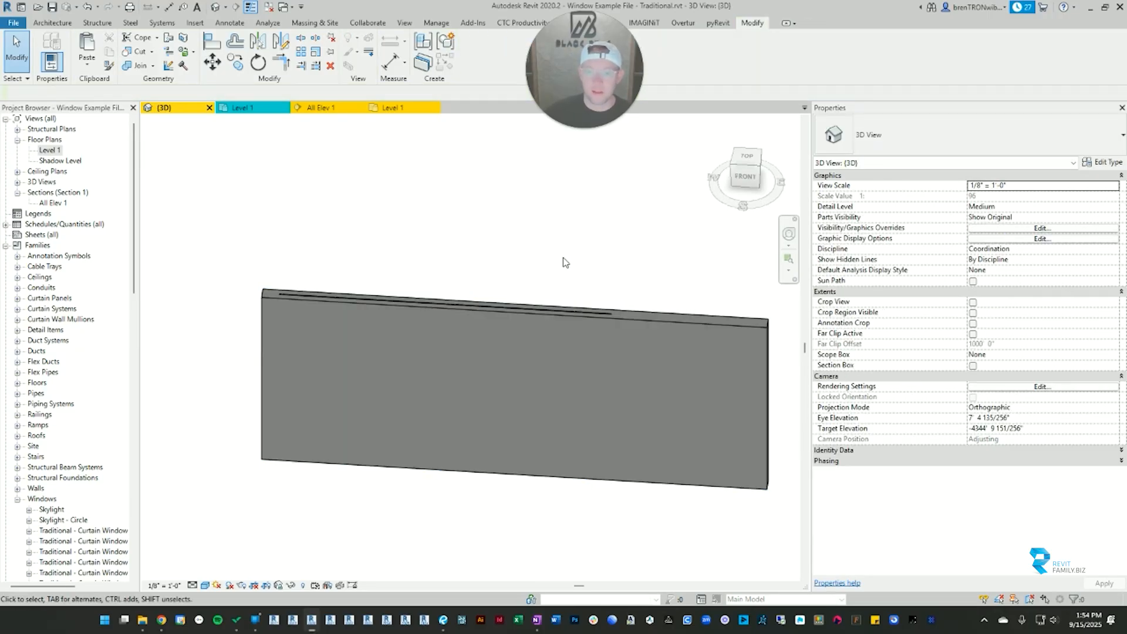
{"action": "left_click", "coordinate": [527, 309]}
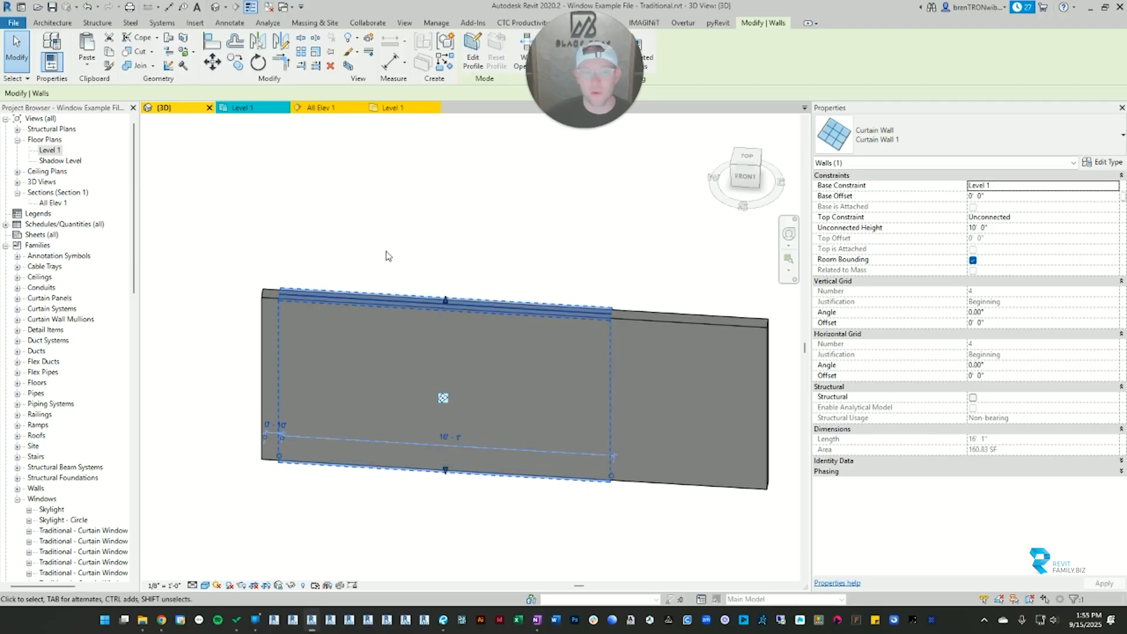
{"action": "left_click", "coordinate": [574, 276]}
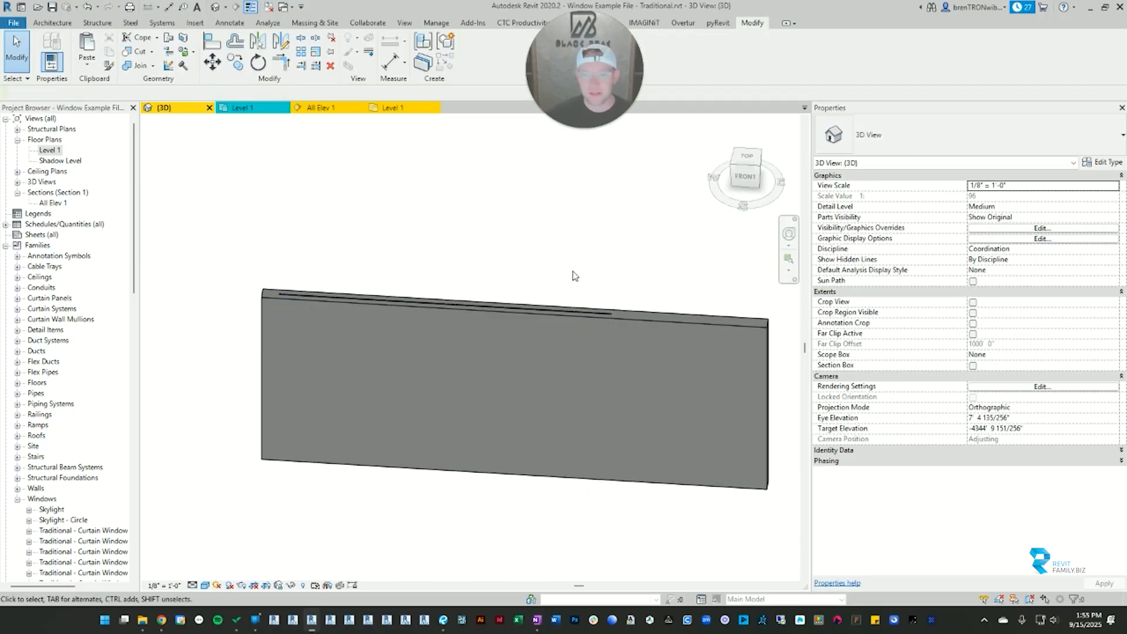
Step: Turn on Automatically Embed in the Curtain Wall 1 type properties so the curtain wall cuts the basic wall
{"action": "left_click", "coordinate": [539, 309]}
{"action": "left_click", "coordinate": [1104, 163]}
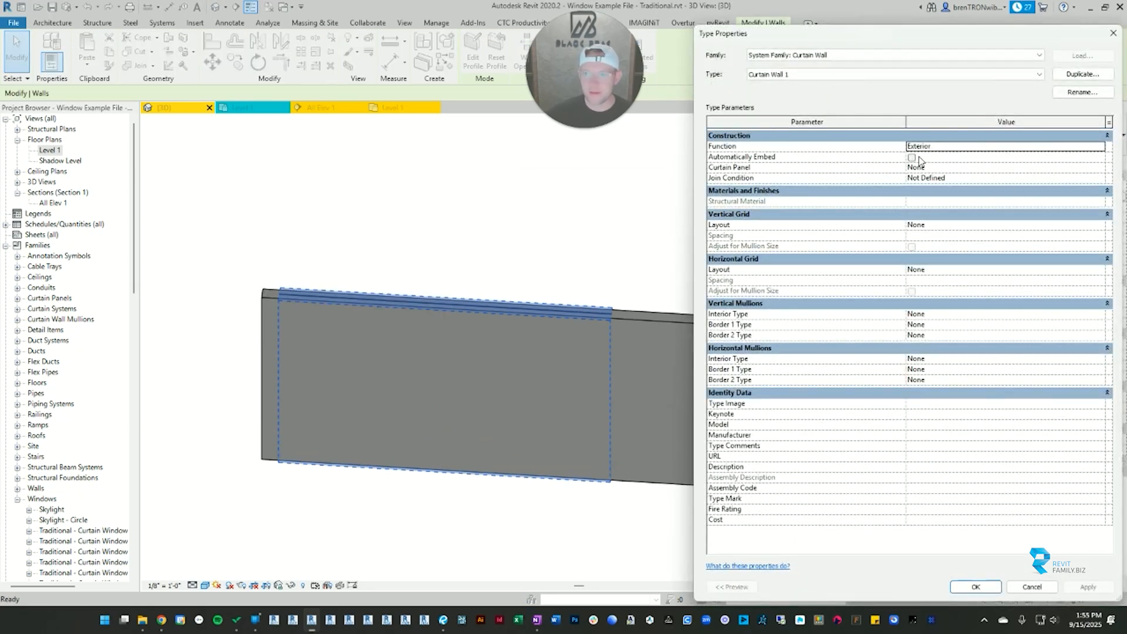
{"action": "left_click", "coordinate": [911, 157]}
{"action": "left_click", "coordinate": [975, 587]}
{"action": "left_click", "coordinate": [546, 250]}
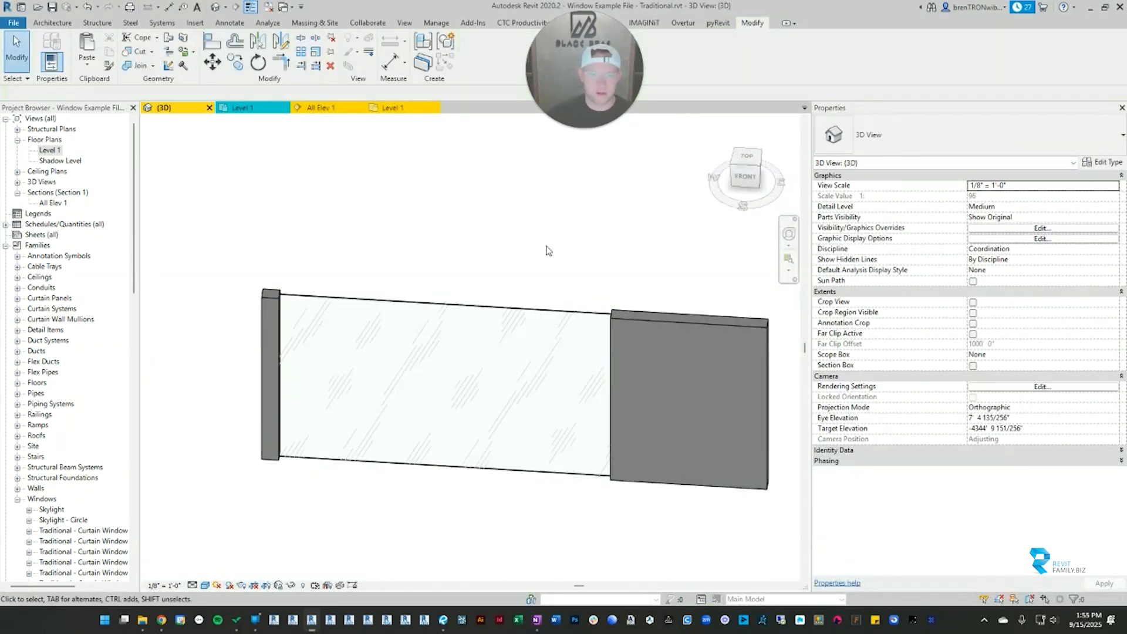
Step: Set the embedded curtain wall's base offset to 3' 0" and its unconnected height to 3' 0"
{"action": "left_click", "coordinate": [580, 325]}
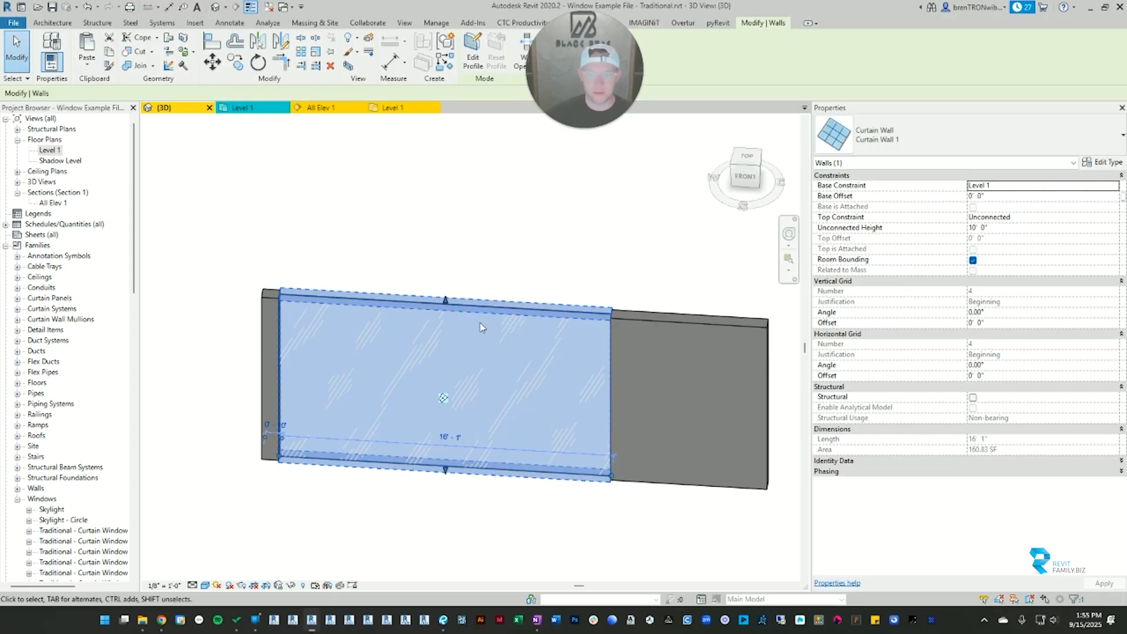
{"action": "left_click", "coordinate": [1002, 227]}
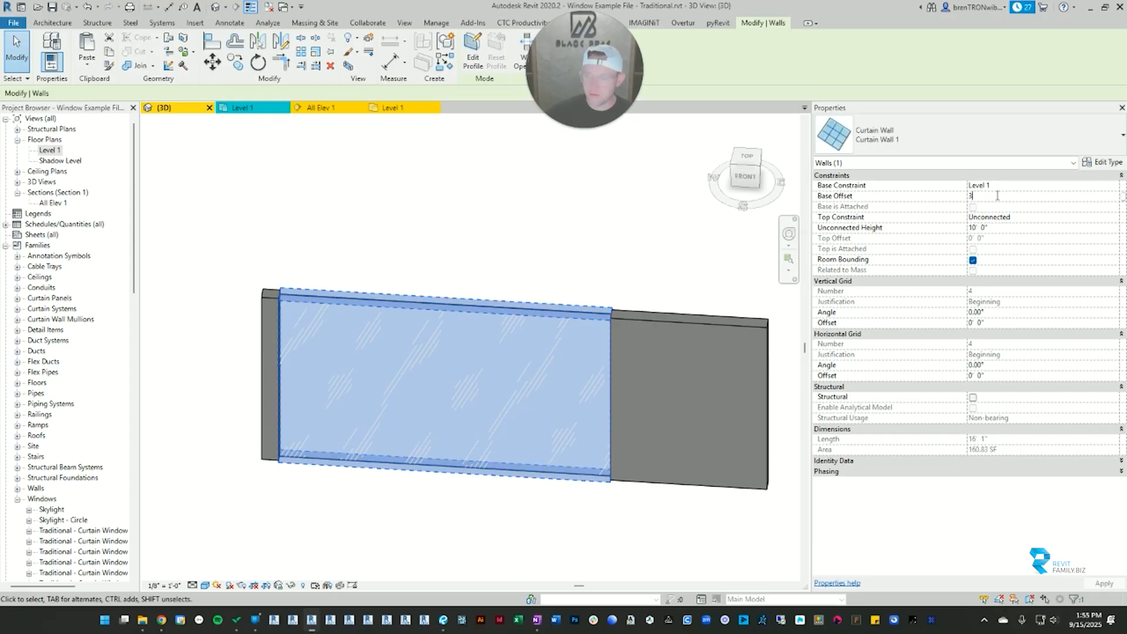
{"action": "key", "text": "Return"}
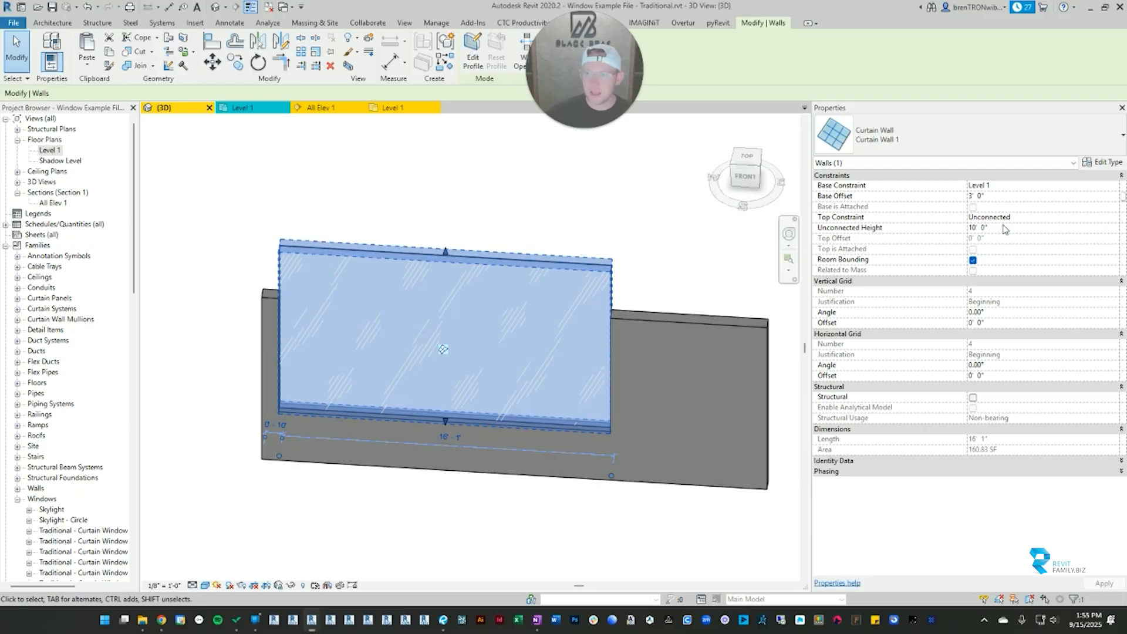
{"action": "left_click", "coordinate": [1058, 218]}
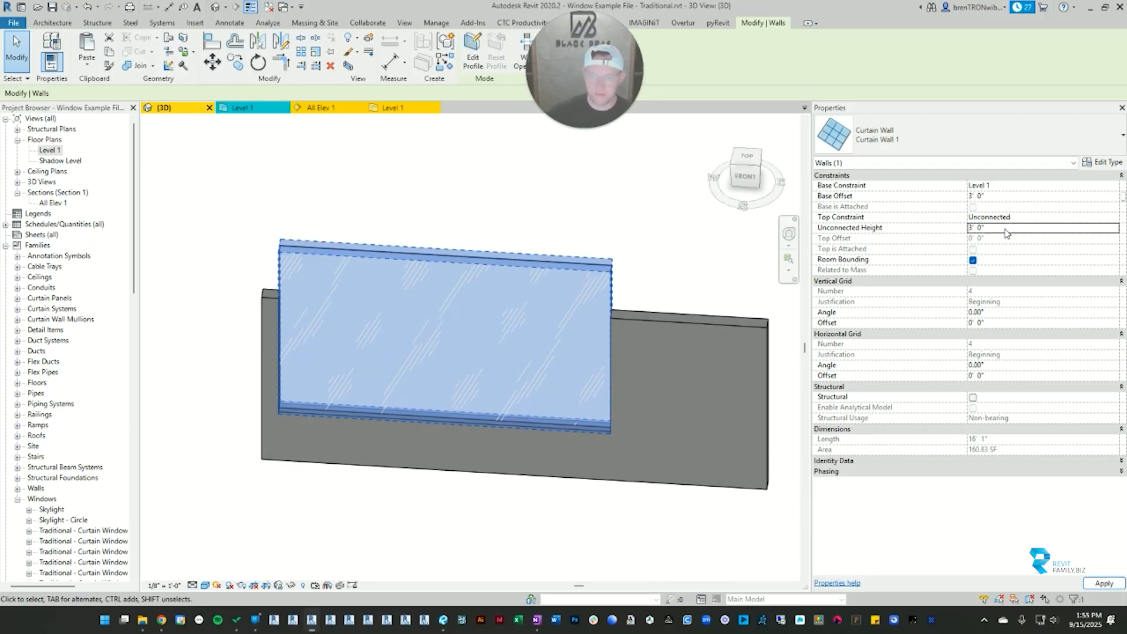
{"action": "left_click", "coordinate": [322, 244]}
Step: Stretch the top edge of the embedded curtain wall upward to an unconnected height of about 5'-3 3/4"
{"action": "middle_click_drag", "start_coordinate": [415, 423], "coordinate": [513, 458], "text": "shift"}
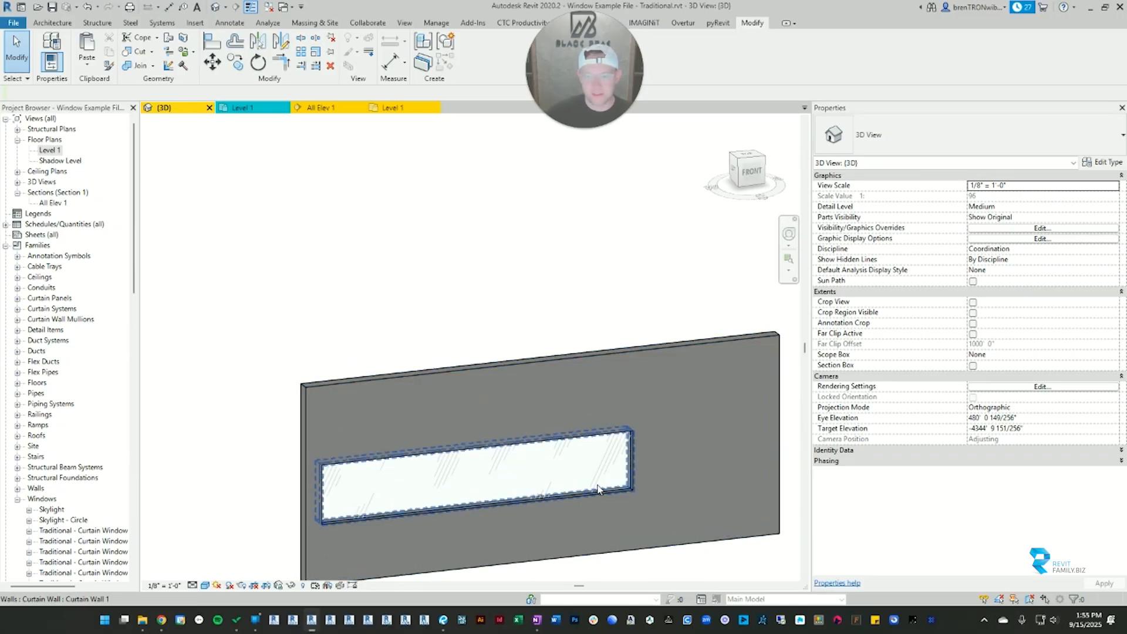
{"action": "left_click", "coordinate": [598, 489]}
{"action": "key", "text": "Escape"}
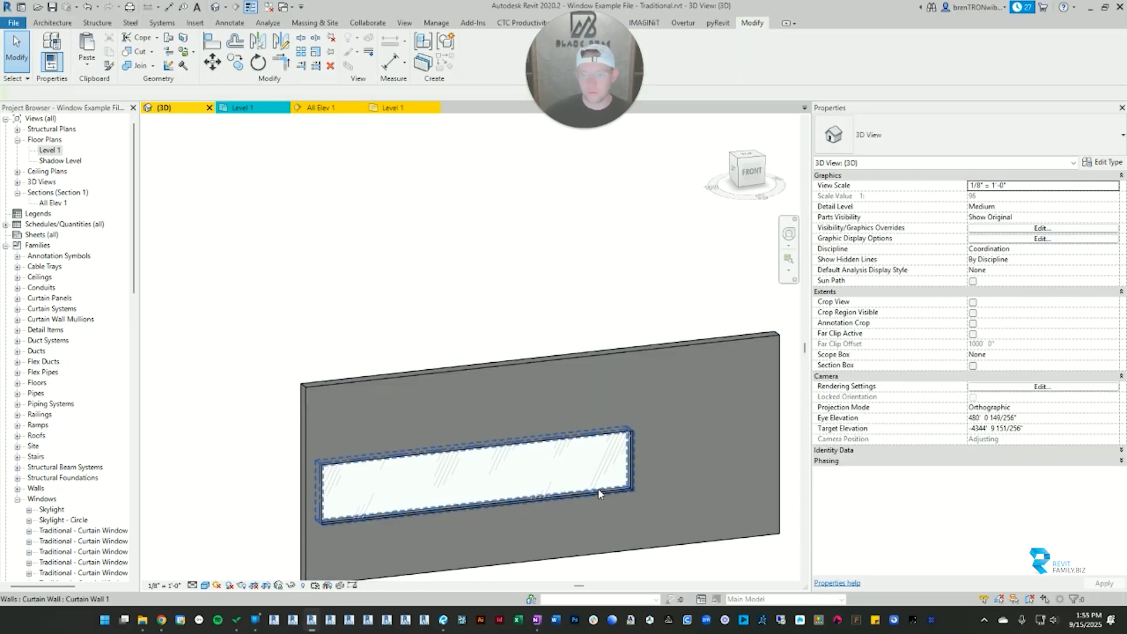
{"action": "left_click", "coordinate": [598, 490]}
{"action": "middle_click_drag", "start_coordinate": [598, 490], "coordinate": [519, 362]}
{"action": "scroll", "coordinate": [487, 326], "scroll_direction": "up", "scroll_amount": 3}
{"action": "key", "text": "Escape"}
{"action": "scroll", "coordinate": [469, 334], "scroll_direction": "down", "scroll_amount": 2}
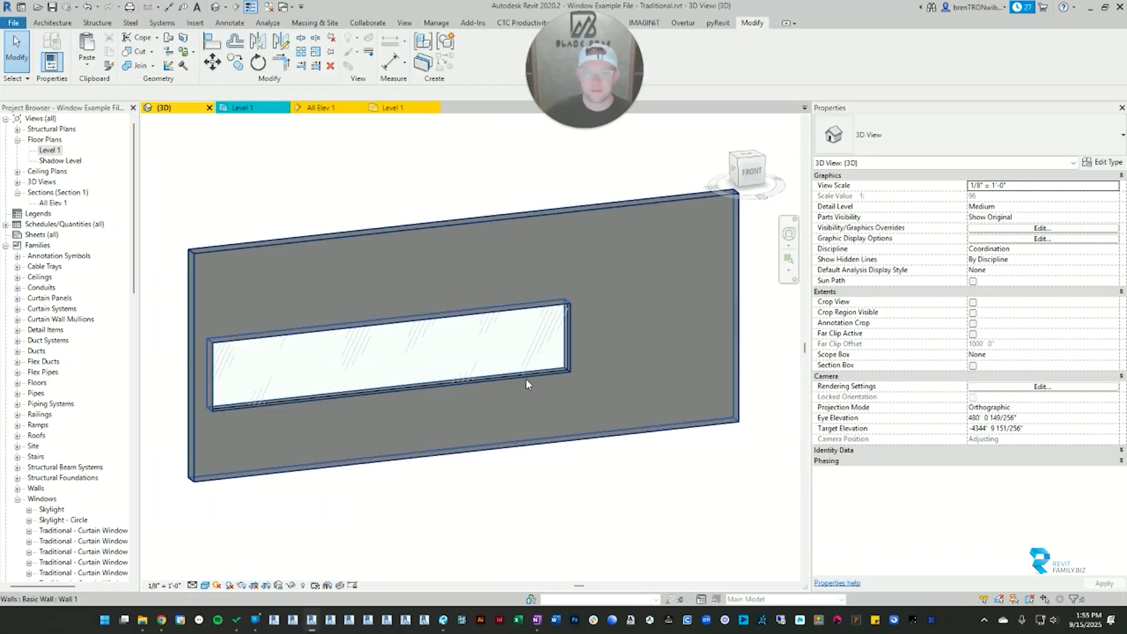
{"action": "left_click", "coordinate": [533, 374]}
{"action": "middle_click_drag", "start_coordinate": [410, 361], "coordinate": [474, 363]}
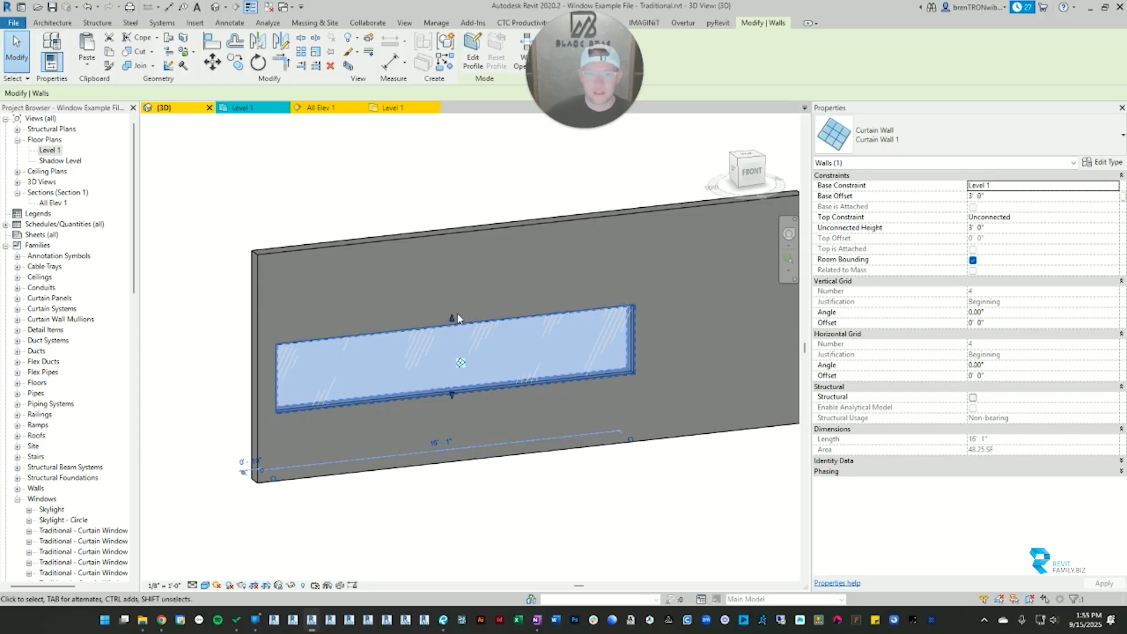
{"action": "left_click_drag", "start_coordinate": [457, 319], "coordinate": [456, 275]}
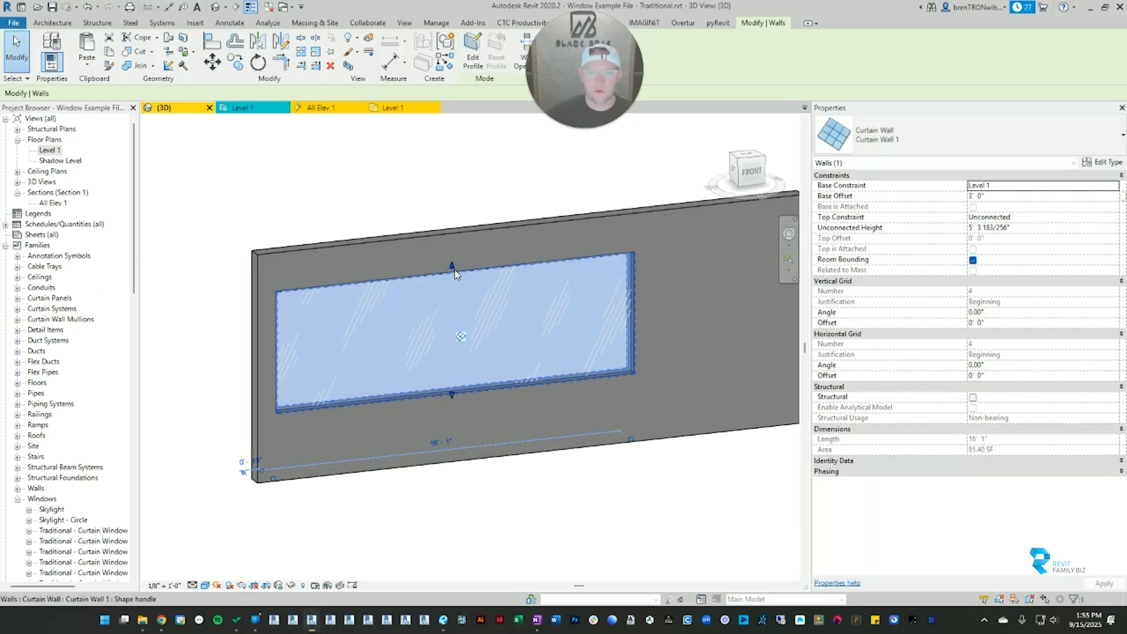
Step: Undo the curtain wall's stretch and its unconnected height and base offset changes, keeping it embedded in the basic wall
{"action": "left_click", "coordinate": [312, 163]}
{"action": "middle_click_drag", "start_coordinate": [342, 267], "coordinate": [517, 354], "text": "shift"}
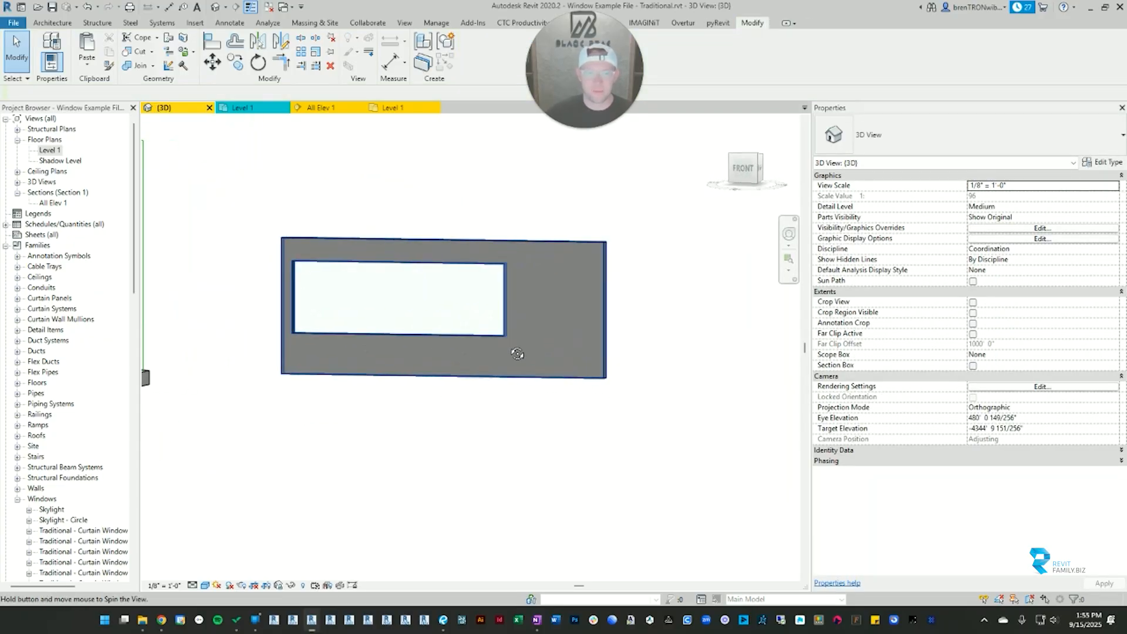
{"action": "left_click", "coordinate": [378, 309]}
{"action": "middle_click_drag", "start_coordinate": [378, 309], "coordinate": [238, 283], "text": "shift"}
{"action": "left_click", "coordinate": [370, 380]}
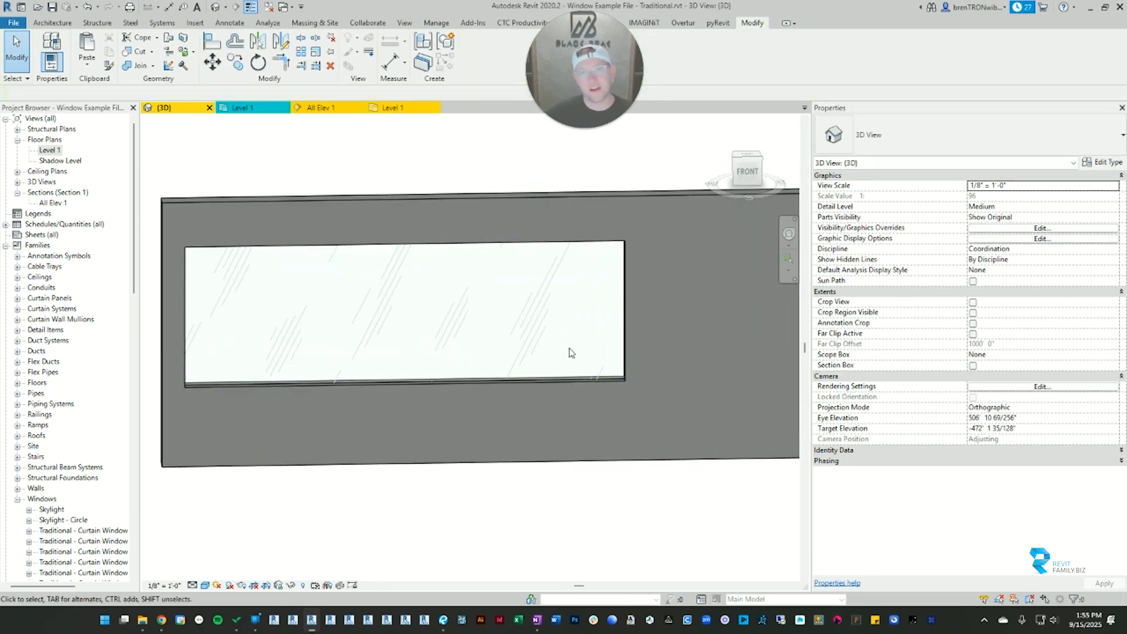
{"action": "scroll", "coordinate": [410, 345], "scroll_direction": "down", "scroll_amount": 5}
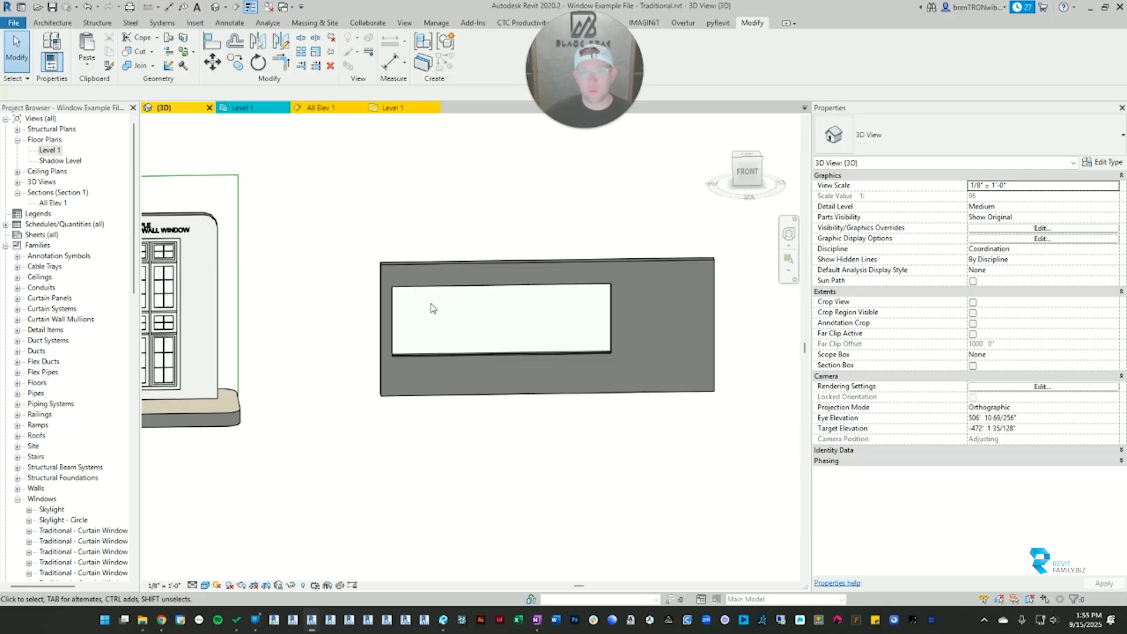
{"action": "scroll", "coordinate": [493, 292], "scroll_direction": "up", "scroll_amount": 5}
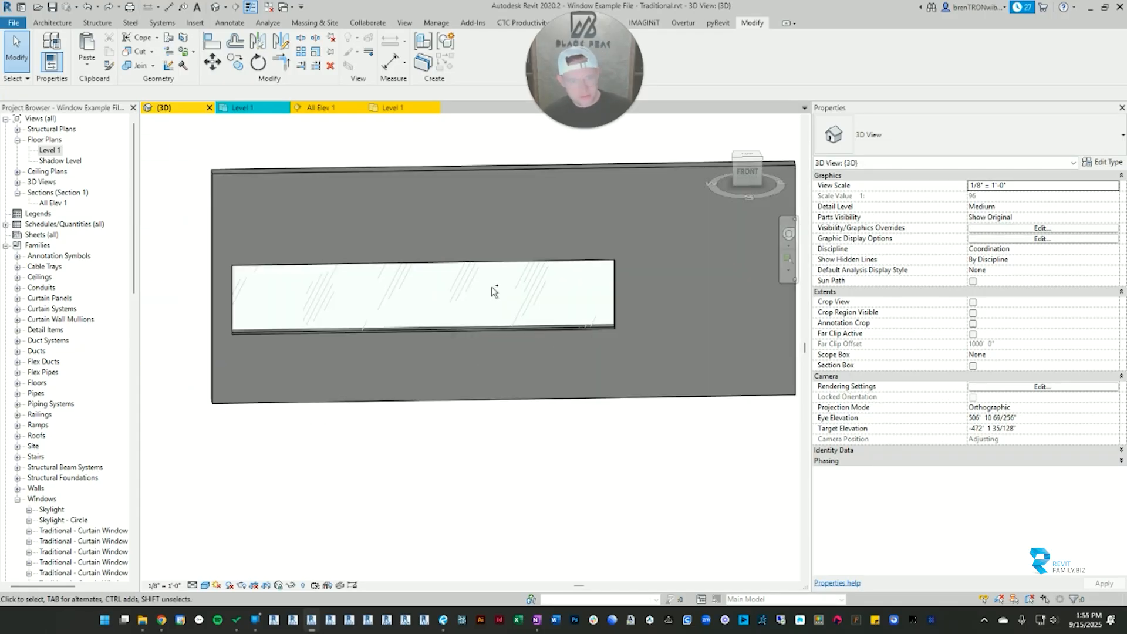
{"action": "key", "text": "ctrl+z"}
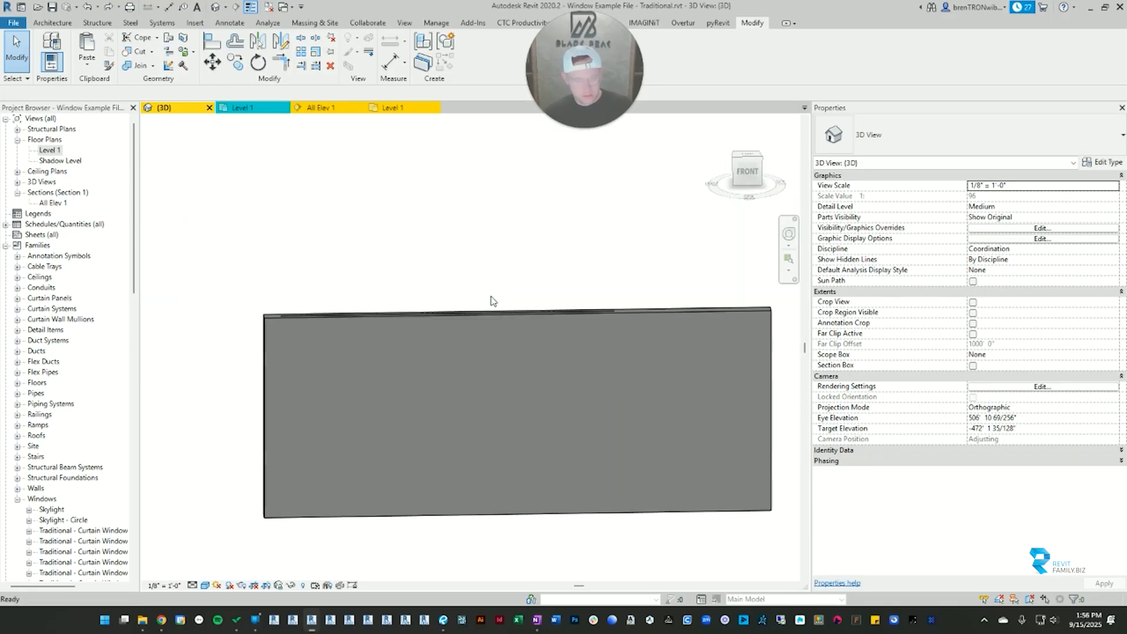
{"action": "key", "text": "ctrl+z"}
Step: Inspect the embedded full-height curtain wall up close, selecting it by its edge to review its constraints
{"action": "left_click", "coordinate": [404, 319]}
{"action": "middle_click_drag", "start_coordinate": [411, 317], "coordinate": [520, 279], "text": "shift"}
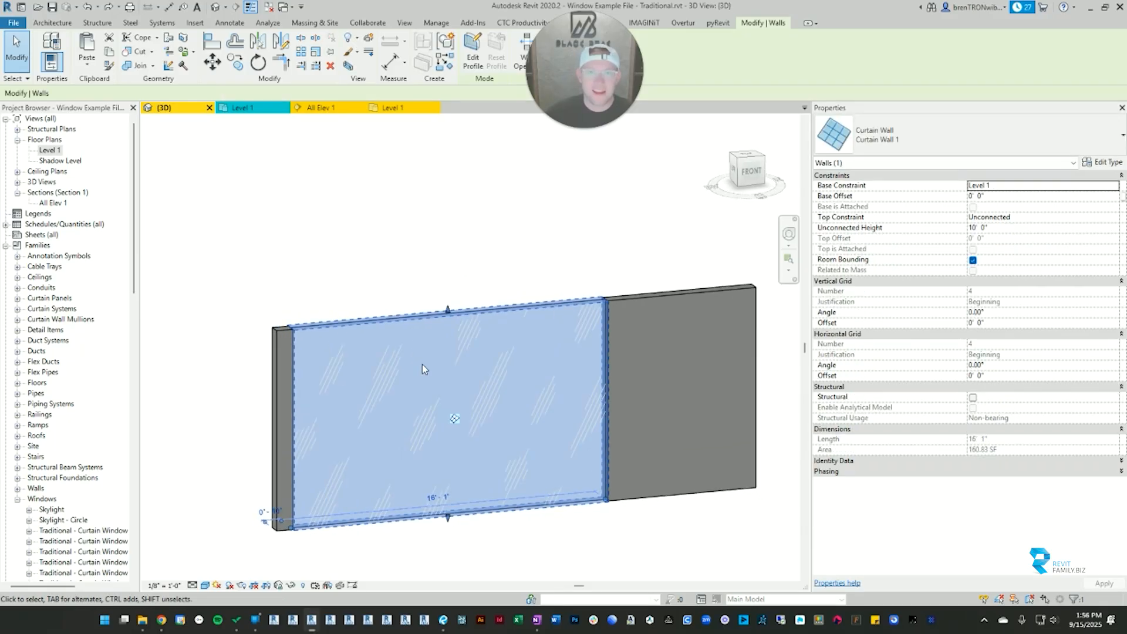
{"action": "scroll", "coordinate": [435, 405], "scroll_direction": "up", "scroll_amount": 2}
{"action": "middle_click_drag", "start_coordinate": [436, 411], "coordinate": [453, 374]}
{"action": "left_click", "coordinate": [383, 184]}
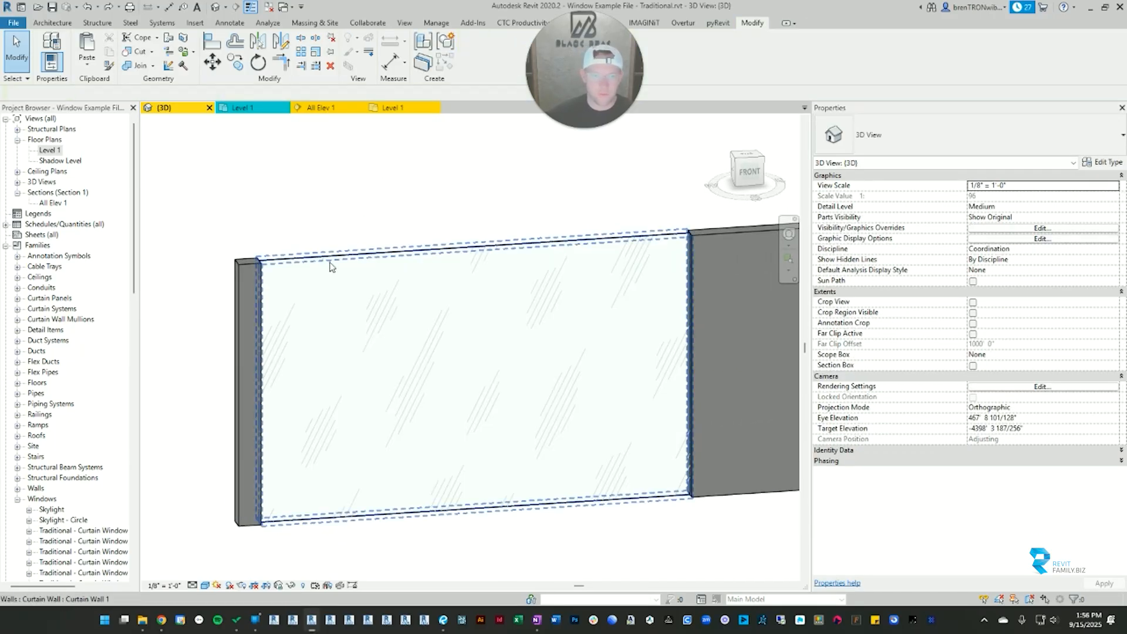
{"action": "left_click", "coordinate": [330, 265]}
{"action": "left_click", "coordinate": [407, 182]}
{"action": "left_click", "coordinate": [405, 254]}
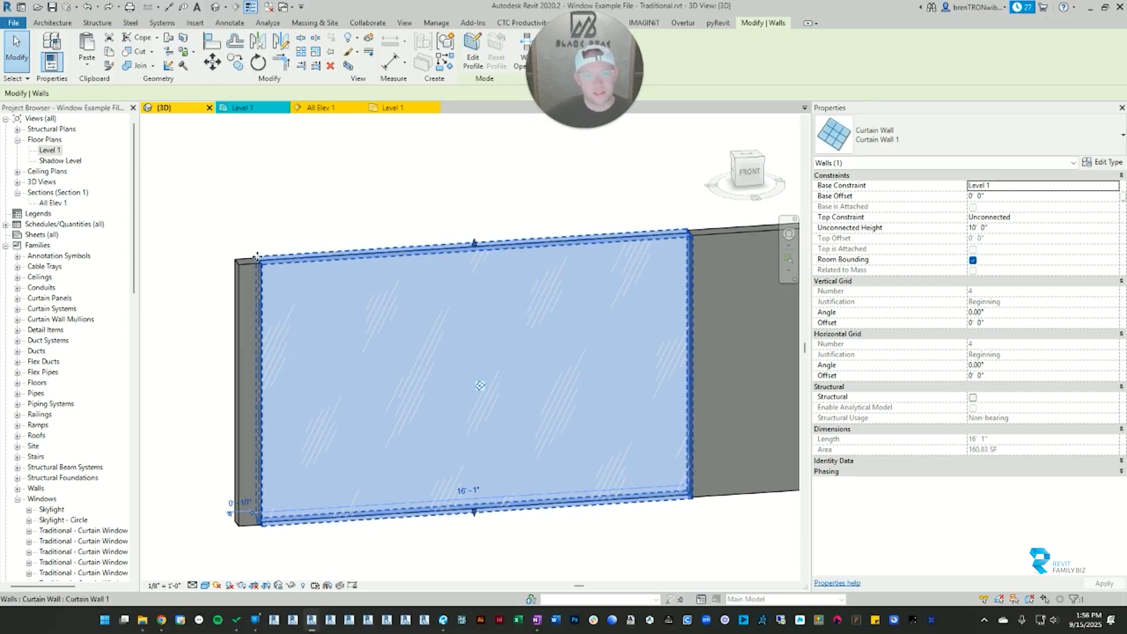
{"action": "left_click", "coordinate": [662, 210]}
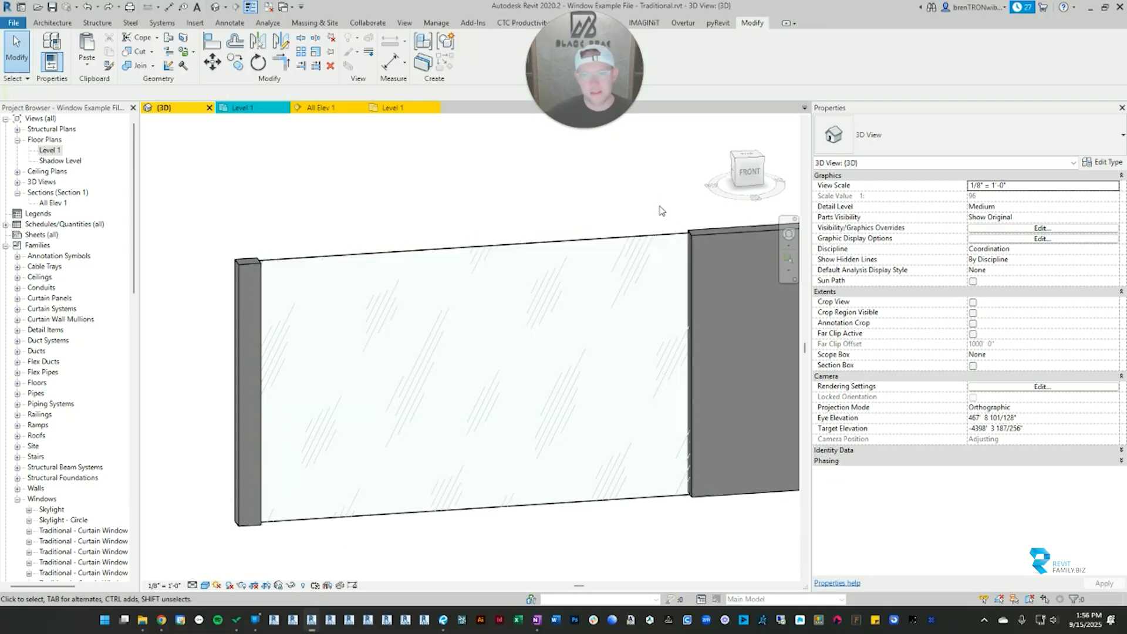
Step: Select the glazed system panel inside the curtain wall and review the panel types that can replace it
{"action": "left_click", "coordinate": [656, 241]}
{"action": "scroll", "coordinate": [555, 279], "scroll_direction": "up", "scroll_amount": 3}
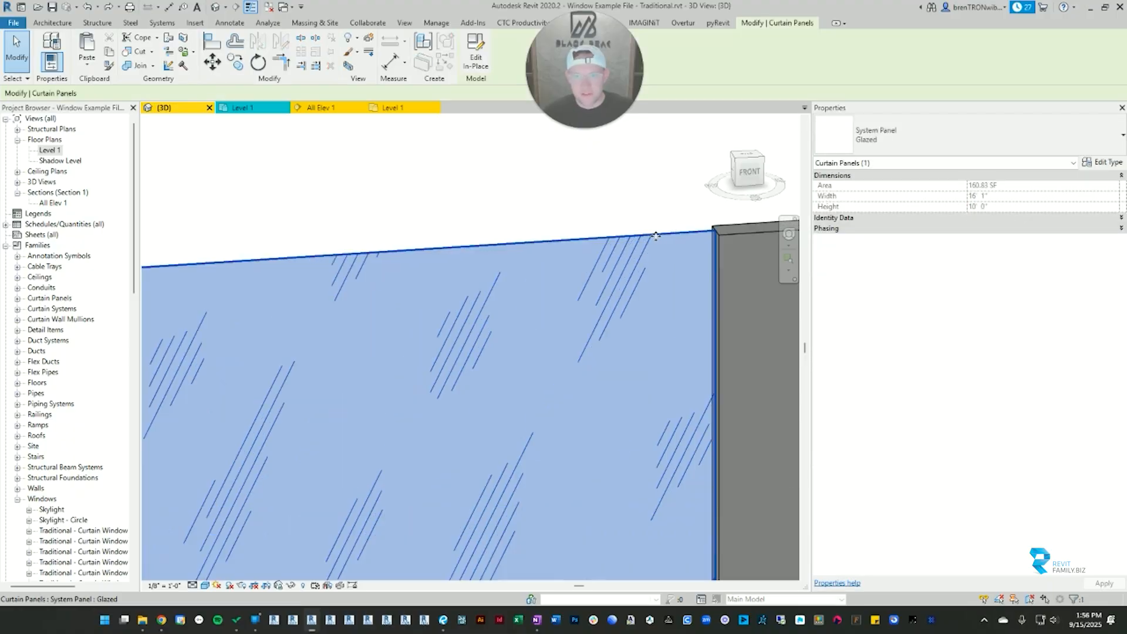
{"action": "scroll", "coordinate": [456, 305], "scroll_direction": "down", "scroll_amount": 3}
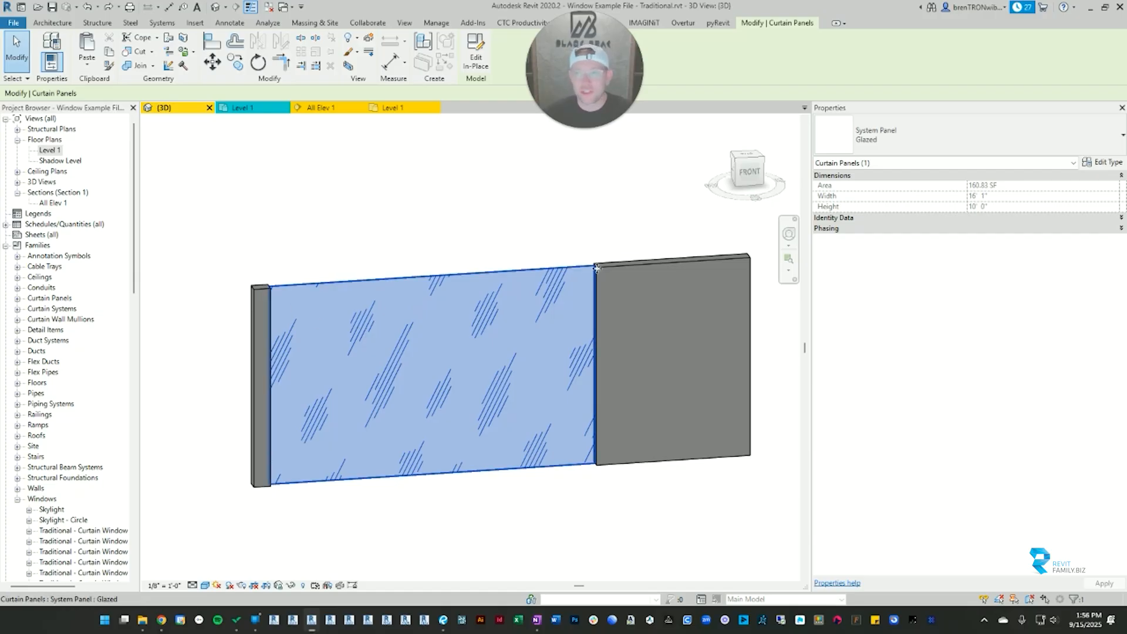
{"action": "left_click", "coordinate": [885, 135]}
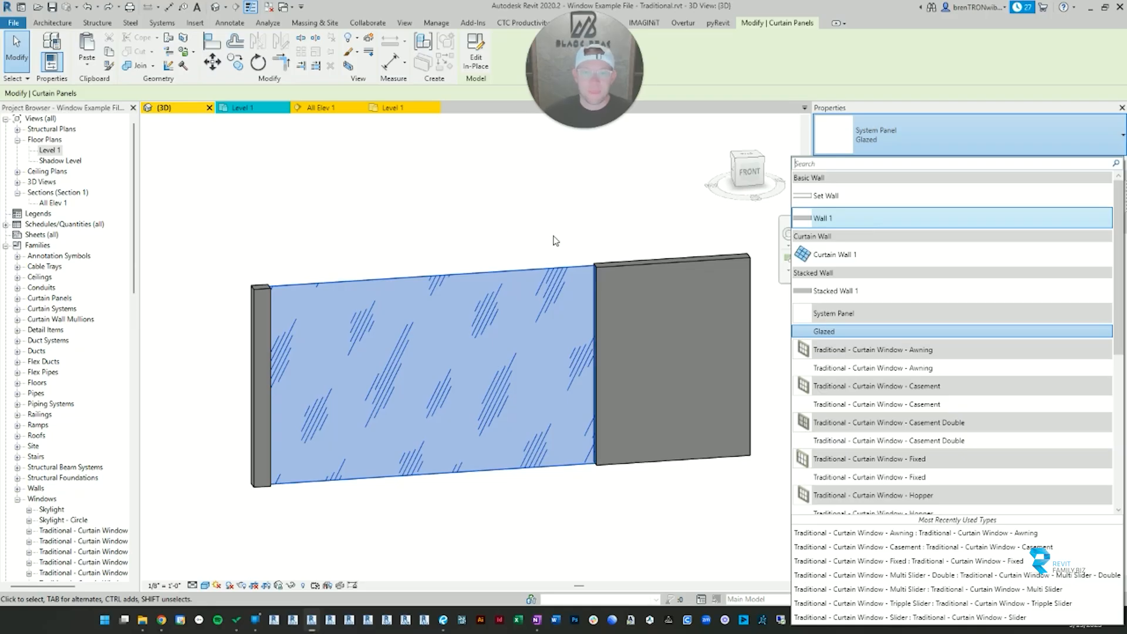
{"action": "left_click", "coordinate": [550, 202]}
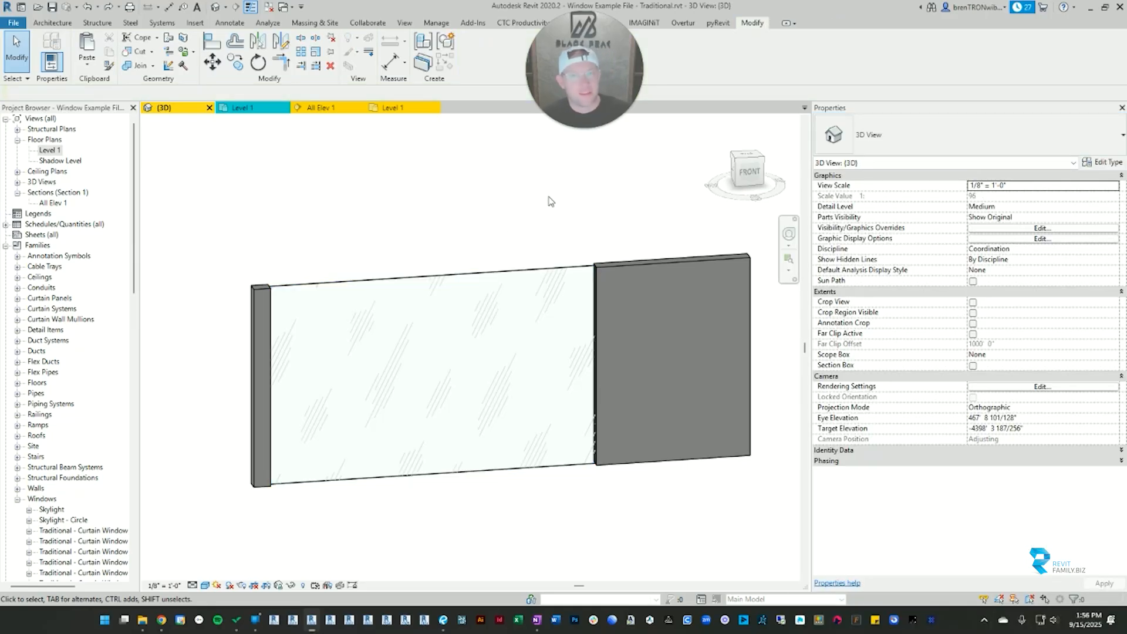
{"action": "left_click", "coordinate": [365, 281]}
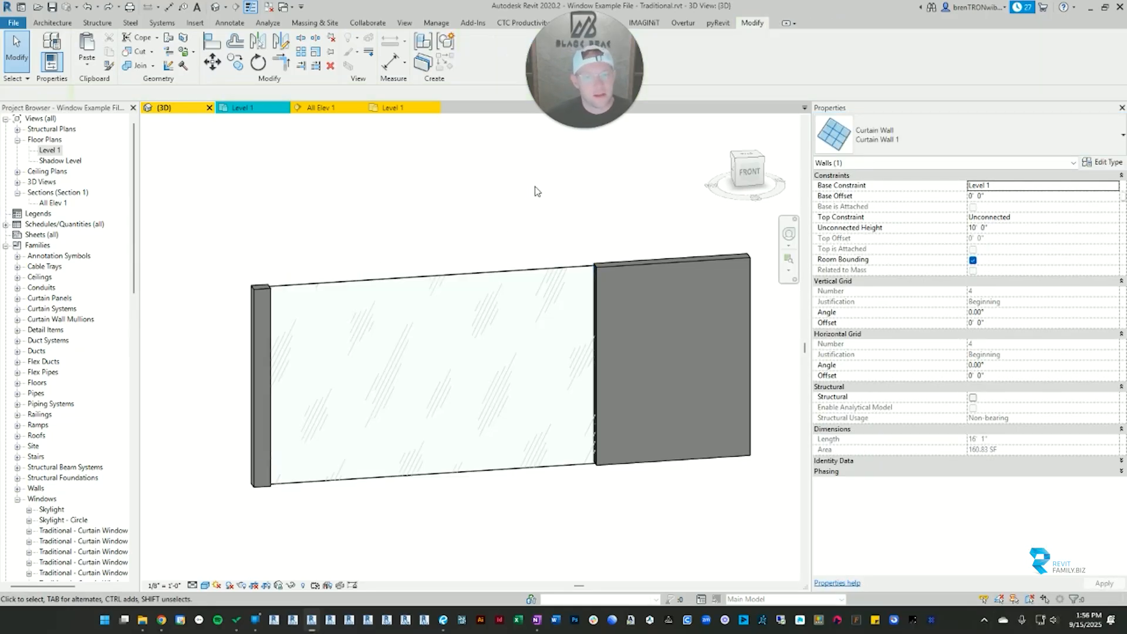
{"action": "left_click", "coordinate": [535, 191]}
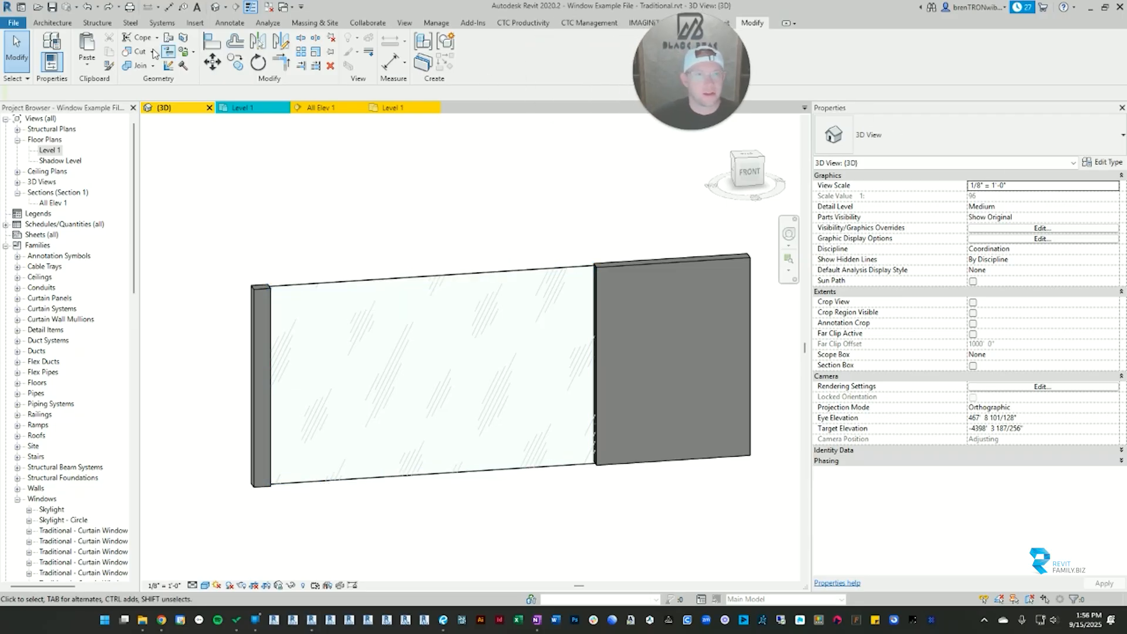
Step: Divide the embedded curtain wall with two horizontal grid lines at its third points and one vertical grid line at its midpoint
{"action": "left_click", "coordinate": [51, 24]}
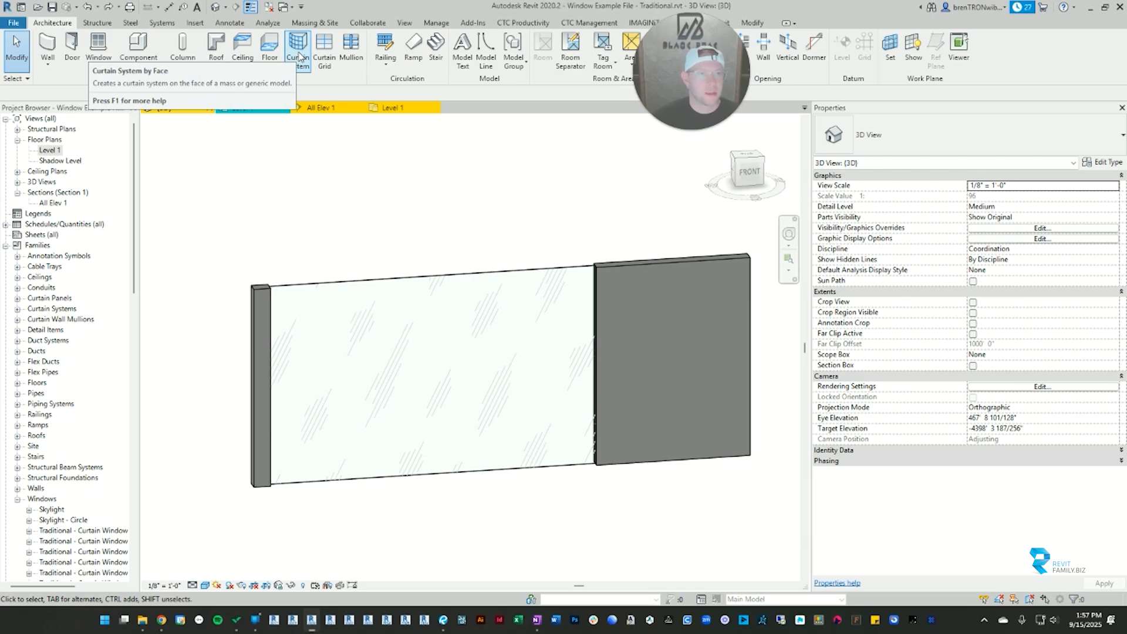
{"action": "left_click", "coordinate": [326, 50]}
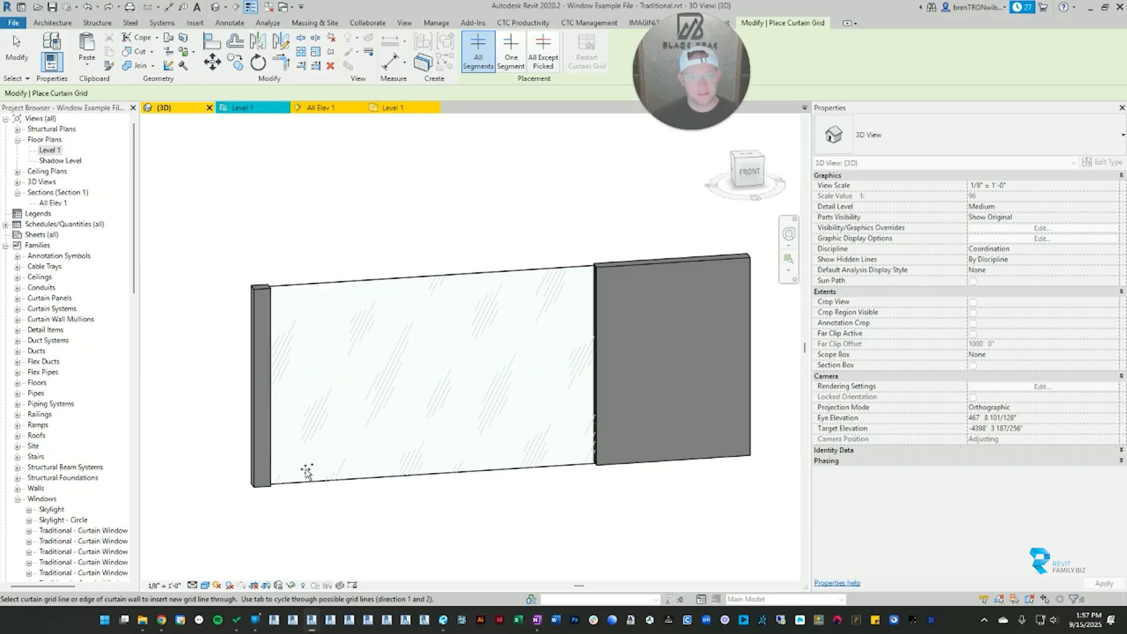
{"action": "left_click", "coordinate": [273, 352]}
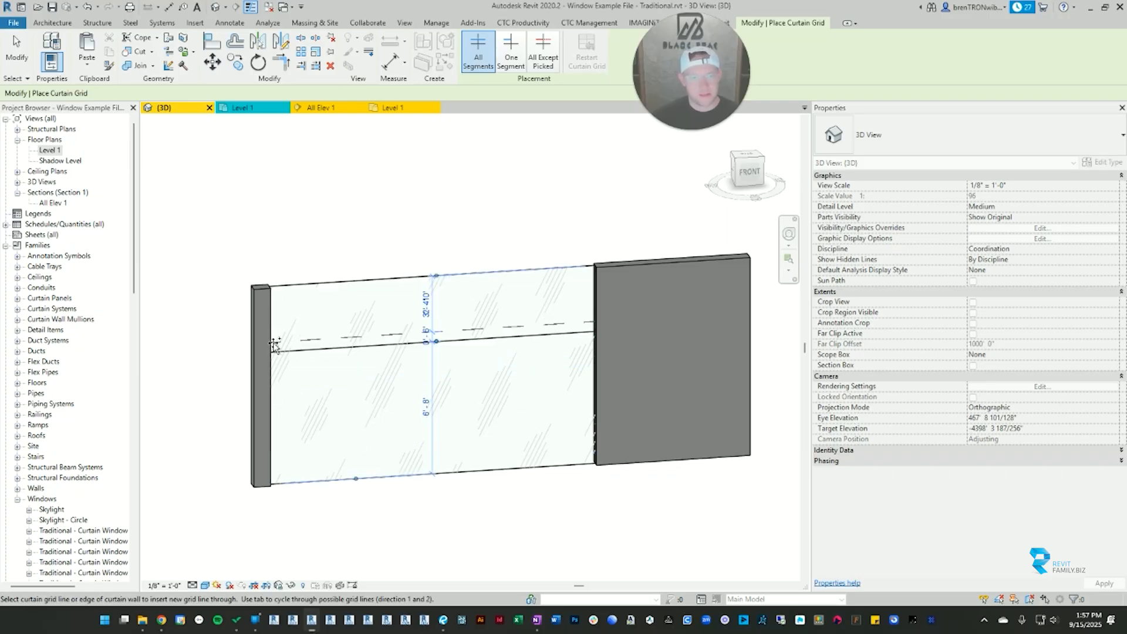
{"action": "left_click", "coordinate": [273, 418]}
{"action": "left_click", "coordinate": [434, 473]}
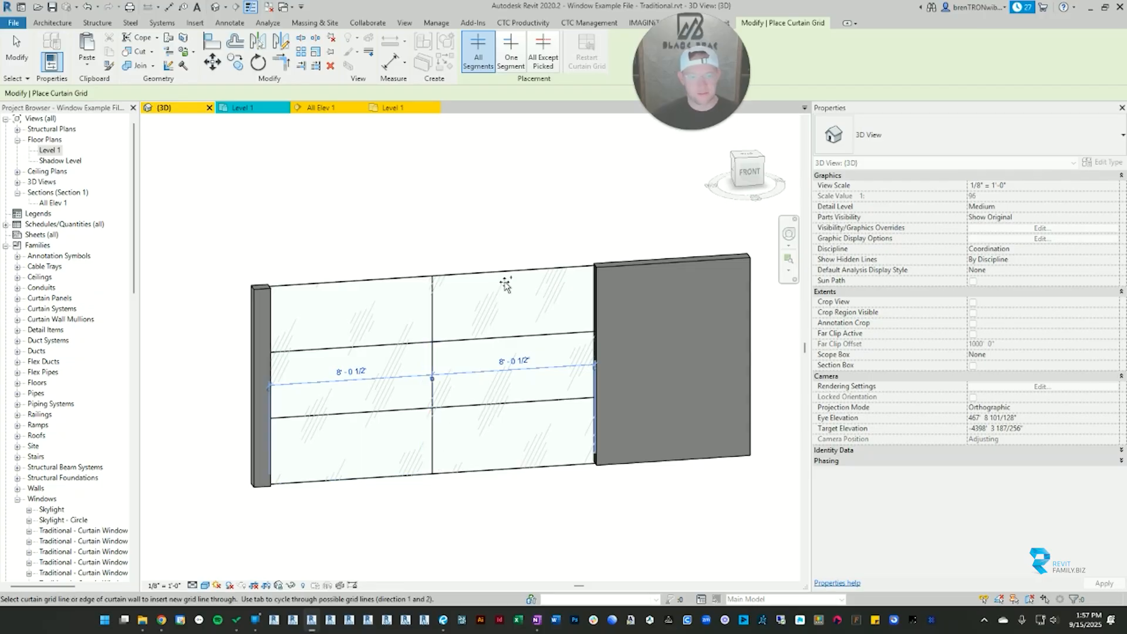
{"action": "key", "text": "Escape"}
Step: Examine the grid lines dividing the curtain wall up close, checking that its top edge picks the whole curtain wall
{"action": "scroll", "coordinate": [429, 264], "scroll_direction": "up", "scroll_amount": 5}
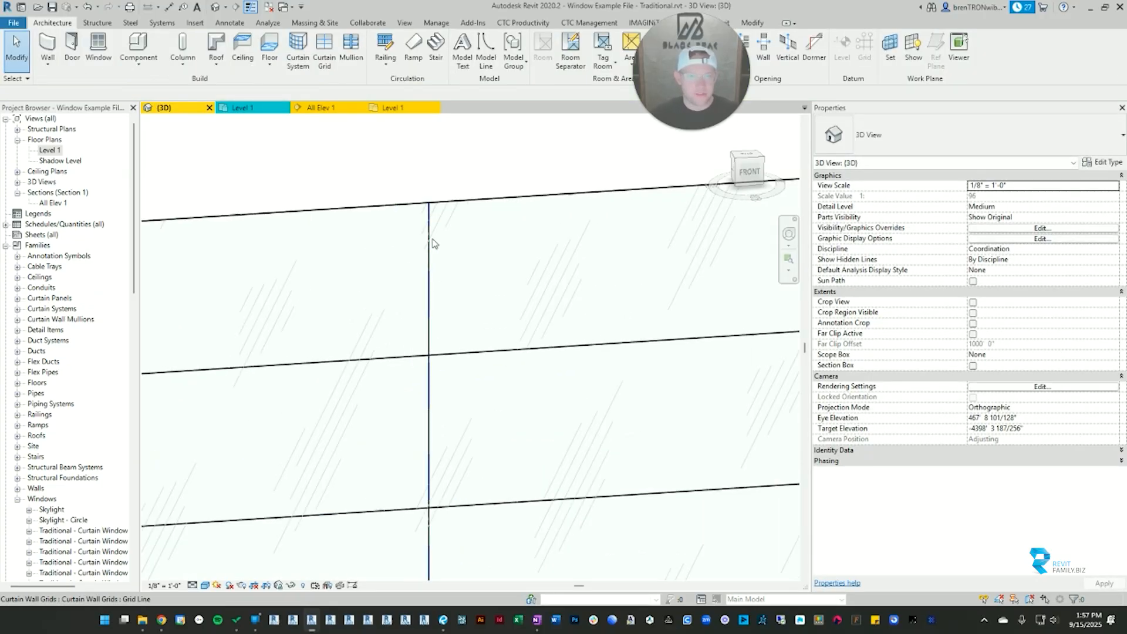
{"action": "scroll", "coordinate": [431, 229], "scroll_direction": "up", "scroll_amount": 3}
{"action": "scroll", "coordinate": [395, 247], "scroll_direction": "down", "scroll_amount": 6}
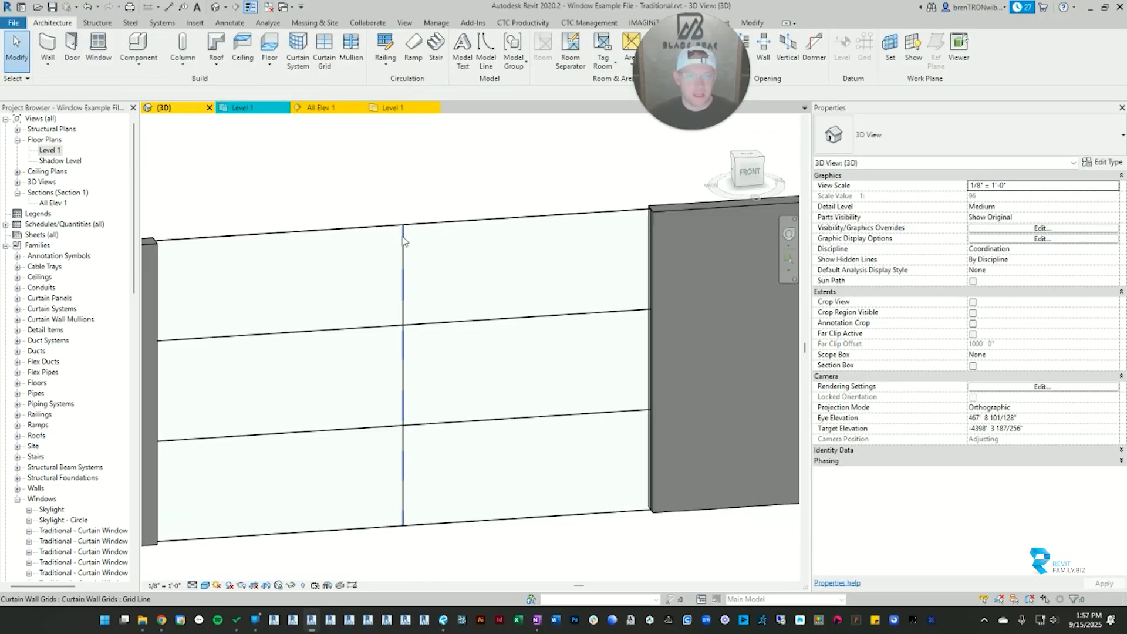
{"action": "middle_click_drag", "start_coordinate": [403, 244], "coordinate": [466, 321], "text": "shift"}
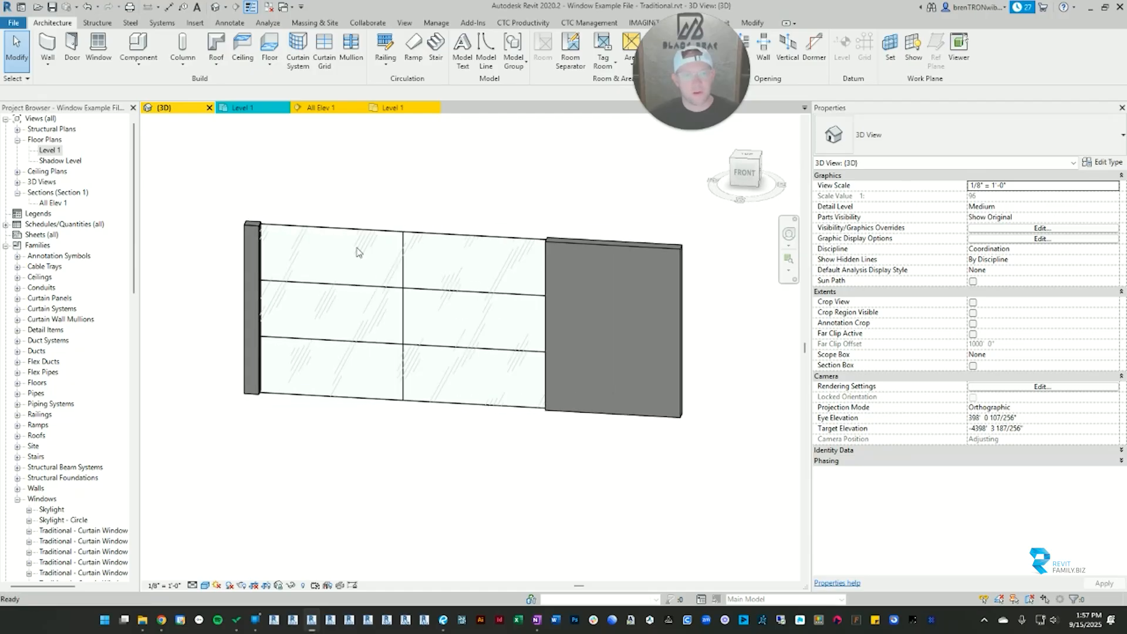
{"action": "scroll", "coordinate": [310, 225], "scroll_direction": "up", "scroll_amount": 3}
{"action": "scroll", "coordinate": [438, 202], "scroll_direction": "down", "scroll_amount": 2}
{"action": "middle_click_drag", "start_coordinate": [440, 206], "coordinate": [453, 219], "text": "shift"}
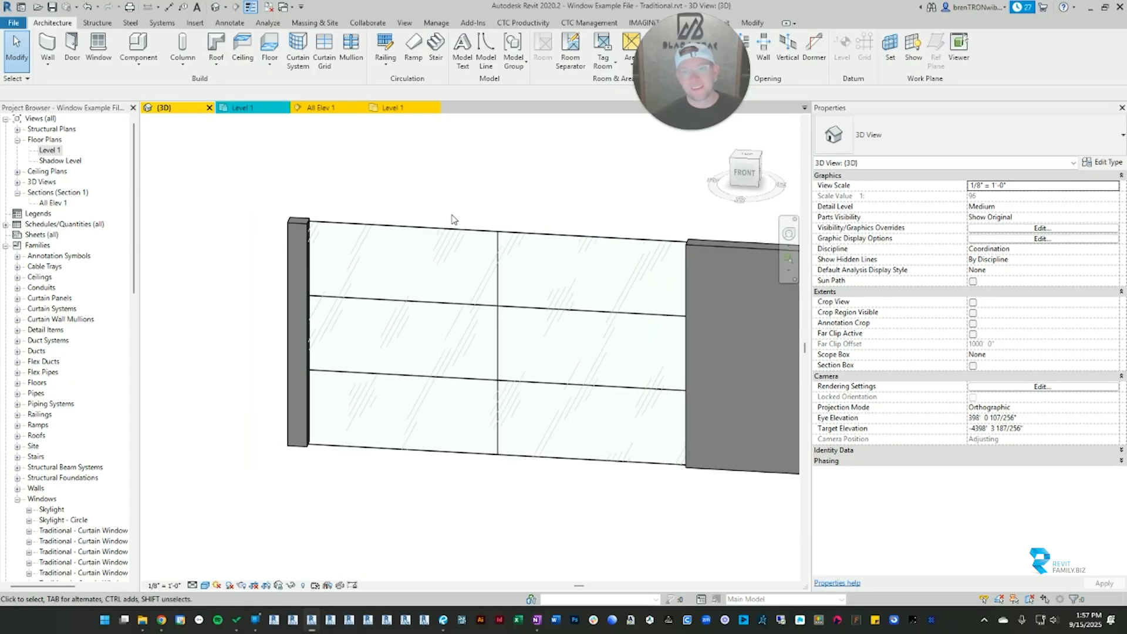
{"action": "scroll", "coordinate": [329, 220], "scroll_direction": "up", "scroll_amount": 2}
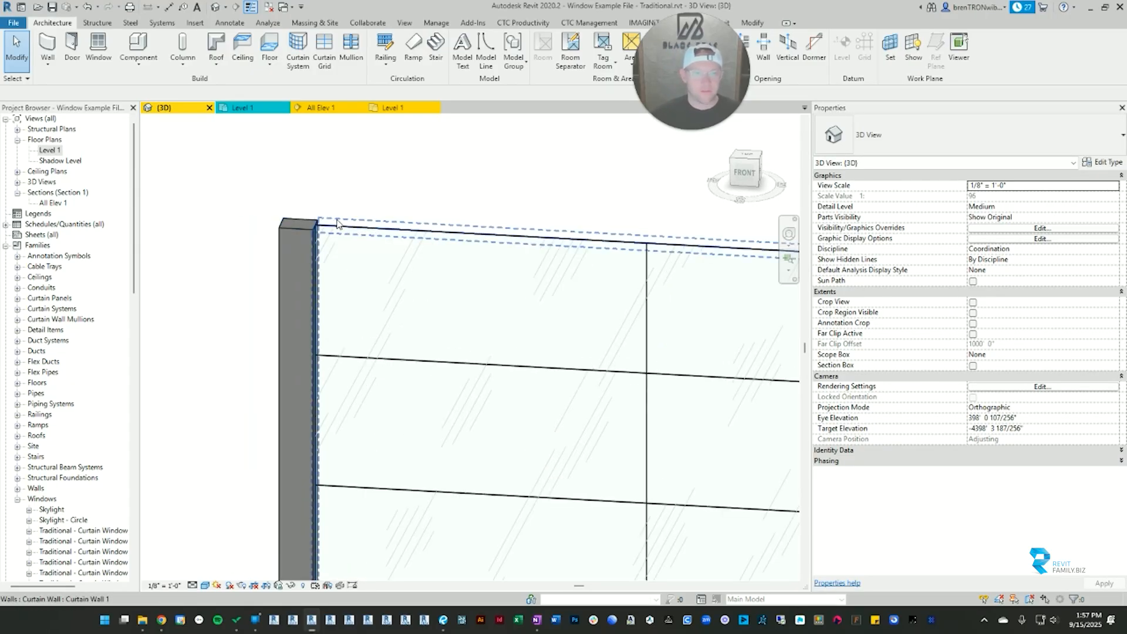
{"action": "left_click", "coordinate": [338, 223]}
{"action": "key", "text": "Escape"}
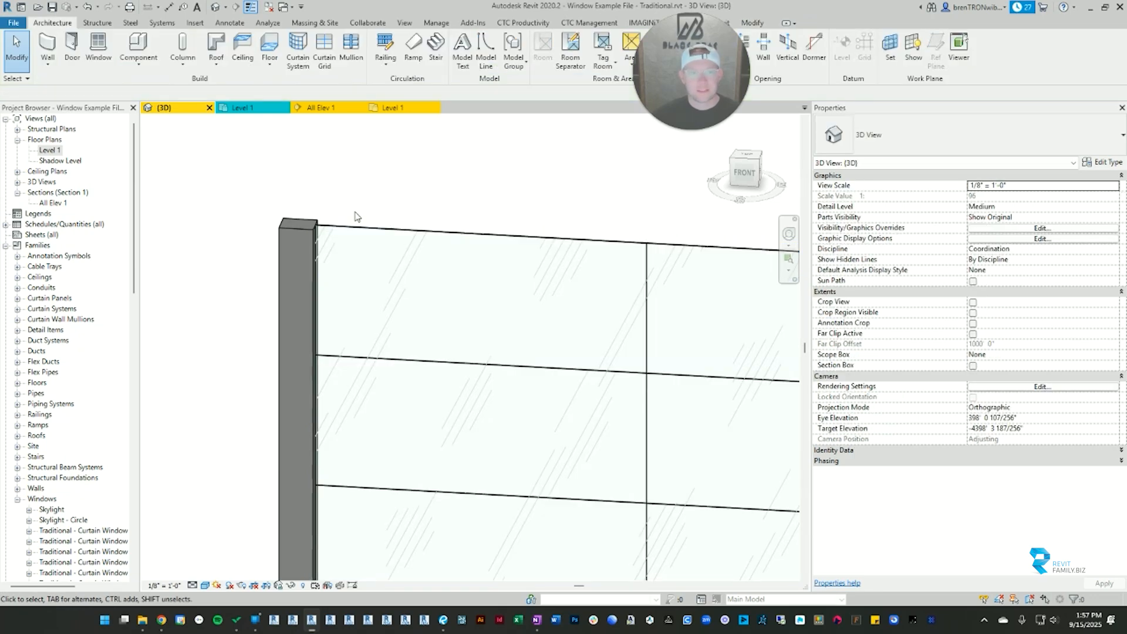
Step: Select the upper-left glazed panel of the divided curtain wall and review its properties
{"action": "key", "text": "Tab"}
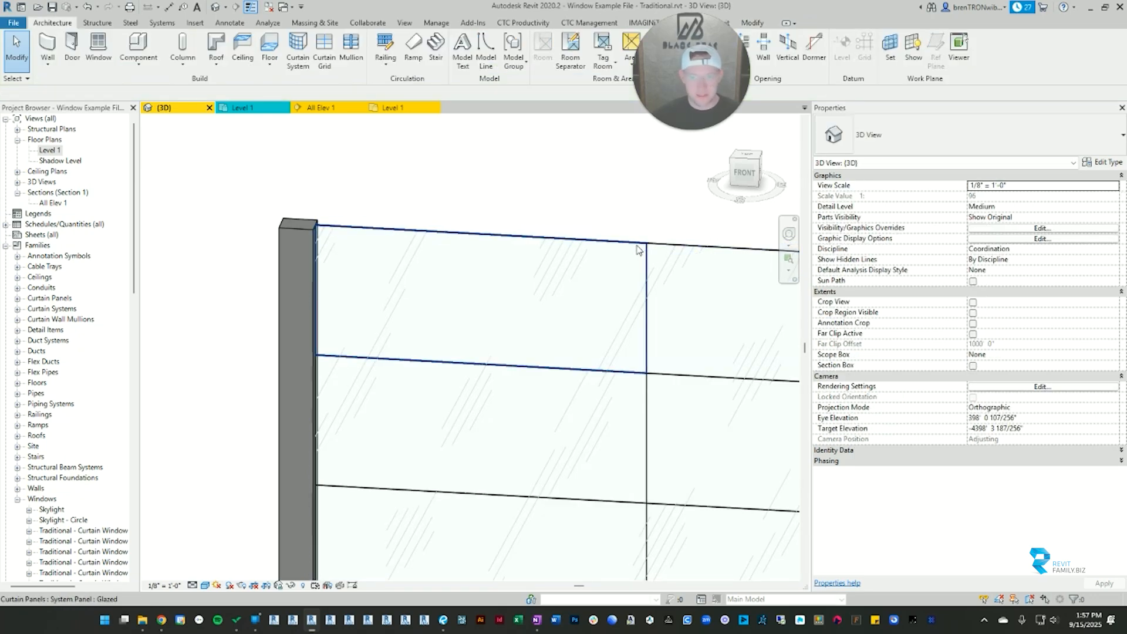
{"action": "left_click", "coordinate": [639, 249]}
{"action": "scroll", "coordinate": [202, 297], "scroll_direction": "down", "scroll_amount": 3}
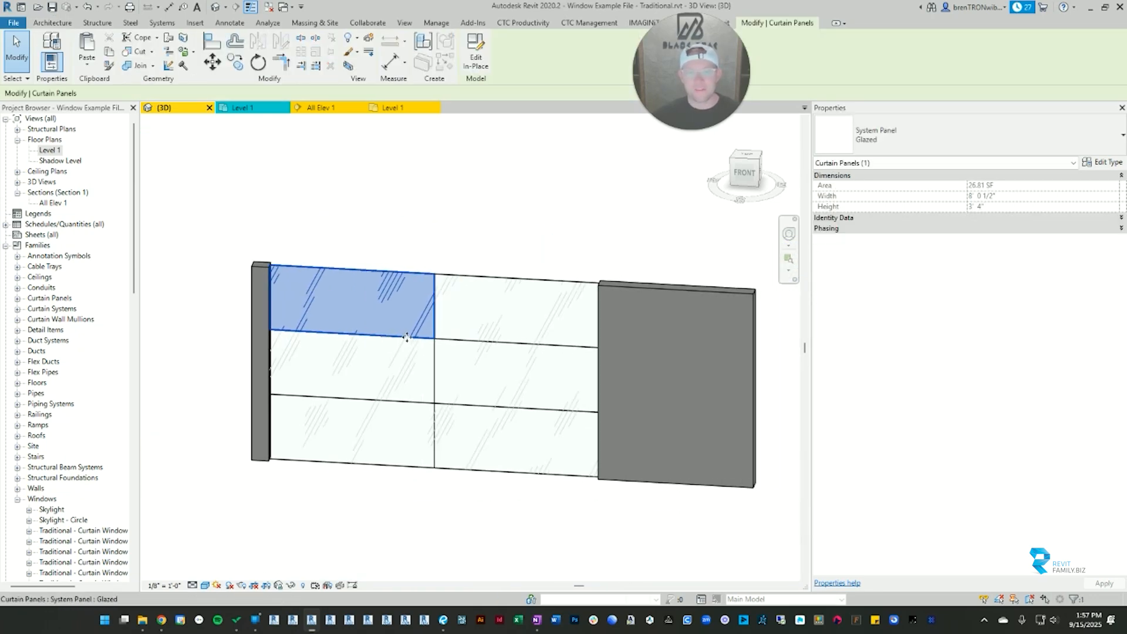
{"action": "scroll", "coordinate": [383, 288], "scroll_direction": "up", "scroll_amount": 3}
{"action": "scroll", "coordinate": [383, 287], "scroll_direction": "down", "scroll_amount": 2}
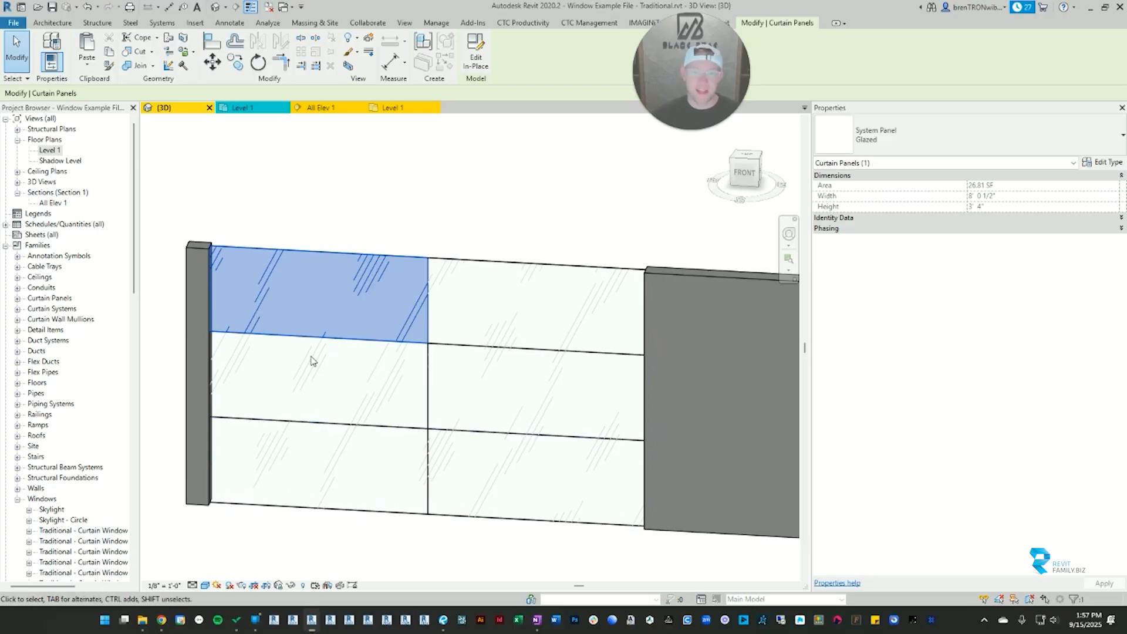
{"action": "key", "text": "Escape"}
Step: Select the whole curtain wall, a glazed panel and the vertical grid line in turn to compare the separate elements
{"action": "left_click", "coordinate": [327, 259]}
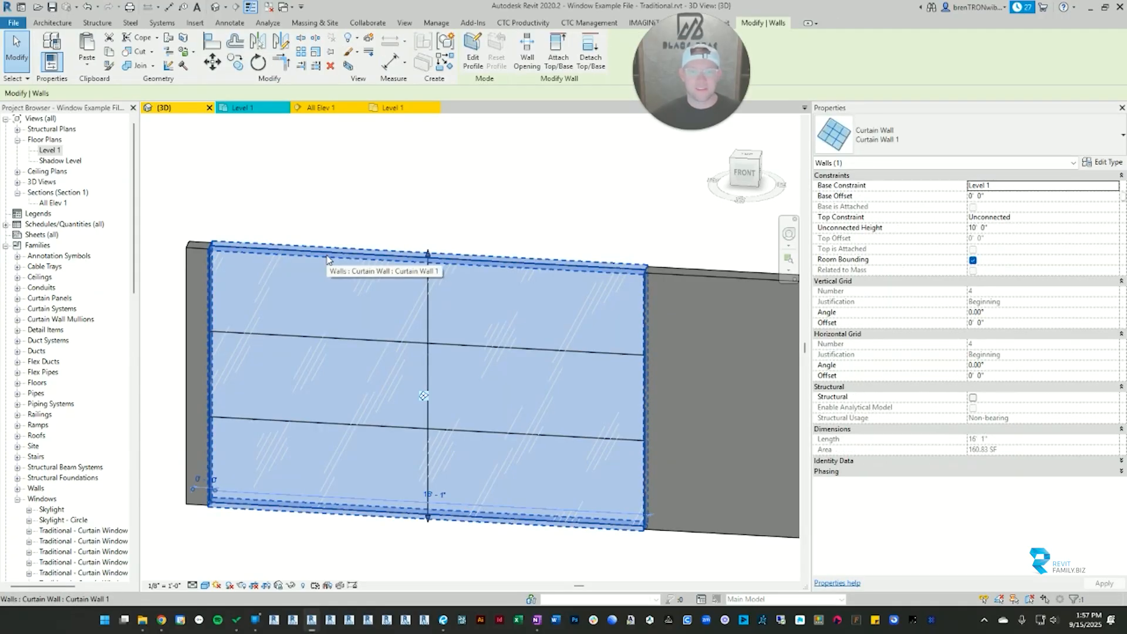
{"action": "key", "text": "Escape"}
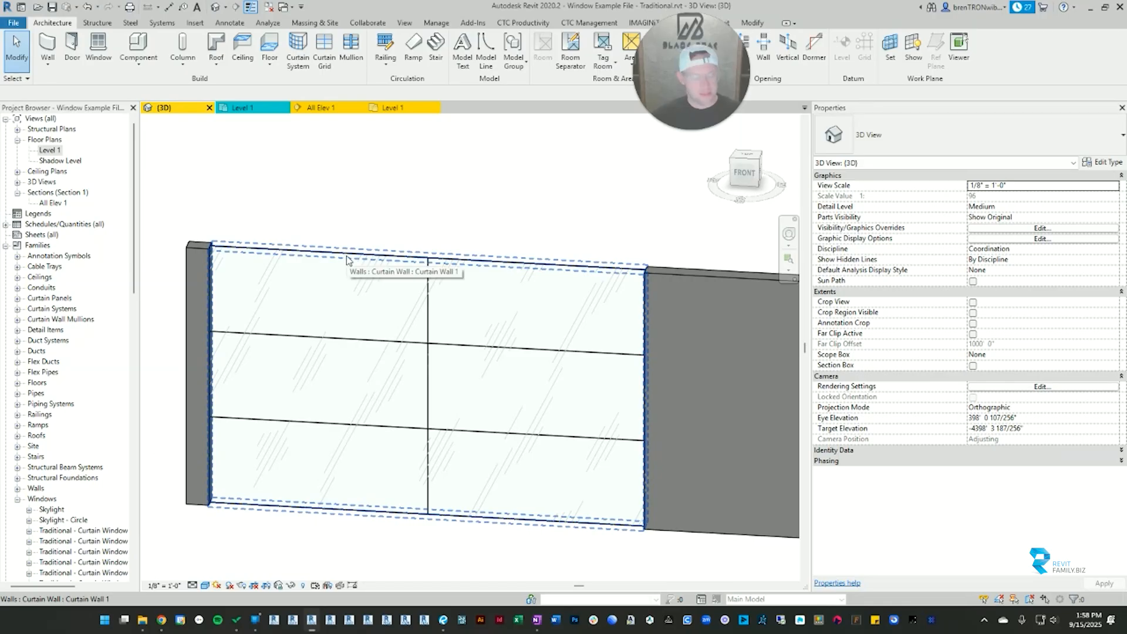
{"action": "key", "text": "Tab"}
{"action": "left_click", "coordinate": [346, 255]}
{"action": "key", "text": "Escape"}
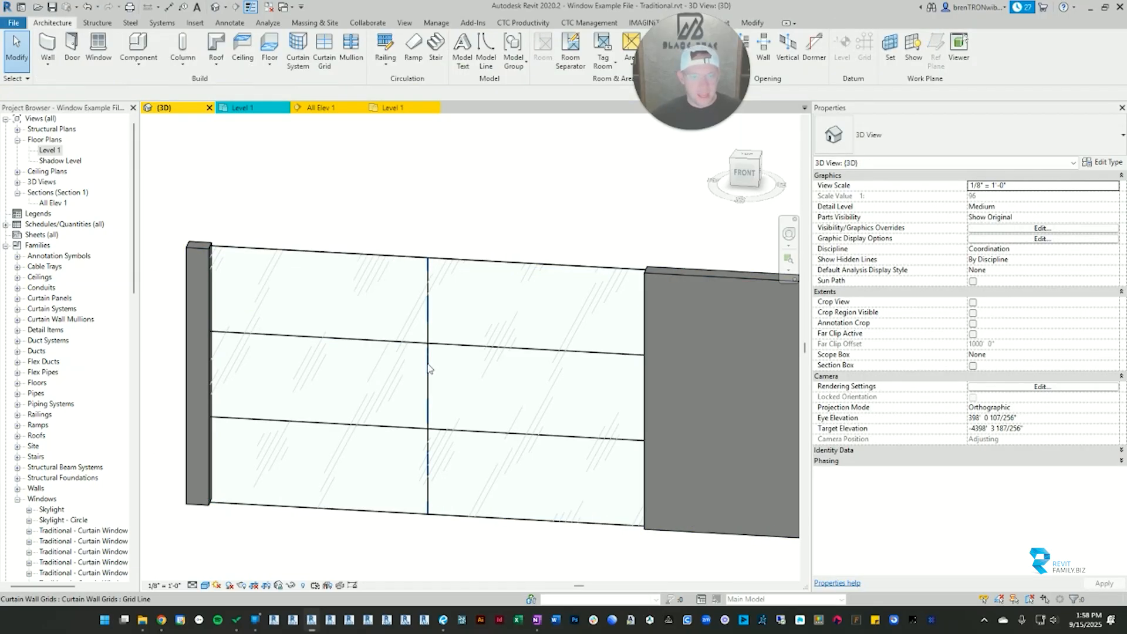
{"action": "left_click", "coordinate": [430, 368]}
{"action": "scroll", "coordinate": [430, 369], "scroll_direction": "up", "scroll_amount": 5}
{"action": "key", "text": "Escape"}
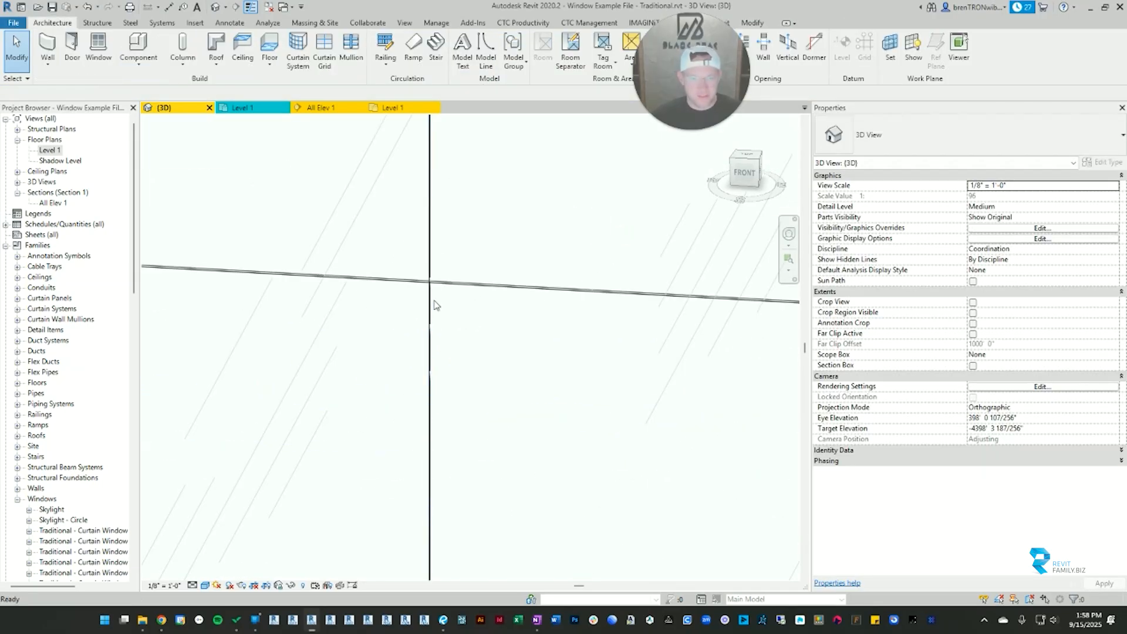
{"action": "scroll", "coordinate": [435, 304], "scroll_direction": "down", "scroll_amount": 4}
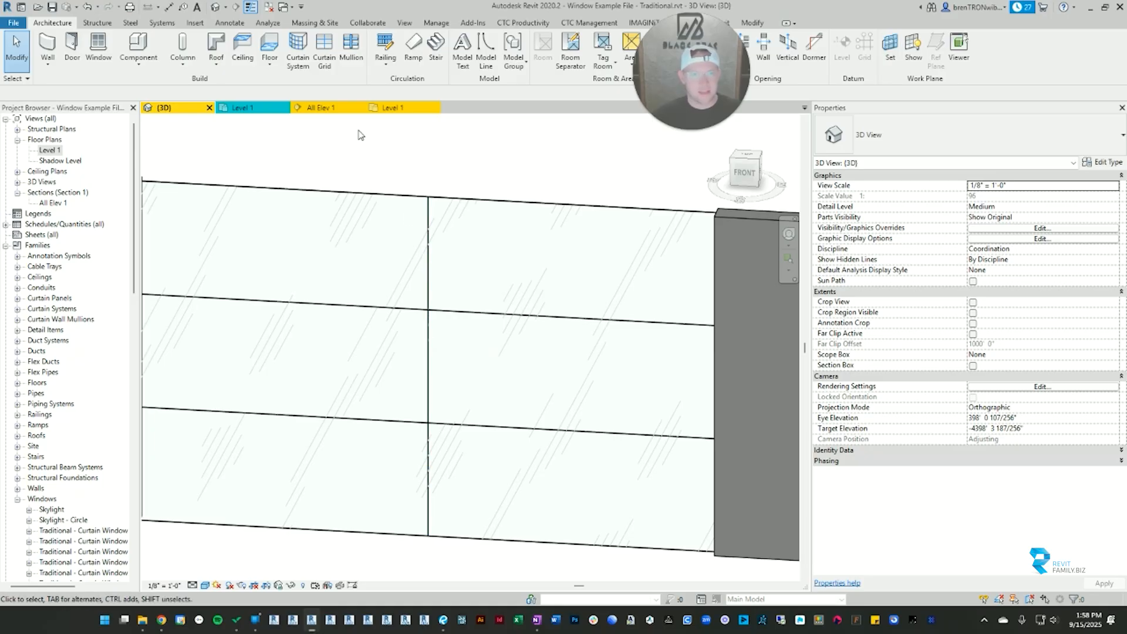
Step: Open the All Elev 1 section and turn off its crop view to show the divided curtain wall in elevation
{"action": "left_click", "coordinate": [338, 108]}
{"action": "scroll", "coordinate": [398, 334], "scroll_direction": "down", "scroll_amount": 5}
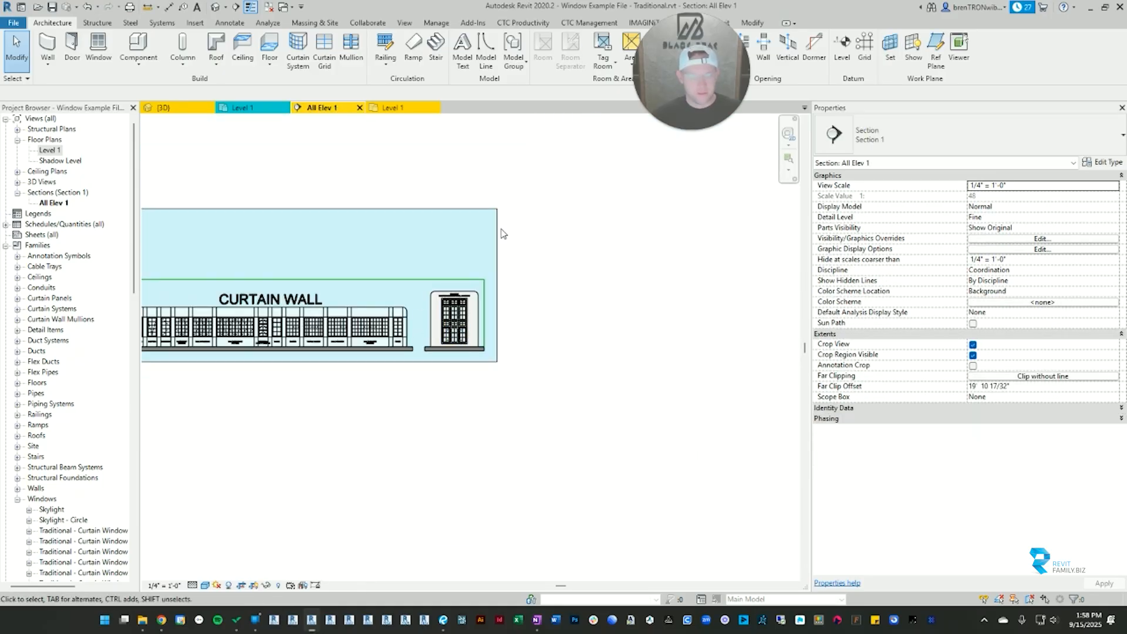
{"action": "key", "text": "c"}
{"action": "key", "text": "v"}
{"action": "scroll", "coordinate": [574, 329], "scroll_direction": "up", "scroll_amount": 3}
{"action": "middle_click_drag", "start_coordinate": [573, 332], "coordinate": [444, 340]}
{"action": "scroll", "coordinate": [465, 350], "scroll_direction": "up", "scroll_amount": 6}
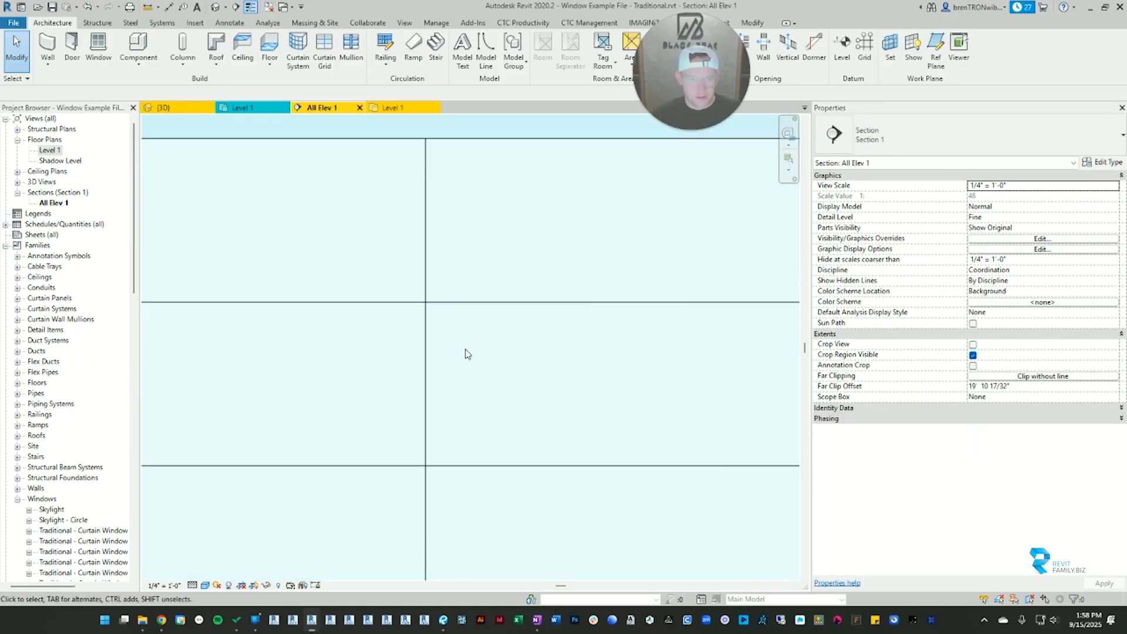
Step: Set the vertical grid line's distance from the curtain wall's left edge to 4'
{"action": "left_click", "coordinate": [426, 322]}
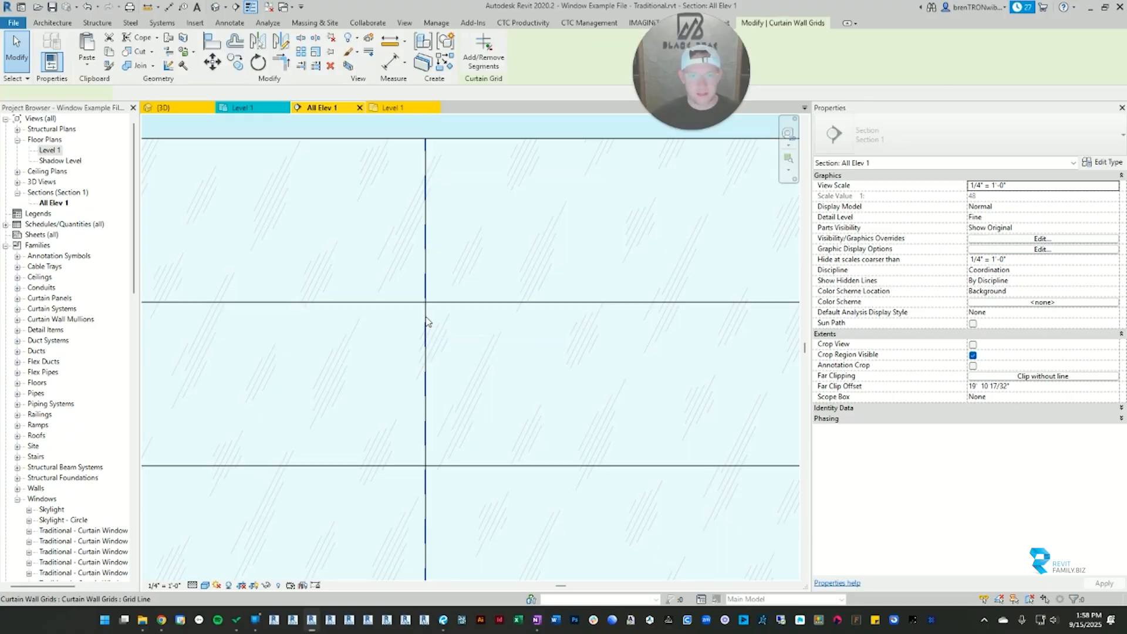
{"action": "scroll", "coordinate": [425, 322], "scroll_direction": "down", "scroll_amount": 3}
{"action": "scroll", "coordinate": [448, 356], "scroll_direction": "up", "scroll_amount": 2}
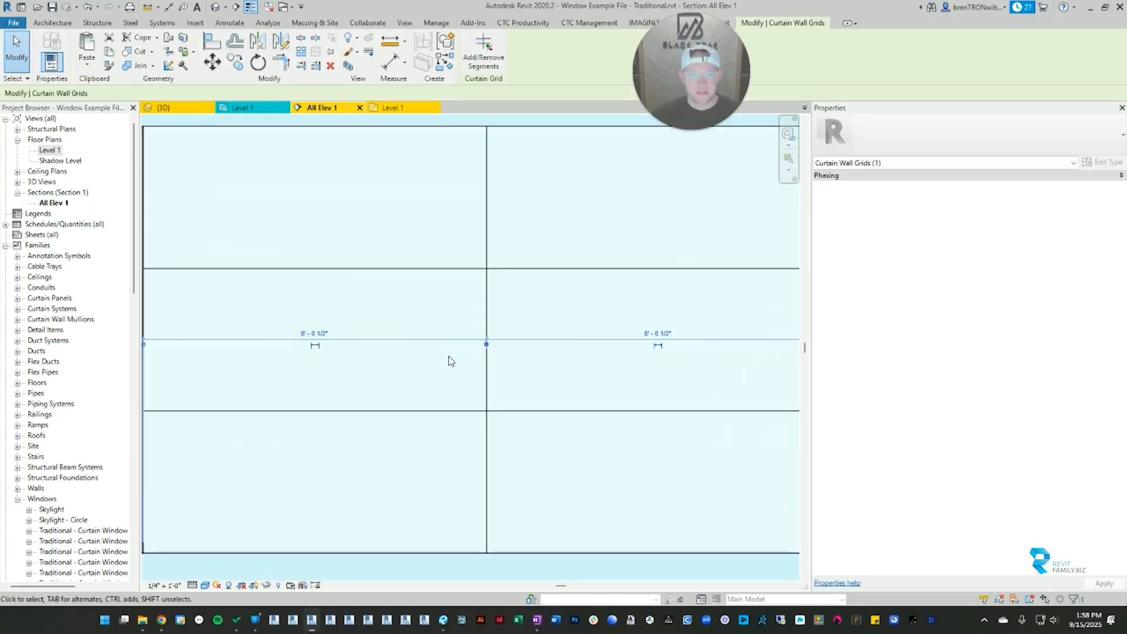
{"action": "scroll", "coordinate": [402, 328], "scroll_direction": "down", "scroll_amount": 1}
{"action": "left_click", "coordinate": [320, 331]}
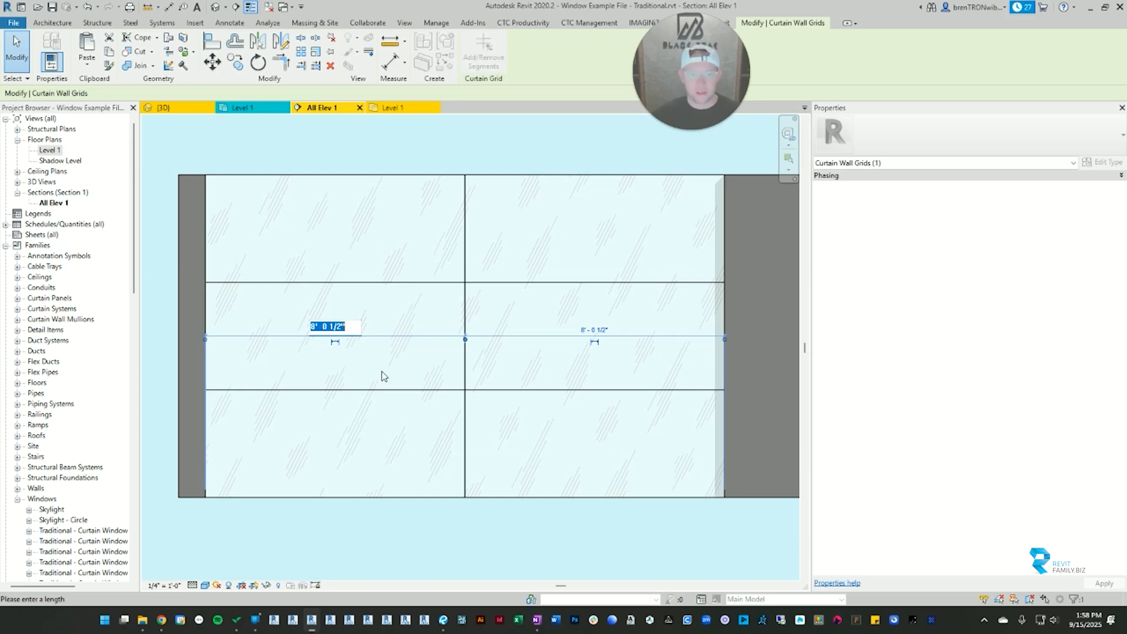
{"action": "type", "text": "4'"}
{"action": "key", "text": "Return"}
{"action": "key", "text": "Escape"}
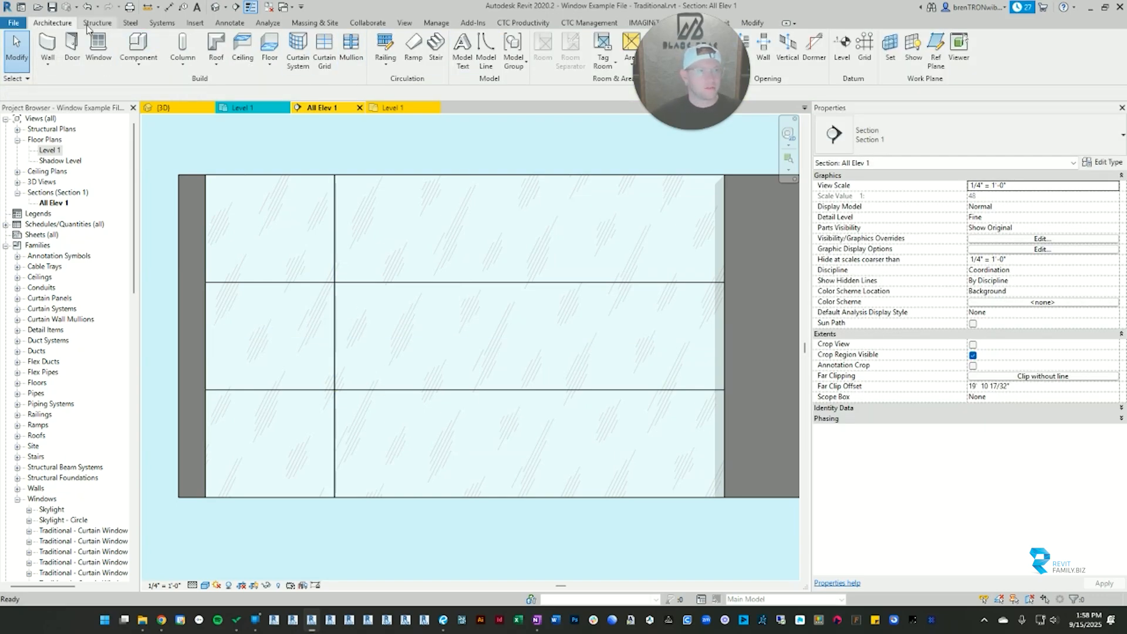
Step: Add a second full-height vertical grid line and set its distance from the curtain wall's right edge to 4'
{"action": "left_click", "coordinate": [330, 50]}
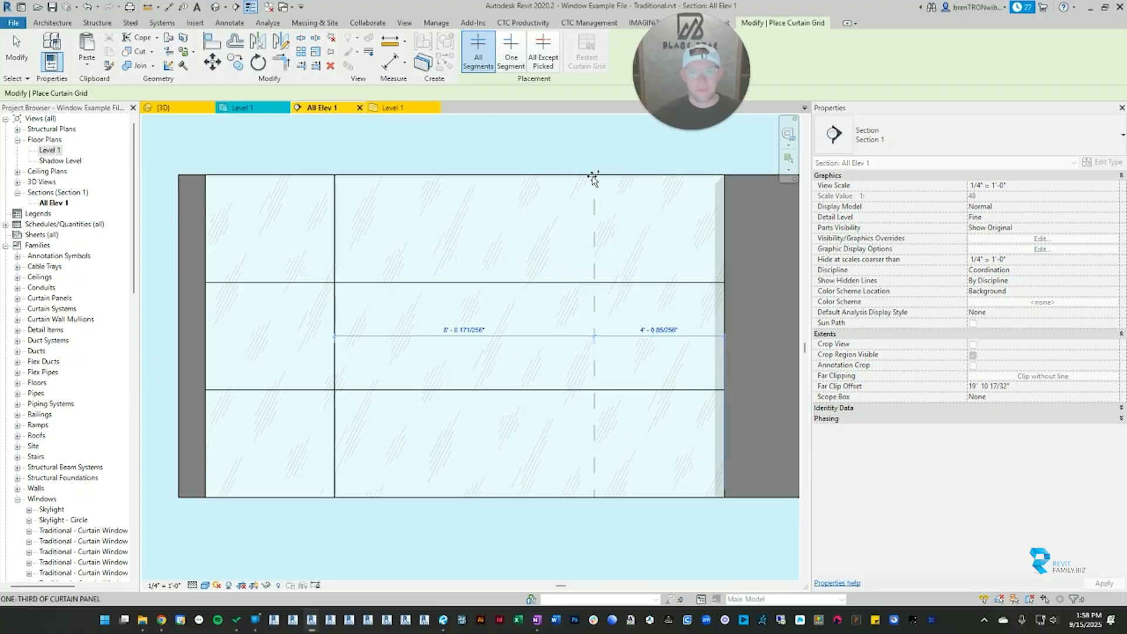
{"action": "left_click", "coordinate": [593, 177]}
{"action": "key", "text": "Escape"}
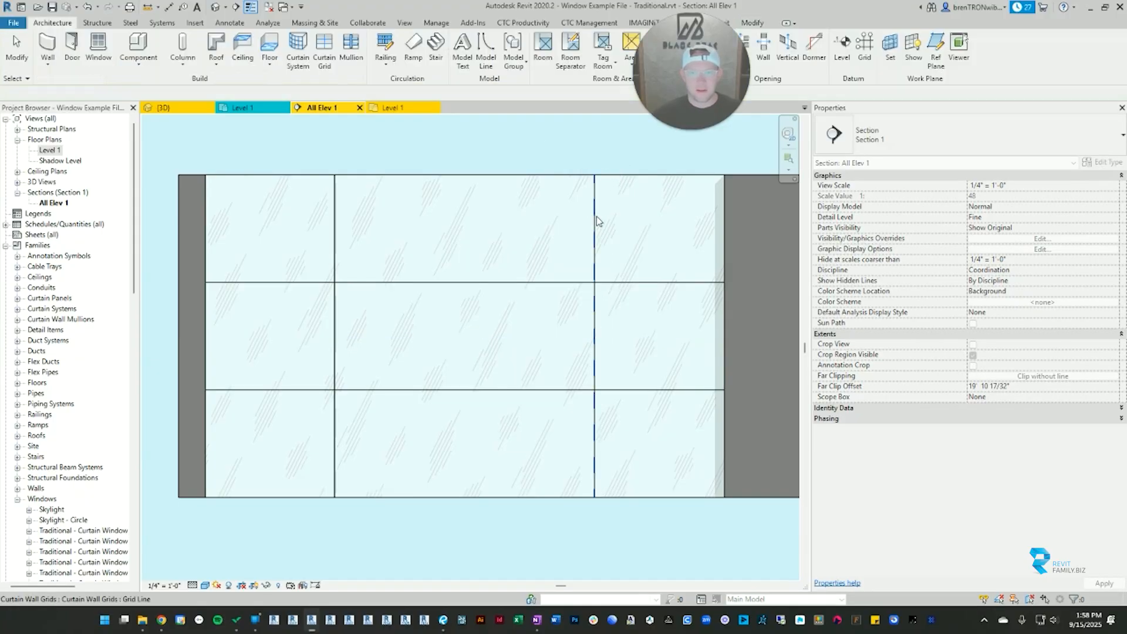
{"action": "left_click", "coordinate": [658, 331]}
{"action": "type", "text": "4' 0 85/256\""}
{"action": "key", "text": "Return"}
{"action": "key", "text": "Escape"}
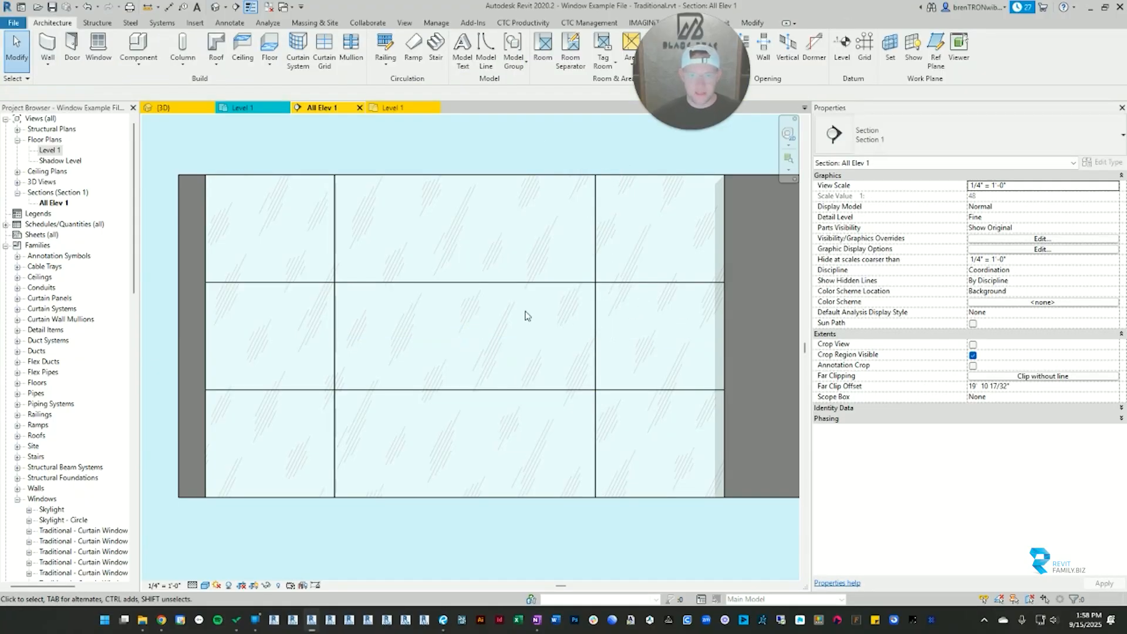
{"action": "scroll", "coordinate": [427, 312], "scroll_direction": "down", "scroll_amount": 2}
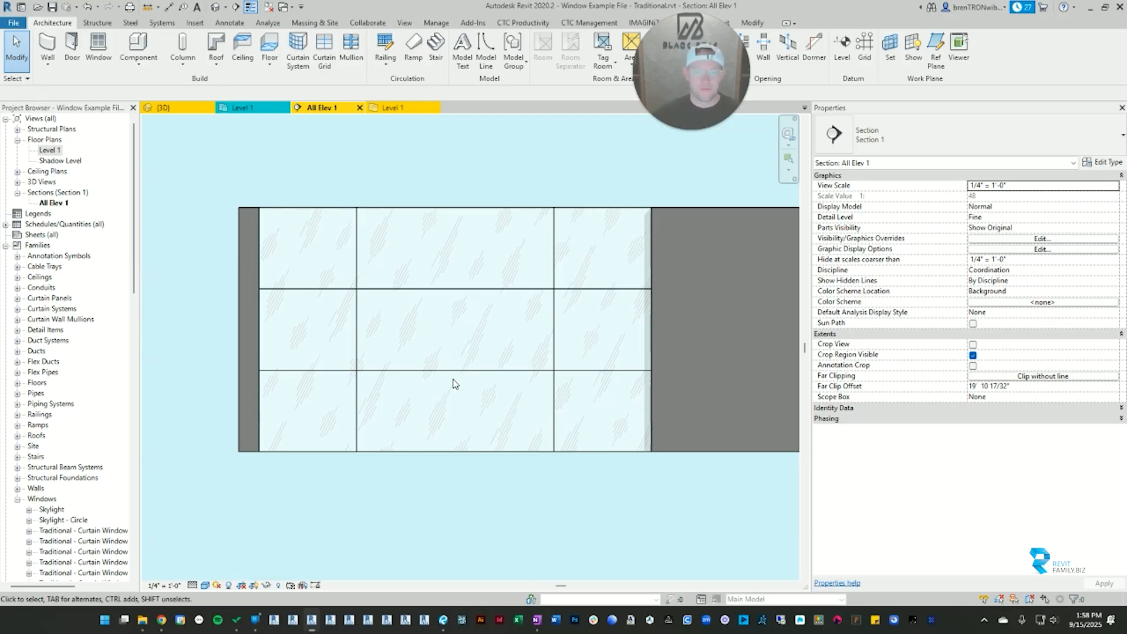
{"action": "middle_click_drag", "start_coordinate": [434, 198], "coordinate": [457, 204]}
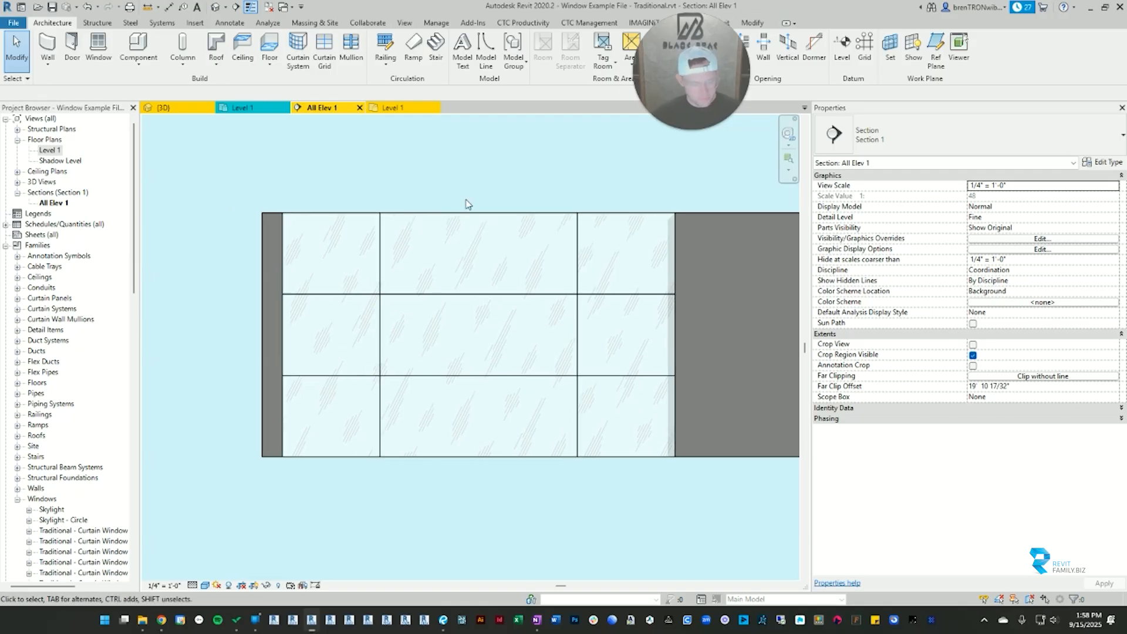
{"action": "scroll", "coordinate": [385, 230], "scroll_direction": "up", "scroll_amount": 2}
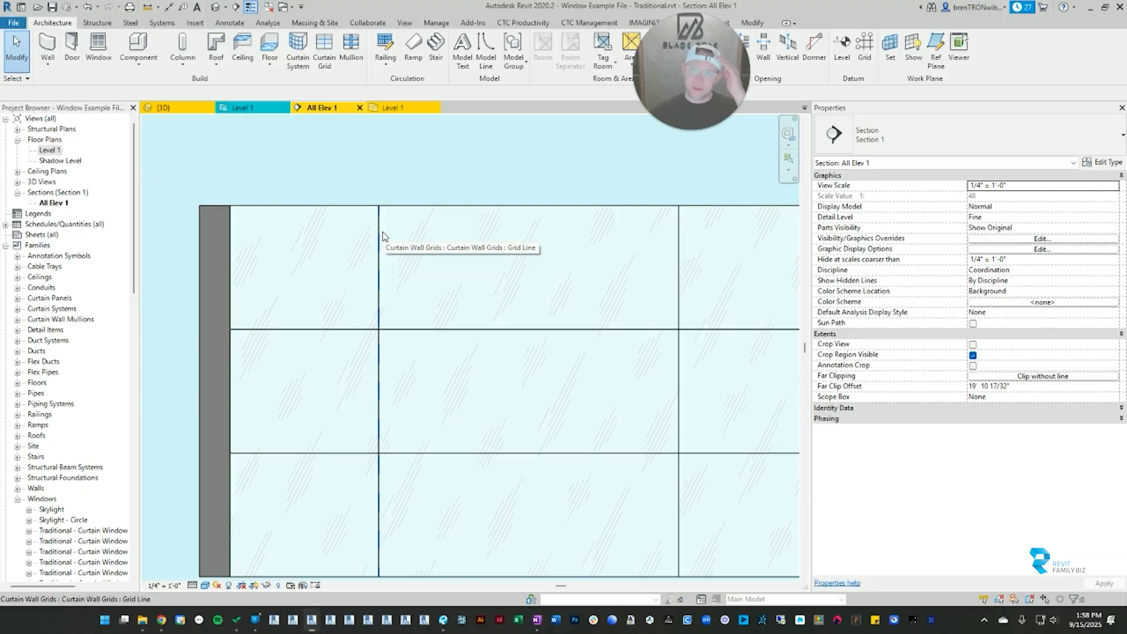
{"action": "scroll", "coordinate": [439, 329], "scroll_direction": "down", "scroll_amount": 1}
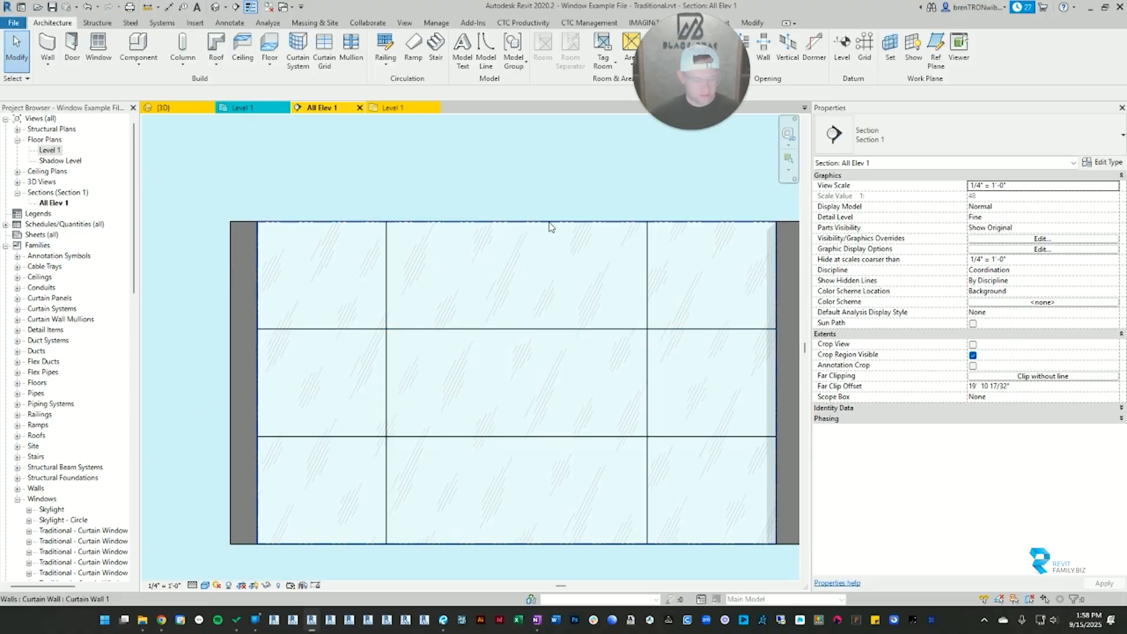
Step: Switch to the 3D view and select the top middle glazed panel of the curtain wall to review its properties
{"action": "key", "text": "ctrl+Tab"}
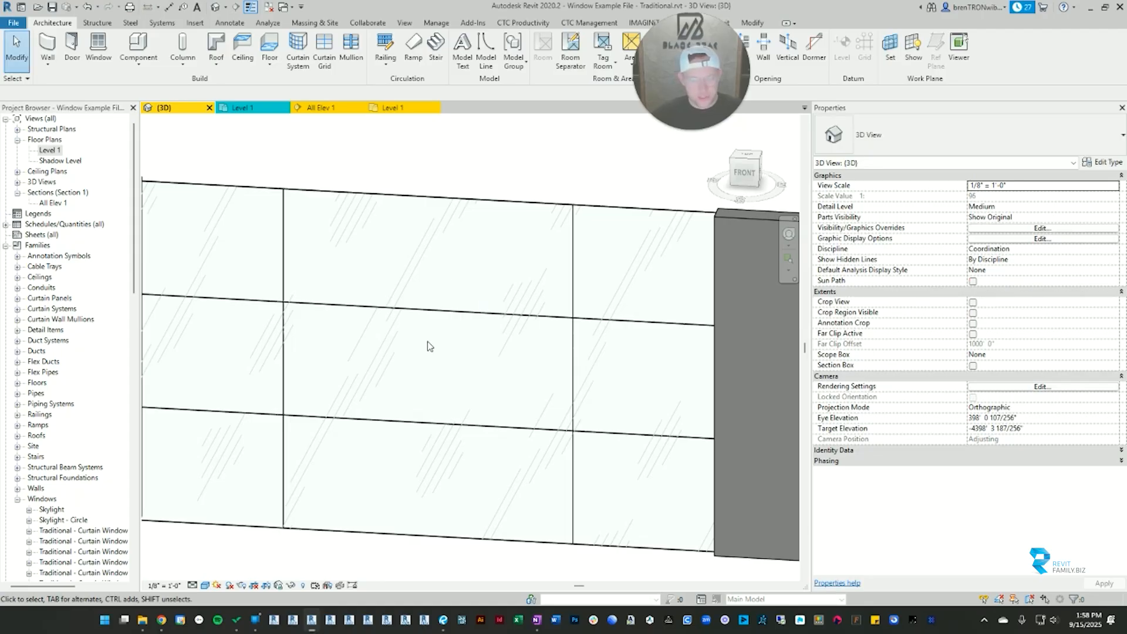
{"action": "scroll", "coordinate": [428, 342], "scroll_direction": "down", "scroll_amount": 2}
{"action": "middle_click_drag", "start_coordinate": [427, 341], "coordinate": [418, 363], "text": "shift"}
{"action": "scroll", "coordinate": [390, 284], "scroll_direction": "up", "scroll_amount": 3}
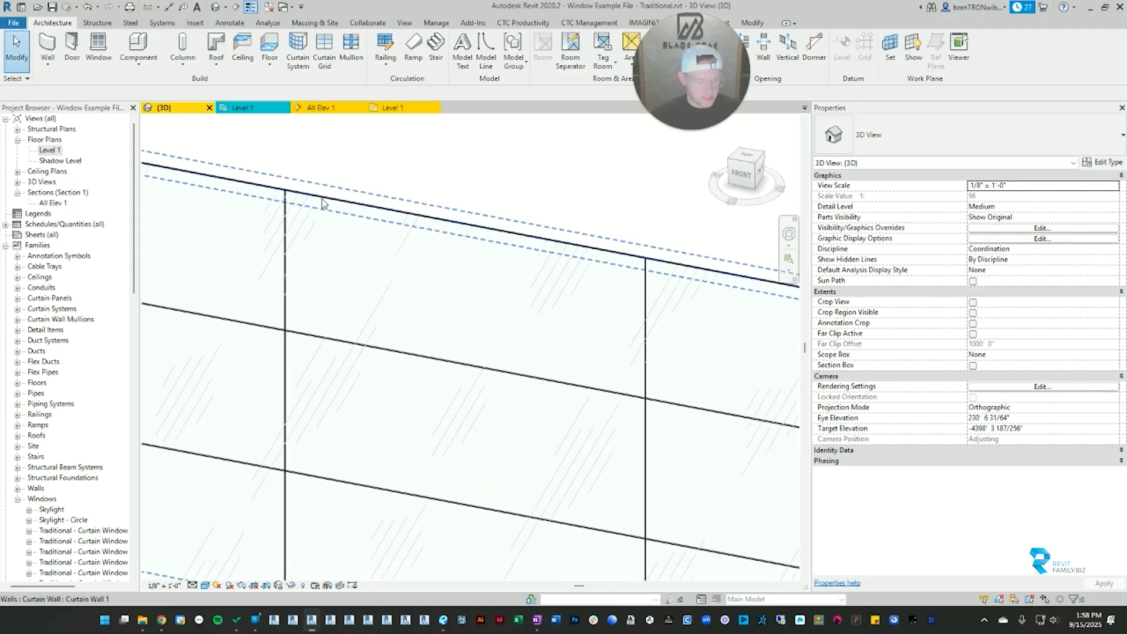
{"action": "key", "text": "Tab"}
{"action": "left_click", "coordinate": [322, 199]}
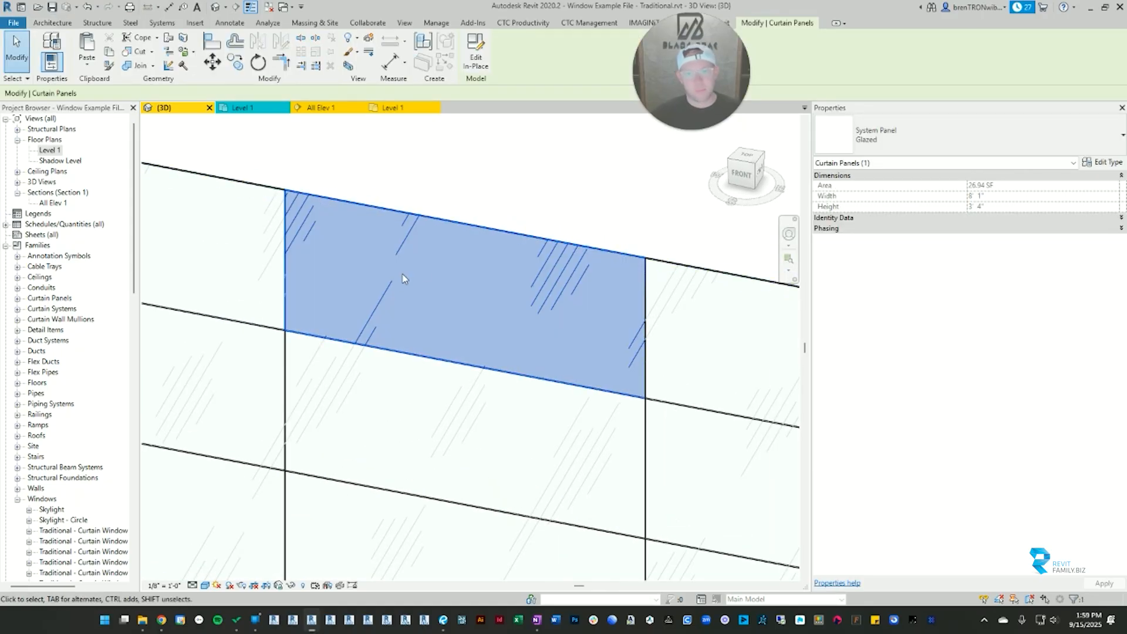
{"action": "scroll", "coordinate": [403, 274], "scroll_direction": "down", "scroll_amount": 2}
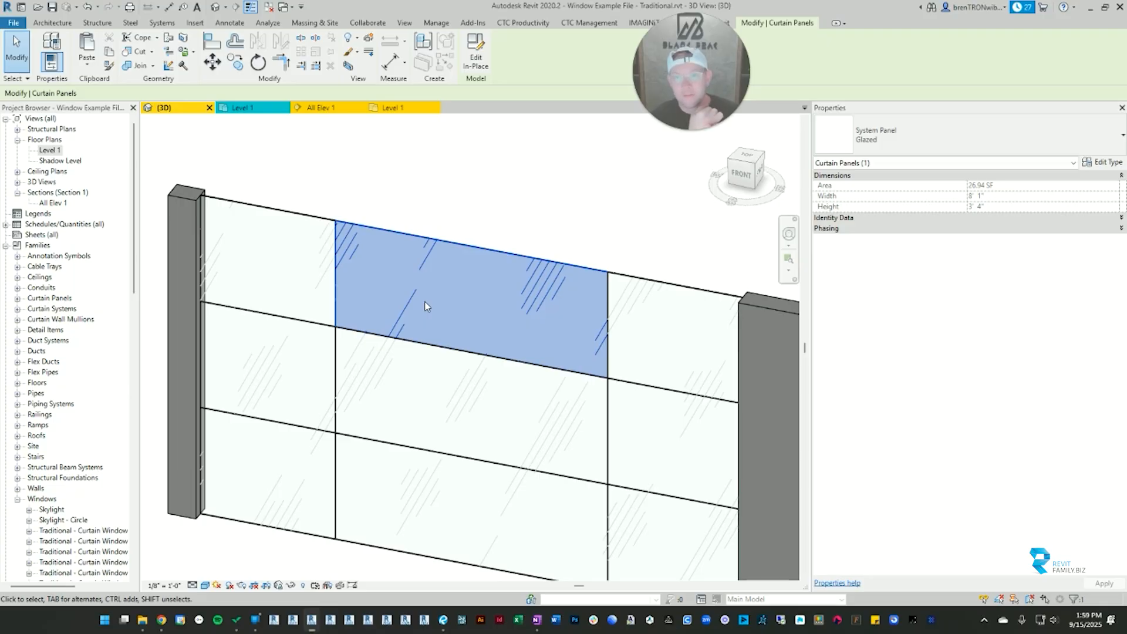
Step: Change the top middle glazed panel of the curtain wall to the basic wall type Wall 1 and check its fit
{"action": "left_click", "coordinate": [916, 135]}
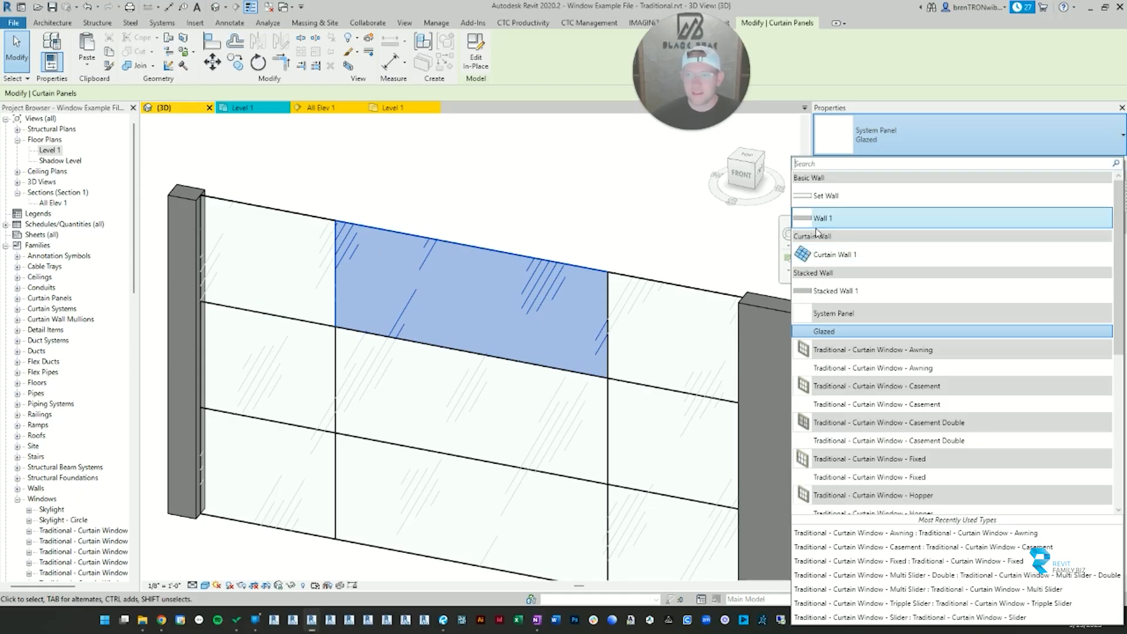
{"action": "left_click", "coordinate": [821, 218]}
{"action": "left_click", "coordinate": [519, 200]}
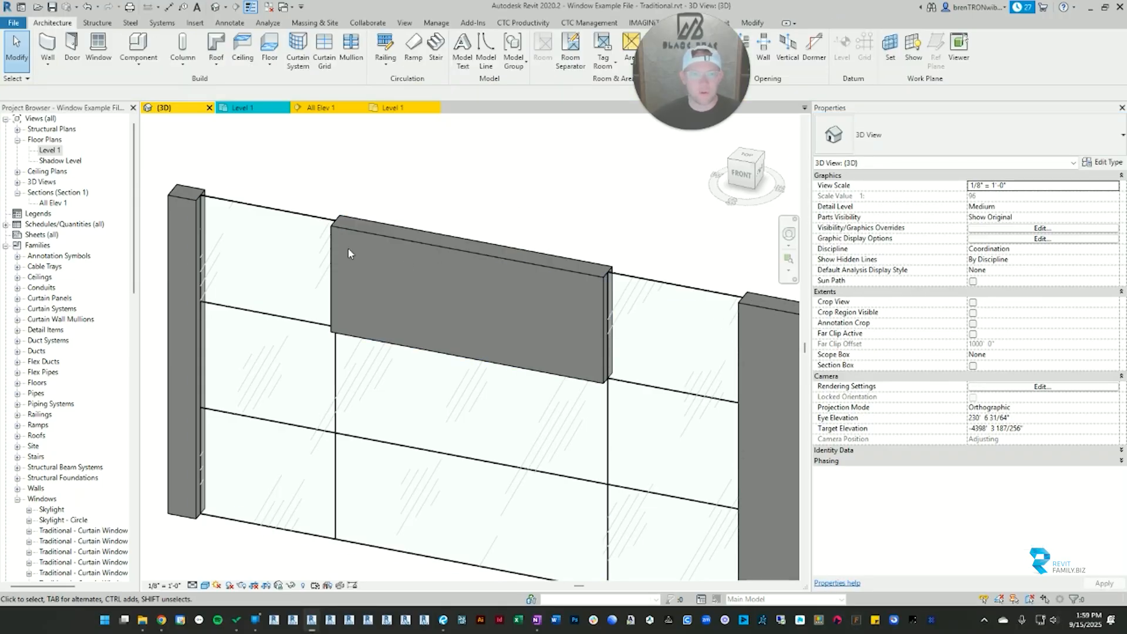
{"action": "scroll", "coordinate": [588, 303], "scroll_direction": "down", "scroll_amount": 2}
{"action": "middle_click_drag", "start_coordinate": [499, 362], "coordinate": [625, 284], "text": "shift"}
{"action": "middle_click_drag", "start_coordinate": [552, 289], "coordinate": [646, 322], "text": "shift"}
{"action": "scroll", "coordinate": [614, 270], "scroll_direction": "up", "scroll_amount": 3}
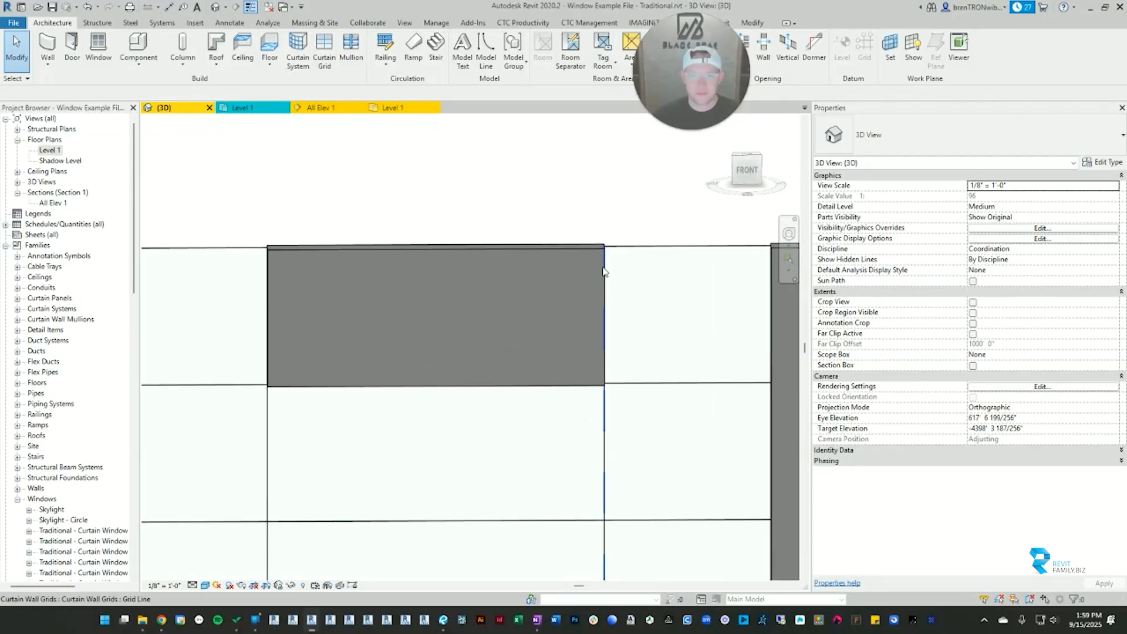
Step: Change the top middle curtain panel to the basic wall type Set Wall
{"action": "left_click", "coordinate": [567, 255]}
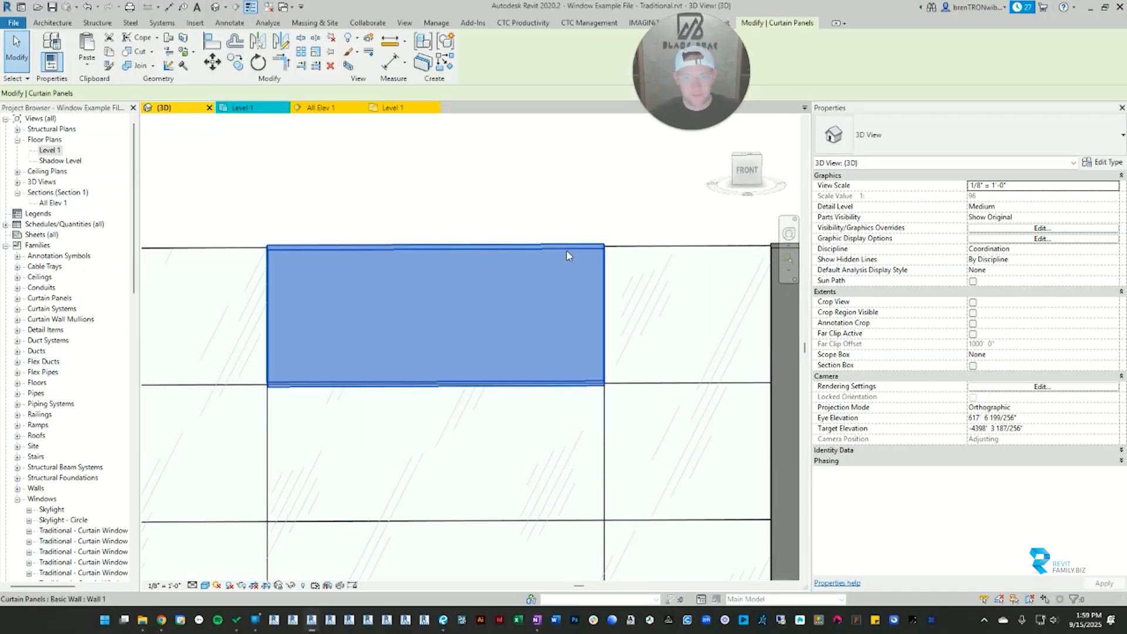
{"action": "left_click", "coordinate": [942, 118]}
{"action": "left_click", "coordinate": [835, 201]}
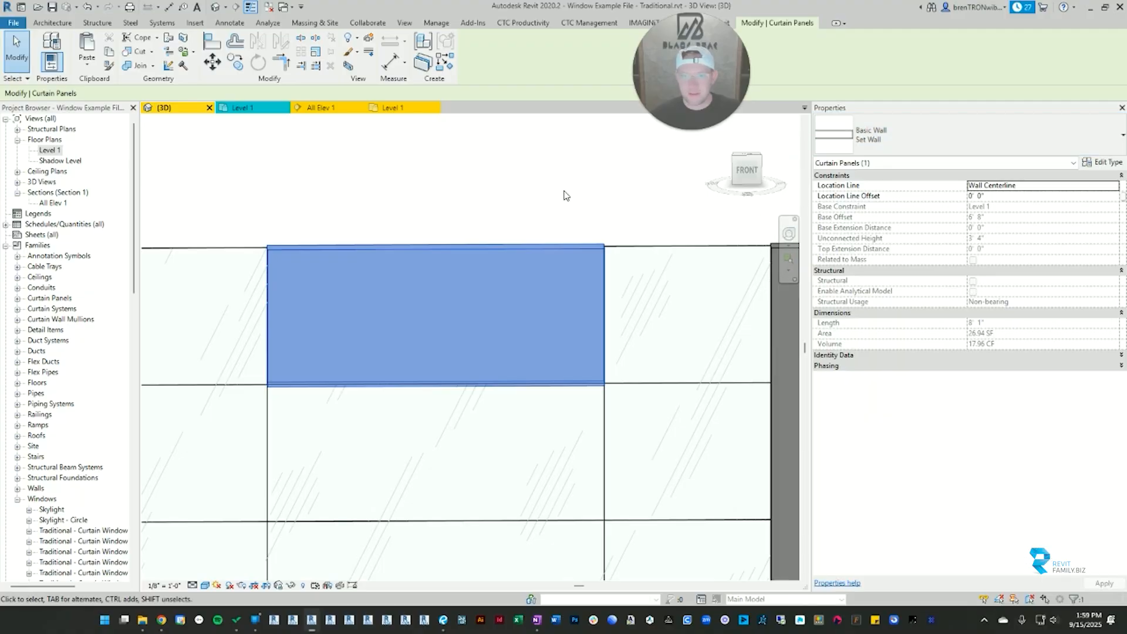
{"action": "left_click", "coordinate": [576, 214]}
{"action": "middle_click_drag", "start_coordinate": [576, 214], "coordinate": [504, 310], "text": "shift"}
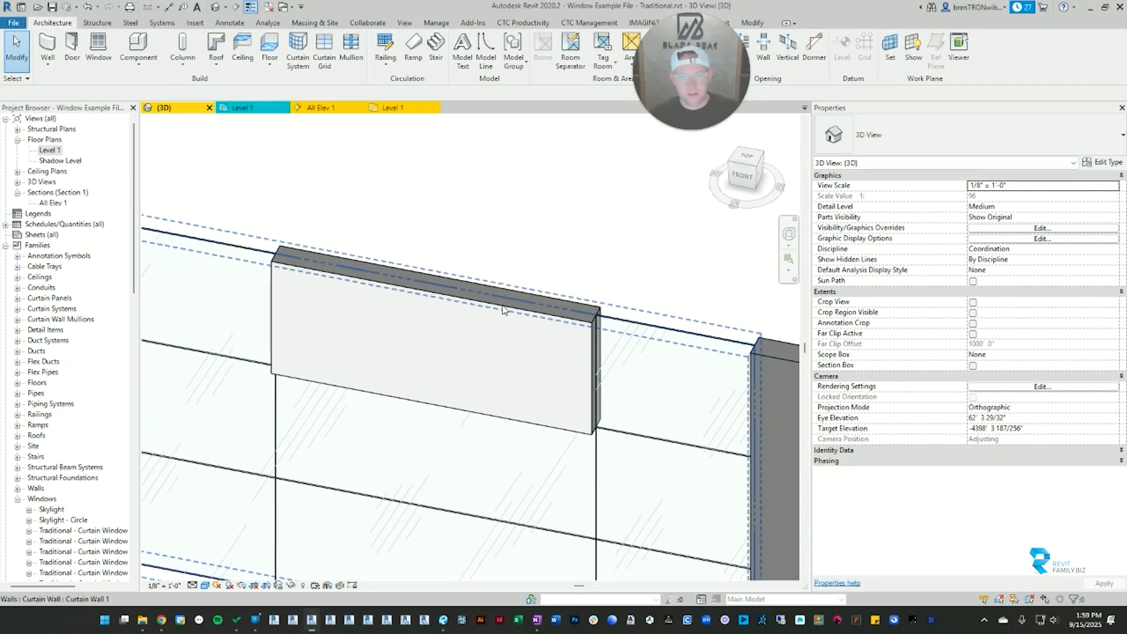
Step: Replace the top middle curtain panel with the Traditional - Curtain Window - Awning type
{"action": "left_click", "coordinate": [503, 309]}
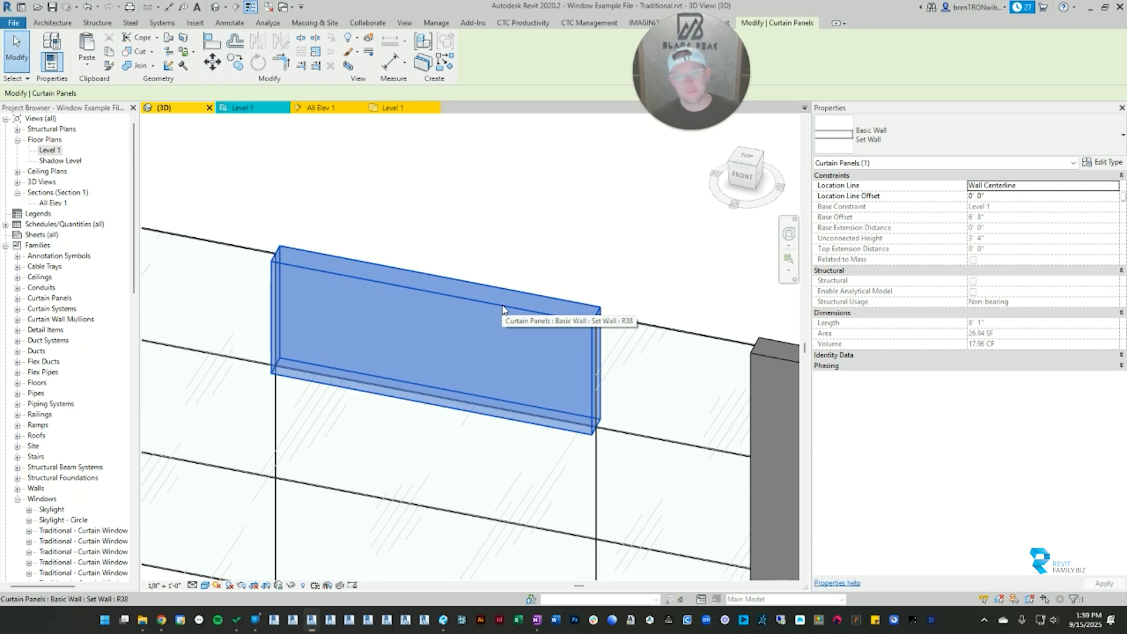
{"action": "left_click", "coordinate": [942, 152]}
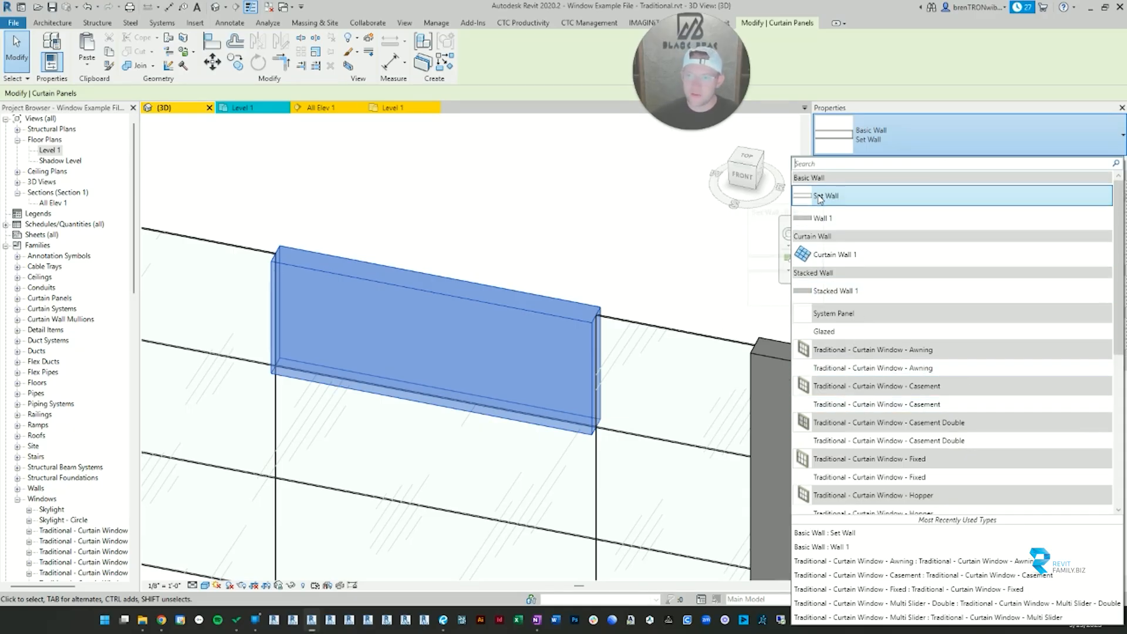
{"action": "scroll", "coordinate": [834, 246], "scroll_direction": "down", "scroll_amount": 1}
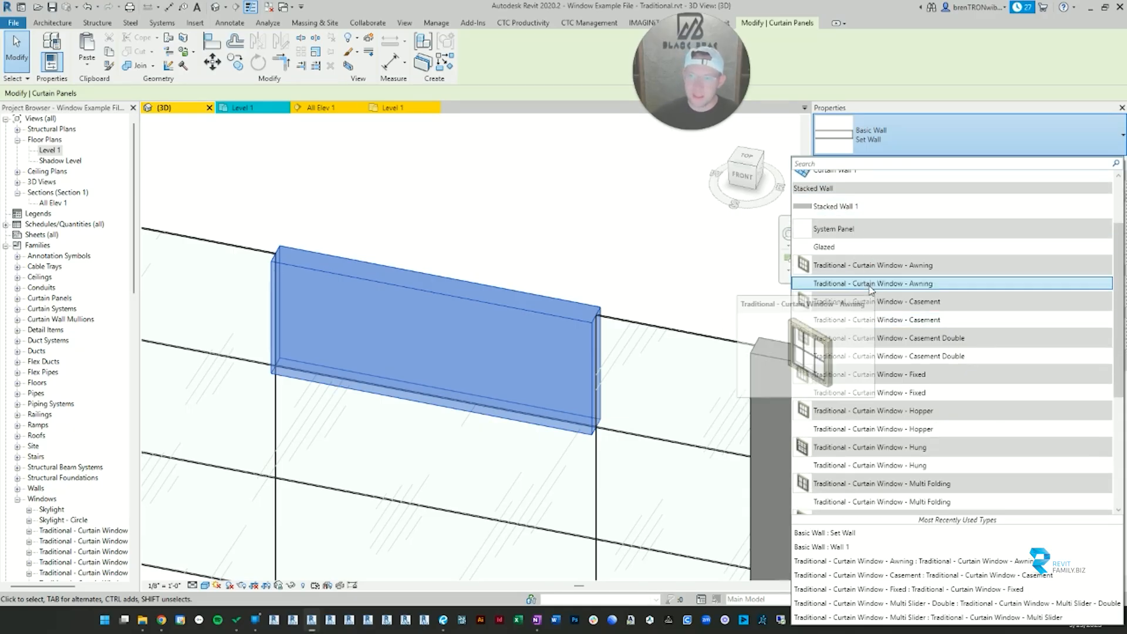
{"action": "scroll", "coordinate": [846, 235], "scroll_direction": "down", "scroll_amount": 5}
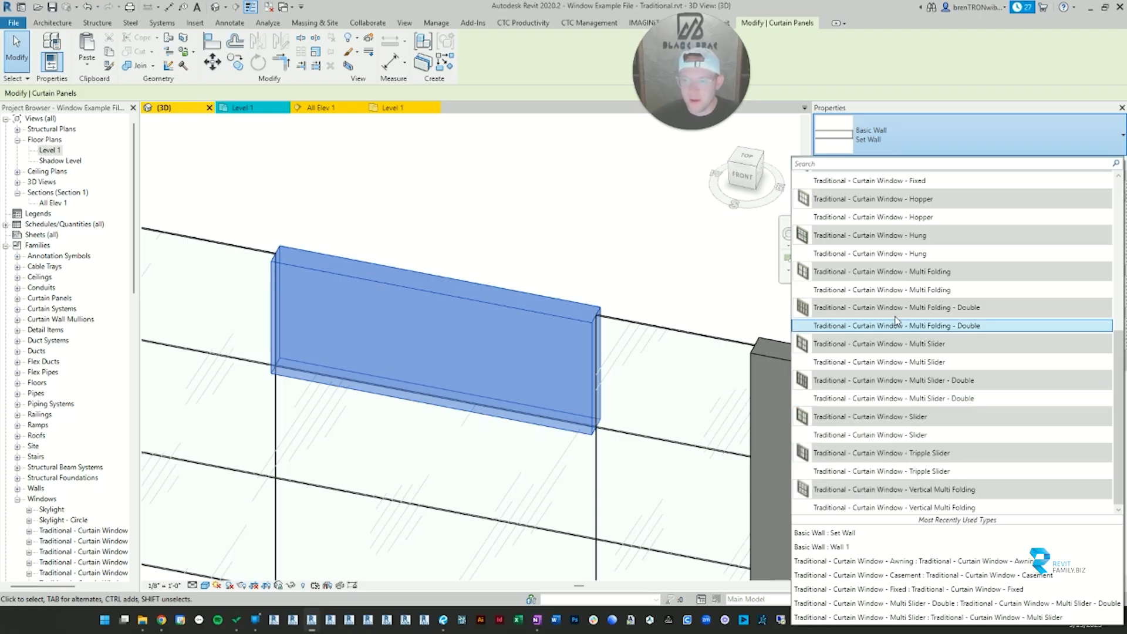
{"action": "scroll", "coordinate": [897, 320], "scroll_direction": "up", "scroll_amount": 4}
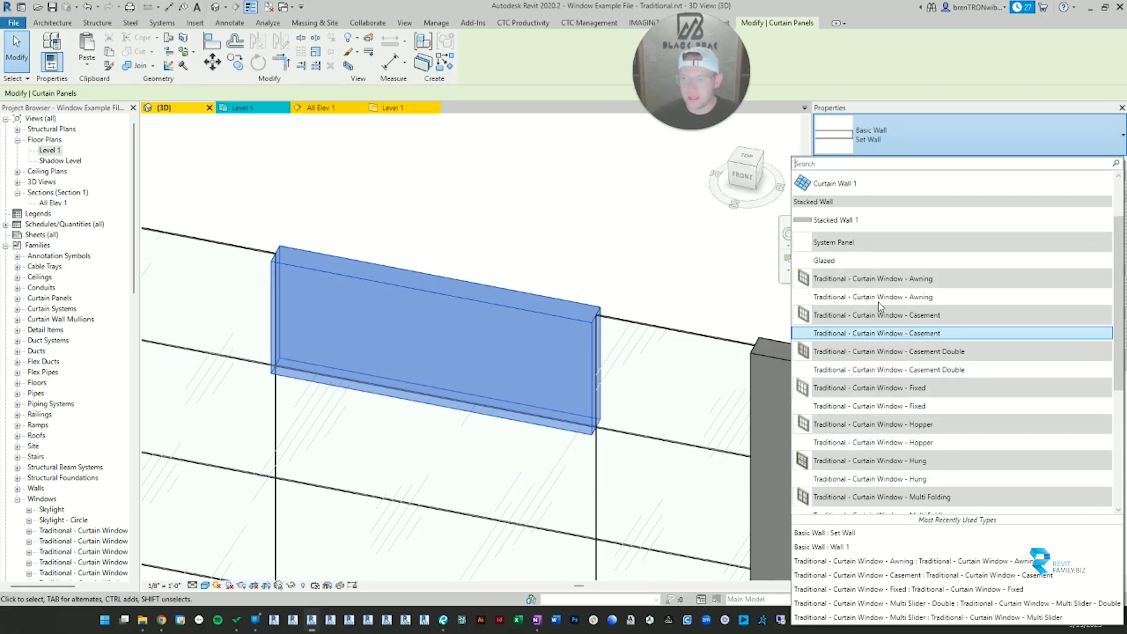
{"action": "left_click", "coordinate": [879, 298]}
{"action": "key", "text": "Escape"}
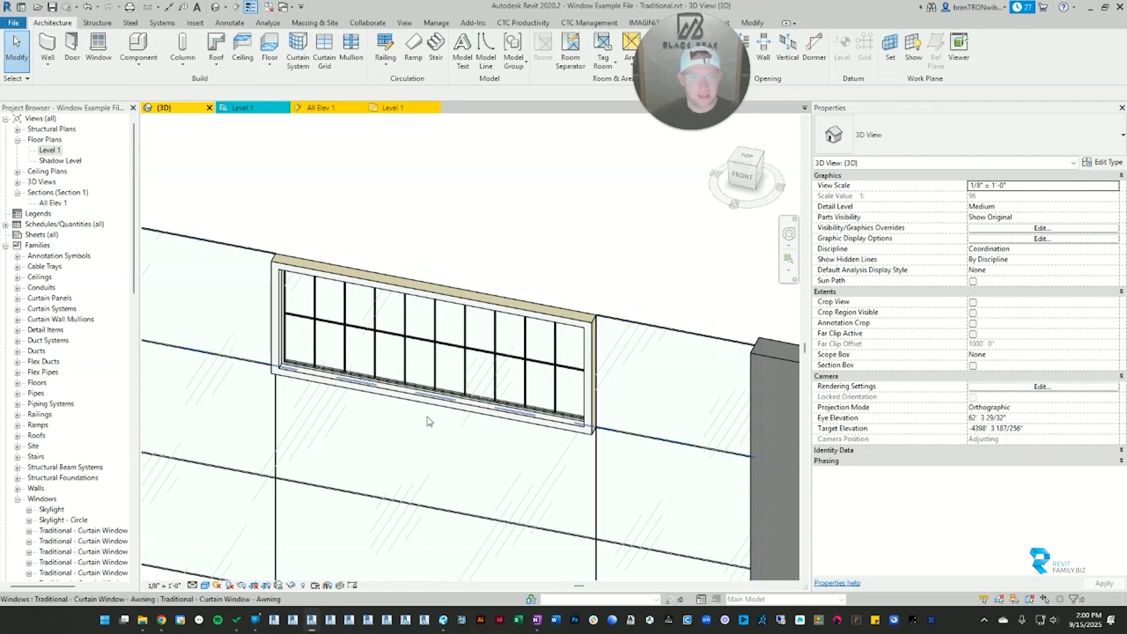
Step: Examine the awning window from the front and back and how it fits within the curtain wall grid
{"action": "middle_click_drag", "start_coordinate": [429, 422], "coordinate": [329, 399], "text": "shift"}
{"action": "scroll", "coordinate": [639, 262], "scroll_direction": "up", "scroll_amount": 2}
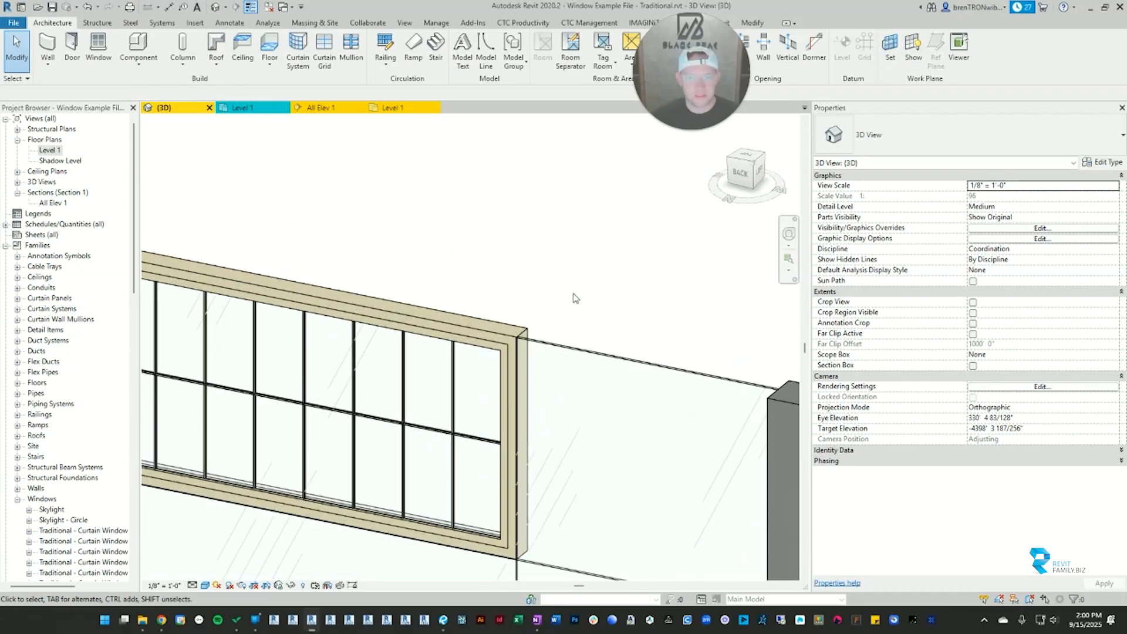
{"action": "middle_click_drag", "start_coordinate": [576, 298], "coordinate": [553, 320], "text": "shift"}
{"action": "scroll", "coordinate": [554, 320], "scroll_direction": "down", "scroll_amount": 5}
{"action": "middle_click_drag", "start_coordinate": [404, 295], "coordinate": [573, 345], "text": "shift"}
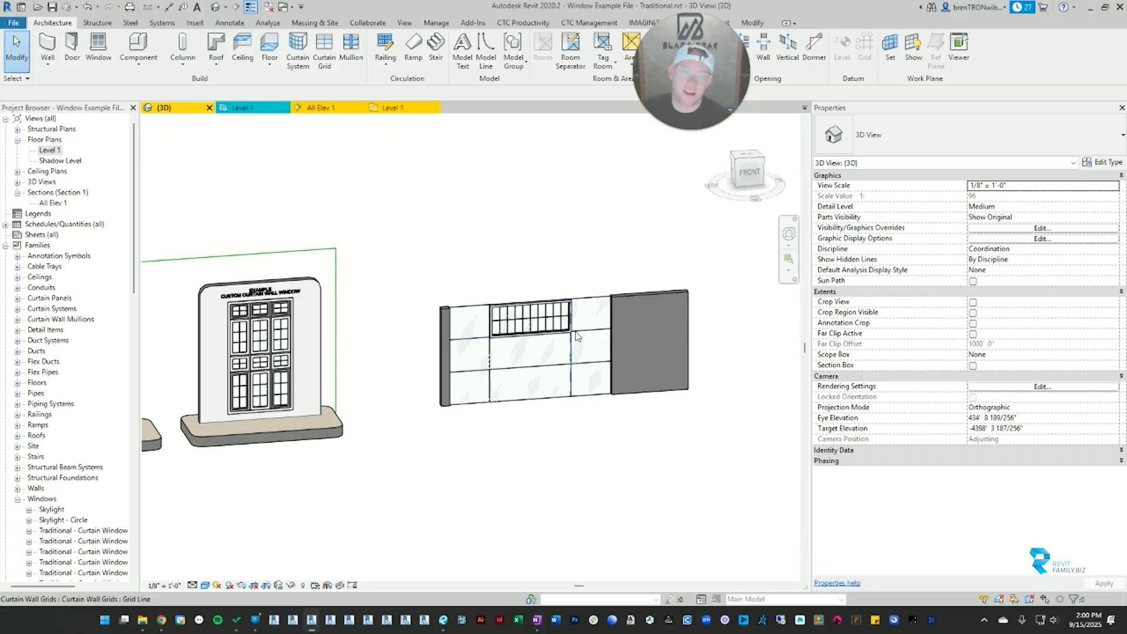
{"action": "scroll", "coordinate": [527, 287], "scroll_direction": "up", "scroll_amount": 3}
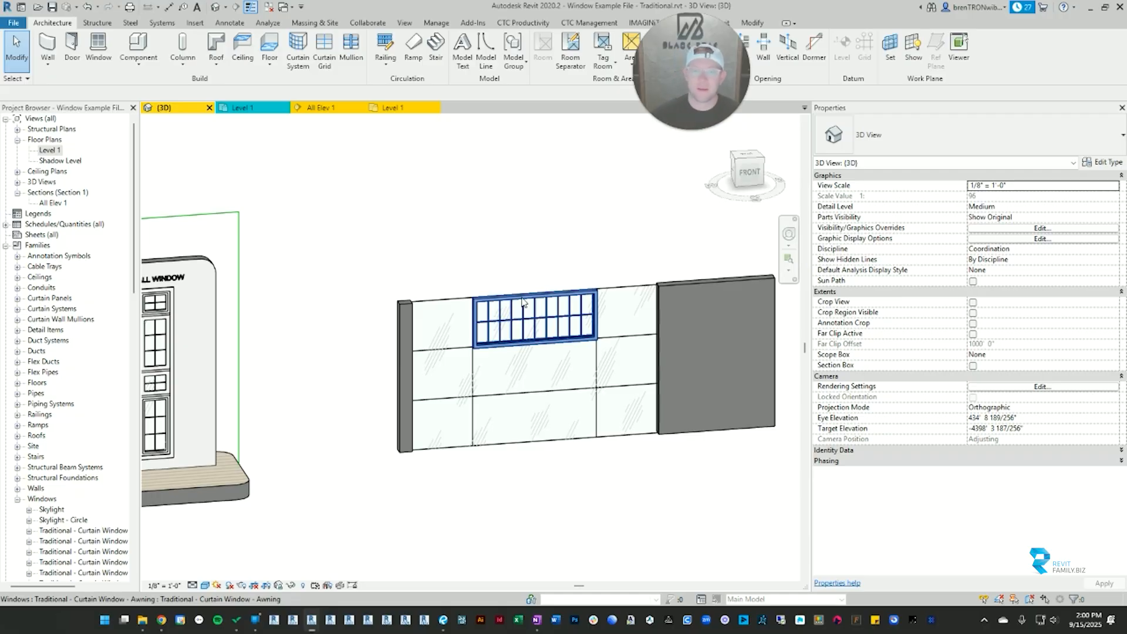
{"action": "scroll", "coordinate": [482, 341], "scroll_direction": "up", "scroll_amount": 5}
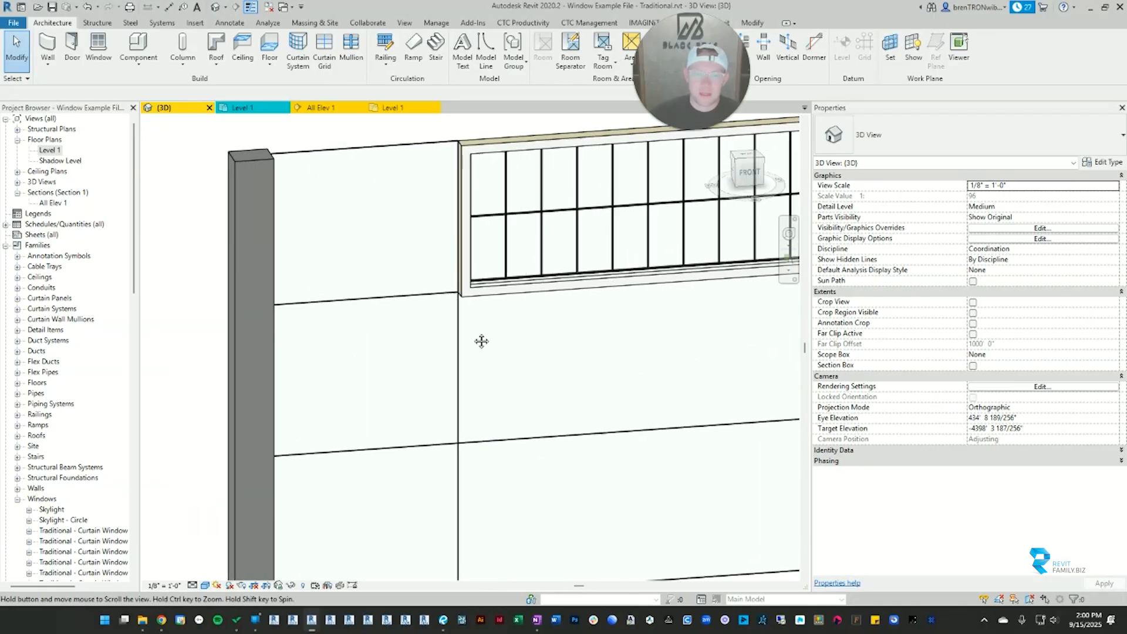
{"action": "middle_click_drag", "start_coordinate": [481, 341], "coordinate": [435, 312]}
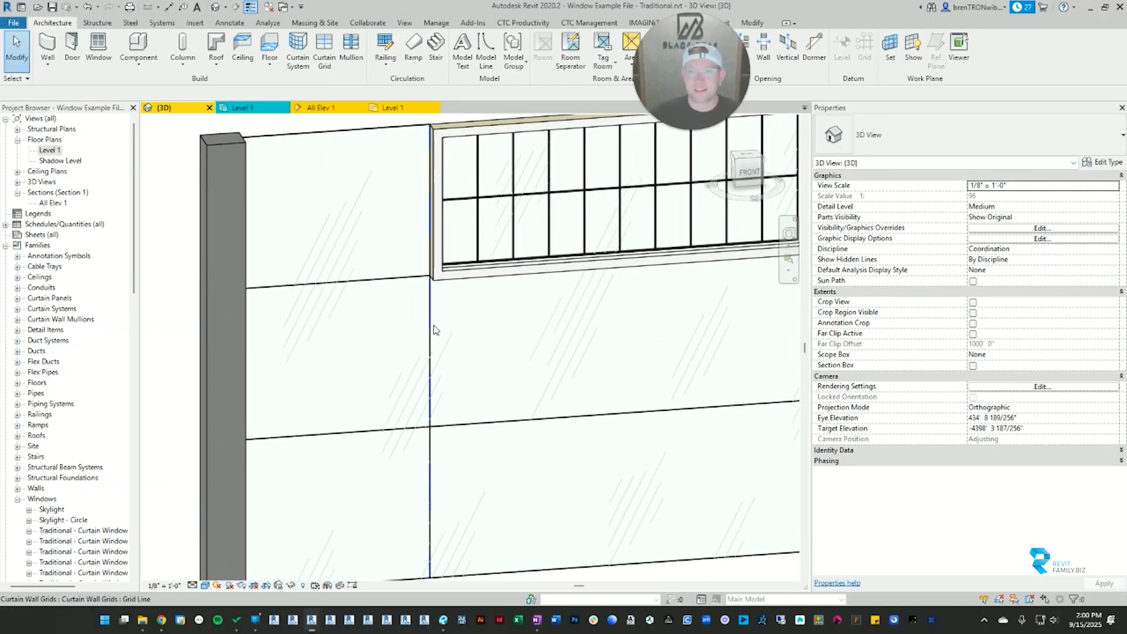
{"action": "scroll", "coordinate": [434, 330], "scroll_direction": "down", "scroll_amount": 3}
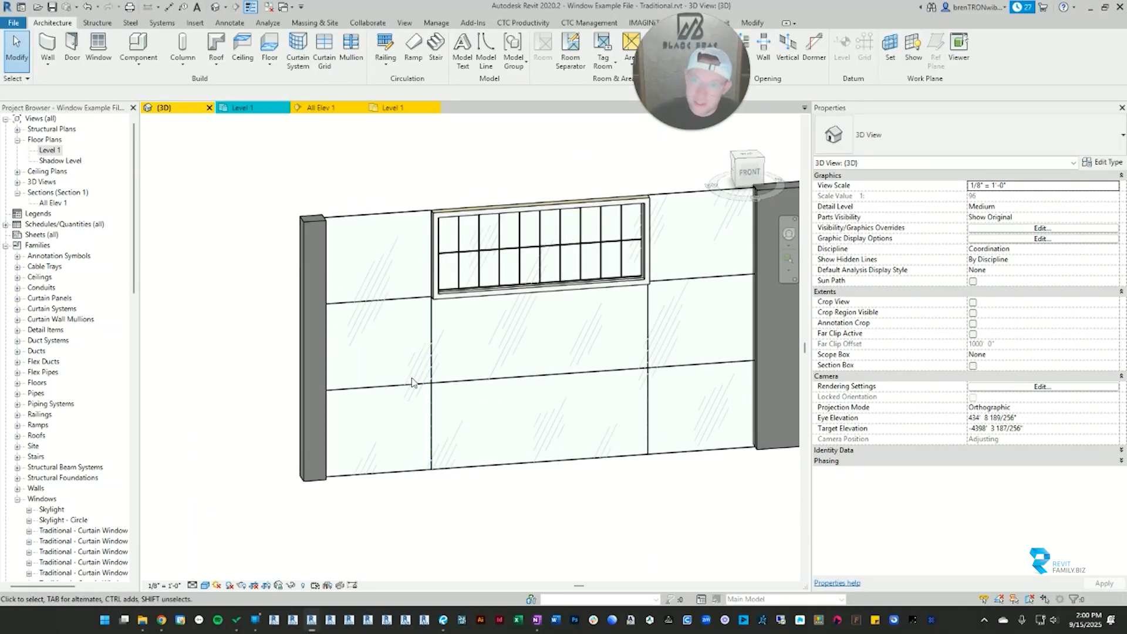
{"action": "scroll", "coordinate": [448, 324], "scroll_direction": "down", "scroll_amount": 2}
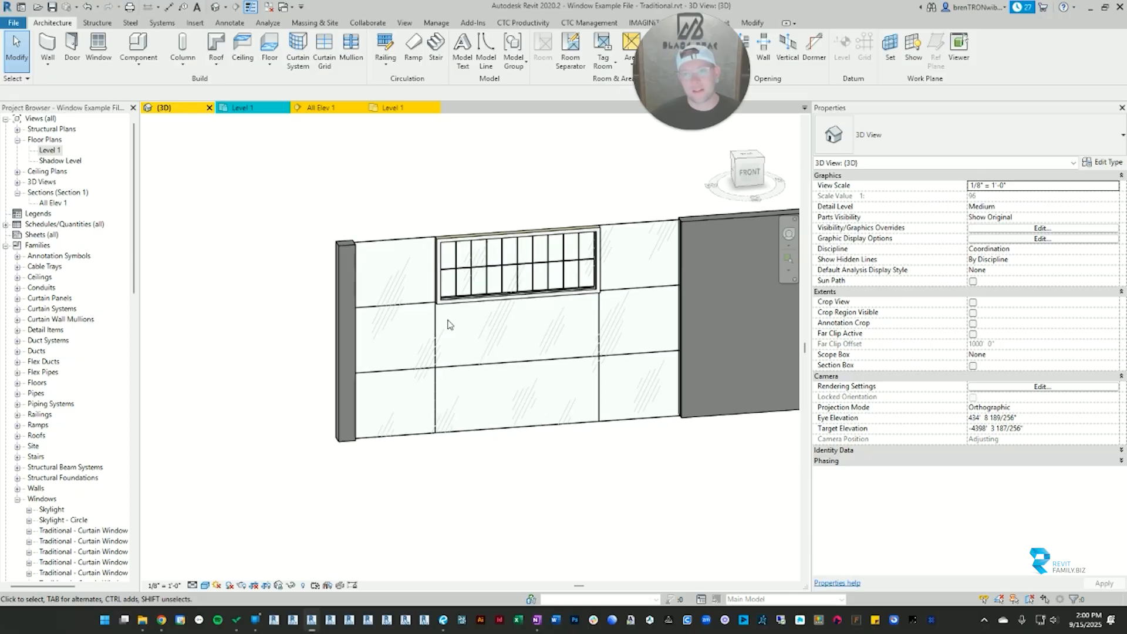
{"action": "scroll", "coordinate": [448, 327], "scroll_direction": "down", "scroll_amount": 2}
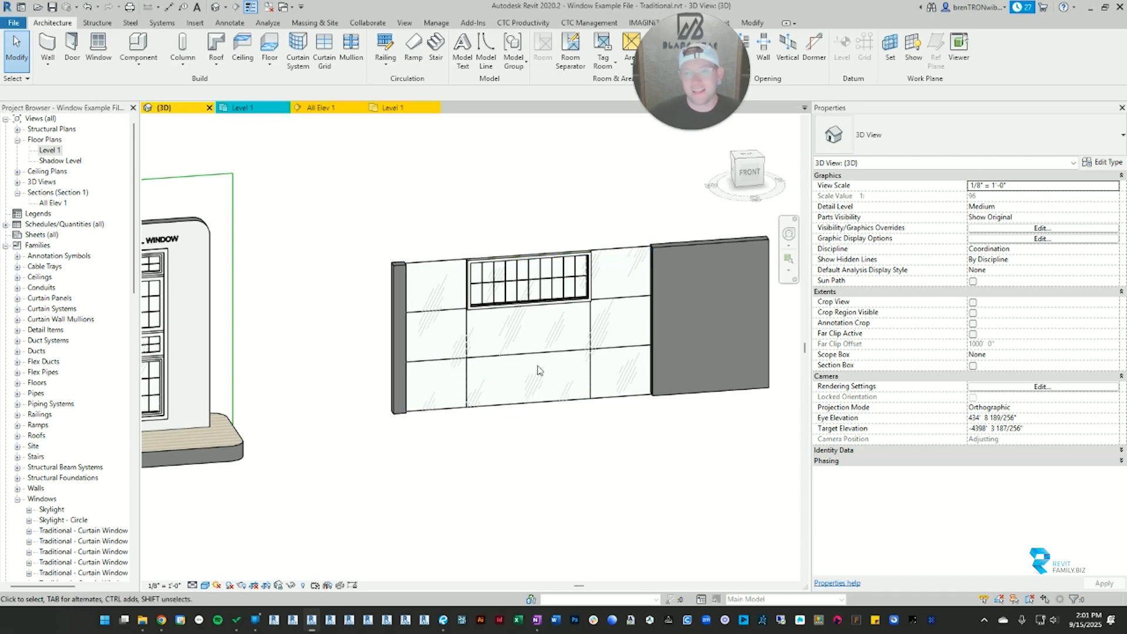
Step: Inspect the example custom curtain wall window and select its exterior Window Trim - Basic to review the trim properties
{"action": "middle_click_drag", "start_coordinate": [478, 371], "coordinate": [698, 363]}
{"action": "scroll", "coordinate": [211, 240], "scroll_direction": "up", "scroll_amount": 2}
{"action": "scroll", "coordinate": [438, 293], "scroll_direction": "up", "scroll_amount": 3}
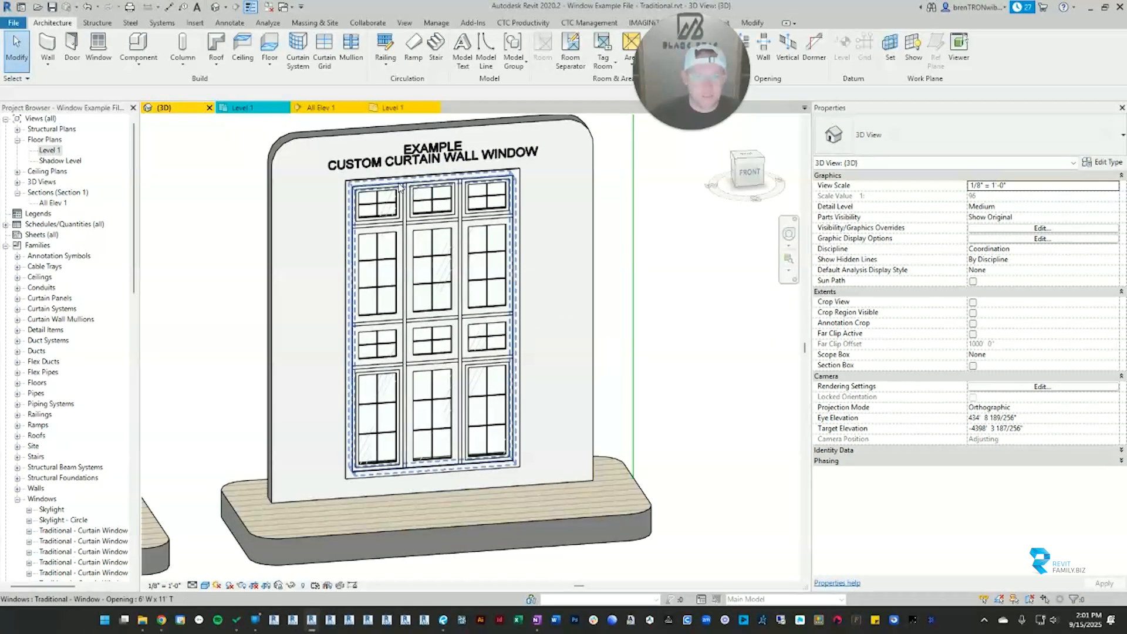
{"action": "scroll", "coordinate": [431, 251], "scroll_direction": "down", "scroll_amount": 3}
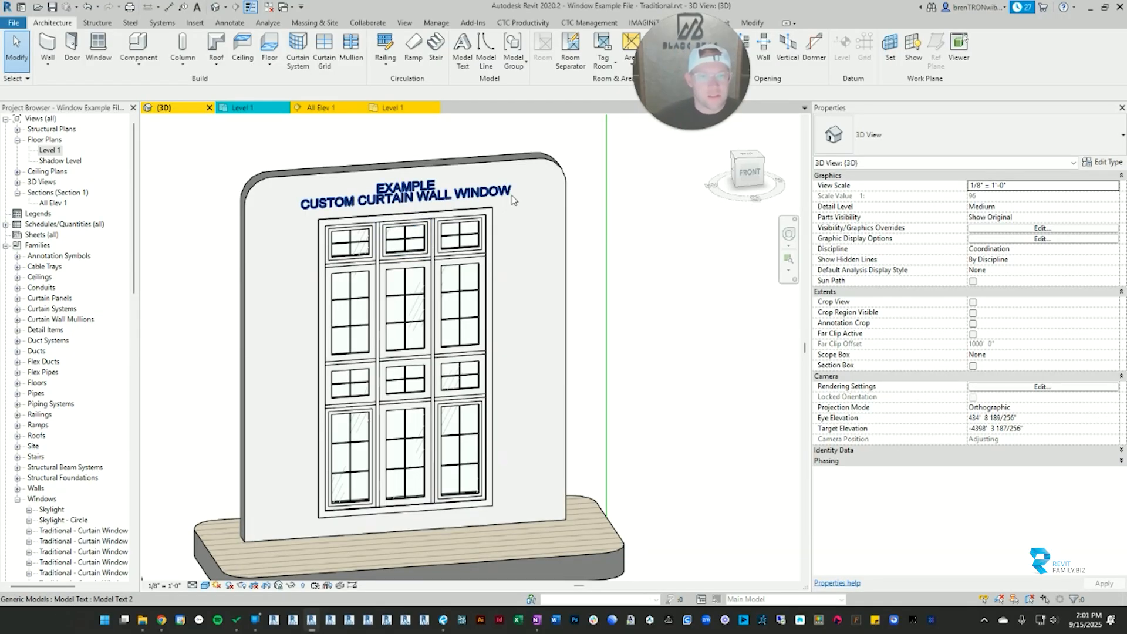
{"action": "left_click", "coordinate": [336, 222]}
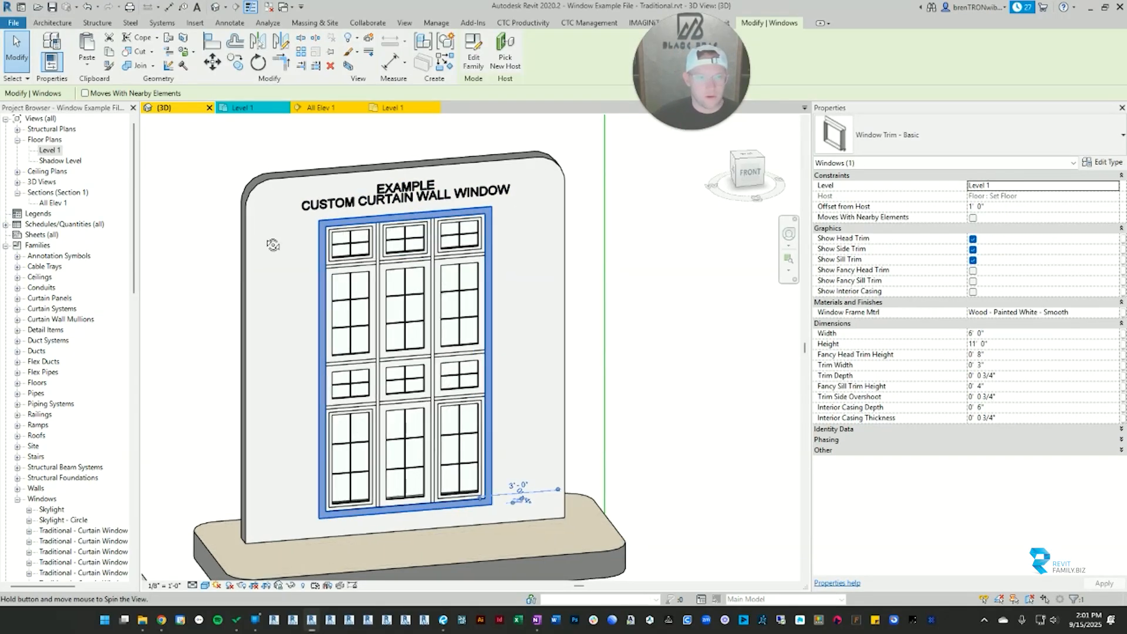
{"action": "middle_click_drag", "start_coordinate": [336, 222], "coordinate": [475, 207], "text": "shift"}
{"action": "key", "text": "Escape"}
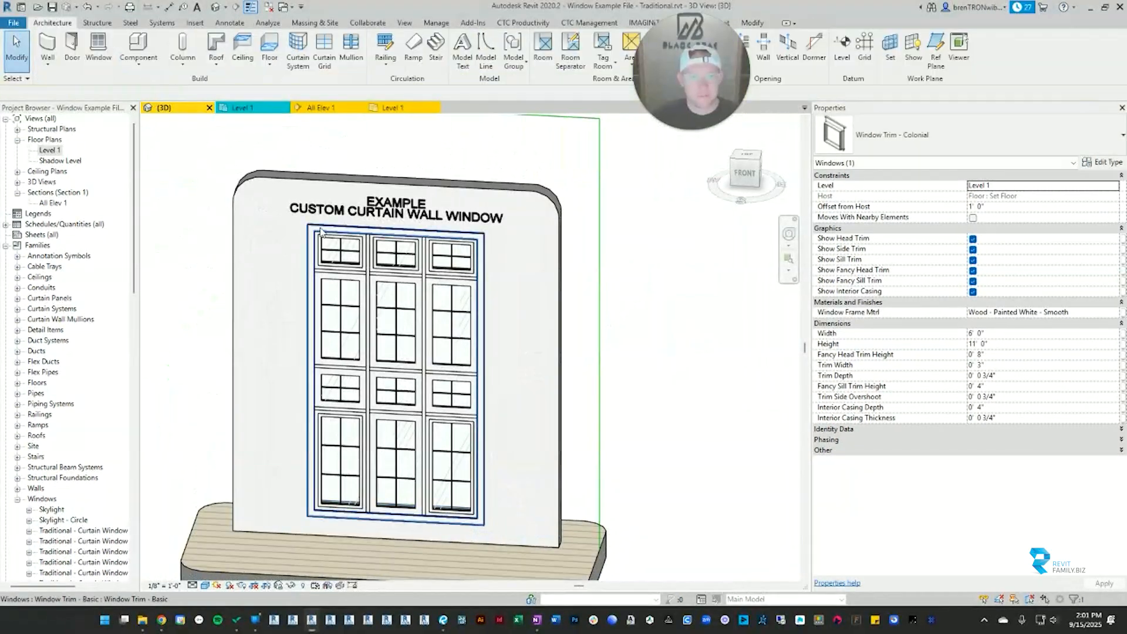
Step: View the example custom curtain wall window from both sides to compare its exterior and interior trim
{"action": "left_click", "coordinate": [320, 231]}
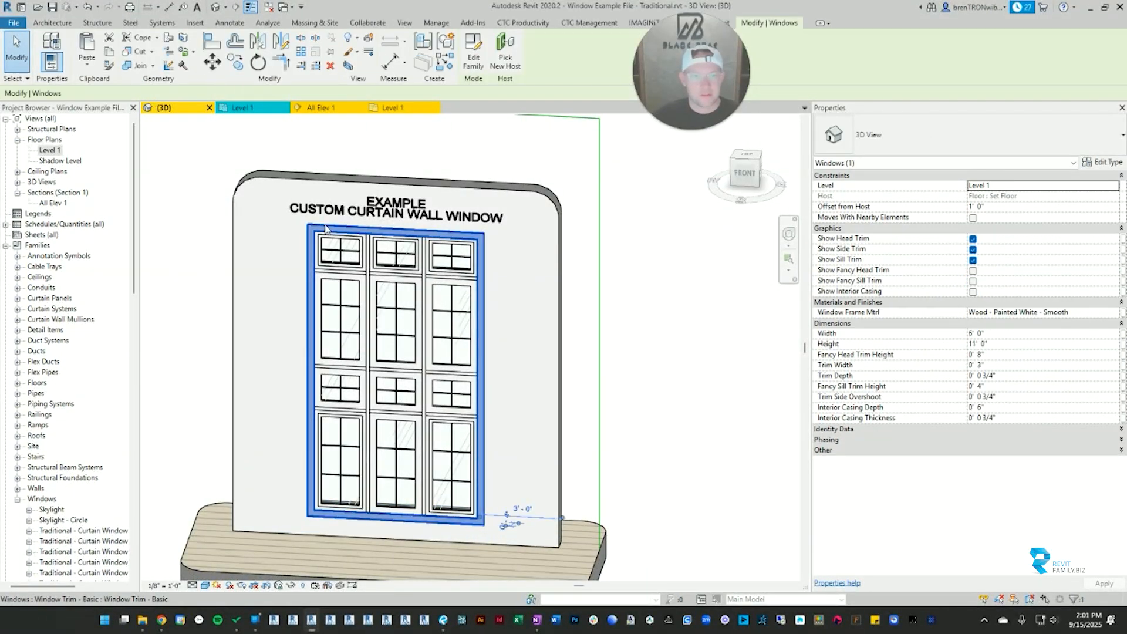
{"action": "middle_click_drag", "start_coordinate": [320, 231], "coordinate": [397, 237], "text": "shift"}
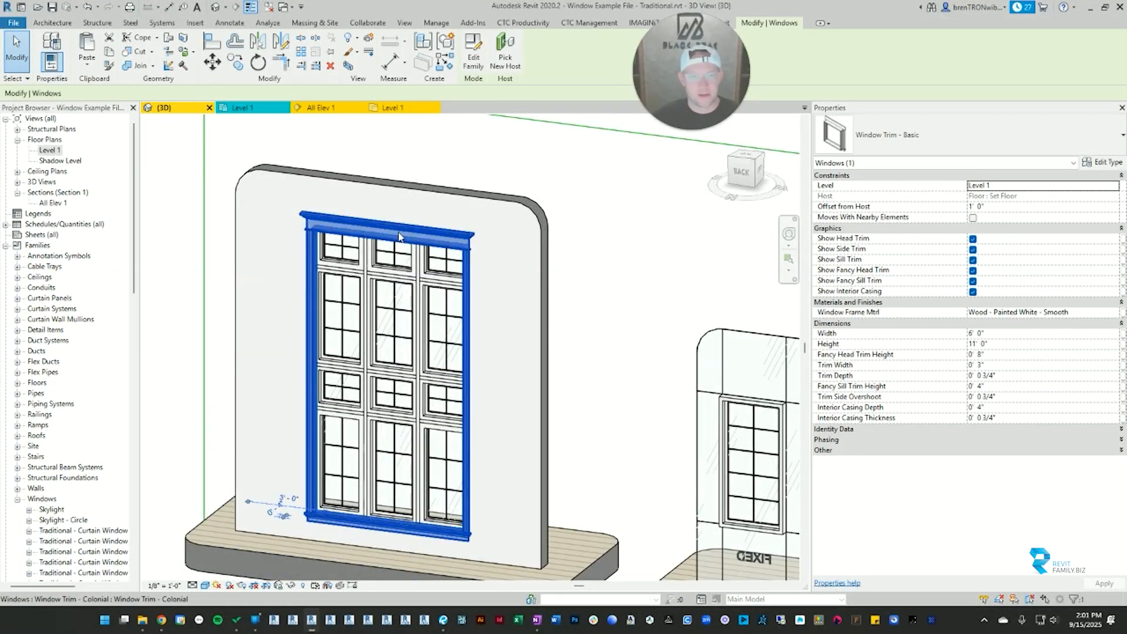
{"action": "left_click", "coordinate": [591, 244]}
{"action": "middle_click_drag", "start_coordinate": [591, 244], "coordinate": [332, 273], "text": "shift"}
{"action": "left_click", "coordinate": [332, 273]}
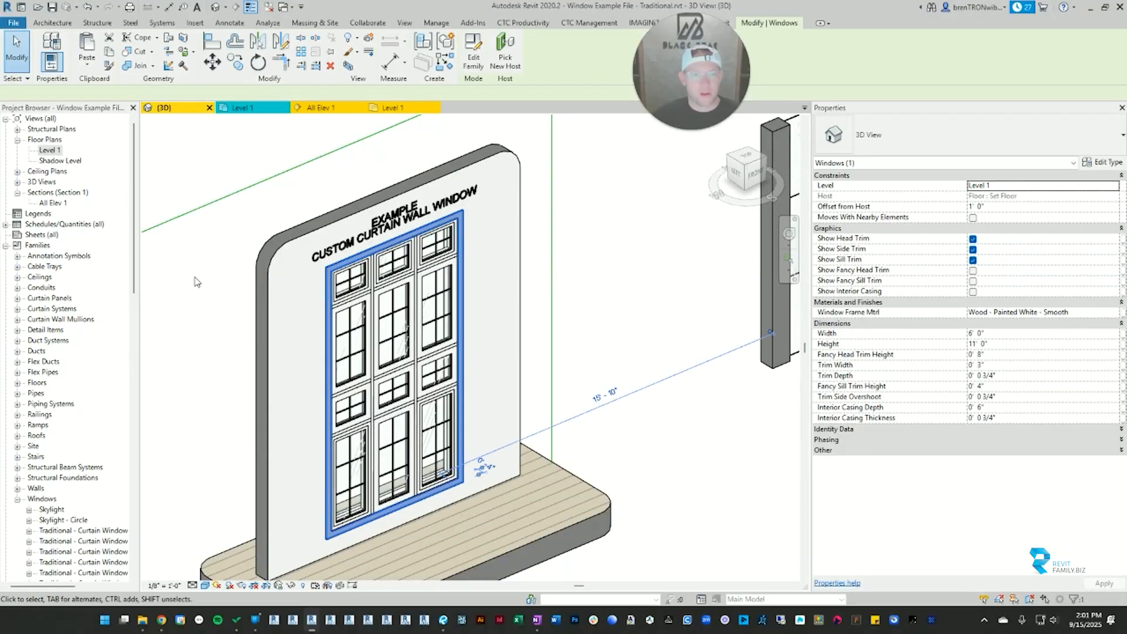
{"action": "middle_click_drag", "start_coordinate": [196, 281], "coordinate": [455, 253], "text": "shift"}
{"action": "left_click", "coordinate": [579, 251]}
{"action": "scroll", "coordinate": [599, 252], "scroll_direction": "down", "scroll_amount": 3}
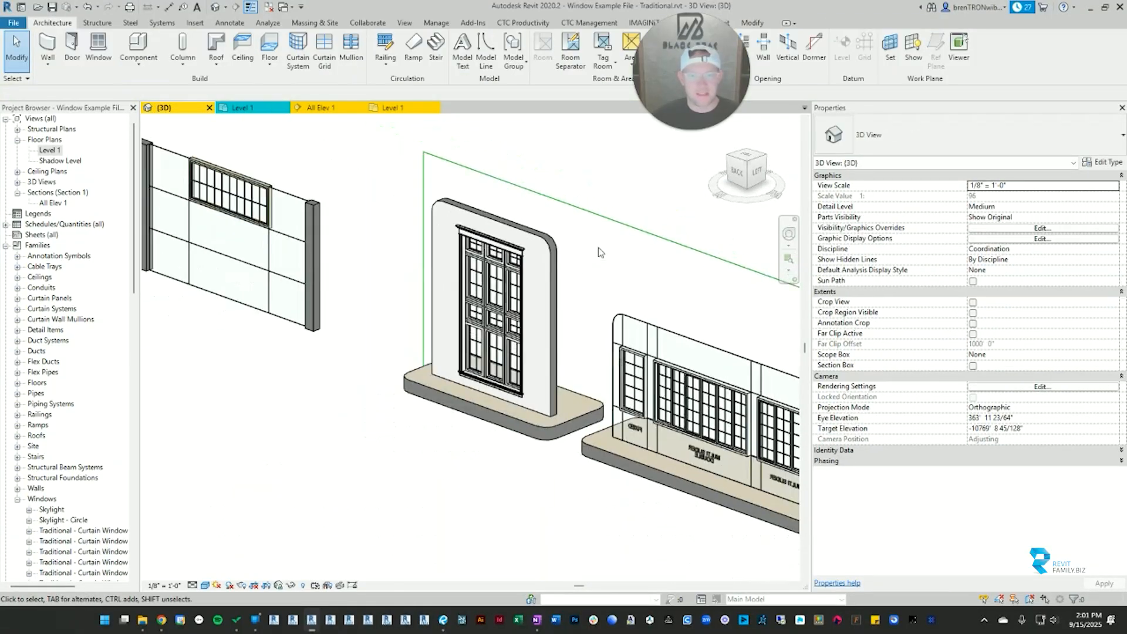
Step: Select the interior Window Trim - Colonial and the exterior Window Trim - Basic on the example window to compare their settings
{"action": "scroll", "coordinate": [495, 249], "scroll_direction": "up", "scroll_amount": 3}
{"action": "left_click", "coordinate": [495, 250]}
{"action": "middle_click_drag", "start_coordinate": [637, 282], "coordinate": [458, 257], "text": "shift"}
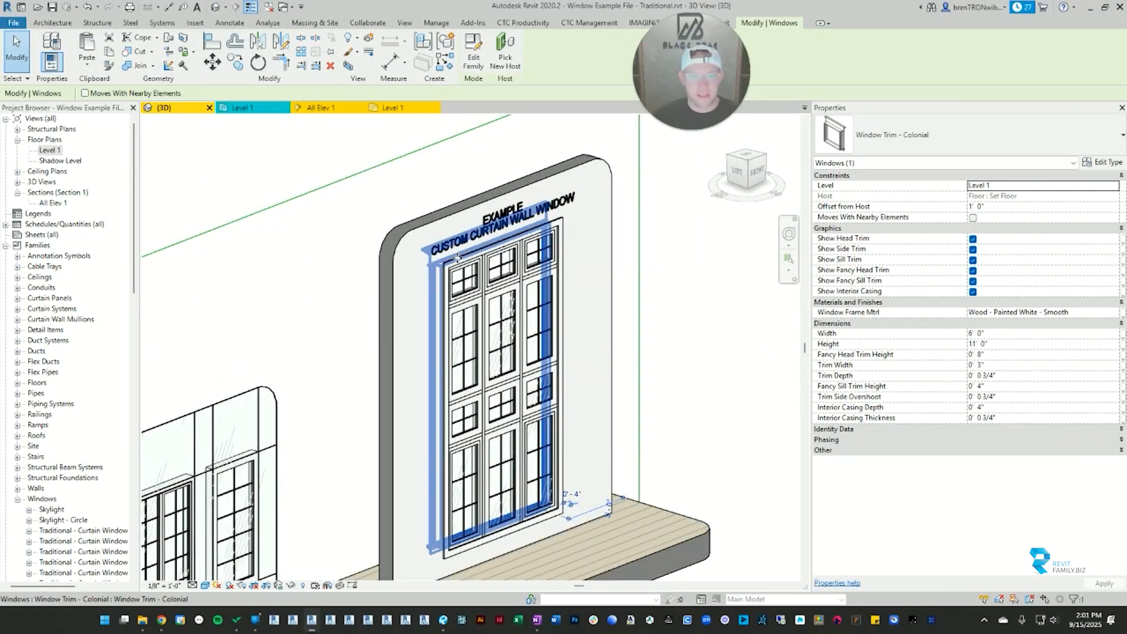
{"action": "left_click", "coordinate": [436, 272]}
{"action": "left_click", "coordinate": [444, 276]}
{"action": "scroll", "coordinate": [424, 284], "scroll_direction": "down", "scroll_amount": 2}
{"action": "middle_click_drag", "start_coordinate": [417, 290], "coordinate": [442, 282]}
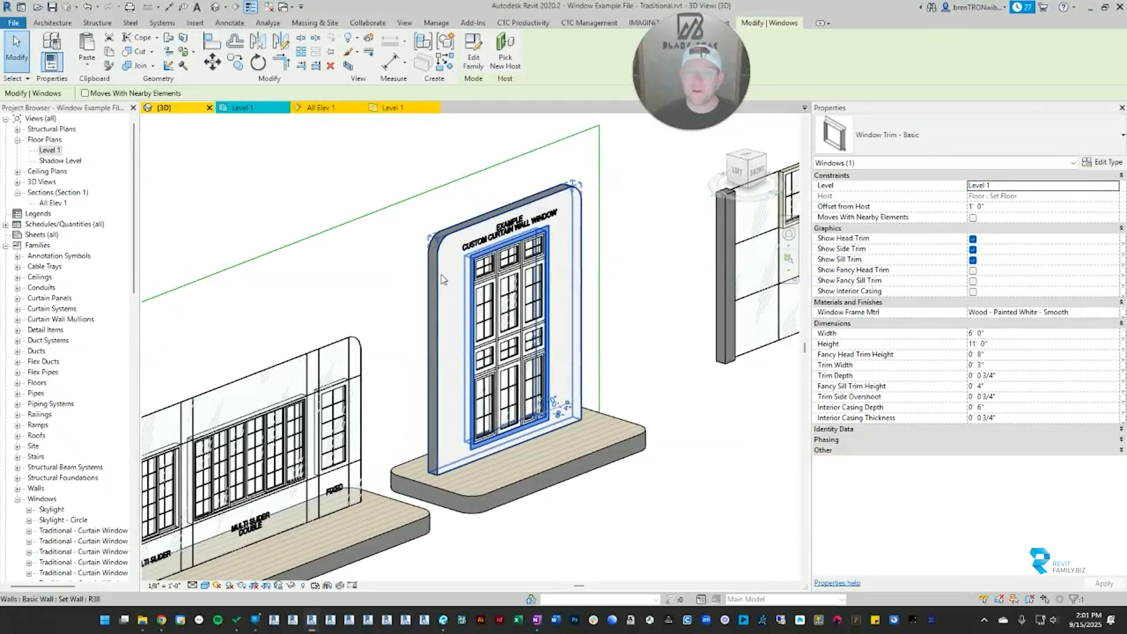
{"action": "key", "text": "Escape"}
Step: Select the Multi Slider Double window in the standard window display and review its built-in trim settings
{"action": "scroll", "coordinate": [451, 255], "scroll_direction": "down", "scroll_amount": 2}
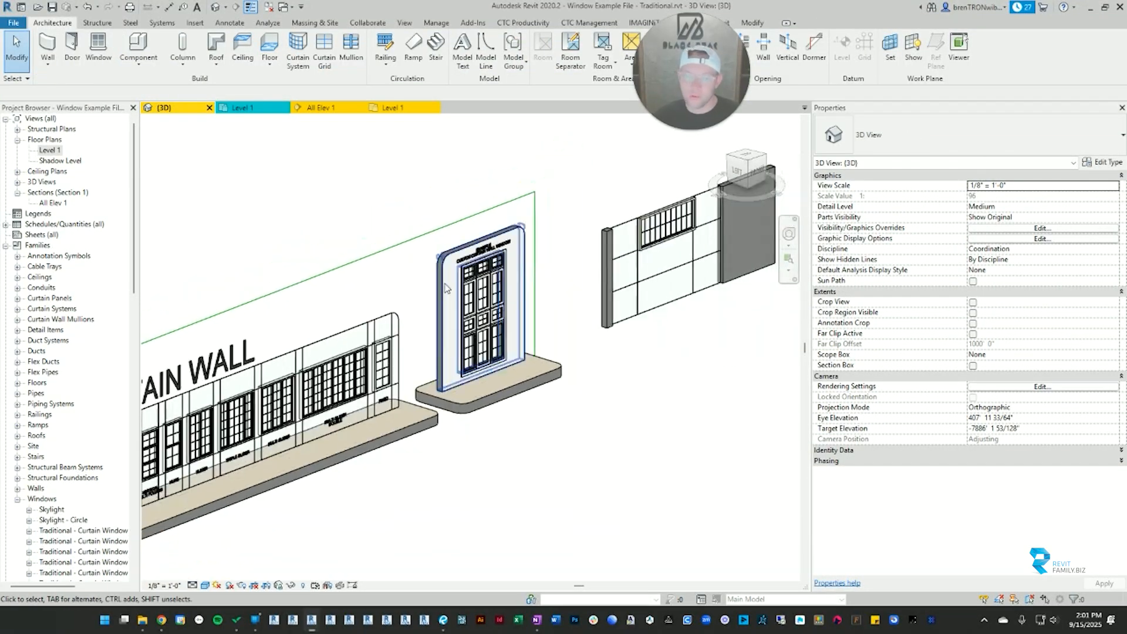
{"action": "middle_click_drag", "start_coordinate": [448, 275], "coordinate": [740, 202]}
{"action": "scroll", "coordinate": [740, 203], "scroll_direction": "down", "scroll_amount": 3}
{"action": "middle_click_drag", "start_coordinate": [490, 371], "coordinate": [527, 346]}
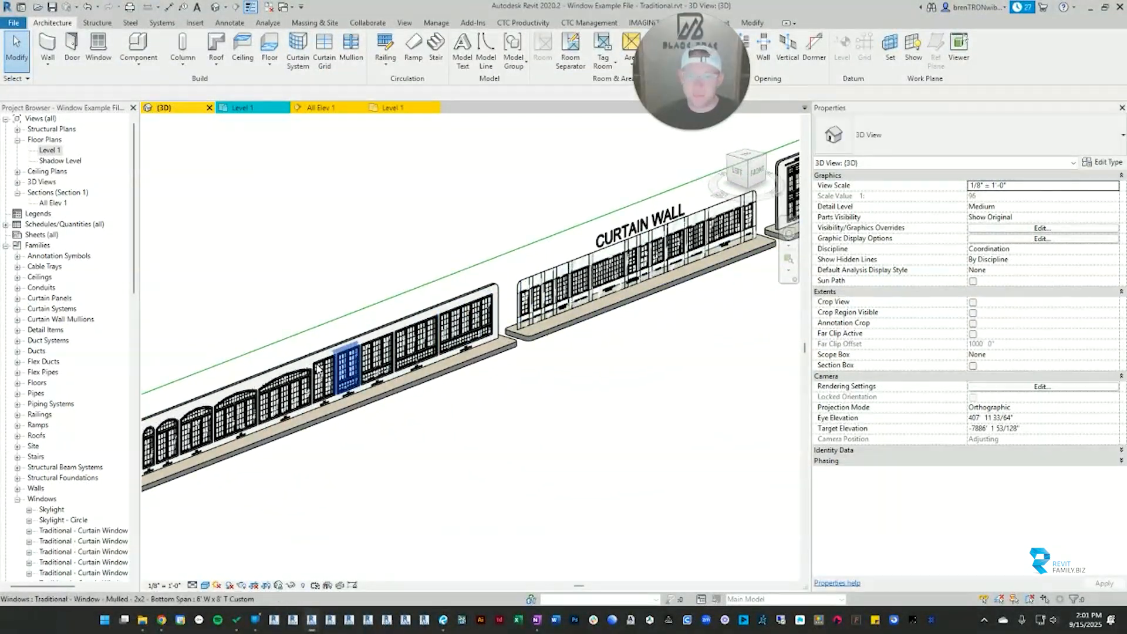
{"action": "middle_click_drag", "start_coordinate": [346, 379], "coordinate": [696, 258]}
{"action": "middle_click_drag", "start_coordinate": [307, 405], "coordinate": [609, 280]}
{"action": "scroll", "coordinate": [296, 418], "scroll_direction": "up", "scroll_amount": 8}
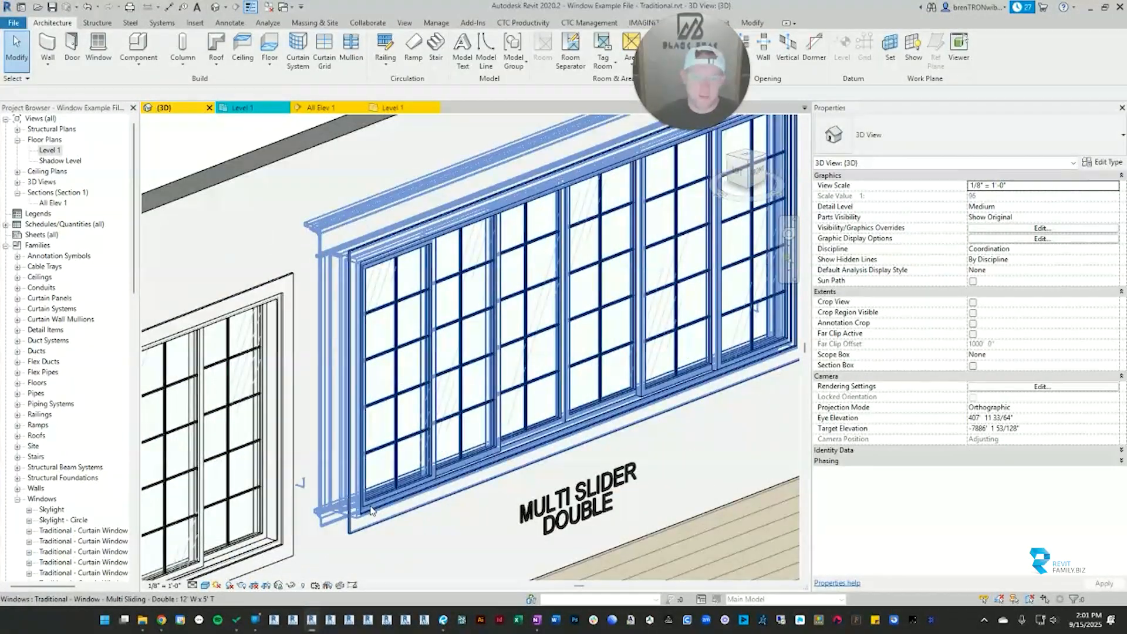
{"action": "left_click", "coordinate": [364, 506]}
{"action": "scroll", "coordinate": [485, 369], "scroll_direction": "down", "scroll_amount": 3}
{"action": "scroll", "coordinate": [485, 369], "scroll_direction": "down", "scroll_amount": 4}
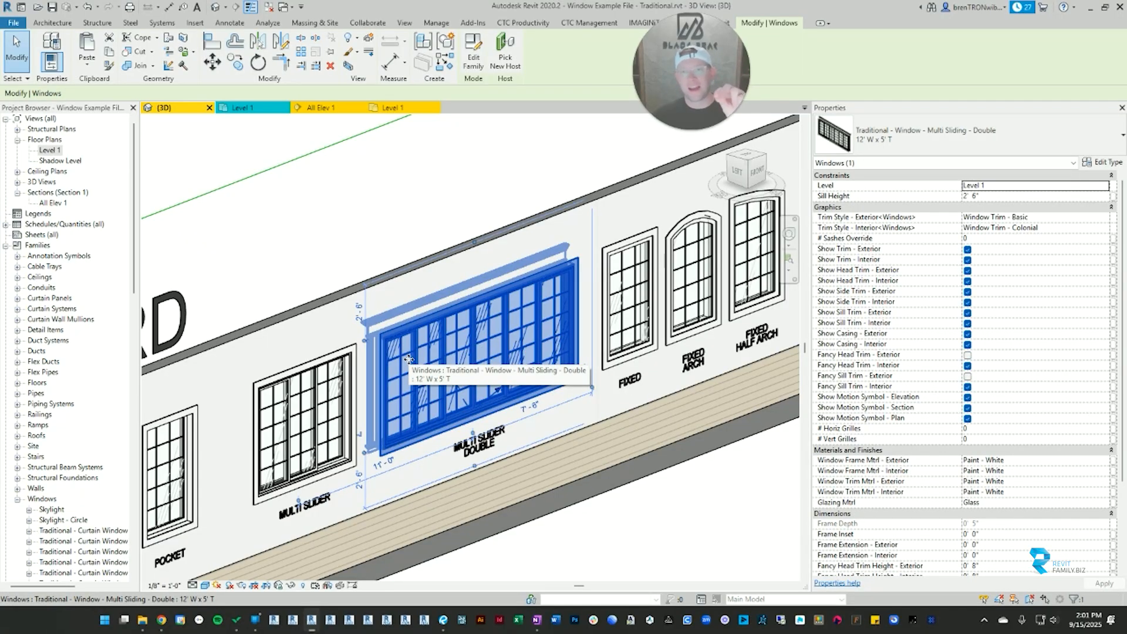
{"action": "scroll", "coordinate": [414, 361], "scroll_direction": "down", "scroll_amount": 5}
{"action": "middle_click_drag", "start_coordinate": [414, 361], "coordinate": [352, 392]}
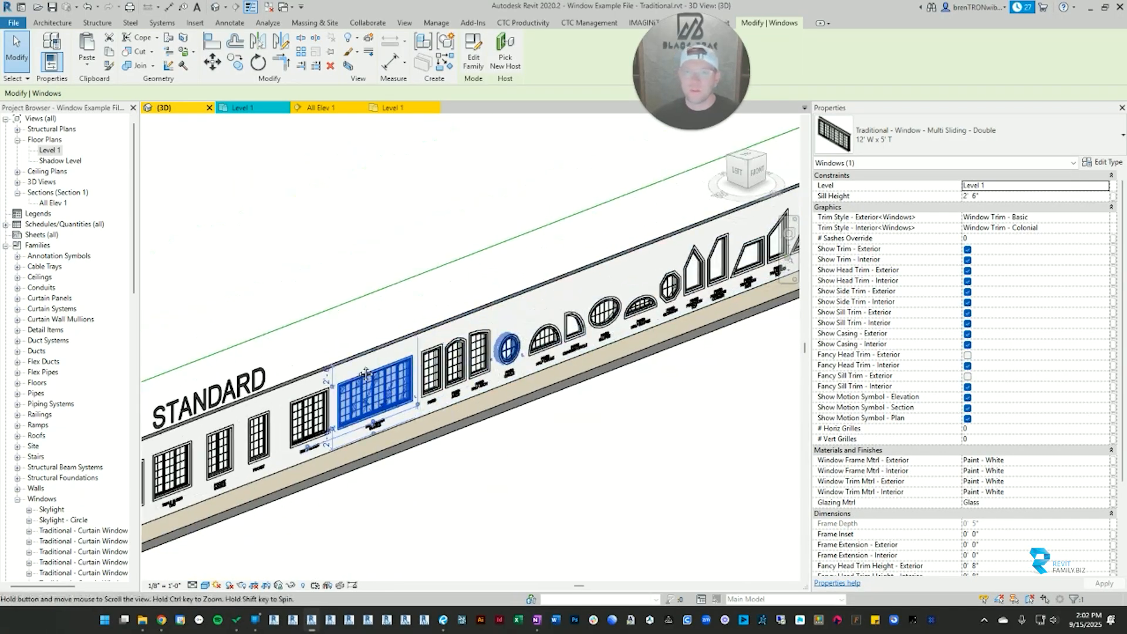
Step: Look along the standard and curtain wall window displays as far as the example custom curtain wall window
{"action": "middle_click_drag", "start_coordinate": [704, 235], "coordinate": [293, 399]}
{"action": "left_click", "coordinate": [464, 311]}
{"action": "middle_click_drag", "start_coordinate": [745, 188], "coordinate": [229, 385]}
{"action": "scroll", "coordinate": [229, 385], "scroll_direction": "down", "scroll_amount": 3}
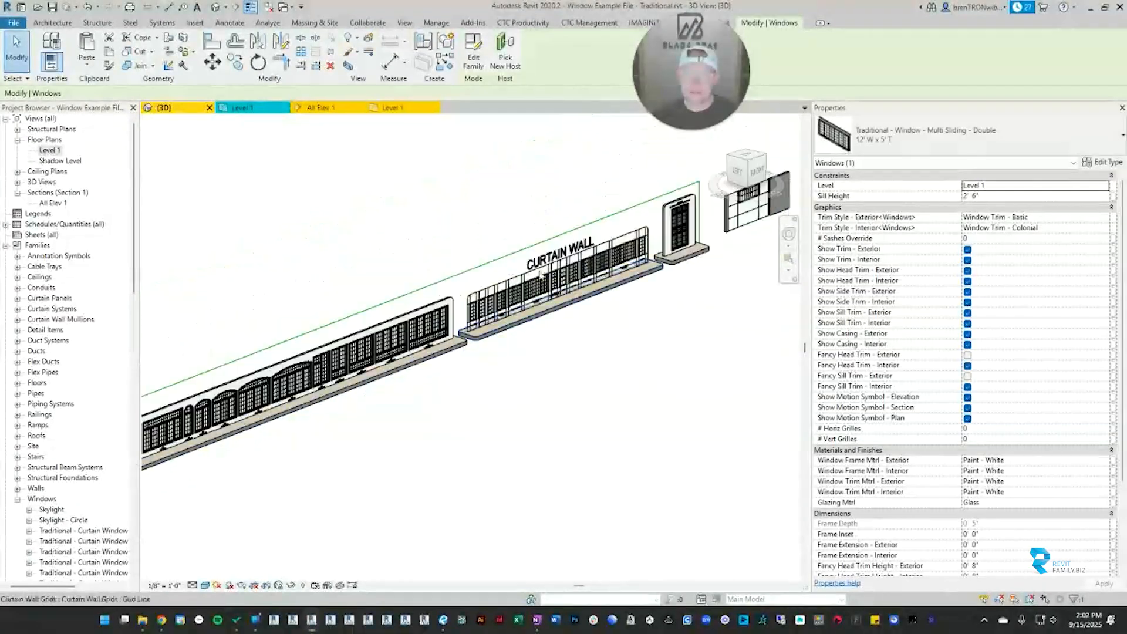
{"action": "middle_click_drag", "start_coordinate": [678, 221], "coordinate": [386, 275]}
{"action": "scroll", "coordinate": [317, 351], "scroll_direction": "up", "scroll_amount": 5}
{"action": "scroll", "coordinate": [379, 320], "scroll_direction": "up", "scroll_amount": 4}
{"action": "left_click", "coordinate": [458, 246]}
{"action": "scroll", "coordinate": [458, 246], "scroll_direction": "down", "scroll_amount": 2}
{"action": "scroll", "coordinate": [428, 242], "scroll_direction": "down", "scroll_amount": 1}
{"action": "middle_click_drag", "start_coordinate": [429, 242], "coordinate": [332, 273]}
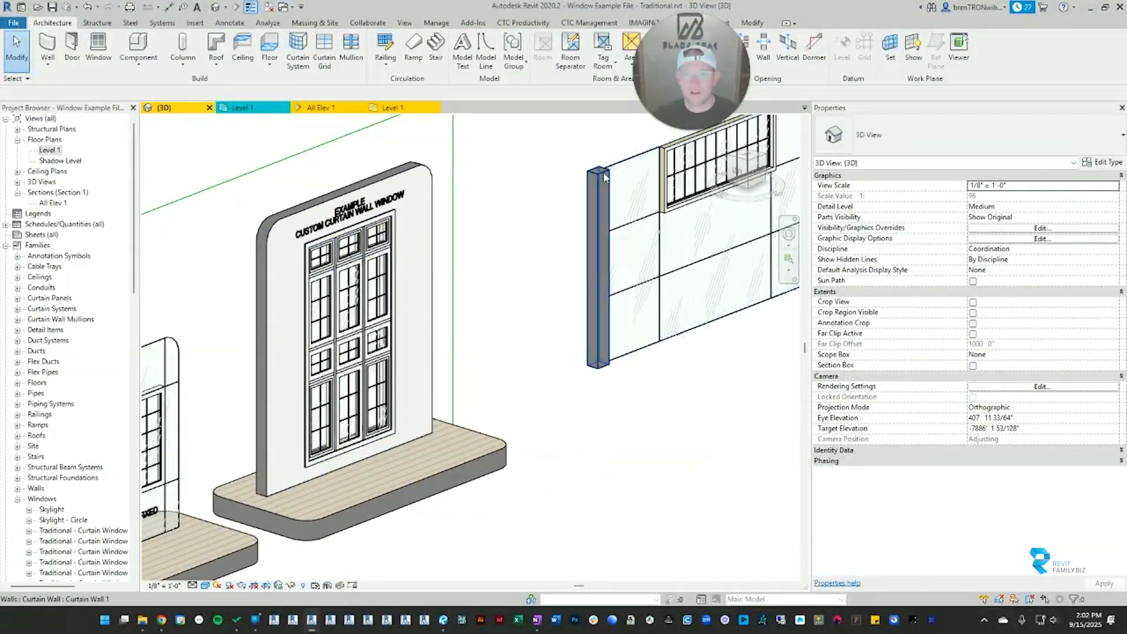
Step: Temporarily hide the exterior Window Trim - Basic and the interior Window Trim - Colonial on the example custom curtain wall window
{"action": "scroll", "coordinate": [605, 178], "scroll_direction": "down", "scroll_amount": 1}
{"action": "middle_click_drag", "start_coordinate": [606, 178], "coordinate": [491, 247]}
{"action": "middle_click_drag", "start_coordinate": [383, 333], "coordinate": [572, 258]}
{"action": "scroll", "coordinate": [417, 263], "scroll_direction": "up", "scroll_amount": 3}
{"action": "scroll", "coordinate": [496, 183], "scroll_direction": "up", "scroll_amount": 2}
{"action": "left_click", "coordinate": [499, 174]}
{"action": "scroll", "coordinate": [449, 253], "scroll_direction": "down", "scroll_amount": 2}
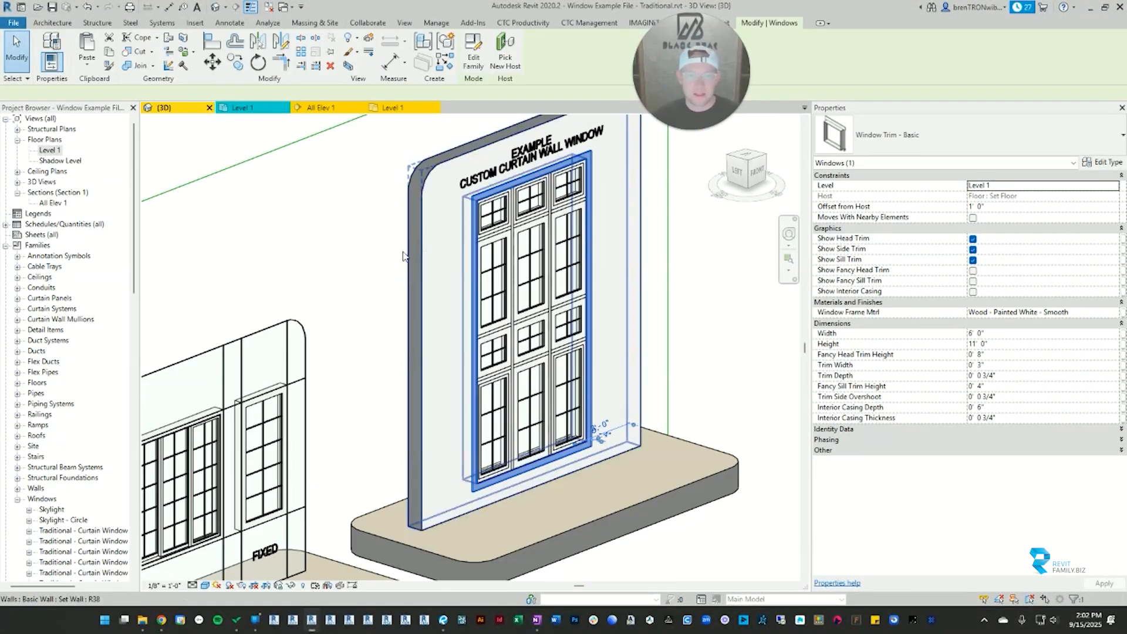
{"action": "middle_click_drag", "start_coordinate": [449, 253], "coordinate": [569, 244], "text": "shift"}
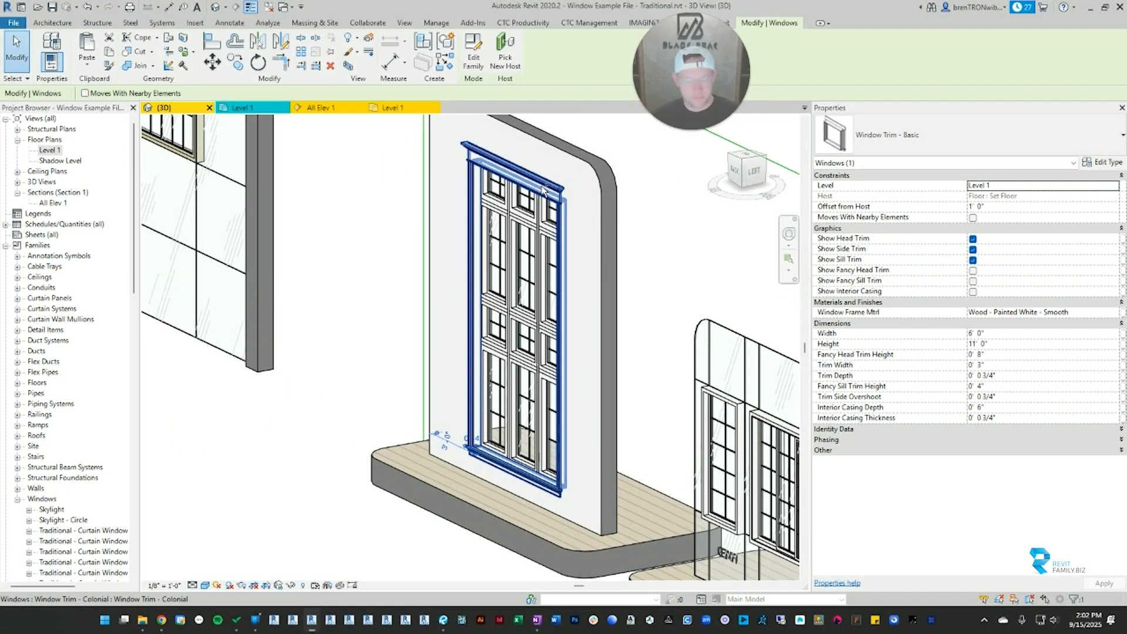
{"action": "left_click", "coordinate": [545, 189], "text": "ctrl"}
{"action": "key", "text": "h"}
{"action": "key", "text": "h"}
Step: Examine the untrimmed front of the example window and select its upper-left Curtain Window - Awning panel to review its properties
{"action": "middle_click_drag", "start_coordinate": [652, 276], "coordinate": [385, 301], "text": "shift"}
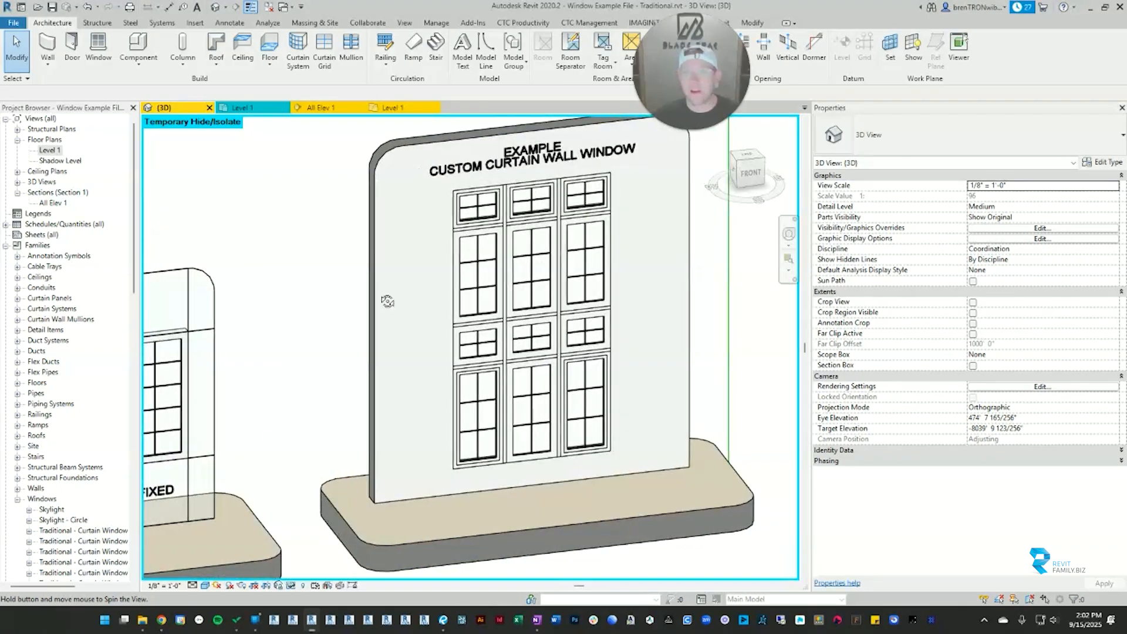
{"action": "middle_click_drag", "start_coordinate": [536, 297], "coordinate": [461, 307]}
{"action": "scroll", "coordinate": [447, 207], "scroll_direction": "up", "scroll_amount": 2}
{"action": "scroll", "coordinate": [445, 208], "scroll_direction": "down", "scroll_amount": 2}
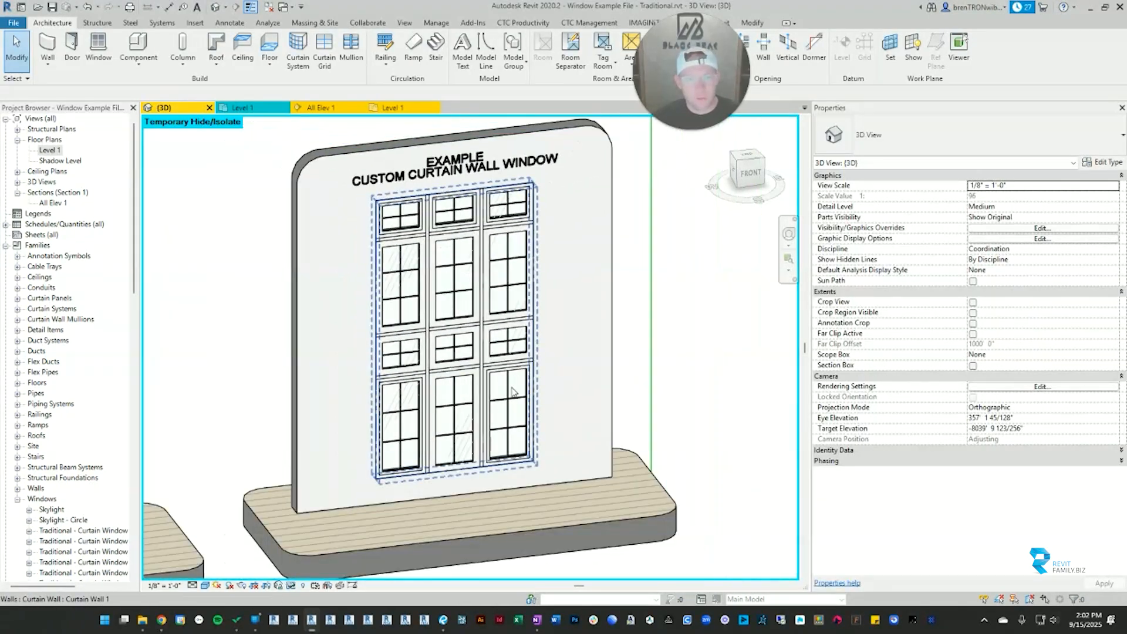
{"action": "middle_click_drag", "start_coordinate": [520, 370], "coordinate": [510, 336], "text": "shift"}
{"action": "scroll", "coordinate": [433, 207], "scroll_direction": "up", "scroll_amount": 2}
{"action": "middle_click_drag", "start_coordinate": [434, 208], "coordinate": [390, 158]}
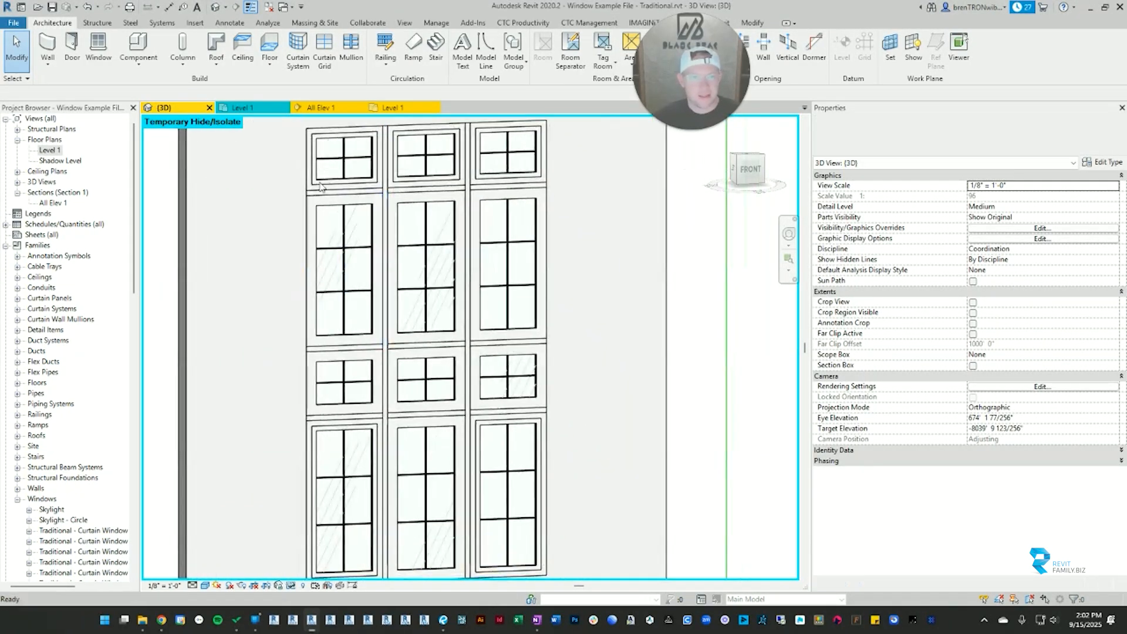
{"action": "left_click", "coordinate": [327, 142]}
{"action": "middle_click_drag", "start_coordinate": [327, 143], "coordinate": [341, 211]}
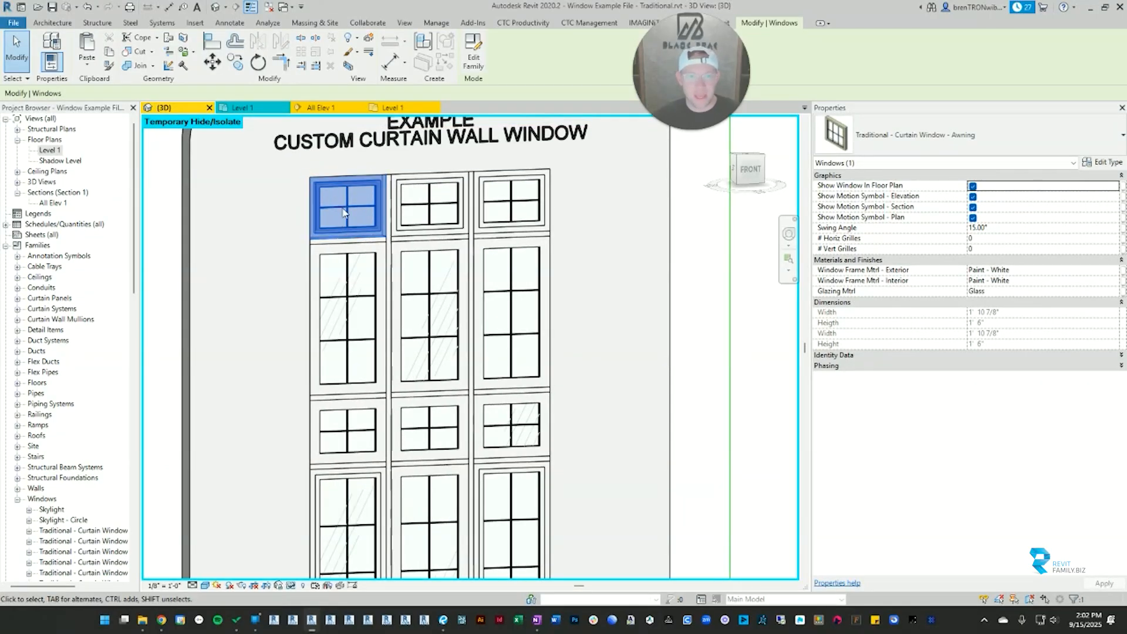
Step: Select the mullion beside the upper-left awning panel and the vertical curtain grid line there to inspect how the window is divided
{"action": "key", "text": "Escape"}
{"action": "left_click", "coordinate": [391, 205]}
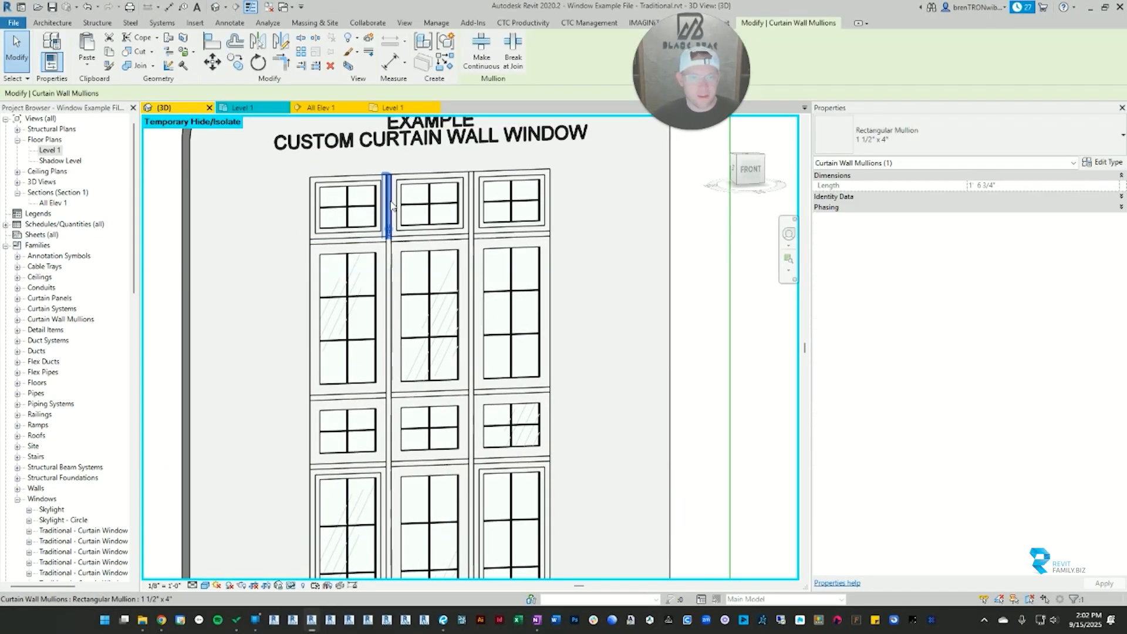
{"action": "scroll", "coordinate": [386, 215], "scroll_direction": "up", "scroll_amount": 5}
{"action": "scroll", "coordinate": [383, 254], "scroll_direction": "down", "scroll_amount": 5}
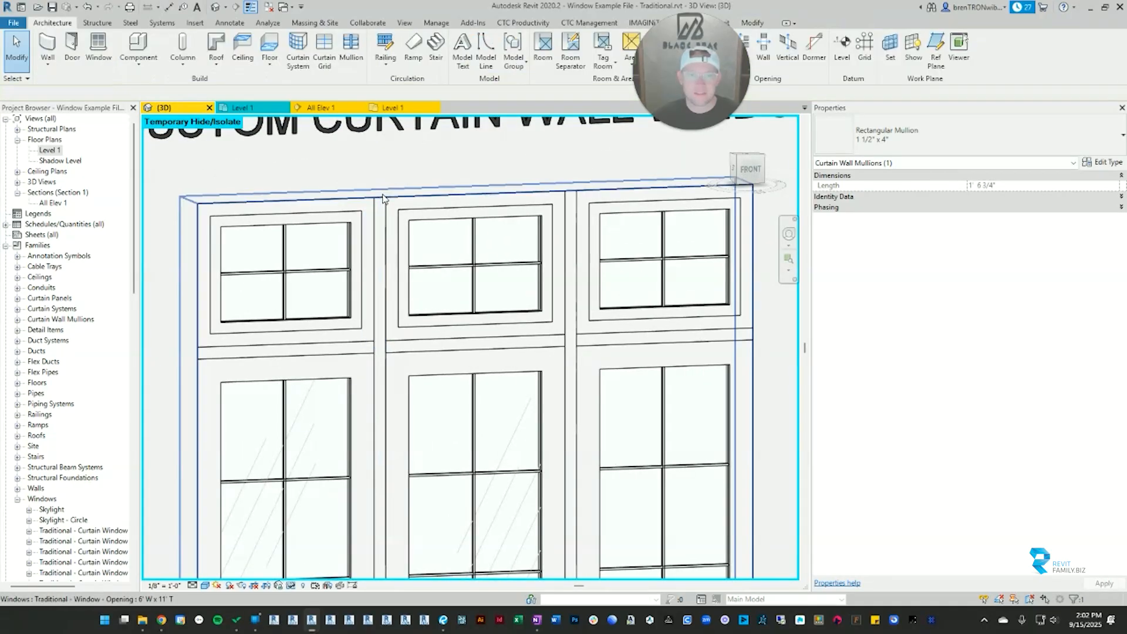
{"action": "key", "text": "Escape"}
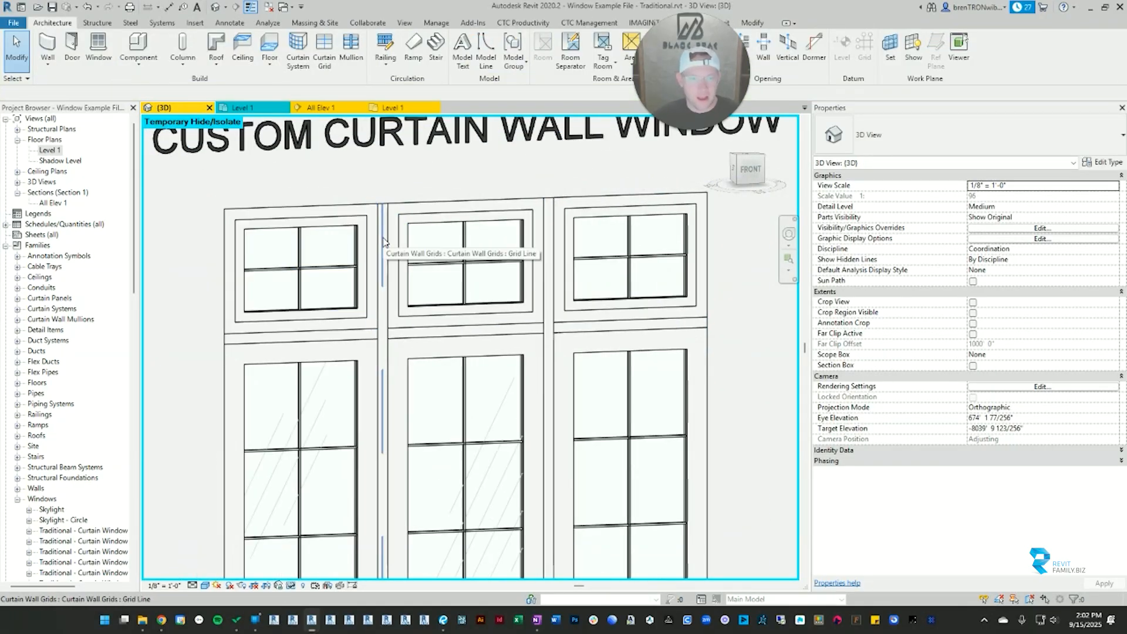
{"action": "left_click", "coordinate": [384, 241]}
{"action": "scroll", "coordinate": [382, 238], "scroll_direction": "down", "scroll_amount": 2}
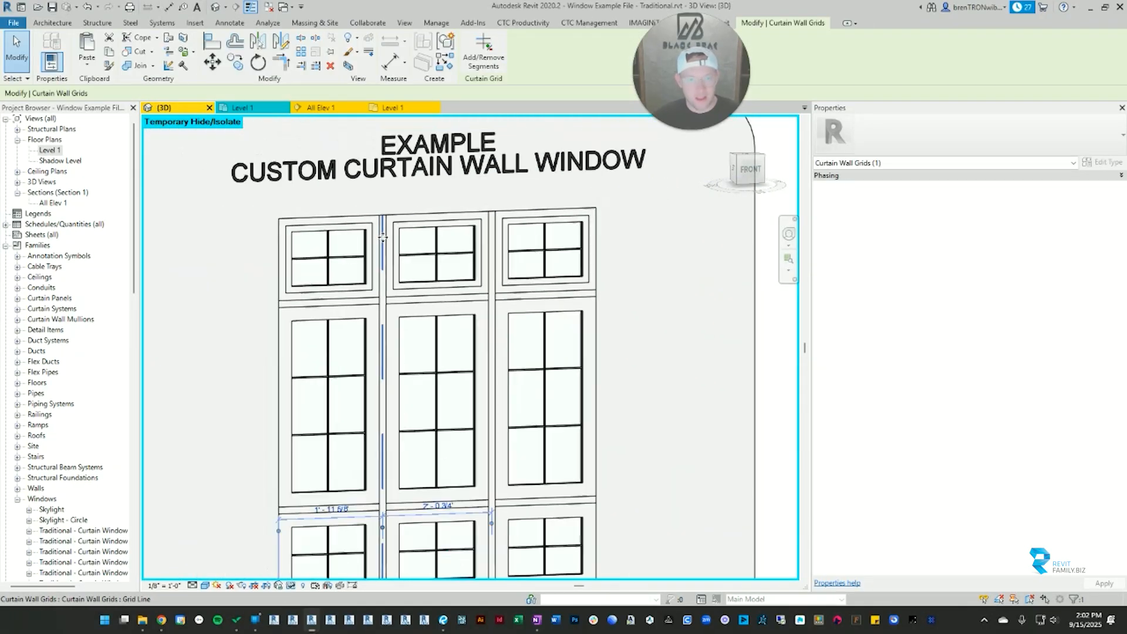
{"action": "key", "text": "Escape"}
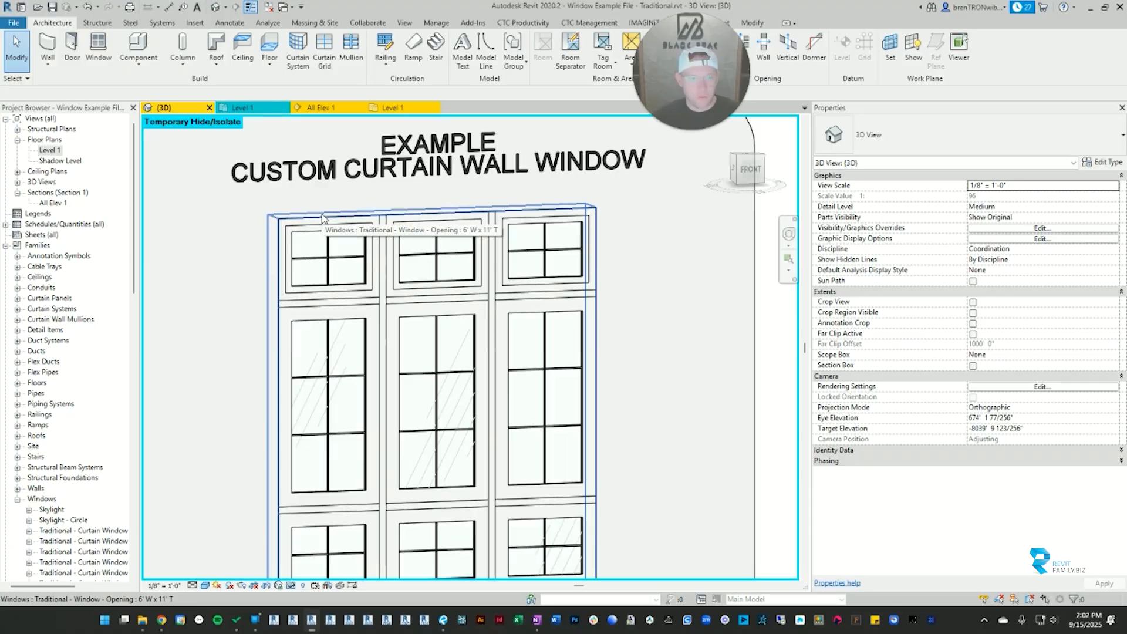
Step: Select the Traditional - Window - Opening around the example curtain wall to review its properties
{"action": "left_click", "coordinate": [322, 219]}
{"action": "scroll", "coordinate": [309, 226], "scroll_direction": "down", "scroll_amount": 2}
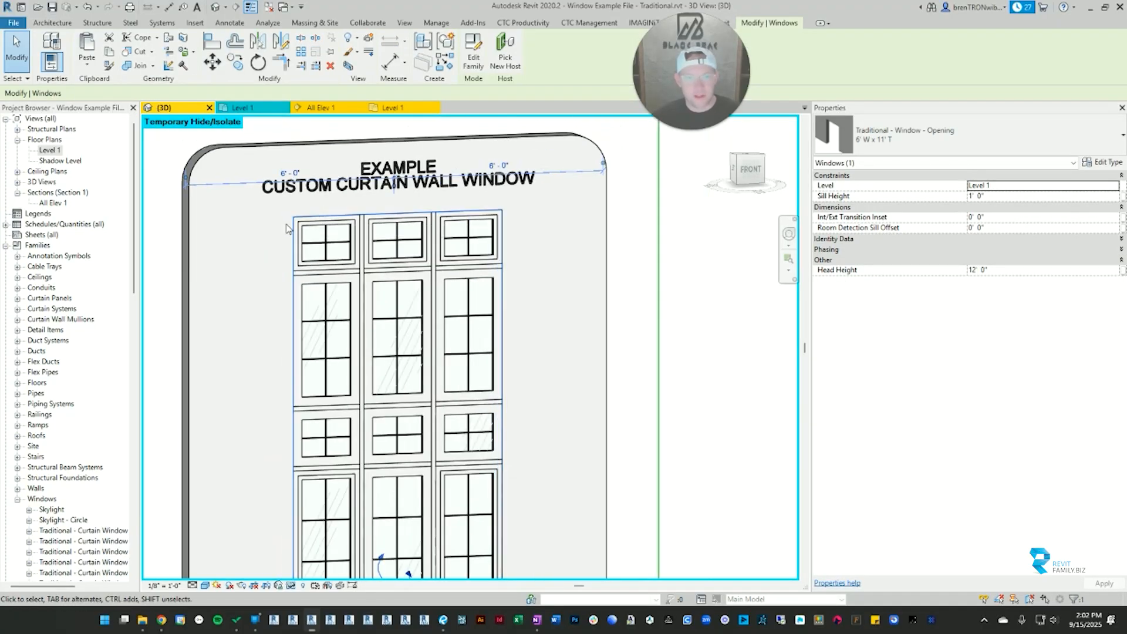
{"action": "key", "text": "Escape"}
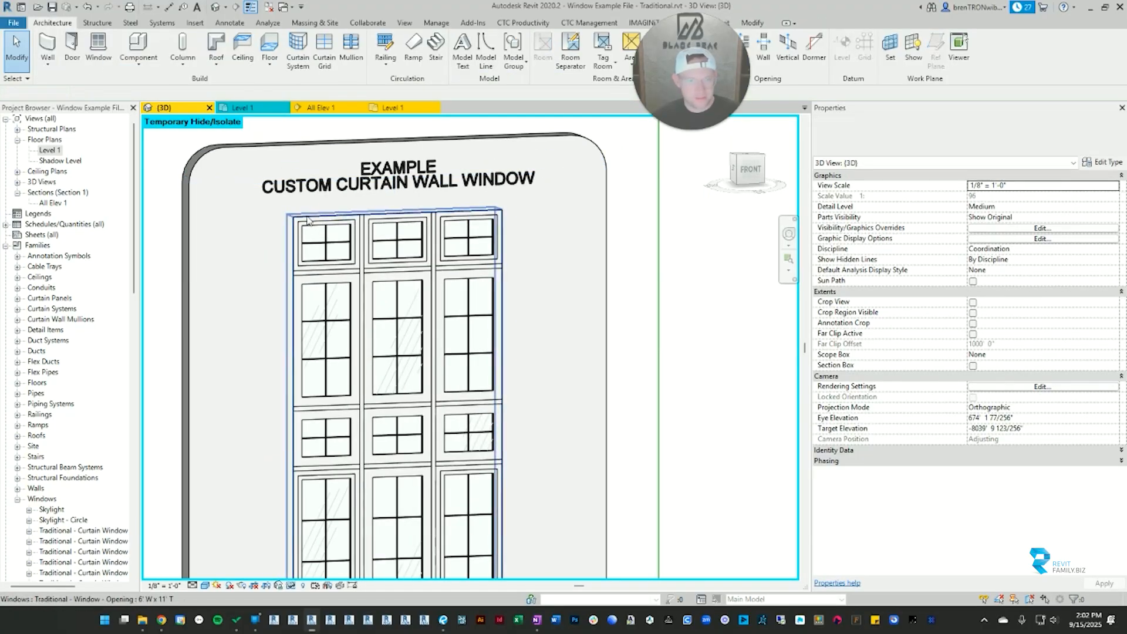
{"action": "scroll", "coordinate": [311, 226], "scroll_direction": "down", "scroll_amount": 2}
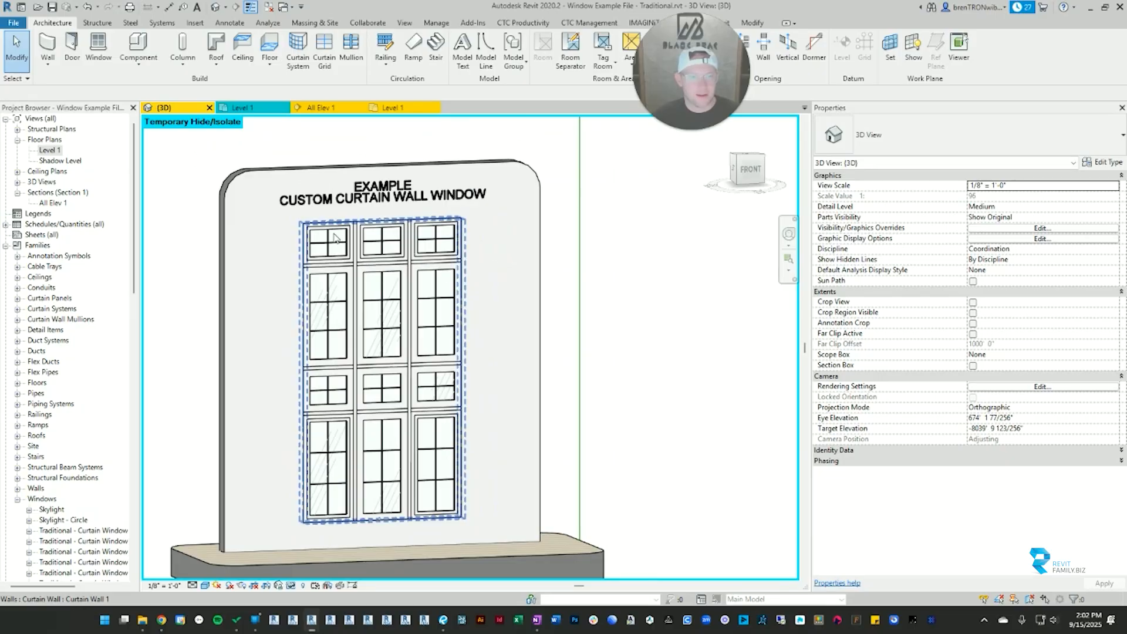
Step: Change the three awning panels in the example window's top row to the Curtain Wall 1 type
{"action": "scroll", "coordinate": [326, 245], "scroll_direction": "up", "scroll_amount": 3}
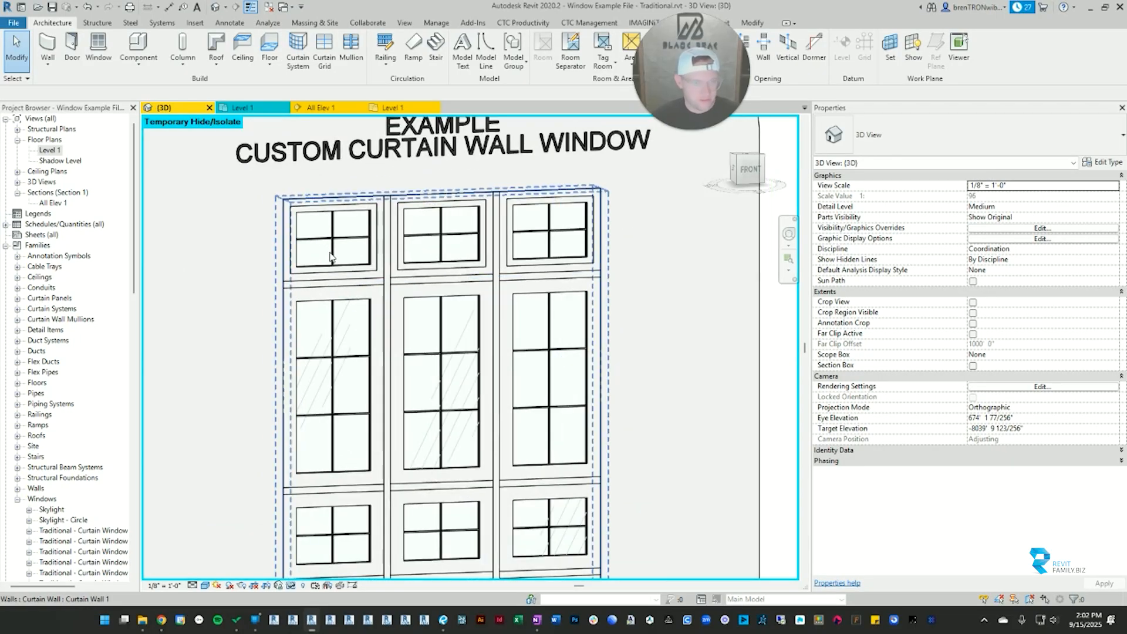
{"action": "left_click", "coordinate": [331, 256]}
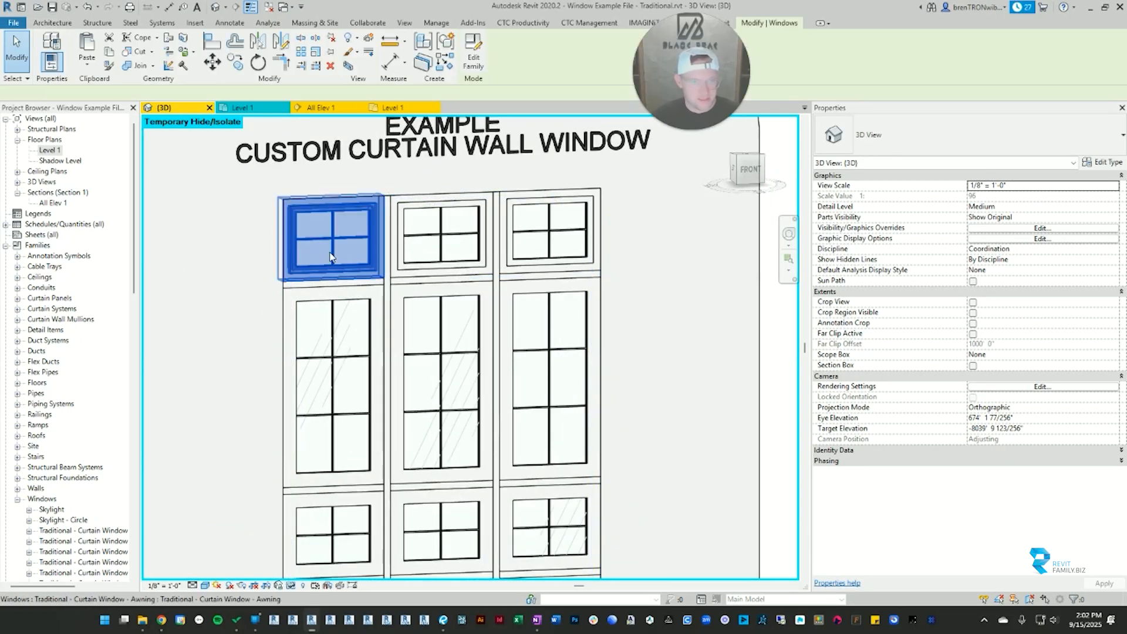
{"action": "left_click", "coordinate": [416, 239], "text": "ctrl"}
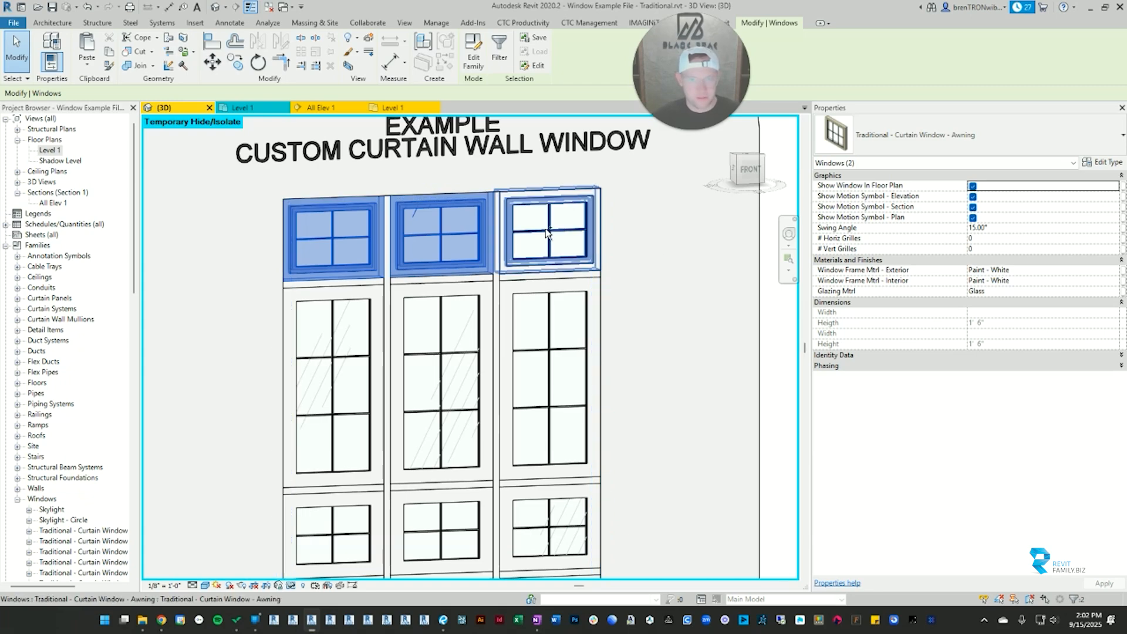
{"action": "left_click", "coordinate": [546, 233], "text": "ctrl"}
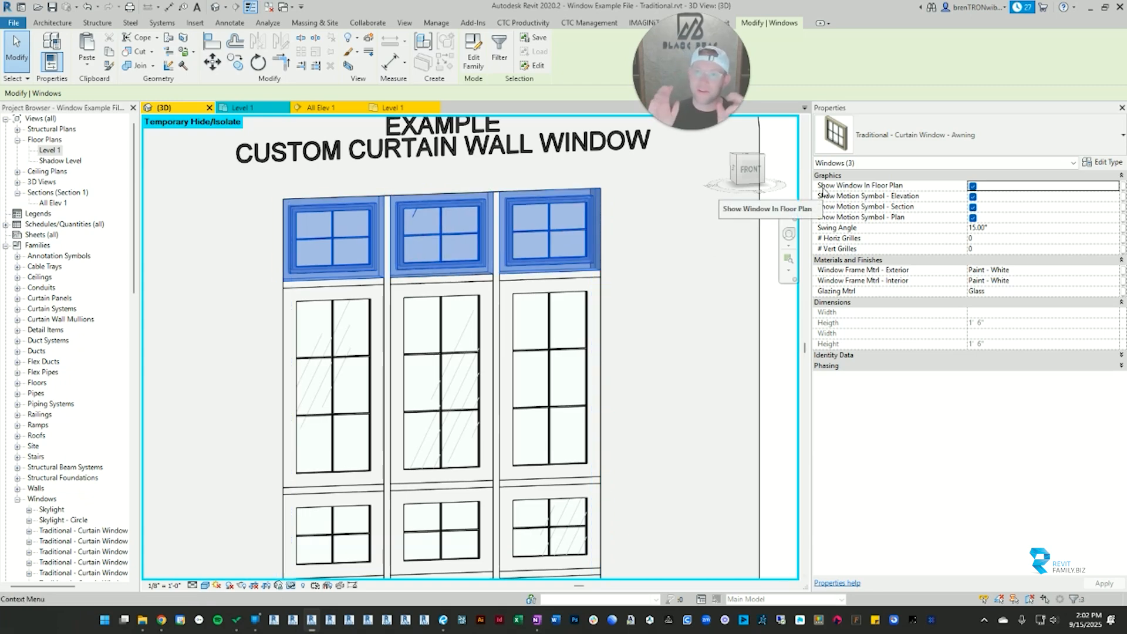
{"action": "left_click", "coordinate": [880, 135]}
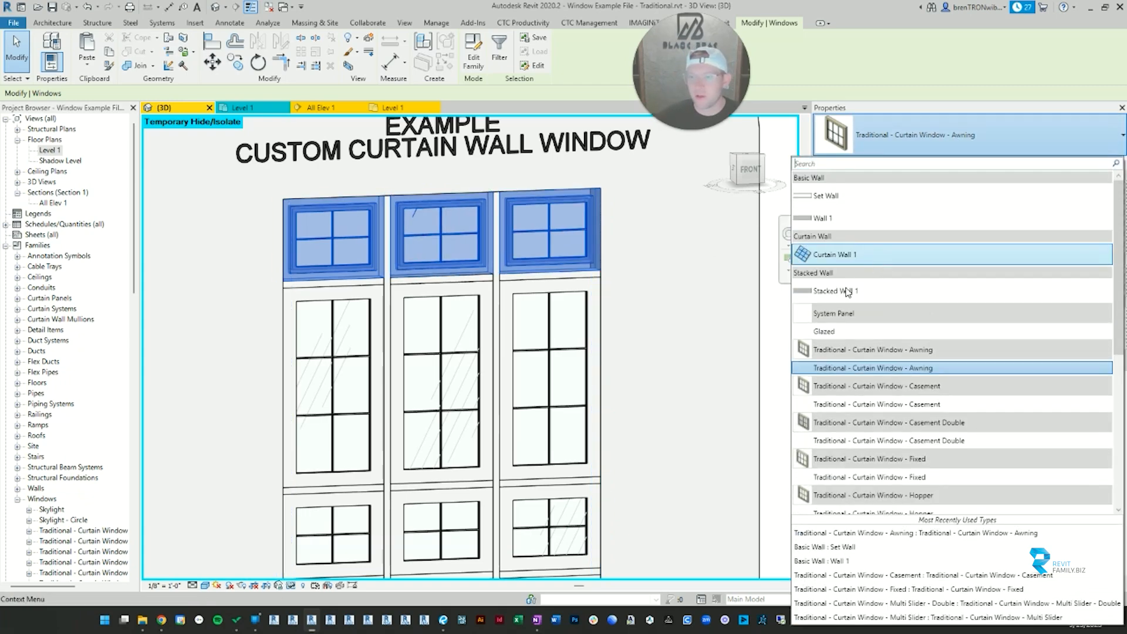
{"action": "left_click", "coordinate": [845, 254]}
{"action": "left_click", "coordinate": [629, 310]}
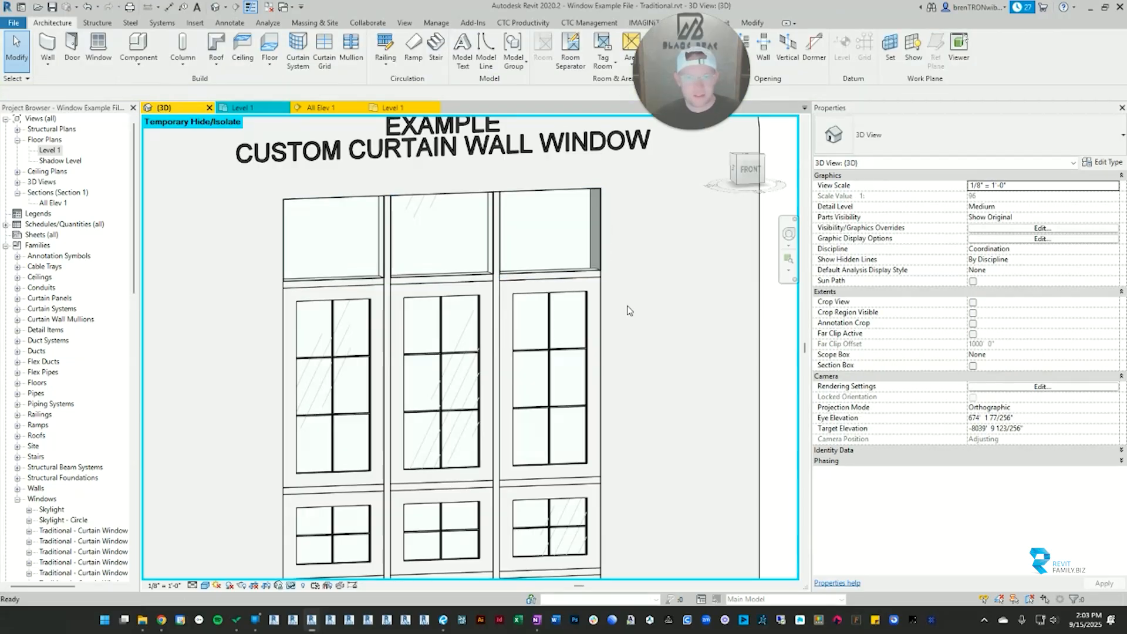
Step: Change the three fixed panels in the example window's second row to the Curtain Wall 1 type
{"action": "scroll", "coordinate": [359, 363], "scroll_direction": "down", "scroll_amount": 1}
{"action": "middle_click_drag", "start_coordinate": [360, 364], "coordinate": [383, 305]}
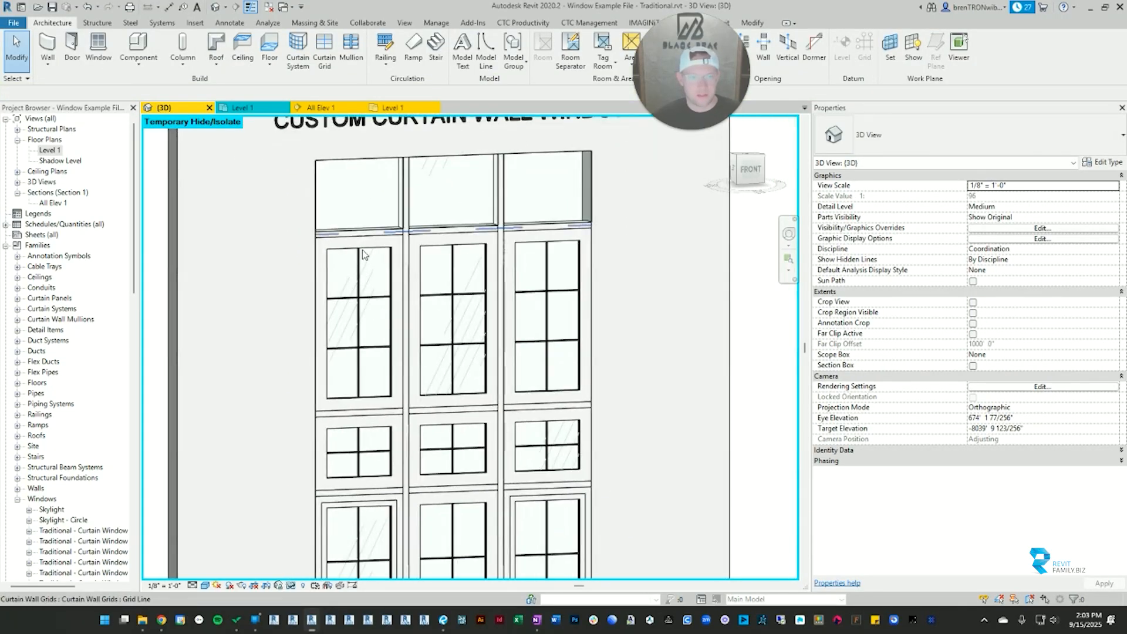
{"action": "left_click", "coordinate": [361, 249]}
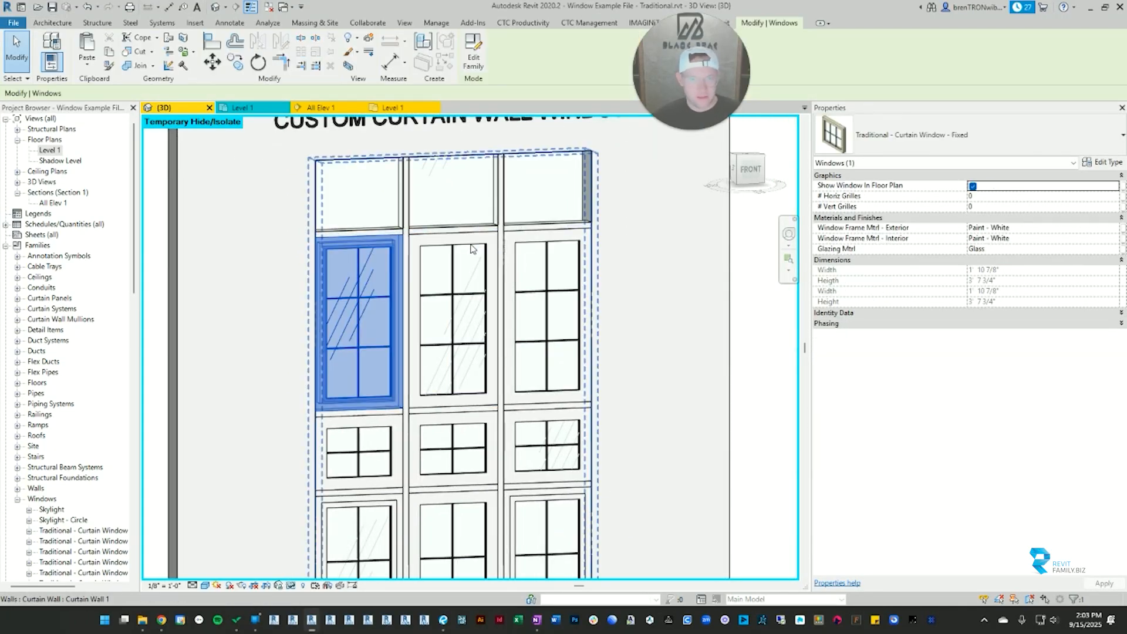
{"action": "left_click", "coordinate": [474, 248], "text": "ctrl"}
{"action": "left_click", "coordinate": [545, 244], "text": "ctrl"}
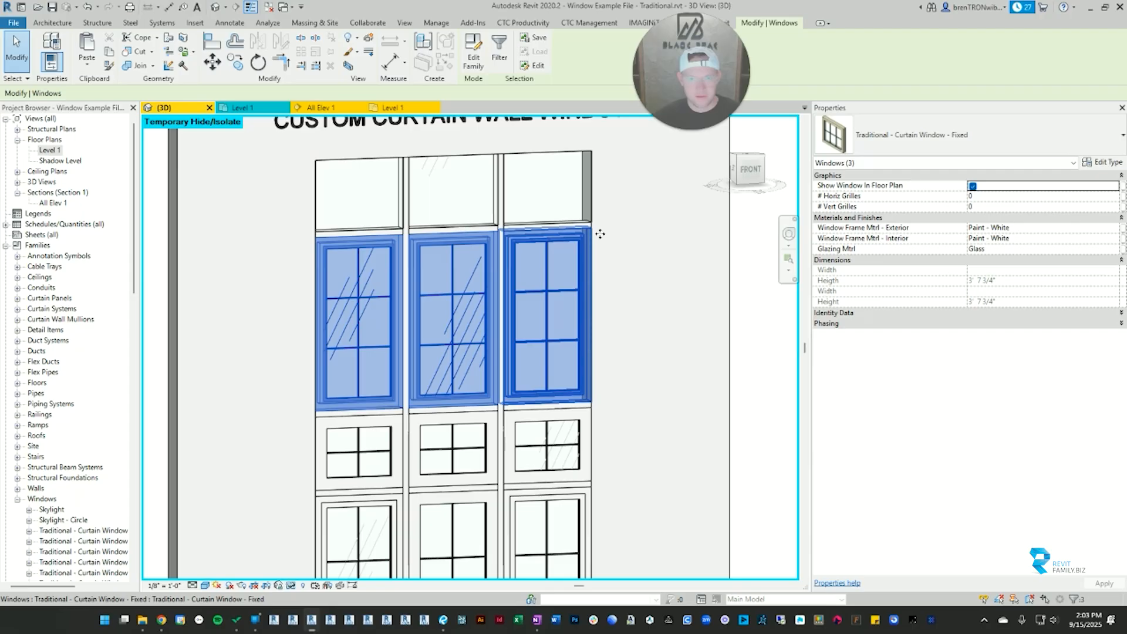
{"action": "left_click", "coordinate": [945, 141]}
{"action": "left_click", "coordinate": [848, 256]}
{"action": "key", "text": "Escape"}
Step: Select all panels on the example window's host curtain wall and change them to the Curtain Wall 1 type
{"action": "middle_click_drag", "start_coordinate": [505, 440], "coordinate": [502, 323]}
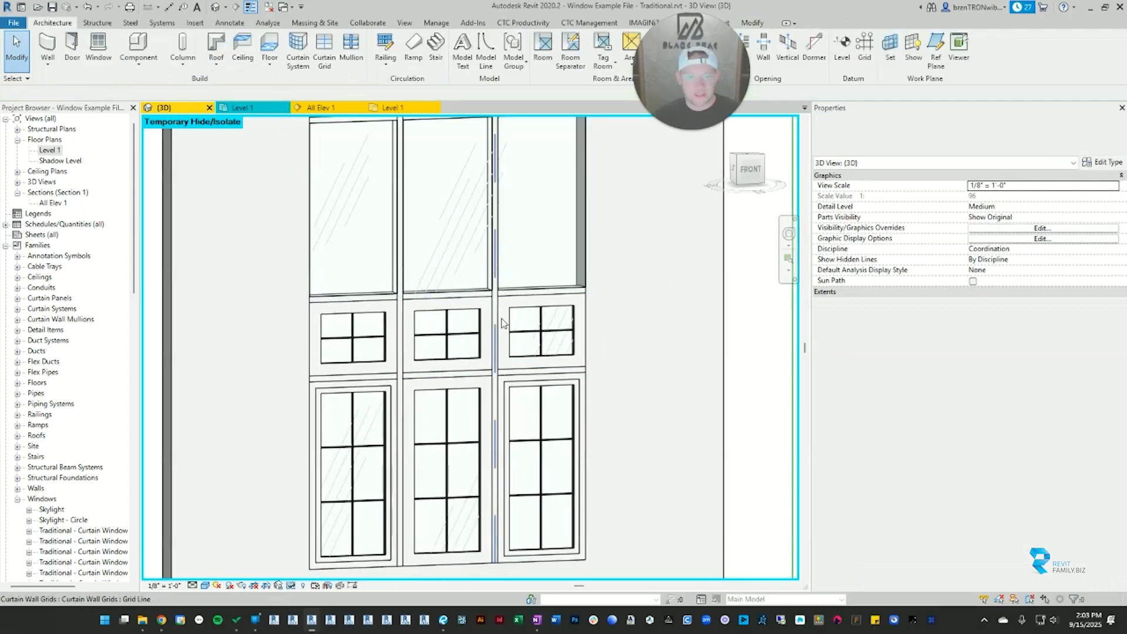
{"action": "left_click", "coordinate": [378, 317]}
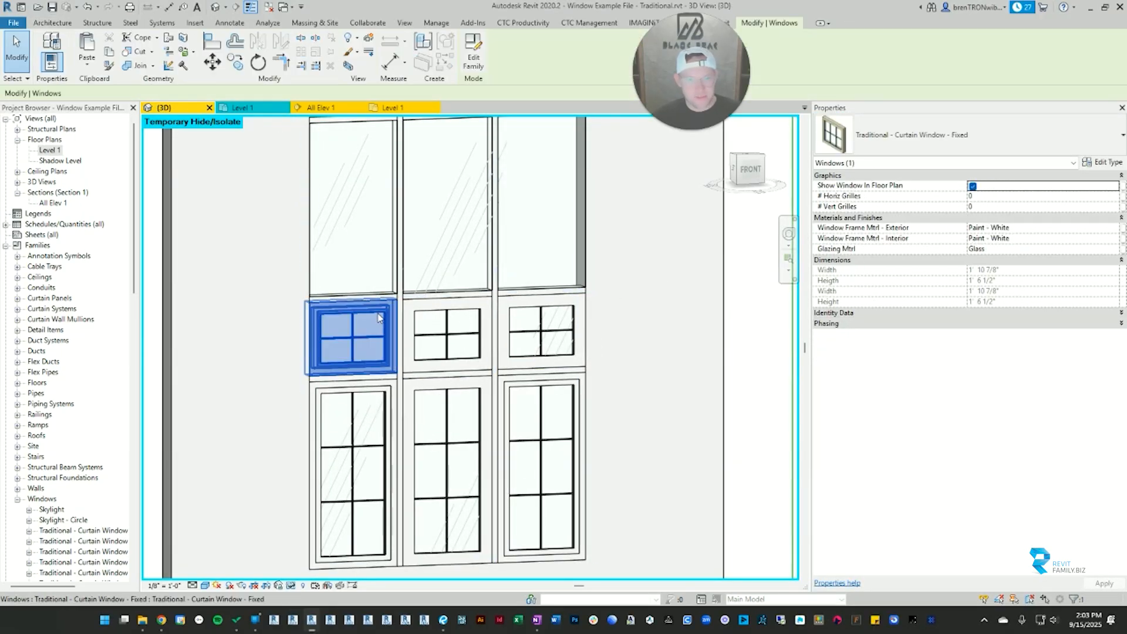
{"action": "right_click", "coordinate": [379, 317]}
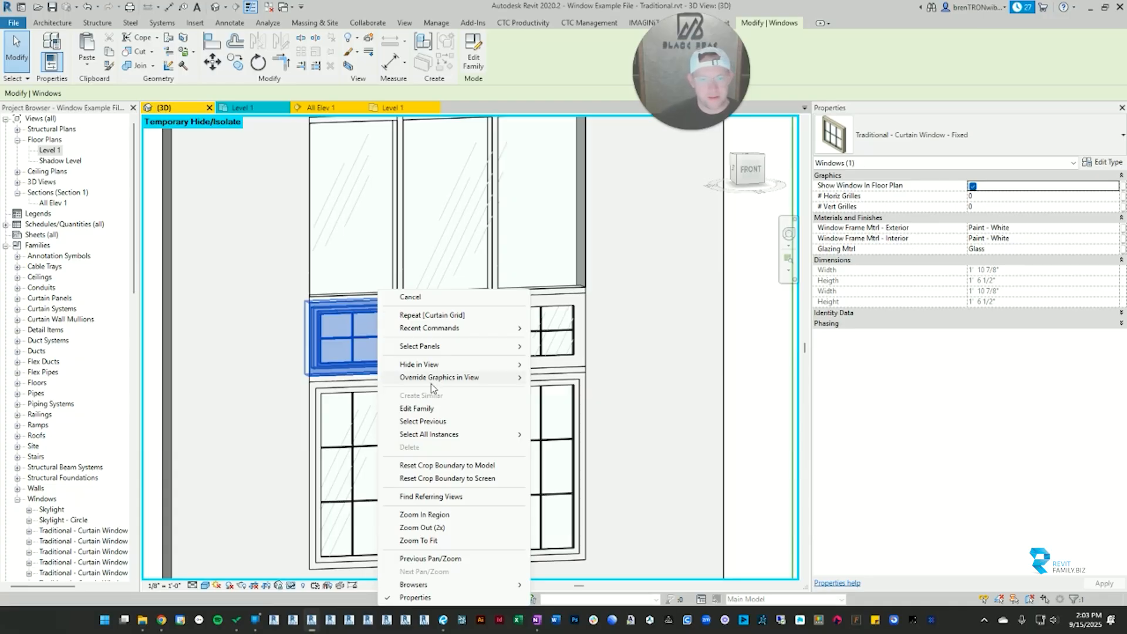
{"action": "mouse_move", "coordinate": [431, 348]}
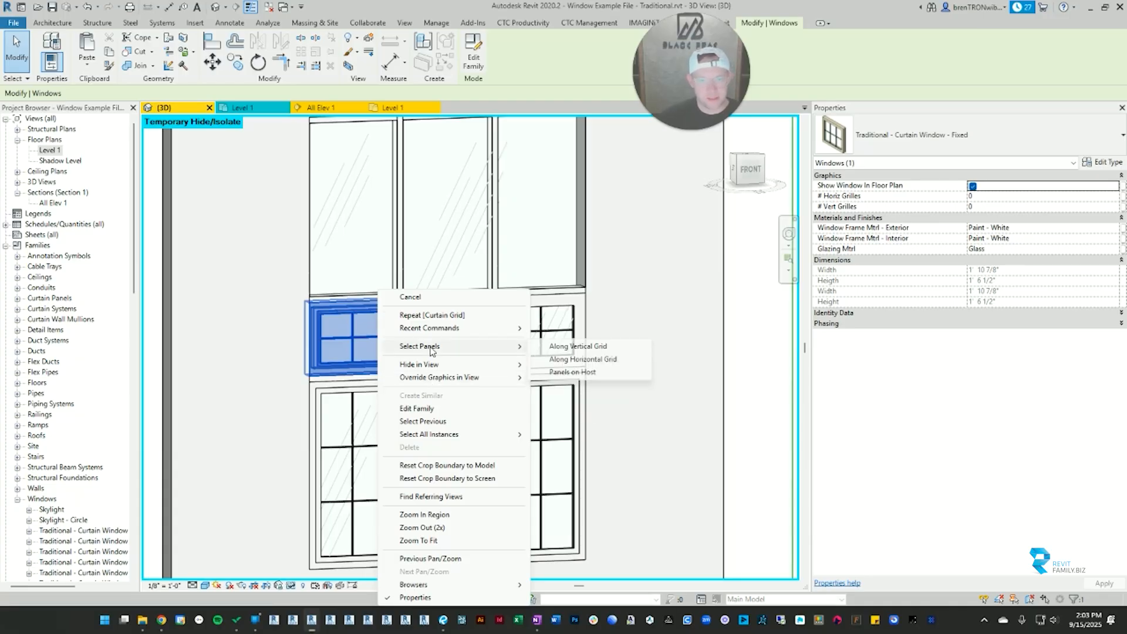
{"action": "left_click", "coordinate": [581, 373]}
{"action": "scroll", "coordinate": [457, 430], "scroll_direction": "down", "scroll_amount": 3}
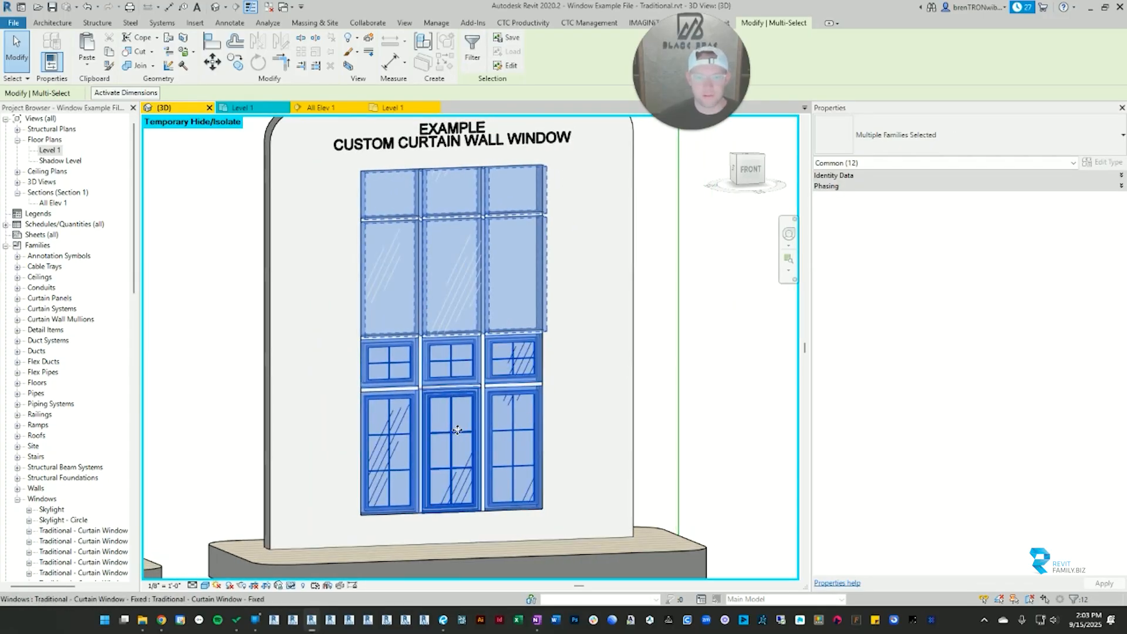
{"action": "left_click", "coordinate": [930, 136]}
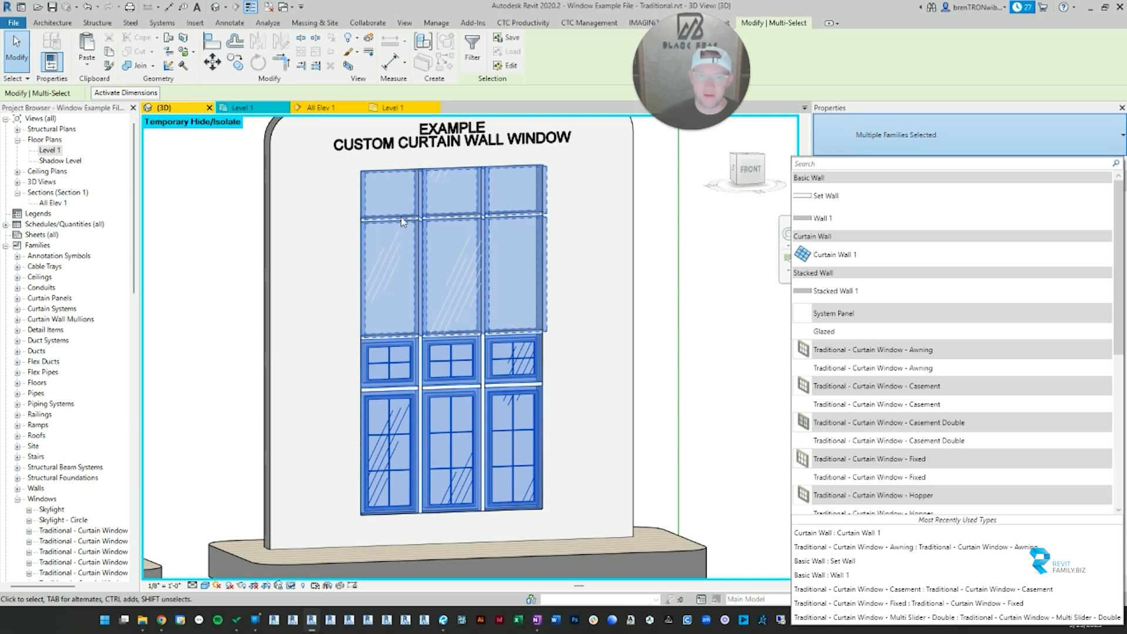
{"action": "left_click", "coordinate": [825, 256]}
{"action": "left_click", "coordinate": [700, 324]}
Step: Examine the example window's mullion layout and glazed panels close up and as a whole
{"action": "middle_click_drag", "start_coordinate": [424, 386], "coordinate": [422, 411], "text": "shift"}
{"action": "scroll", "coordinate": [518, 384], "scroll_direction": "up", "scroll_amount": 2}
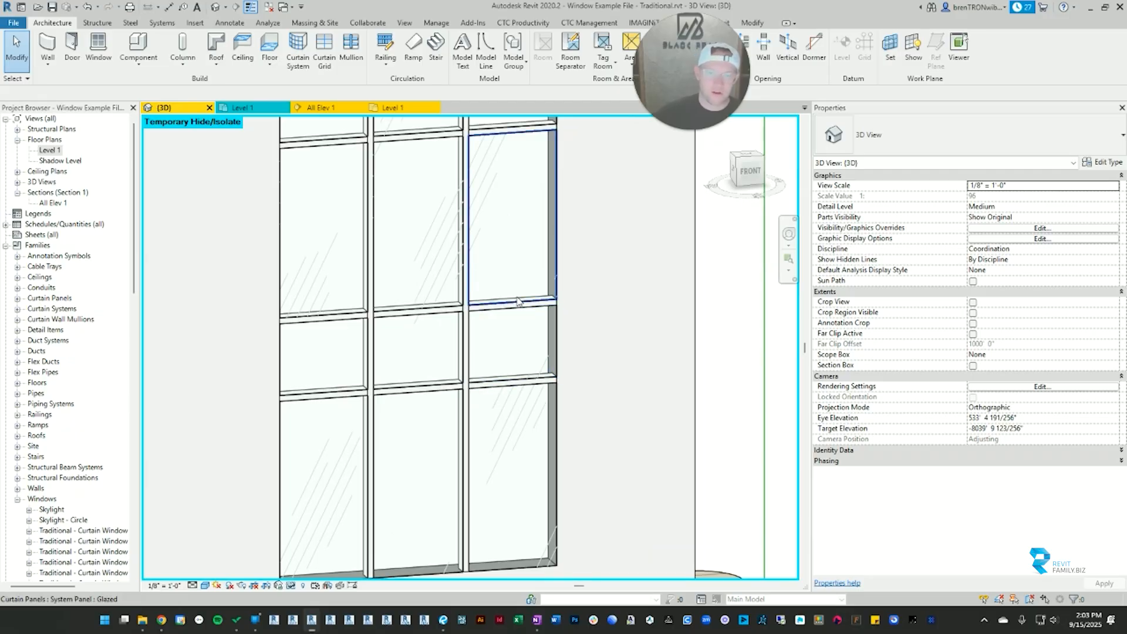
{"action": "scroll", "coordinate": [517, 302], "scroll_direction": "down", "scroll_amount": 2}
{"action": "scroll", "coordinate": [424, 321], "scroll_direction": "up", "scroll_amount": 3}
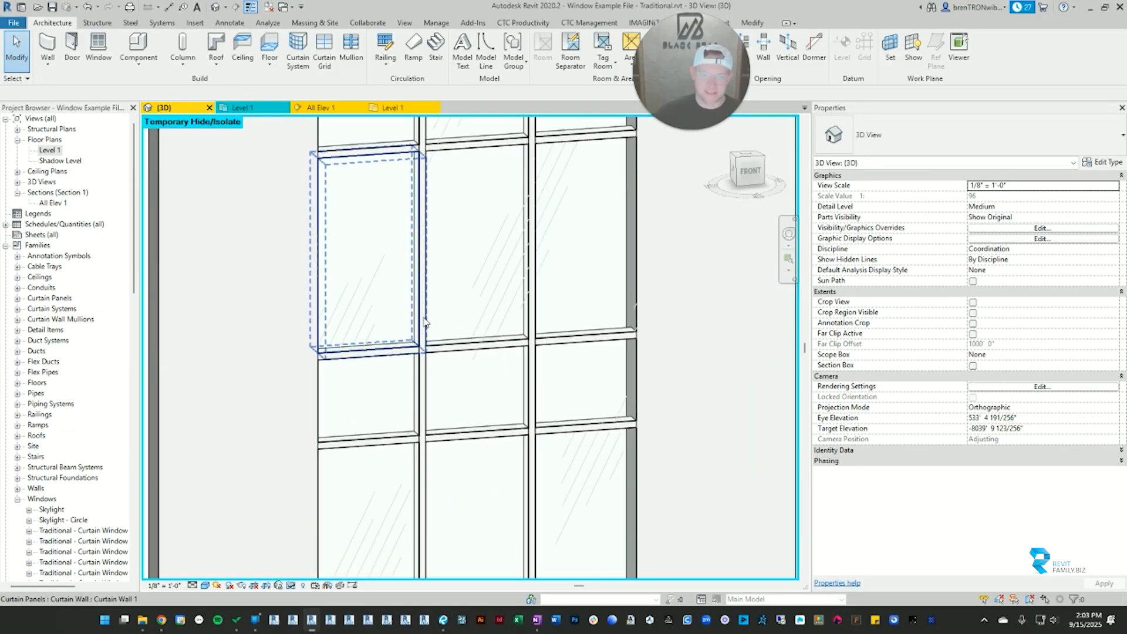
{"action": "scroll", "coordinate": [425, 322], "scroll_direction": "down", "scroll_amount": 2}
{"action": "scroll", "coordinate": [425, 352], "scroll_direction": "up", "scroll_amount": 2}
{"action": "scroll", "coordinate": [527, 355], "scroll_direction": "down", "scroll_amount": 3}
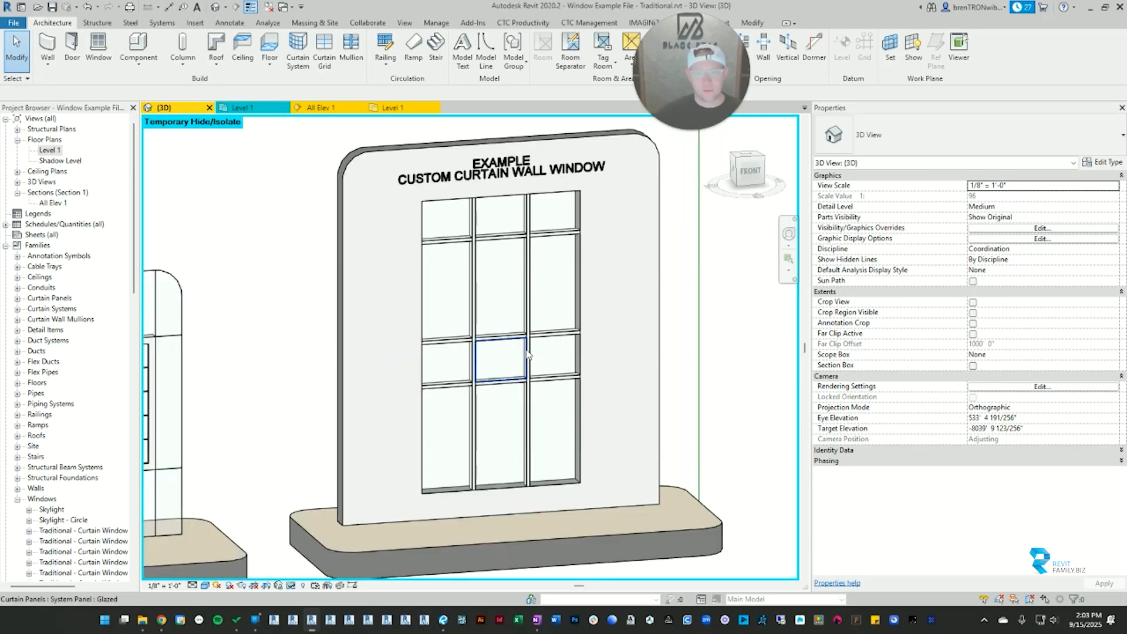
Step: View the separate large curtain wall that has the gridded window panel in its upper middle bay
{"action": "scroll", "coordinate": [531, 355], "scroll_direction": "down", "scroll_amount": 5}
{"action": "middle_click_drag", "start_coordinate": [778, 369], "coordinate": [474, 402]}
{"action": "scroll", "coordinate": [474, 402], "scroll_direction": "up", "scroll_amount": 3}
{"action": "middle_click_drag", "start_coordinate": [286, 338], "coordinate": [343, 341]}
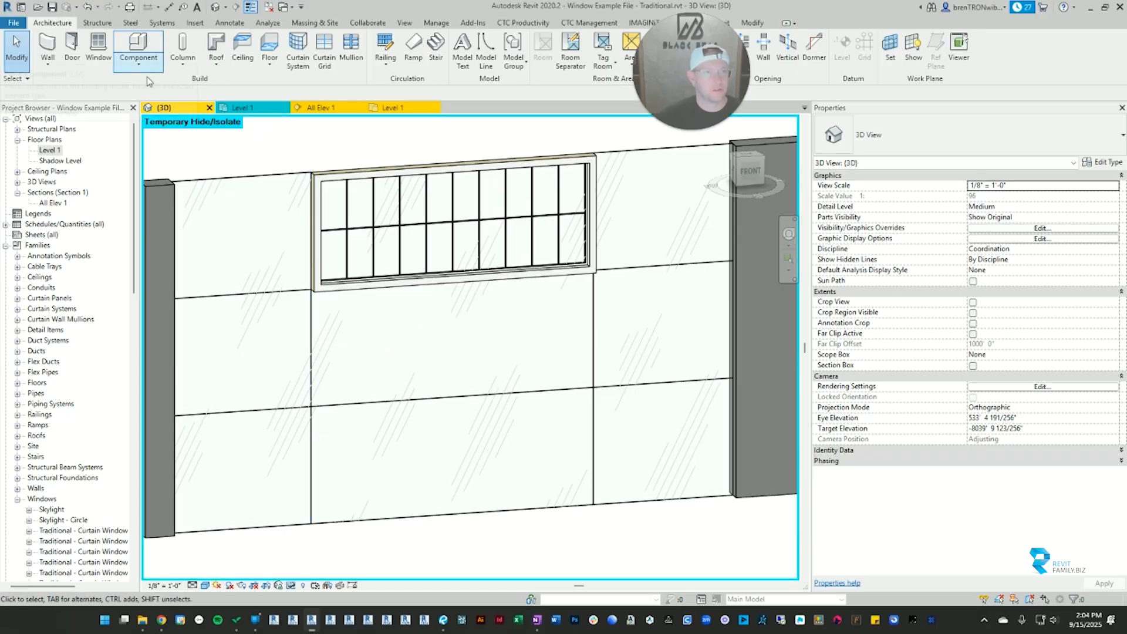
Step: Place 1 1/2" x 4" rectangular mullions along the large curtain wall's two vertical and two horizontal interior grid lines
{"action": "left_click", "coordinate": [351, 48]}
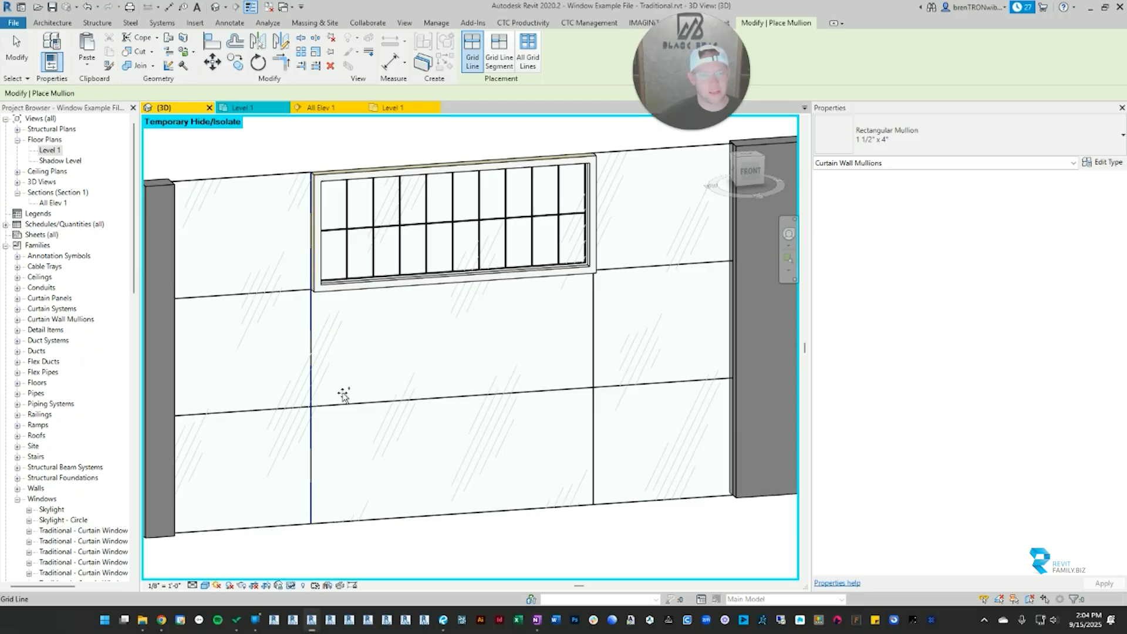
{"action": "left_click", "coordinate": [344, 396]}
{"action": "left_click", "coordinate": [391, 402]}
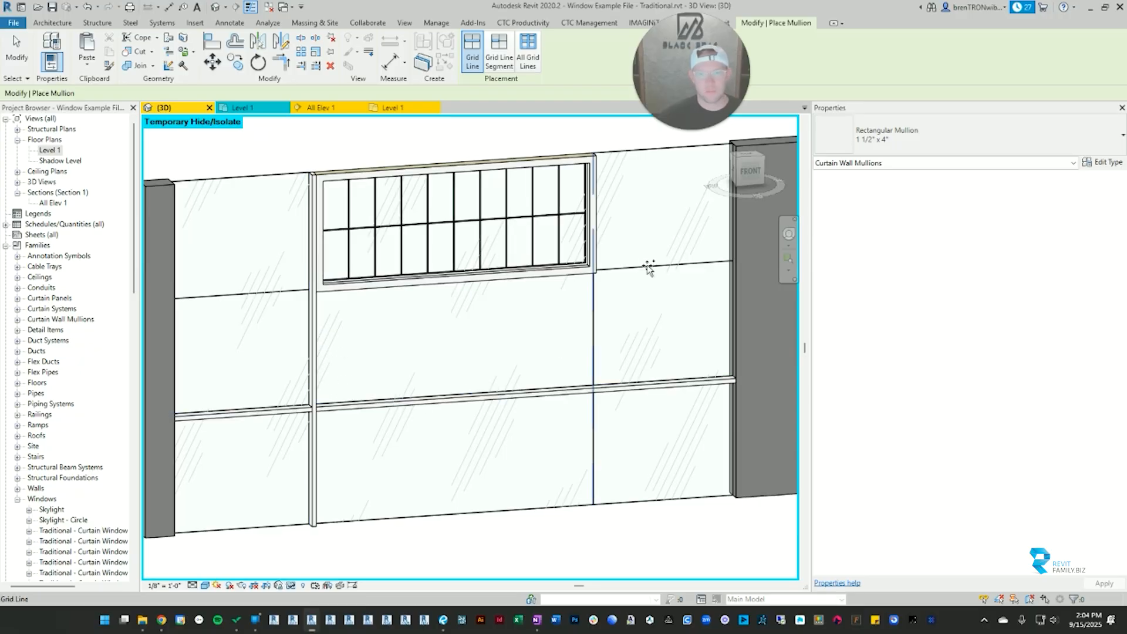
{"action": "left_click", "coordinate": [649, 269]}
{"action": "left_click", "coordinate": [420, 384]}
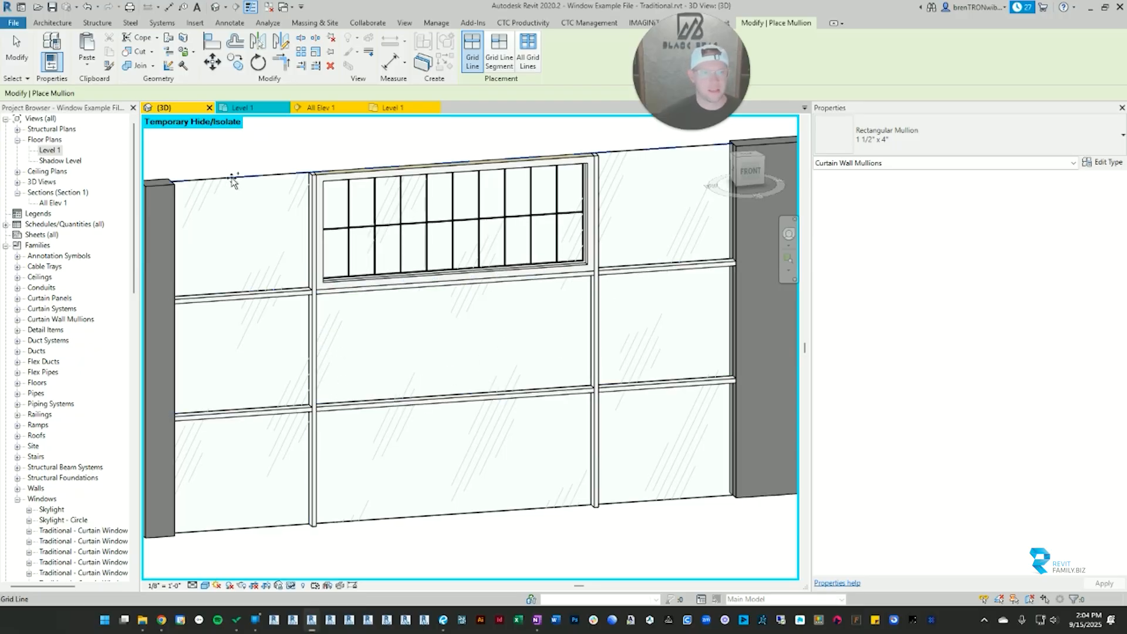
{"action": "left_click", "coordinate": [178, 303]}
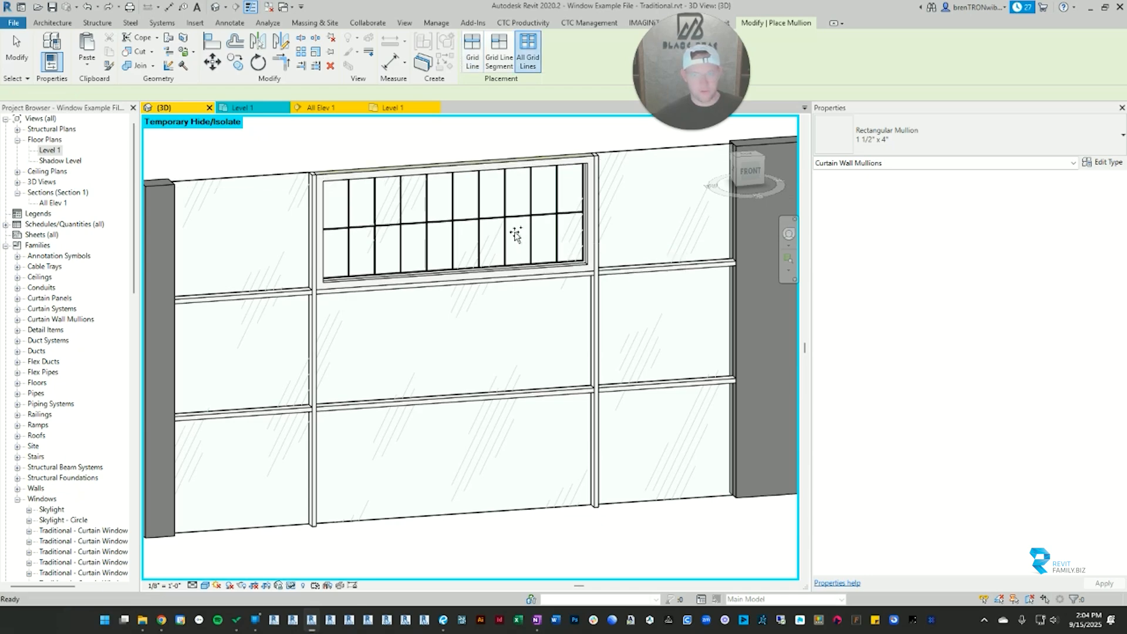
{"action": "middle_click_drag", "start_coordinate": [515, 231], "coordinate": [412, 330], "text": "shift"}
{"action": "scroll", "coordinate": [259, 432], "scroll_direction": "up", "scroll_amount": 4}
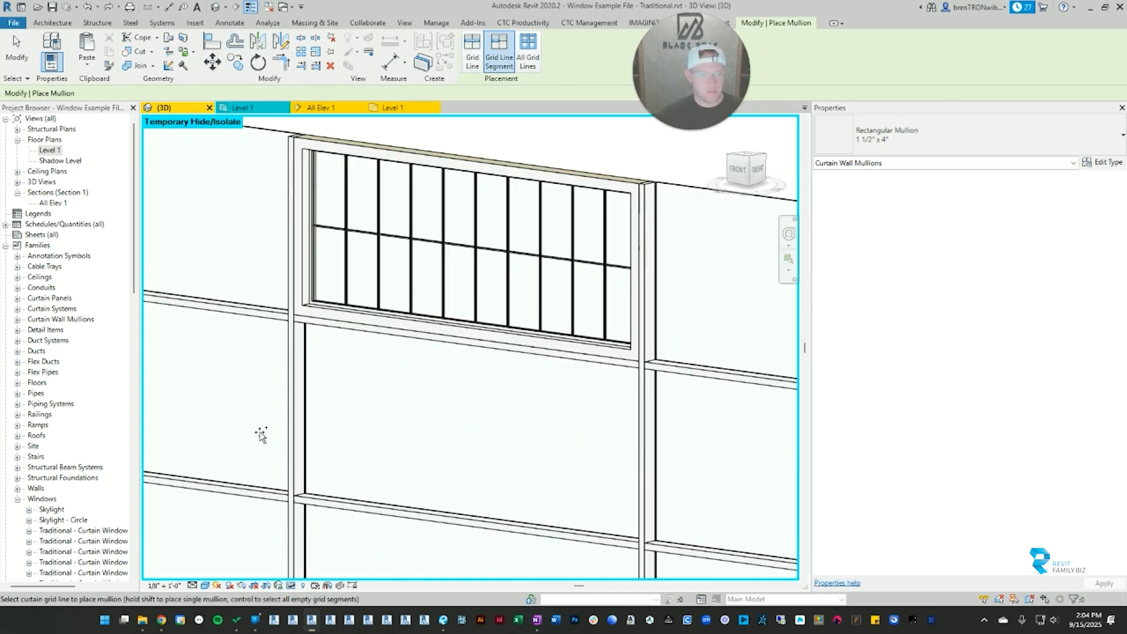
{"action": "middle_click_drag", "start_coordinate": [259, 432], "coordinate": [517, 399]}
{"action": "key", "text": "Escape"}
Step: Select all mullions on the example window's host curtain wall and delete them
{"action": "scroll", "coordinate": [435, 273], "scroll_direction": "up", "scroll_amount": 2}
{"action": "scroll", "coordinate": [400, 335], "scroll_direction": "down", "scroll_amount": 9}
{"action": "scroll", "coordinate": [329, 322], "scroll_direction": "up", "scroll_amount": 6}
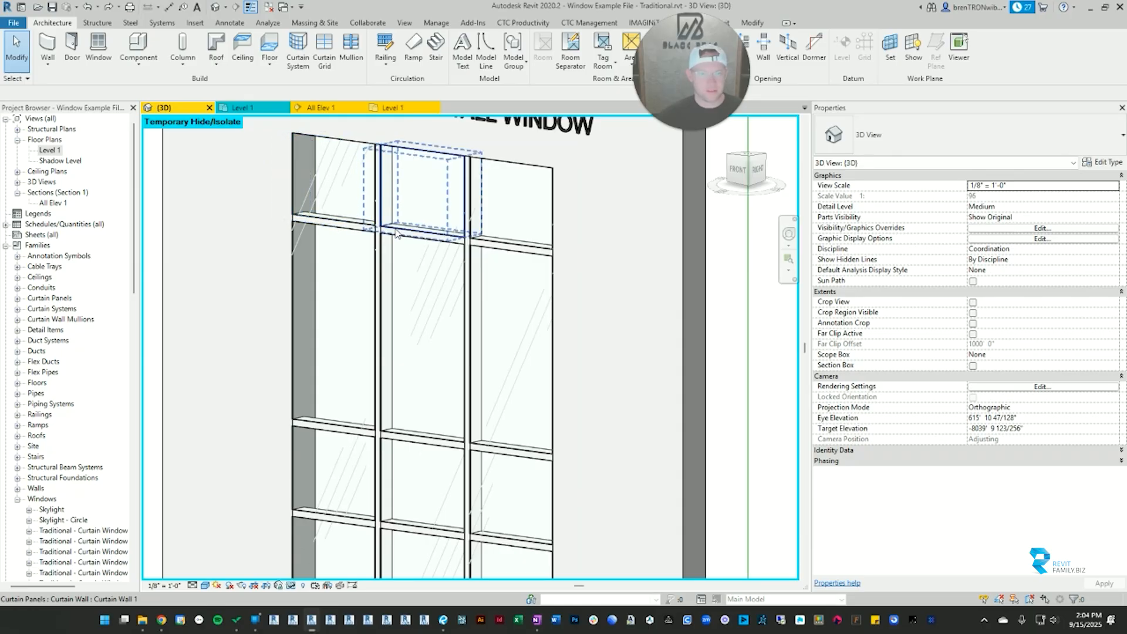
{"action": "scroll", "coordinate": [338, 227], "scroll_direction": "up", "scroll_amount": 4}
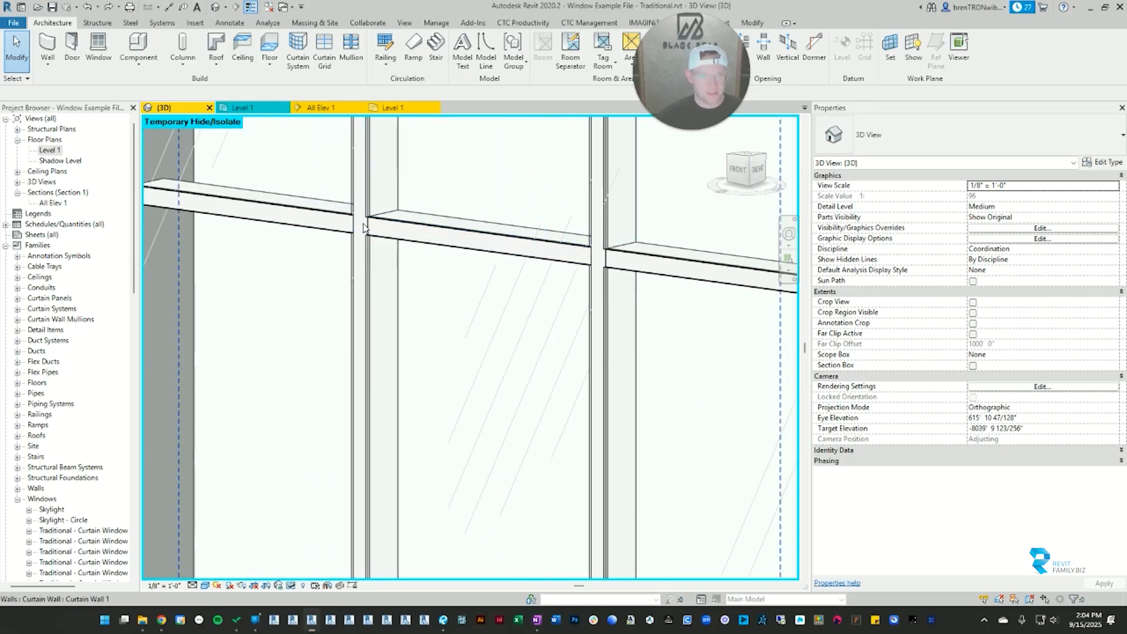
{"action": "left_click", "coordinate": [364, 228]}
{"action": "right_click", "coordinate": [364, 228]}
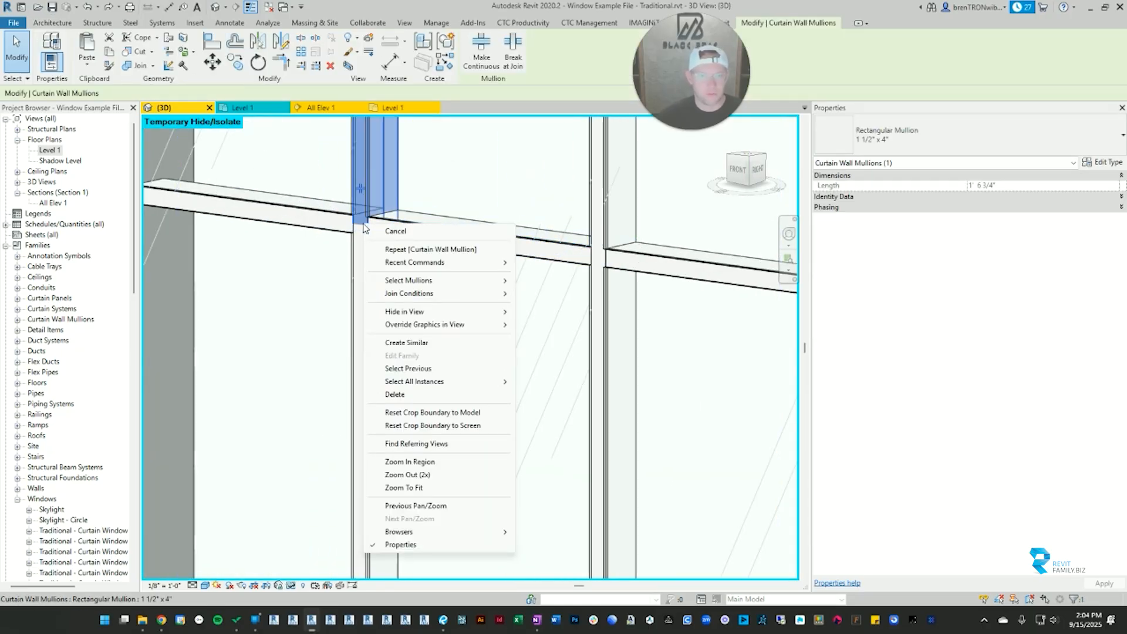
{"action": "mouse_move", "coordinate": [411, 280]}
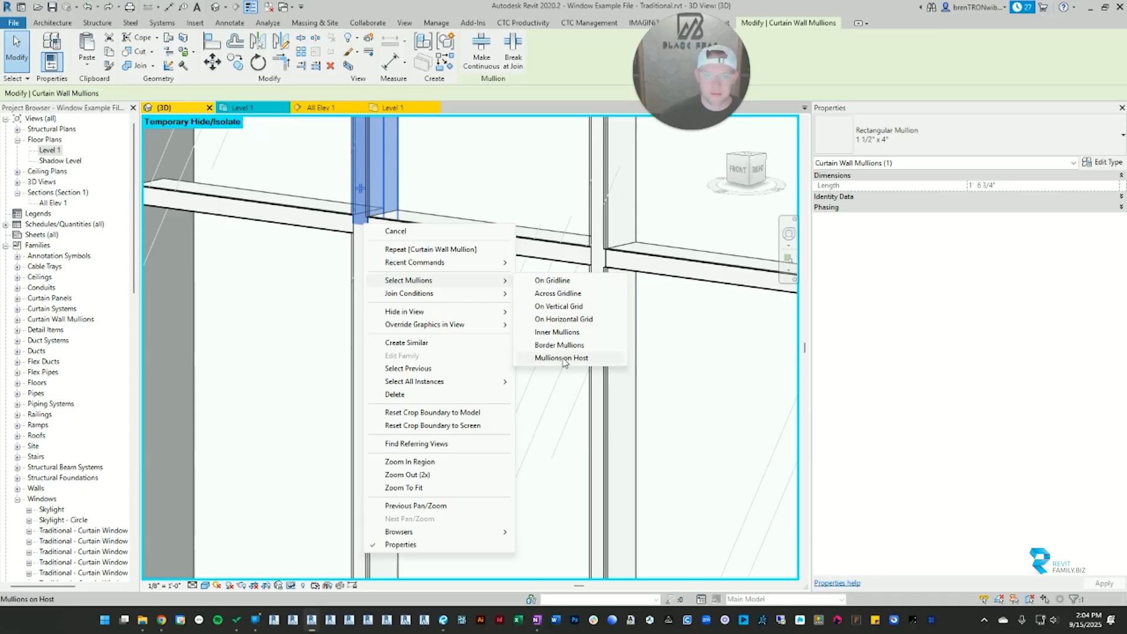
{"action": "left_click", "coordinate": [562, 358]}
{"action": "scroll", "coordinate": [526, 334], "scroll_direction": "down", "scroll_amount": 5}
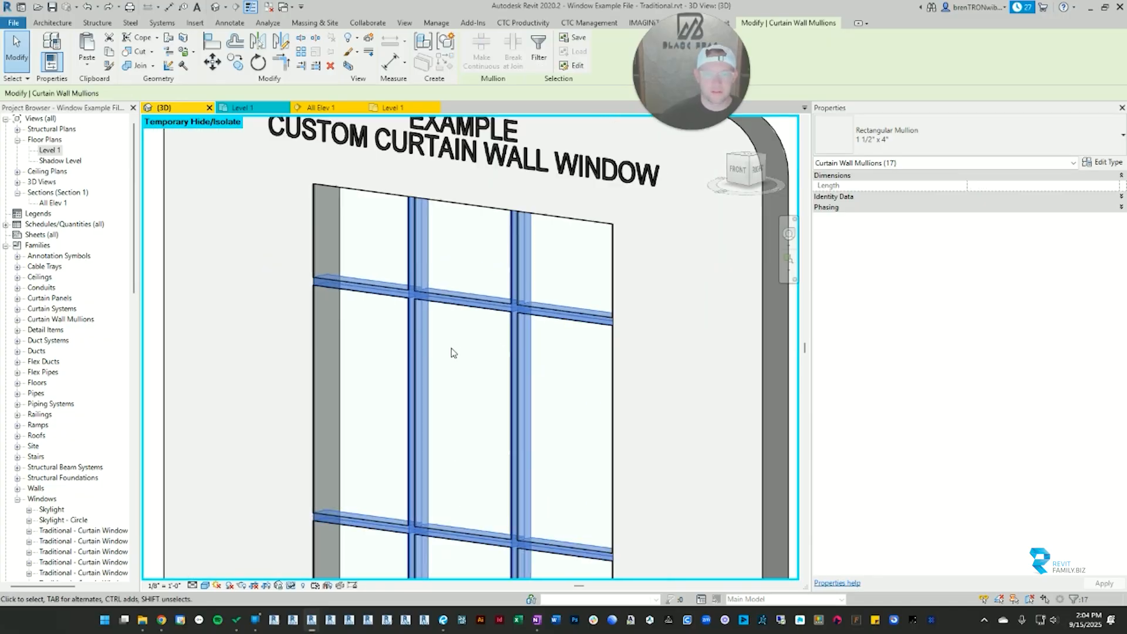
{"action": "middle_click_drag", "start_coordinate": [583, 352], "coordinate": [485, 295], "text": "shift"}
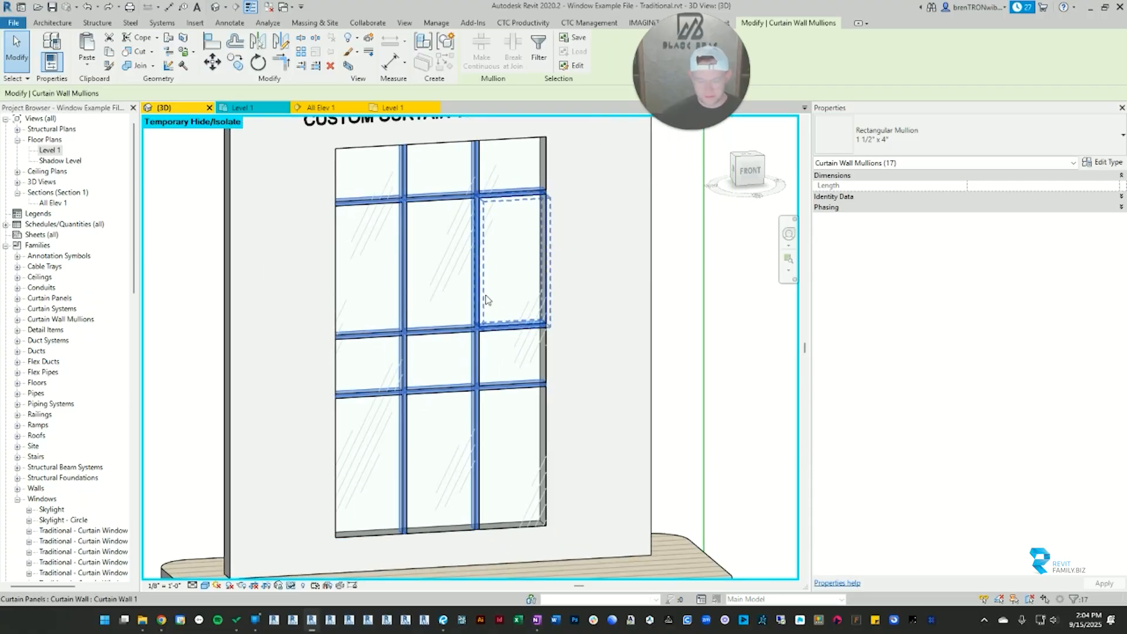
{"action": "key", "text": "Escape"}
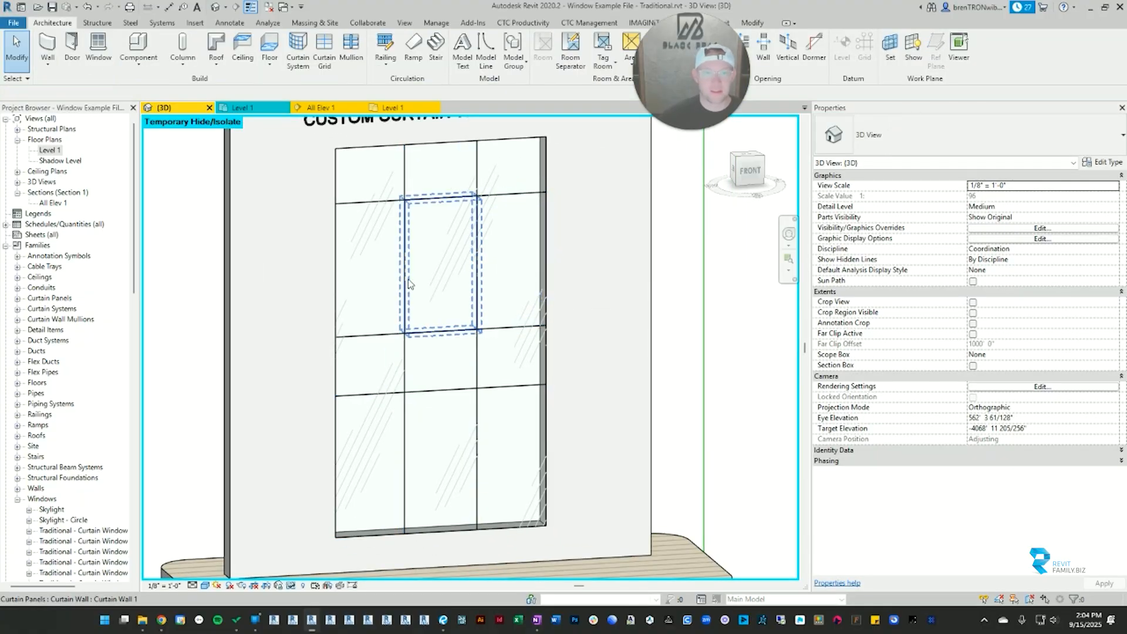
Step: Delete the two vertical grid lines of the example window's curtain wall
{"action": "scroll", "coordinate": [455, 194], "scroll_direction": "up", "scroll_amount": 5}
{"action": "scroll", "coordinate": [456, 203], "scroll_direction": "down", "scroll_amount": 5}
{"action": "scroll", "coordinate": [357, 234], "scroll_direction": "up", "scroll_amount": 5}
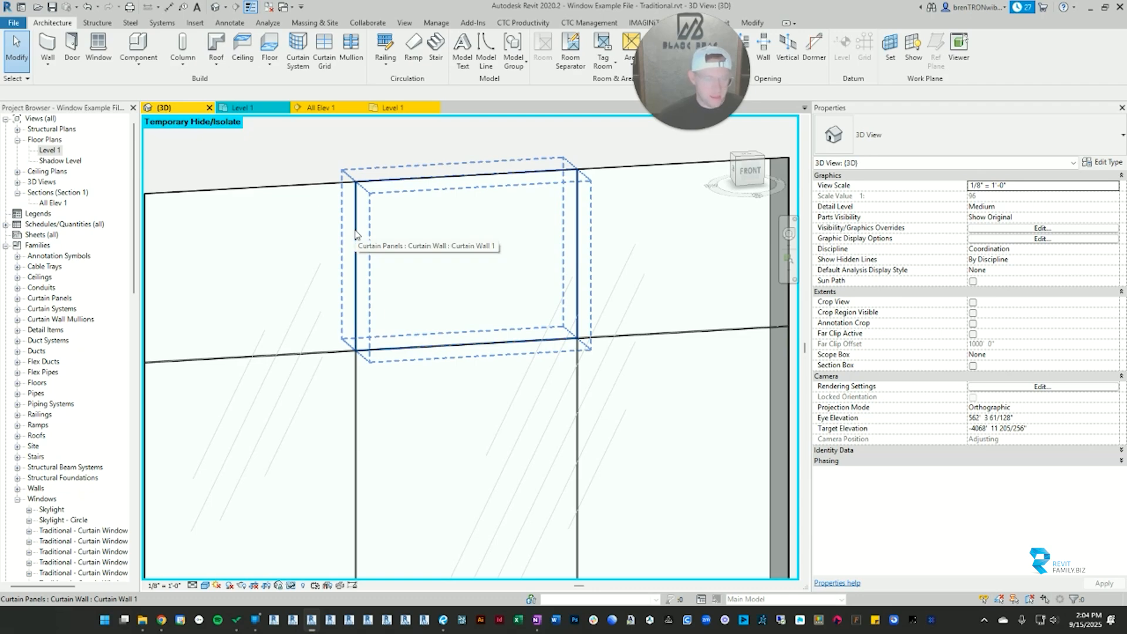
{"action": "key", "text": "Tab"}
{"action": "left_click", "coordinate": [357, 235]}
{"action": "scroll", "coordinate": [365, 328], "scroll_direction": "down", "scroll_amount": 3}
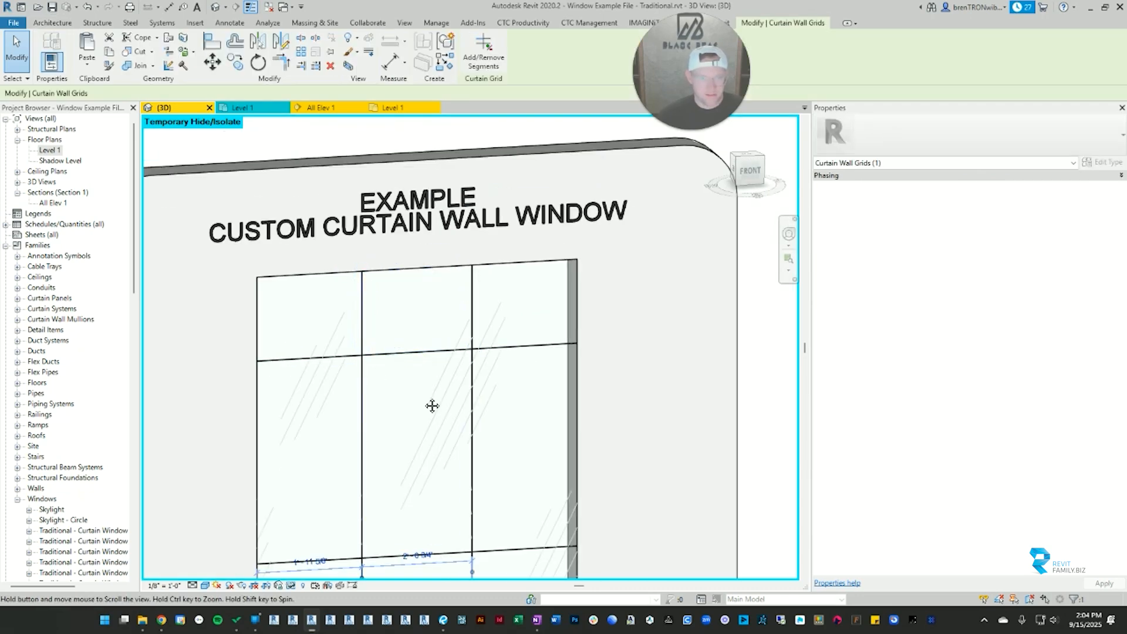
{"action": "middle_click_drag", "start_coordinate": [431, 405], "coordinate": [374, 280]}
{"action": "key", "text": "Delete"}
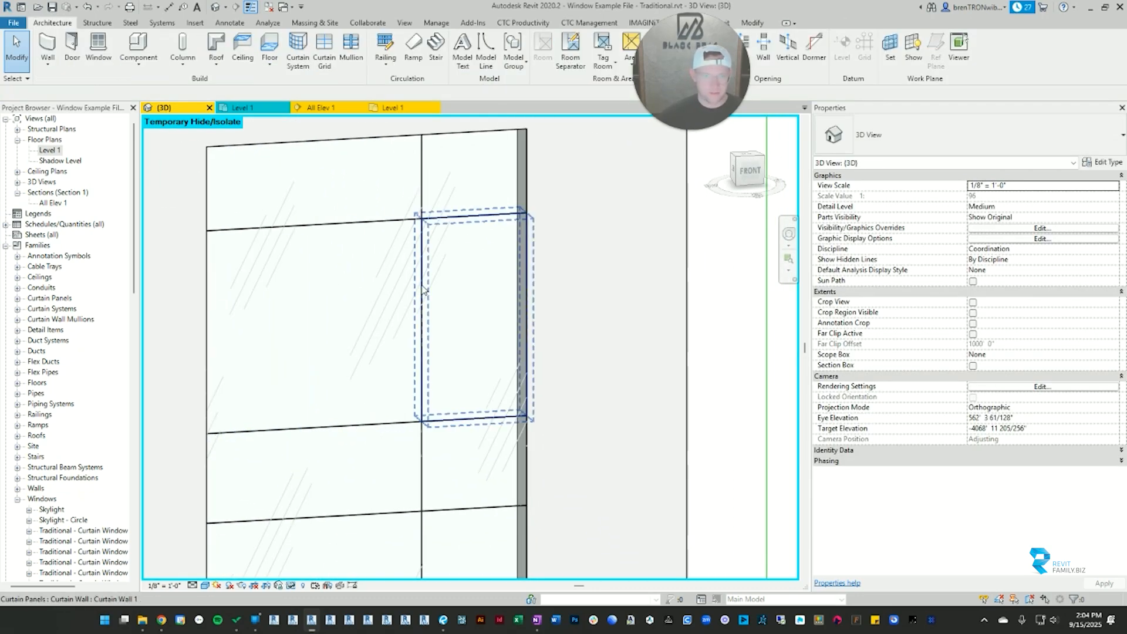
{"action": "key", "text": "Tab"}
{"action": "left_click", "coordinate": [424, 289]}
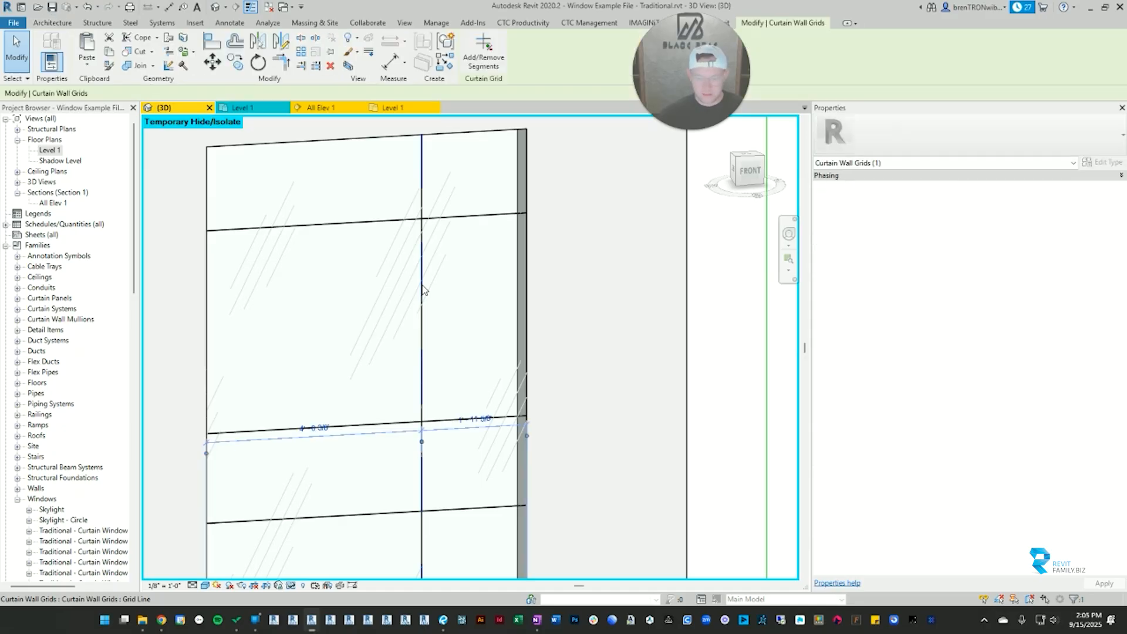
{"action": "key", "text": "Delete"}
{"action": "key", "text": "Tab"}
{"action": "key", "text": "Tab"}
{"action": "key", "text": "Tab"}
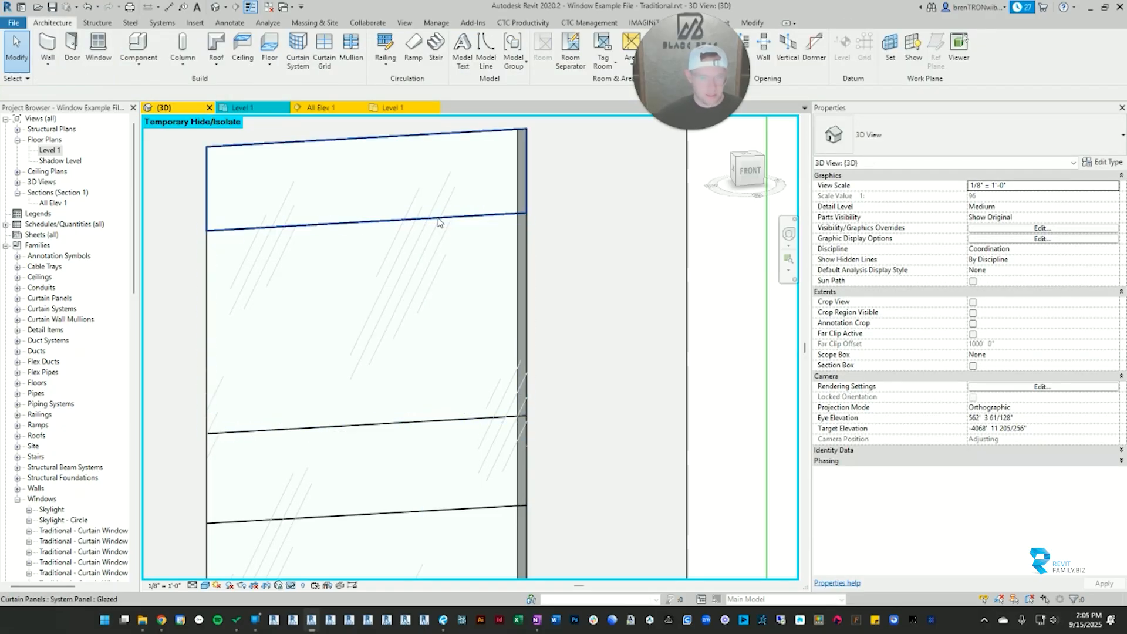
{"action": "left_click", "coordinate": [439, 222]}
{"action": "right_click", "coordinate": [440, 222]}
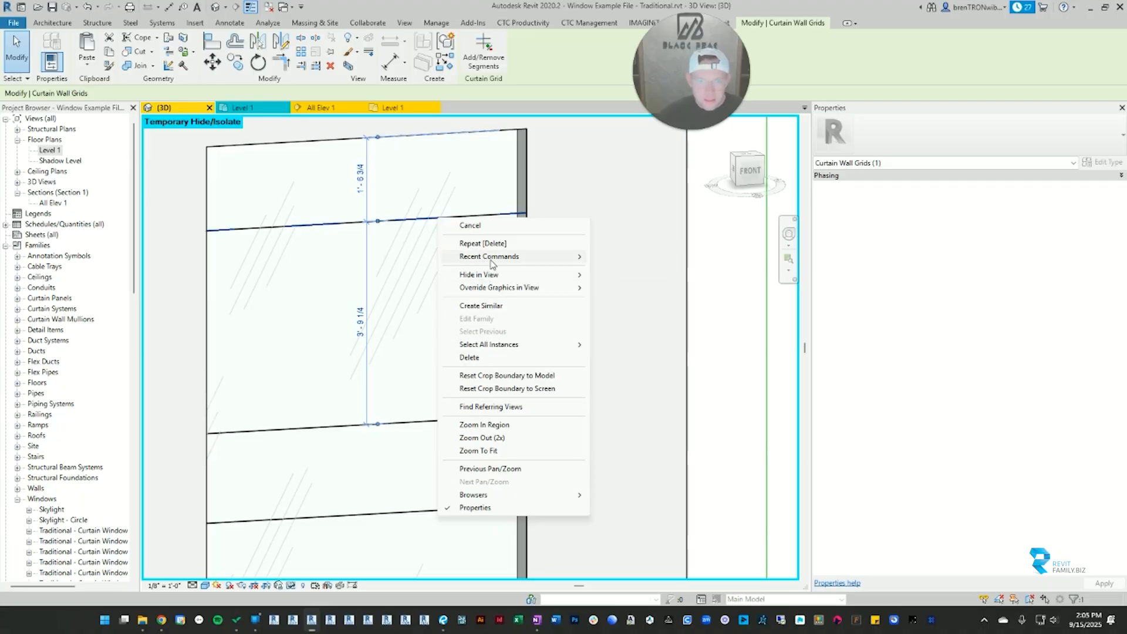
{"action": "mouse_move", "coordinate": [491, 260]}
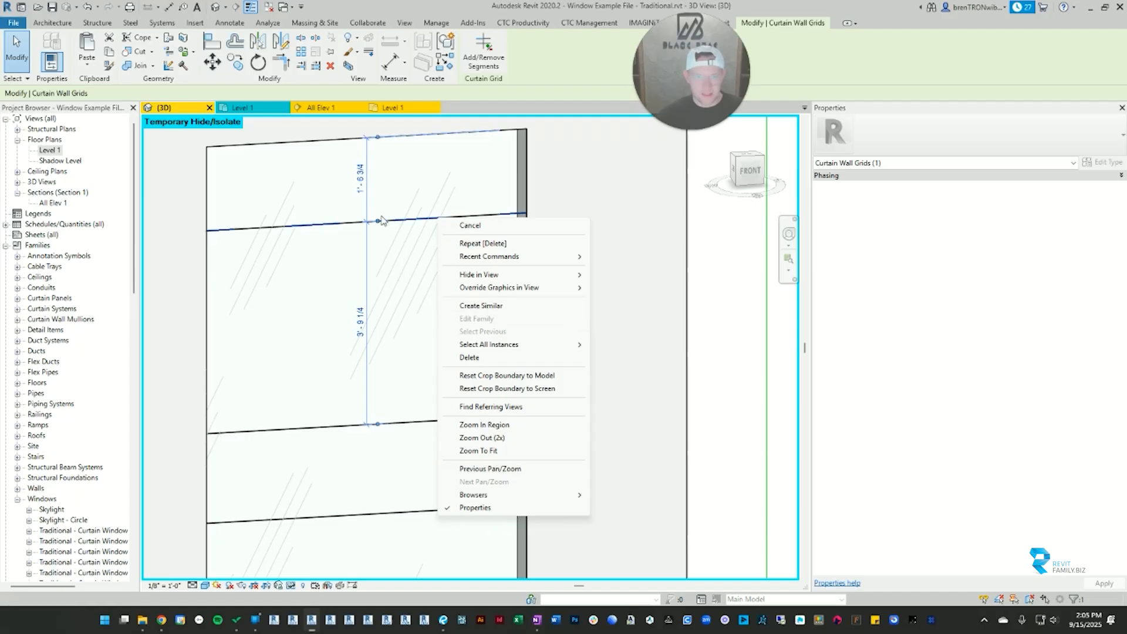
{"action": "left_click", "coordinate": [423, 189]}
Step: Select the whole example window, filter the selection to Curtain Wall Grids and delete the three horizontal grid lines
{"action": "left_click_drag", "start_coordinate": [449, 181], "coordinate": [384, 439]}
{"action": "middle_click_drag", "start_coordinate": [395, 550], "coordinate": [384, 439]}
{"action": "scroll", "coordinate": [371, 446], "scroll_direction": "down", "scroll_amount": 2}
{"action": "left_click_drag", "start_coordinate": [385, 439], "coordinate": [371, 469]}
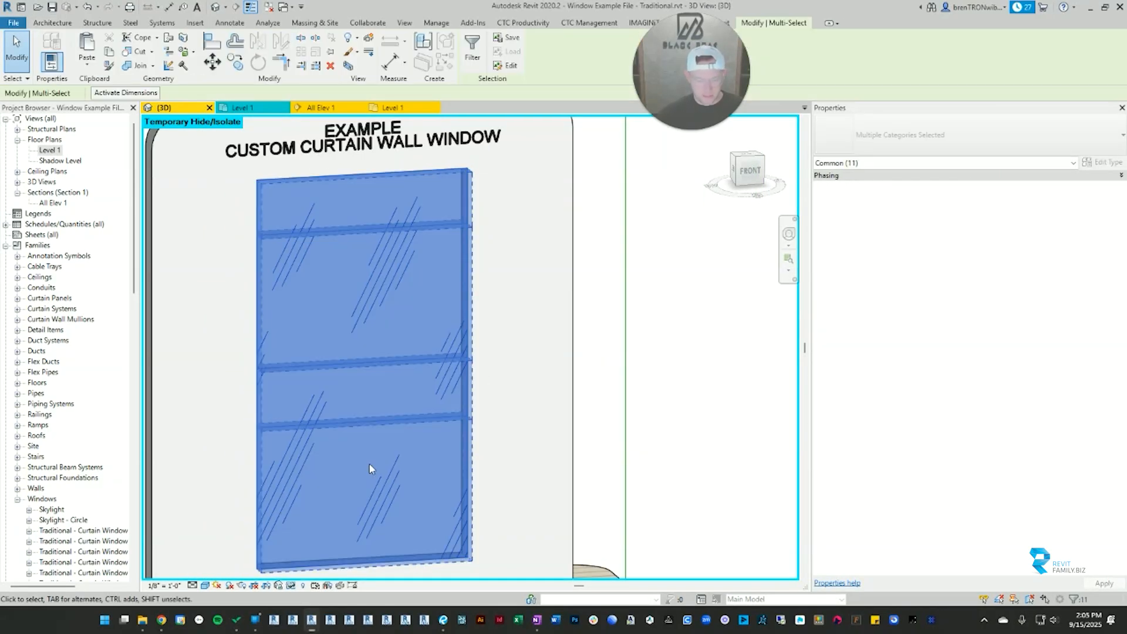
{"action": "key", "text": "f"}
{"action": "key", "text": "i"}
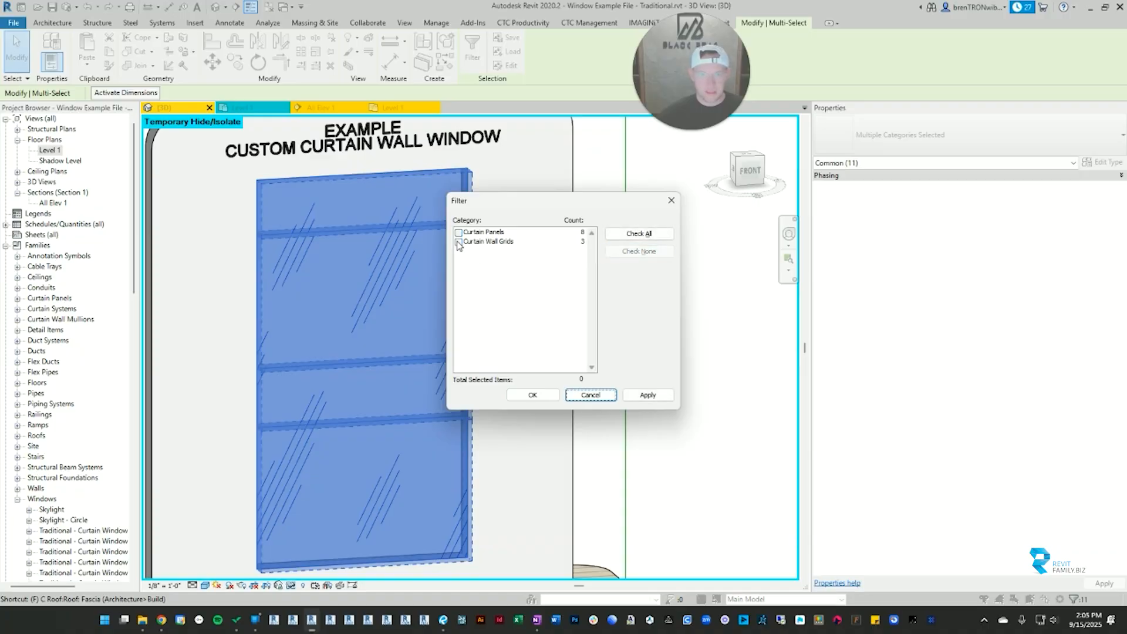
{"action": "left_click", "coordinate": [463, 244]}
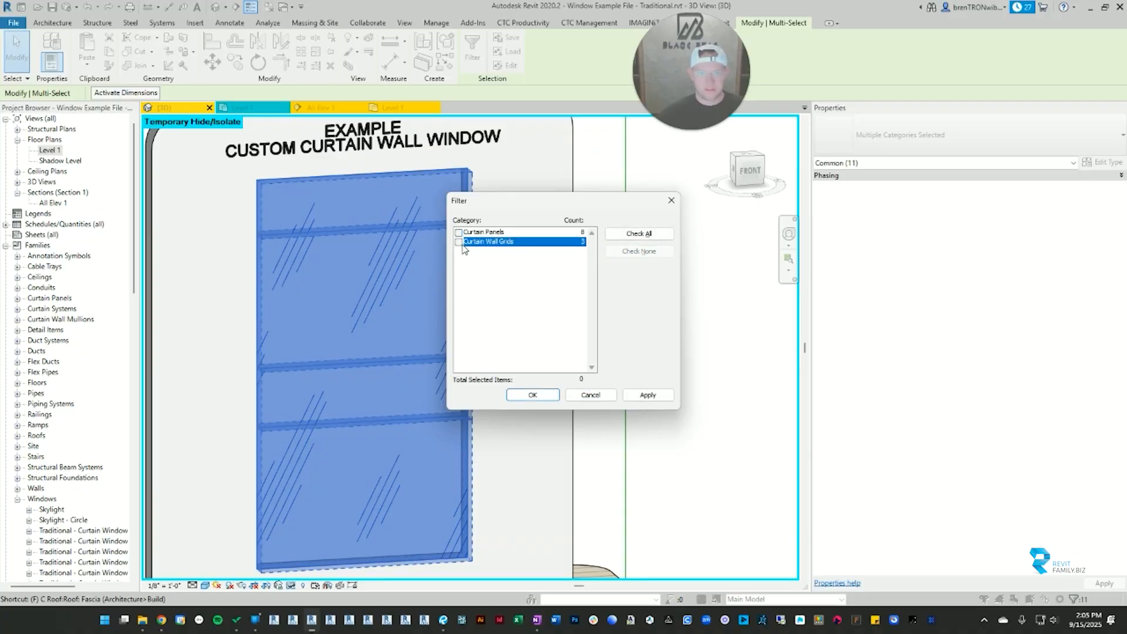
{"action": "left_click", "coordinate": [533, 394]}
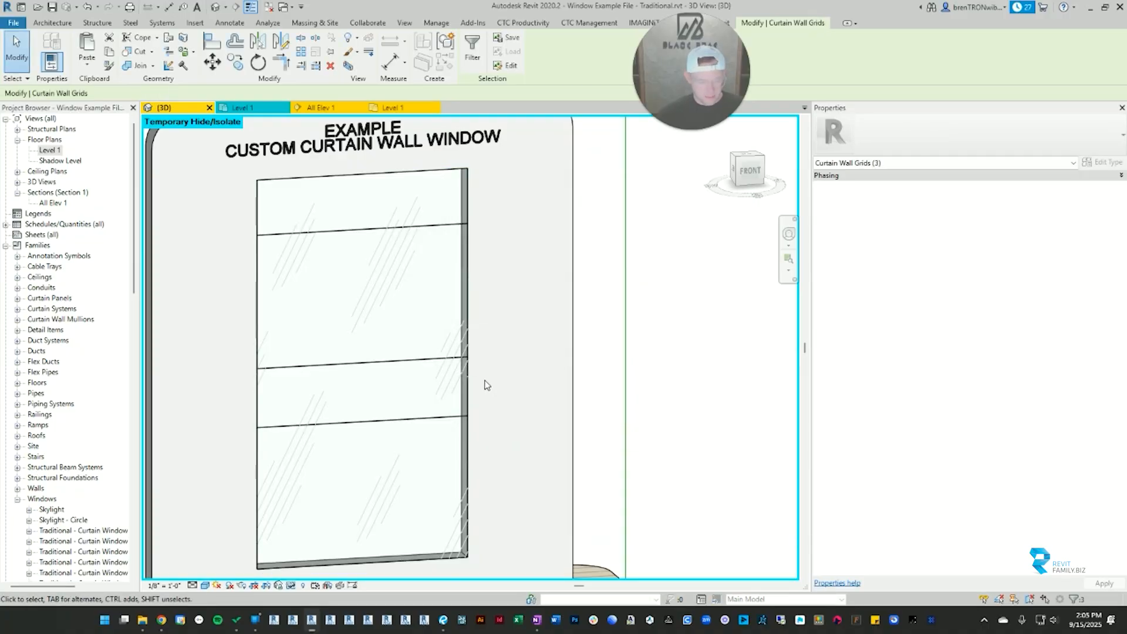
{"action": "left_click", "coordinate": [486, 382]}
{"action": "scroll", "coordinate": [499, 402], "scroll_direction": "down", "scroll_amount": 2}
{"action": "mouse_move", "coordinate": [478, 414]}
{"action": "middle_mouse_down", "text": "shift"}
{"action": "mouse_move", "coordinate": [461, 390]}
{"action": "mouse_move", "coordinate": [467, 418]}
{"action": "middle_mouse_up", "text": "shift"}
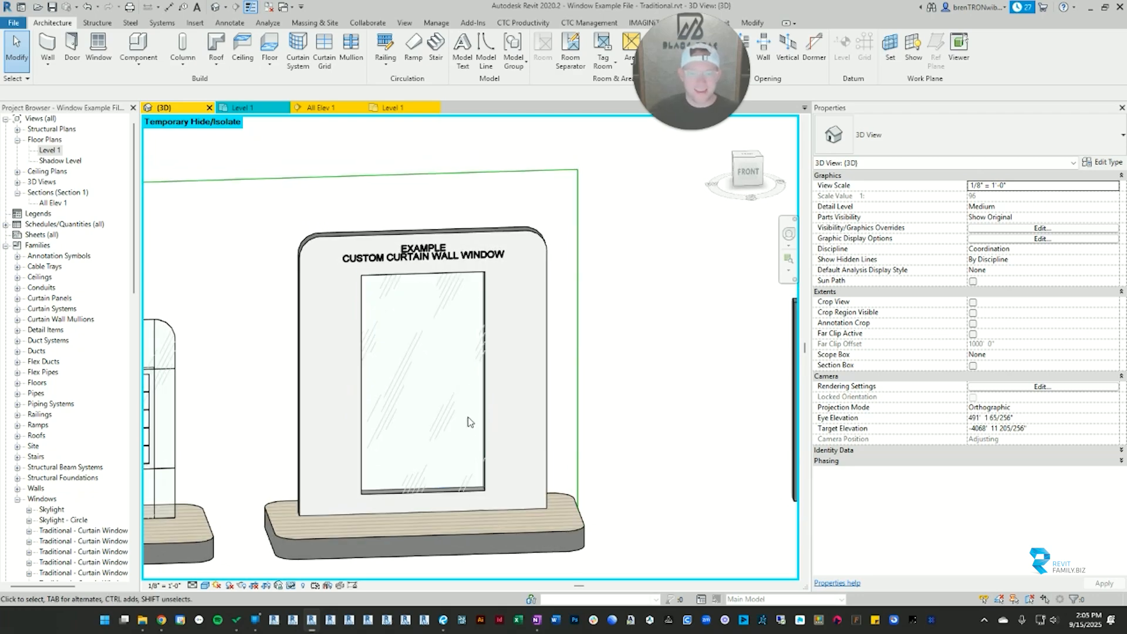
Step: Inspect the example window's undivided curtain wall, the panel nested in it and the wall around it
{"action": "scroll", "coordinate": [461, 458], "scroll_direction": "up", "scroll_amount": 2}
{"action": "middle_click_drag", "start_coordinate": [457, 350], "coordinate": [460, 409], "text": "shift"}
{"action": "scroll", "coordinate": [485, 525], "scroll_direction": "up", "scroll_amount": 3}
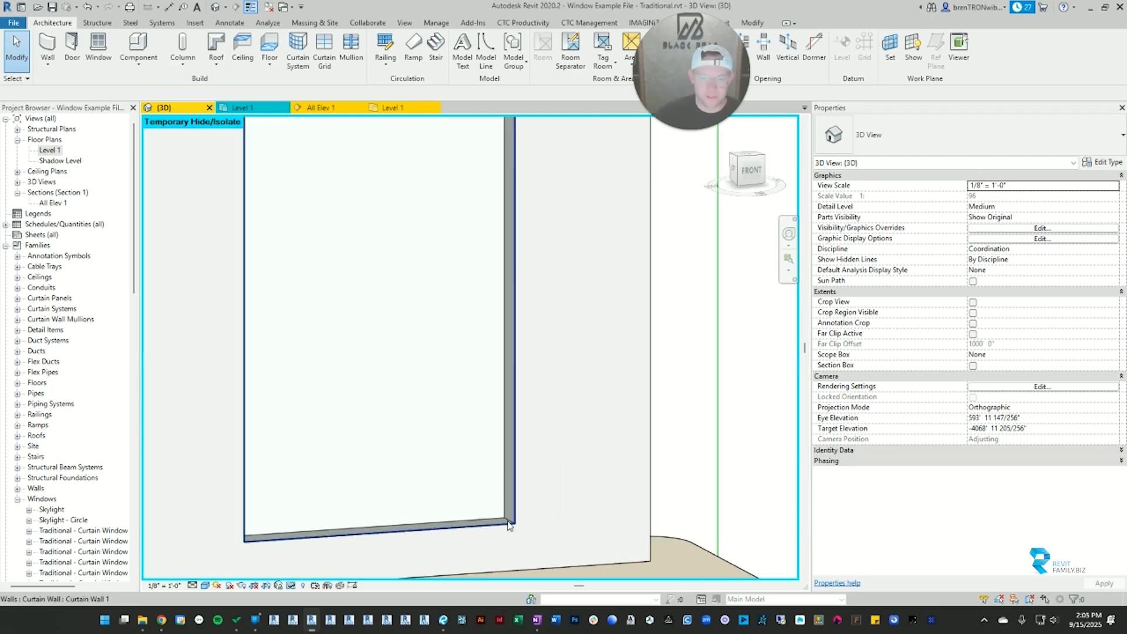
{"action": "left_click", "coordinate": [485, 527]}
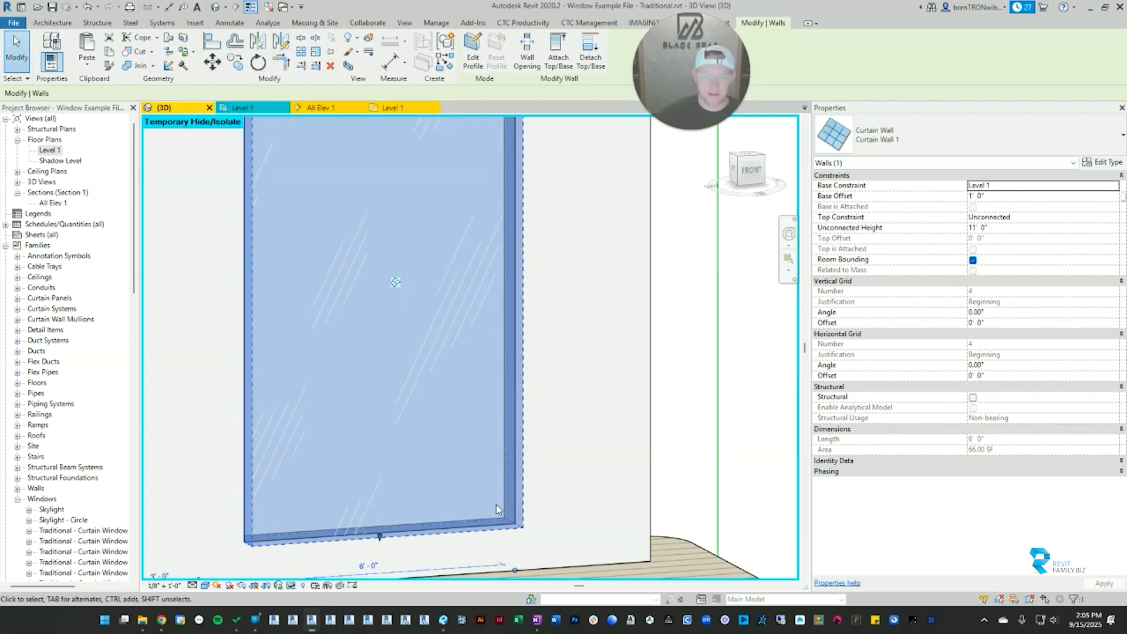
{"action": "scroll", "coordinate": [496, 505], "scroll_direction": "down", "scroll_amount": 2}
{"action": "scroll", "coordinate": [344, 225], "scroll_direction": "up", "scroll_amount": 3}
{"action": "scroll", "coordinate": [699, 227], "scroll_direction": "down", "scroll_amount": 3}
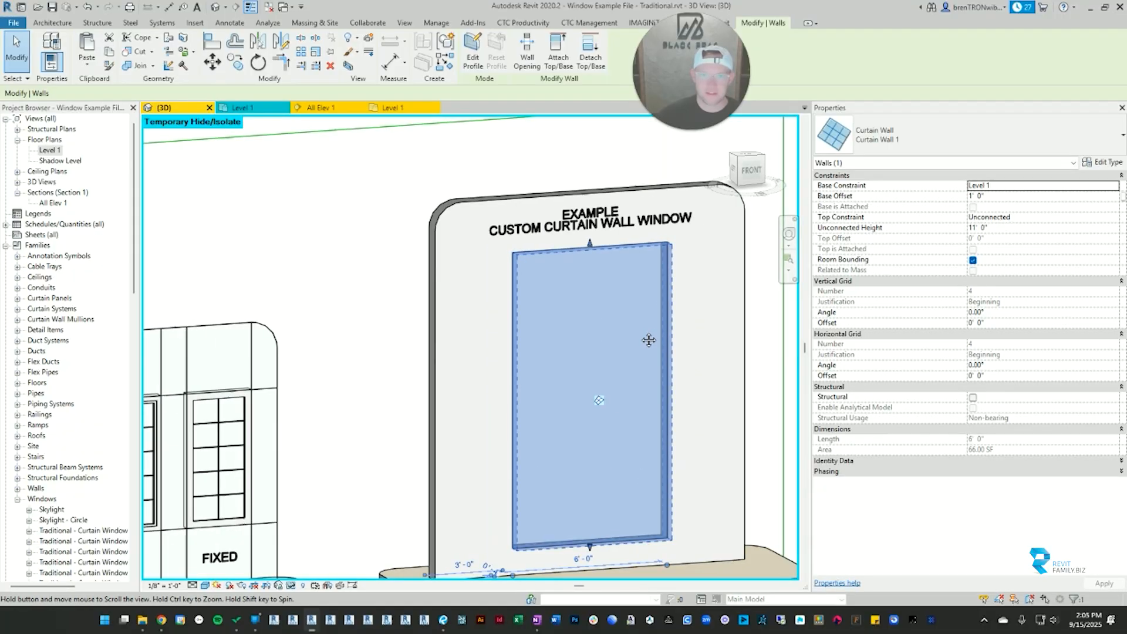
{"action": "left_click", "coordinate": [396, 206]}
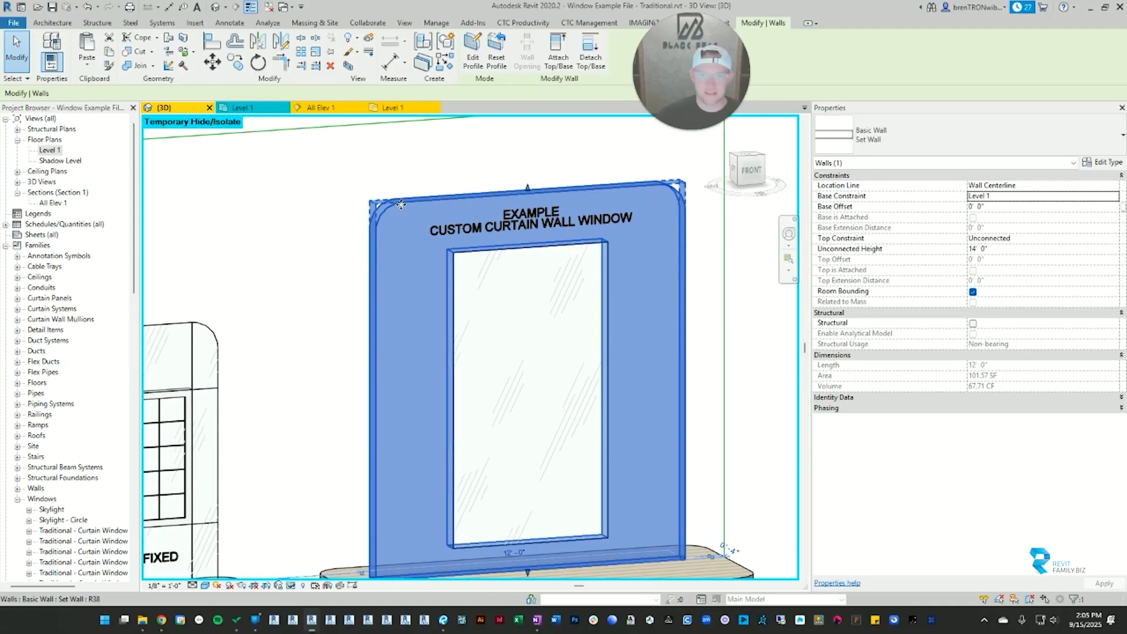
{"action": "left_click", "coordinate": [436, 171]}
{"action": "left_click", "coordinate": [456, 199]}
{"action": "left_click", "coordinate": [358, 187]}
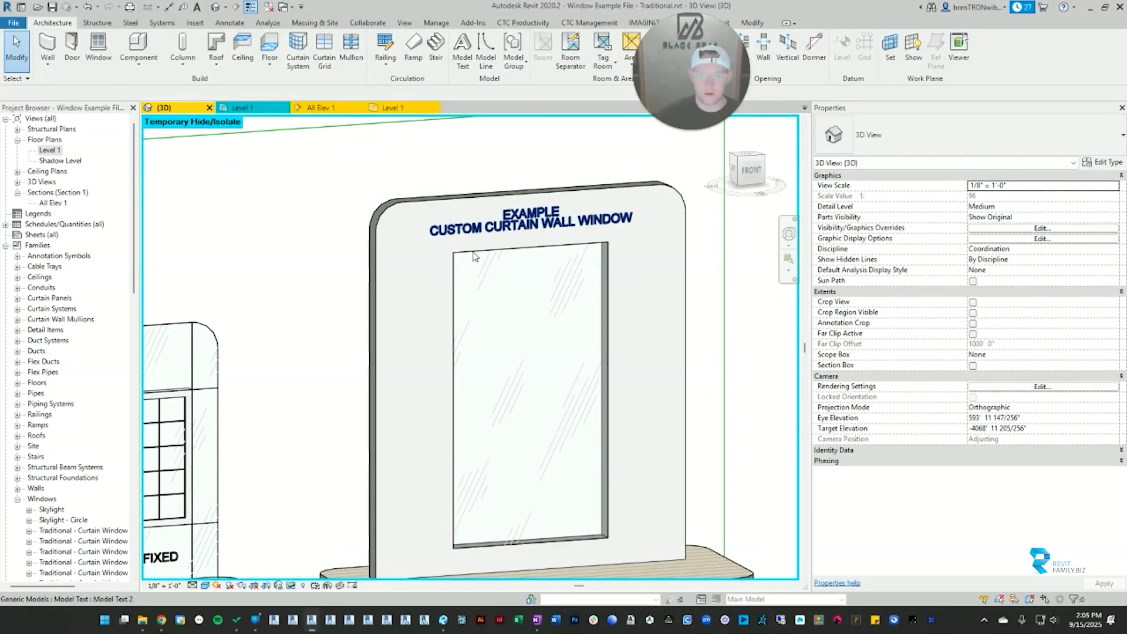
{"action": "scroll", "coordinate": [559, 359], "scroll_direction": "up", "scroll_amount": 3}
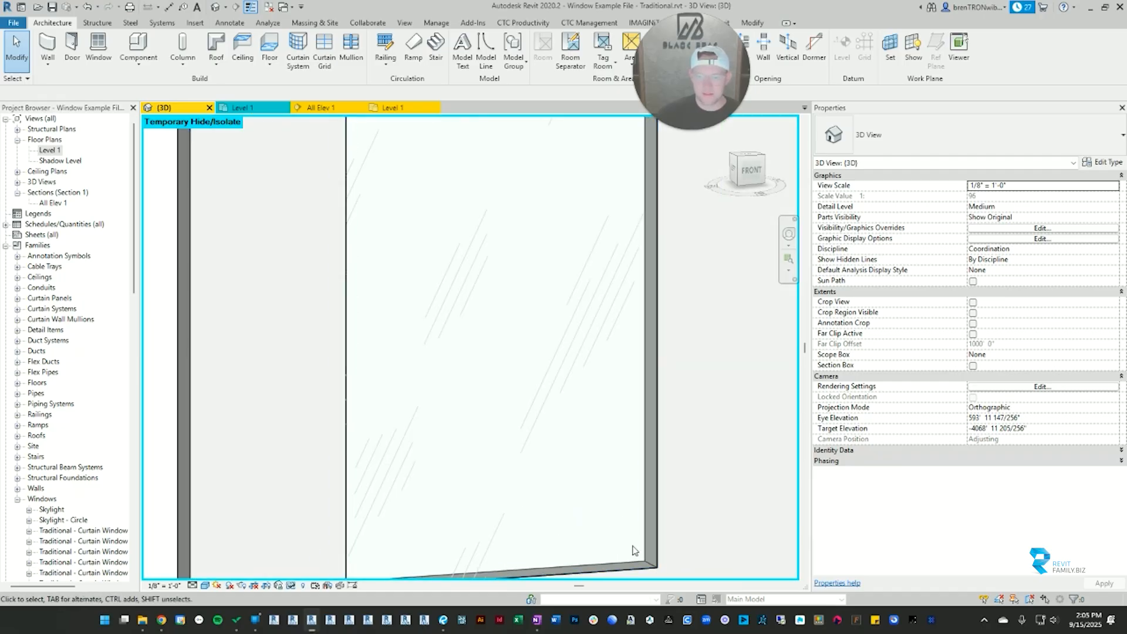
{"action": "scroll", "coordinate": [593, 487], "scroll_direction": "down", "scroll_amount": 2}
{"action": "left_click", "coordinate": [589, 470]}
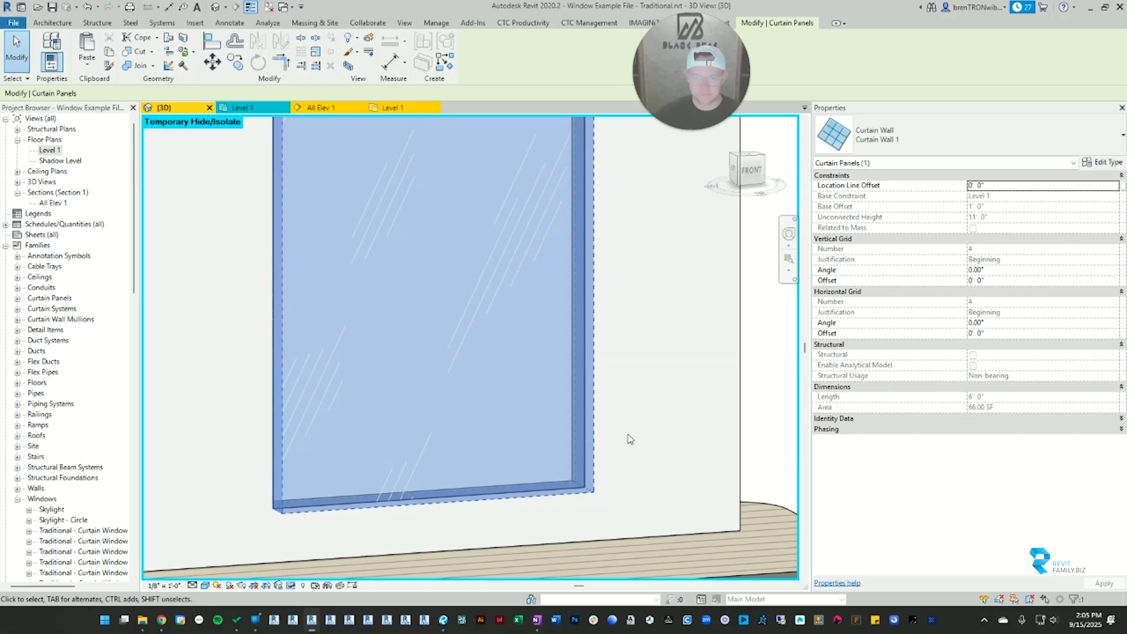
{"action": "scroll", "coordinate": [610, 437], "scroll_direction": "down", "scroll_amount": 3}
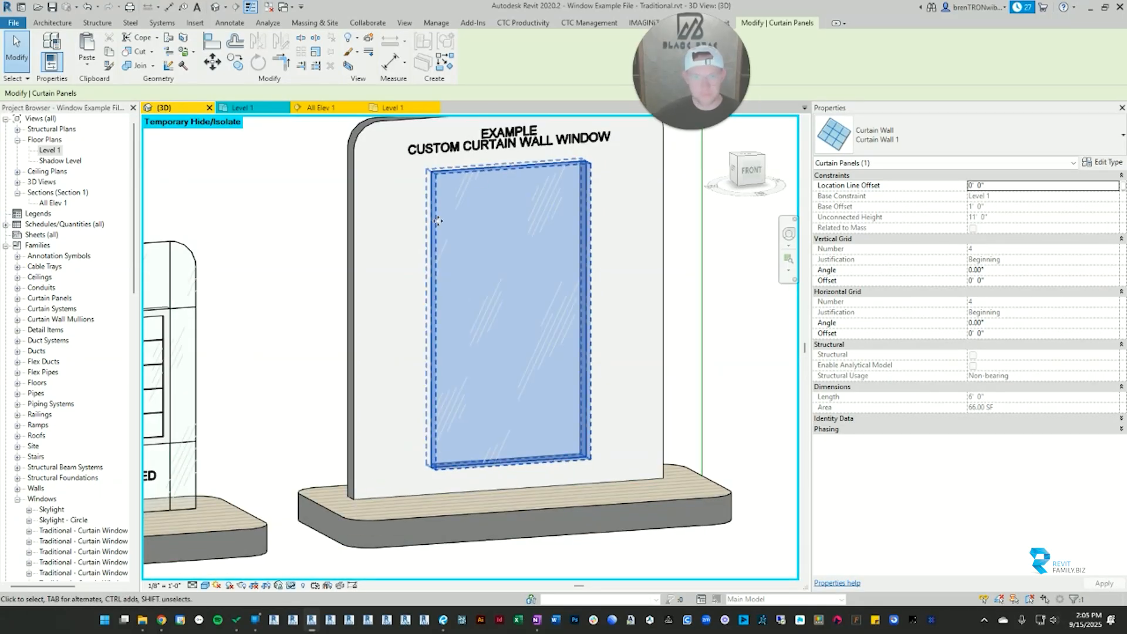
Step: Delete the remaining curtain wall from the example window's opening
{"action": "key", "text": "Escape"}
{"action": "left_click", "coordinate": [444, 179]}
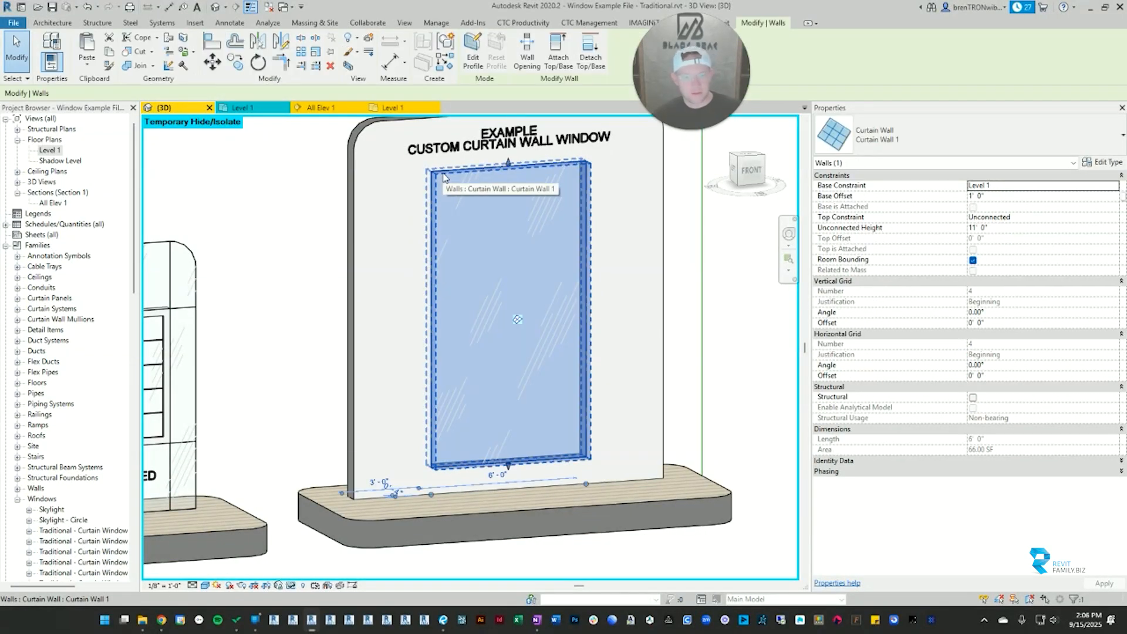
{"action": "key", "text": "Escape"}
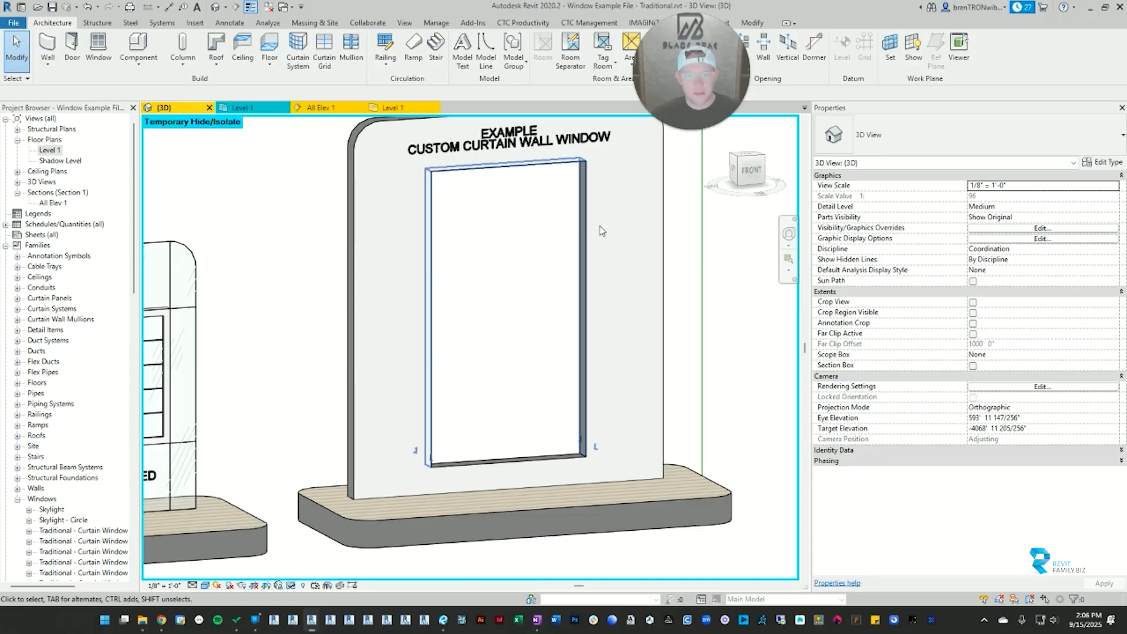
{"action": "middle_click_drag", "start_coordinate": [531, 239], "coordinate": [629, 286], "text": "shift"}
{"action": "scroll", "coordinate": [622, 294], "scroll_direction": "down", "scroll_amount": 3}
{"action": "middle_click_drag", "start_coordinate": [599, 369], "coordinate": [453, 382], "text": "shift"}
{"action": "scroll", "coordinate": [565, 393], "scroll_direction": "up", "scroll_amount": 3}
{"action": "scroll", "coordinate": [538, 403], "scroll_direction": "down", "scroll_amount": 2}
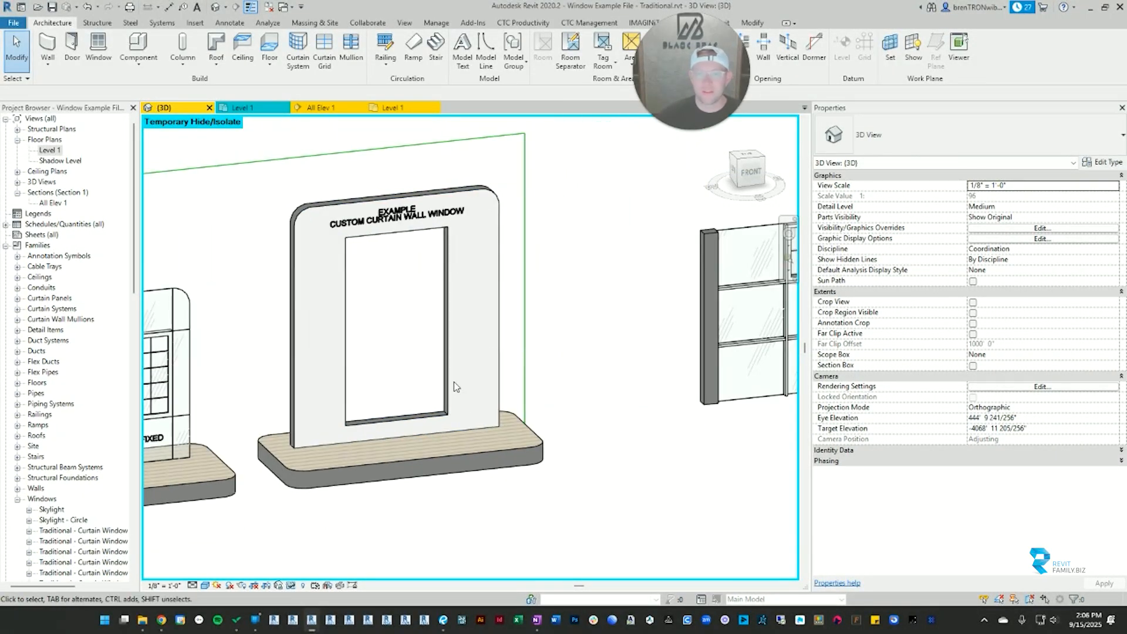
Step: Inspect the opening family that remains in the example wall and its properties
{"action": "scroll", "coordinate": [440, 246], "scroll_direction": "up", "scroll_amount": 5}
{"action": "left_click", "coordinate": [452, 267]}
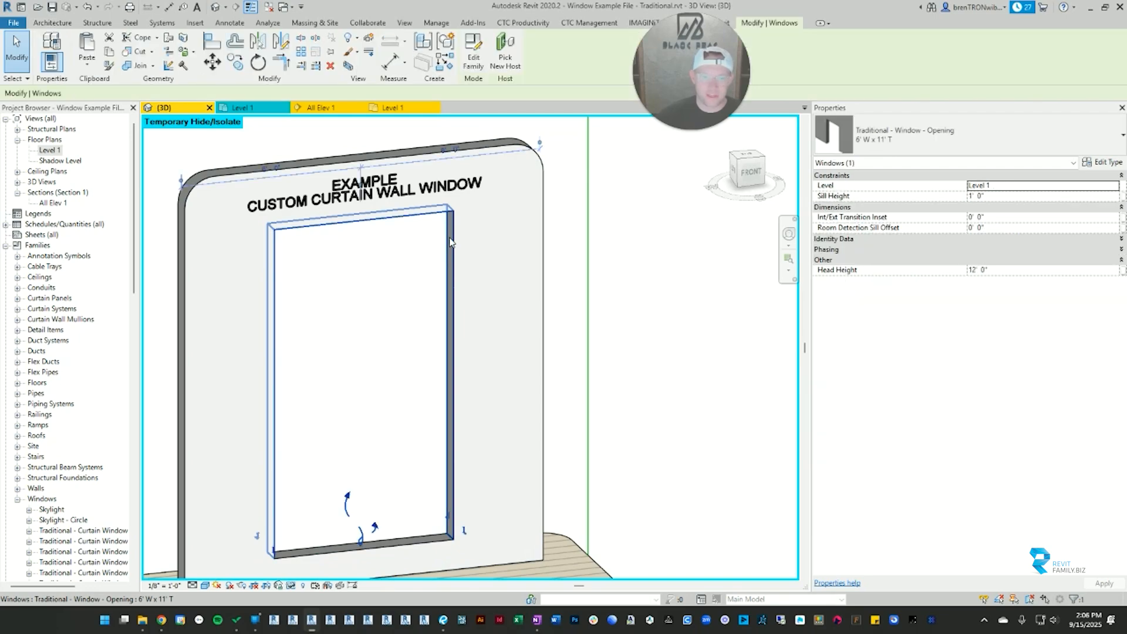
{"action": "left_click", "coordinate": [470, 268]}
{"action": "left_click", "coordinate": [416, 220]}
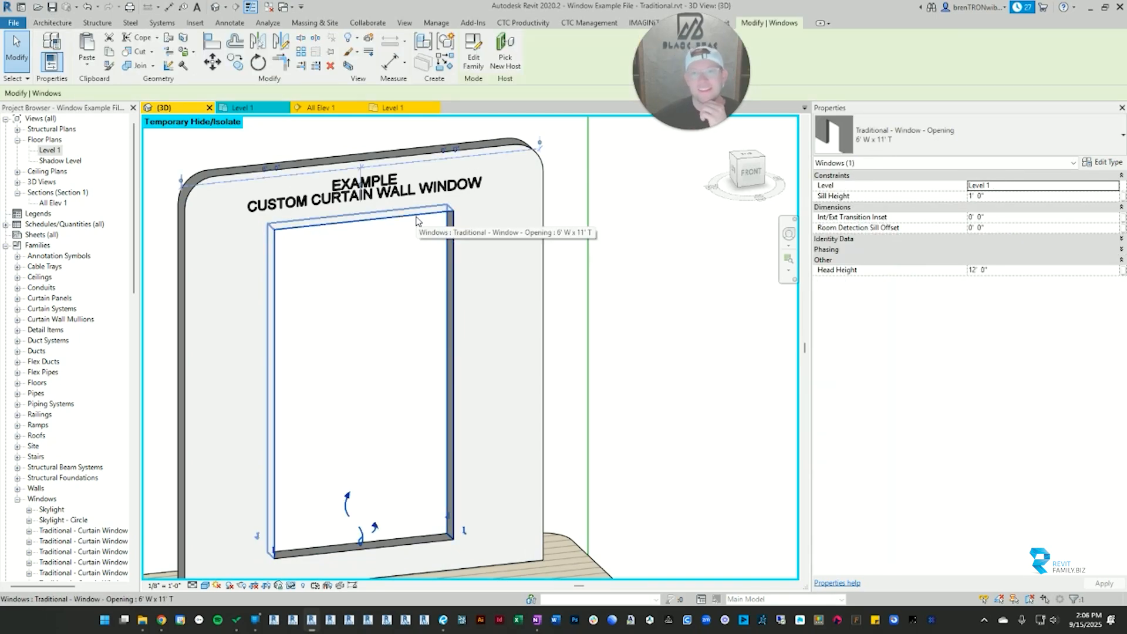
{"action": "scroll", "coordinate": [365, 380], "scroll_direction": "down", "scroll_amount": 3}
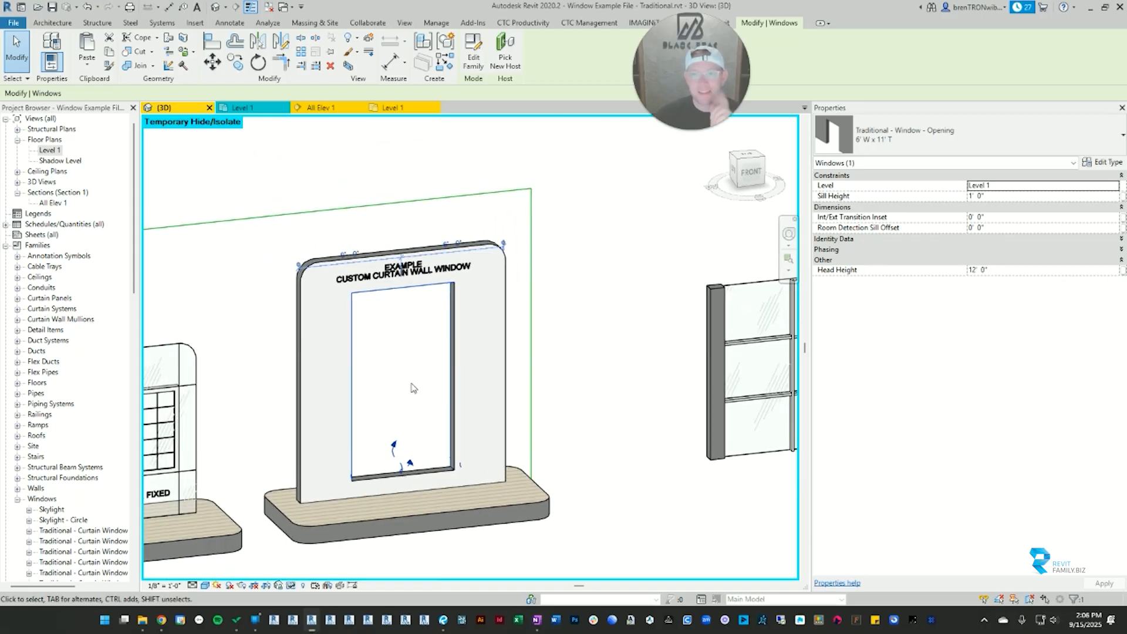
{"action": "left_click", "coordinate": [607, 386]}
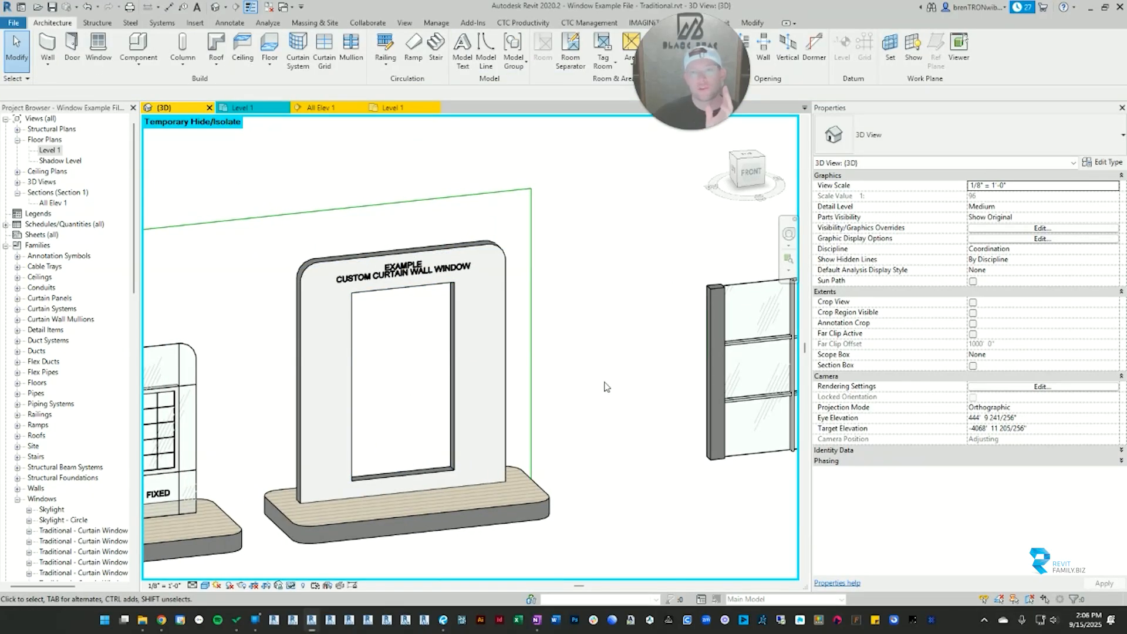
Step: Inspect the separate curtain wall and the gray wall it is embedded in
{"action": "scroll", "coordinate": [502, 444], "scroll_direction": "down", "scroll_amount": 3}
{"action": "middle_click_drag", "start_coordinate": [769, 405], "coordinate": [505, 381]}
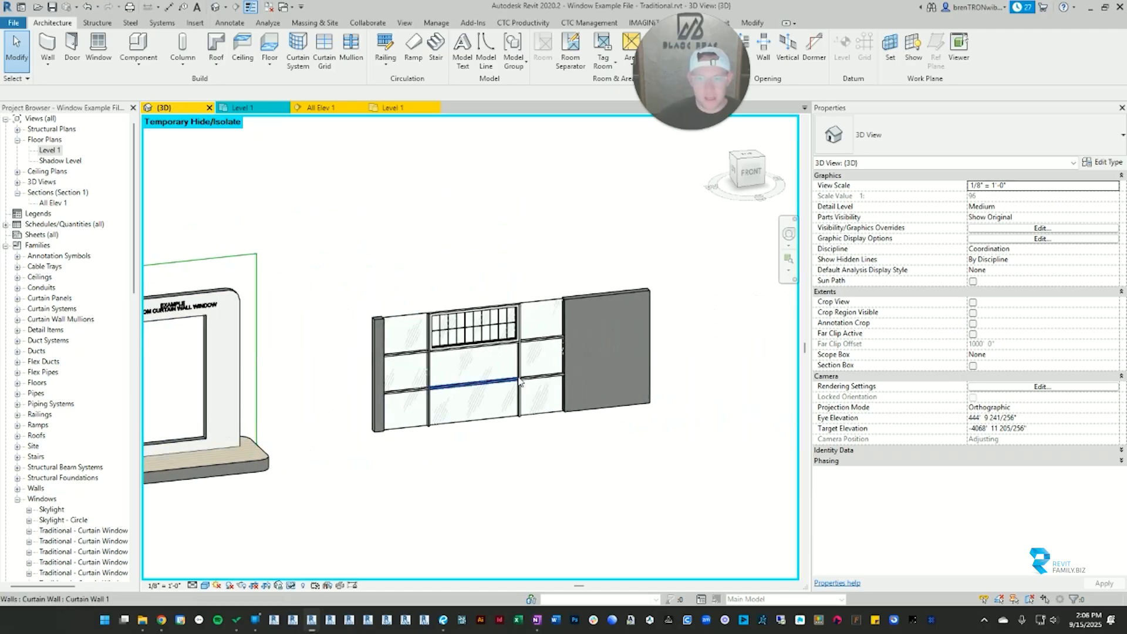
{"action": "scroll", "coordinate": [586, 352], "scroll_direction": "up", "scroll_amount": 4}
{"action": "left_click", "coordinate": [534, 258]}
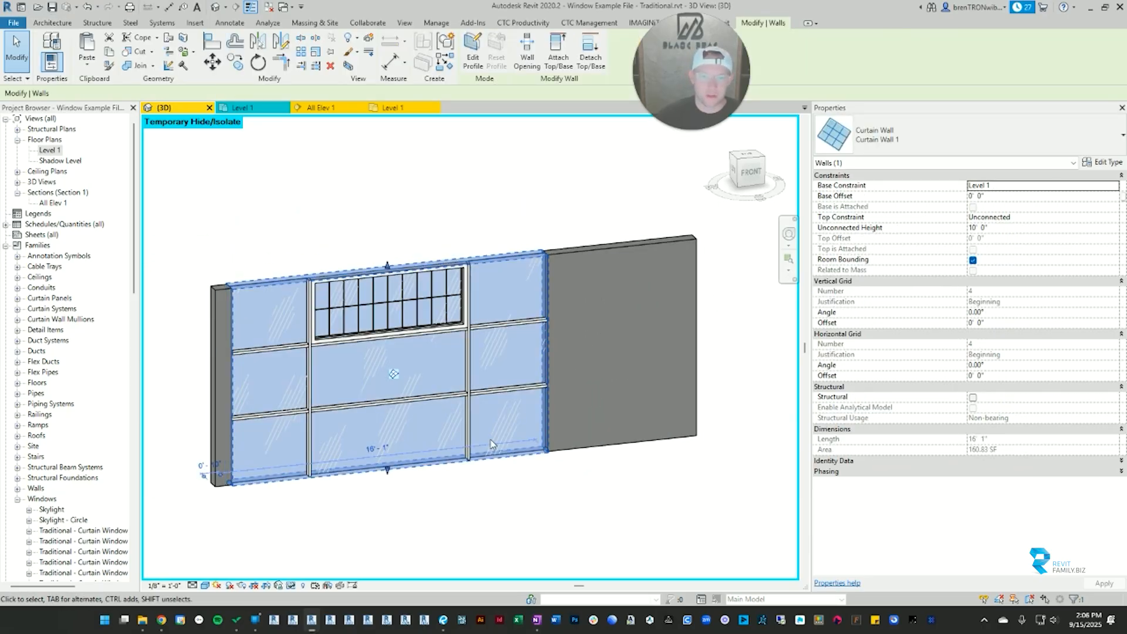
{"action": "left_click", "coordinate": [629, 245]}
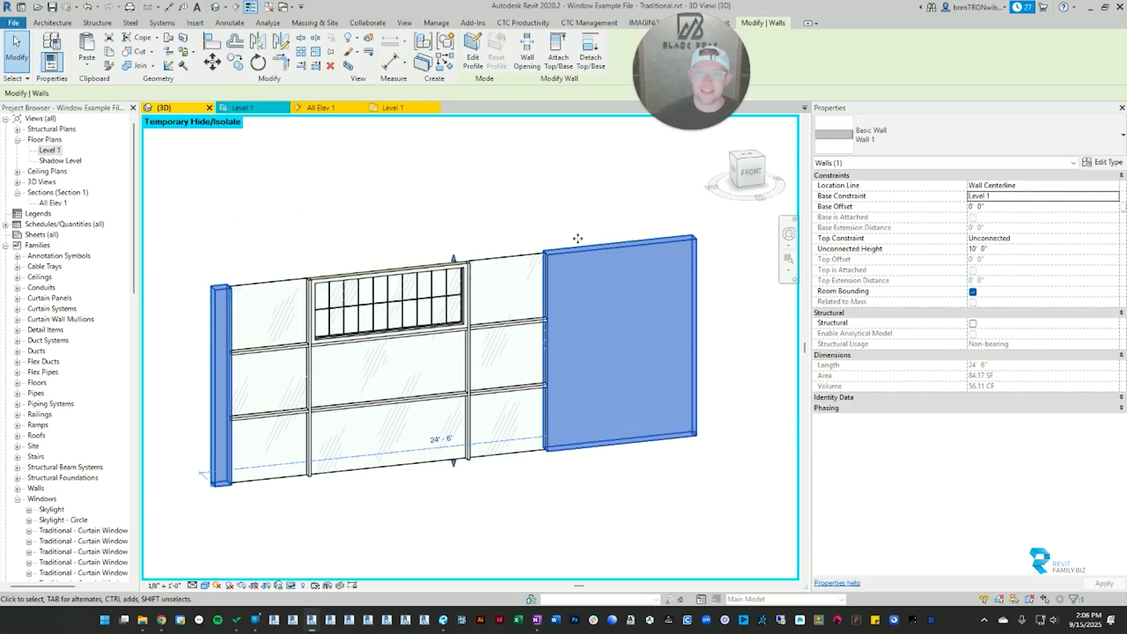
Step: Turn off Automatically Embed in the type properties of Curtain Wall 1 and check the existing curtain wall
{"action": "left_click", "coordinate": [501, 261]}
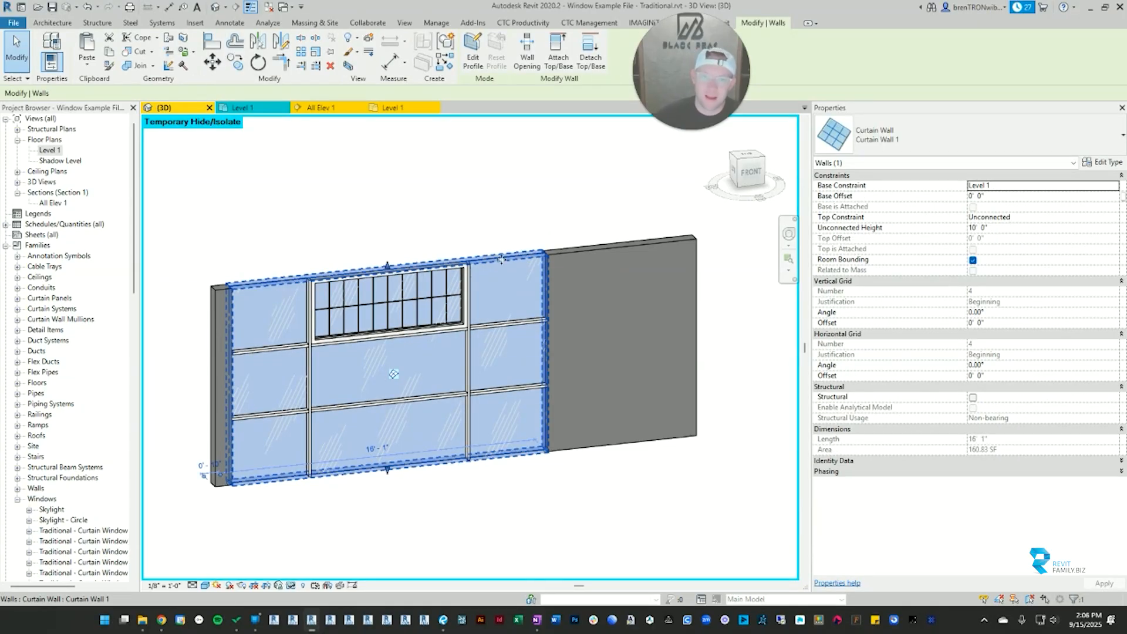
{"action": "left_click", "coordinate": [1101, 161]}
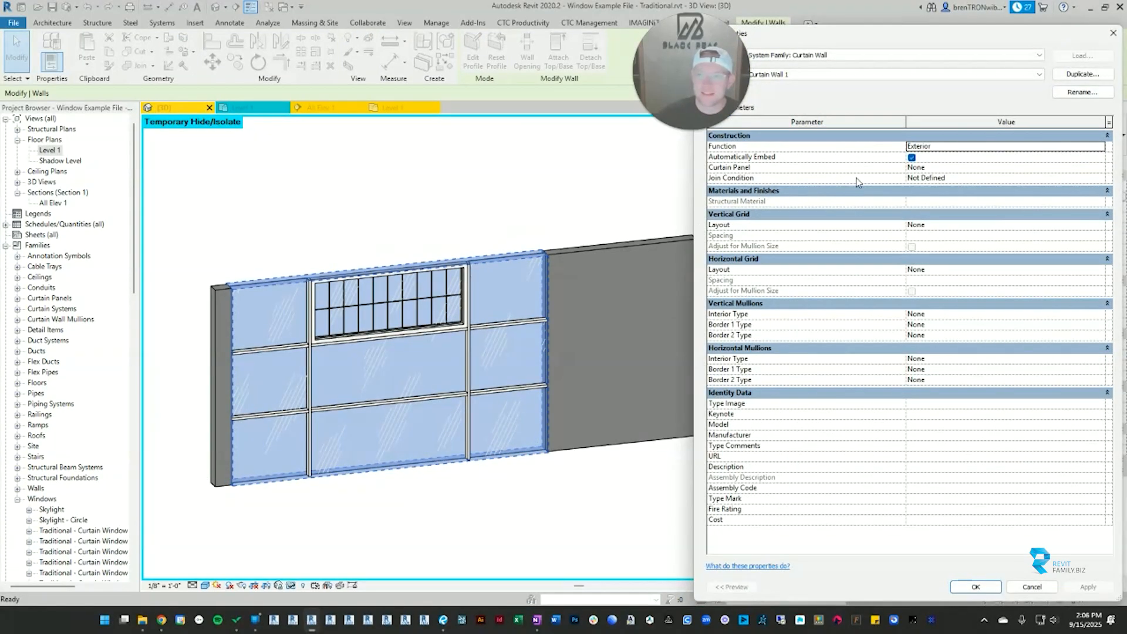
{"action": "left_click", "coordinate": [910, 158]}
{"action": "left_click", "coordinate": [975, 586]}
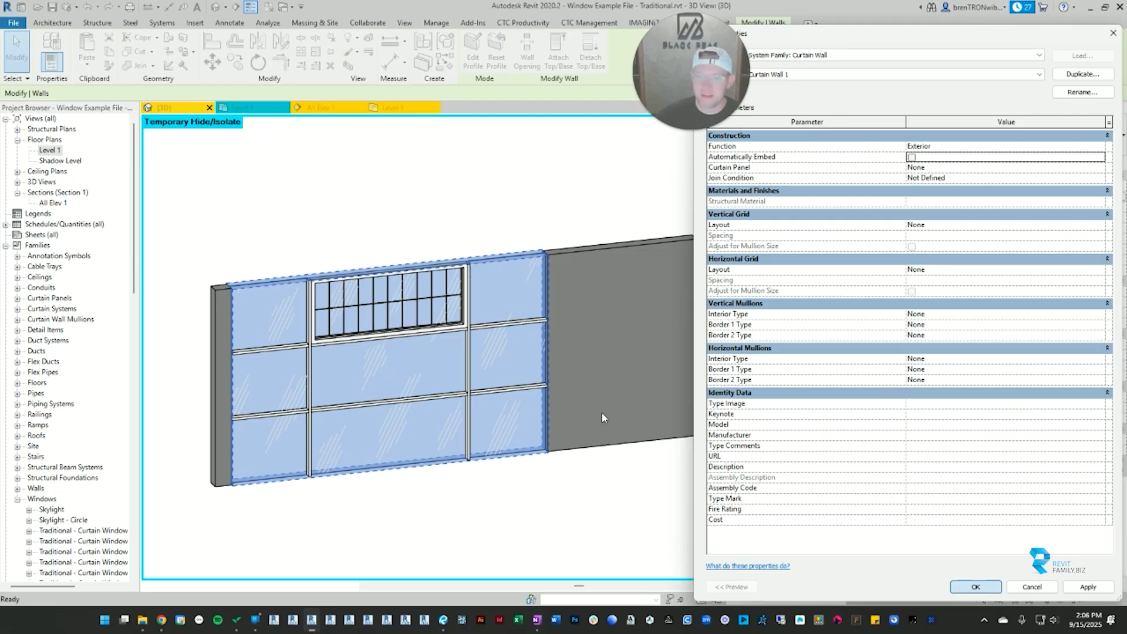
{"action": "left_click", "coordinate": [496, 178]}
{"action": "left_click", "coordinate": [515, 264]}
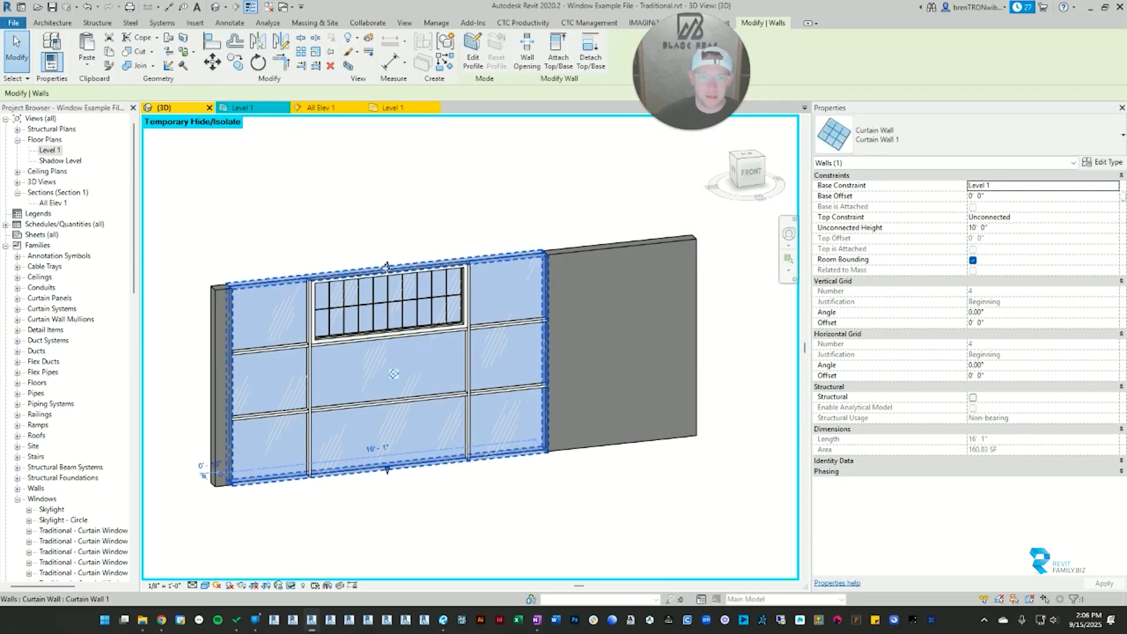
{"action": "left_click", "coordinate": [515, 235]}
{"action": "scroll", "coordinate": [574, 300], "scroll_direction": "down", "scroll_amount": 2}
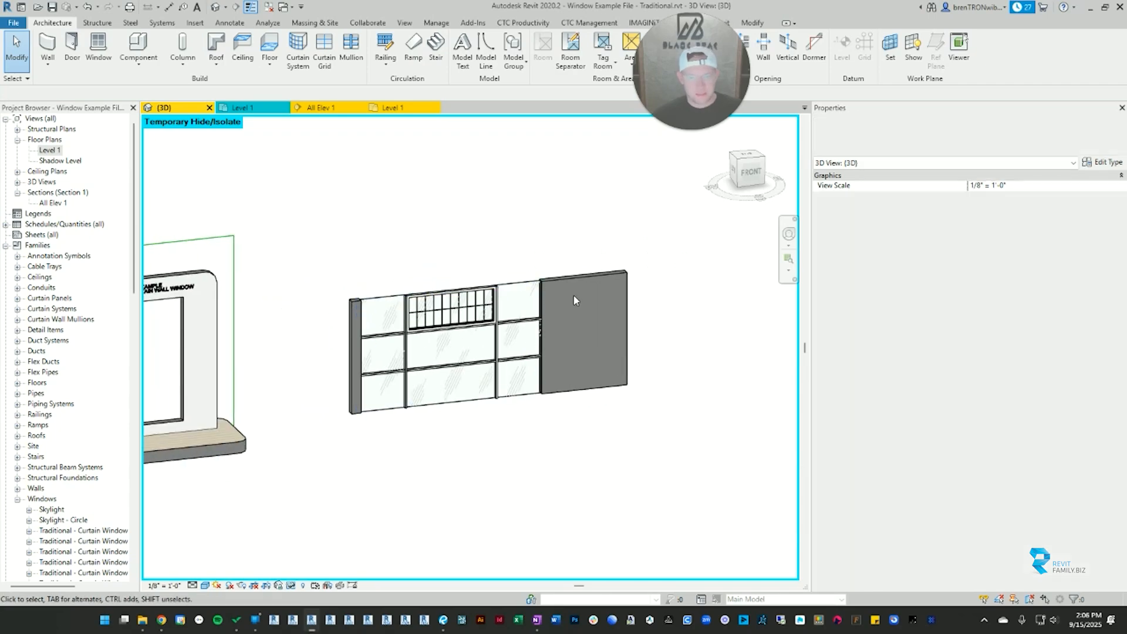
Step: Delete the curtain wall embedded in the gray wall, working in the Level 1 floor plan
{"action": "left_click", "coordinate": [391, 109]}
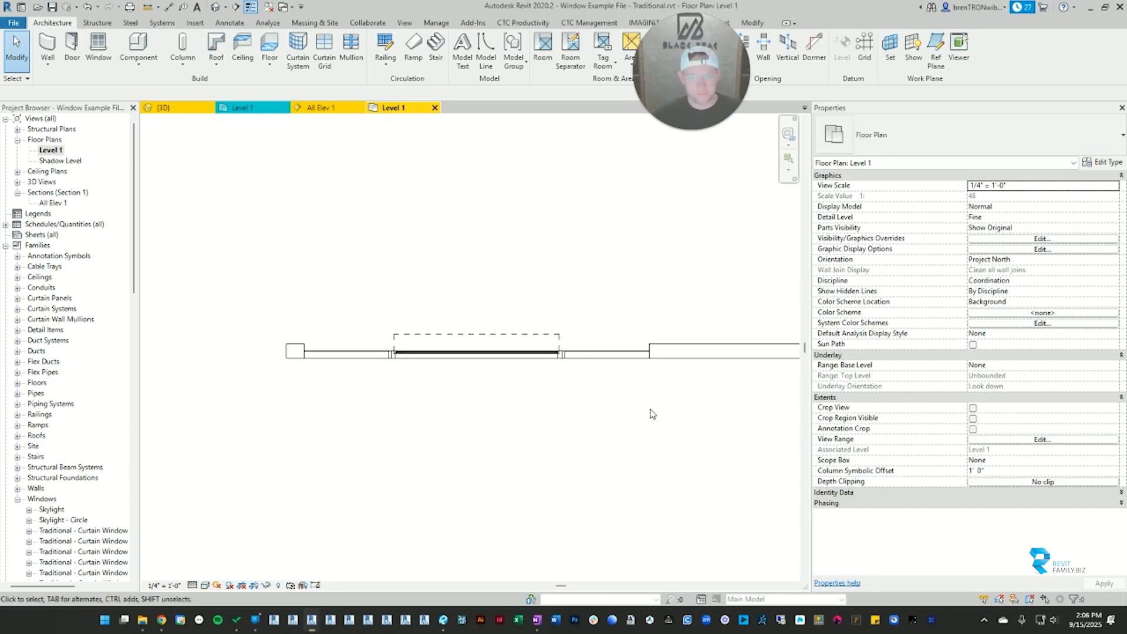
{"action": "left_click", "coordinate": [543, 367]}
{"action": "key", "text": "Escape"}
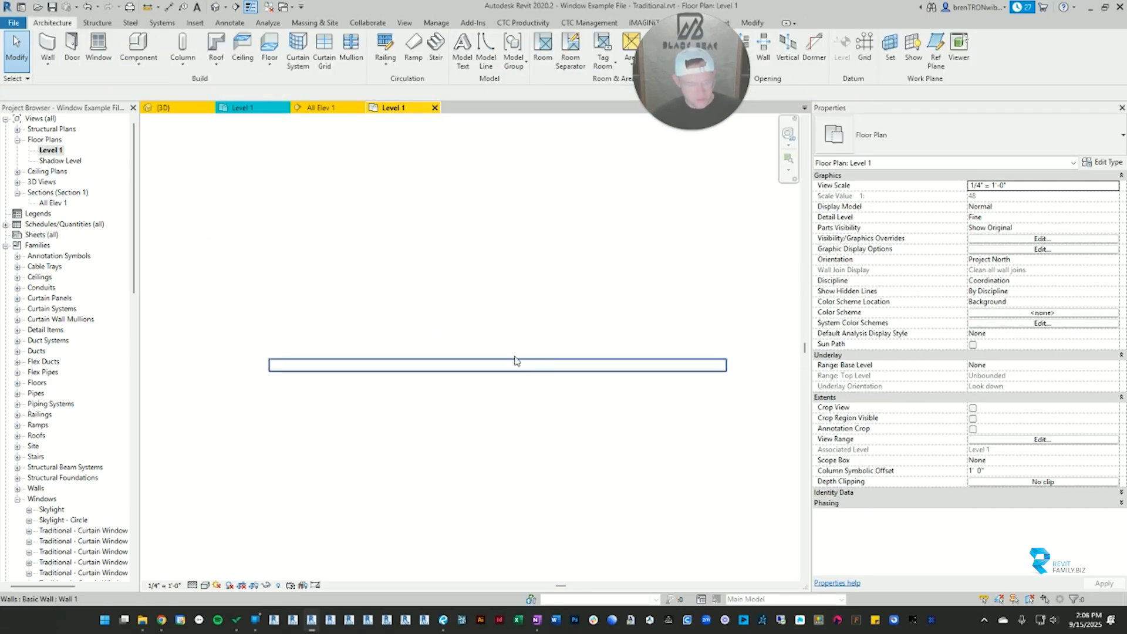
Step: Draw a straight Curtain Wall 1 segment within the plain wall, from near its west end to about its midpoint
{"action": "key", "text": "w"}
{"action": "key", "text": "a"}
{"action": "left_click", "coordinate": [960, 143]}
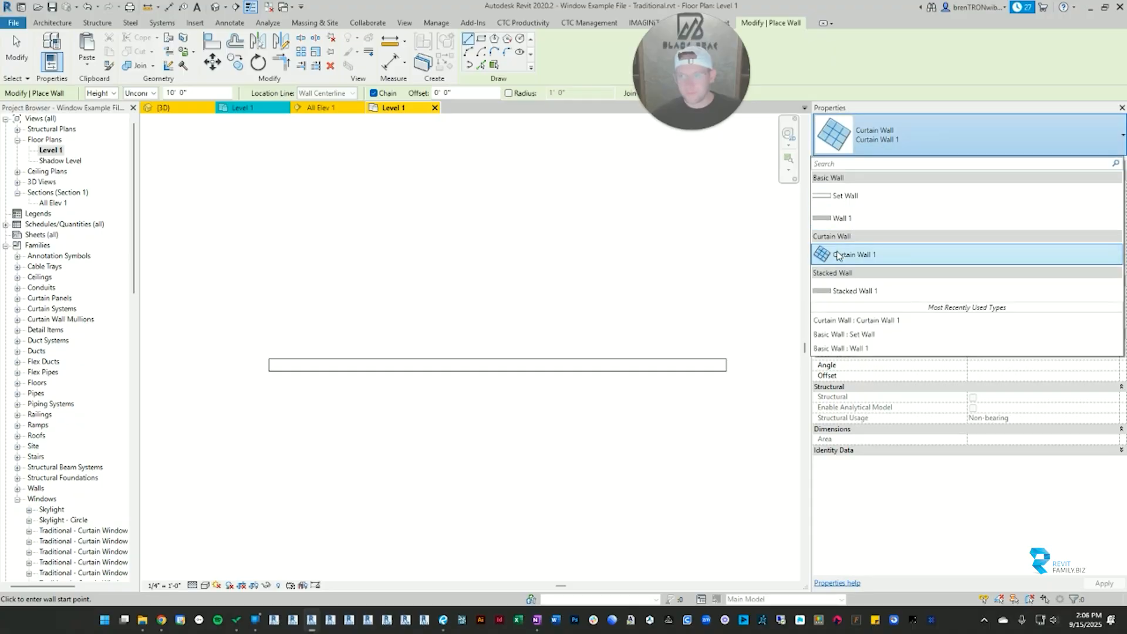
{"action": "left_click", "coordinate": [326, 364]}
{"action": "left_click", "coordinate": [501, 359]}
{"action": "key", "text": "Escape"}
{"action": "key", "text": "Escape"}
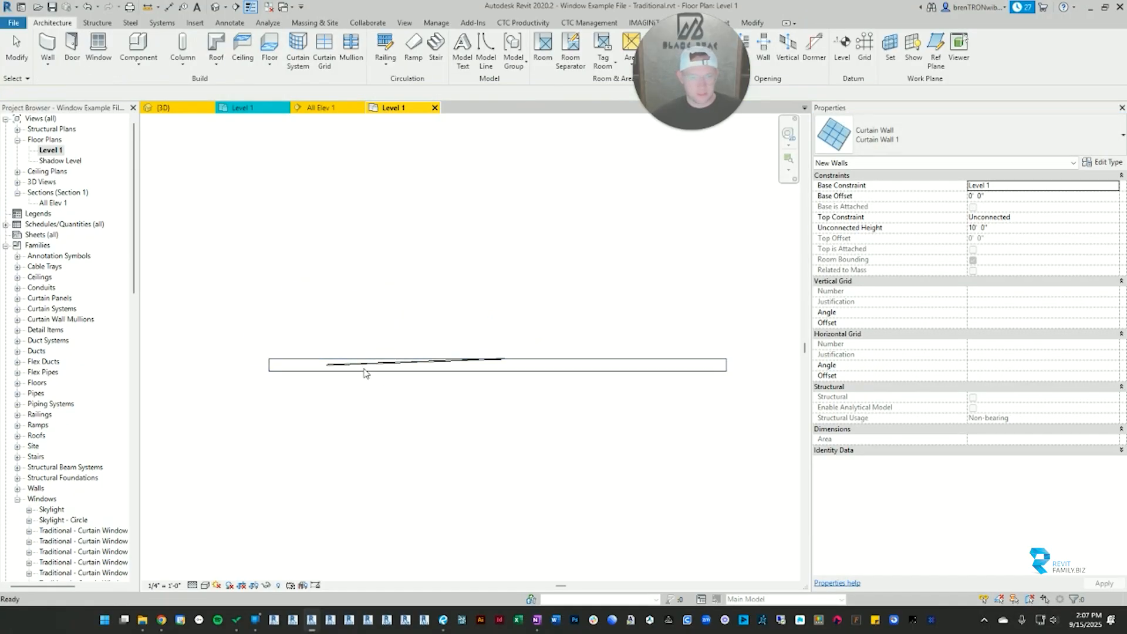
Step: Move the east end of the new curtain wall onto the host wall's centerline
{"action": "scroll", "coordinate": [362, 372], "scroll_direction": "up", "scroll_amount": 2}
{"action": "left_click", "coordinate": [363, 363]}
{"action": "scroll", "coordinate": [633, 356], "scroll_direction": "up", "scroll_amount": 2}
{"action": "left_click_drag", "start_coordinate": [594, 349], "coordinate": [595, 367]}
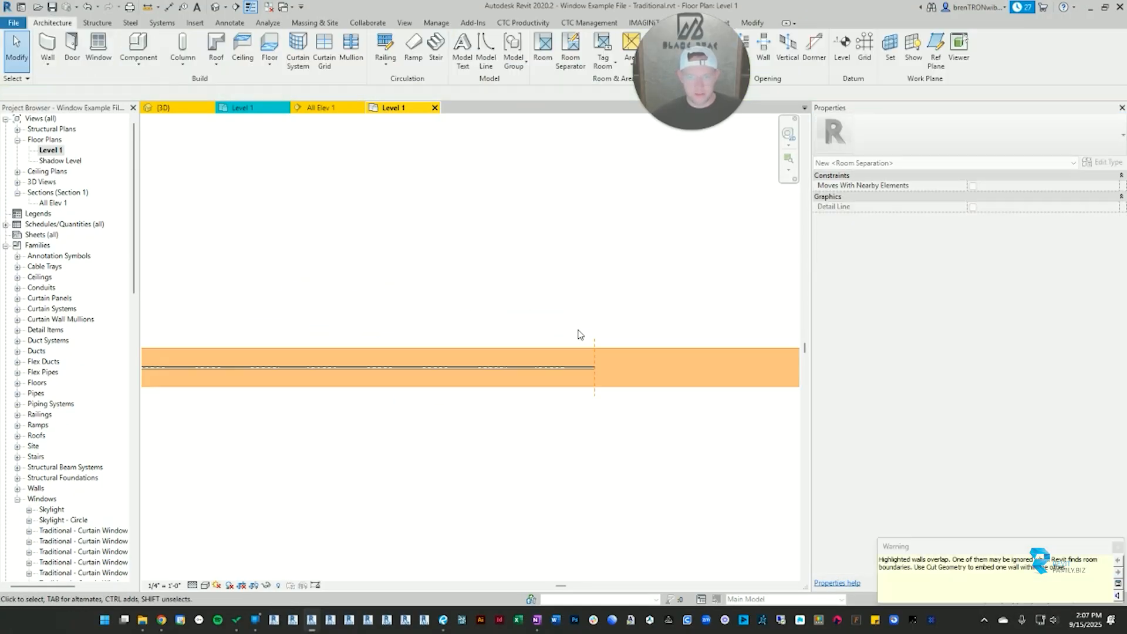
{"action": "left_click", "coordinate": [536, 306]}
Step: Inspect in the 3D view how the new curtain wall sits inside the gray wall
{"action": "key", "text": "d"}
{"action": "scroll", "coordinate": [398, 301], "scroll_direction": "up", "scroll_amount": 7}
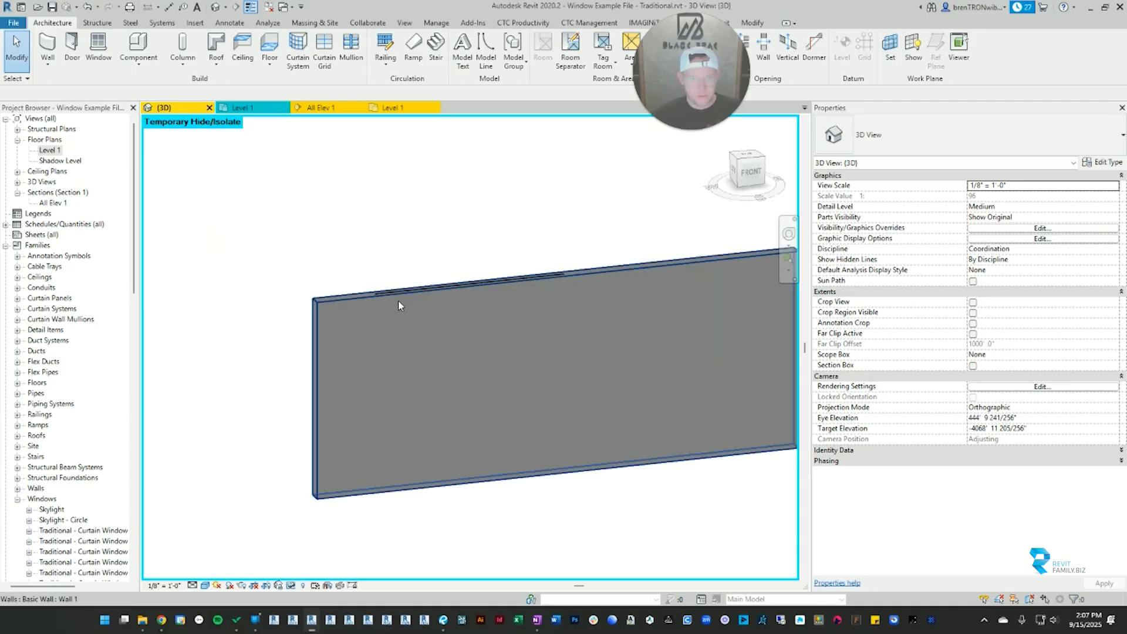
{"action": "scroll", "coordinate": [398, 305], "scroll_direction": "down", "scroll_amount": 6}
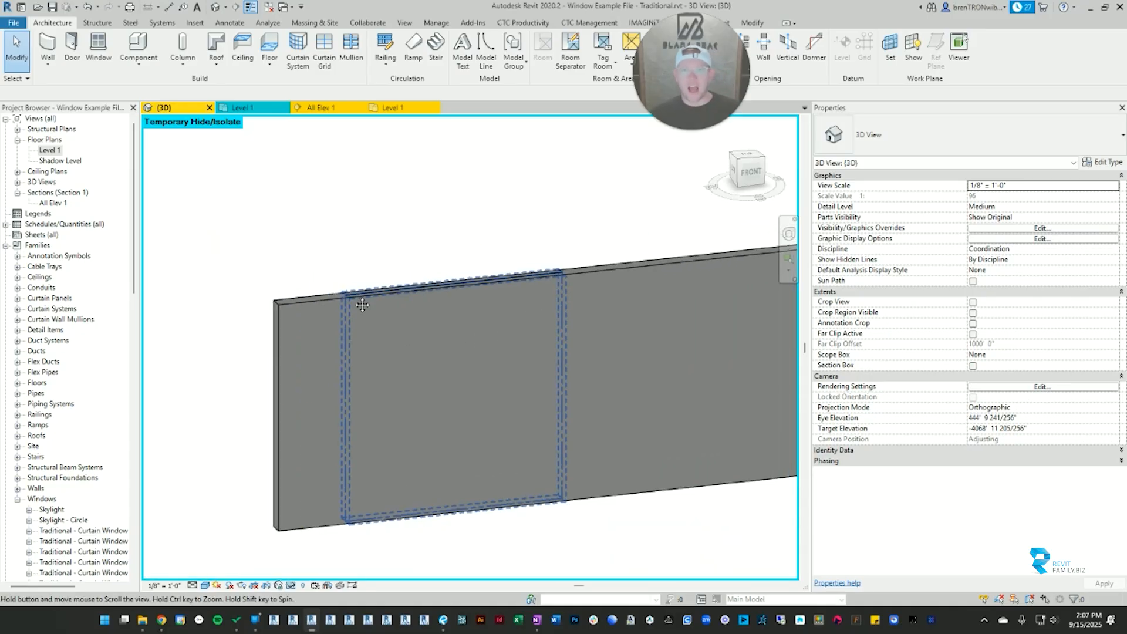
Step: Compare the example wall with the window opening hosted in it and inspect the opening's family type
{"action": "middle_click_drag", "start_coordinate": [426, 362], "coordinate": [581, 357]}
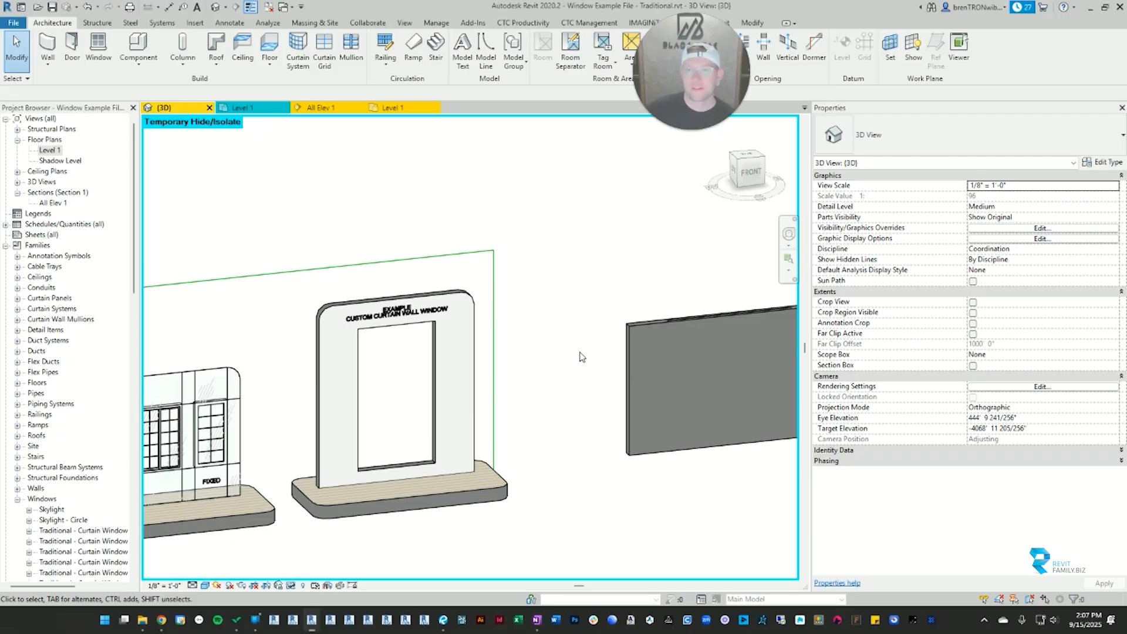
{"action": "middle_click_drag", "start_coordinate": [399, 409], "coordinate": [509, 361]}
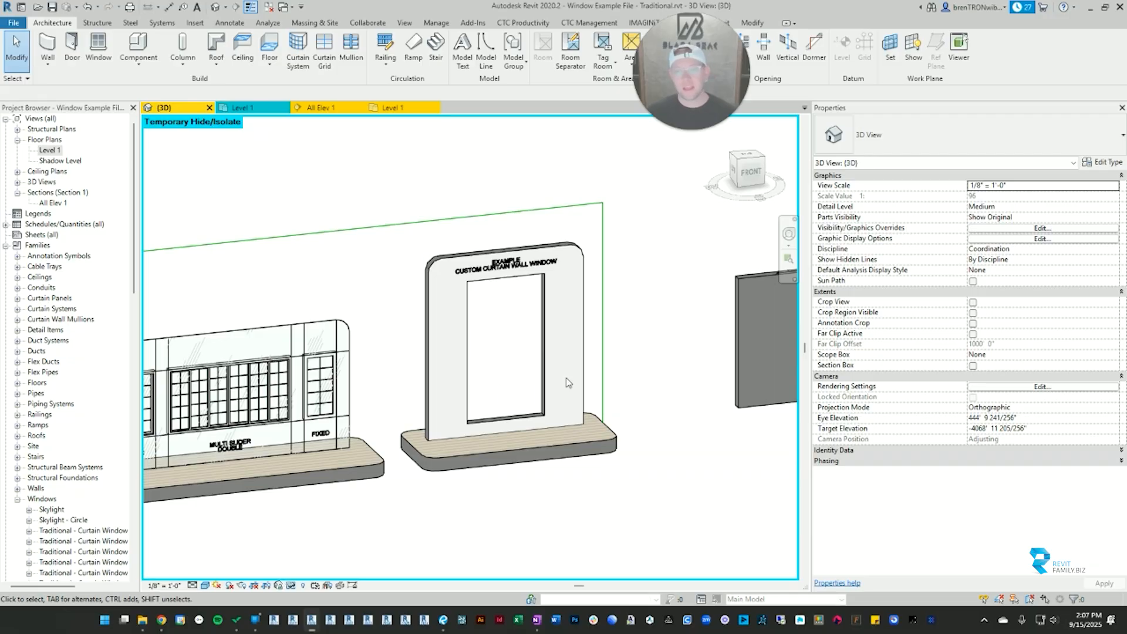
{"action": "scroll", "coordinate": [482, 413], "scroll_direction": "up", "scroll_amount": 3}
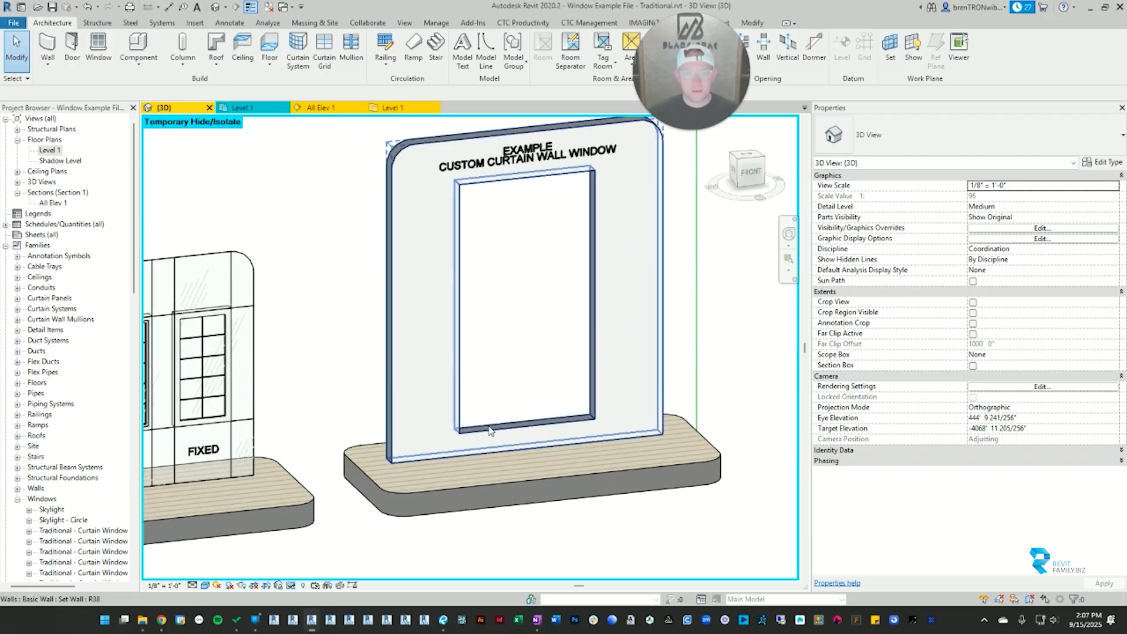
{"action": "left_click", "coordinate": [486, 432]}
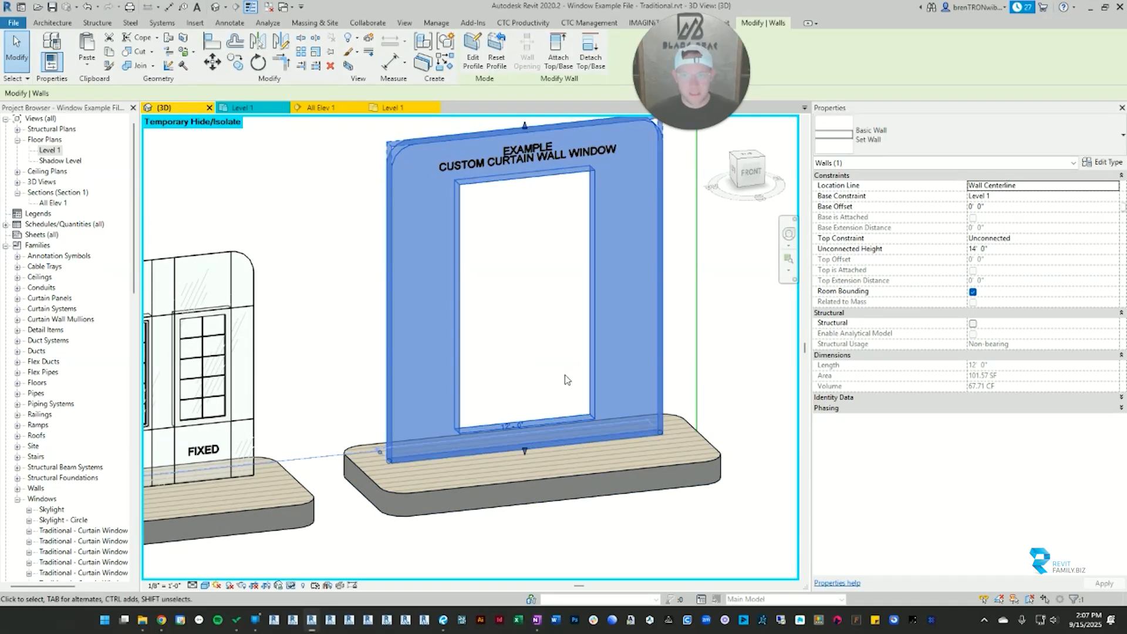
{"action": "key", "text": "Escape"}
{"action": "scroll", "coordinate": [593, 414], "scroll_direction": "up", "scroll_amount": 5}
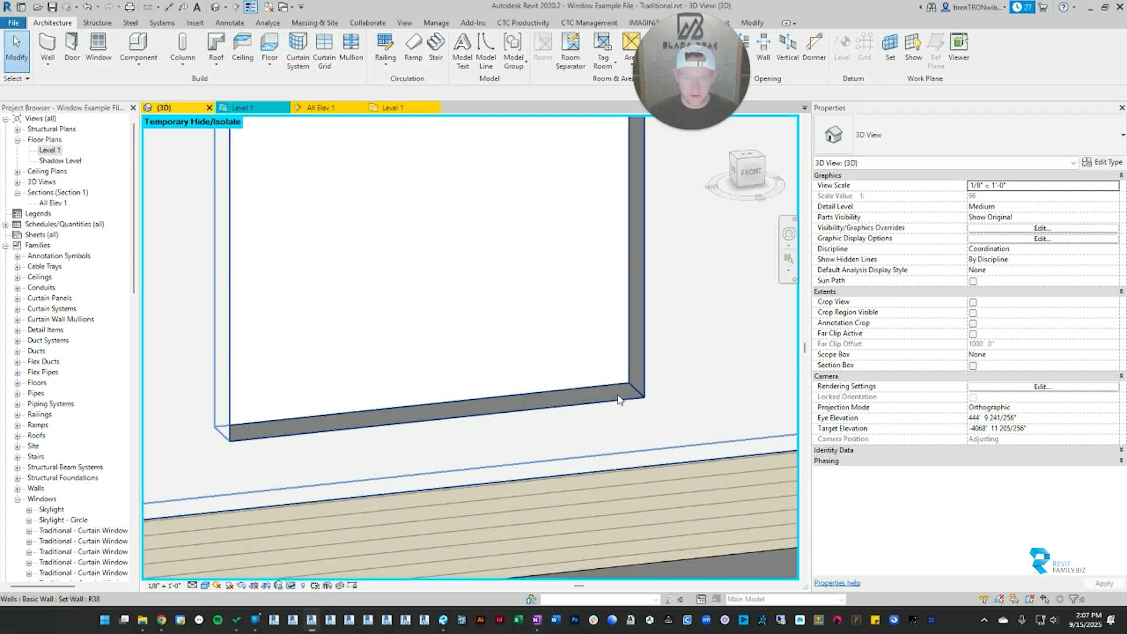
{"action": "left_click", "coordinate": [619, 402]}
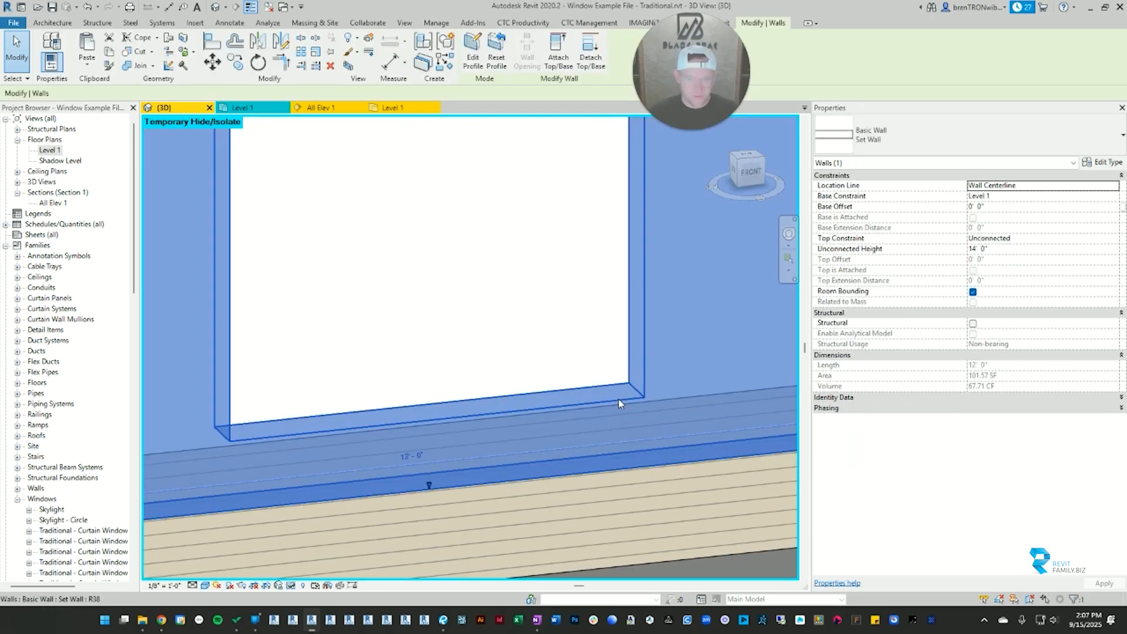
{"action": "key", "text": "Escape"}
{"action": "left_click", "coordinate": [627, 369]}
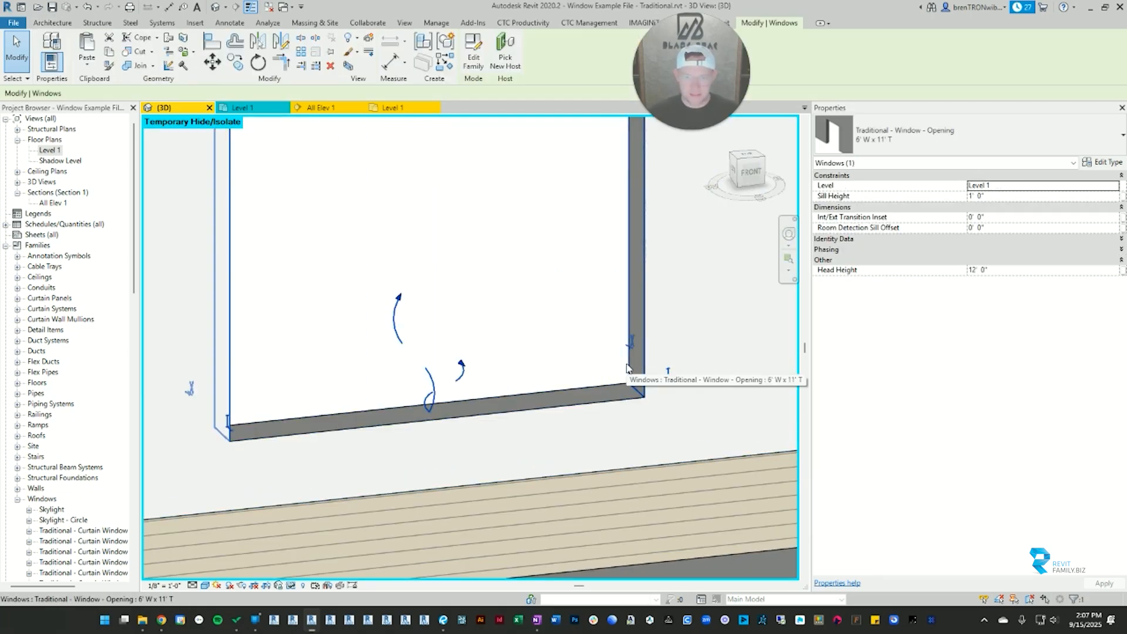
{"action": "scroll", "coordinate": [627, 368], "scroll_direction": "down", "scroll_amount": 5}
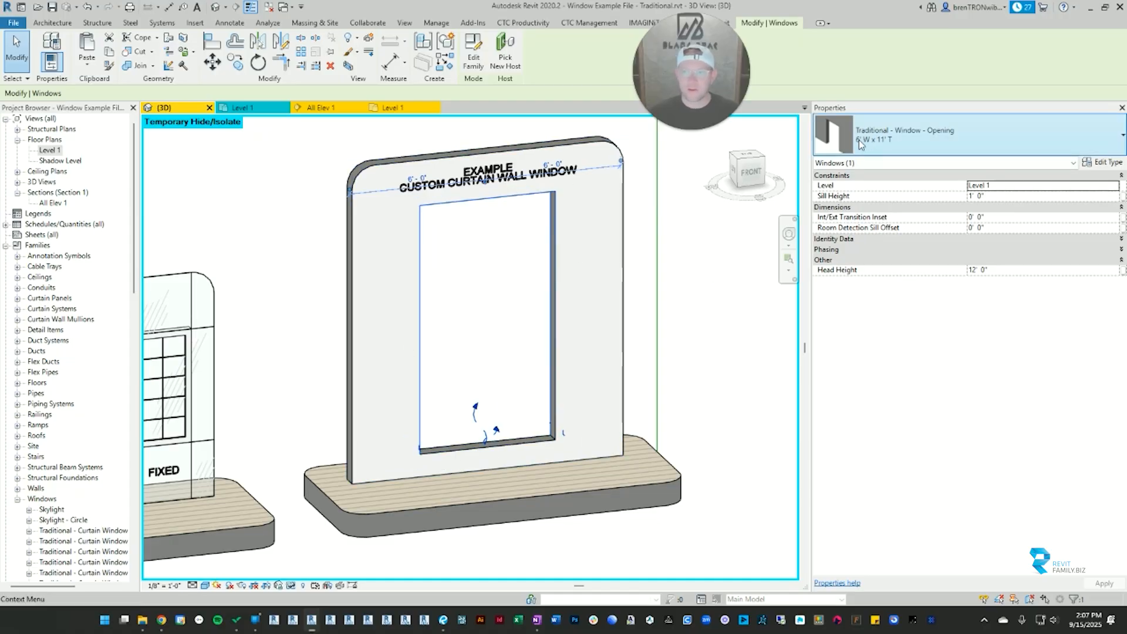
{"action": "key", "text": "Escape"}
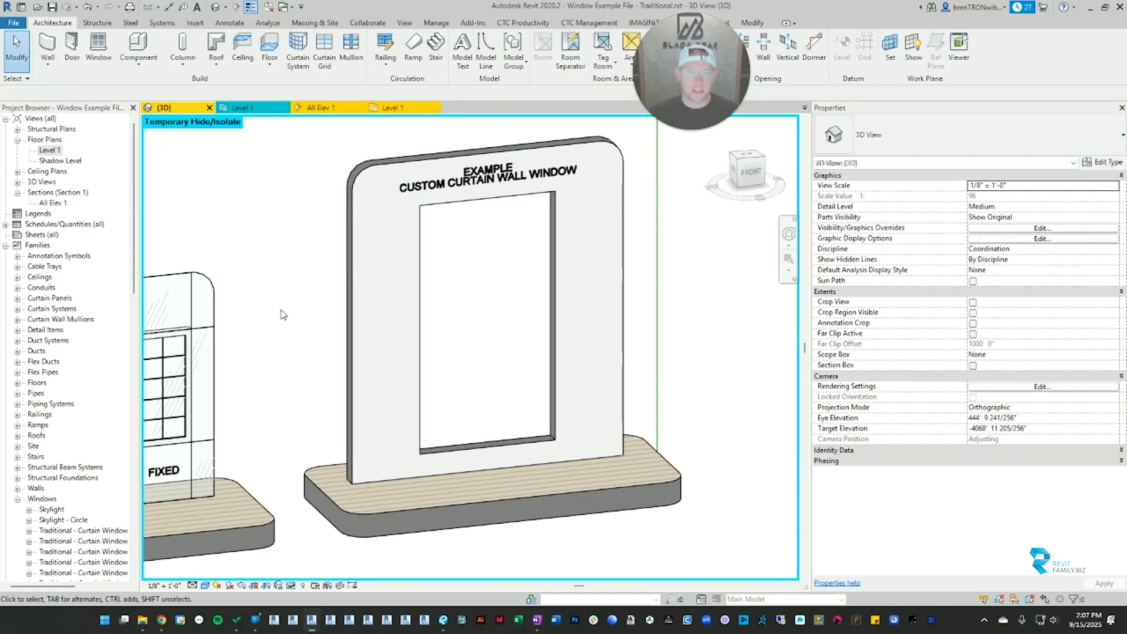
Step: Examine the plain, cased, arched and radius opening families on the standard window display wall
{"action": "scroll", "coordinate": [272, 349], "scroll_direction": "down", "scroll_amount": 5}
{"action": "scroll", "coordinate": [604, 305], "scroll_direction": "up", "scroll_amount": 4}
{"action": "scroll", "coordinate": [230, 348], "scroll_direction": "up", "scroll_amount": 6}
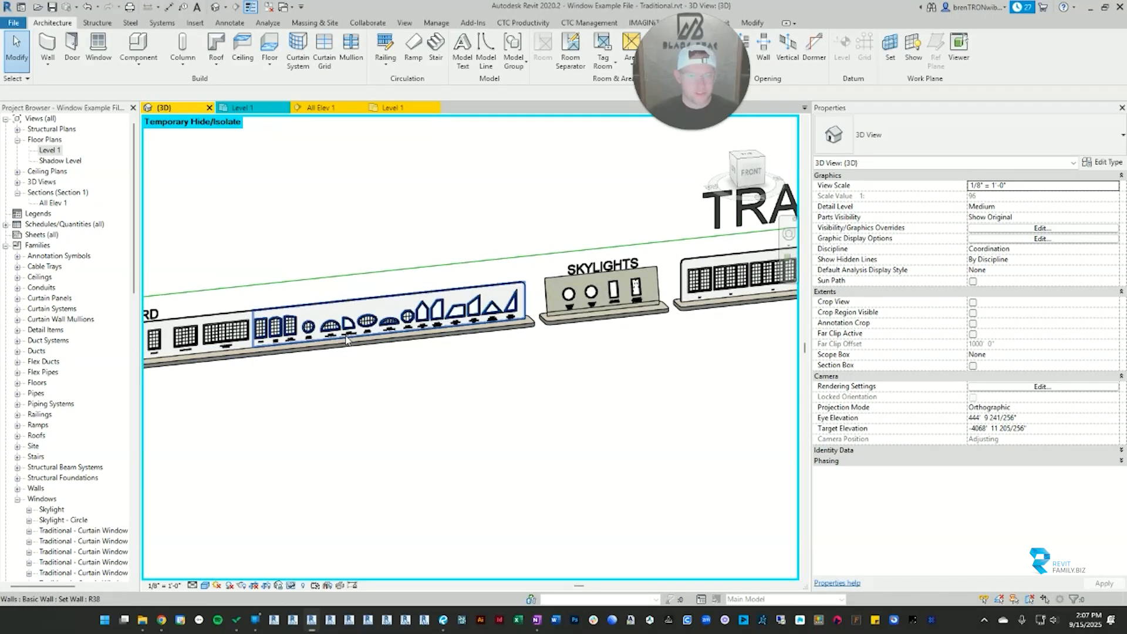
{"action": "middle_click_drag", "start_coordinate": [230, 348], "coordinate": [510, 329]}
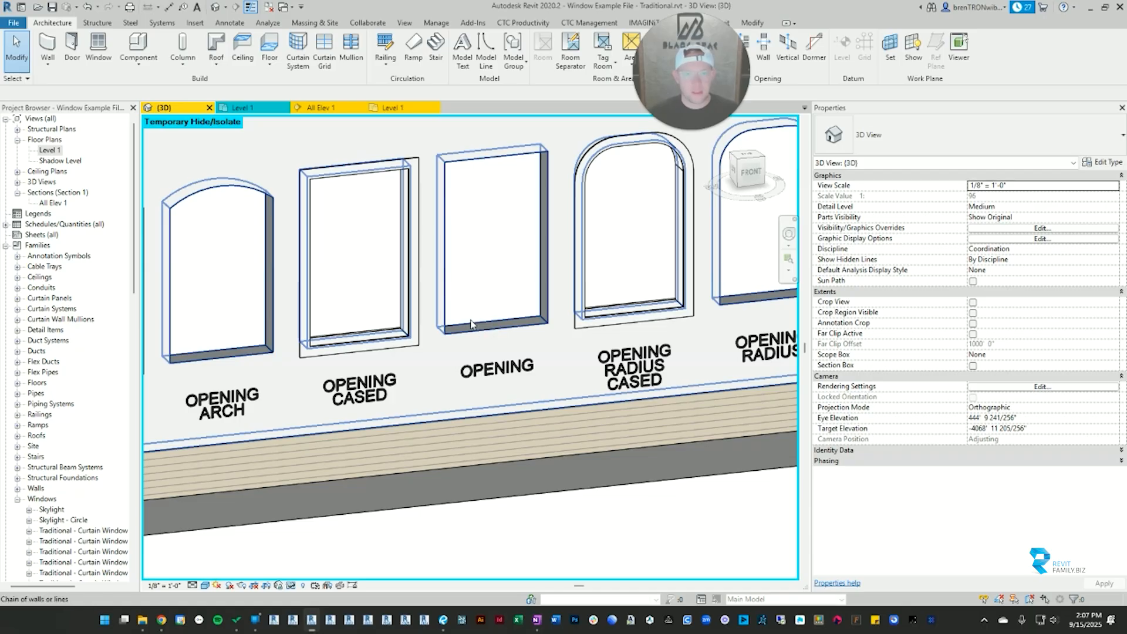
{"action": "scroll", "coordinate": [476, 317], "scroll_direction": "down", "scroll_amount": 8}
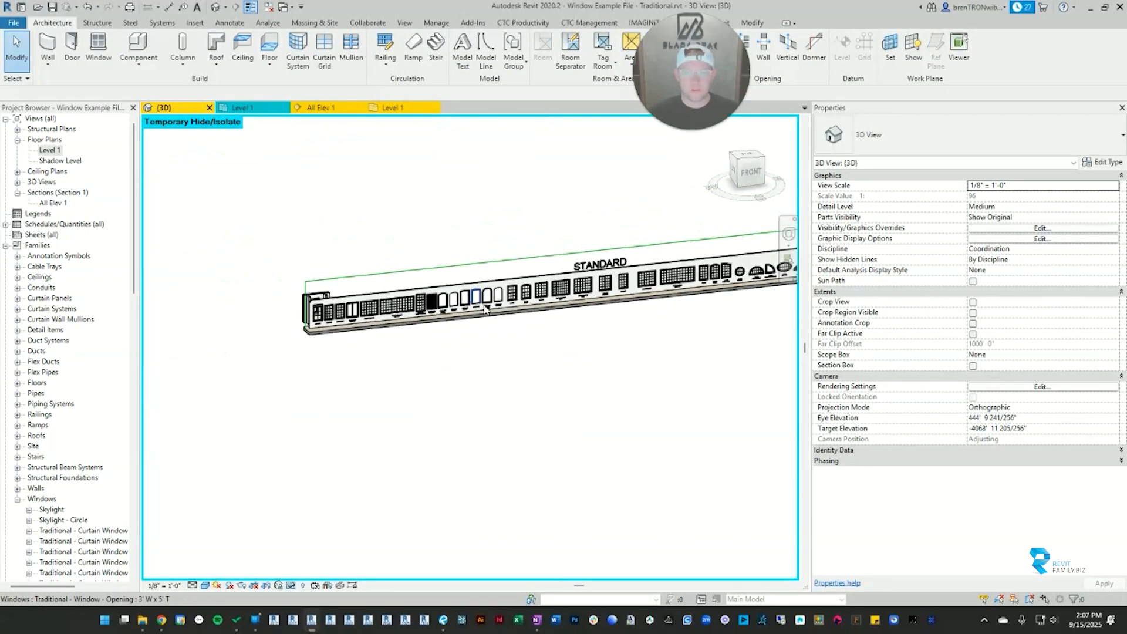
Step: Delete the 6' W x 11' T opening from the example custom curtain wall window's wall
{"action": "scroll", "coordinate": [486, 310], "scroll_direction": "down", "scroll_amount": 4}
{"action": "middle_click_drag", "start_coordinate": [589, 330], "coordinate": [335, 308]}
{"action": "scroll", "coordinate": [323, 314], "scroll_direction": "up", "scroll_amount": 8}
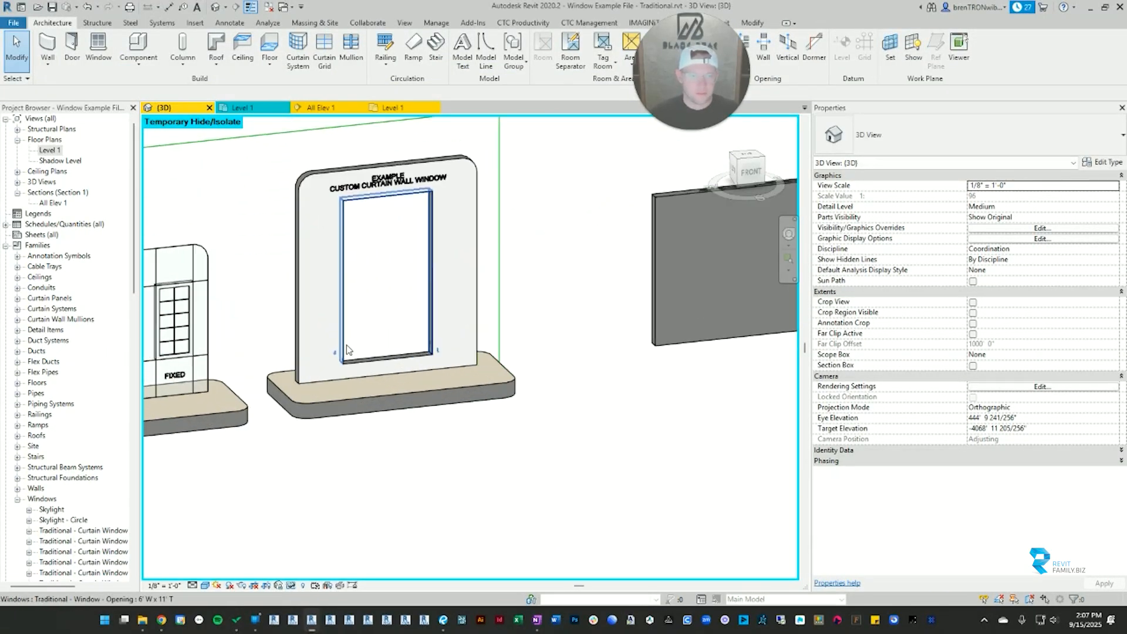
{"action": "scroll", "coordinate": [346, 350], "scroll_direction": "up", "scroll_amount": 3}
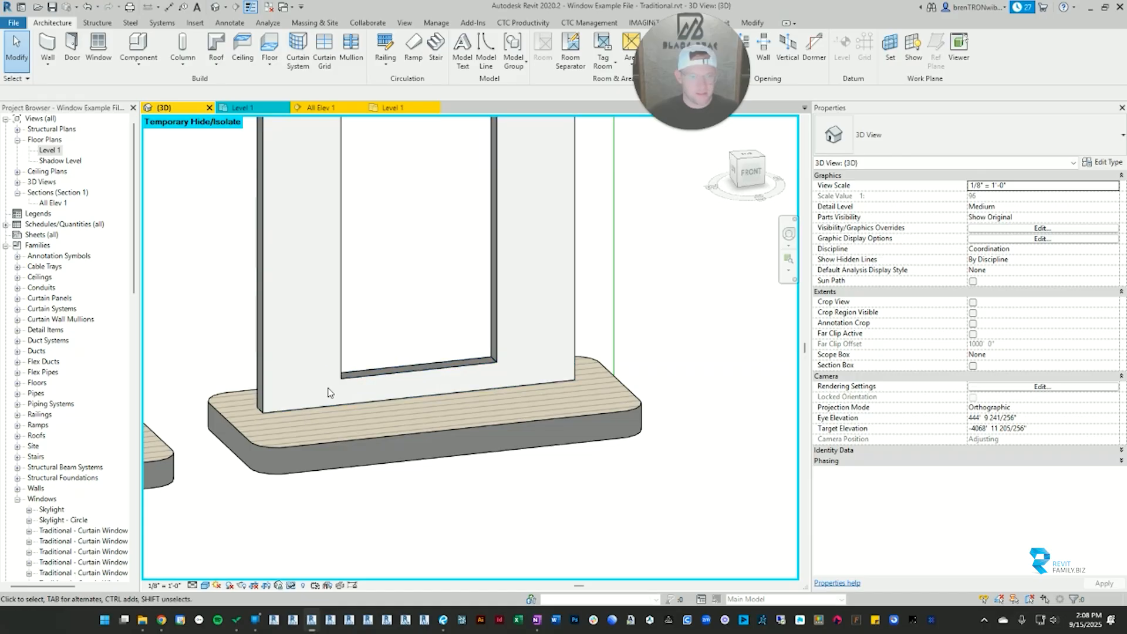
{"action": "left_click", "coordinate": [403, 323]}
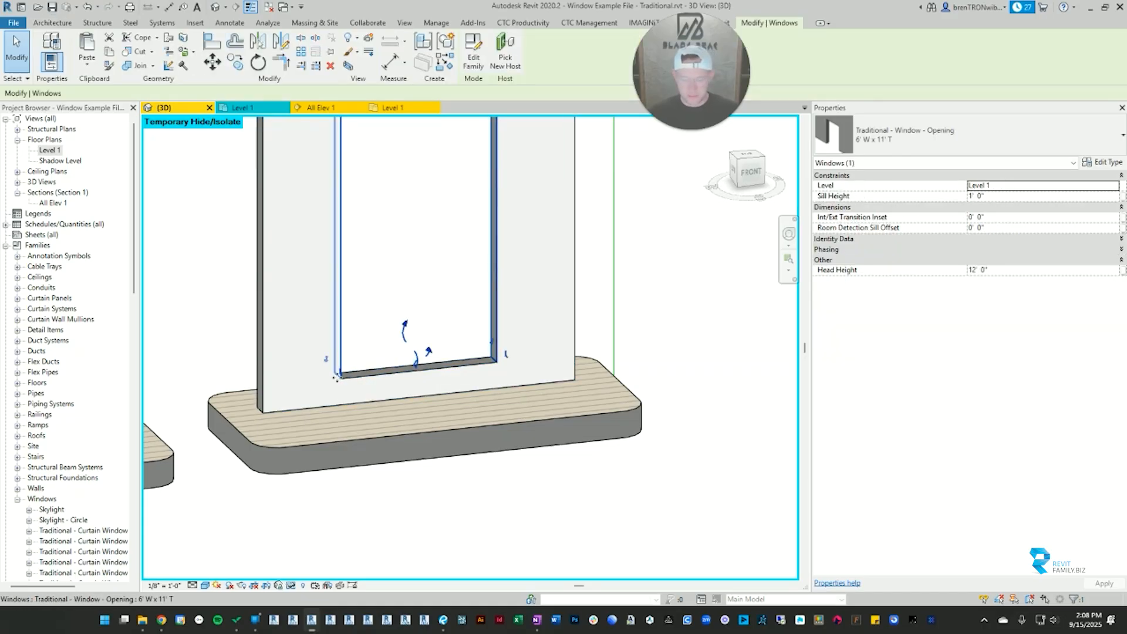
{"action": "key", "text": "Delete"}
{"action": "scroll", "coordinate": [445, 344], "scroll_direction": "down", "scroll_amount": 3}
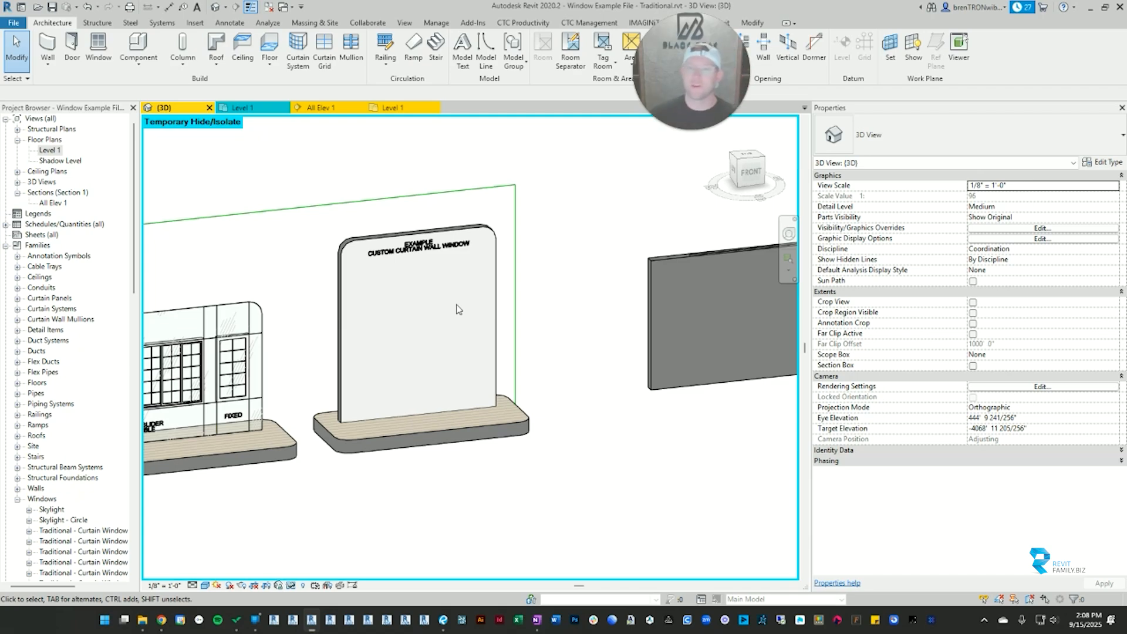
Step: Delete the standalone gray wall with its embedded curtain wall beside the example wall
{"action": "scroll", "coordinate": [698, 234], "scroll_direction": "down", "scroll_amount": 2}
{"action": "middle_click_drag", "start_coordinate": [698, 234], "coordinate": [395, 310]}
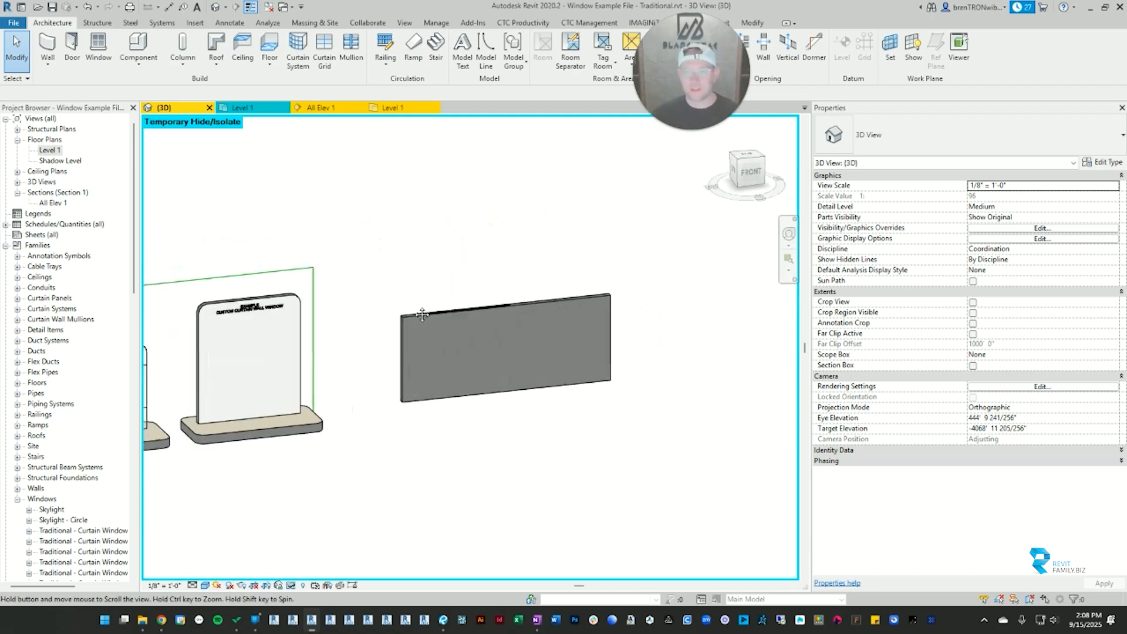
{"action": "left_click_drag", "start_coordinate": [622, 241], "coordinate": [332, 411]}
{"action": "key", "text": "Delete"}
{"action": "mouse_move", "coordinate": [354, 398]}
{"action": "middle_mouse_down"}
{"action": "mouse_move", "coordinate": [536, 307]}
{"action": "mouse_move", "coordinate": [654, 287]}
{"action": "mouse_move", "coordinate": [616, 305]}
{"action": "mouse_move", "coordinate": [581, 302]}
{"action": "middle_mouse_up"}
{"action": "scroll", "coordinate": [299, 207], "scroll_direction": "up", "scroll_amount": 3}
{"action": "left_click", "coordinate": [300, 206]}
{"action": "left_click", "coordinate": [654, 287]}
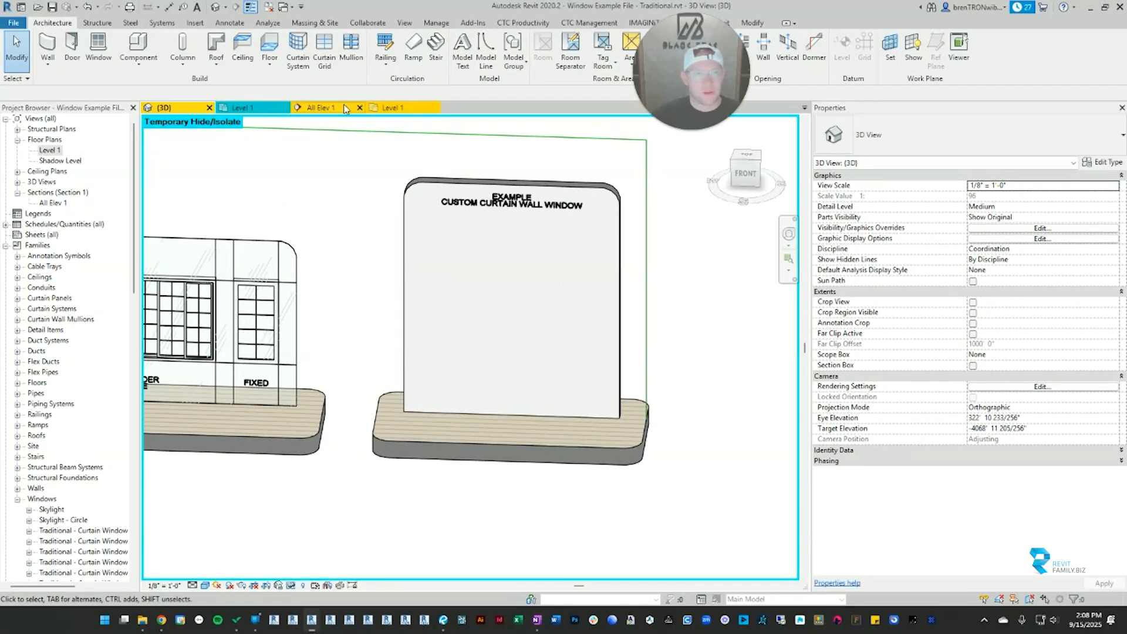
Step: Delete the leftover Window Trim - Basic from the back of the example wall
{"action": "left_click", "coordinate": [399, 111]}
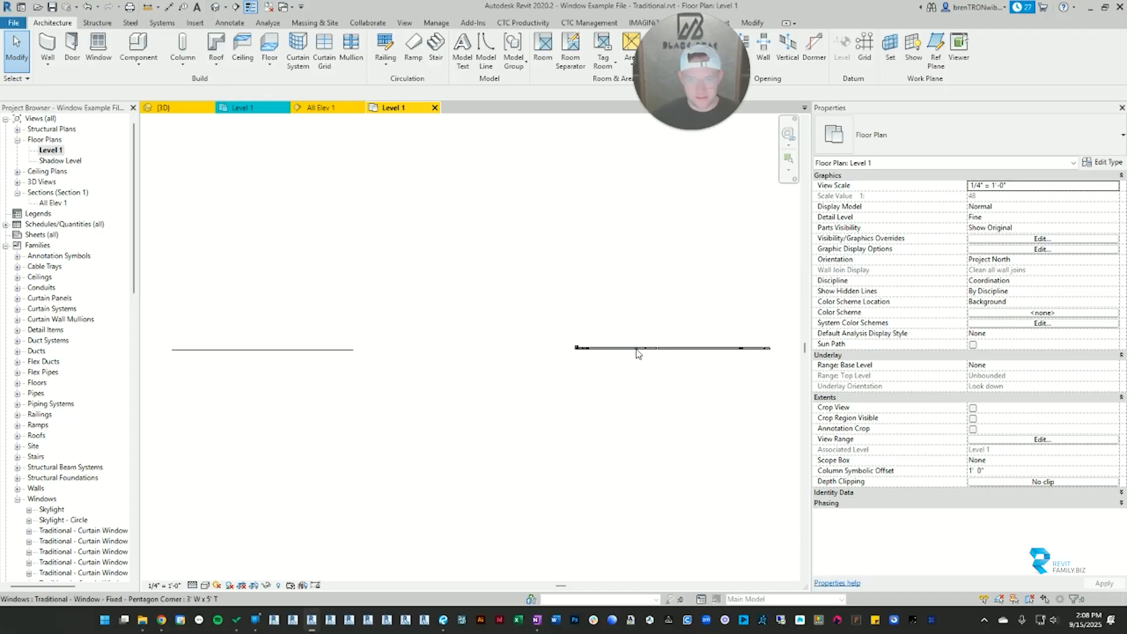
{"action": "middle_click_drag", "start_coordinate": [636, 350], "coordinate": [561, 352]}
{"action": "scroll", "coordinate": [714, 350], "scroll_direction": "up", "scroll_amount": 4}
{"action": "middle_click_drag", "start_coordinate": [734, 351], "coordinate": [478, 387]}
{"action": "scroll", "coordinate": [449, 400], "scroll_direction": "up", "scroll_amount": 5}
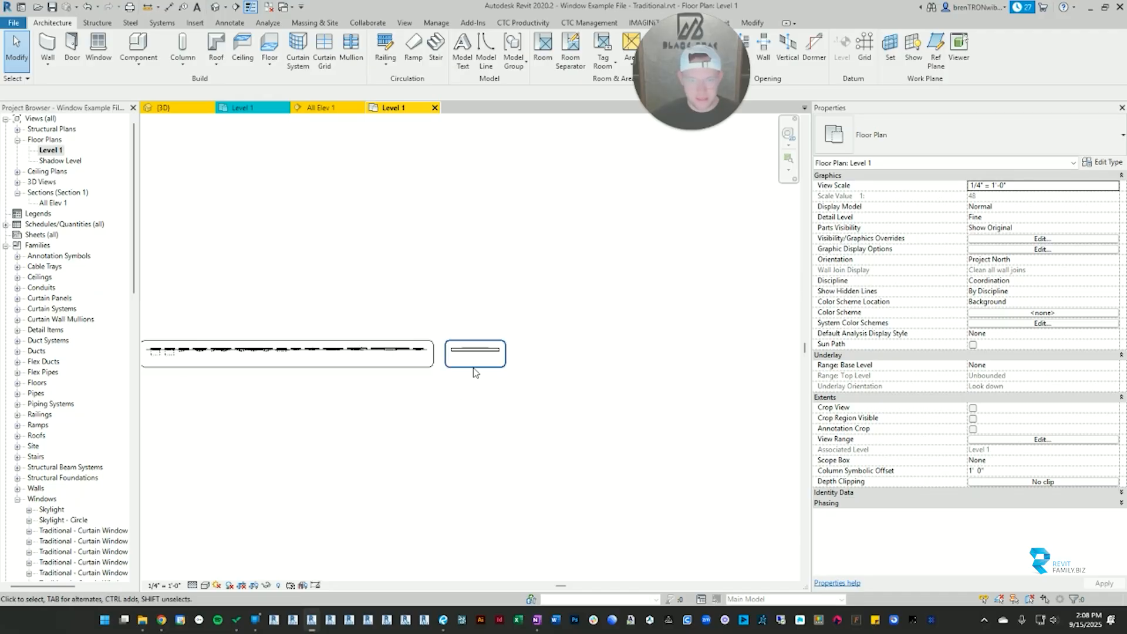
{"action": "scroll", "coordinate": [467, 351], "scroll_direction": "up", "scroll_amount": 8}
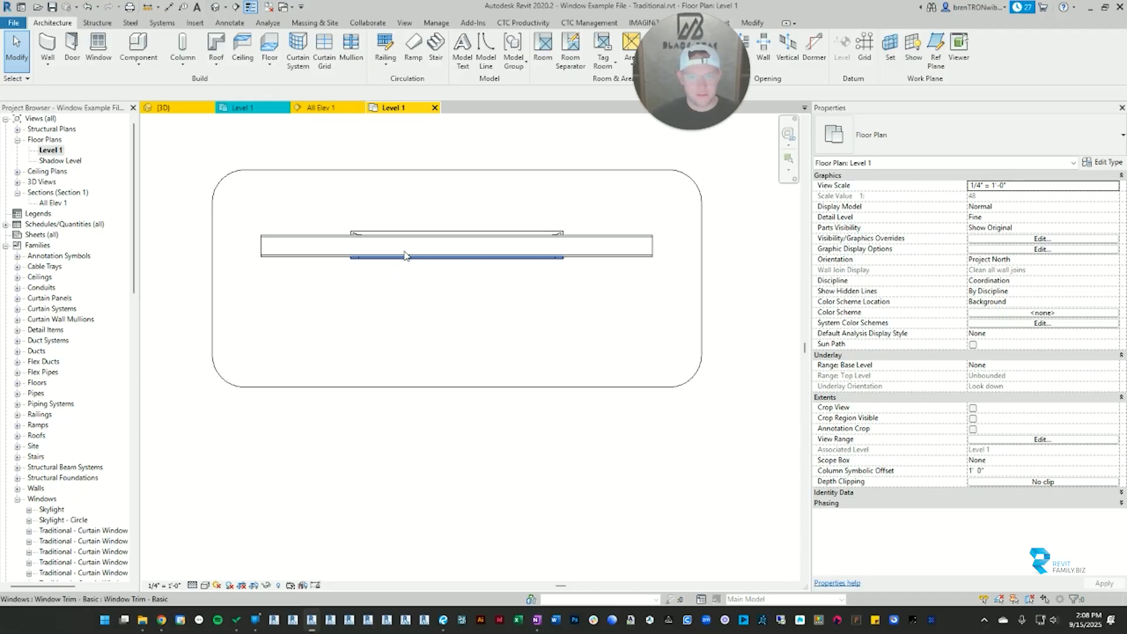
{"action": "key", "text": "ctrl+Tab"}
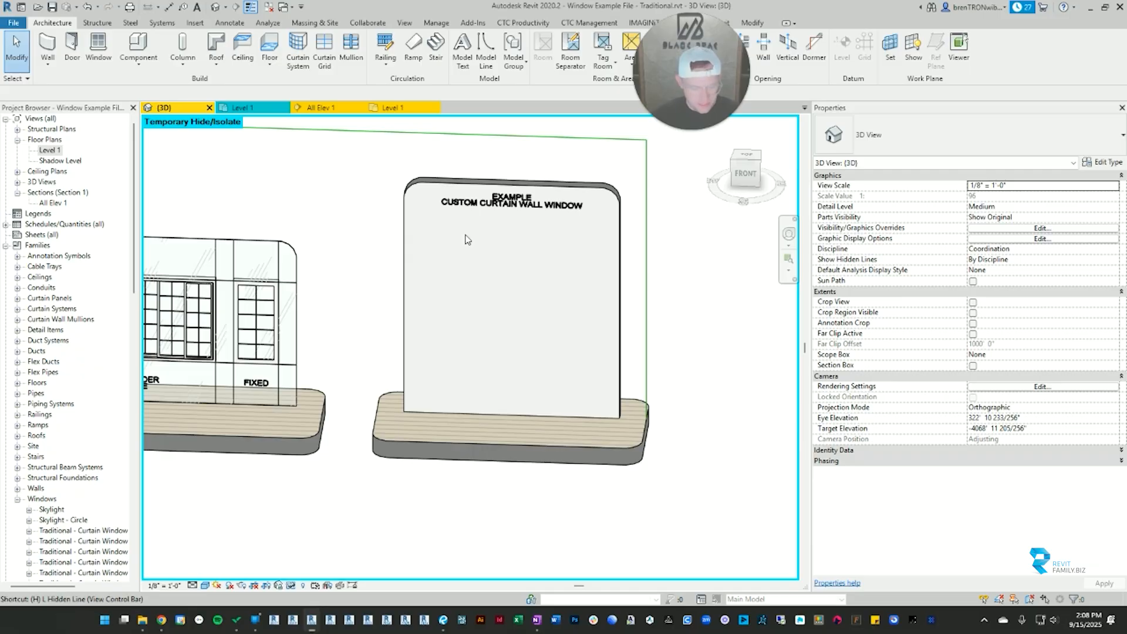
{"action": "left_click", "coordinate": [467, 239]}
{"action": "middle_click_drag", "start_coordinate": [468, 239], "coordinate": [497, 222], "text": "shift"}
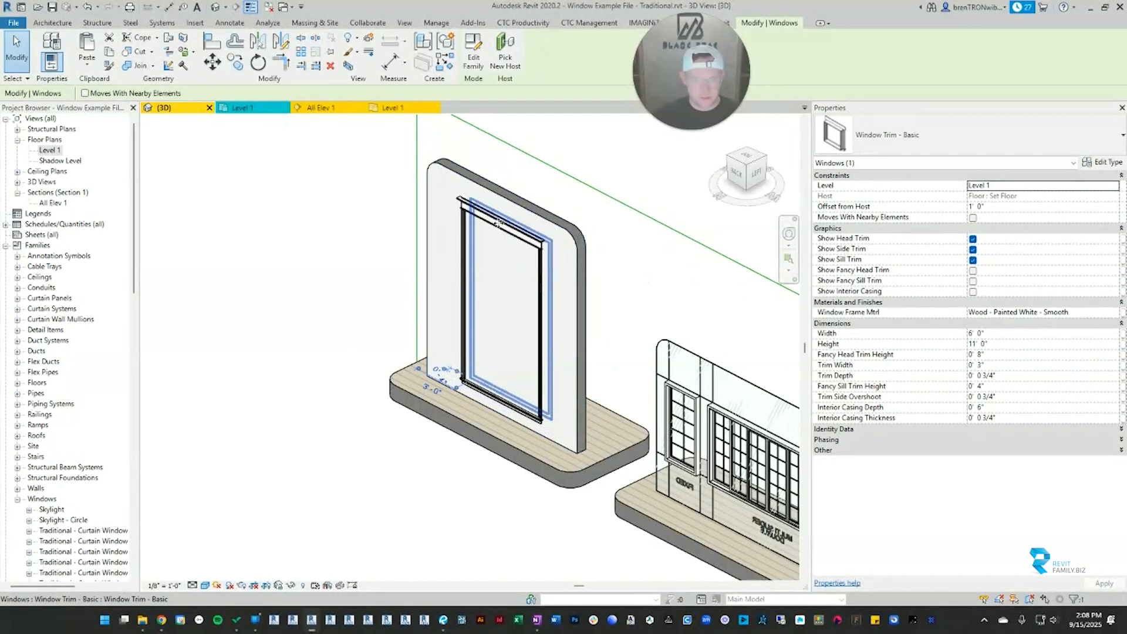
{"action": "key", "text": "Delete"}
{"action": "scroll", "coordinate": [541, 261], "scroll_direction": "down", "scroll_amount": 3}
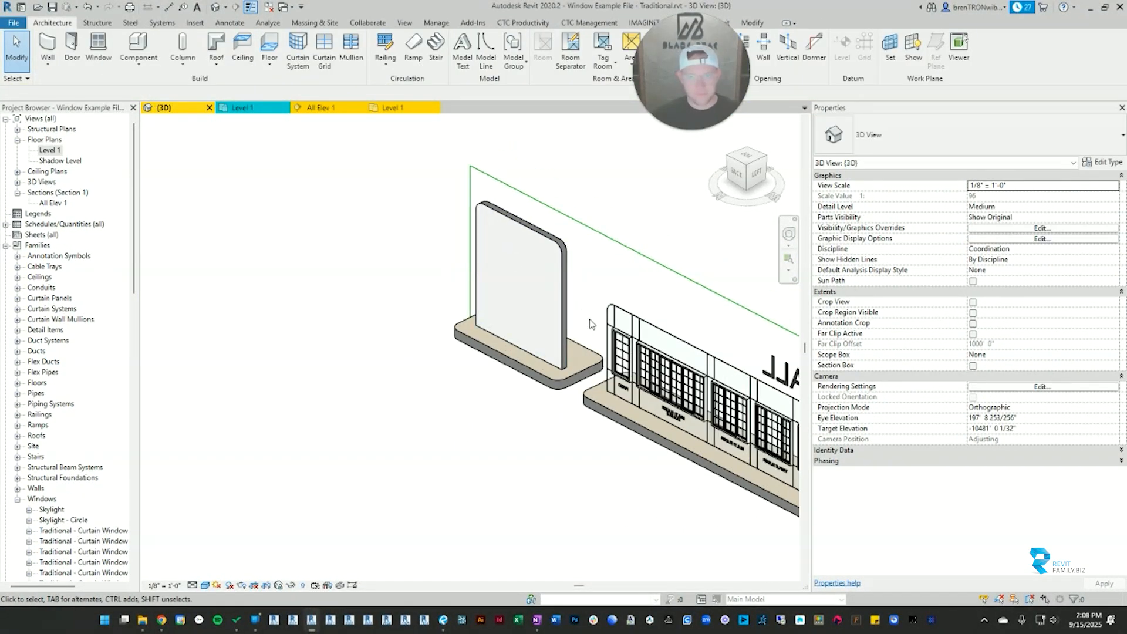
{"action": "middle_click_drag", "start_coordinate": [589, 320], "coordinate": [243, 347], "text": "shift"}
Step: Place a Traditional - Window - Opening of type 3' W x 5' T at the centre of the example wall in the Level 1 plan
{"action": "left_click", "coordinate": [398, 109]}
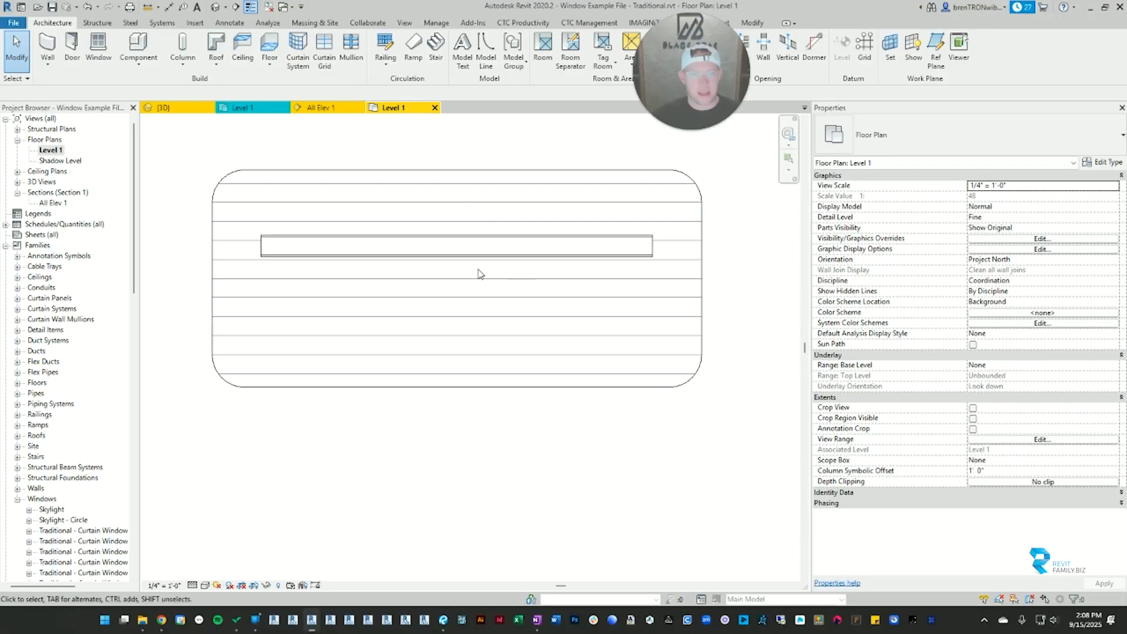
{"action": "scroll", "coordinate": [379, 263], "scroll_direction": "down", "scroll_amount": 4}
{"action": "middle_click_drag", "start_coordinate": [405, 261], "coordinate": [422, 291]}
{"action": "scroll", "coordinate": [386, 277], "scroll_direction": "up", "scroll_amount": 8}
{"action": "scroll", "coordinate": [386, 277], "scroll_direction": "down", "scroll_amount": 4}
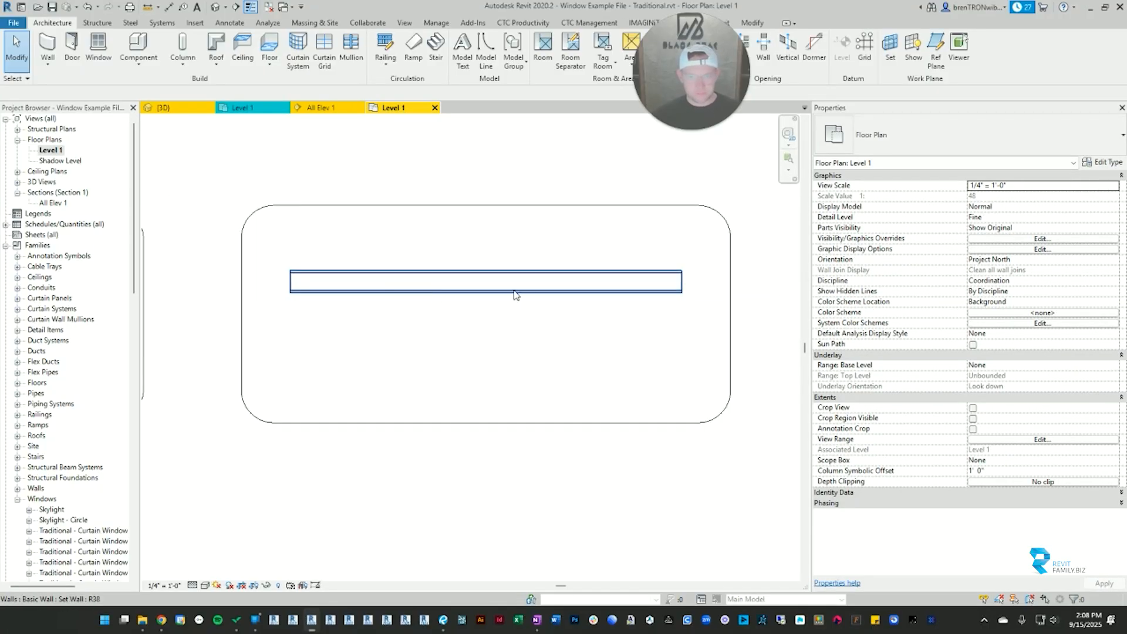
{"action": "middle_click_drag", "start_coordinate": [514, 291], "coordinate": [515, 310]}
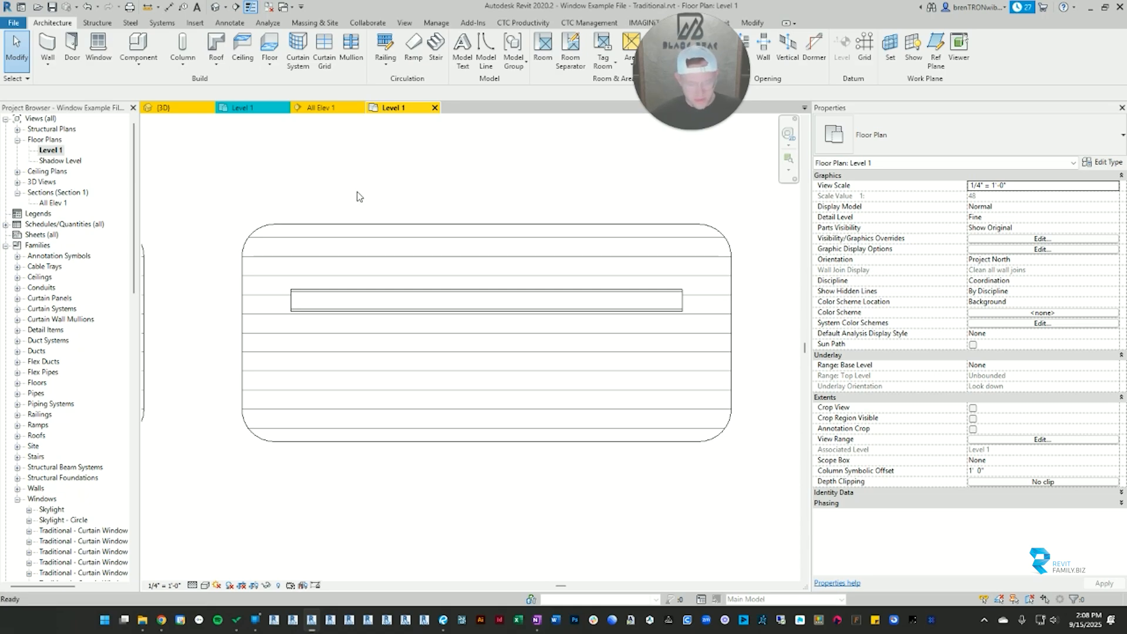
{"action": "key", "text": "w"}
{"action": "key", "text": "n"}
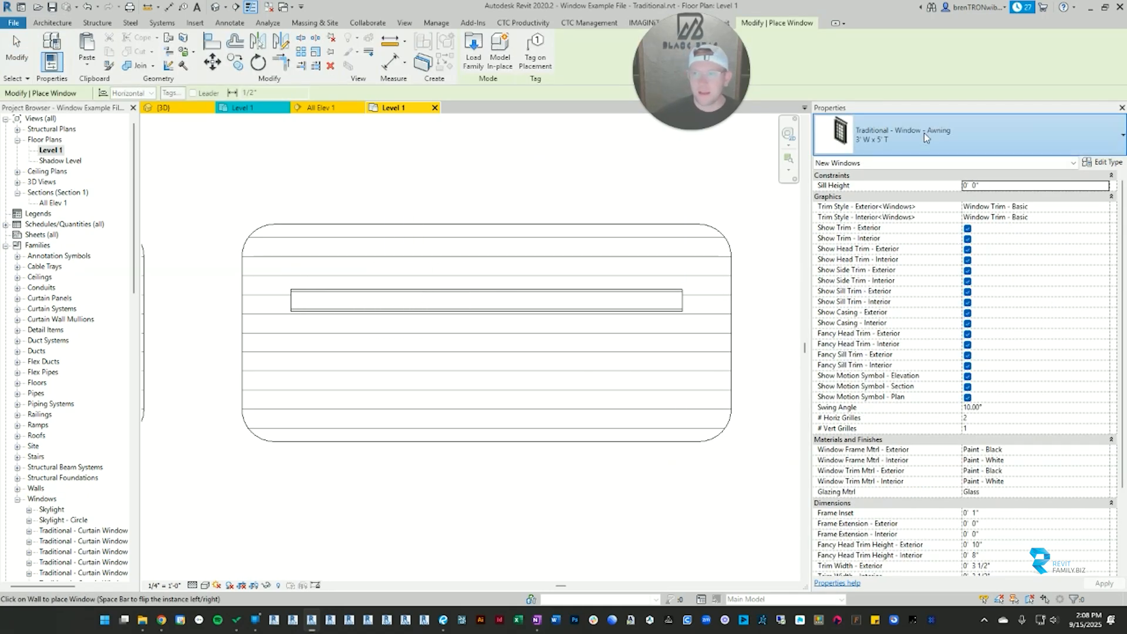
{"action": "left_click", "coordinate": [925, 137]}
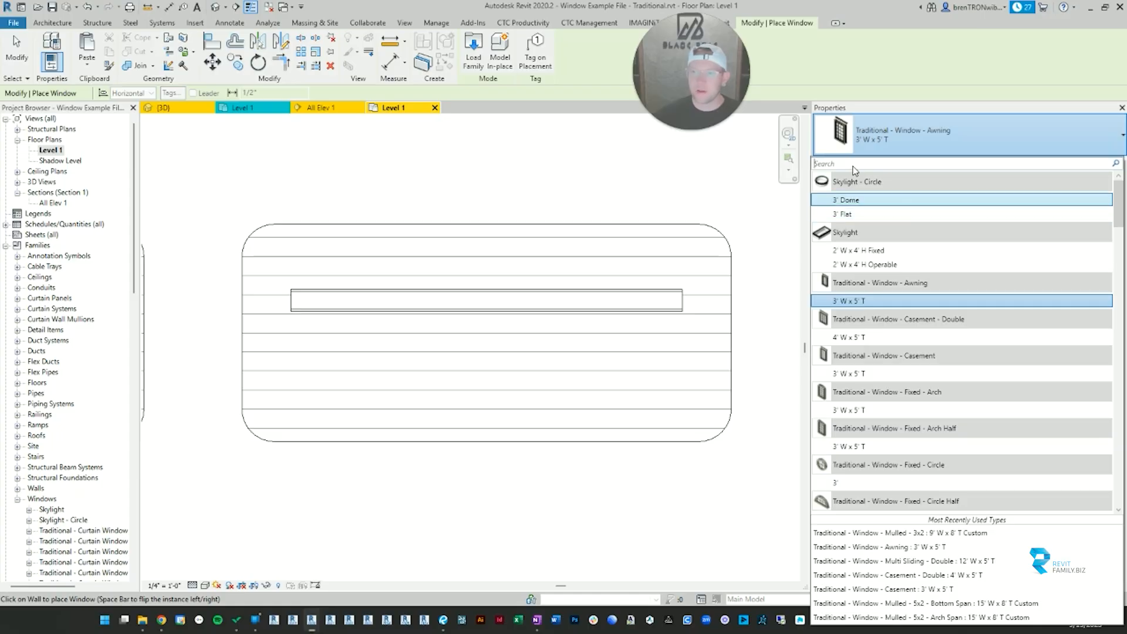
{"action": "type", "text": "open"}
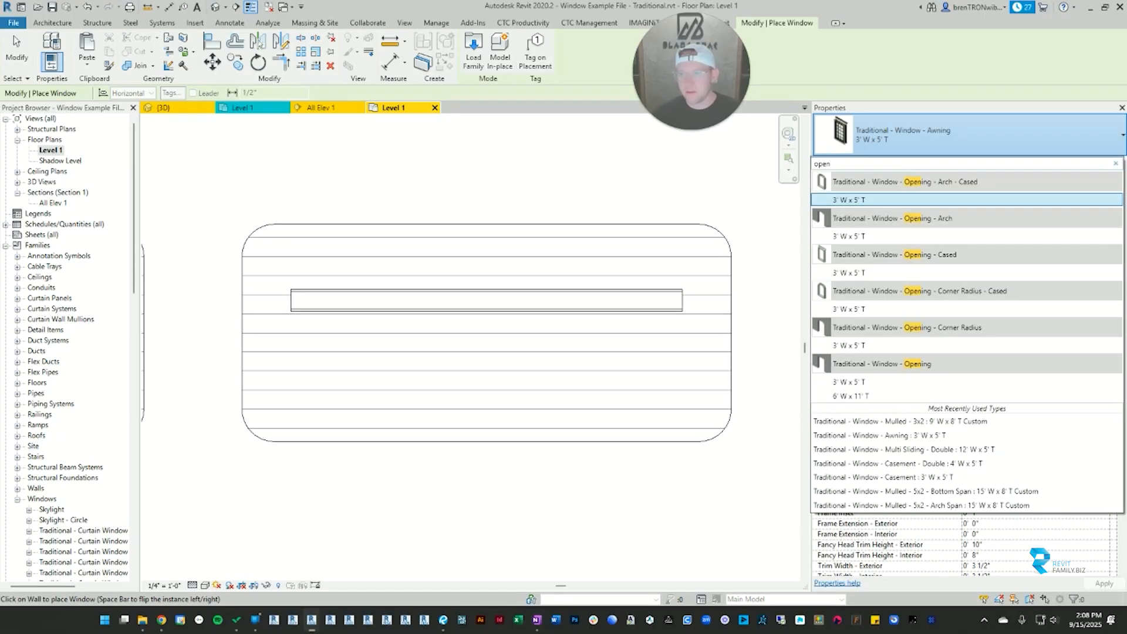
{"action": "left_click", "coordinate": [853, 383]}
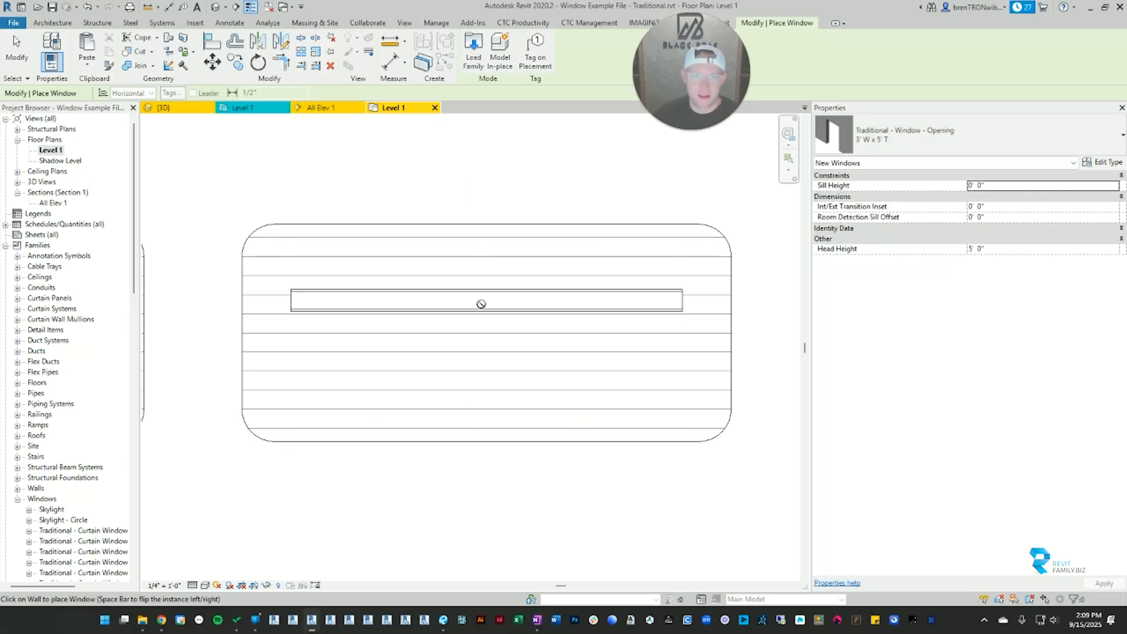
{"action": "left_click", "coordinate": [485, 301]}
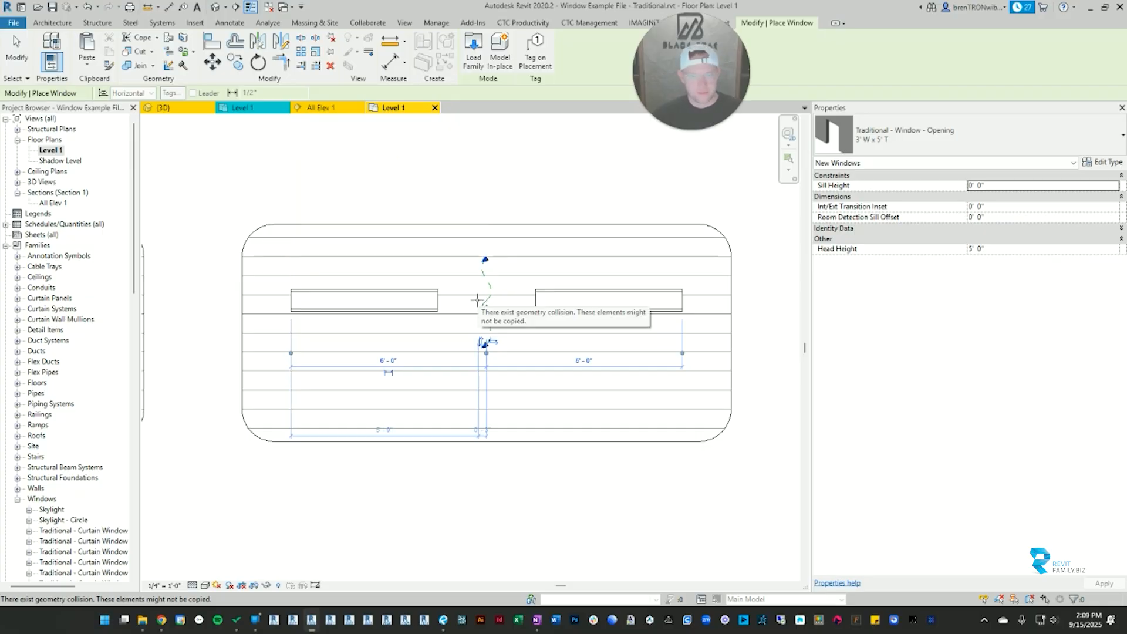
{"action": "key", "text": "Escape"}
{"action": "key", "text": "Escape"}
Step: Set the new opening's sill height to 2' 6" in the 3D view
{"action": "key", "text": "ctrl+Tab"}
{"action": "scroll", "coordinate": [522, 325], "scroll_direction": "up", "scroll_amount": 5}
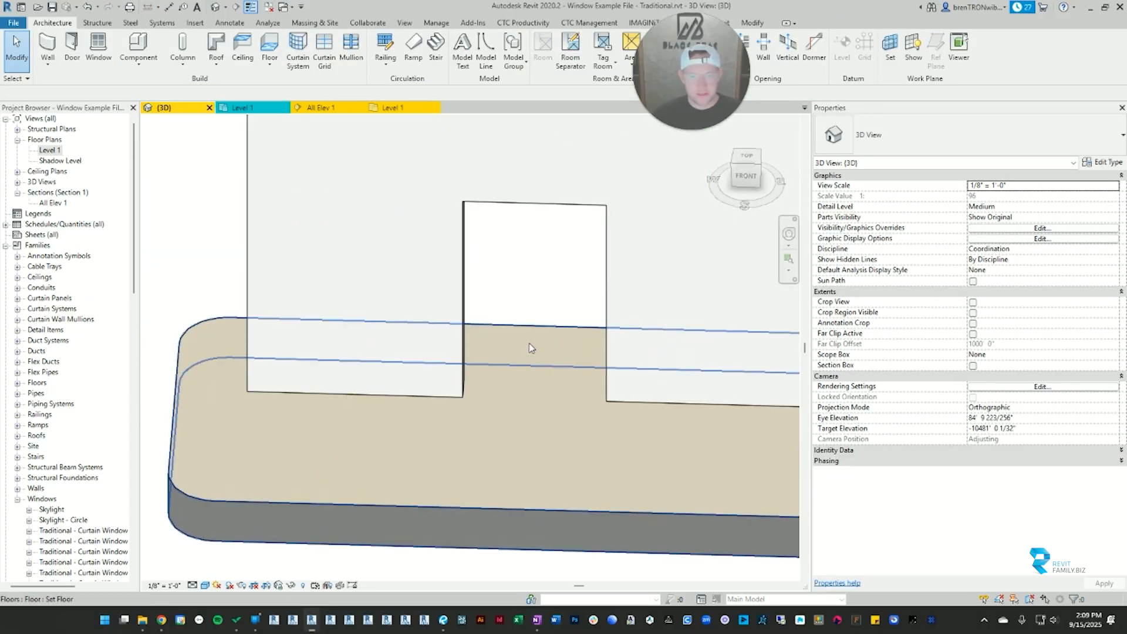
{"action": "left_click", "coordinate": [464, 359]}
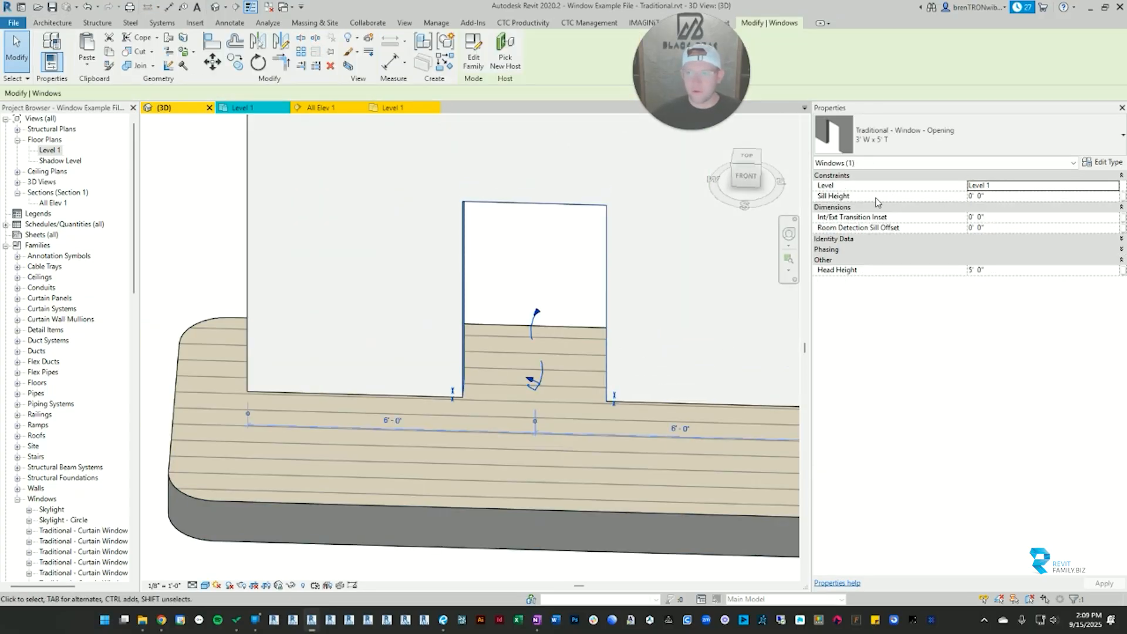
{"action": "left_click", "coordinate": [996, 196]}
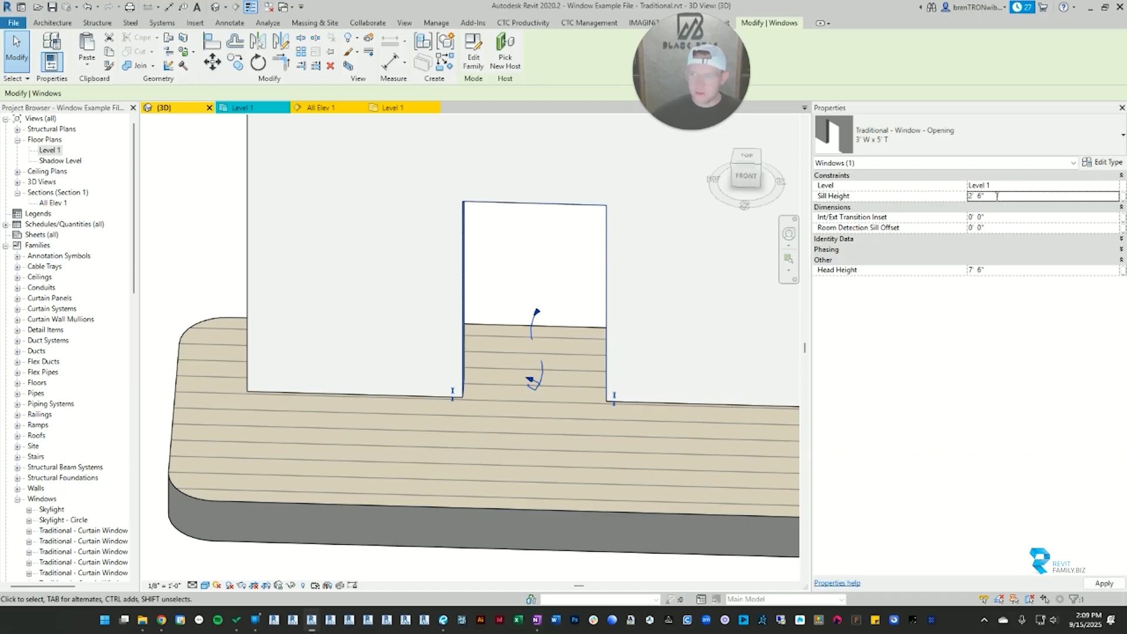
{"action": "key", "text": "Return"}
{"action": "scroll", "coordinate": [601, 283], "scroll_direction": "down", "scroll_amount": 6}
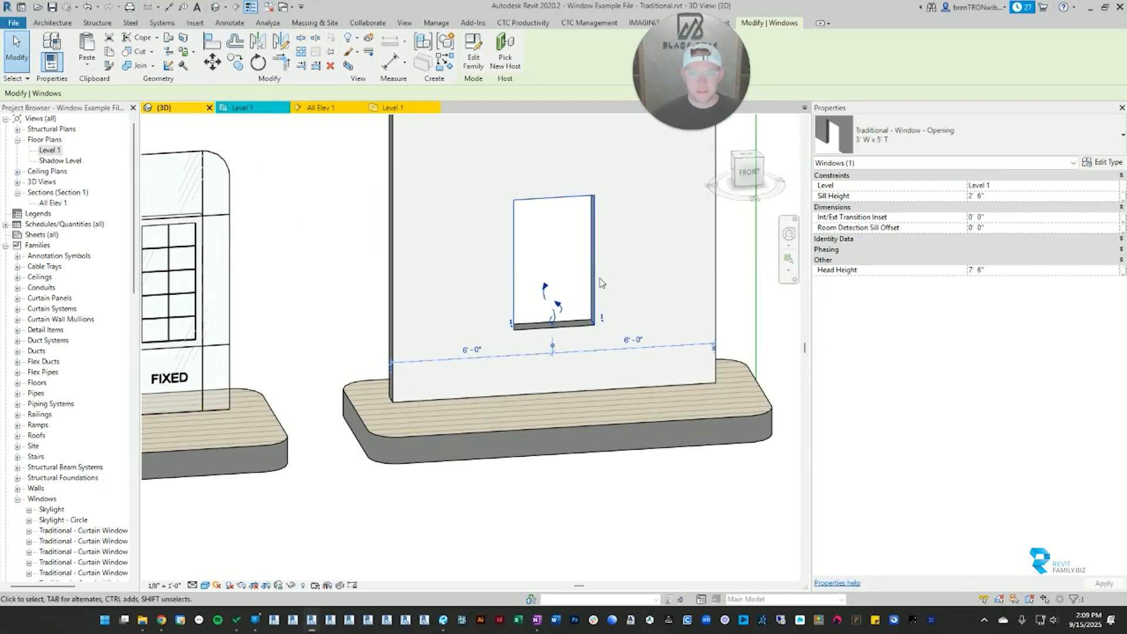
{"action": "scroll", "coordinate": [601, 283], "scroll_direction": "down", "scroll_amount": 2}
{"action": "middle_click_drag", "start_coordinate": [601, 283], "coordinate": [535, 359]}
{"action": "left_click", "coordinate": [509, 400]}
Step: Duplicate the opening's 3' W x 5' T type as a new type named 7' W x 12' T
{"action": "scroll", "coordinate": [508, 400], "scroll_direction": "up", "scroll_amount": 2}
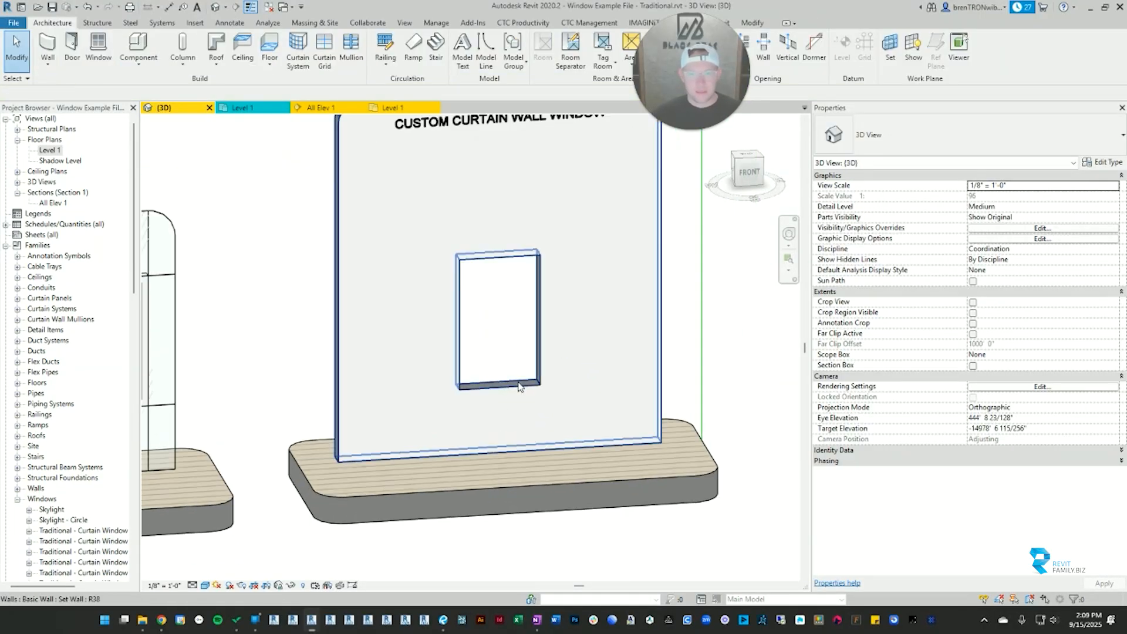
{"action": "left_click", "coordinate": [536, 385]}
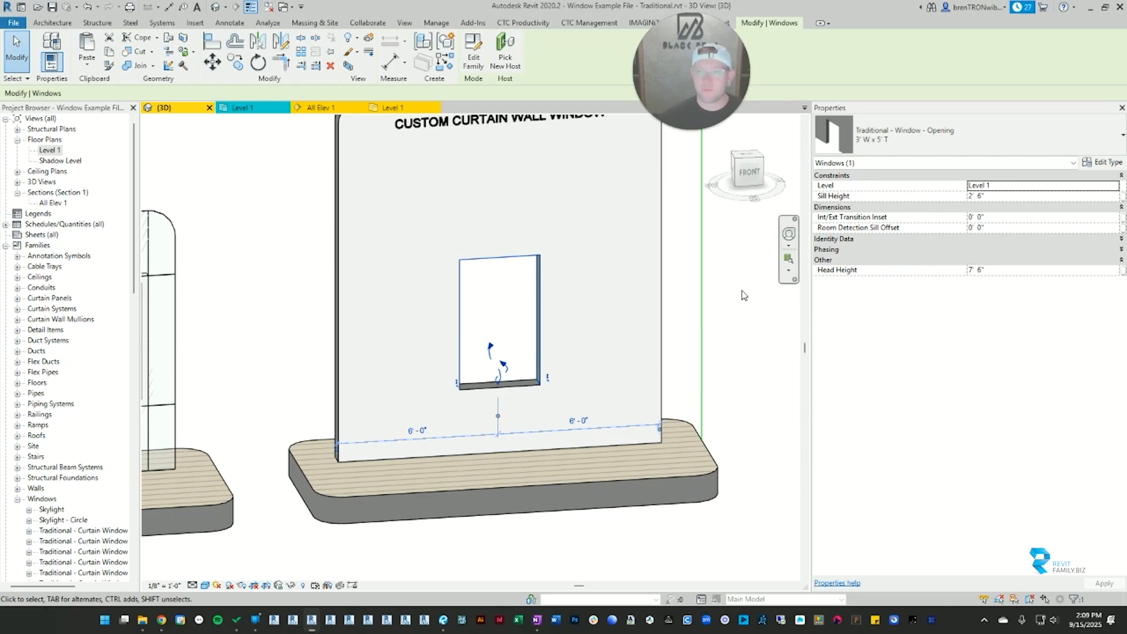
{"action": "left_click", "coordinate": [991, 133]}
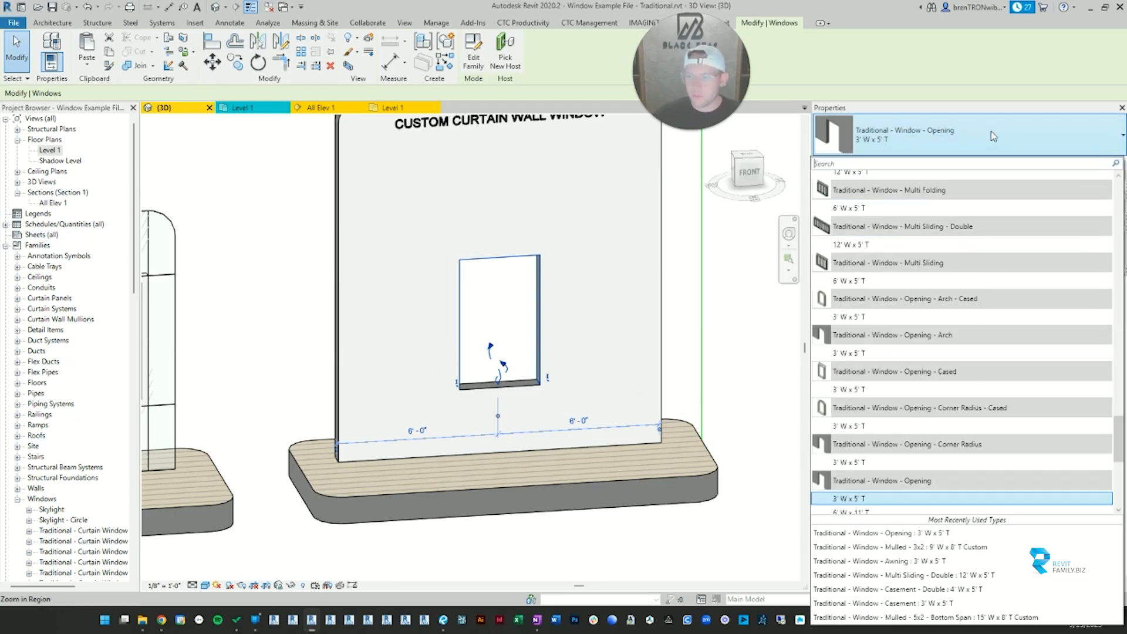
{"action": "left_click", "coordinate": [991, 132]}
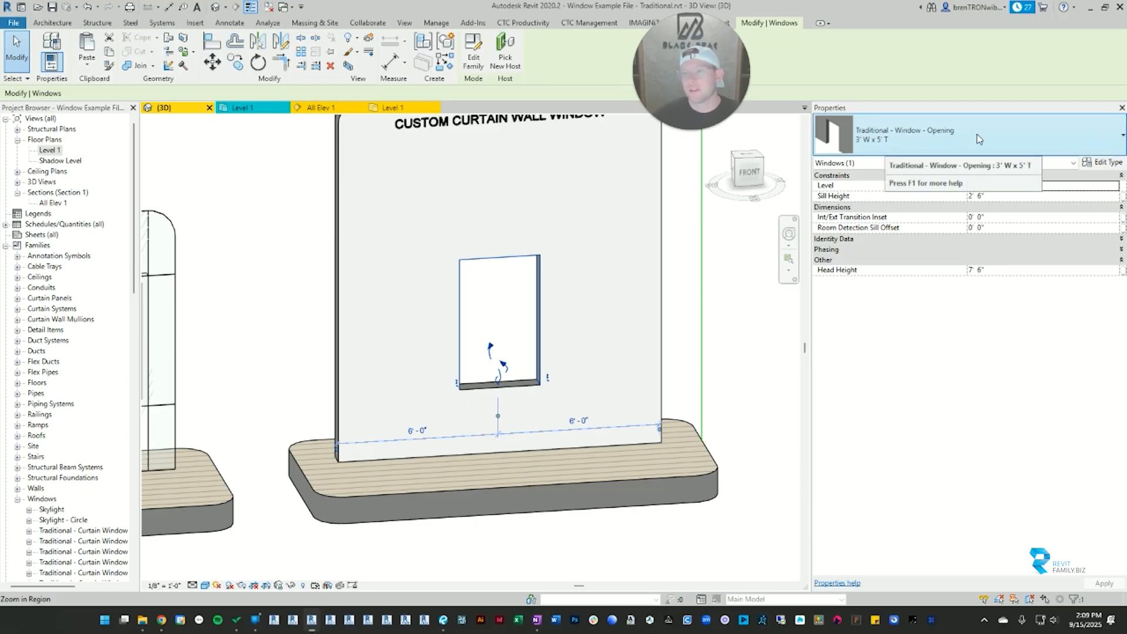
{"action": "left_click", "coordinate": [1104, 162]}
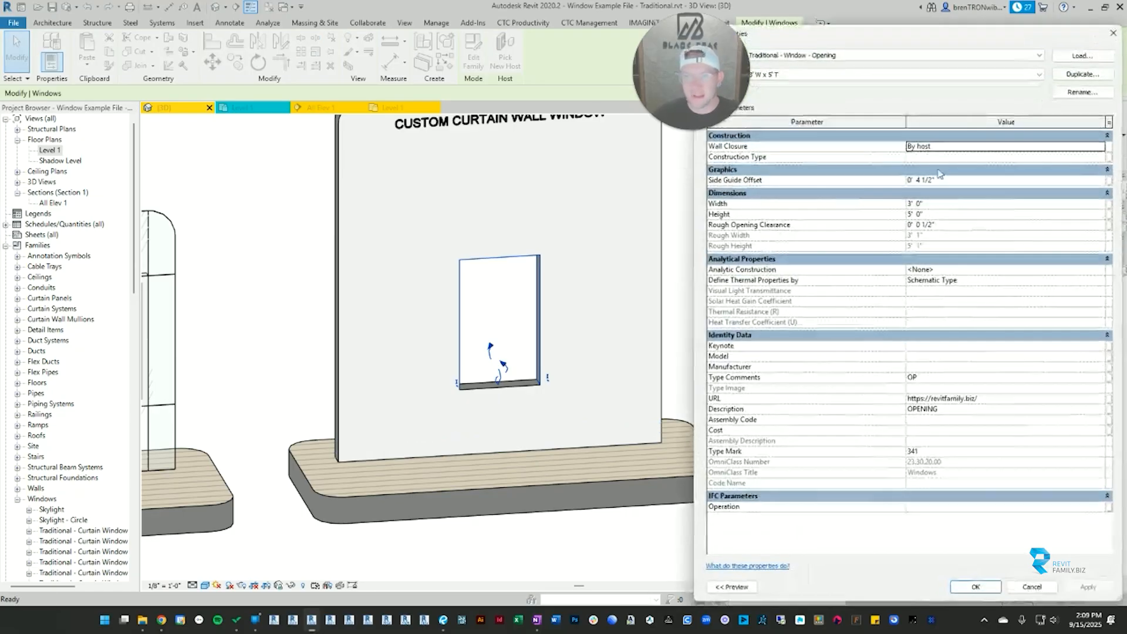
{"action": "left_click", "coordinate": [1084, 74]}
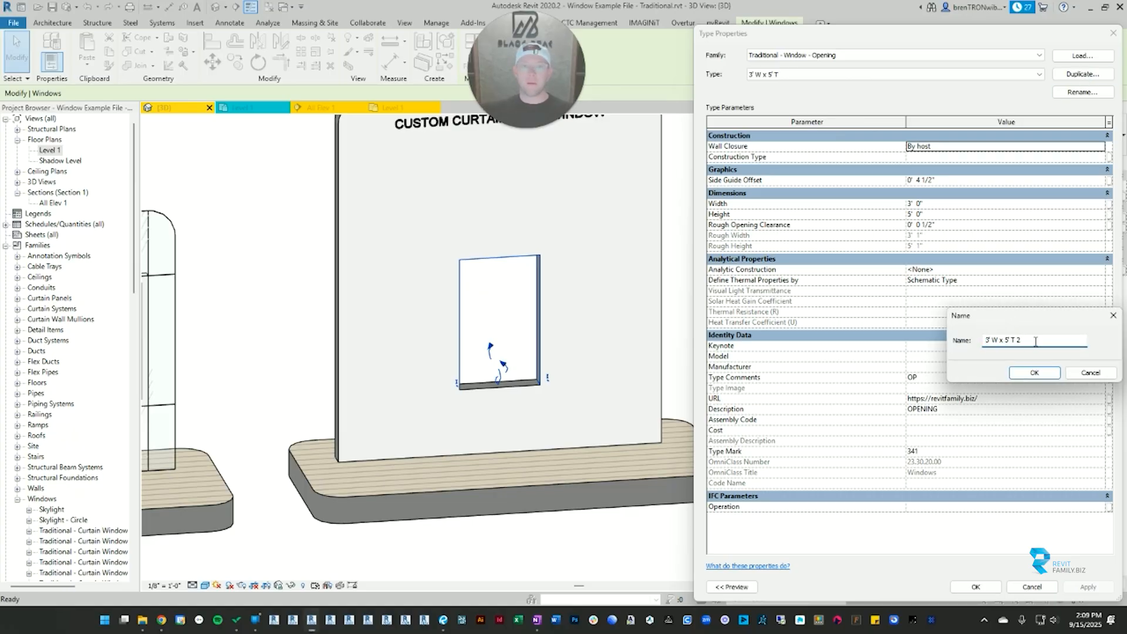
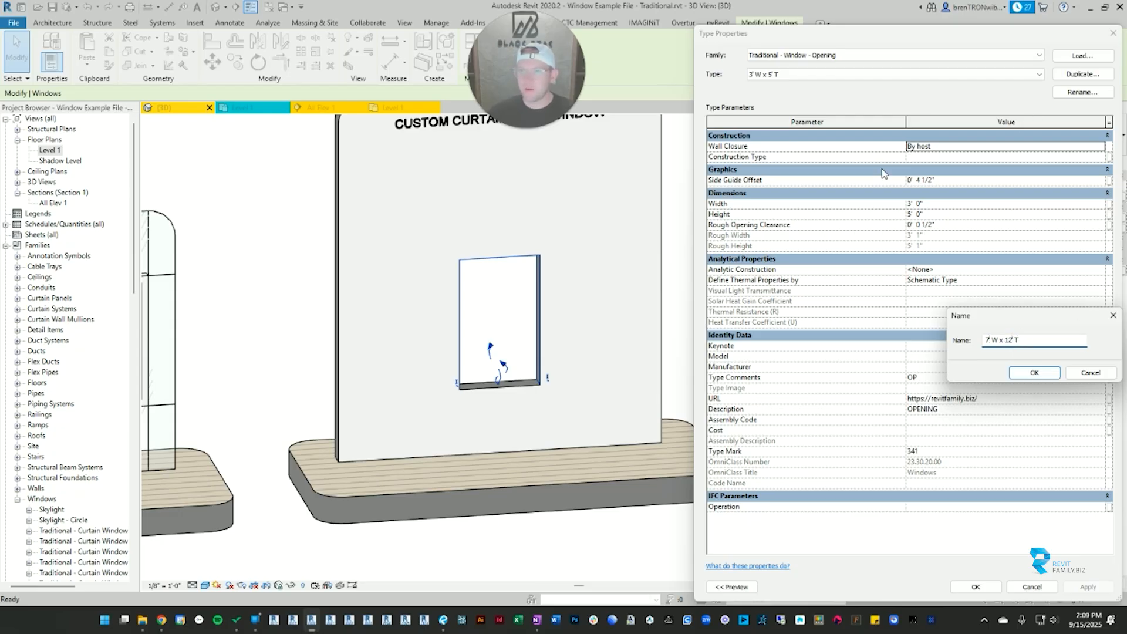
{"action": "left_click", "coordinate": [1036, 373]}
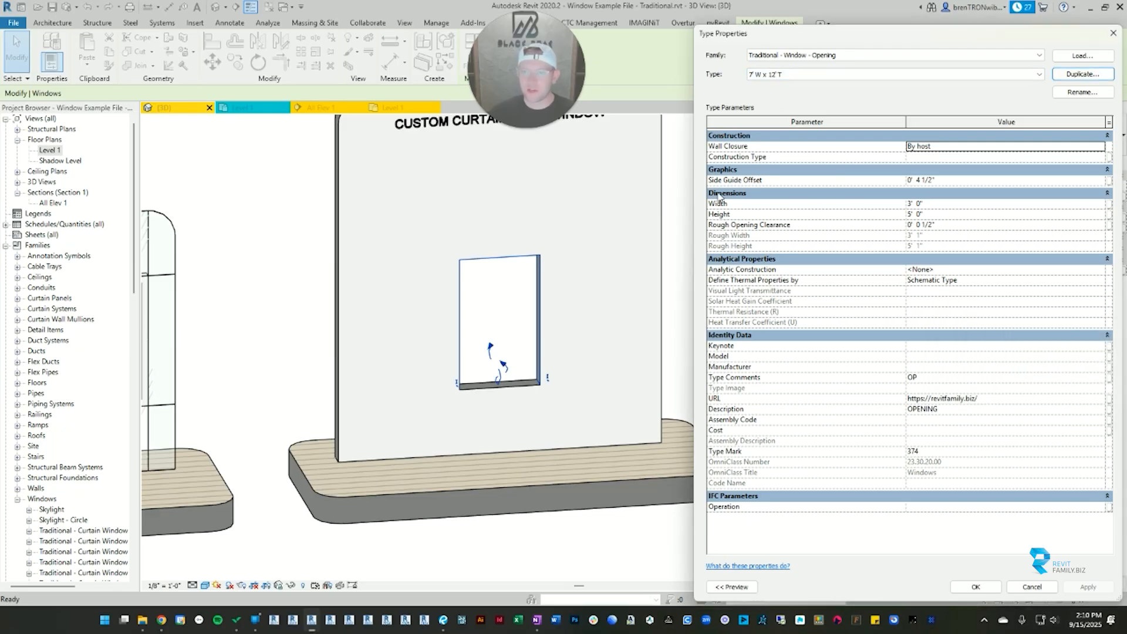
Step: Set the 7' W x 12' T opening type's width to 7' and height to 12'
{"action": "left_click", "coordinate": [945, 205]}
{"action": "type", "text": "7"}
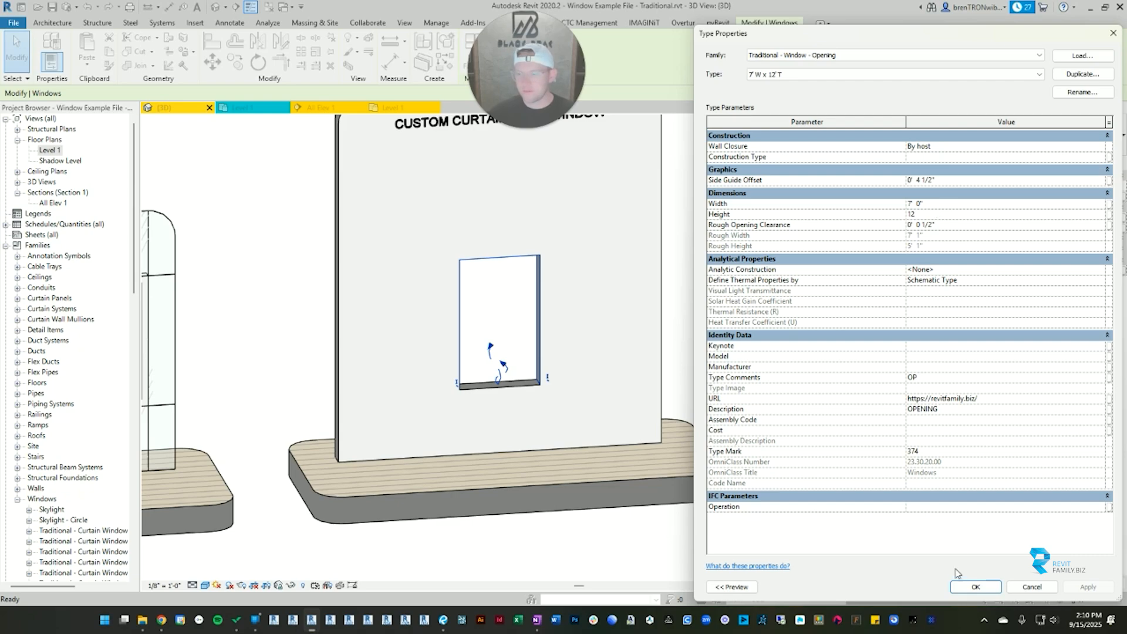
{"action": "left_click", "coordinate": [975, 587]}
{"action": "scroll", "coordinate": [576, 318], "scroll_direction": "down", "scroll_amount": 3}
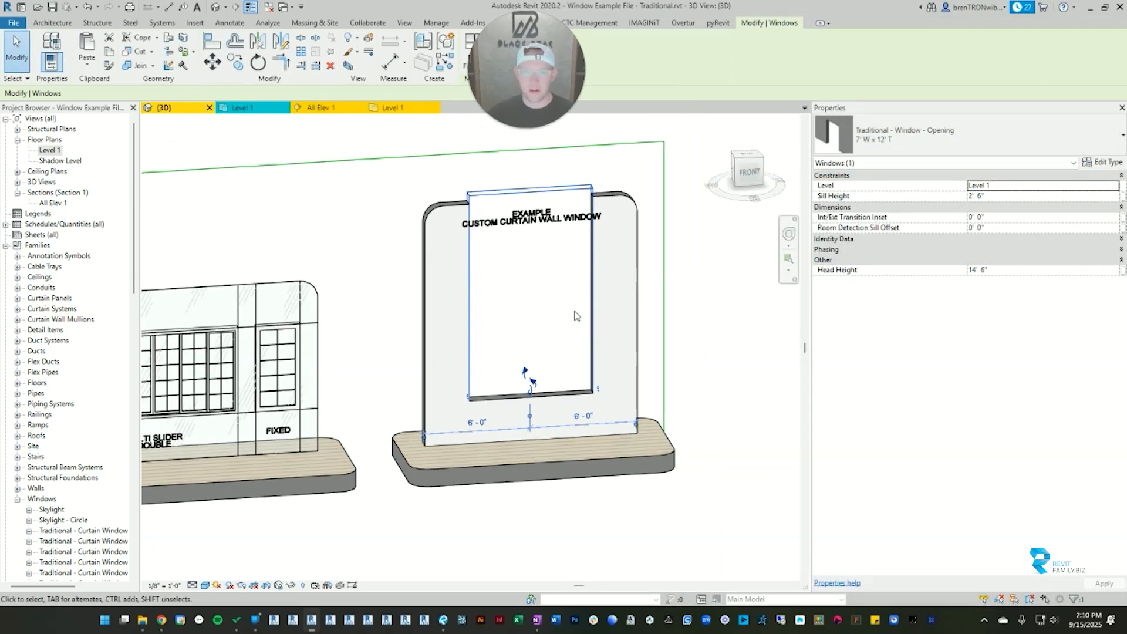
Step: Set the enlarged opening's sill height to 1'
{"action": "scroll", "coordinate": [527, 341], "scroll_direction": "up", "scroll_amount": 2}
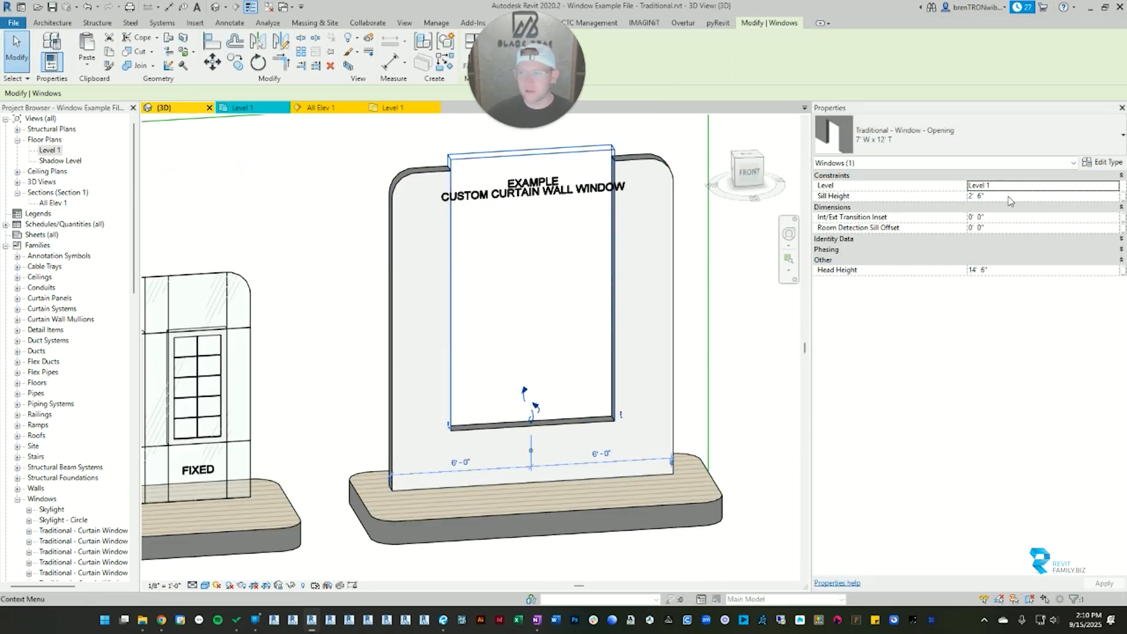
{"action": "left_click", "coordinate": [1010, 197]}
{"action": "type", "text": "1"}
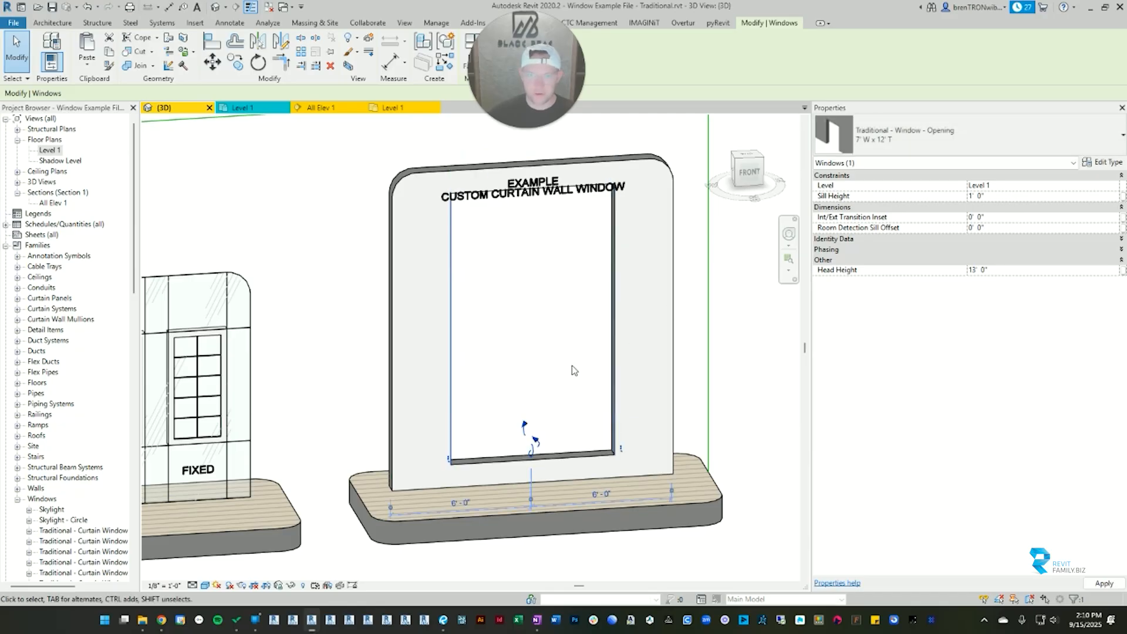
Step: Delete the "EXAMPLE CUSTOM CURTAIN WALL WINDOW" text from the front of the example wall
{"action": "left_click", "coordinate": [477, 203]}
{"action": "left_click", "coordinate": [520, 237]}
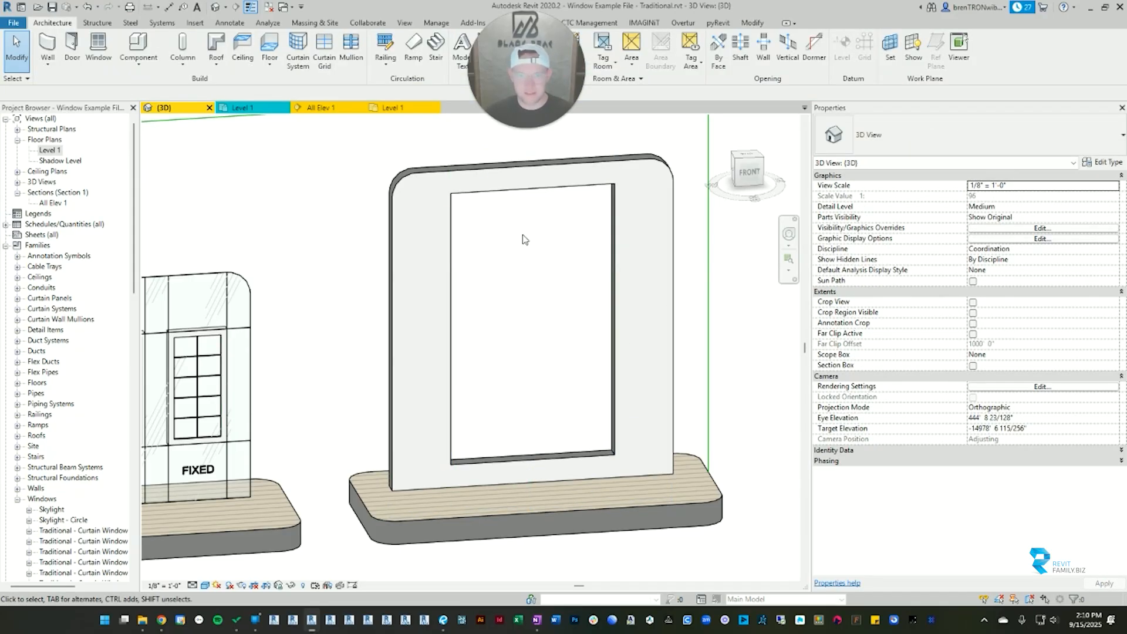
{"action": "middle_click_drag", "start_coordinate": [521, 237], "coordinate": [571, 387], "text": "shift"}
{"action": "scroll", "coordinate": [531, 388], "scroll_direction": "up", "scroll_amount": 3}
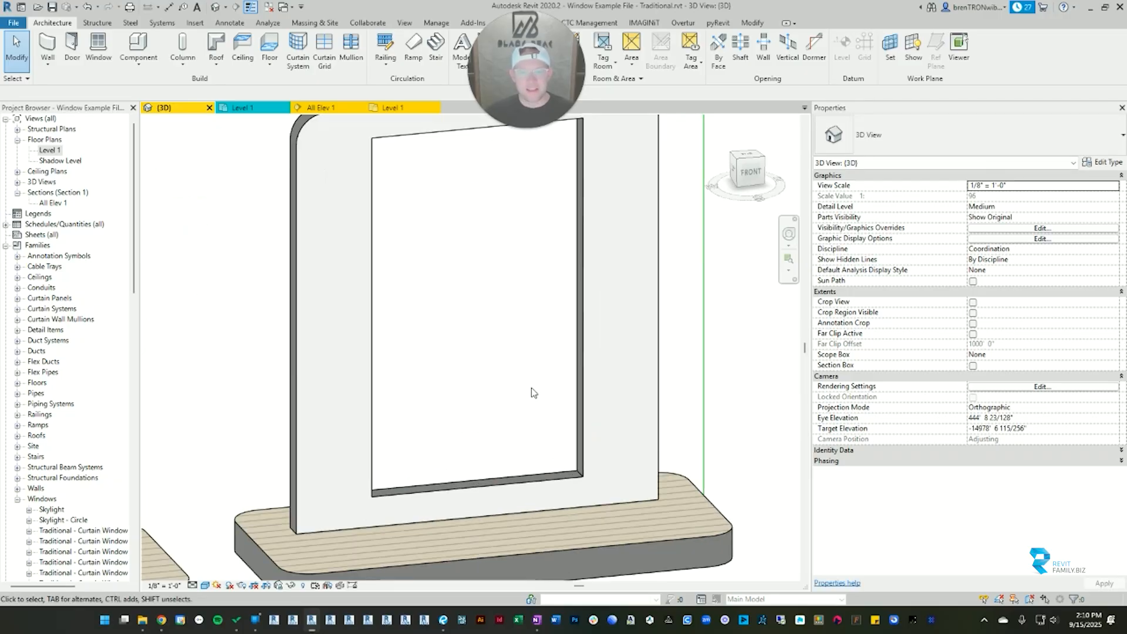
{"action": "scroll", "coordinate": [512, 348], "scroll_direction": "down", "scroll_amount": 1}
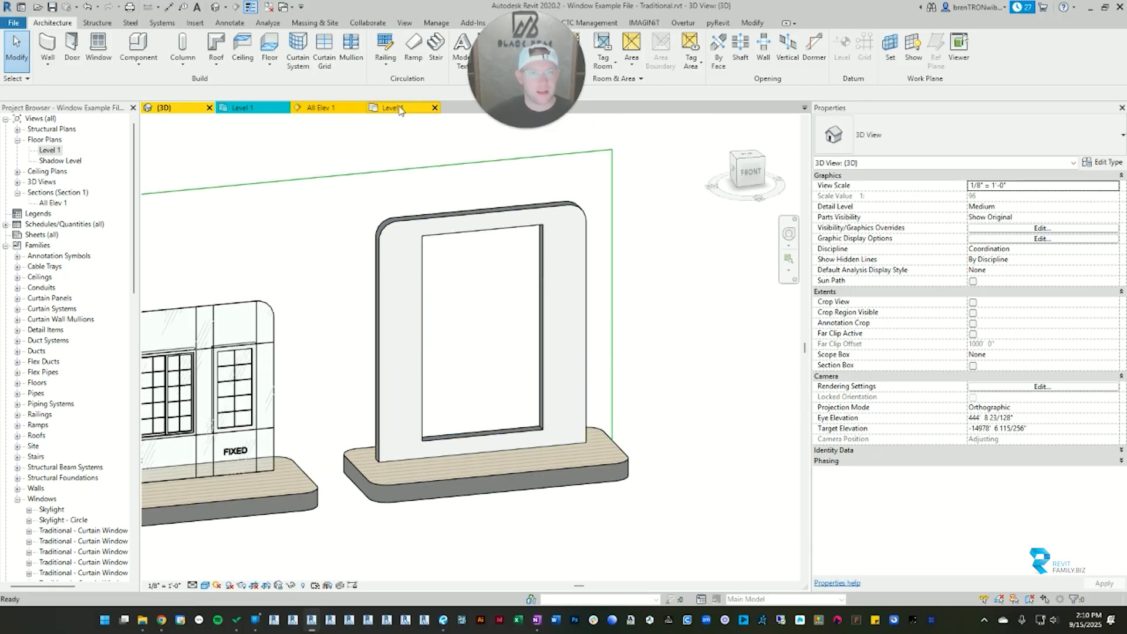
Step: In the Level 1 floor plan, draw a 7' long Curtain Wall 1 wall along the opening's centerline from jamb to jamb
{"action": "left_click", "coordinate": [390, 108]}
{"action": "middle_click_drag", "start_coordinate": [397, 136], "coordinate": [385, 169]}
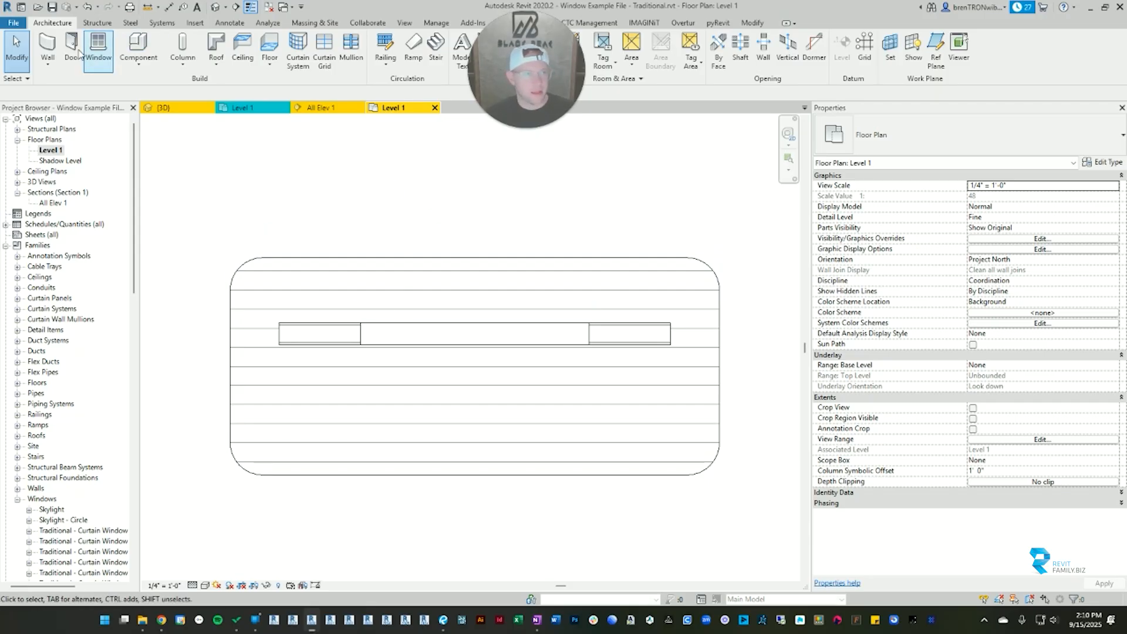
{"action": "left_click", "coordinate": [47, 47]}
{"action": "left_click", "coordinate": [926, 139]}
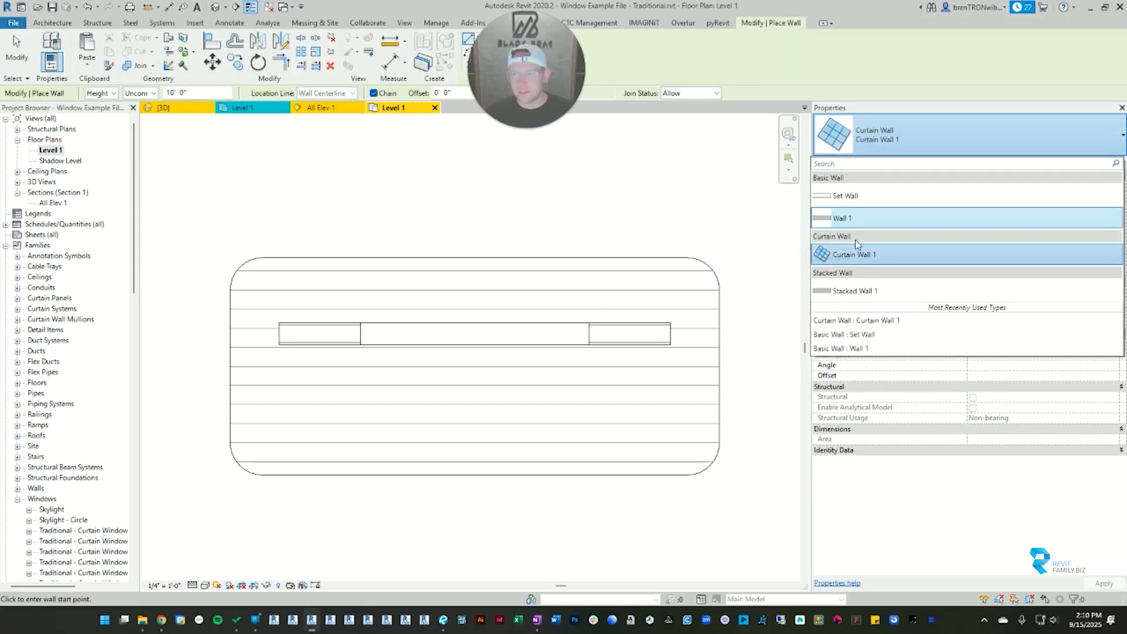
{"action": "left_click", "coordinate": [854, 254]}
{"action": "scroll", "coordinate": [365, 333], "scroll_direction": "up", "scroll_amount": 2}
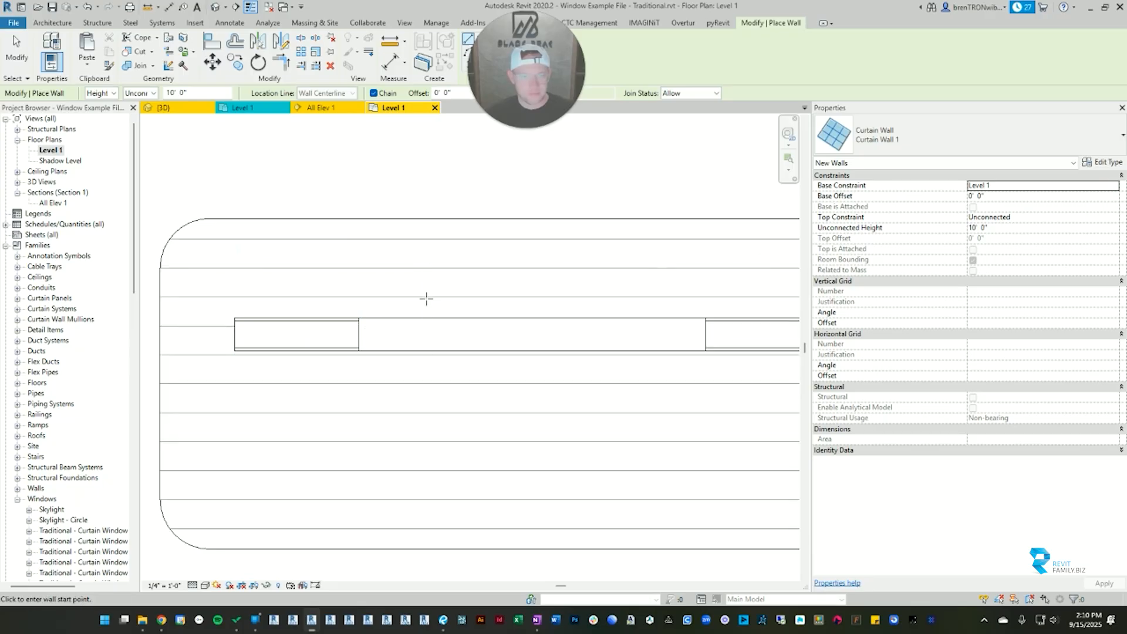
{"action": "scroll", "coordinate": [354, 334], "scroll_direction": "up", "scroll_amount": 2}
{"action": "left_click", "coordinate": [349, 334]}
{"action": "scroll", "coordinate": [549, 340], "scroll_direction": "down", "scroll_amount": 2}
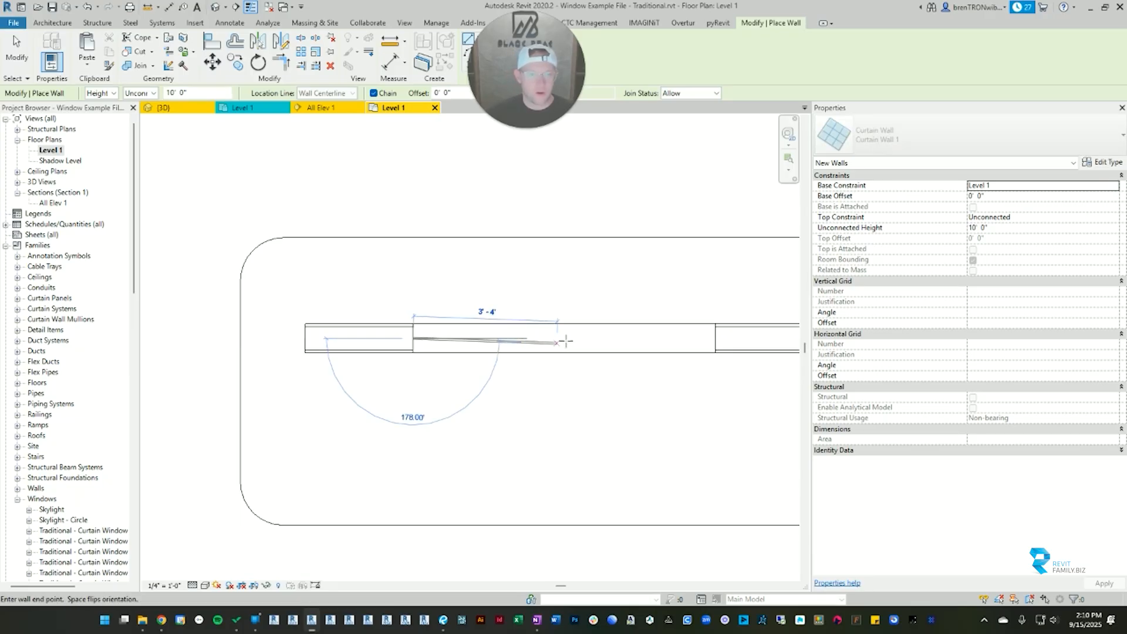
{"action": "middle_click_drag", "start_coordinate": [717, 341], "coordinate": [541, 343]}
{"action": "scroll", "coordinate": [535, 345], "scroll_direction": "up", "scroll_amount": 2}
{"action": "left_click", "coordinate": [544, 341]}
{"action": "scroll", "coordinate": [381, 359], "scroll_direction": "down", "scroll_amount": 3}
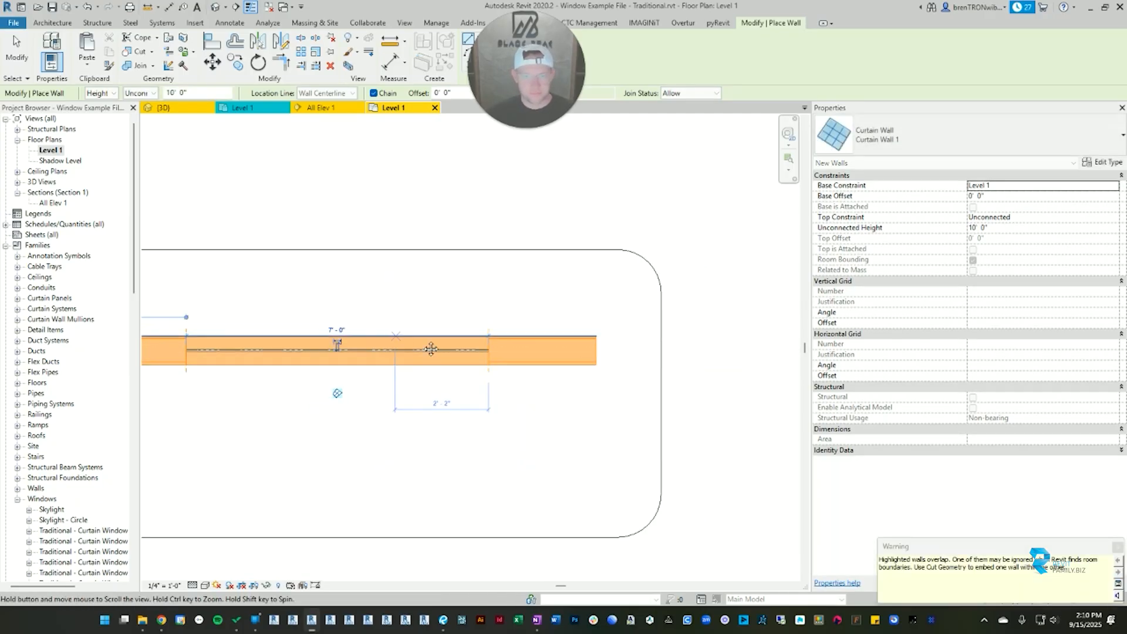
{"action": "key", "text": "Escape"}
{"action": "key", "text": "Escape"}
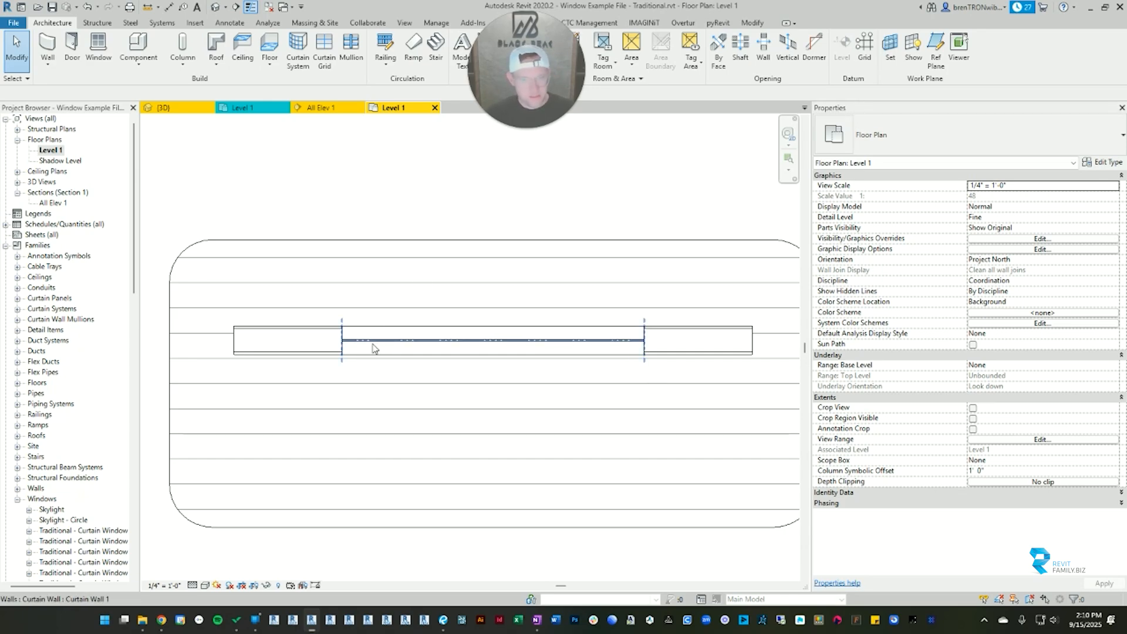
Step: Set the new curtain wall's base offset to 1' in the 3D view
{"action": "left_click", "coordinate": [373, 345]}
{"action": "left_click", "coordinate": [397, 231]}
{"action": "key", "text": "3"}
{"action": "key", "text": "d"}
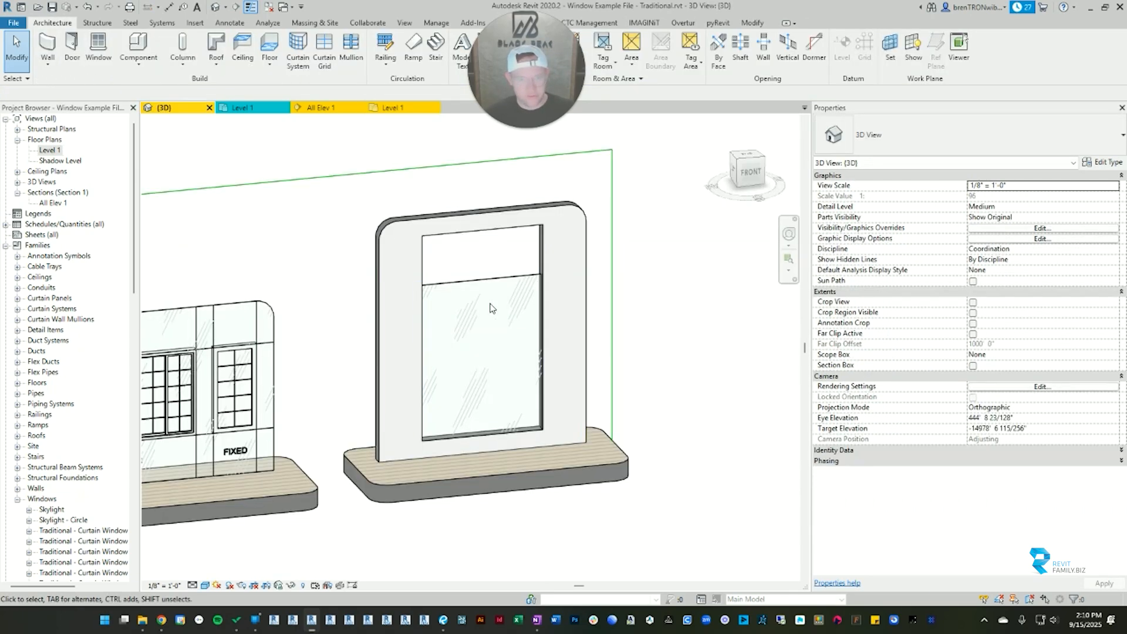
{"action": "left_click", "coordinate": [473, 286]}
{"action": "scroll", "coordinate": [516, 365], "scroll_direction": "up", "scroll_amount": 3}
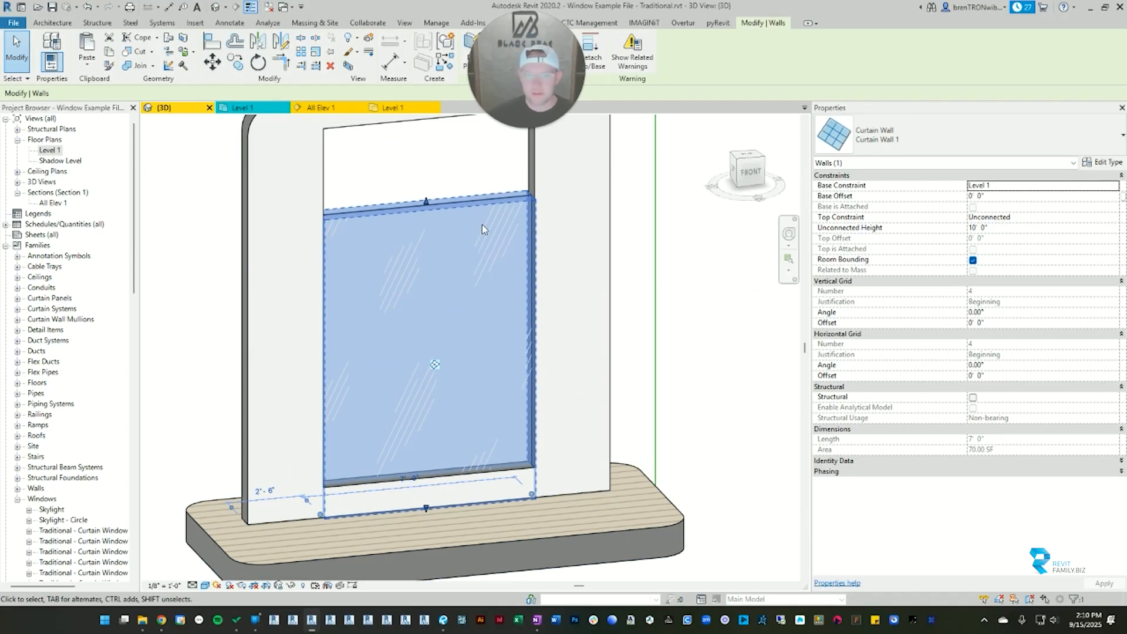
{"action": "middle_click_drag", "start_coordinate": [414, 231], "coordinate": [418, 317]}
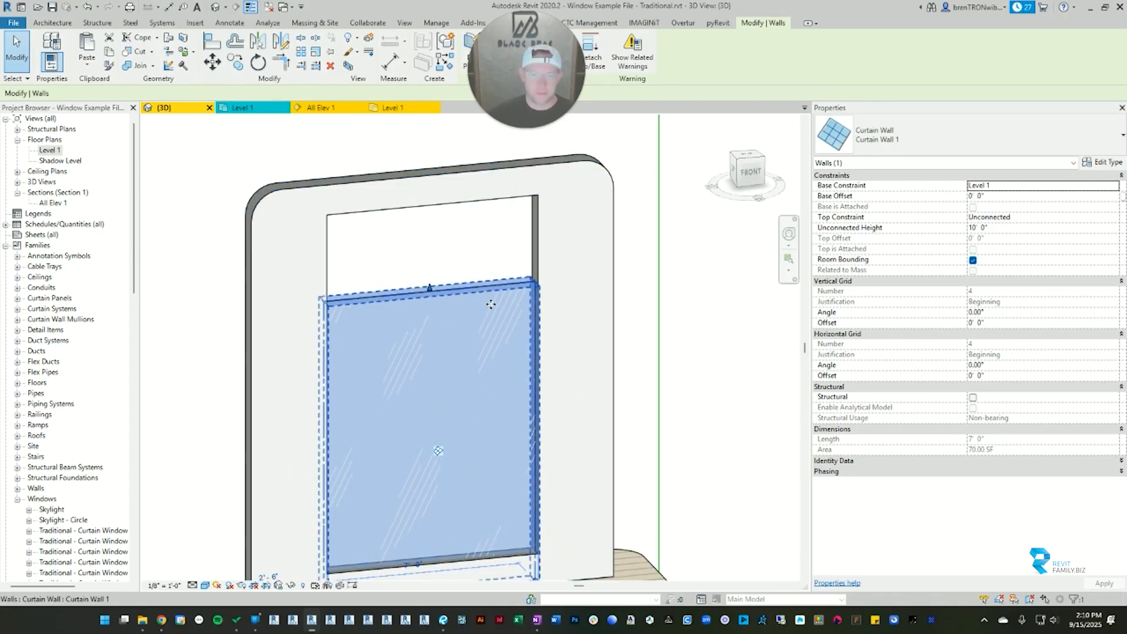
{"action": "scroll", "coordinate": [470, 222], "scroll_direction": "down", "scroll_amount": 2}
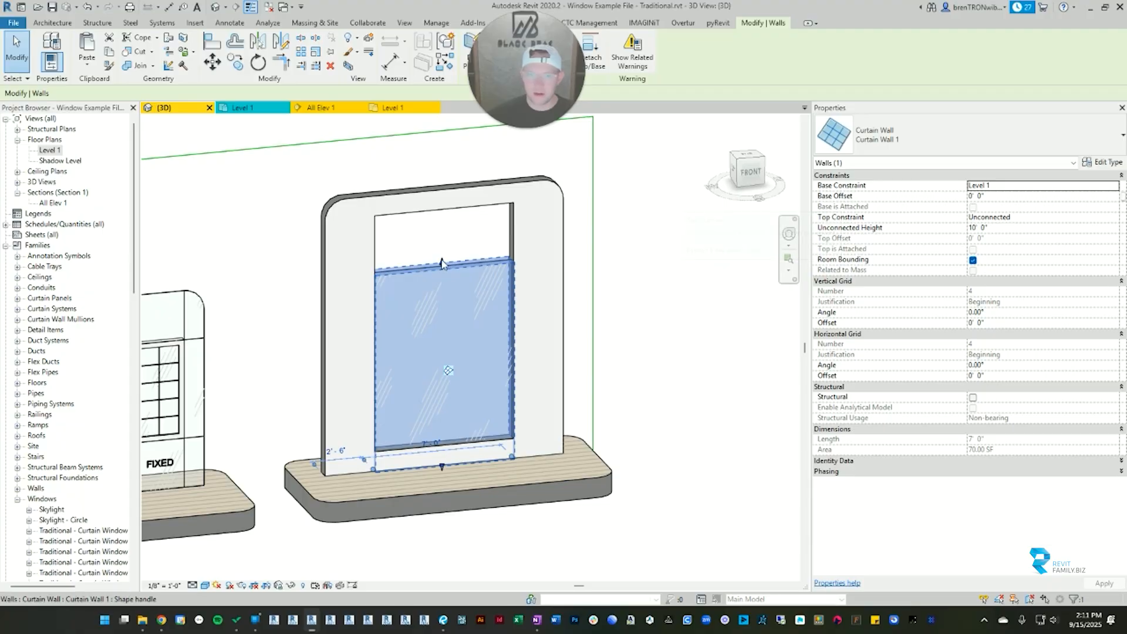
{"action": "left_click", "coordinate": [550, 260]}
{"action": "left_click", "coordinate": [436, 270]}
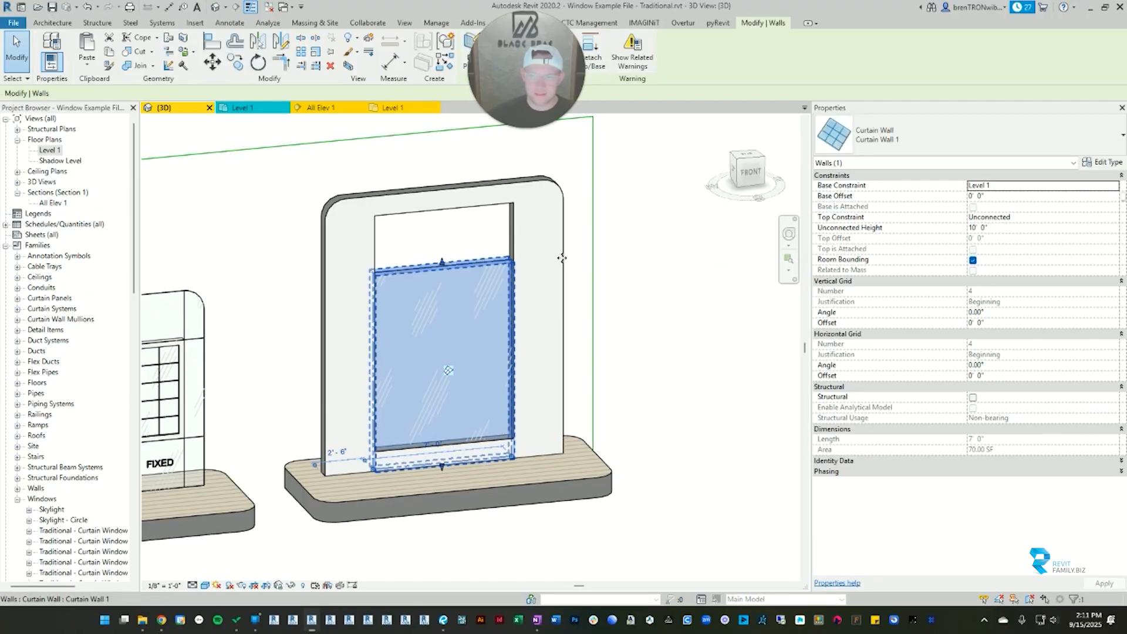
{"action": "left_click", "coordinate": [996, 197]}
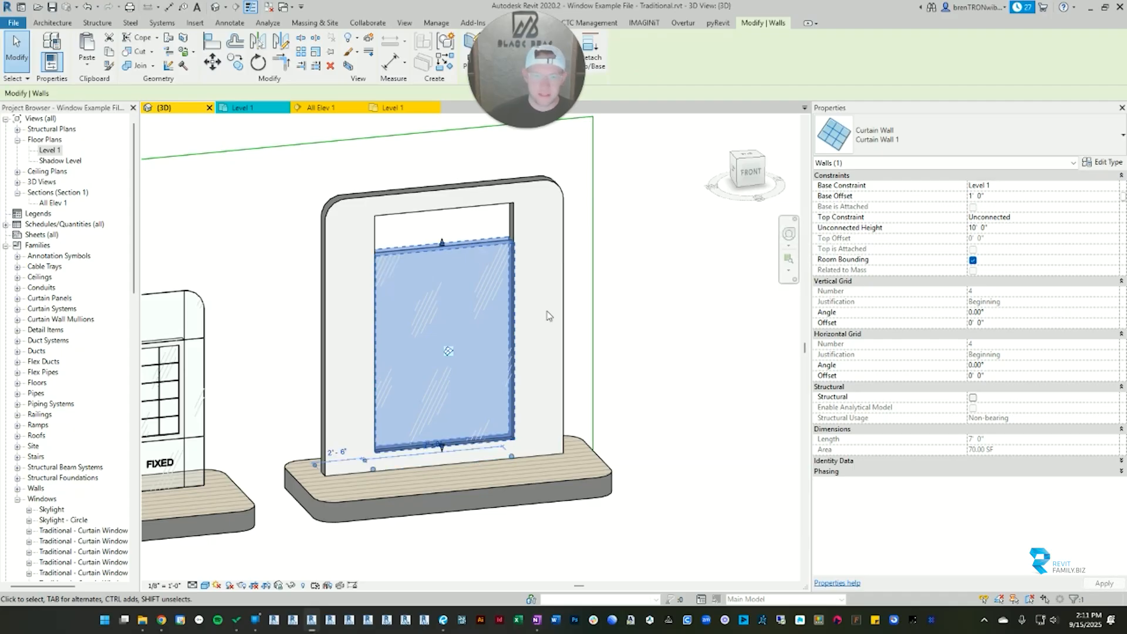
{"action": "scroll", "coordinate": [455, 473], "scroll_direction": "up", "scroll_amount": 5}
{"action": "left_click", "coordinate": [762, 353]}
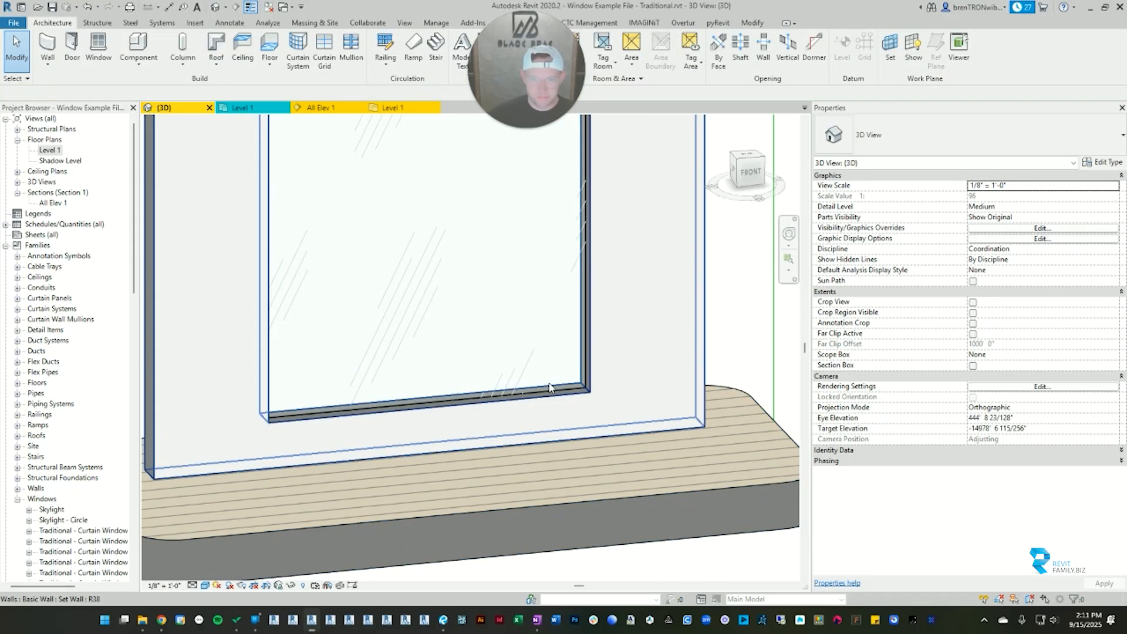
Step: Set the curtain wall's unconnected height to 12' to fill the opening
{"action": "left_click", "coordinate": [519, 231]}
{"action": "scroll", "coordinate": [520, 231], "scroll_direction": "down", "scroll_amount": 3}
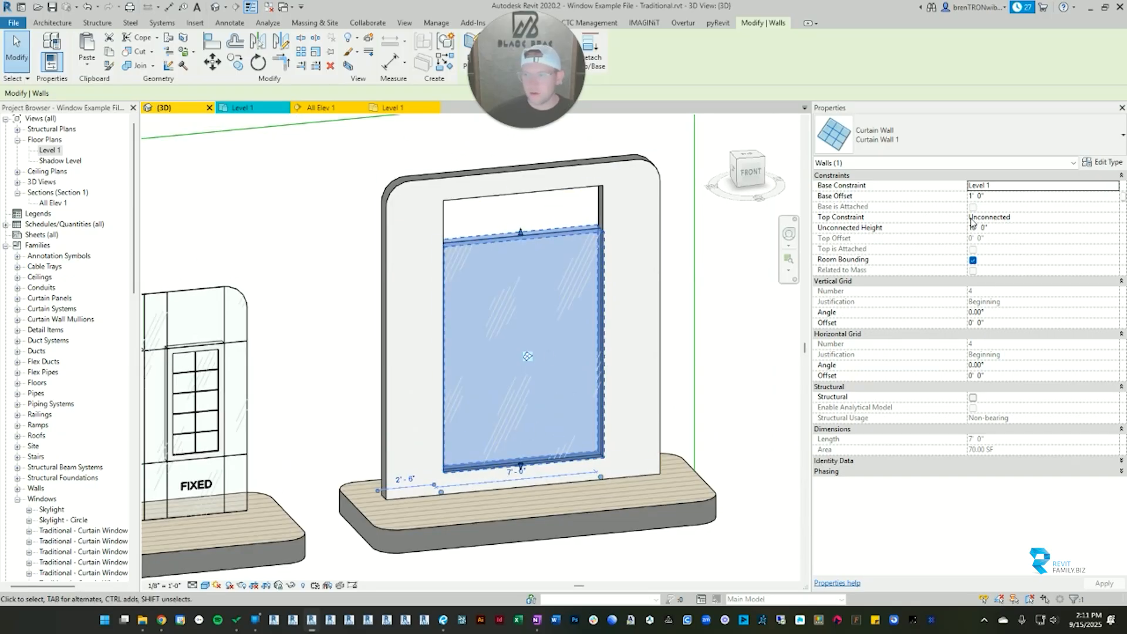
{"action": "left_click", "coordinate": [999, 229]}
{"action": "type", "text": "12"}
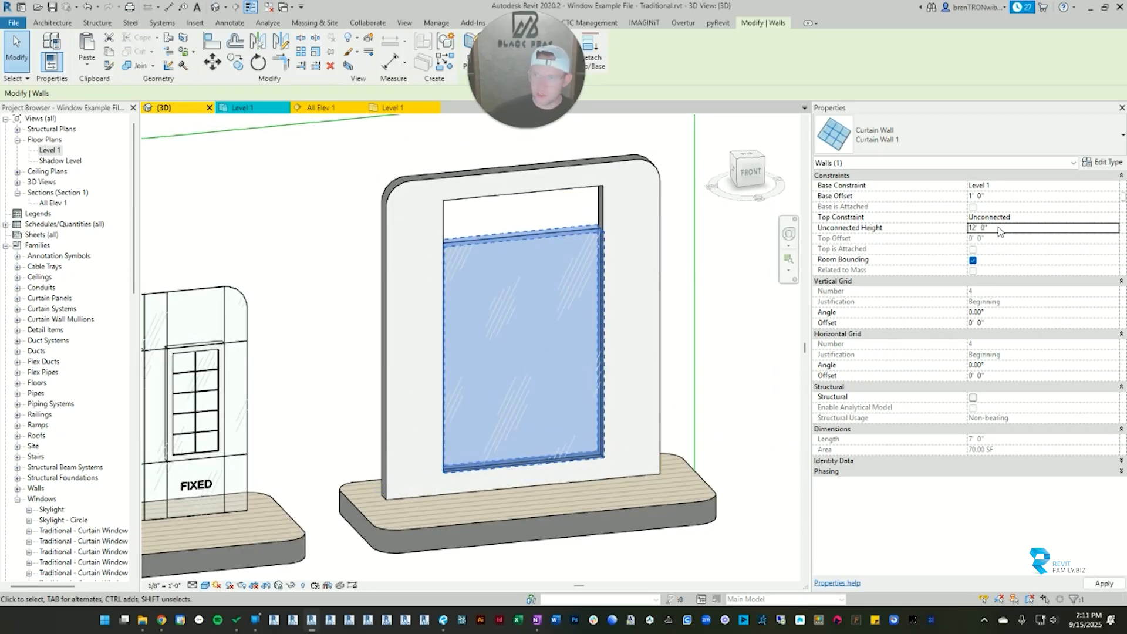
{"action": "left_click", "coordinate": [713, 360]}
{"action": "scroll", "coordinate": [711, 360], "scroll_direction": "down", "scroll_amount": 1}
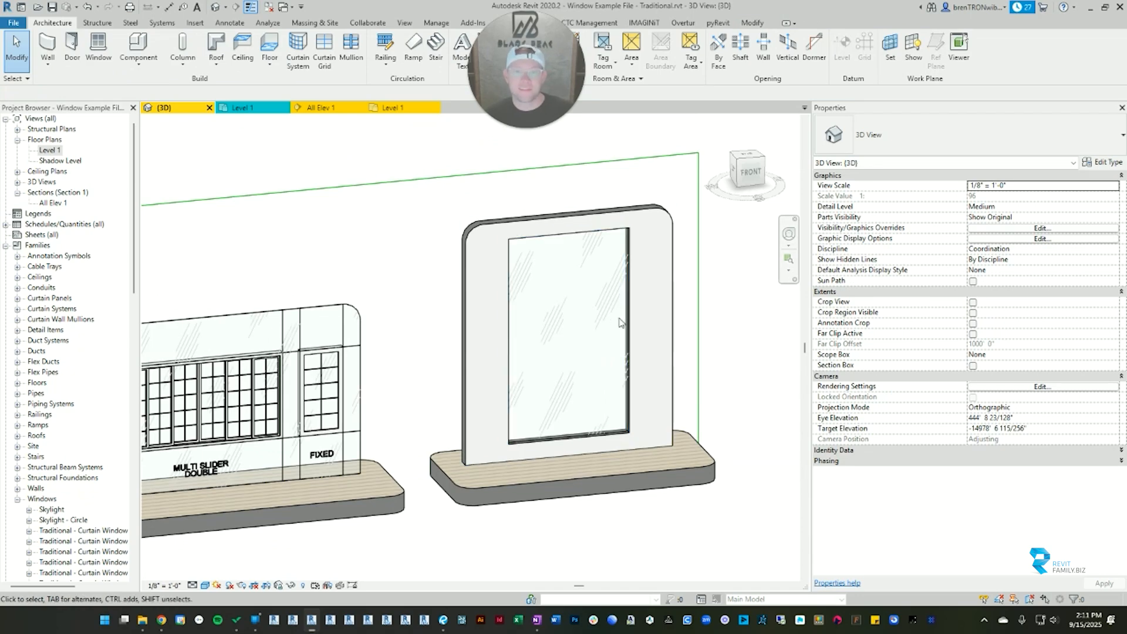
{"action": "middle_click_drag", "start_coordinate": [589, 317], "coordinate": [609, 311], "text": "shift"}
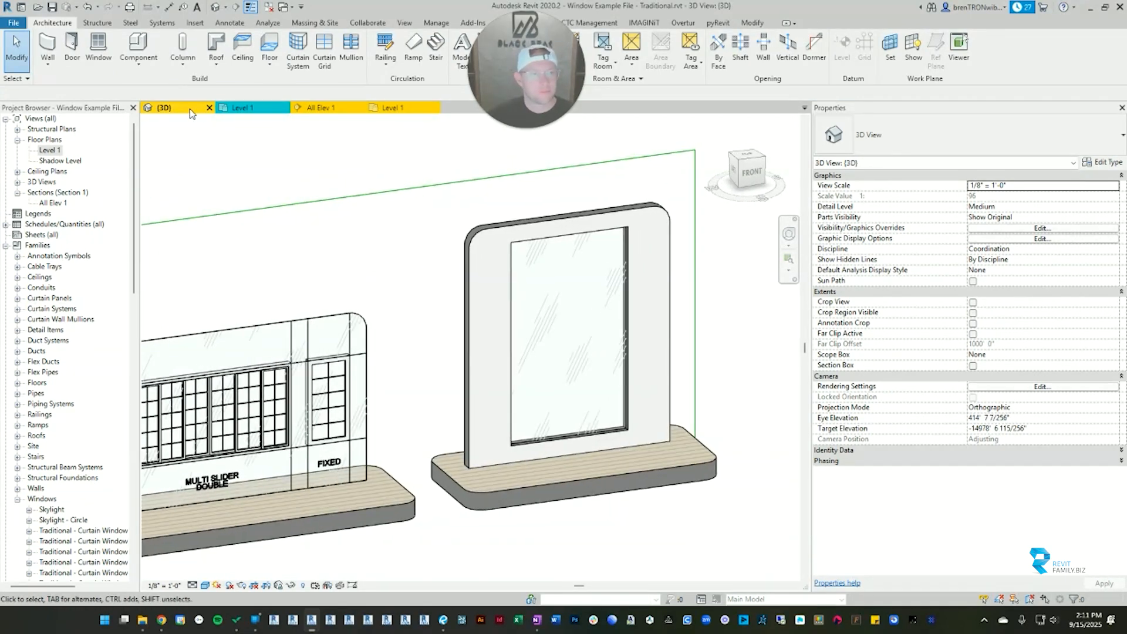
Step: Examine how the curtain wall sits within the window opening in the Level 1 floor plan
{"action": "left_click", "coordinate": [399, 109]}
{"action": "left_click", "coordinate": [490, 343]}
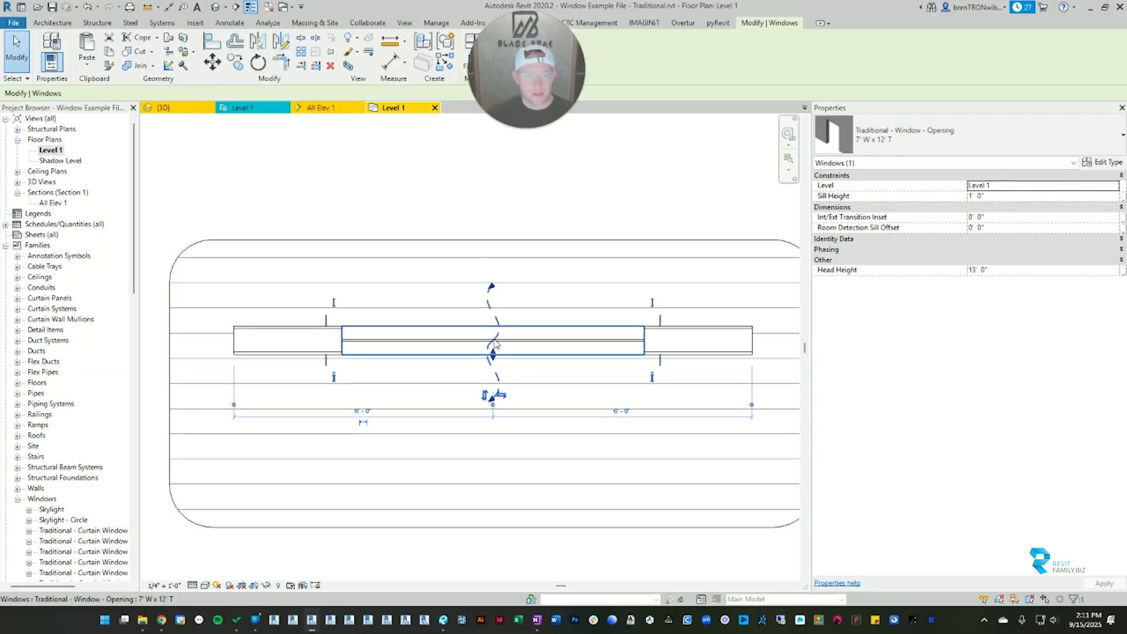
{"action": "key", "text": "Escape"}
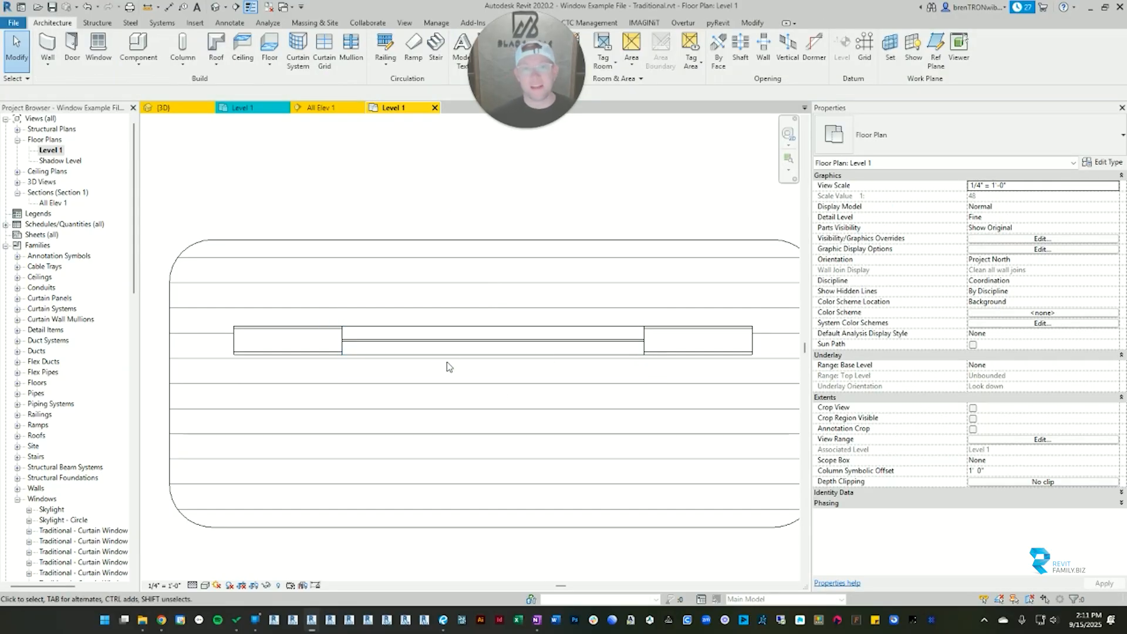
{"action": "left_click", "coordinate": [468, 340]}
{"action": "middle_click_drag", "start_coordinate": [547, 339], "coordinate": [461, 339]}
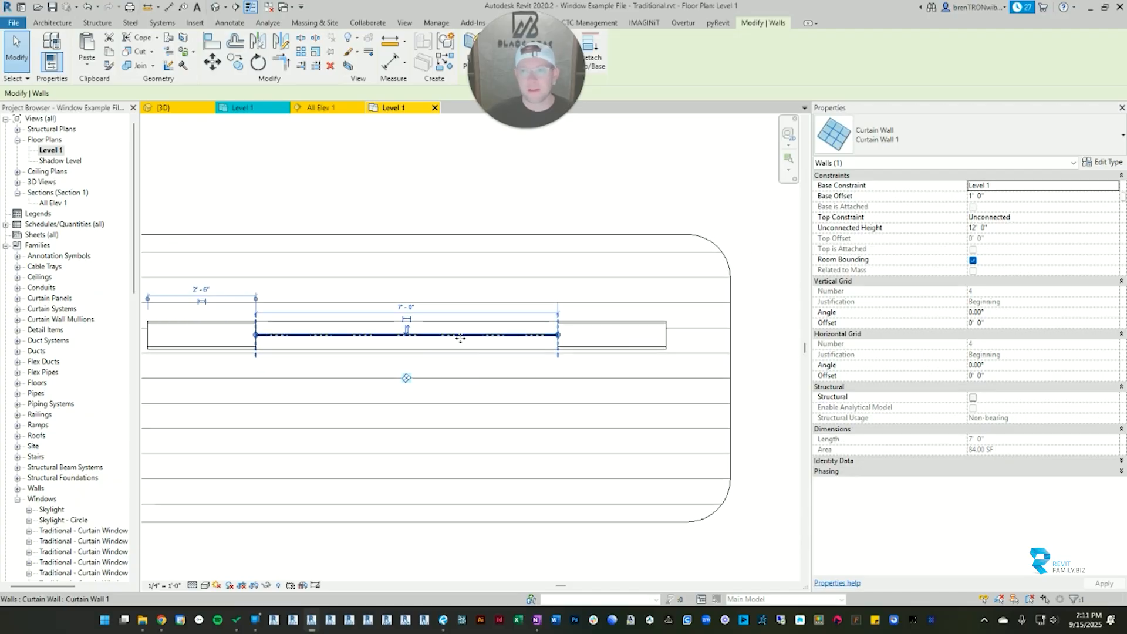
{"action": "key", "text": "Escape"}
{"action": "left_click", "coordinate": [462, 340]}
{"action": "key", "text": "Escape"}
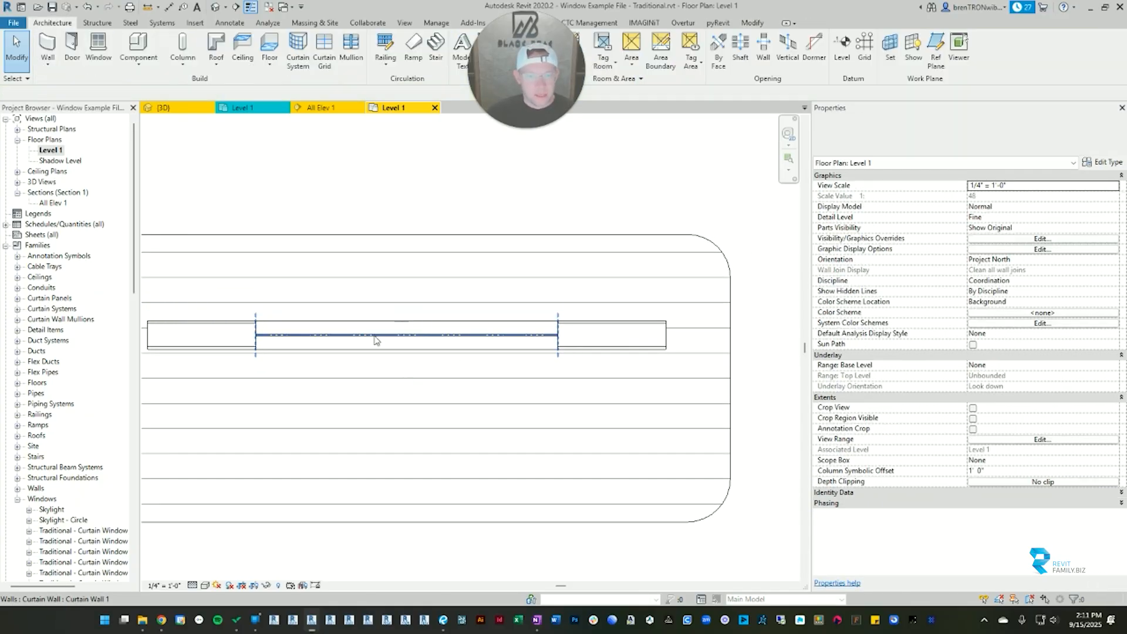
{"action": "scroll", "coordinate": [260, 341], "scroll_direction": "up", "scroll_amount": 3}
{"action": "left_click", "coordinate": [256, 325]}
{"action": "scroll", "coordinate": [261, 324], "scroll_direction": "up", "scroll_amount": 2}
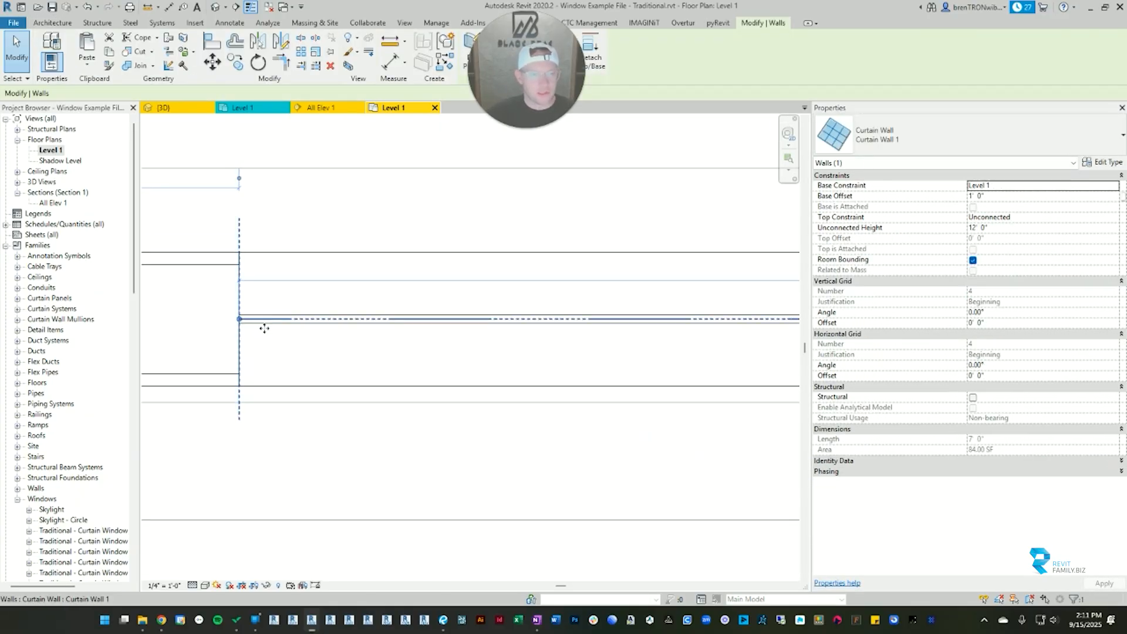
Step: Select the glazed system panel inside the curtain wall in plan and examine its position relative to the wall's location line
{"action": "key", "text": "Escape"}
{"action": "key", "text": "Tab"}
{"action": "left_click", "coordinate": [289, 327]}
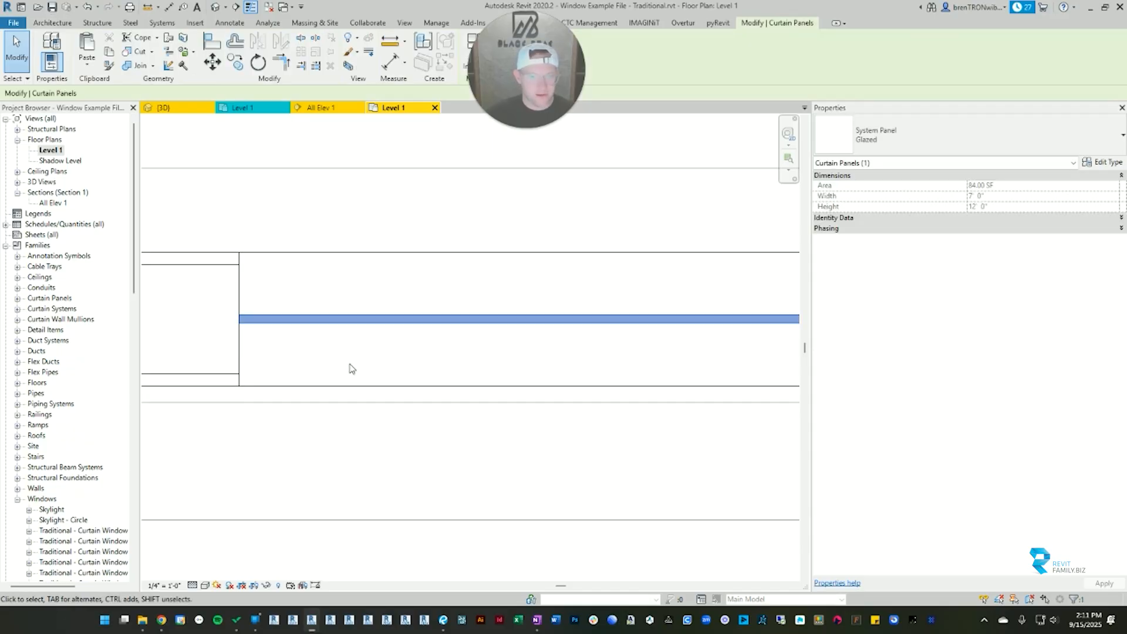
{"action": "scroll", "coordinate": [630, 399], "scroll_direction": "down", "scroll_amount": 2}
{"action": "scroll", "coordinate": [297, 327], "scroll_direction": "up", "scroll_amount": 4}
{"action": "key", "text": "Escape"}
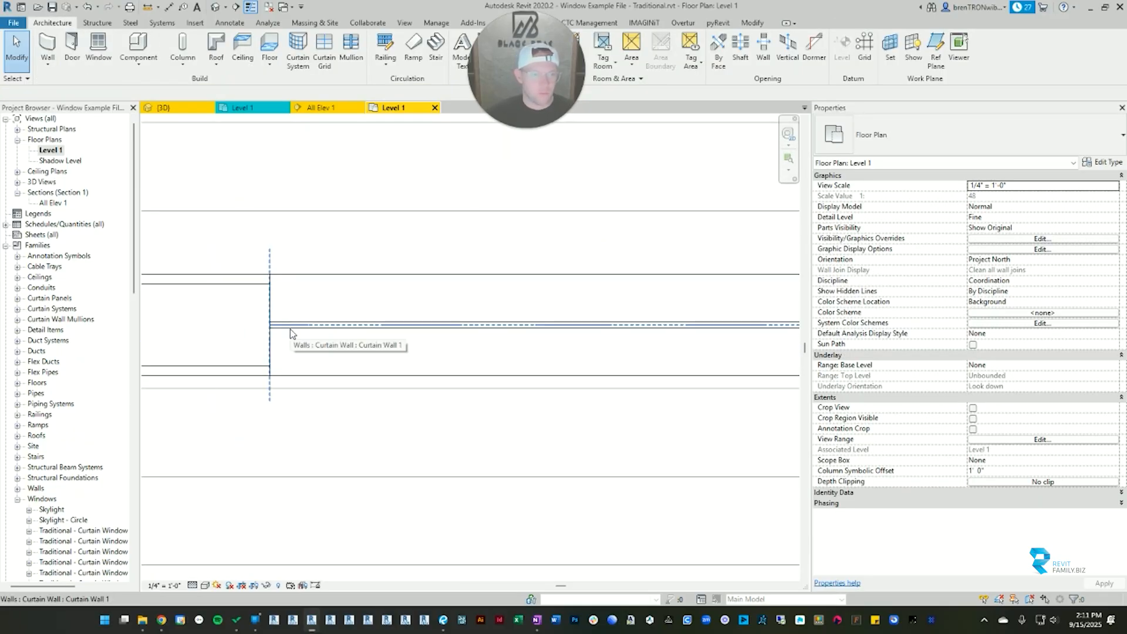
Step: Examine the curtain wall's location line and its ends at both jambs of the opening
{"action": "left_click", "coordinate": [290, 327]}
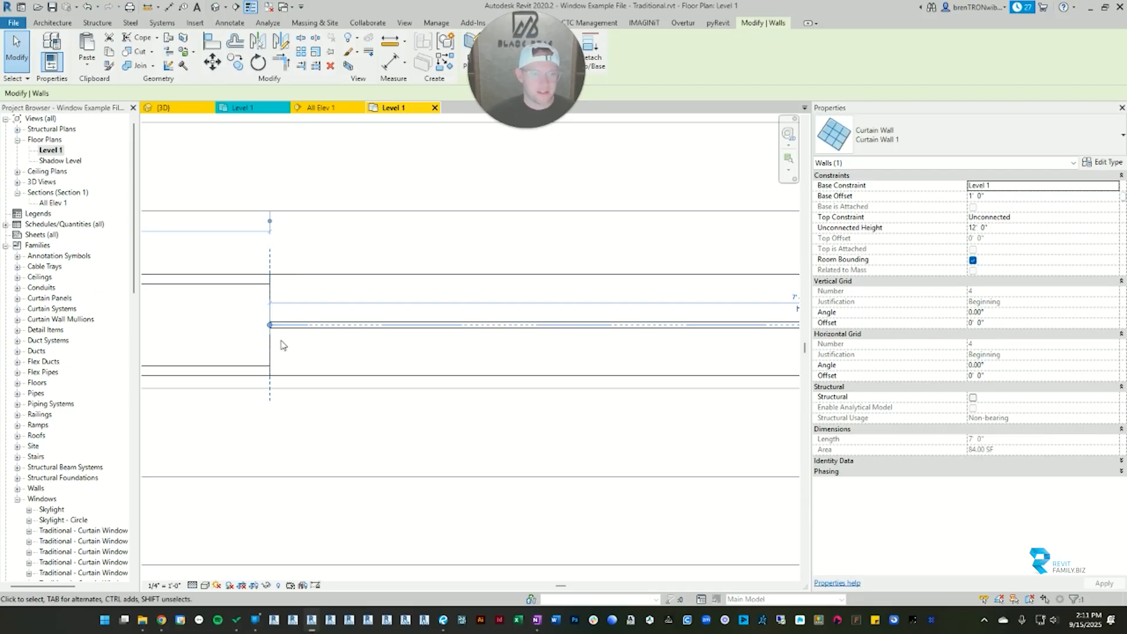
{"action": "middle_click_drag", "start_coordinate": [282, 345], "coordinate": [627, 344]}
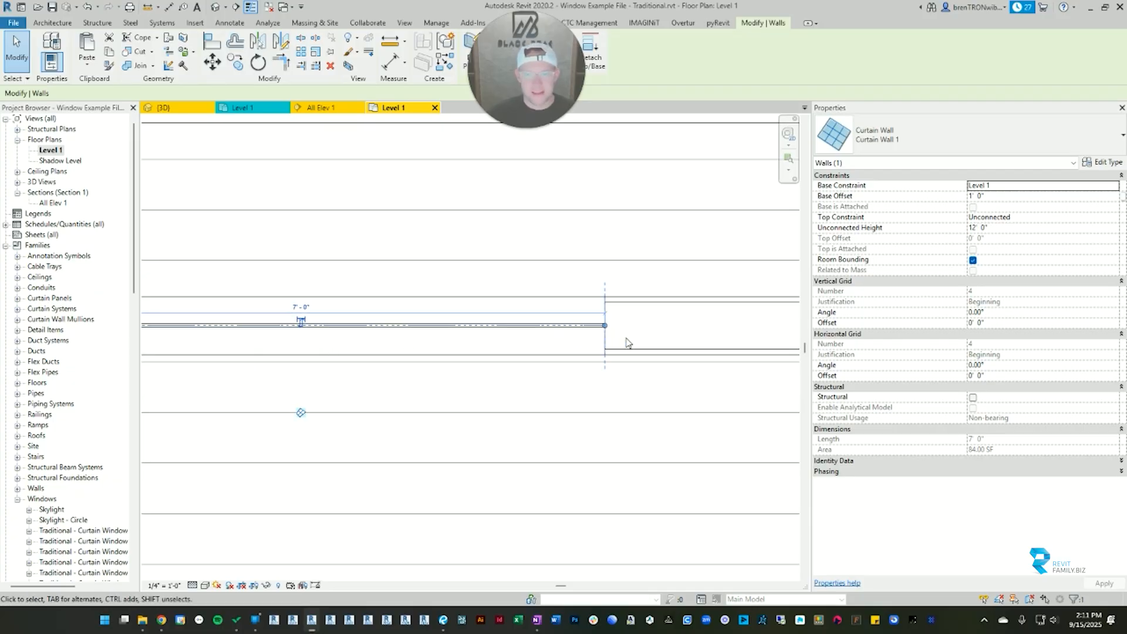
{"action": "scroll", "coordinate": [626, 343], "scroll_direction": "up", "scroll_amount": 2}
{"action": "left_click", "coordinate": [608, 337]}
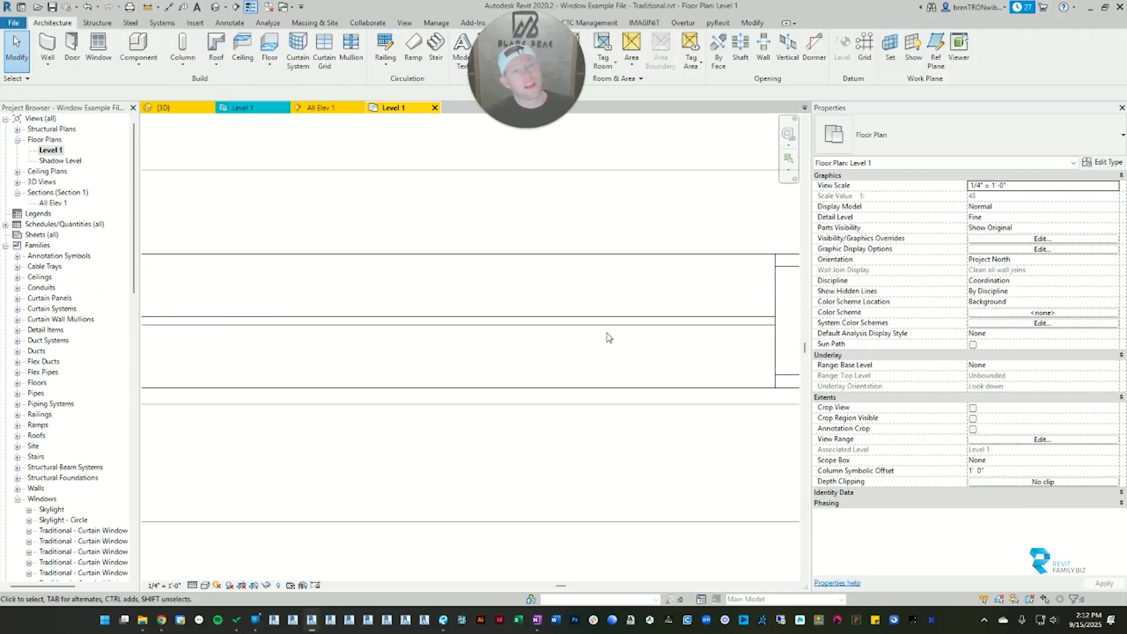
{"action": "scroll", "coordinate": [607, 337], "scroll_direction": "down", "scroll_amount": 2}
{"action": "middle_click_drag", "start_coordinate": [607, 338], "coordinate": [659, 342]}
{"action": "middle_click_drag", "start_coordinate": [229, 348], "coordinate": [370, 367]}
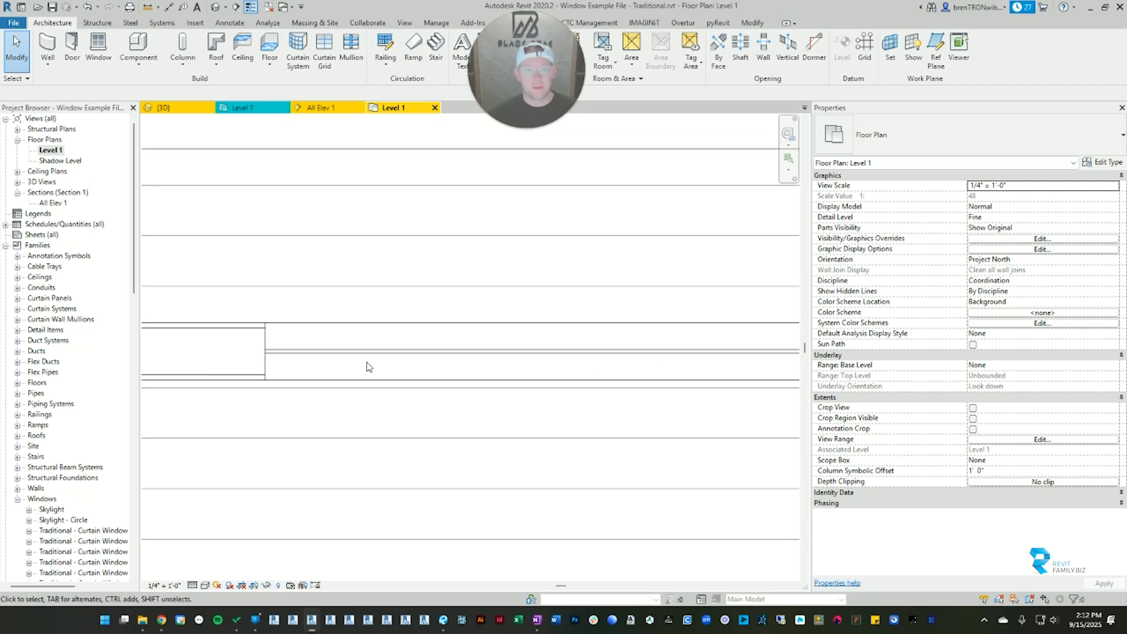
{"action": "scroll", "coordinate": [277, 361], "scroll_direction": "up", "scroll_amount": 2}
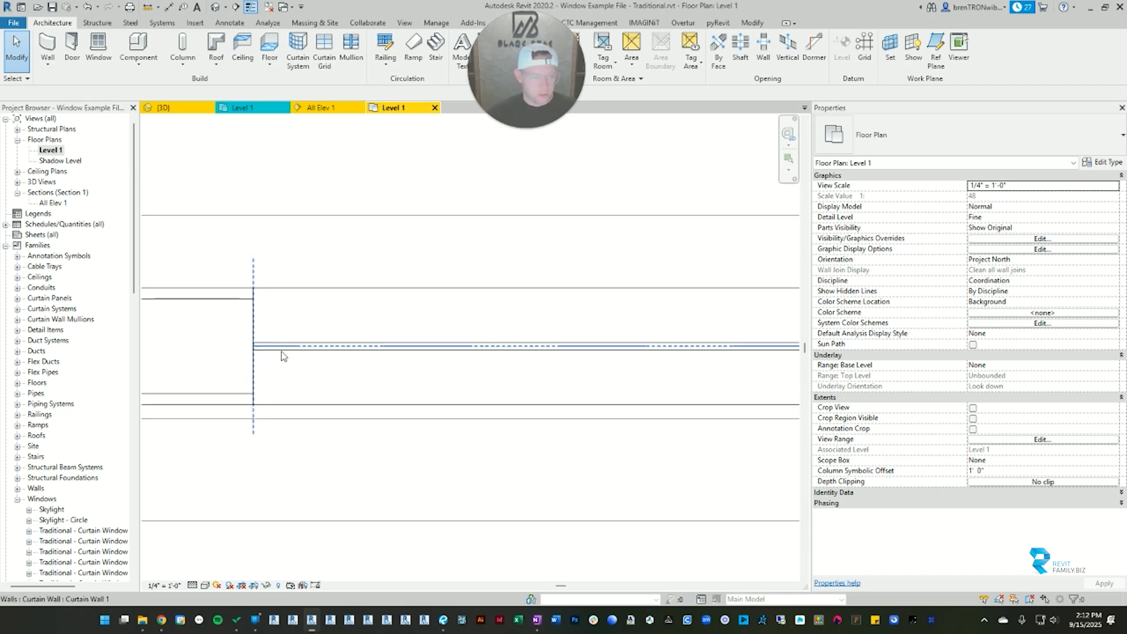
Step: Set the Offset of the curtain wall's Glazed system panel type to 2"
{"action": "key", "text": "Tab"}
{"action": "left_click", "coordinate": [282, 355]}
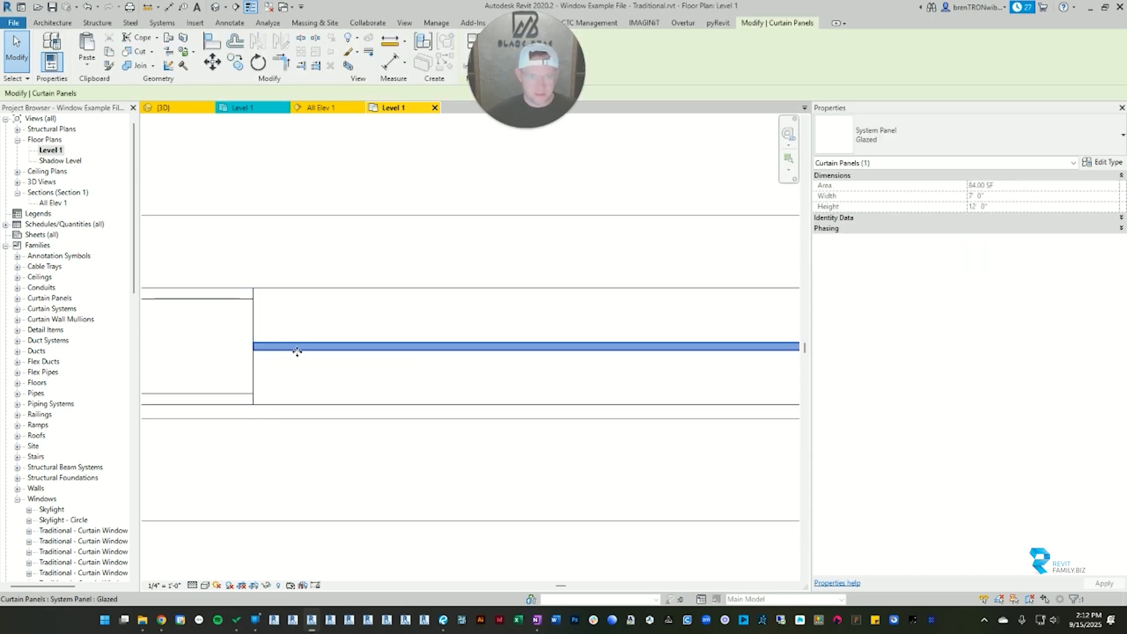
{"action": "scroll", "coordinate": [509, 365], "scroll_direction": "down", "scroll_amount": 2}
{"action": "middle_click_drag", "start_coordinate": [509, 365], "coordinate": [309, 330]}
{"action": "scroll", "coordinate": [310, 329], "scroll_direction": "down", "scroll_amount": 1}
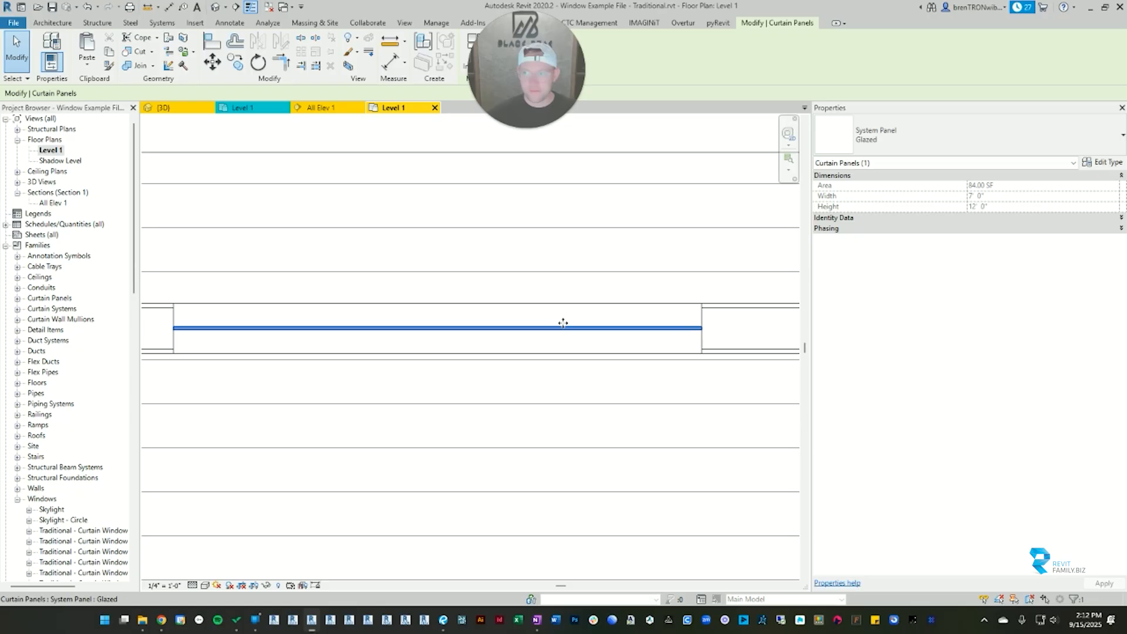
{"action": "left_click", "coordinate": [1113, 164]}
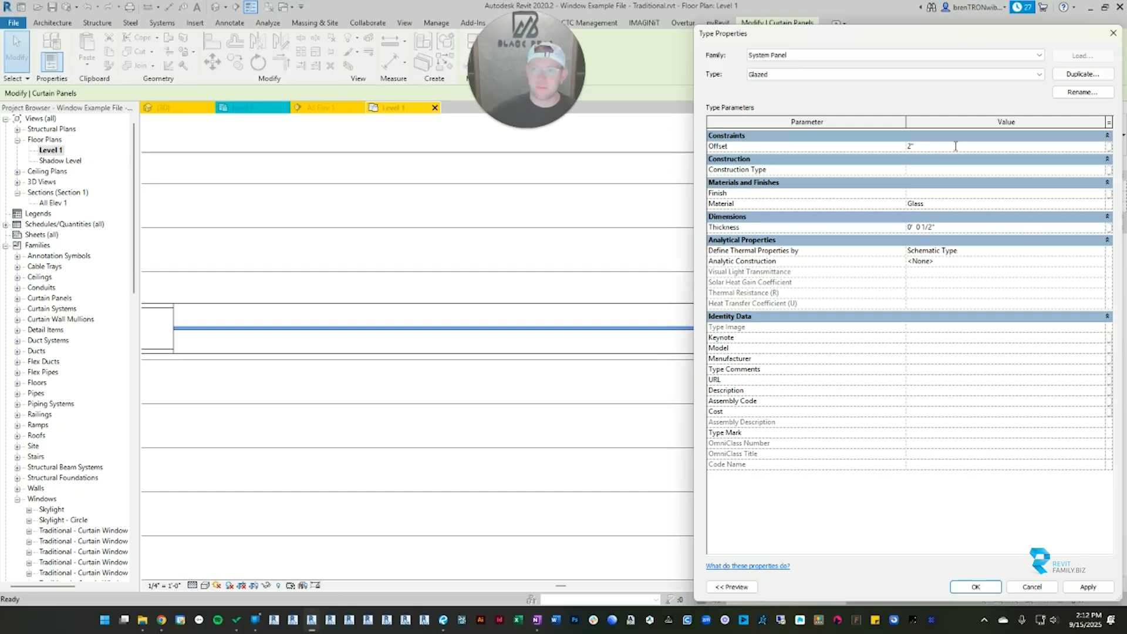
{"action": "left_click", "coordinate": [975, 587]}
{"action": "left_click", "coordinate": [689, 281]}
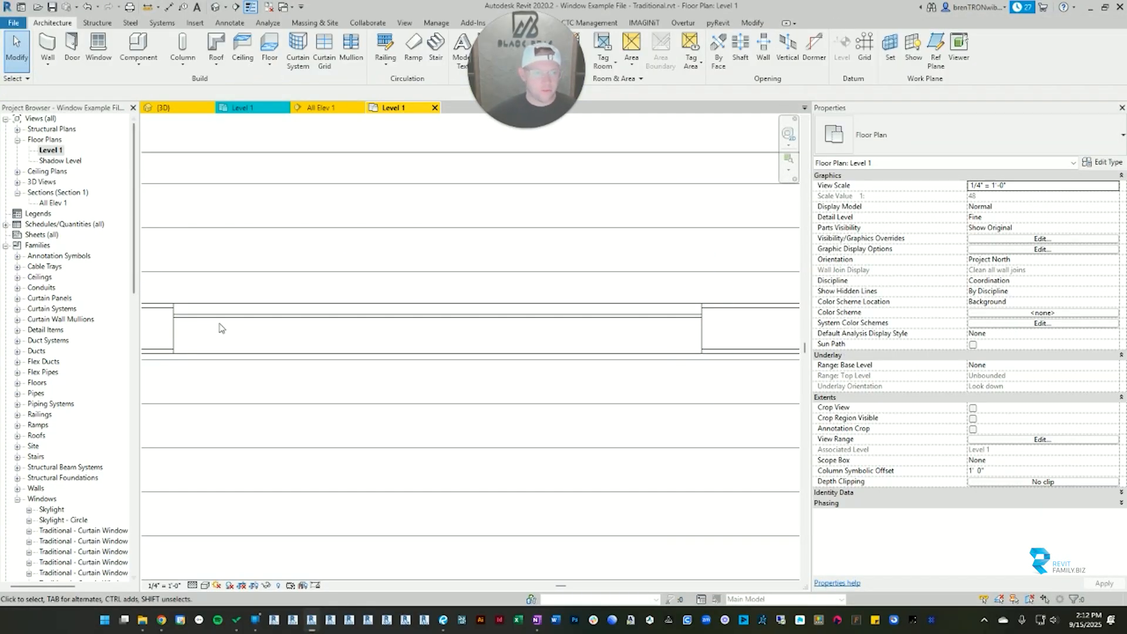
Step: Examine in plan where the glass panel sits relative to the curtain wall's location line at both ends of the opening
{"action": "scroll", "coordinate": [205, 317], "scroll_direction": "up", "scroll_amount": 2}
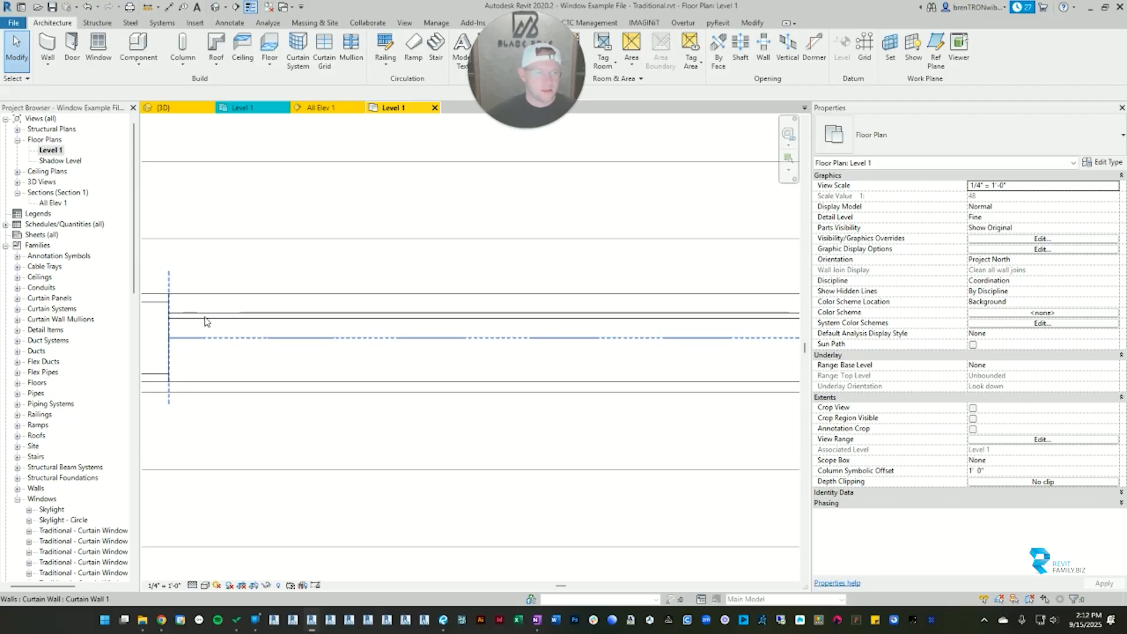
{"action": "left_click", "coordinate": [206, 317]}
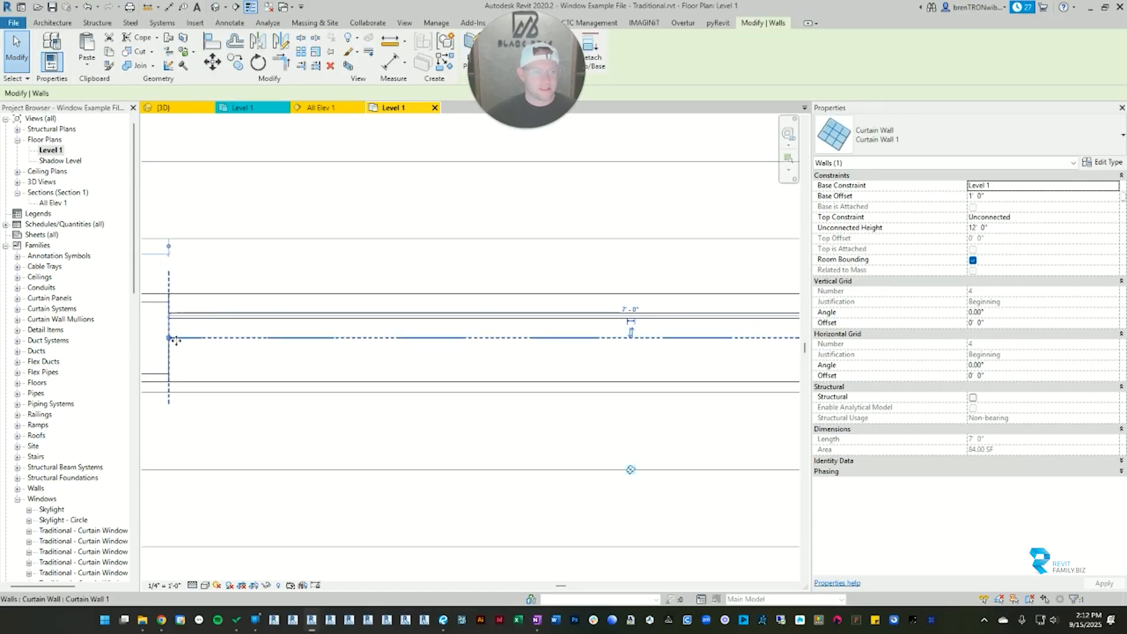
{"action": "scroll", "coordinate": [176, 340], "scroll_direction": "down", "scroll_amount": 2}
{"action": "scroll", "coordinate": [771, 340], "scroll_direction": "up", "scroll_amount": 2}
{"action": "scroll", "coordinate": [779, 341], "scroll_direction": "down", "scroll_amount": 4}
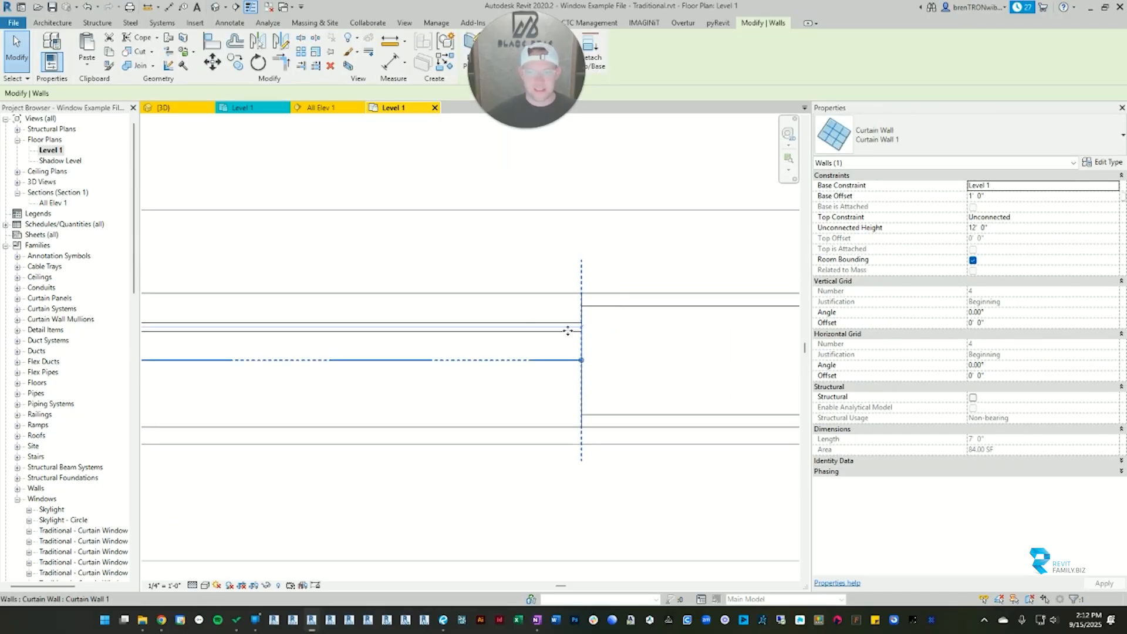
{"action": "scroll", "coordinate": [395, 350], "scroll_direction": "down", "scroll_amount": 2}
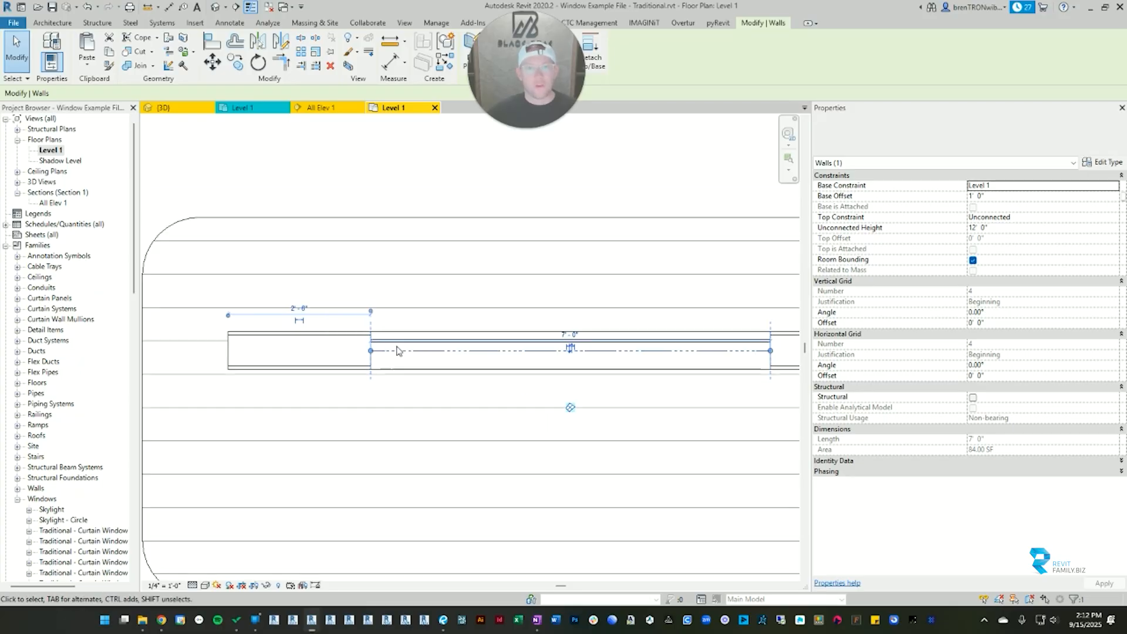
{"action": "key", "text": "Escape"}
{"action": "scroll", "coordinate": [402, 344], "scroll_direction": "up", "scroll_amount": 4}
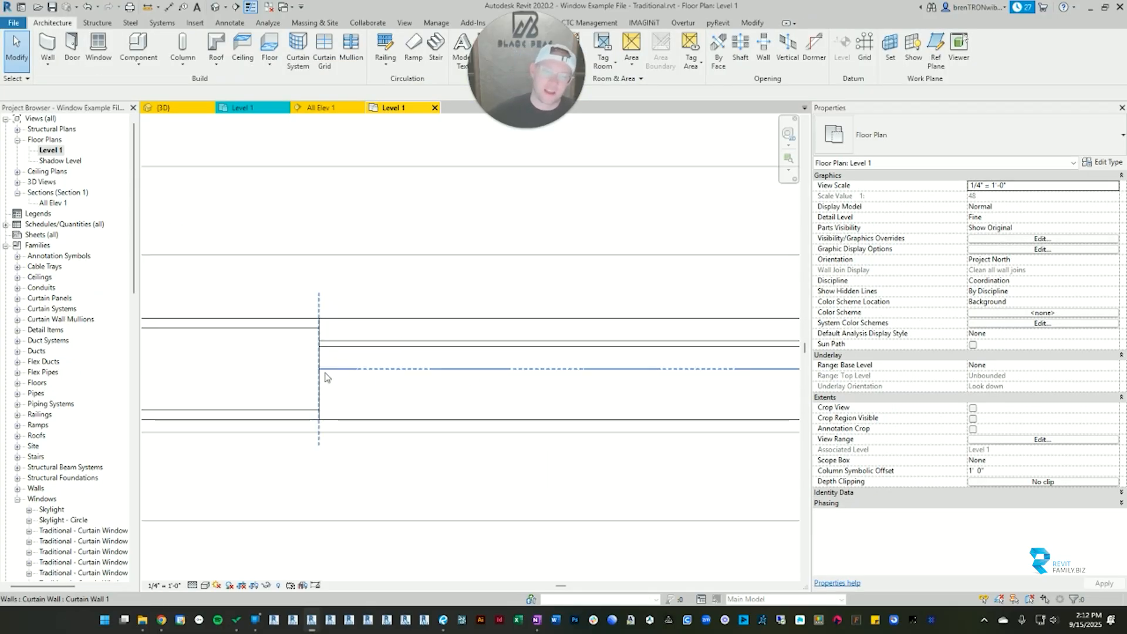
{"action": "scroll", "coordinate": [405, 380], "scroll_direction": "down", "scroll_amount": 2}
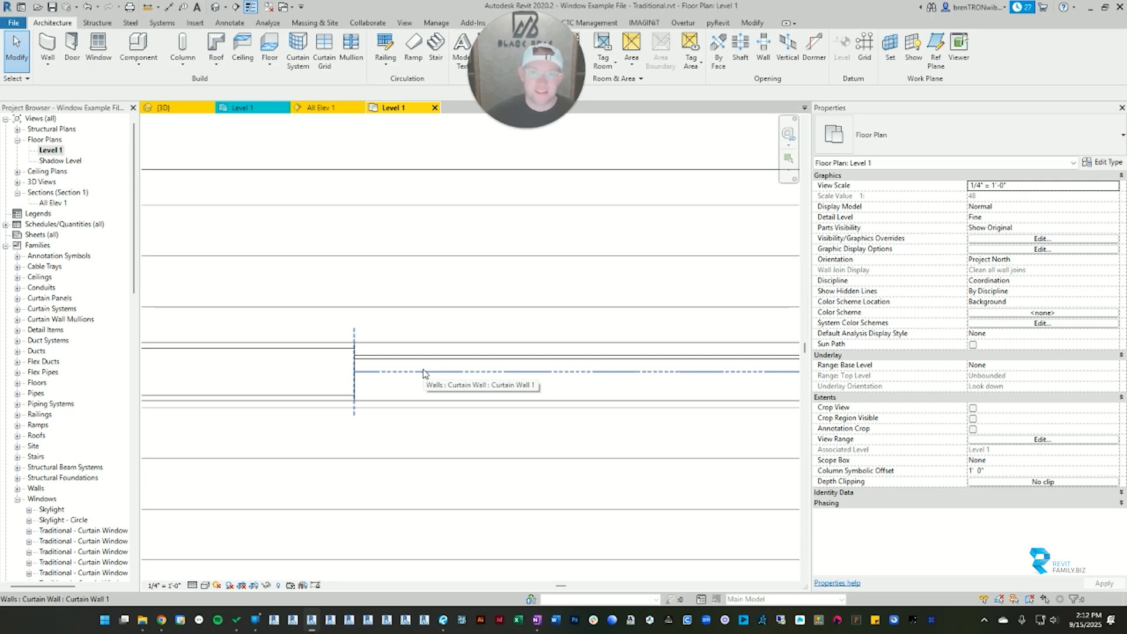
{"action": "left_click", "coordinate": [453, 374]}
{"action": "scroll", "coordinate": [464, 374], "scroll_direction": "up", "scroll_amount": 3}
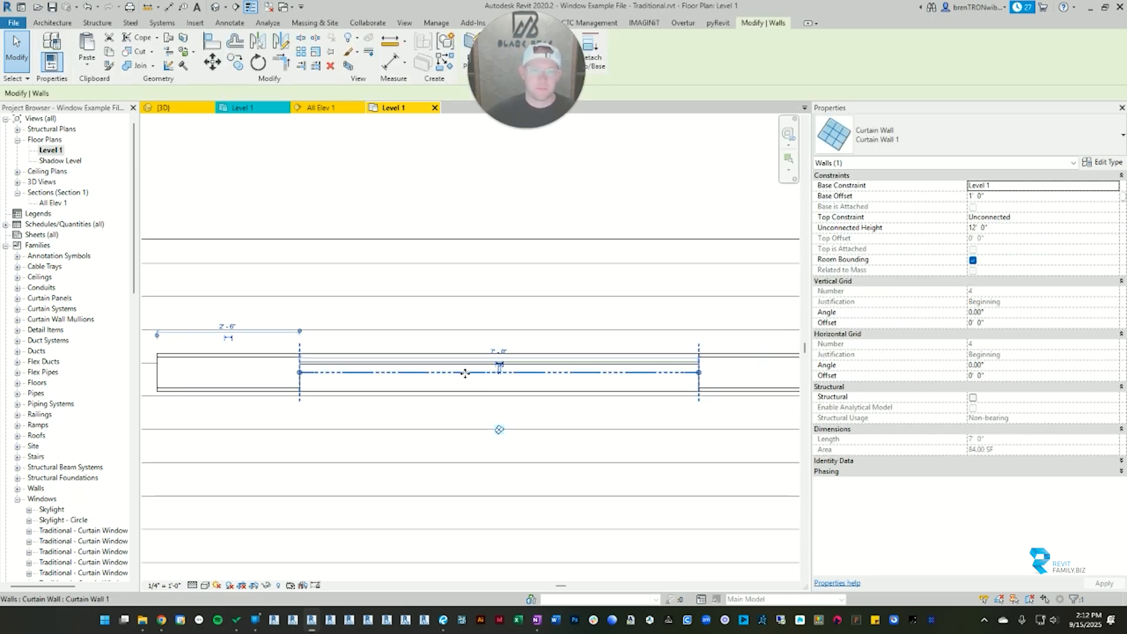
{"action": "scroll", "coordinate": [372, 363], "scroll_direction": "up", "scroll_amount": 2}
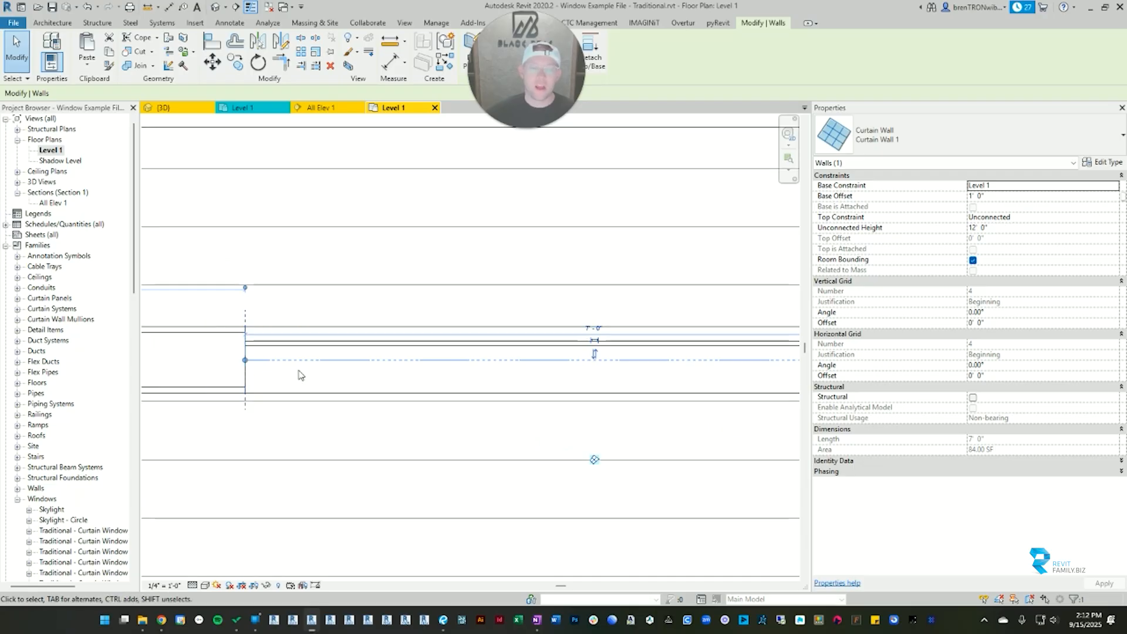
{"action": "key", "text": "Escape"}
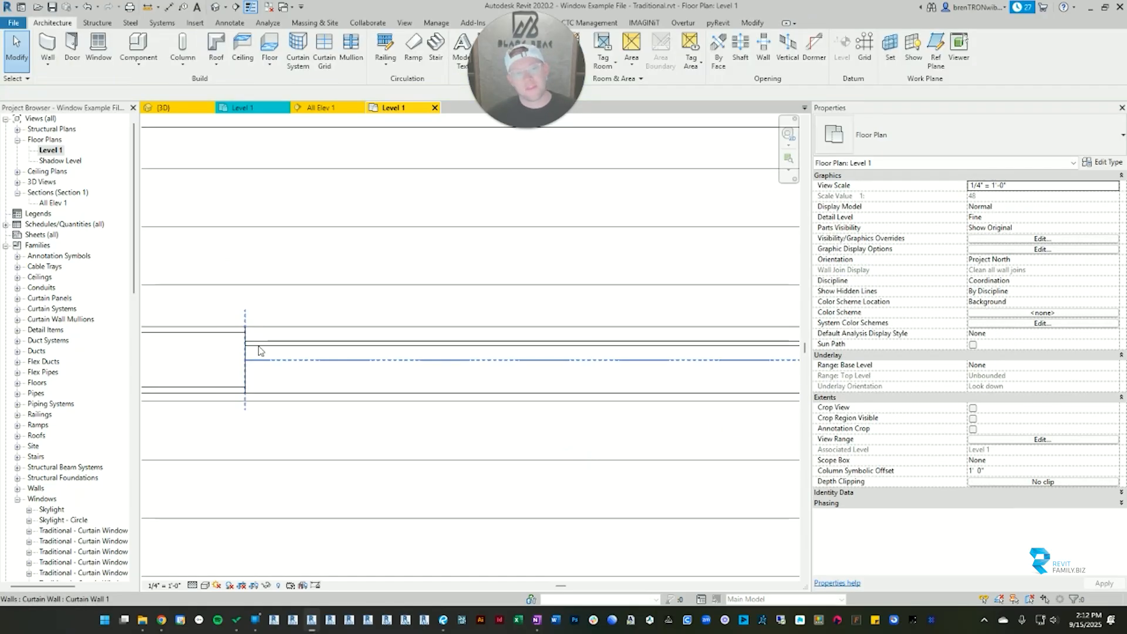
{"action": "left_click", "coordinate": [259, 350]}
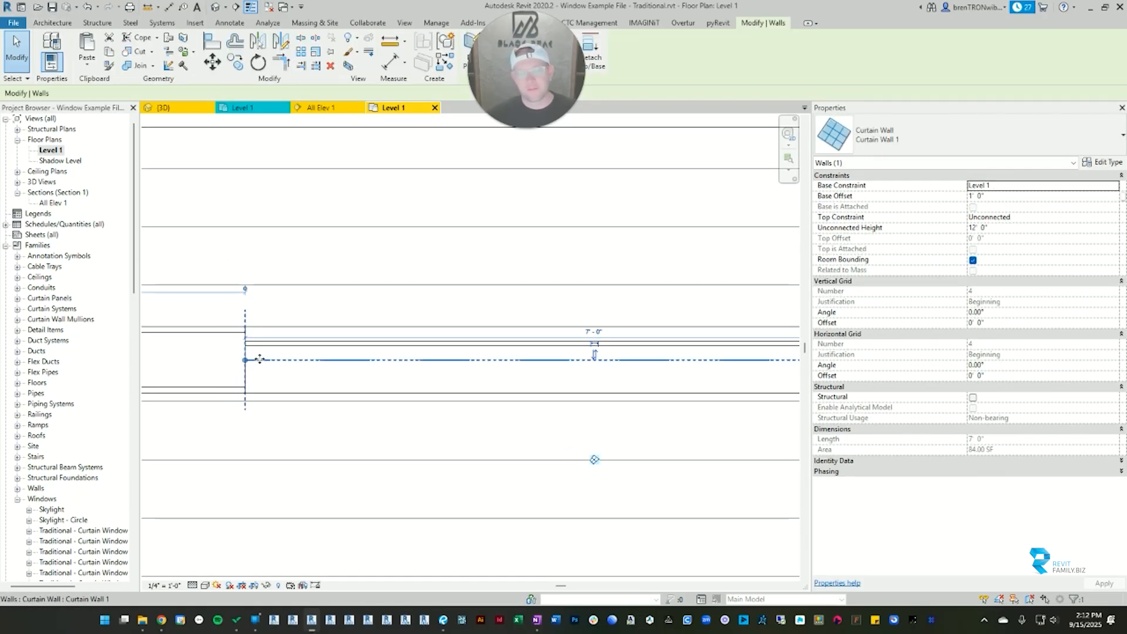
{"action": "key", "text": "Escape"}
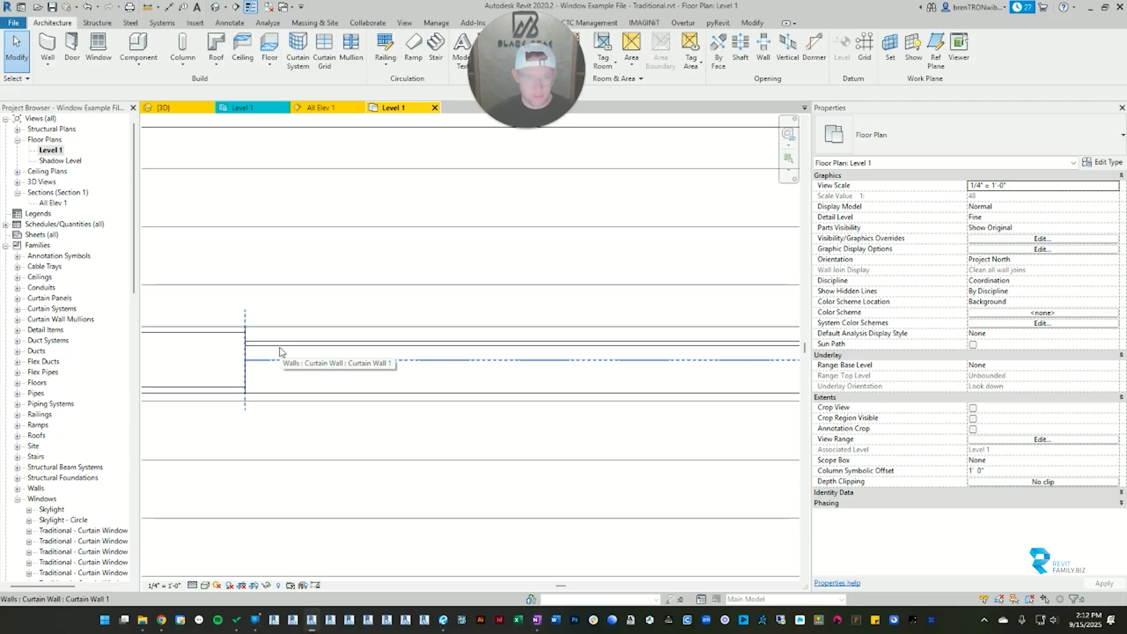
Step: Set the offset of the curtain wall's Glazed system panel type to 0
{"action": "key", "text": "Tab"}
{"action": "left_click", "coordinate": [279, 349]}
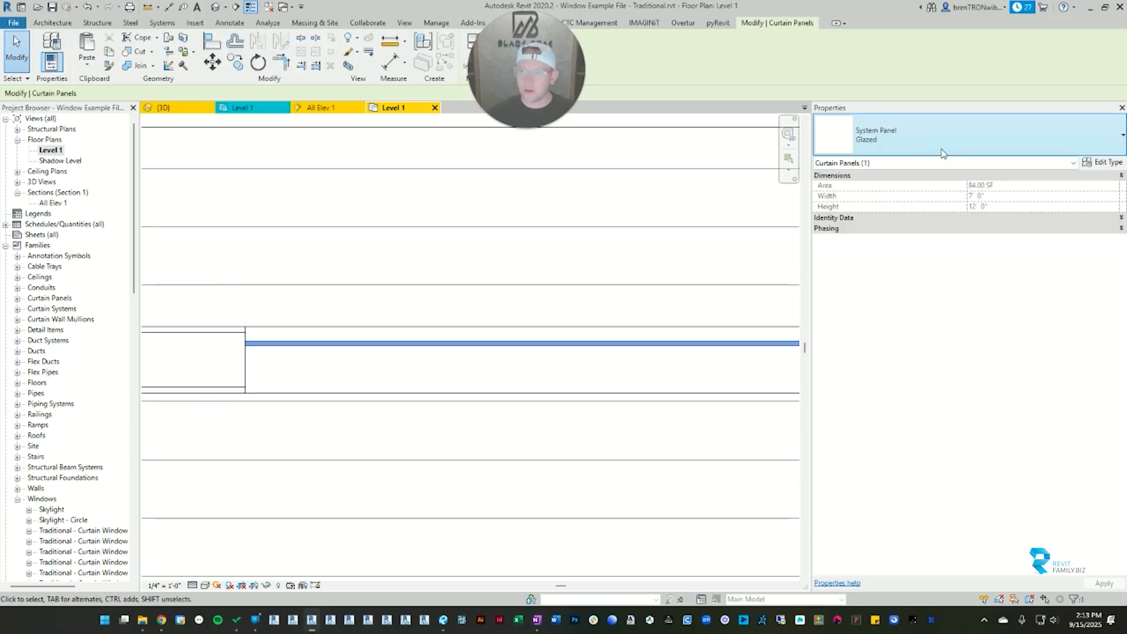
{"action": "left_click", "coordinate": [1105, 162]}
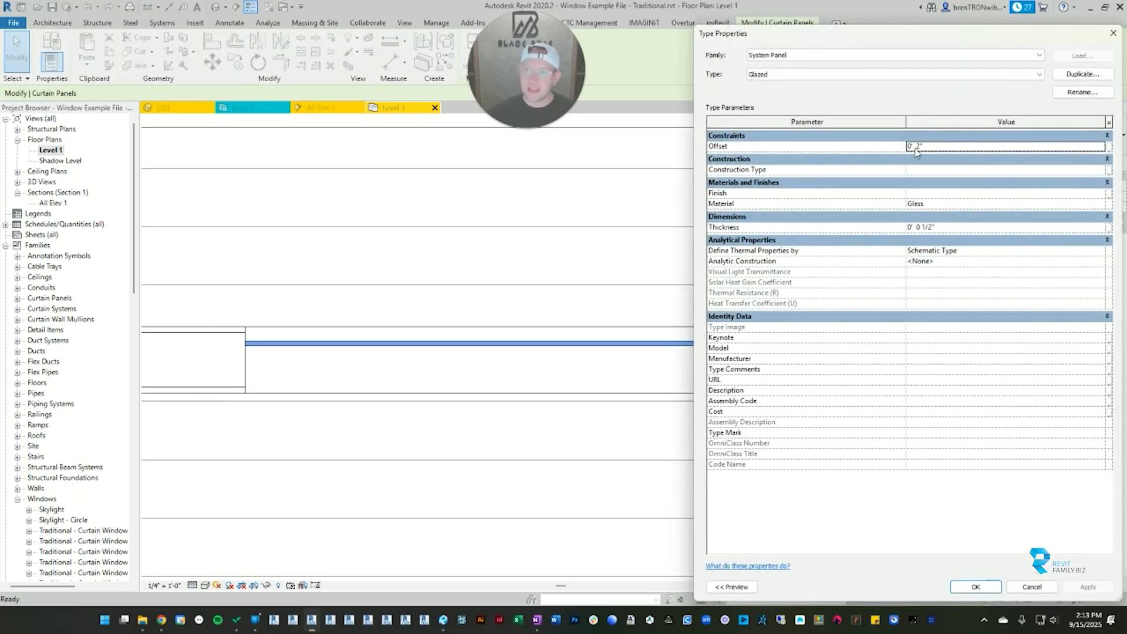
{"action": "left_click", "coordinate": [895, 151]}
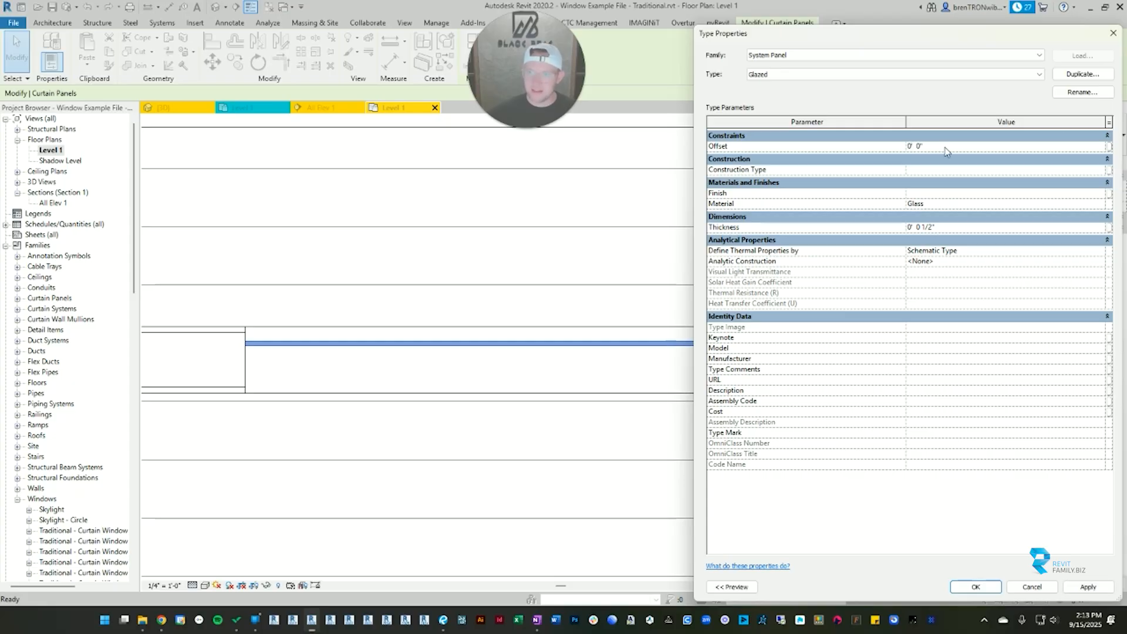
{"action": "left_click", "coordinate": [975, 588]}
{"action": "key", "text": "Escape"}
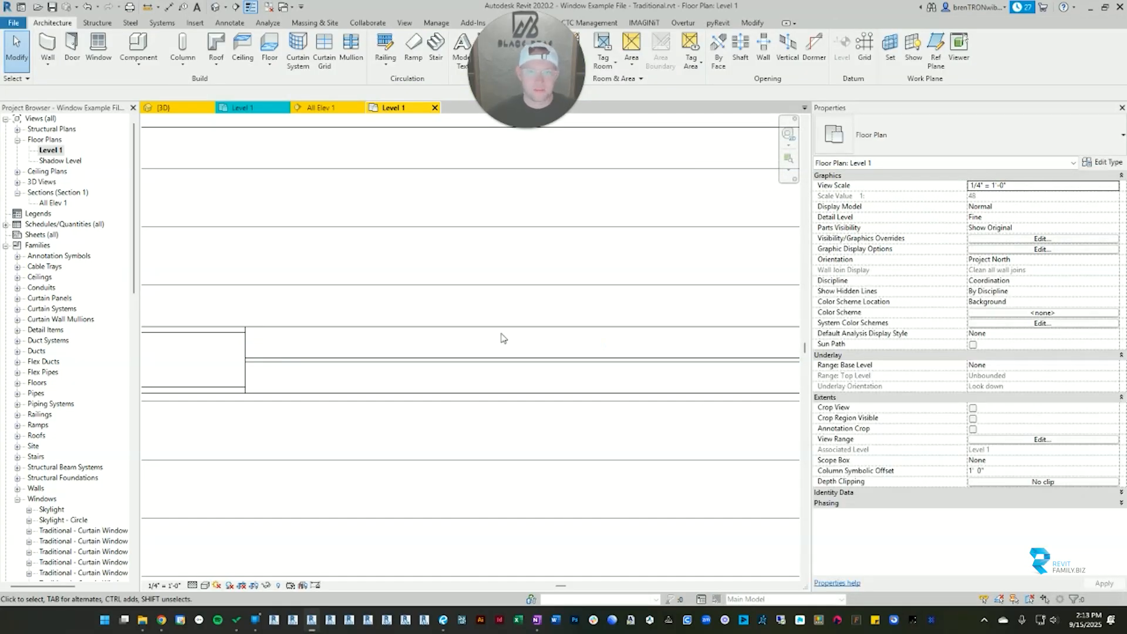
Step: Check the glass panel's alignment with the curtain wall's location line across the opening in plan
{"action": "left_click", "coordinate": [291, 363]}
{"action": "scroll", "coordinate": [352, 373], "scroll_direction": "down", "scroll_amount": 2}
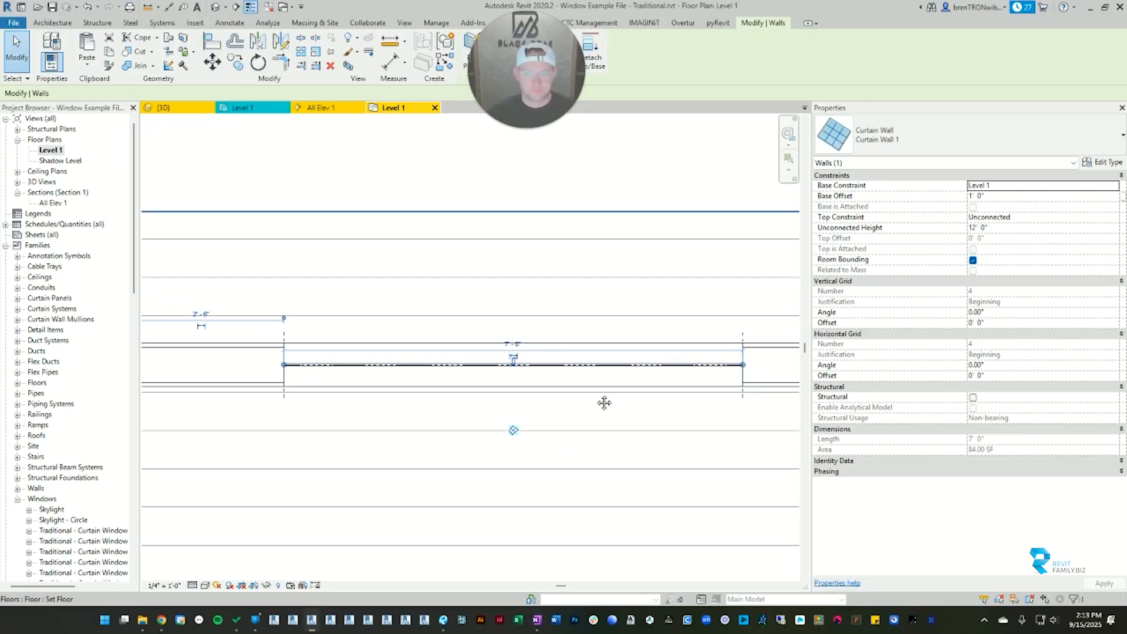
{"action": "middle_click_drag", "start_coordinate": [604, 402], "coordinate": [499, 392]}
{"action": "middle_click_drag", "start_coordinate": [337, 380], "coordinate": [481, 382]}
{"action": "key", "text": "Escape"}
{"action": "scroll", "coordinate": [329, 361], "scroll_direction": "up", "scroll_amount": 2}
{"action": "scroll", "coordinate": [362, 355], "scroll_direction": "down", "scroll_amount": 1}
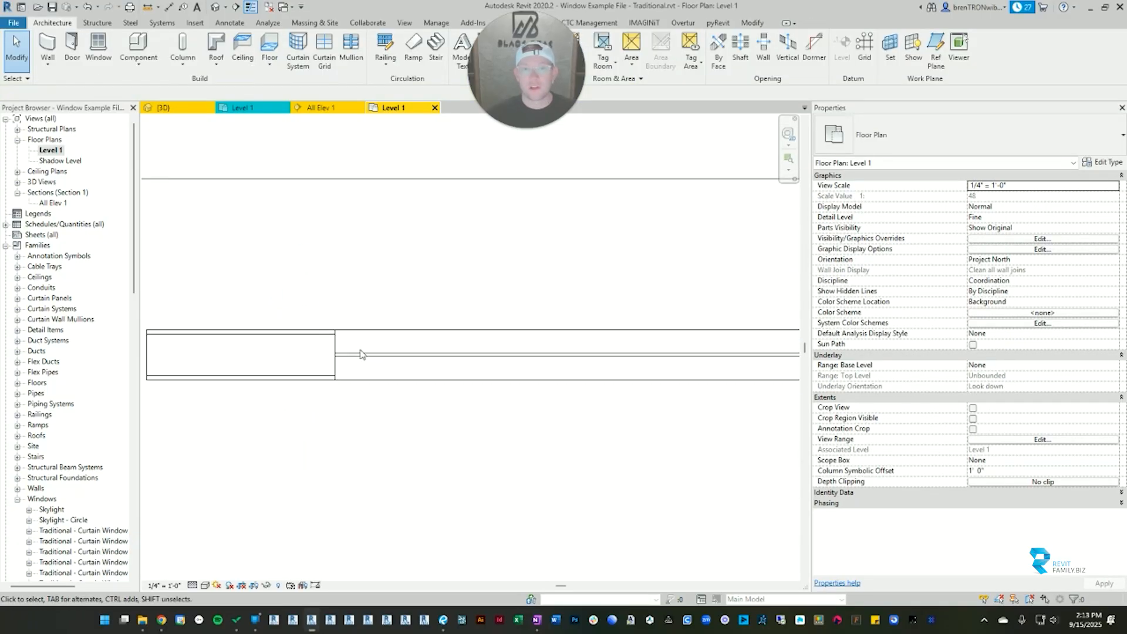
Step: In the 3D view, divide the curtain wall into equal thirds with two vertical curtain grid lines across all segments
{"action": "key", "text": "ctrl+Tab"}
{"action": "scroll", "coordinate": [492, 405], "scroll_direction": "down", "scroll_amount": 2}
{"action": "middle_click_drag", "start_coordinate": [643, 417], "coordinate": [572, 289], "text": "shift"}
{"action": "scroll", "coordinate": [573, 281], "scroll_direction": "up", "scroll_amount": 5}
{"action": "middle_click_drag", "start_coordinate": [568, 360], "coordinate": [467, 295]}
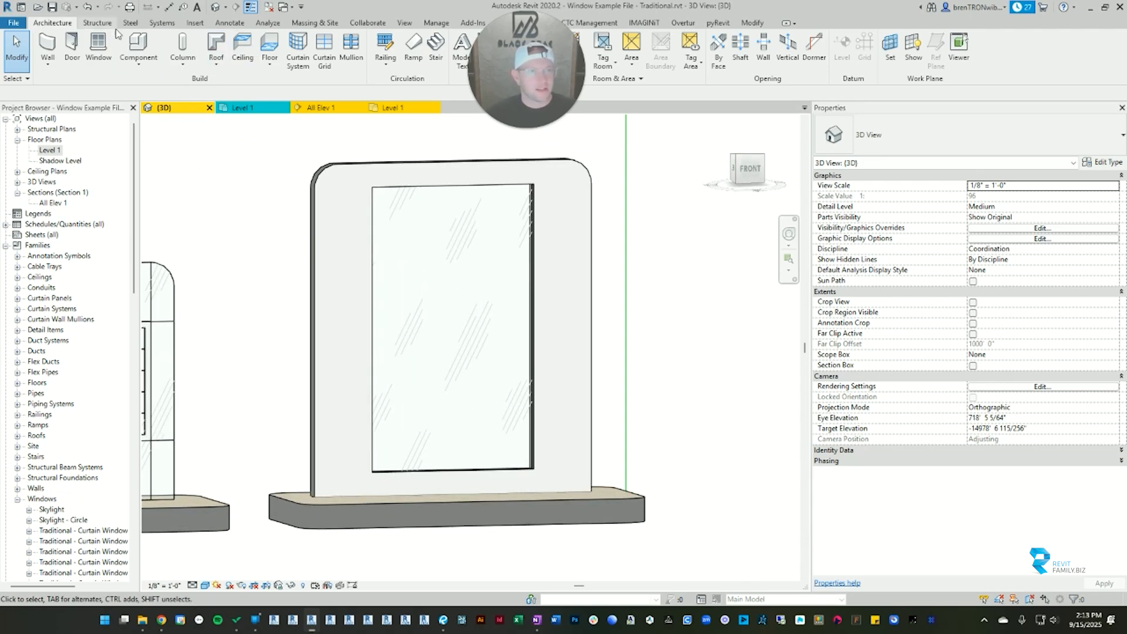
{"action": "left_click", "coordinate": [324, 49]}
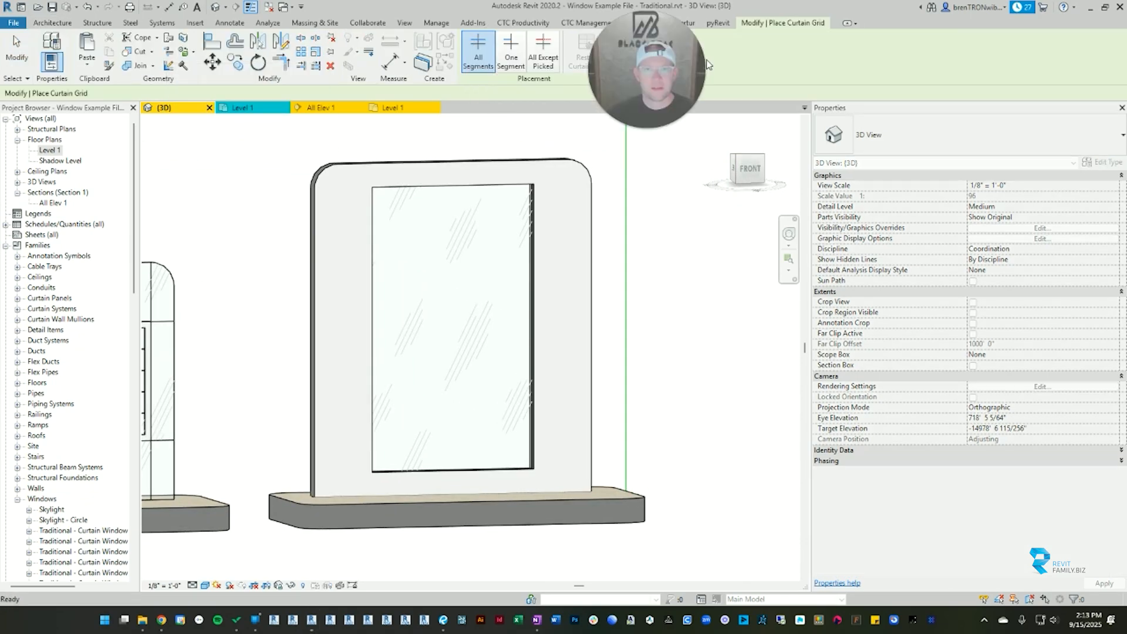
{"action": "left_click", "coordinate": [479, 57]}
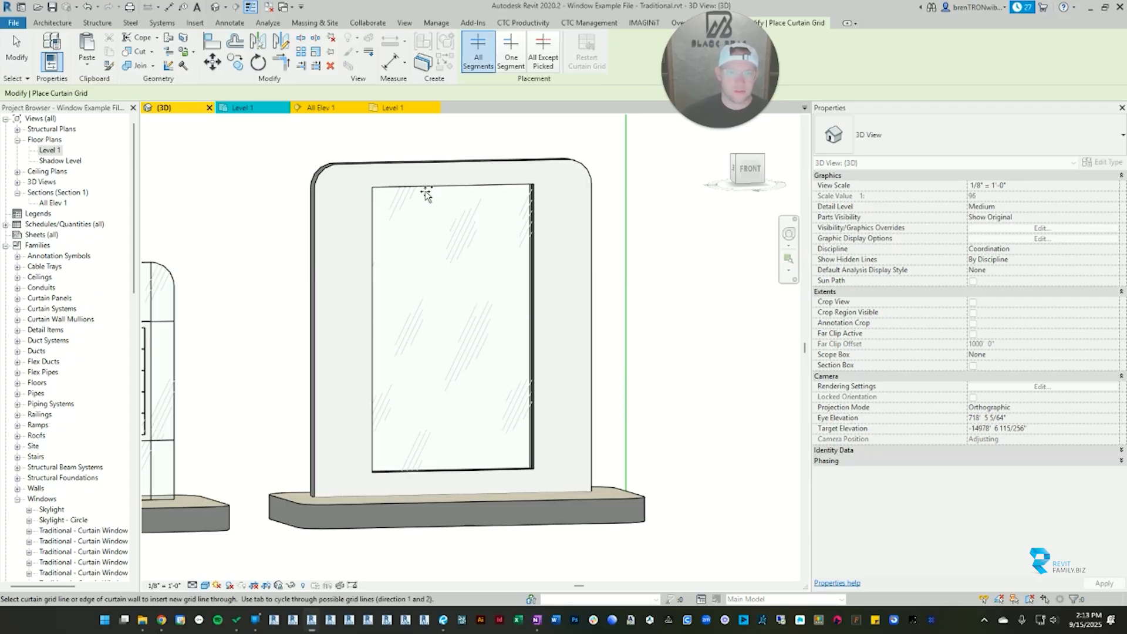
{"action": "left_click", "coordinate": [425, 188]}
{"action": "left_click", "coordinate": [478, 189]}
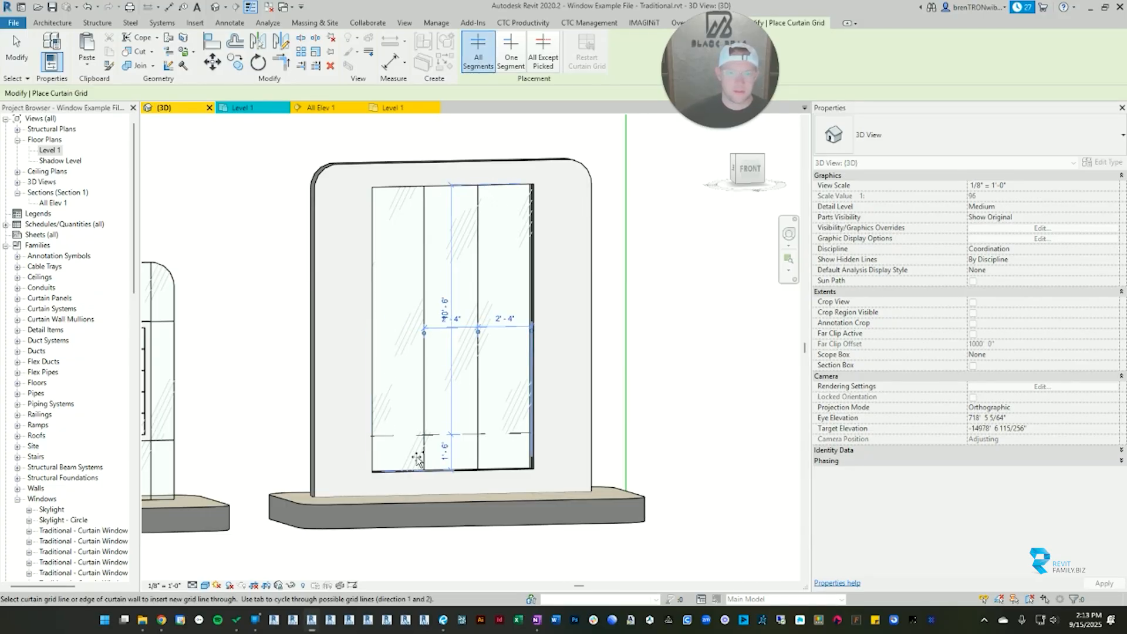
Step: Add three horizontal curtain grid lines, about 2'-0" below the head, then 4'-6" and 1'-10" further down
{"action": "left_click", "coordinate": [375, 234]}
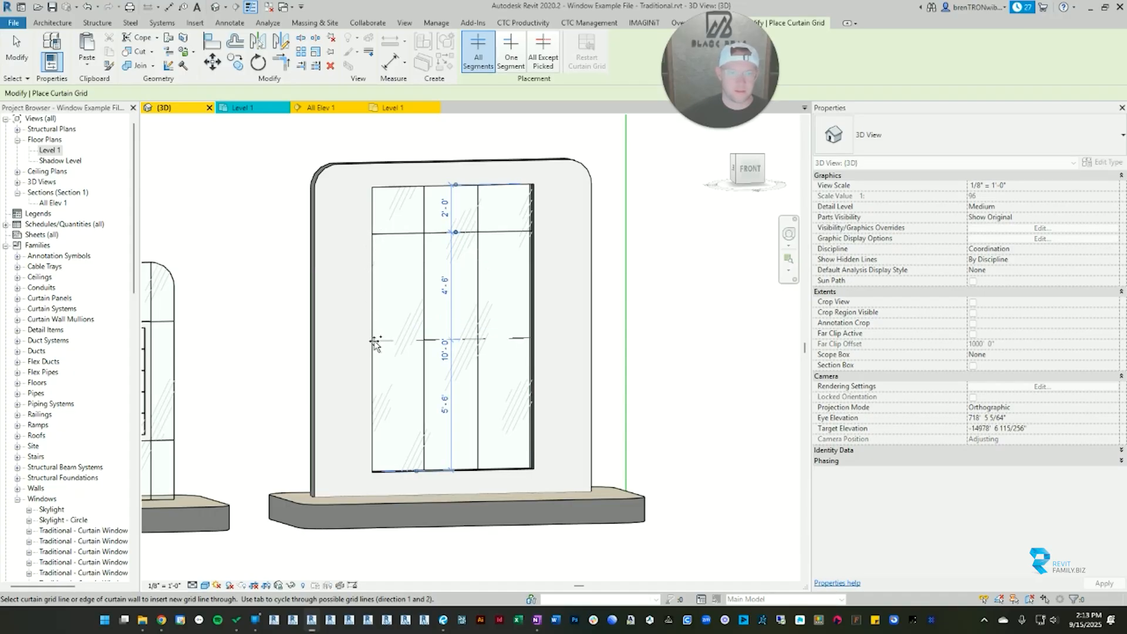
{"action": "left_click", "coordinate": [376, 341]}
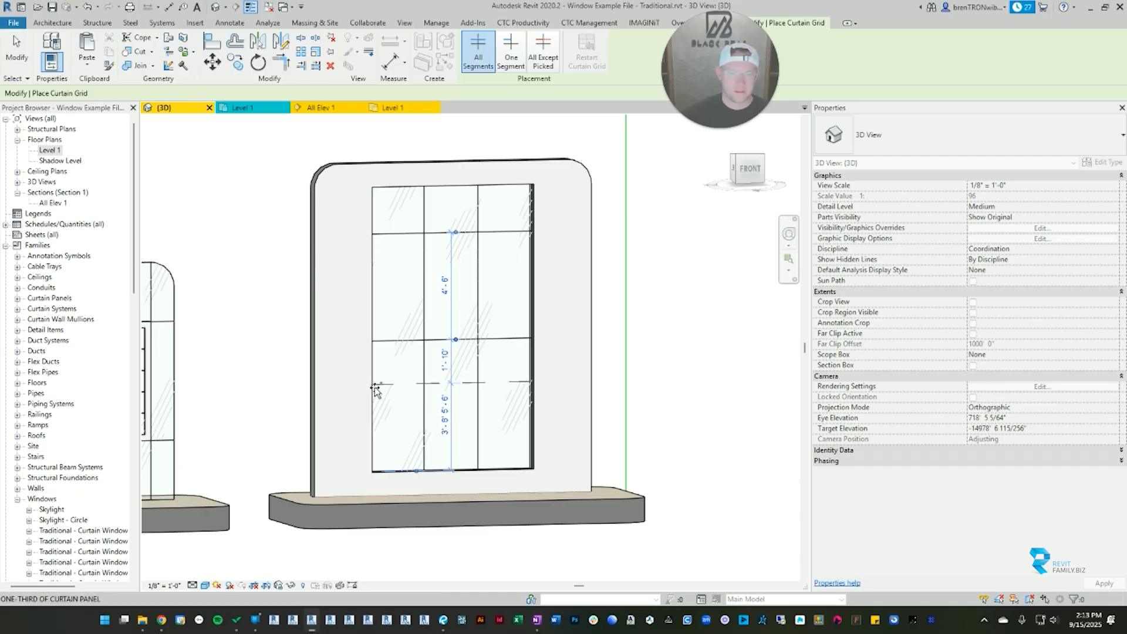
{"action": "left_click", "coordinate": [375, 383]}
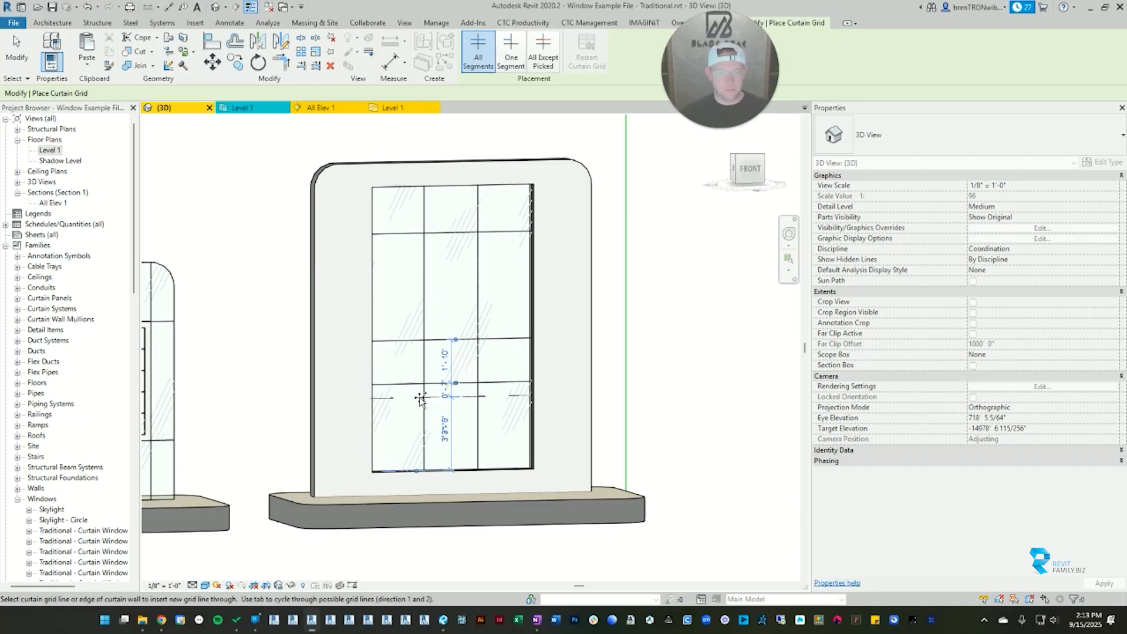
{"action": "scroll", "coordinate": [421, 399], "scroll_direction": "up", "scroll_amount": 2}
{"action": "key", "text": "Escape"}
Step: Set the spacing between the upper and middle horizontal grid lines to 3'-0" by moving the middle line
{"action": "left_click", "coordinate": [460, 180]}
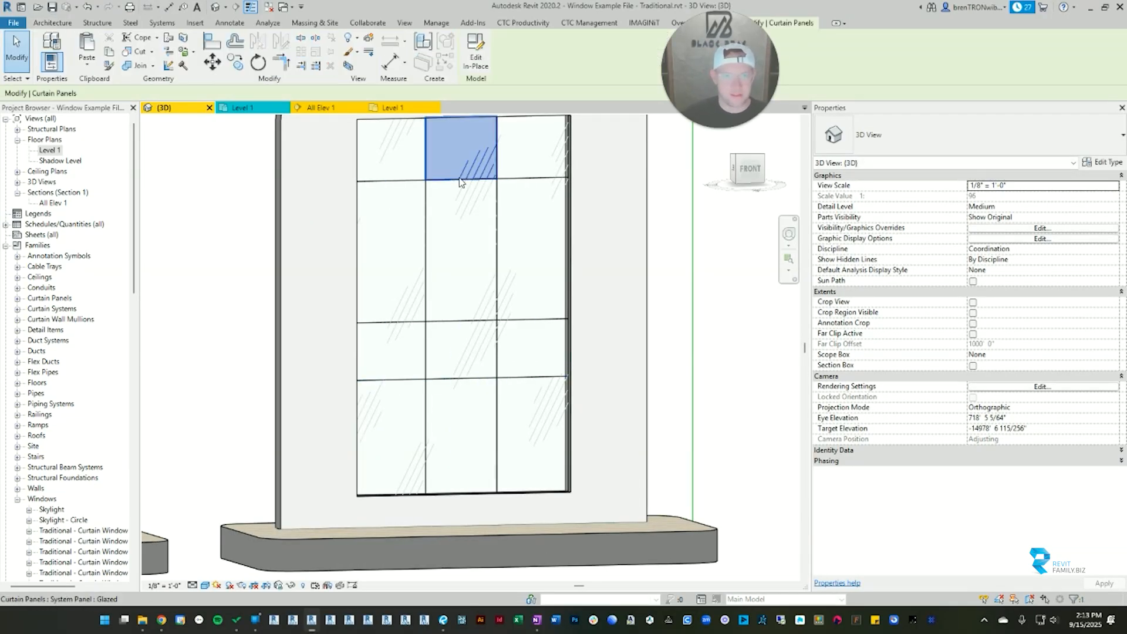
{"action": "left_click", "coordinate": [459, 179]}
{"action": "left_click", "coordinate": [456, 250]}
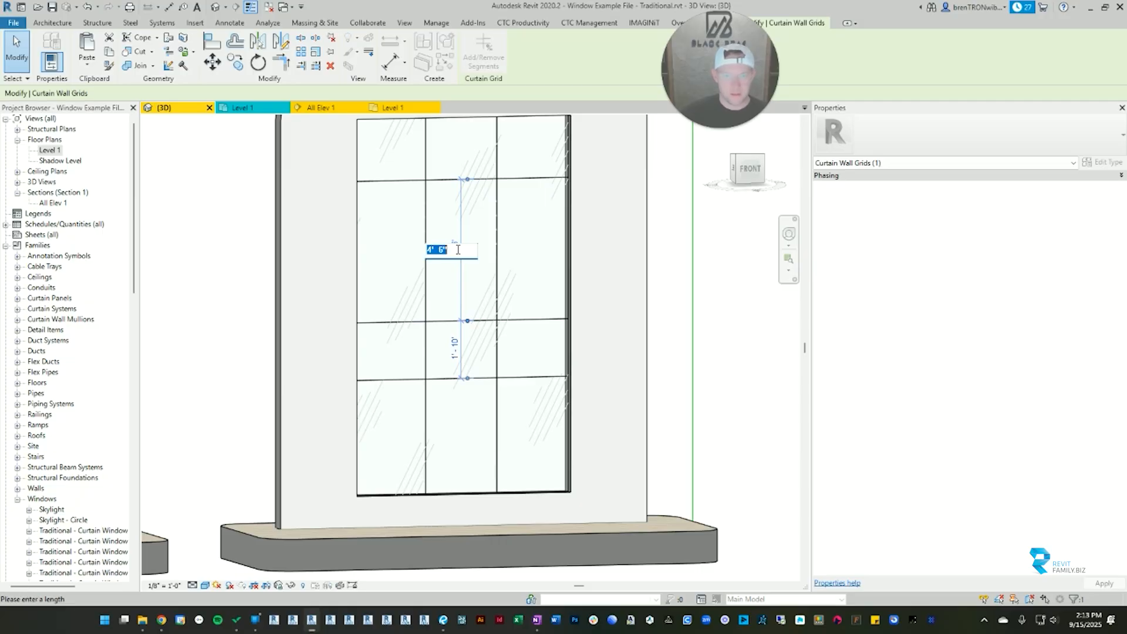
{"action": "type", "text": "3"}
{"action": "key", "text": "Return"}
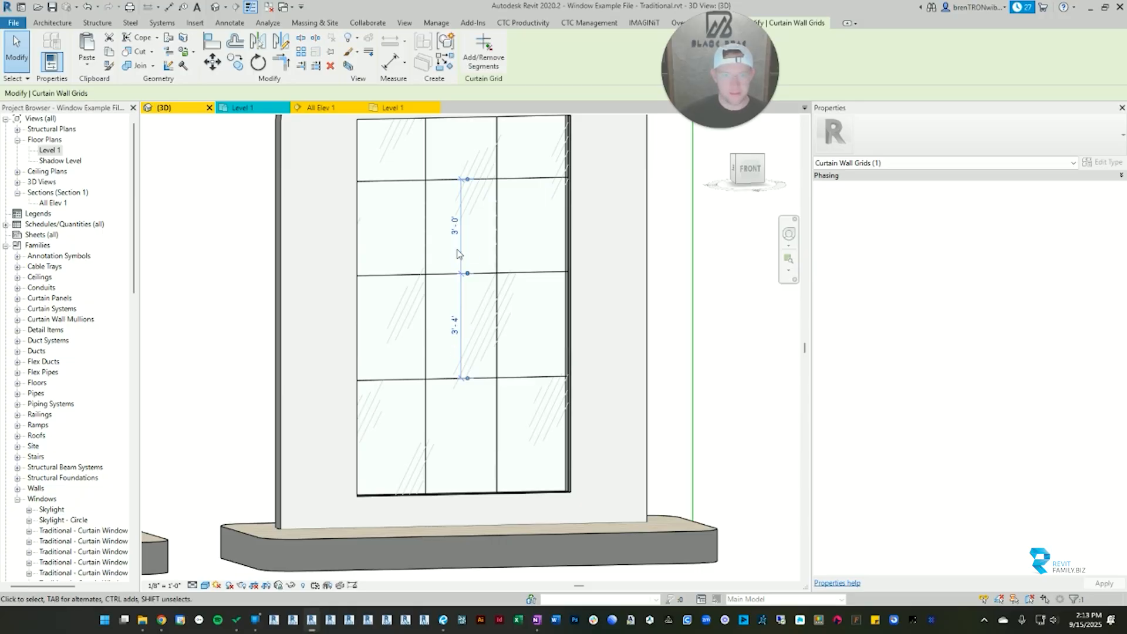
Step: Set the spacing between the middle and lowest horizontal grid lines to 2'-0" by moving the lowest line
{"action": "left_click", "coordinate": [436, 379]}
{"action": "left_click", "coordinate": [455, 327]}
{"action": "type", "text": "2"}
{"action": "key", "text": "Return"}
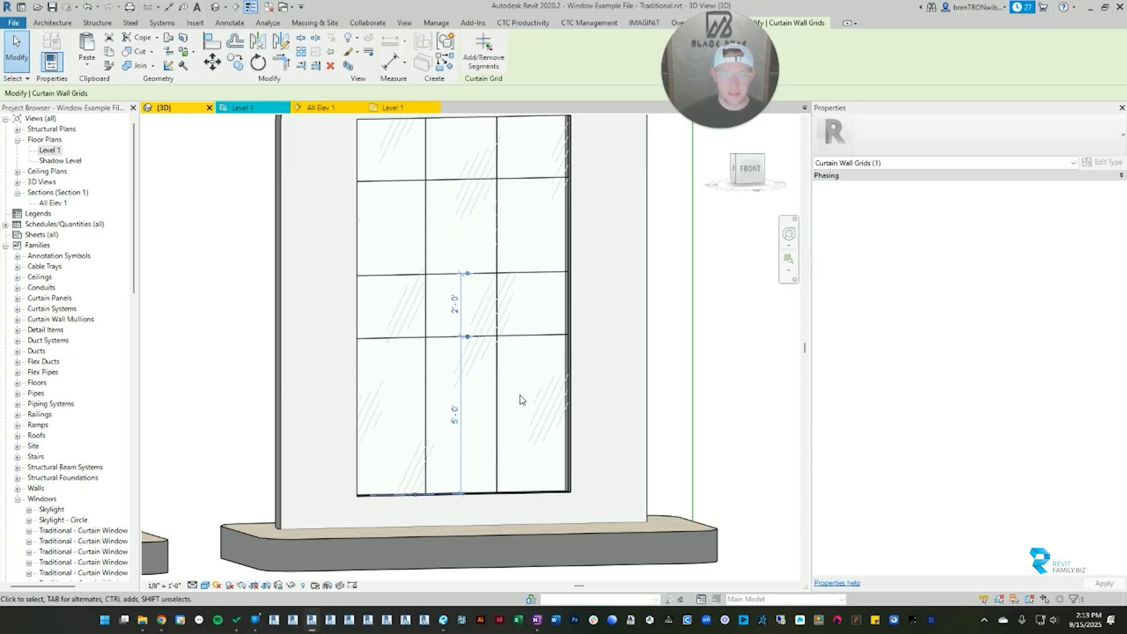
{"action": "scroll", "coordinate": [403, 410], "scroll_direction": "down", "scroll_amount": 2}
{"action": "key", "text": "Escape"}
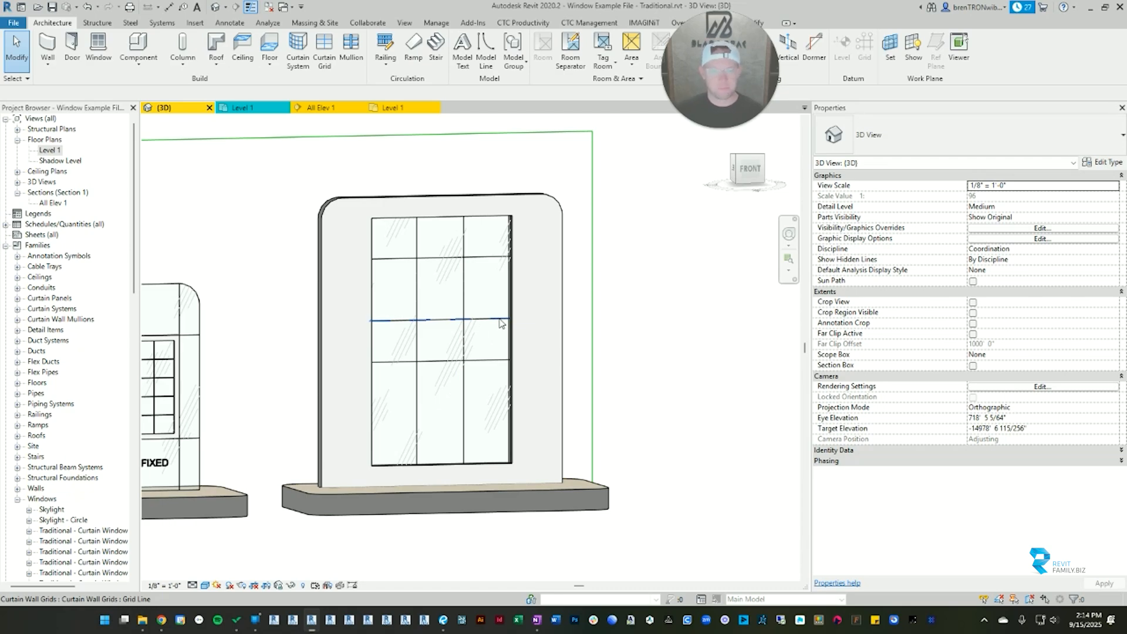
Step: Place 1 1/2" x 4" rectangular mullions along the two vertical and three horizontal curtain grid lines
{"action": "middle_click_drag", "start_coordinate": [500, 323], "coordinate": [626, 307], "text": "shift"}
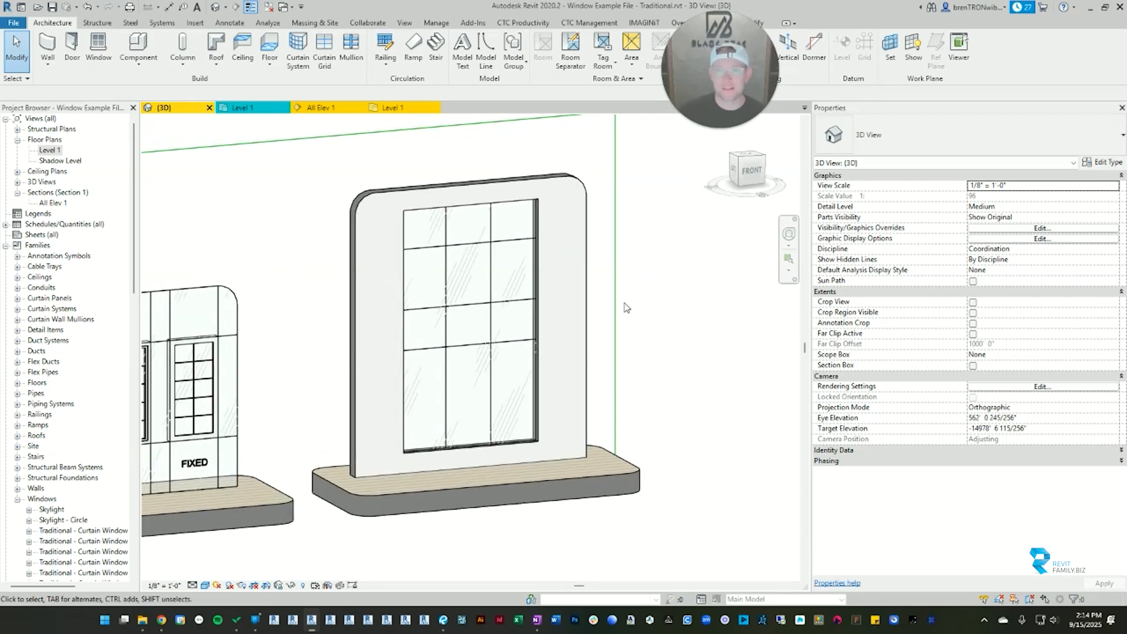
{"action": "scroll", "coordinate": [517, 312], "scroll_direction": "up", "scroll_amount": 2}
{"action": "middle_click_drag", "start_coordinate": [558, 352], "coordinate": [523, 327]}
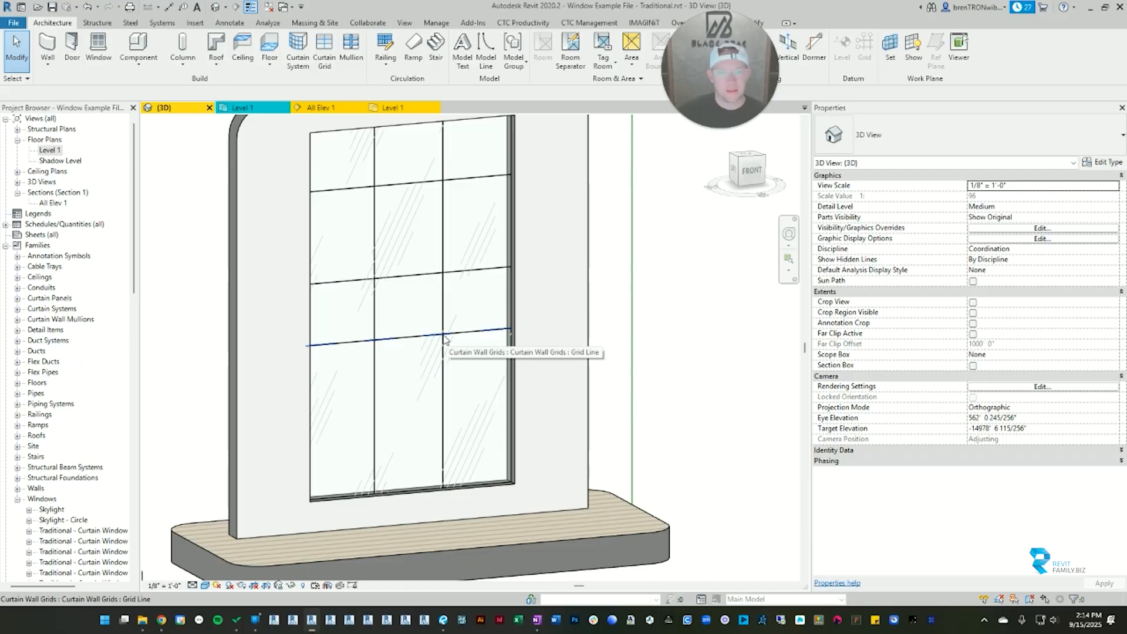
{"action": "middle_click_drag", "start_coordinate": [377, 167], "coordinate": [379, 196]}
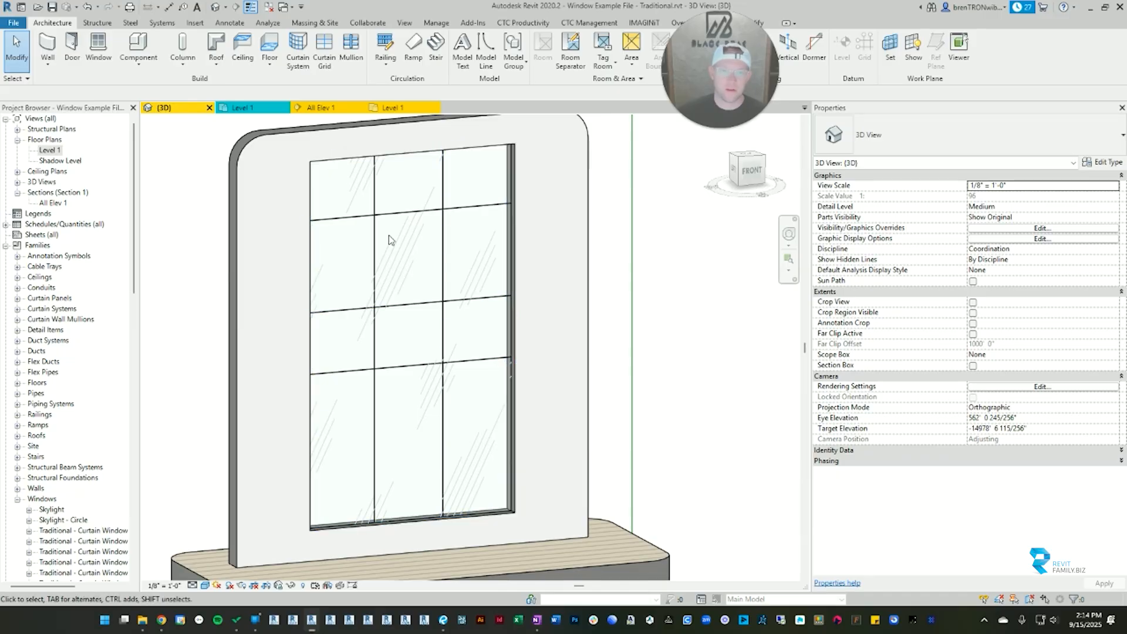
{"action": "mouse_move", "coordinate": [454, 332]}
{"action": "middle_mouse_down", "text": "shift"}
{"action": "mouse_move", "coordinate": [445, 340]}
{"action": "mouse_move", "coordinate": [455, 330]}
{"action": "middle_mouse_up", "text": "shift"}
{"action": "middle_click_drag", "start_coordinate": [411, 283], "coordinate": [334, 219], "text": "shift"}
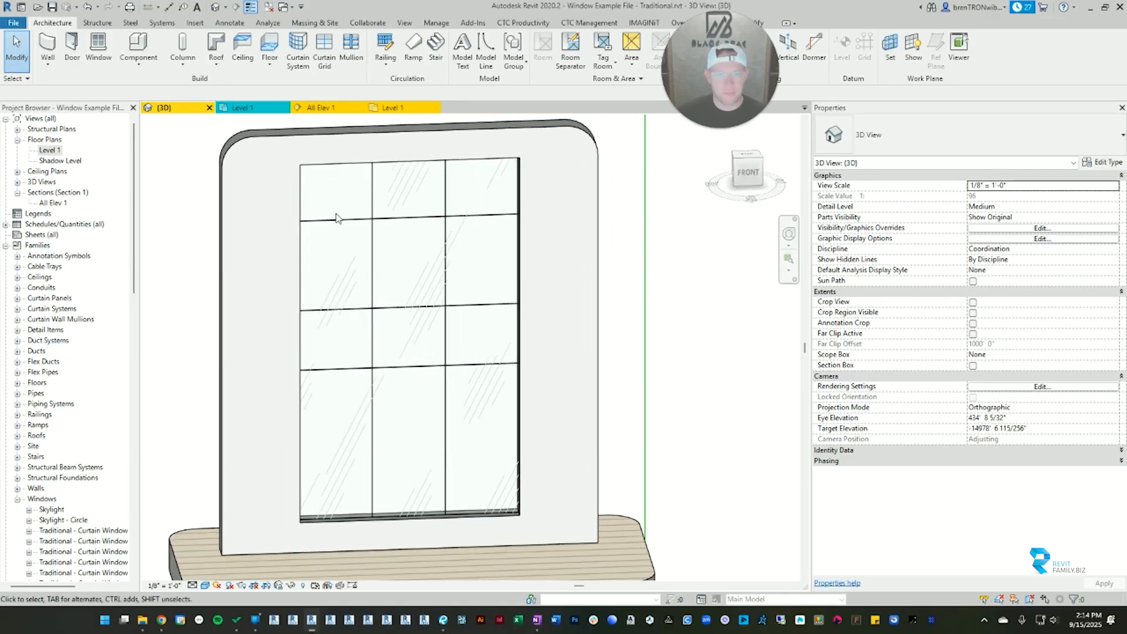
{"action": "left_click", "coordinate": [351, 47]}
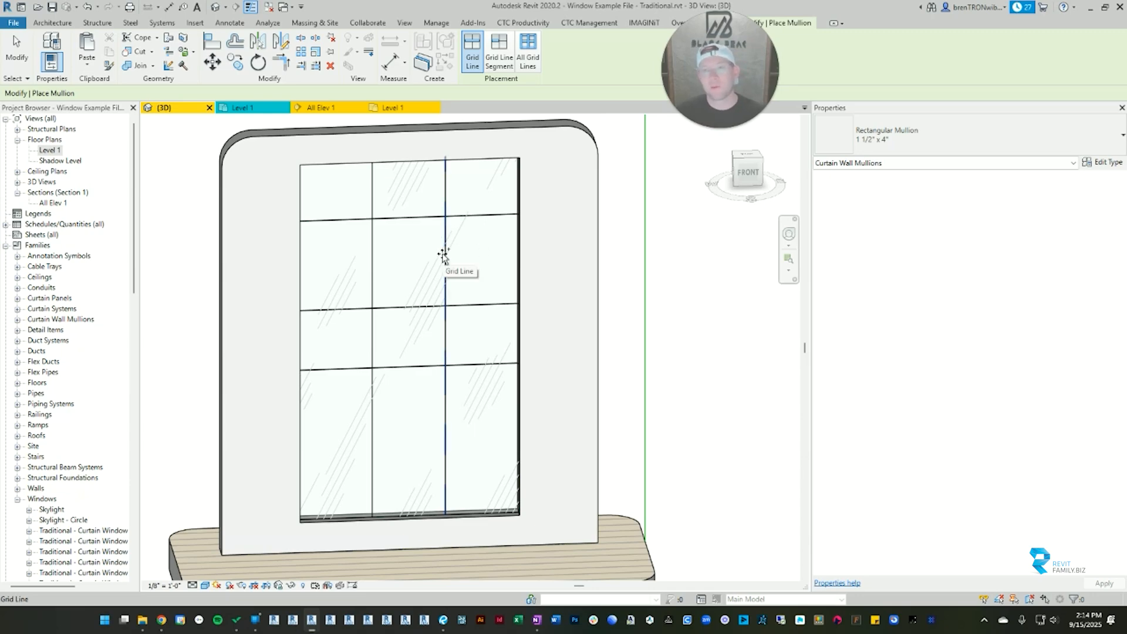
{"action": "left_click", "coordinate": [444, 255]}
{"action": "left_click", "coordinate": [371, 240]}
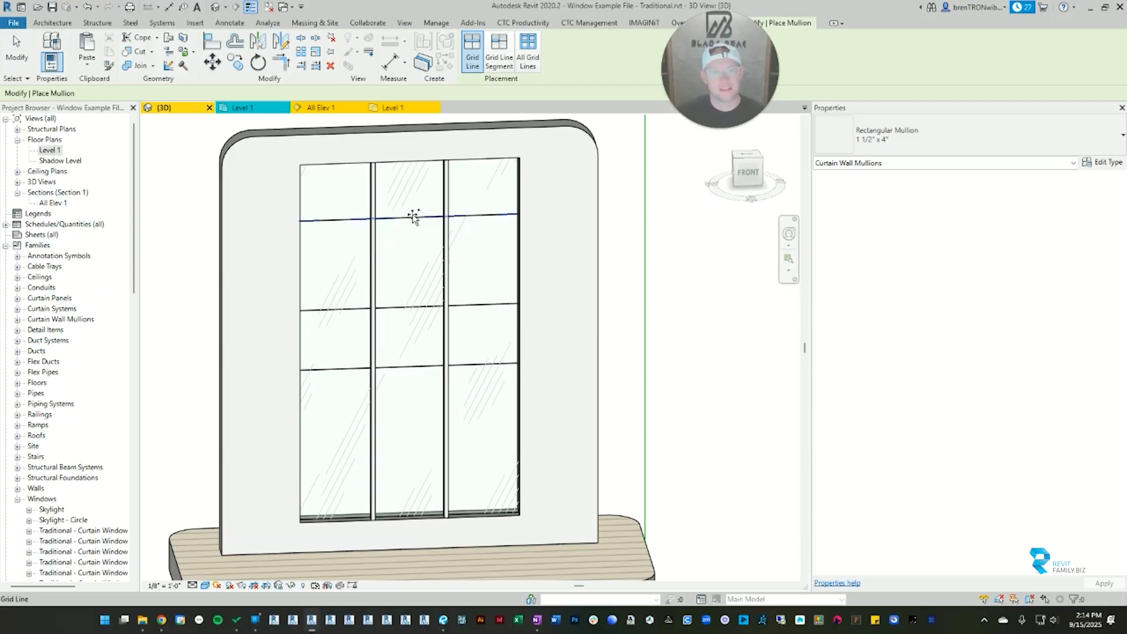
{"action": "left_click", "coordinate": [416, 217]}
{"action": "left_click", "coordinate": [417, 307]}
{"action": "left_click", "coordinate": [420, 370]}
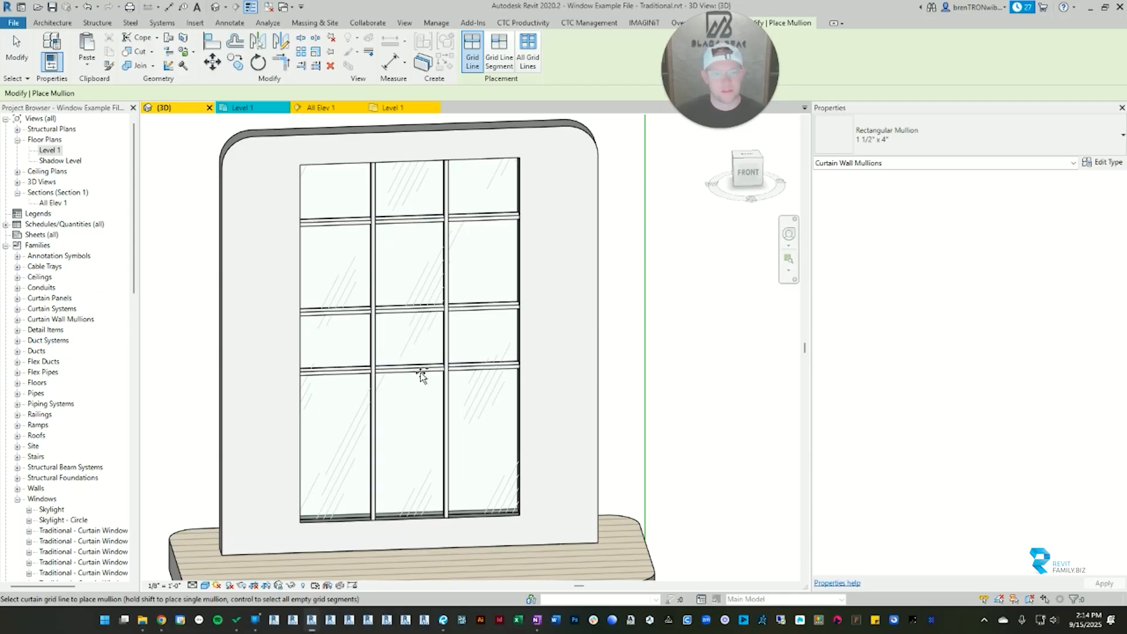
{"action": "key", "text": "Escape"}
Step: Examine how the vertical mullion sits relative to the glass and wall, in 3D and in the Level 1 floor plan
{"action": "scroll", "coordinate": [416, 355], "scroll_direction": "up", "scroll_amount": 4}
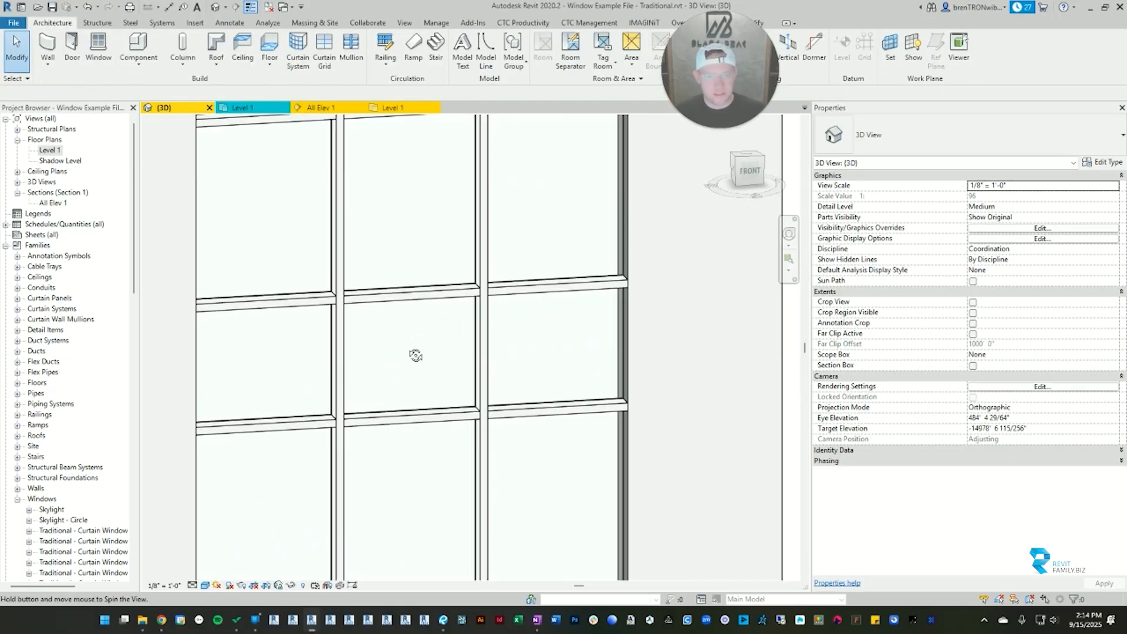
{"action": "middle_click_drag", "start_coordinate": [415, 355], "coordinate": [461, 428], "text": "shift"}
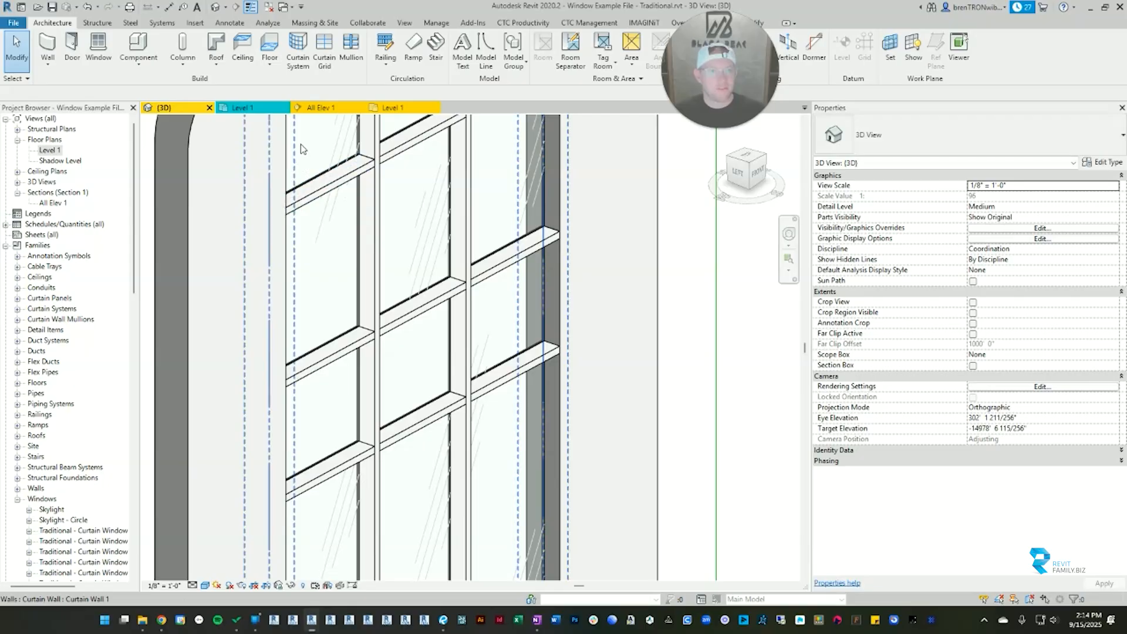
{"action": "left_click", "coordinate": [310, 110]}
{"action": "left_click", "coordinate": [392, 107]}
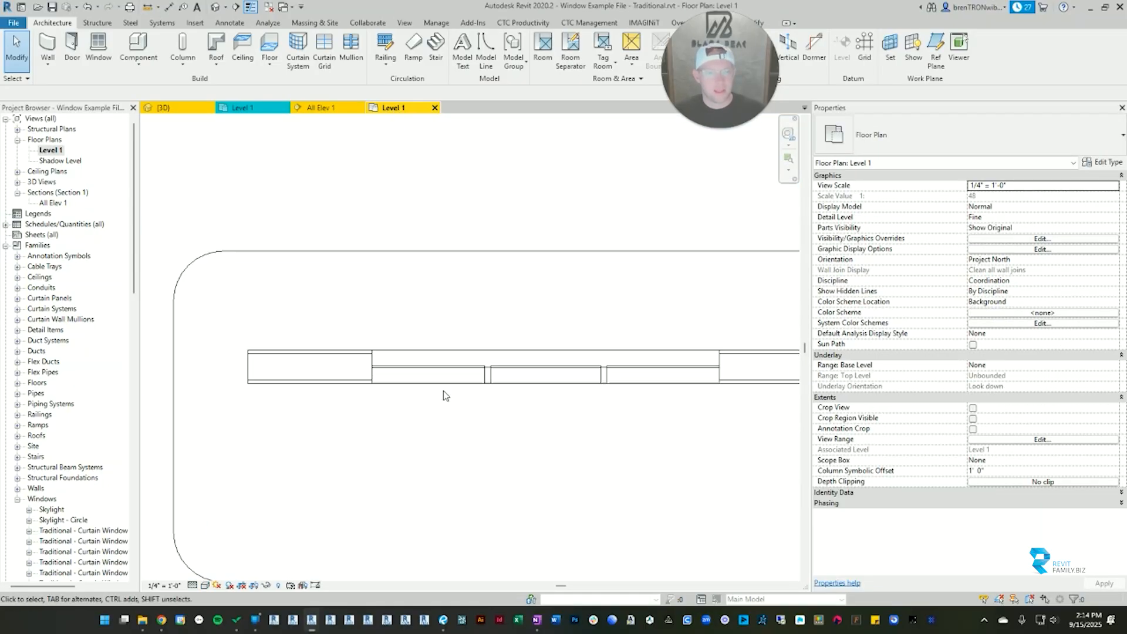
{"action": "scroll", "coordinate": [427, 370], "scroll_direction": "up", "scroll_amount": 5}
{"action": "left_click", "coordinate": [430, 347]}
{"action": "scroll", "coordinate": [430, 348], "scroll_direction": "up", "scroll_amount": 2}
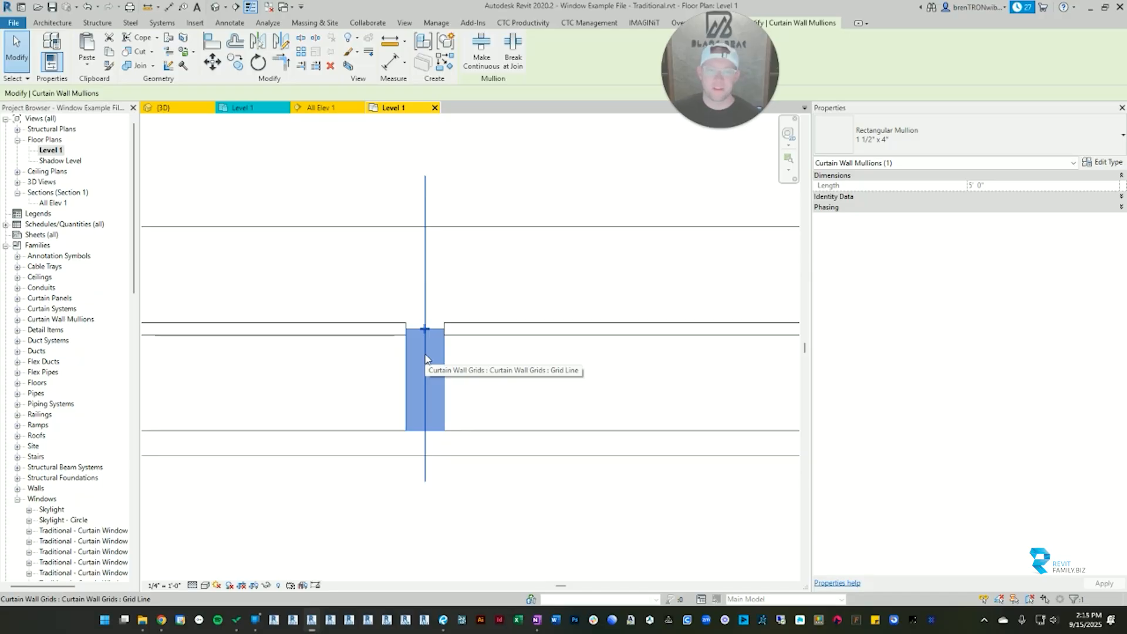
{"action": "scroll", "coordinate": [458, 374], "scroll_direction": "down", "scroll_amount": 2}
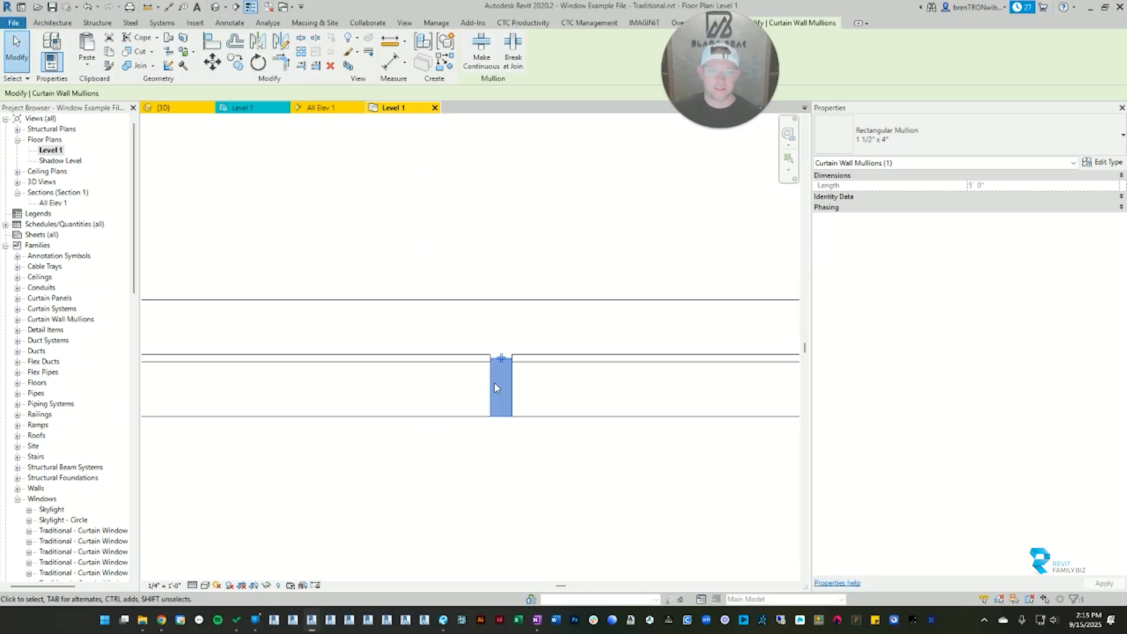
{"action": "scroll", "coordinate": [476, 369], "scroll_direction": "down", "scroll_amount": 2}
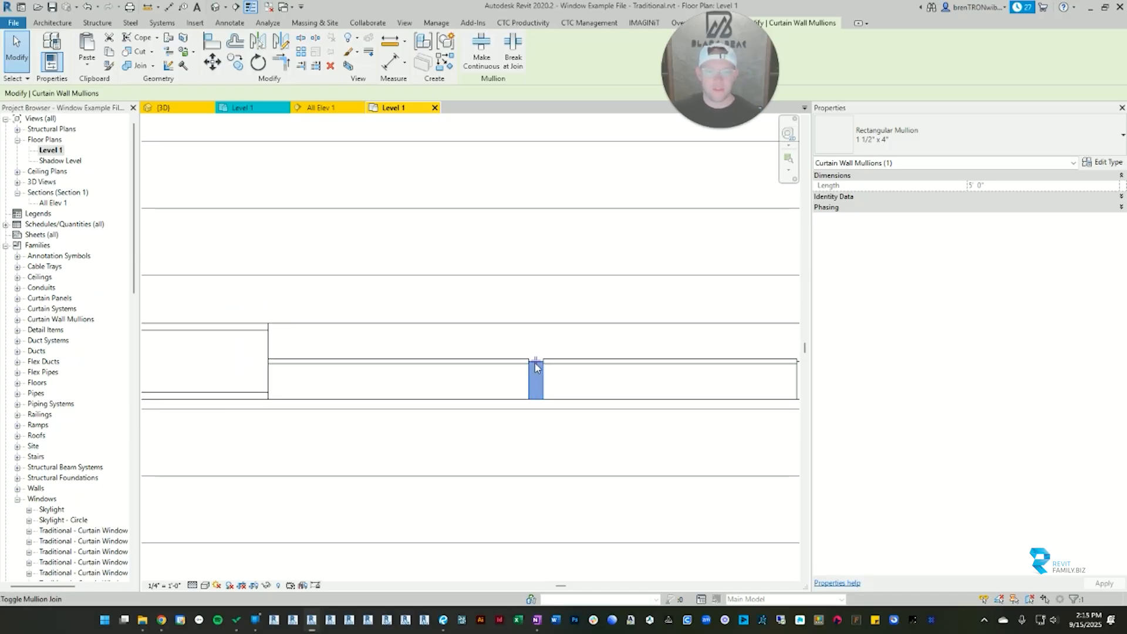
{"action": "middle_click_drag", "start_coordinate": [559, 398], "coordinate": [490, 365]}
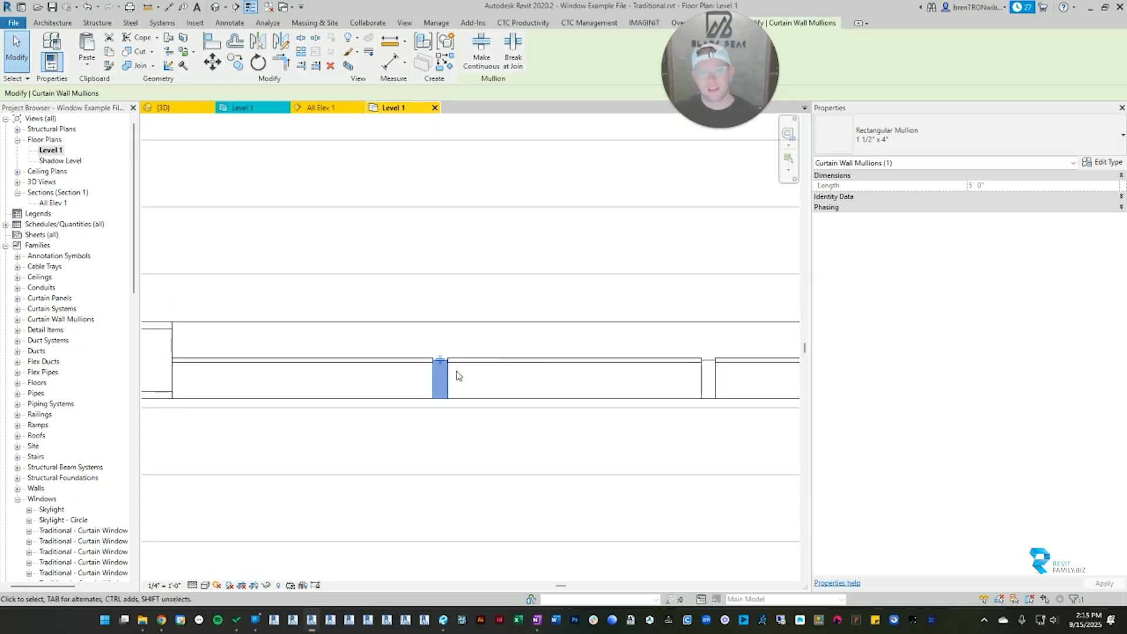
{"action": "left_click", "coordinate": [896, 142]}
{"action": "left_click", "coordinate": [896, 142]}
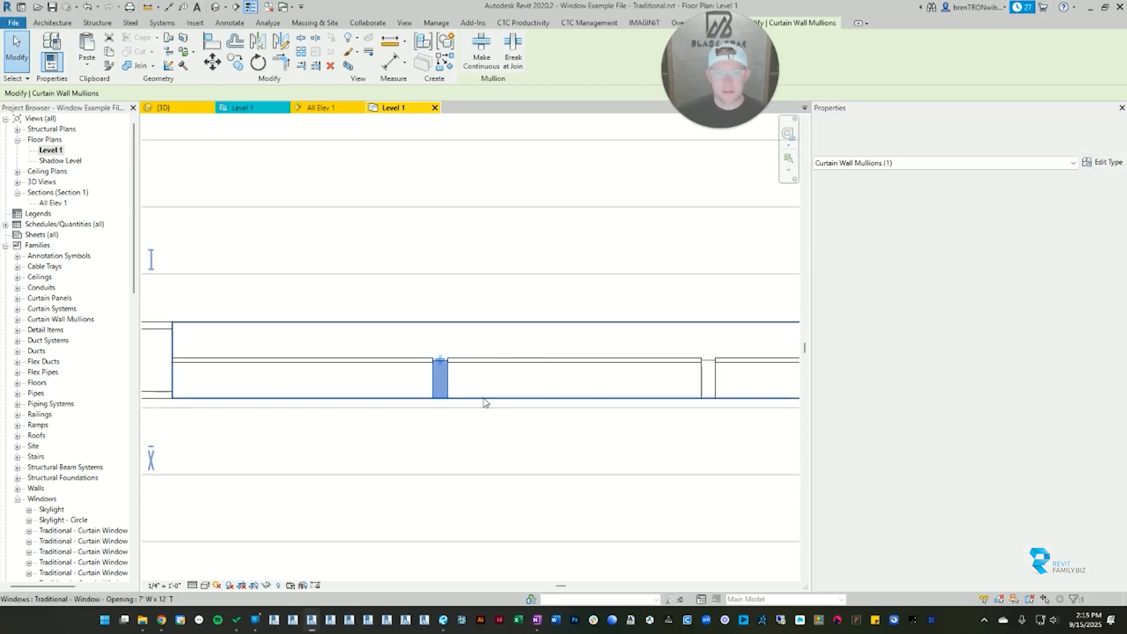
{"action": "left_click", "coordinate": [467, 264]}
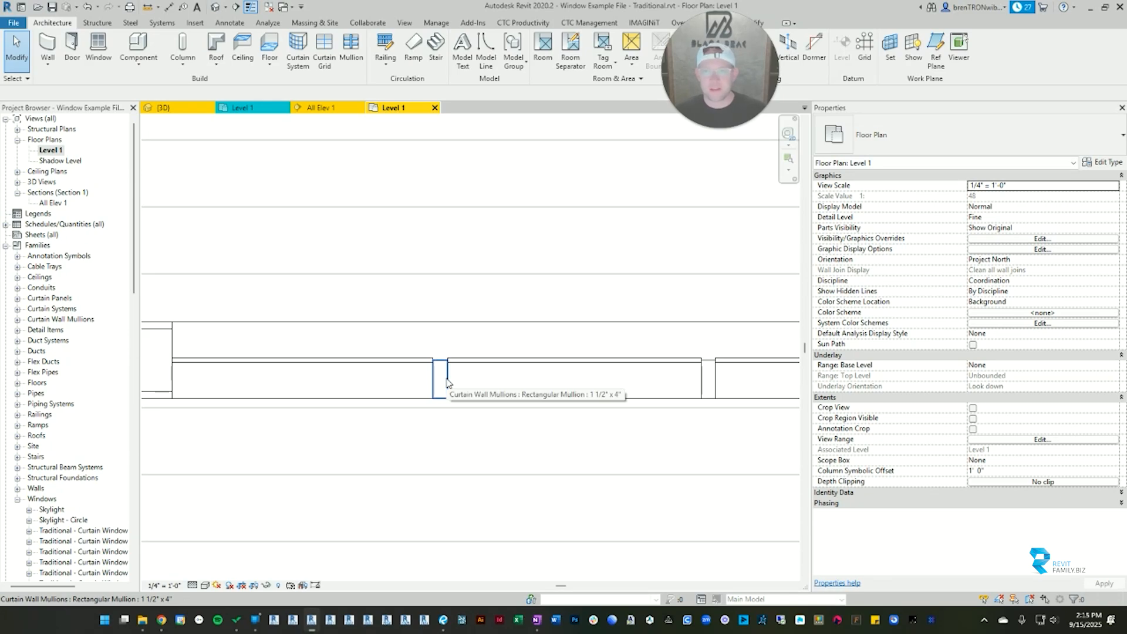
Step: In the vertical mullion's type properties, set the offset to 0 and the thickness to 6"
{"action": "left_click", "coordinate": [449, 376]}
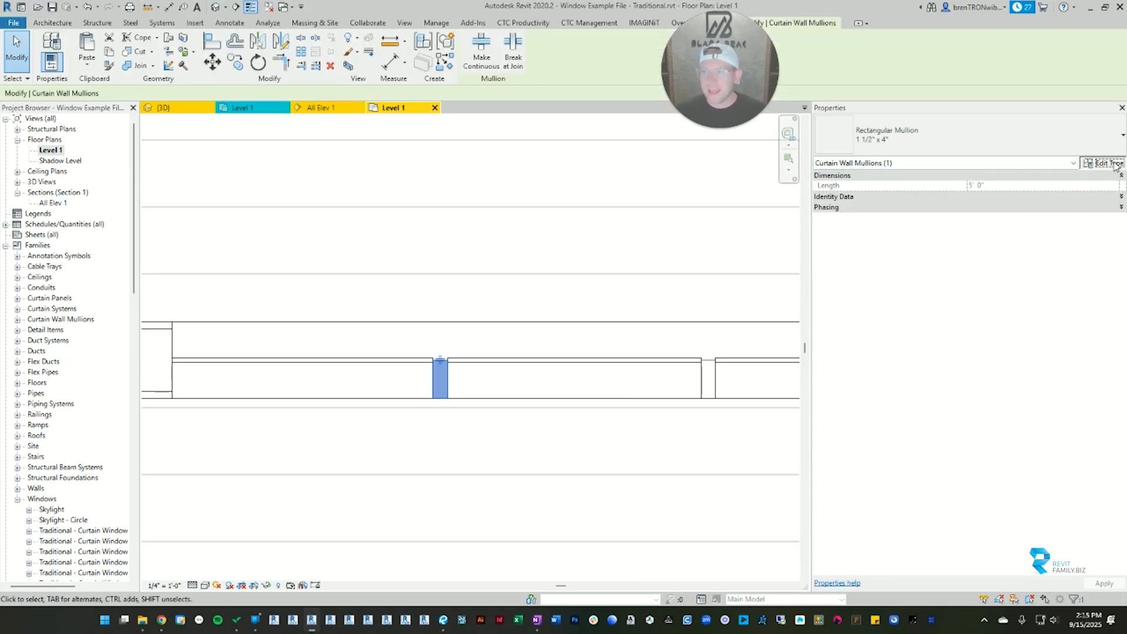
{"action": "left_click", "coordinate": [1101, 162]}
{"action": "left_click_drag", "start_coordinate": [757, 71], "coordinate": [613, 55]}
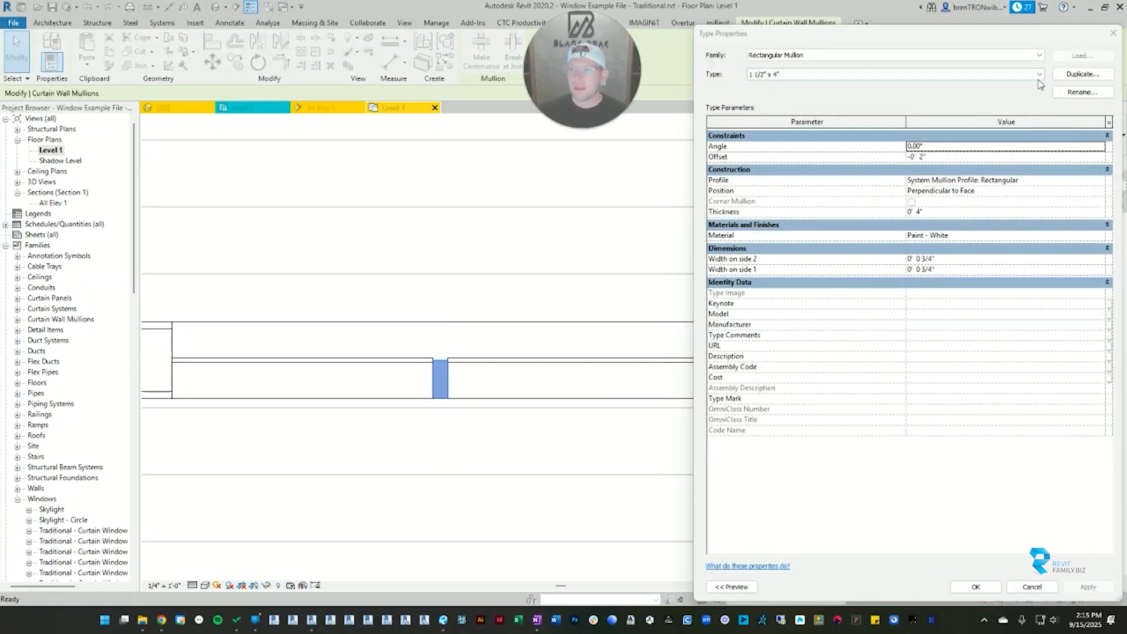
{"action": "left_click", "coordinate": [945, 157]}
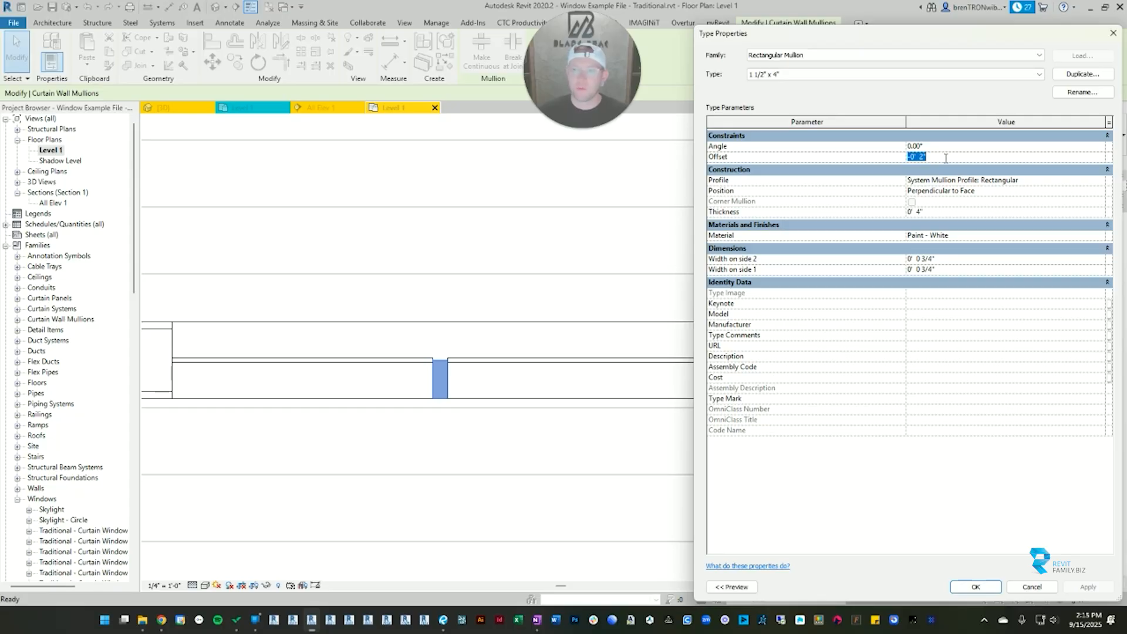
{"action": "type", "text": "0"}
{"action": "key", "text": "Return"}
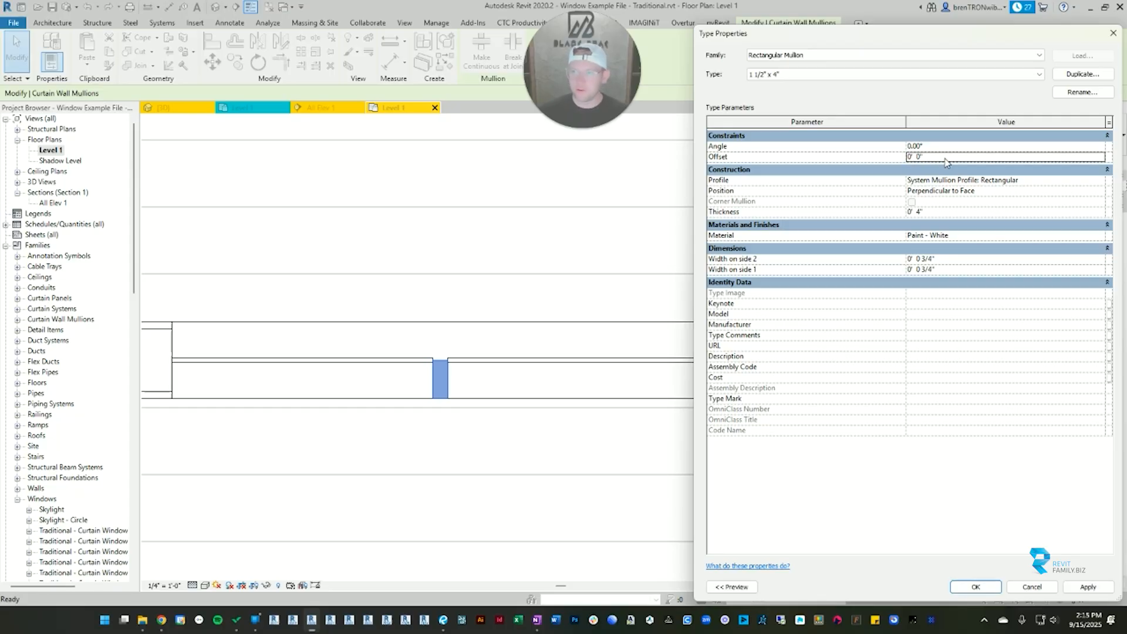
{"action": "left_click", "coordinate": [941, 212]}
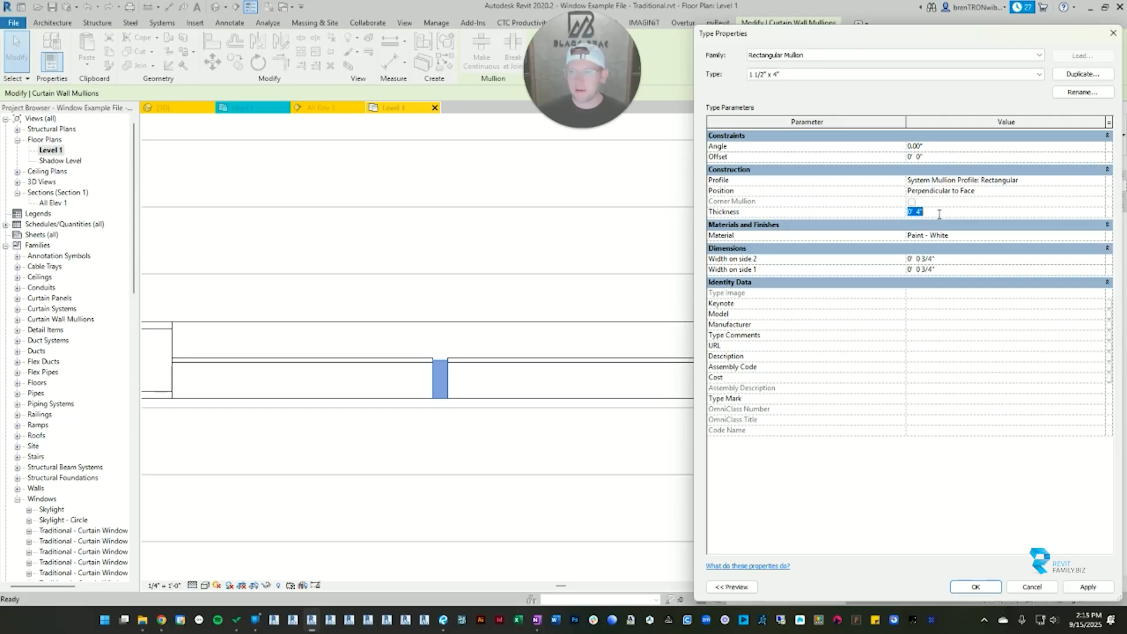
{"action": "type", "text": "6"}
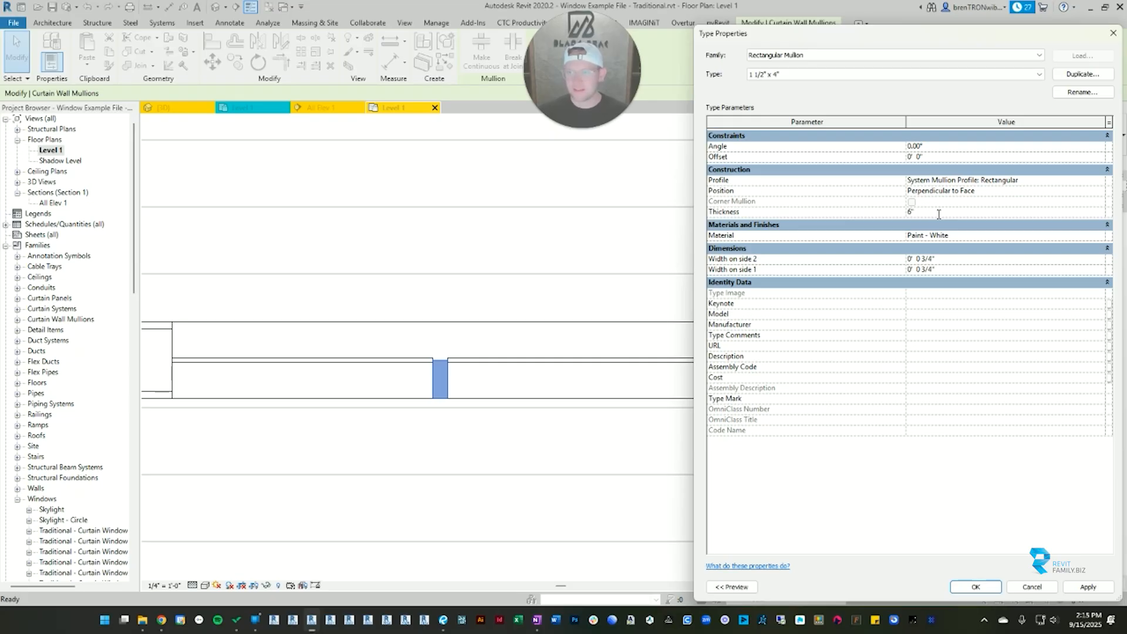
Step: Set the mullion type's width to 1.5" on both side 1 and side 2, and apply the type changes
{"action": "type", "text": "1.5"}
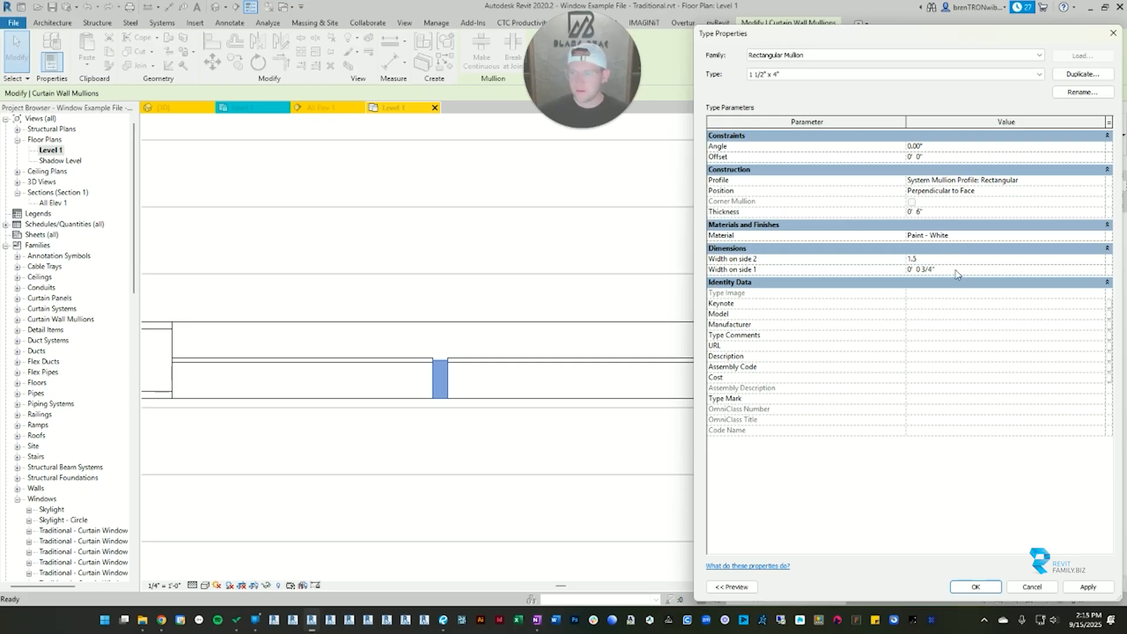
{"action": "left_click", "coordinate": [958, 273]}
{"action": "type", "text": "1.5\""}
{"action": "key", "text": "Return"}
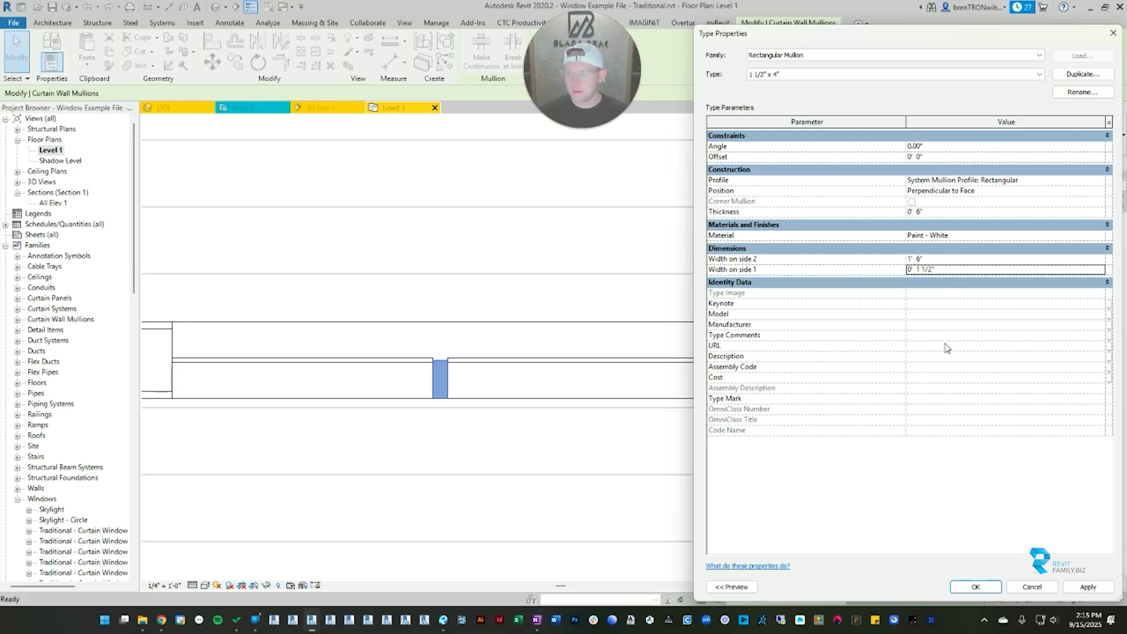
{"action": "left_click", "coordinate": [951, 259]}
{"action": "type", "text": "1.5\""}
{"action": "key", "text": "Return"}
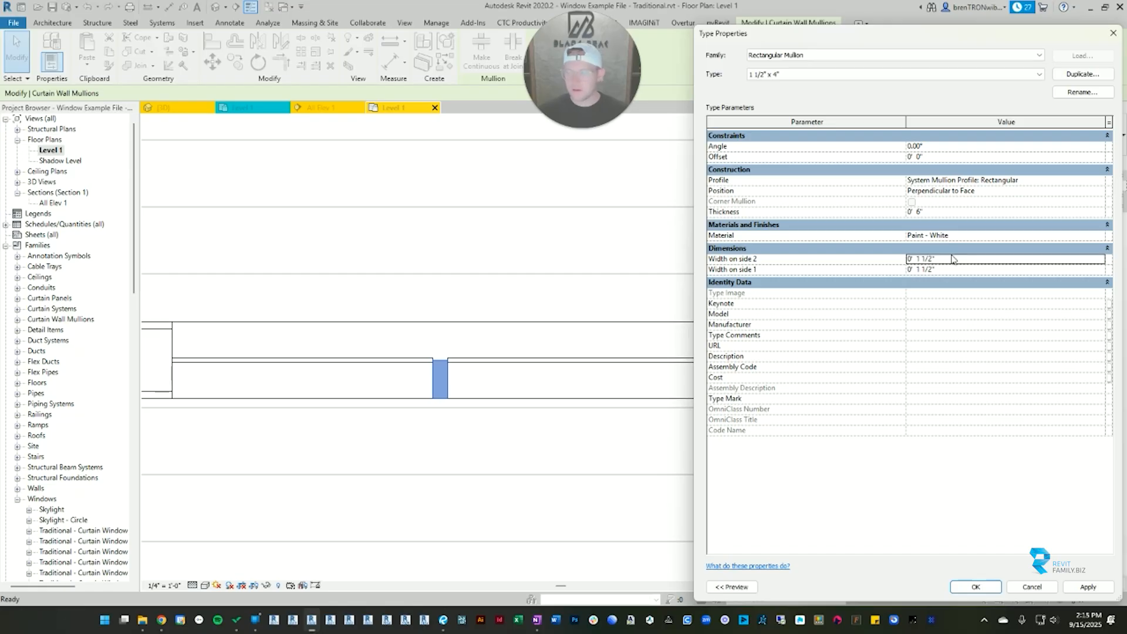
{"action": "left_click", "coordinate": [976, 587]}
{"action": "scroll", "coordinate": [491, 276], "scroll_direction": "down", "scroll_amount": 2}
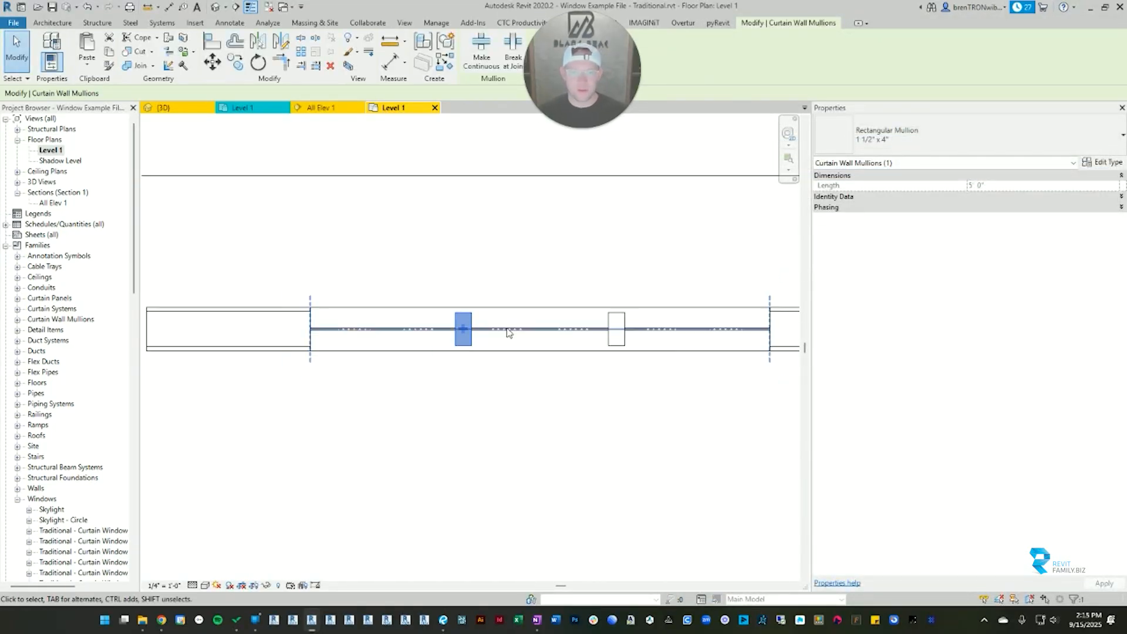
{"action": "left_click", "coordinate": [640, 428]}
Step: Reopen the vertical mullion's type properties and set the thickness to 5"
{"action": "scroll", "coordinate": [516, 403], "scroll_direction": "up", "scroll_amount": 3}
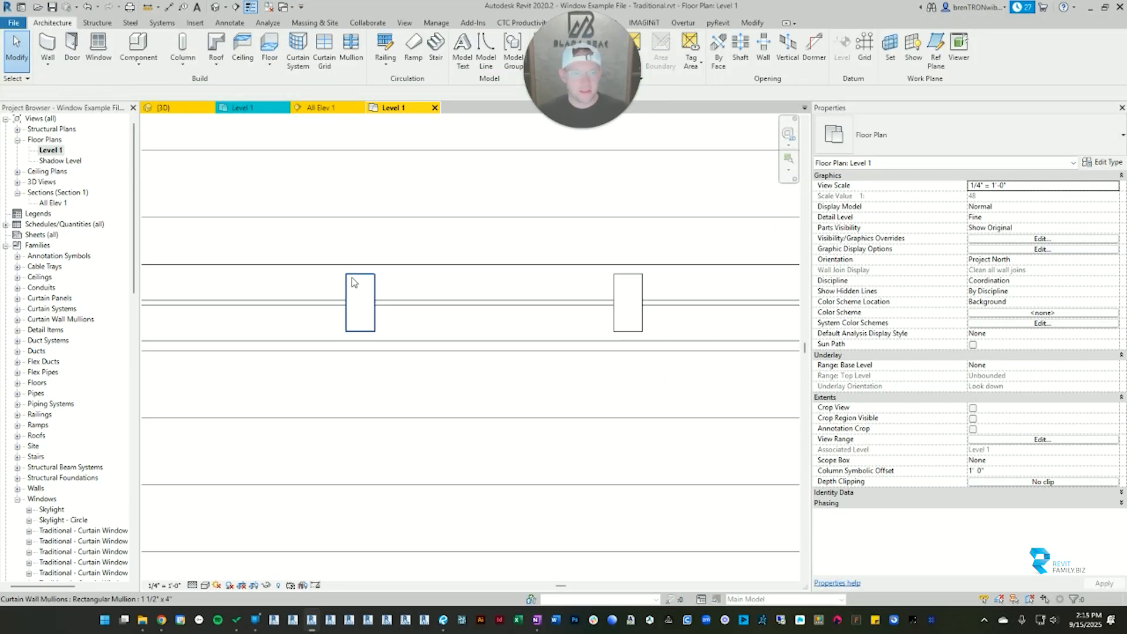
{"action": "middle_click_drag", "start_coordinate": [352, 277], "coordinate": [432, 285]}
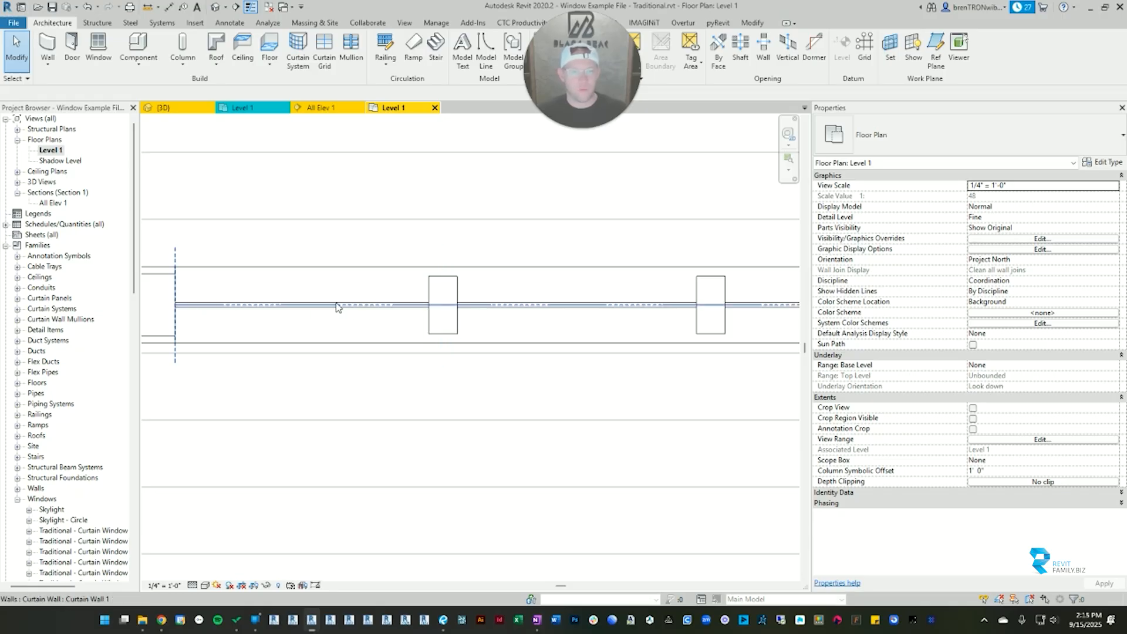
{"action": "left_click", "coordinate": [432, 294]}
{"action": "key", "text": "Escape"}
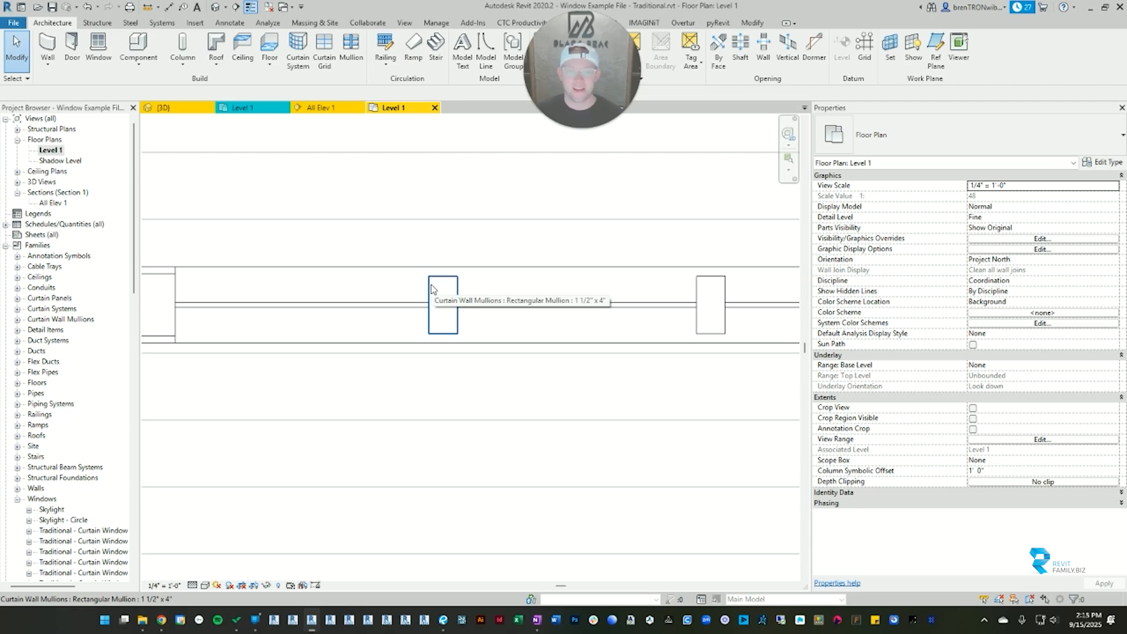
{"action": "scroll", "coordinate": [458, 320], "scroll_direction": "down", "scroll_amount": 2}
{"action": "left_click", "coordinate": [459, 322]}
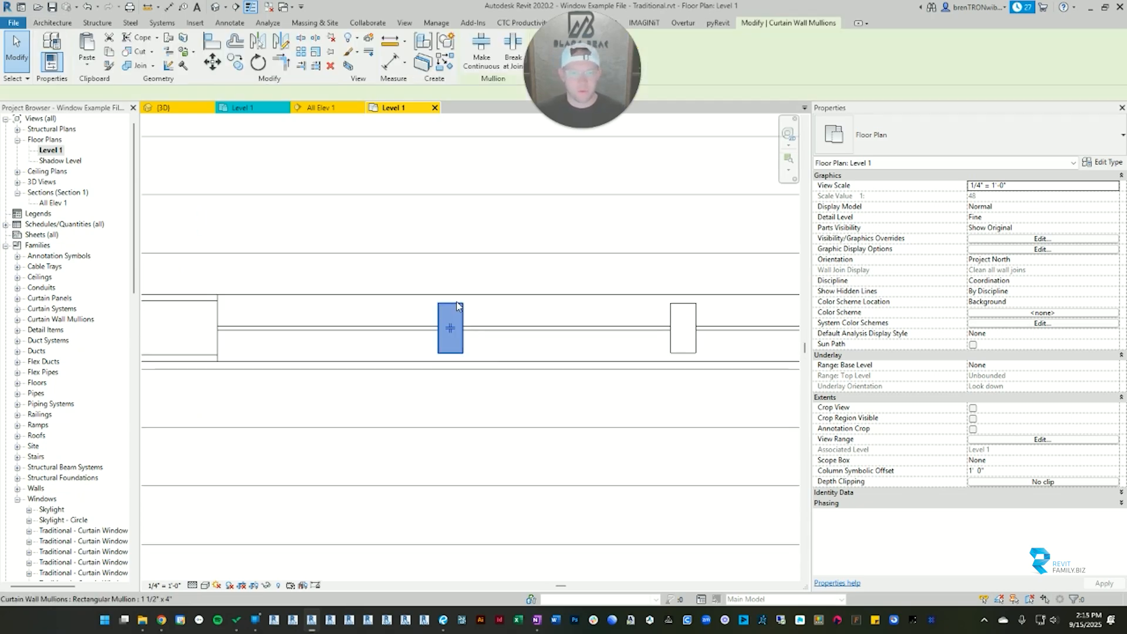
{"action": "left_click", "coordinate": [1106, 157]}
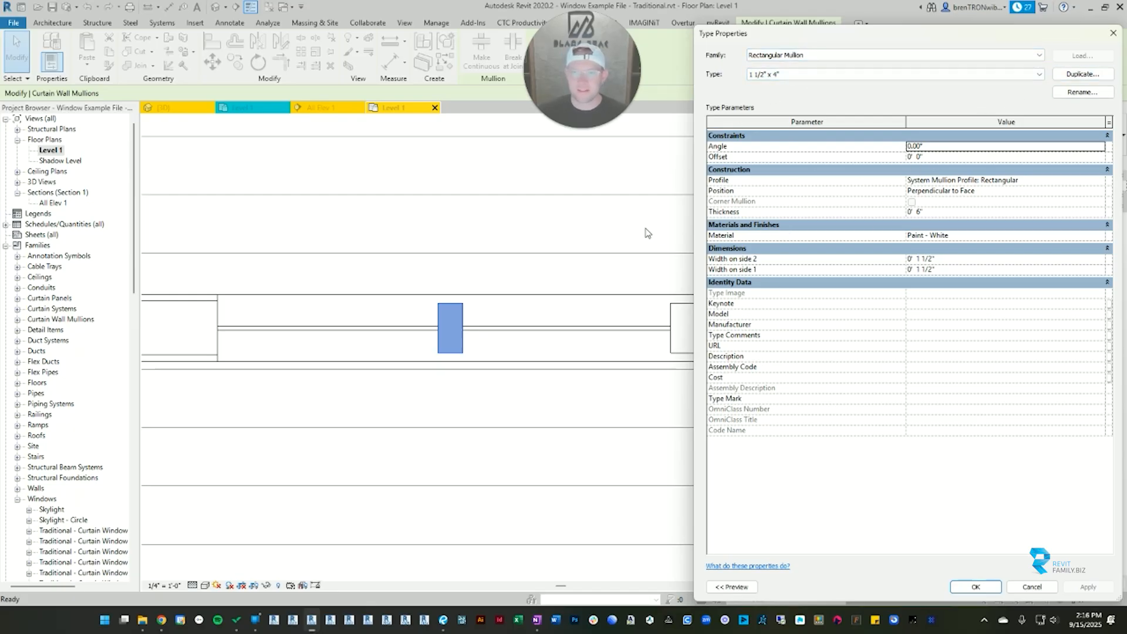
{"action": "left_click", "coordinate": [754, 212]}
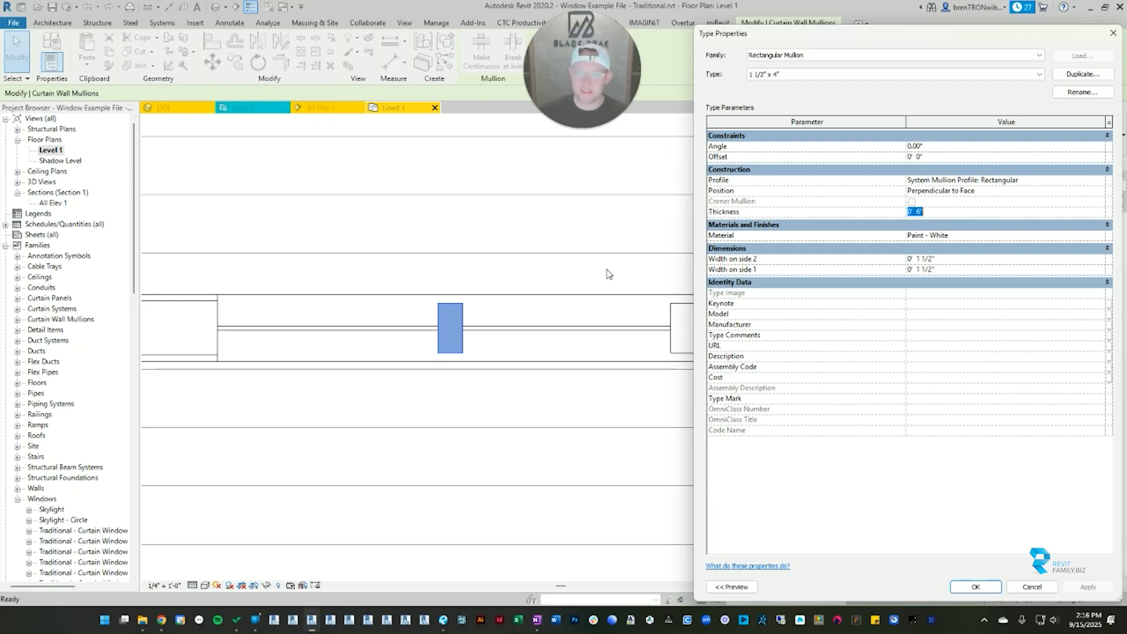
{"action": "left_click", "coordinate": [19, 319]}
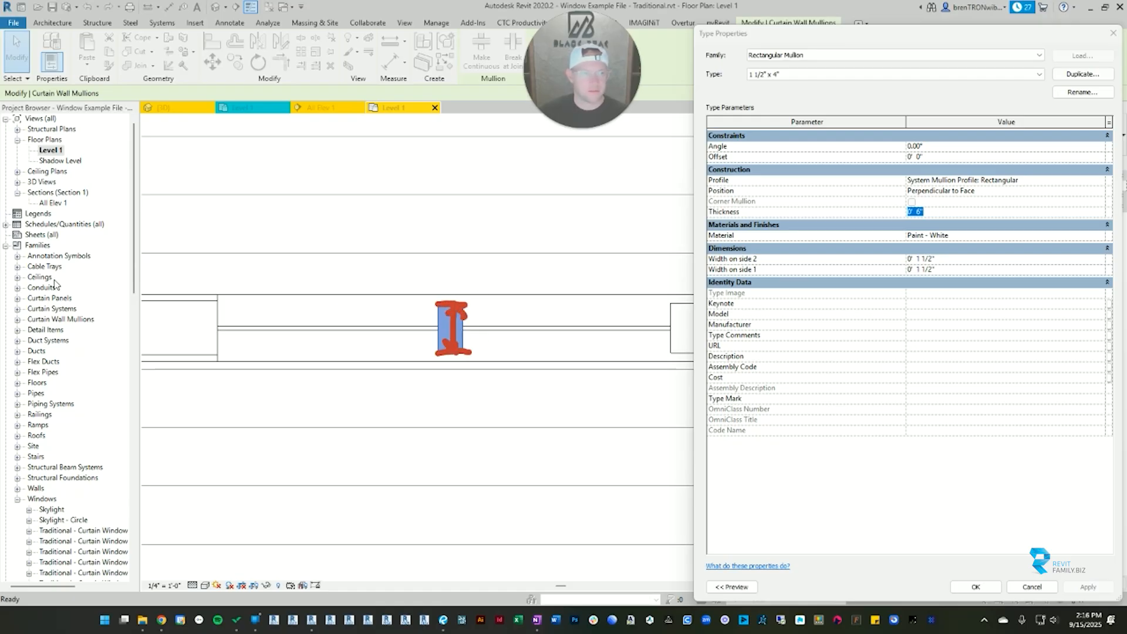
{"action": "left_click", "coordinate": [34, 273]}
{"action": "left_click_drag", "start_coordinate": [943, 212], "coordinate": [917, 212]}
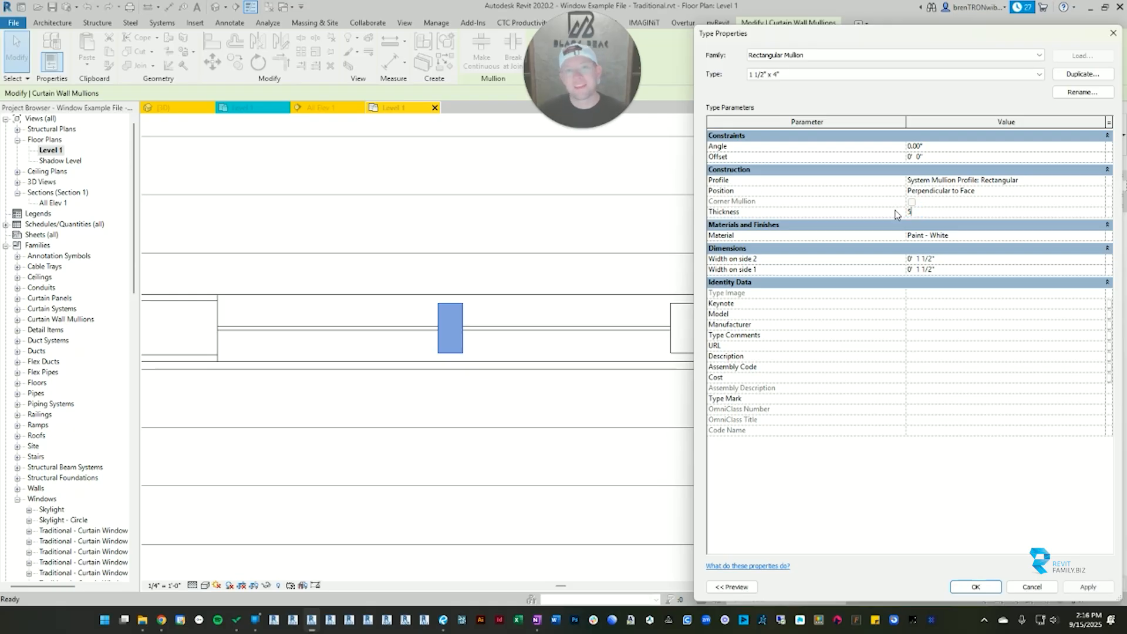
{"action": "key", "text": "Return"}
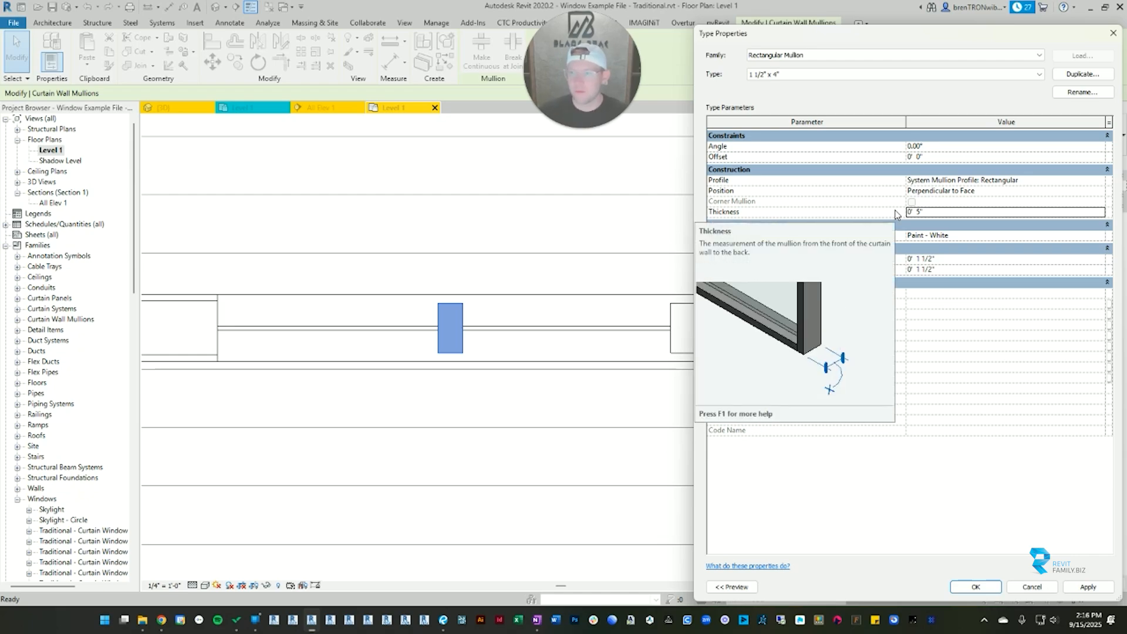
{"action": "left_click", "coordinate": [956, 214]}
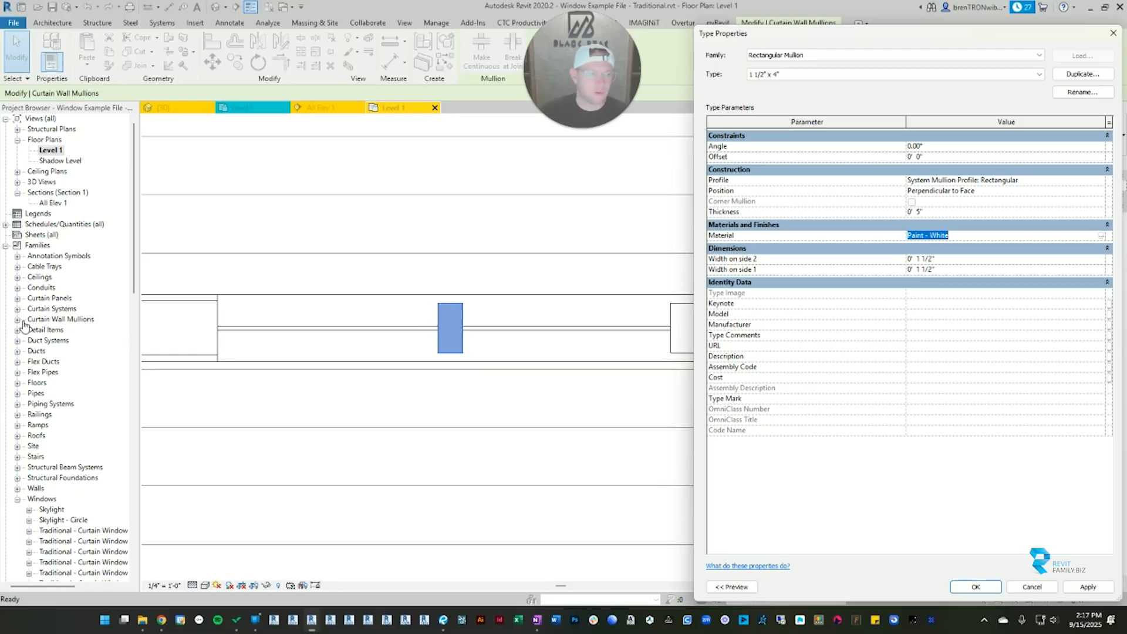
{"action": "left_click", "coordinate": [406, 319]}
{"action": "mouse_move", "coordinate": [438, 284]}
{"action": "left_mouse_down"}
{"action": "mouse_move", "coordinate": [440, 297]}
{"action": "mouse_move", "coordinate": [465, 293]}
{"action": "mouse_move", "coordinate": [465, 304]}
{"action": "left_mouse_up"}
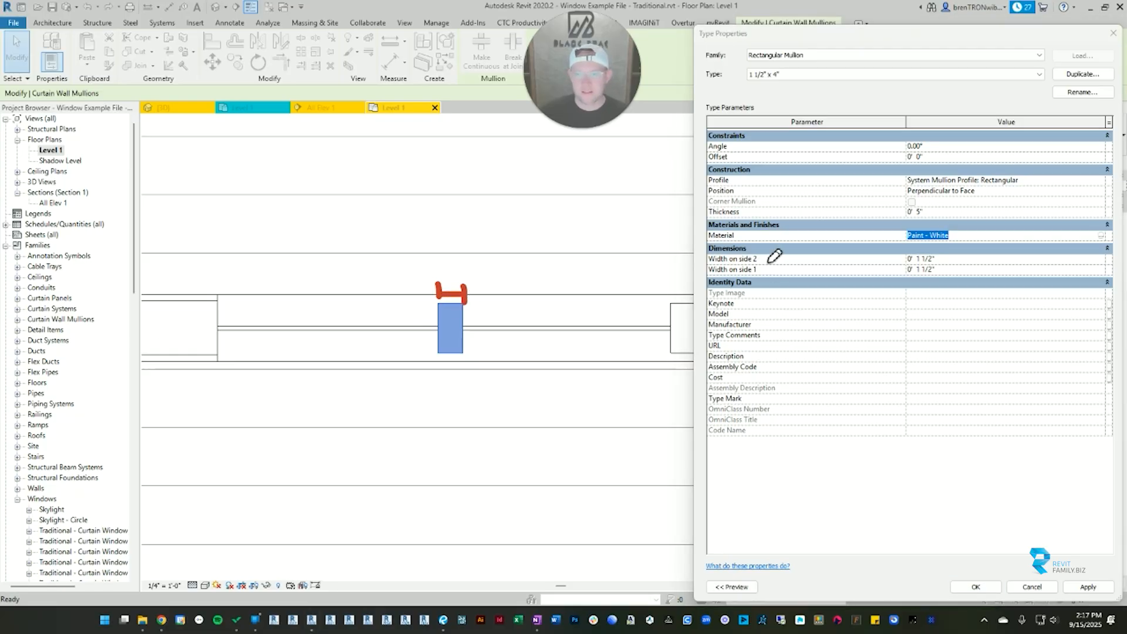
{"action": "mouse_move", "coordinate": [768, 259]}
{"action": "left_mouse_down"}
{"action": "mouse_move", "coordinate": [693, 254]}
{"action": "mouse_move", "coordinate": [704, 276]}
{"action": "mouse_move", "coordinate": [758, 273]}
{"action": "mouse_move", "coordinate": [734, 261]}
{"action": "left_mouse_up"}
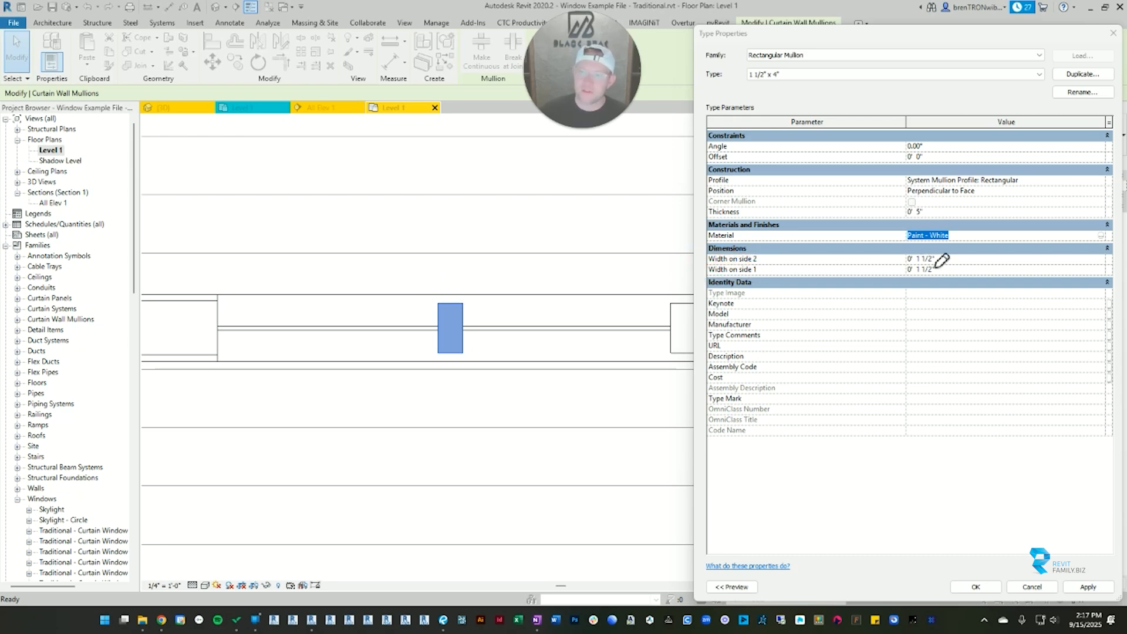
{"action": "mouse_move", "coordinate": [926, 249]}
{"action": "left_mouse_down"}
{"action": "mouse_move", "coordinate": [940, 264]}
{"action": "mouse_move", "coordinate": [936, 256]}
{"action": "left_mouse_up"}
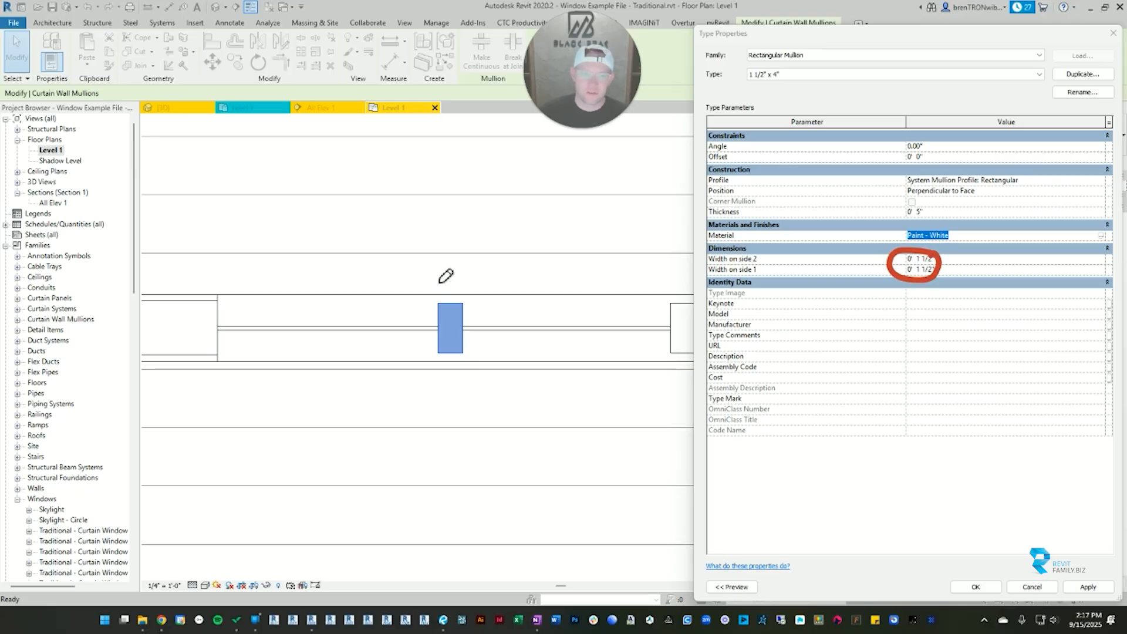
{"action": "left_click_drag", "start_coordinate": [438, 279], "coordinate": [440, 297]}
{"action": "mouse_move", "coordinate": [440, 289]}
{"action": "left_mouse_down"}
{"action": "mouse_move", "coordinate": [468, 287]}
{"action": "mouse_move", "coordinate": [465, 302]}
{"action": "left_mouse_up"}
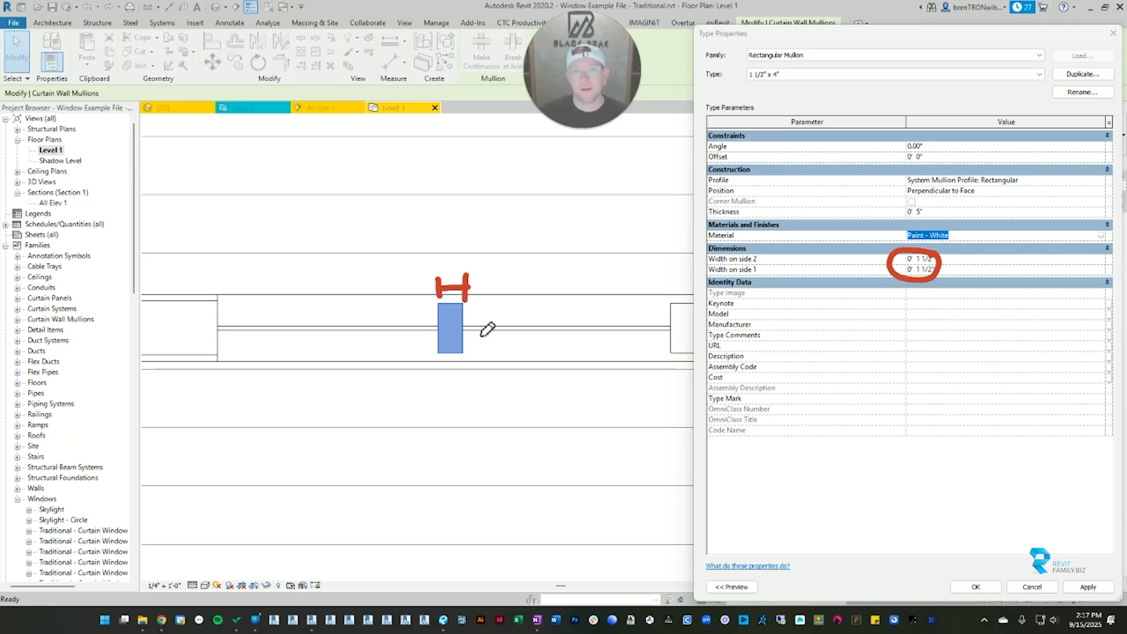
{"action": "mouse_move", "coordinate": [945, 255]}
{"action": "left_mouse_down"}
{"action": "mouse_move", "coordinate": [920, 258]}
{"action": "mouse_move", "coordinate": [945, 256]}
{"action": "mouse_move", "coordinate": [939, 266]}
{"action": "mouse_move", "coordinate": [893, 263]}
{"action": "mouse_move", "coordinate": [938, 273]}
{"action": "left_mouse_up"}
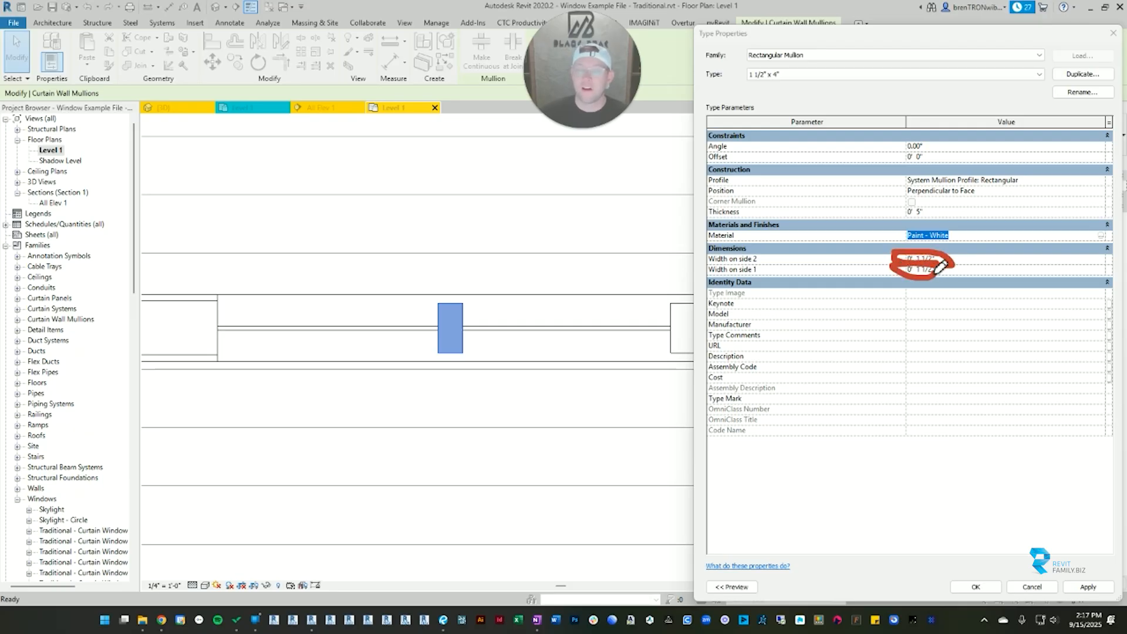
{"action": "left_click_drag", "start_coordinate": [451, 242], "coordinate": [445, 388]}
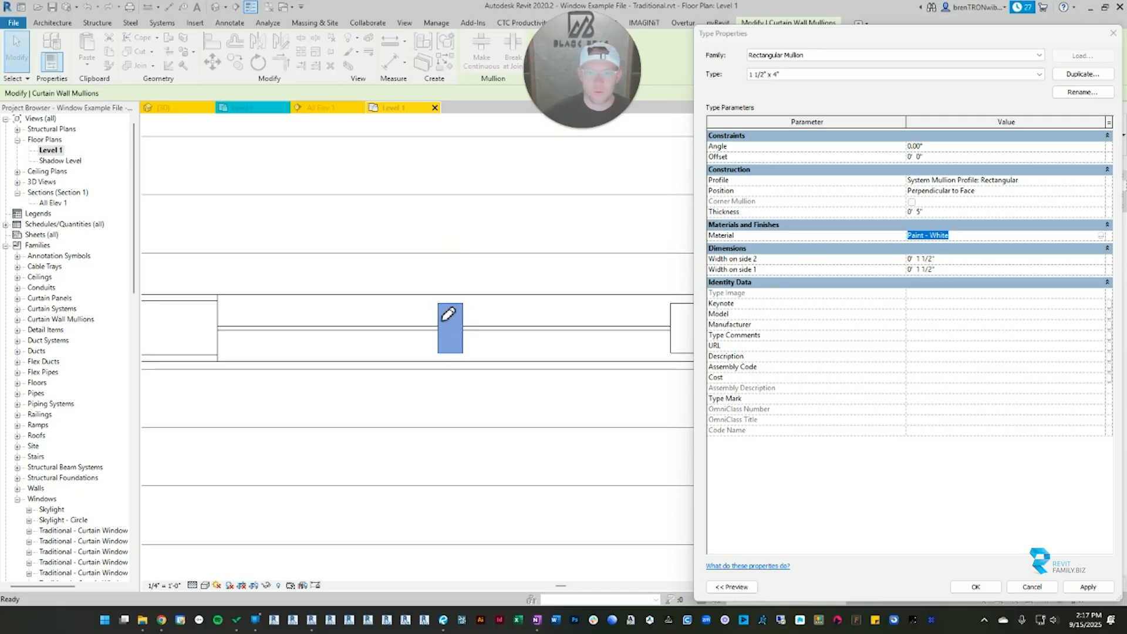
{"action": "mouse_move", "coordinate": [458, 290]}
{"action": "left_mouse_down"}
{"action": "mouse_move", "coordinate": [437, 290]}
{"action": "mouse_move", "coordinate": [470, 317]}
{"action": "mouse_move", "coordinate": [479, 293]}
{"action": "left_mouse_up"}
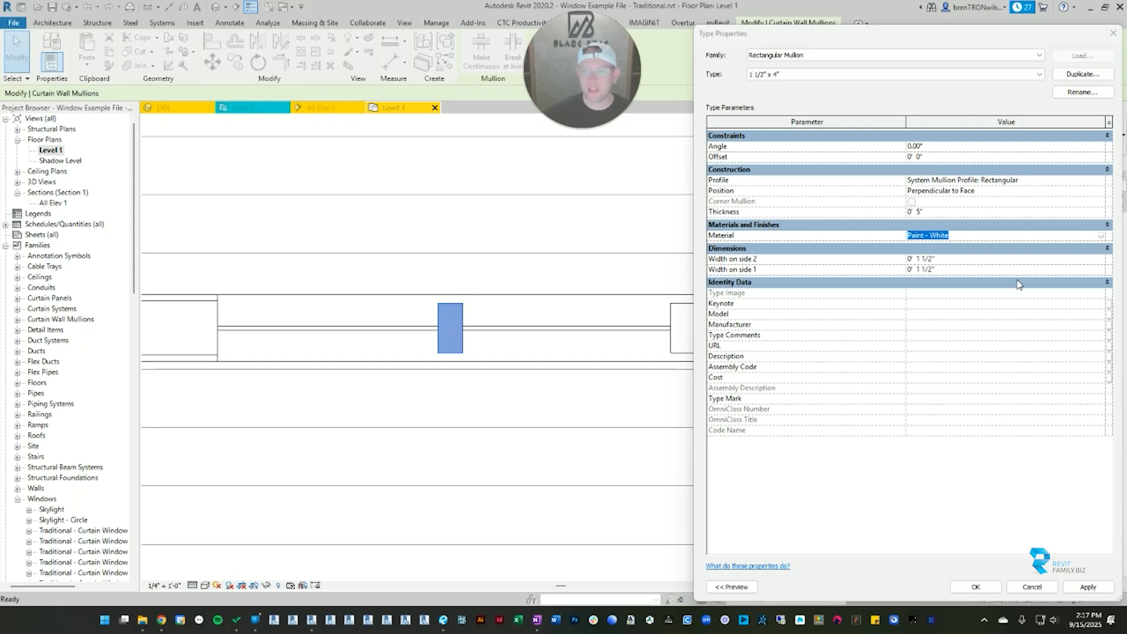
Step: Set the mullion type's width on side 2 to 0 and on side 1 to 3", applying and accepting the changes
{"action": "left_click", "coordinate": [1016, 260]}
{"action": "type", "text": "0"}
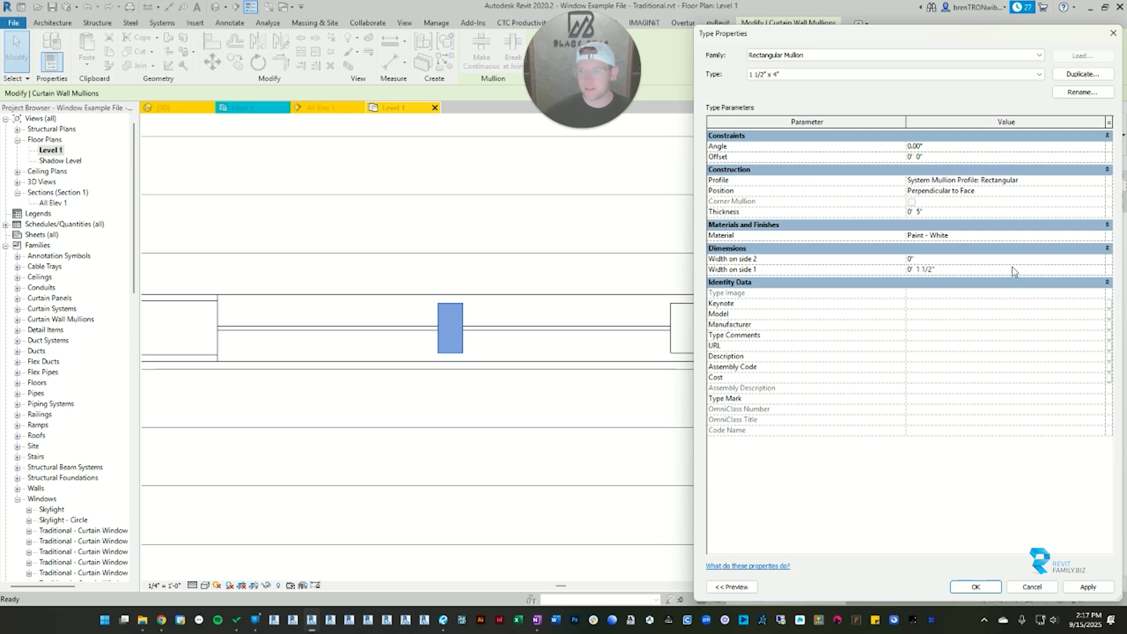
{"action": "left_click", "coordinate": [1012, 269]}
{"action": "type", "text": "3"}
{"action": "key", "text": "Return"}
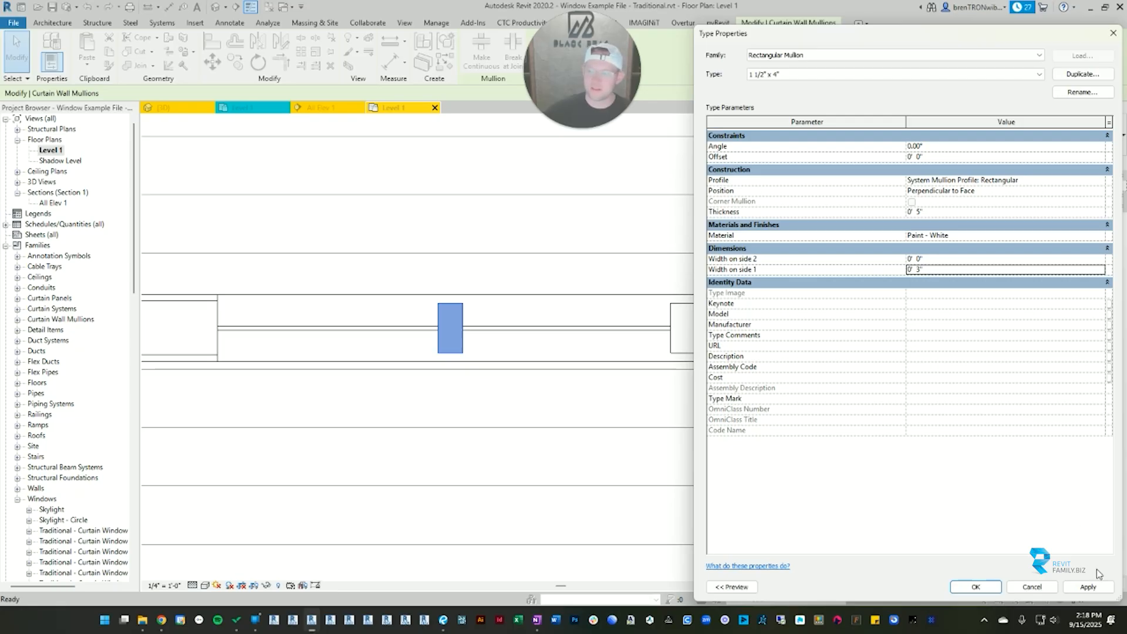
{"action": "left_click", "coordinate": [1089, 587]}
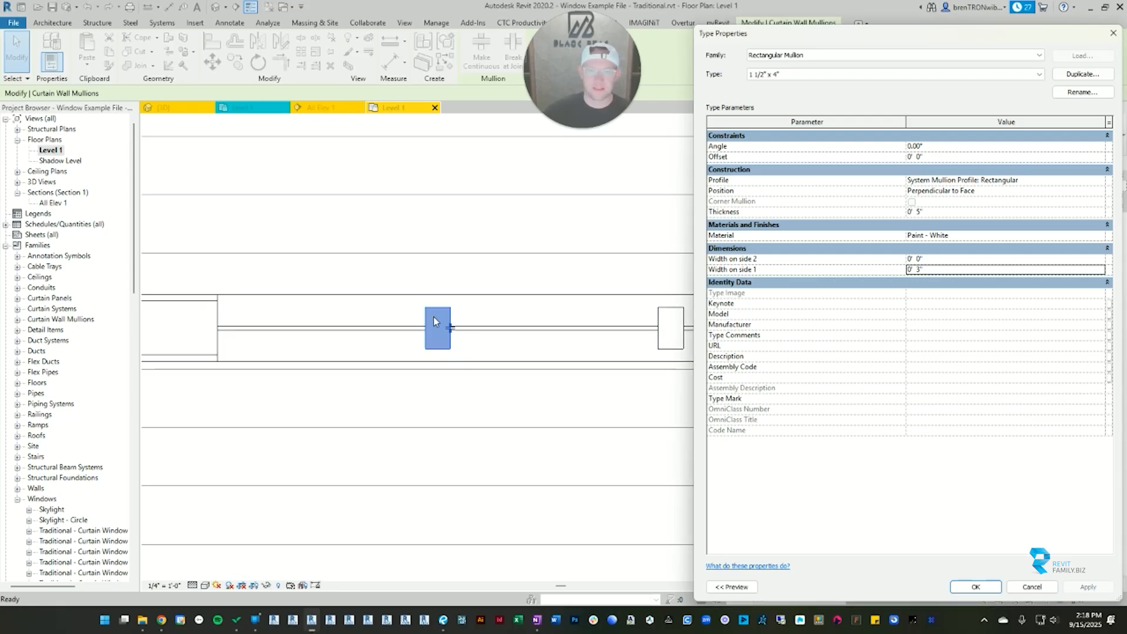
{"action": "left_click", "coordinate": [976, 587]}
Step: In the All Elev 1 section, examine how the window's vertical mullions sit relative to their grid lines
{"action": "left_click", "coordinate": [315, 108]}
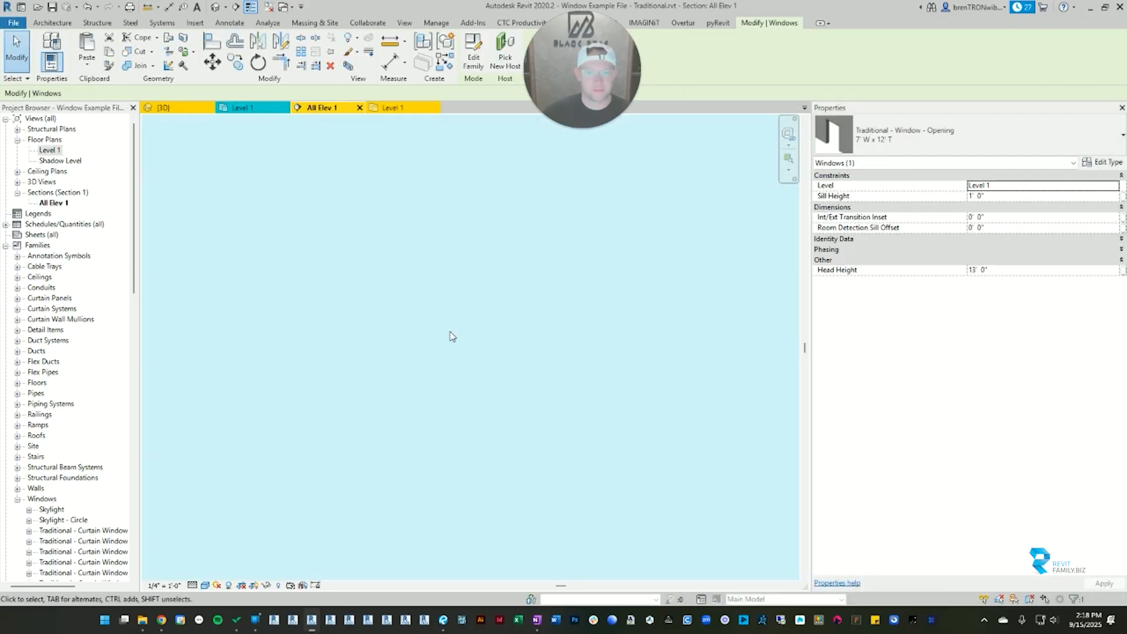
{"action": "left_click", "coordinate": [482, 344]}
{"action": "scroll", "coordinate": [509, 341], "scroll_direction": "down", "scroll_amount": 4}
{"action": "middle_click_drag", "start_coordinate": [244, 344], "coordinate": [453, 362]}
{"action": "scroll", "coordinate": [452, 359], "scroll_direction": "up", "scroll_amount": 5}
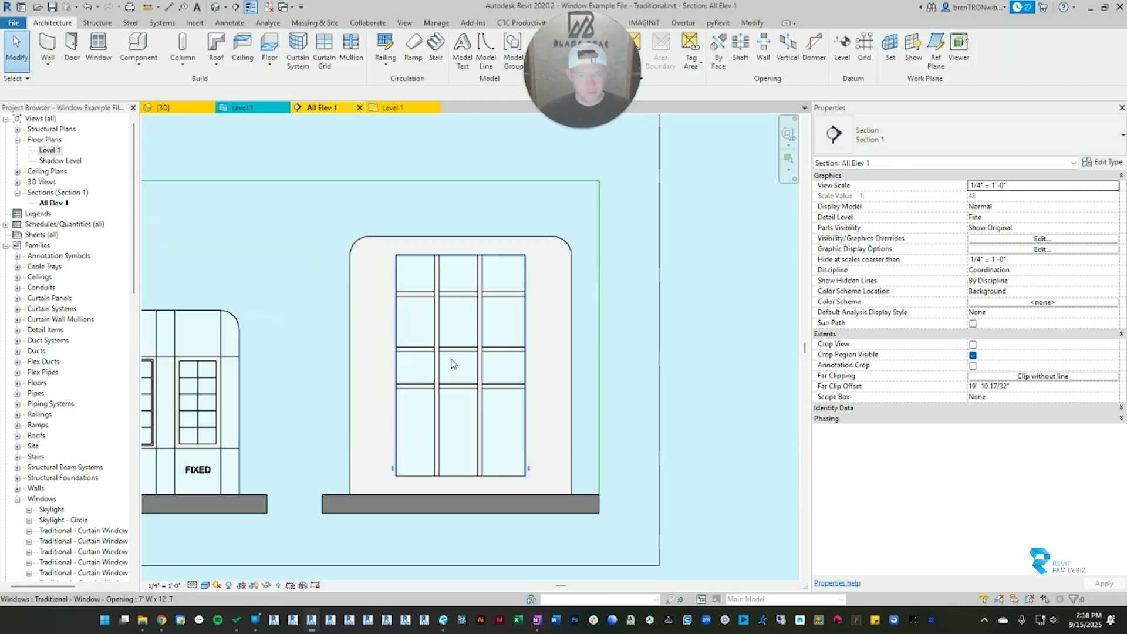
{"action": "scroll", "coordinate": [436, 336], "scroll_direction": "up", "scroll_amount": 2}
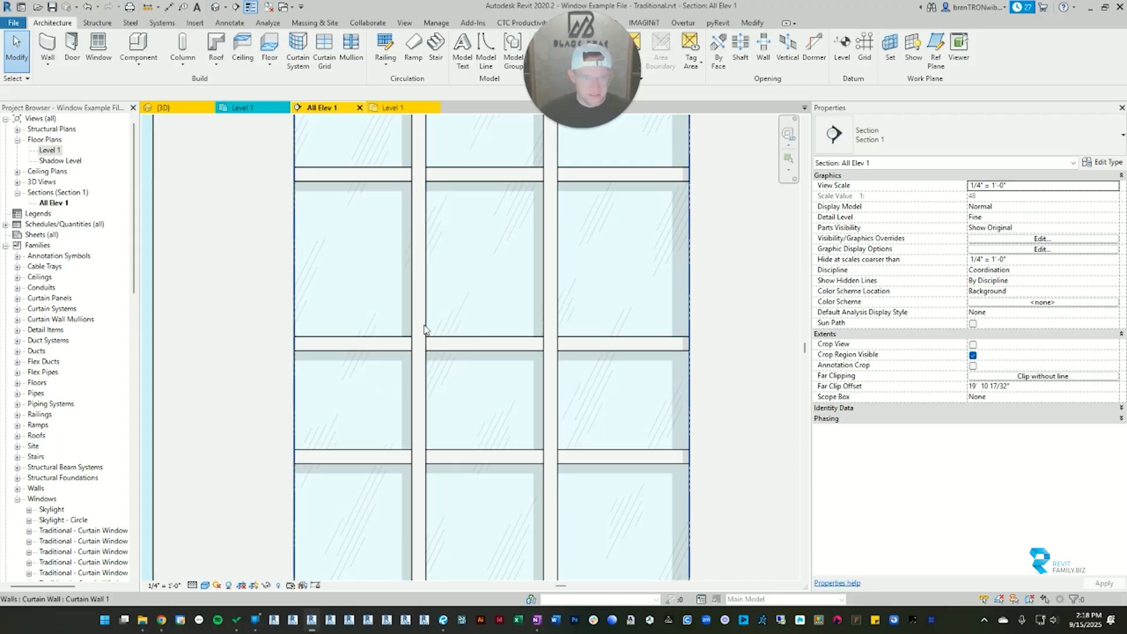
{"action": "left_click", "coordinate": [425, 329]}
{"action": "scroll", "coordinate": [424, 328], "scroll_direction": "down", "scroll_amount": 1}
{"action": "scroll", "coordinate": [446, 212], "scroll_direction": "up", "scroll_amount": 2}
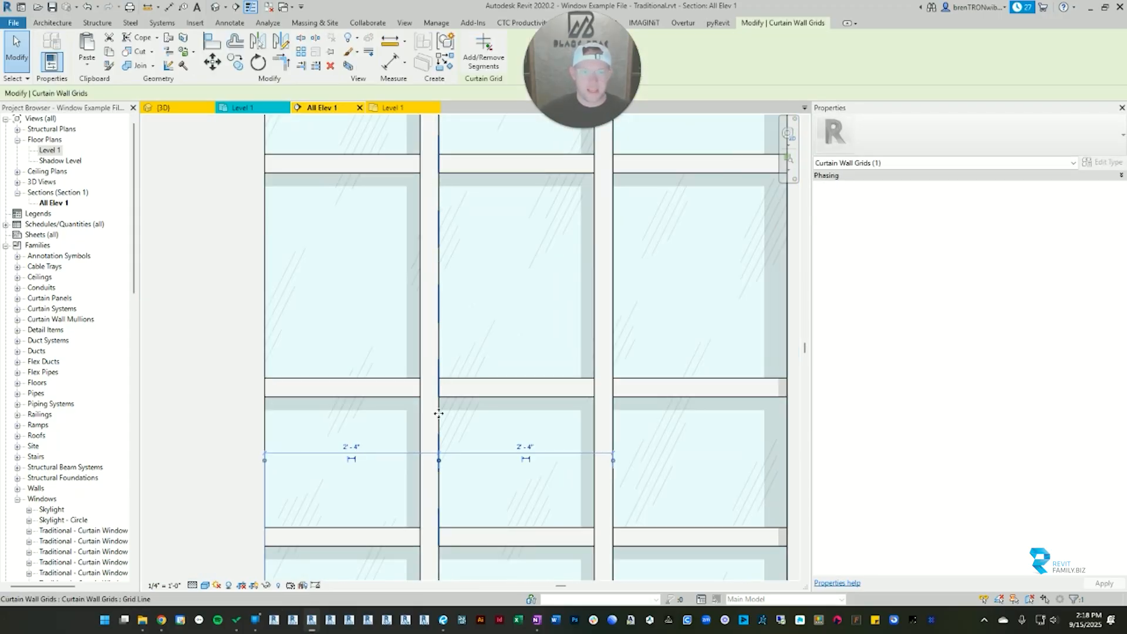
{"action": "scroll", "coordinate": [438, 416], "scroll_direction": "down", "scroll_amount": 2}
{"action": "key", "text": "Escape"}
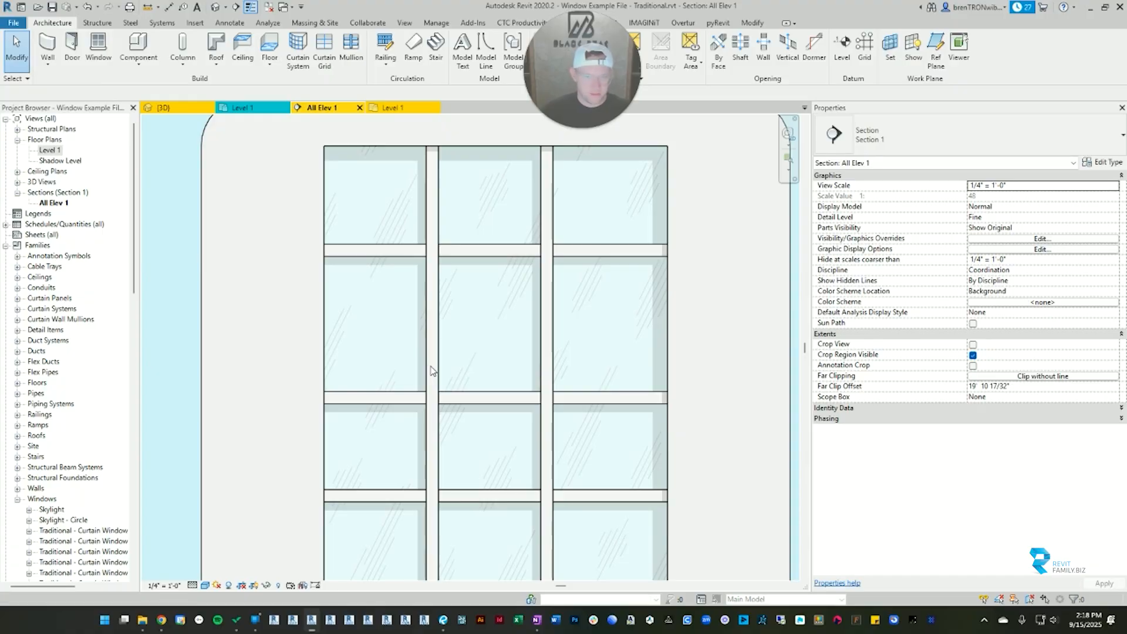
Step: Edit the vertical mullion's type so its width on side 2 is 3", and apply the change
{"action": "left_click", "coordinate": [431, 369]}
{"action": "left_click", "coordinate": [1103, 162]}
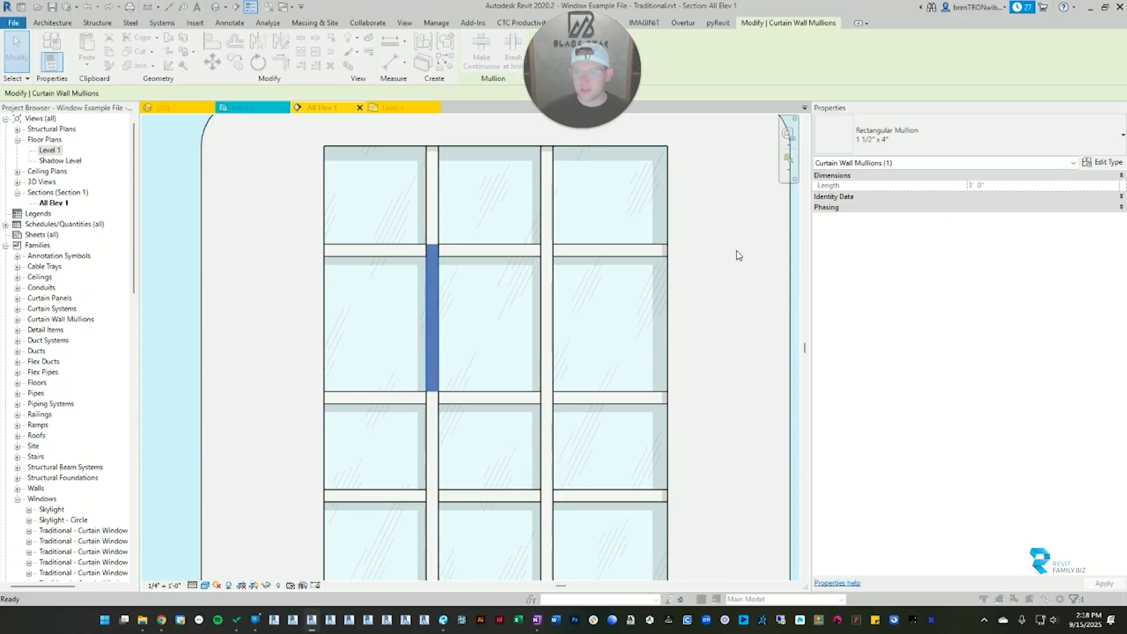
{"action": "left_click", "coordinate": [951, 260]}
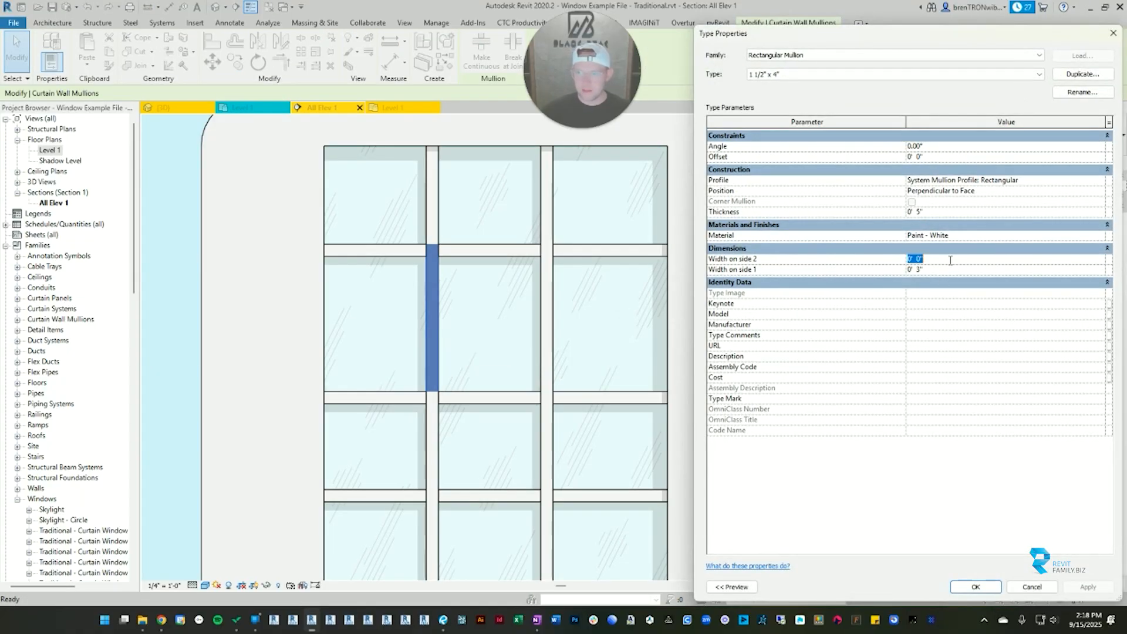
{"action": "key", "text": "Return"}
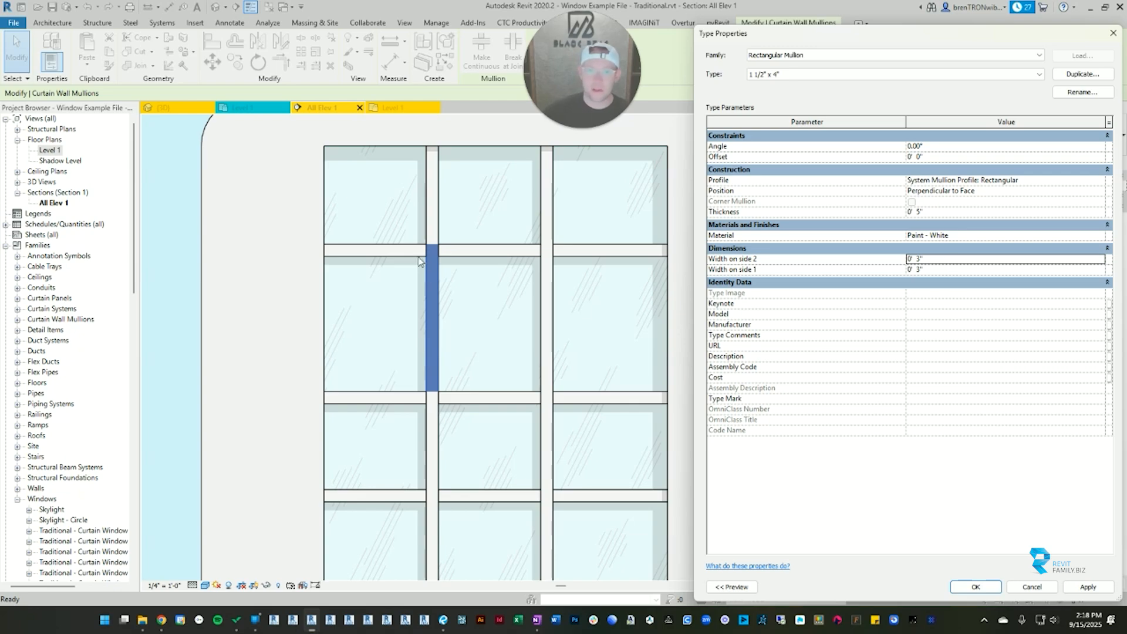
{"action": "left_click", "coordinate": [1088, 587]}
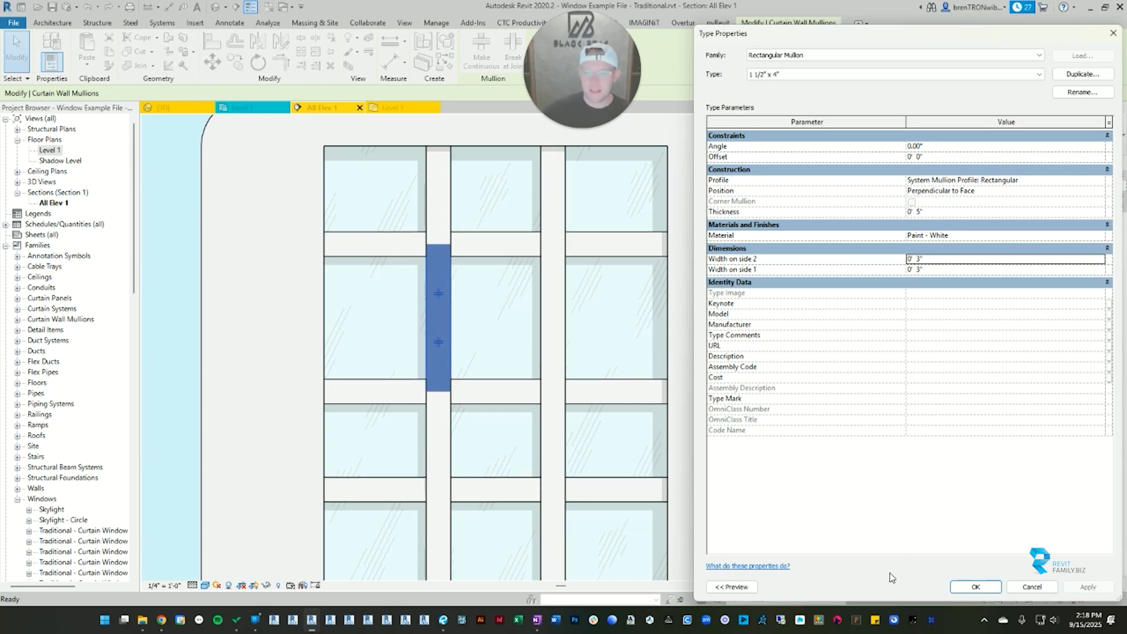
{"action": "left_click", "coordinate": [975, 587]}
{"action": "key", "text": "Escape"}
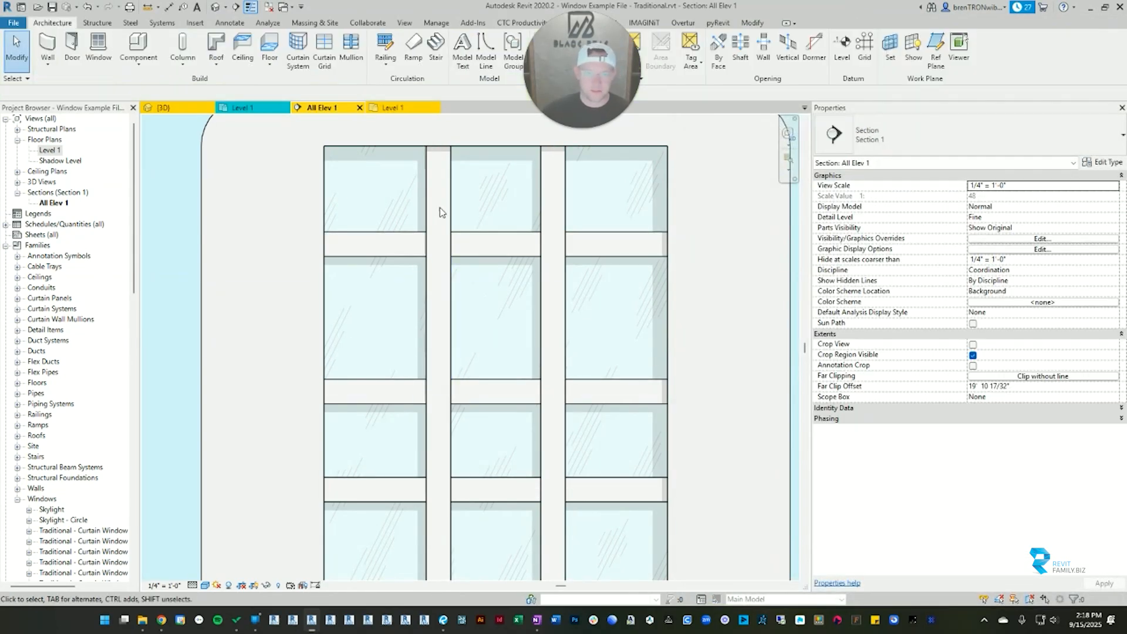
Step: Inspect the upper horizontal grid line and the first vertical grid line against the widened mullions
{"action": "left_click", "coordinate": [440, 247]}
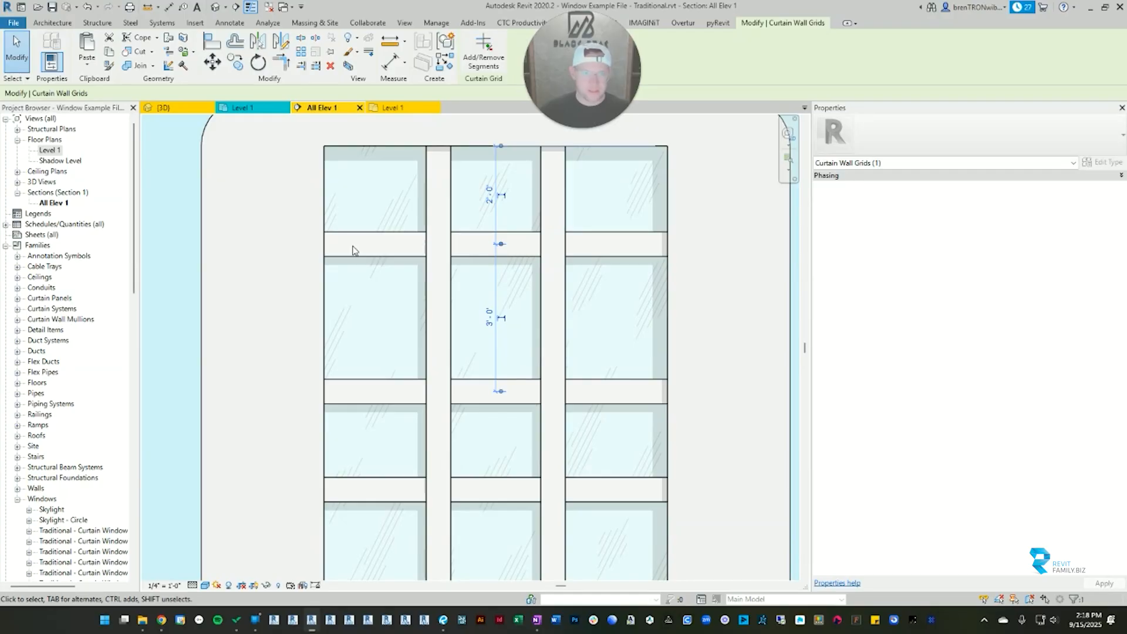
{"action": "left_click", "coordinate": [447, 288]}
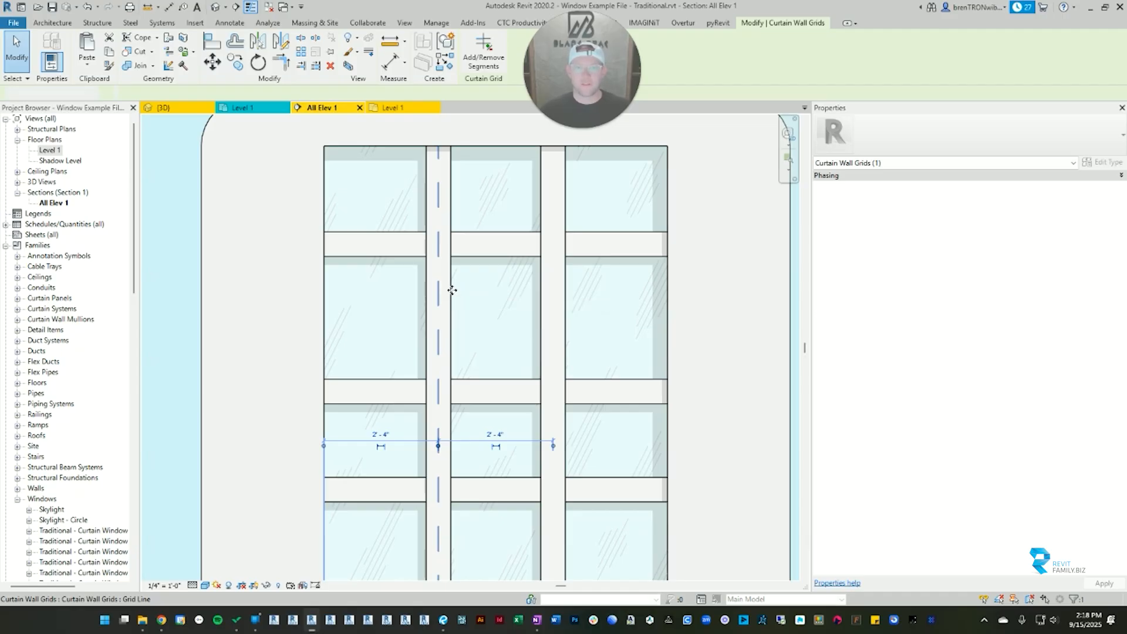
{"action": "key", "text": "Escape"}
Step: Set the vertical mullion type's width on side 2 to 1" and check the mullion against its grid line
{"action": "left_click", "coordinate": [455, 290]}
{"action": "left_click", "coordinate": [1113, 163]}
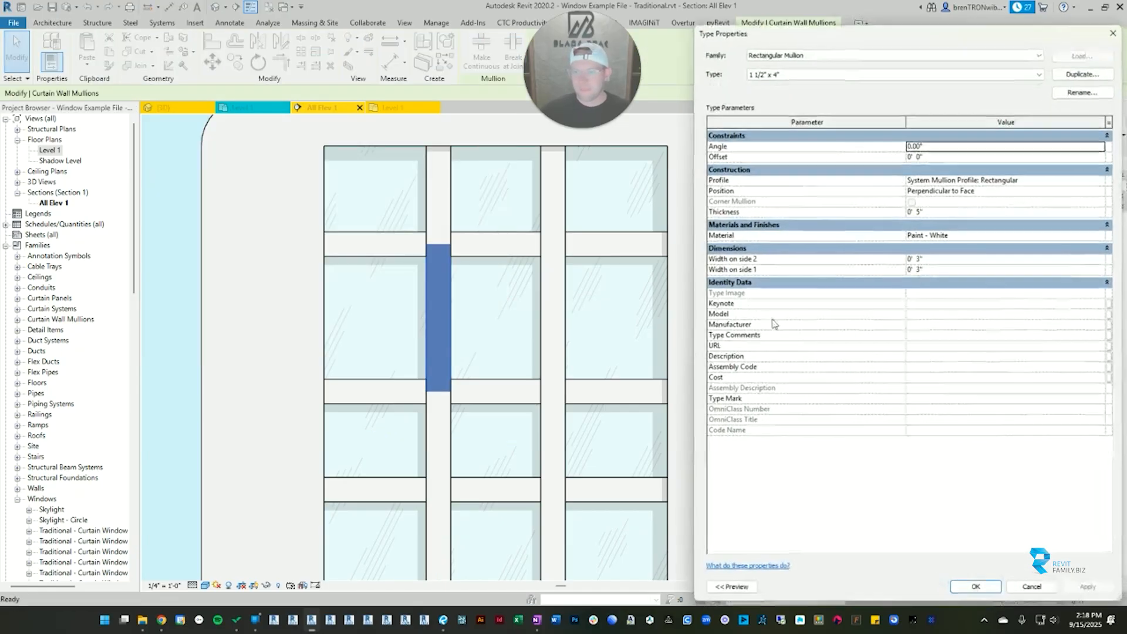
{"action": "left_click", "coordinate": [939, 260]}
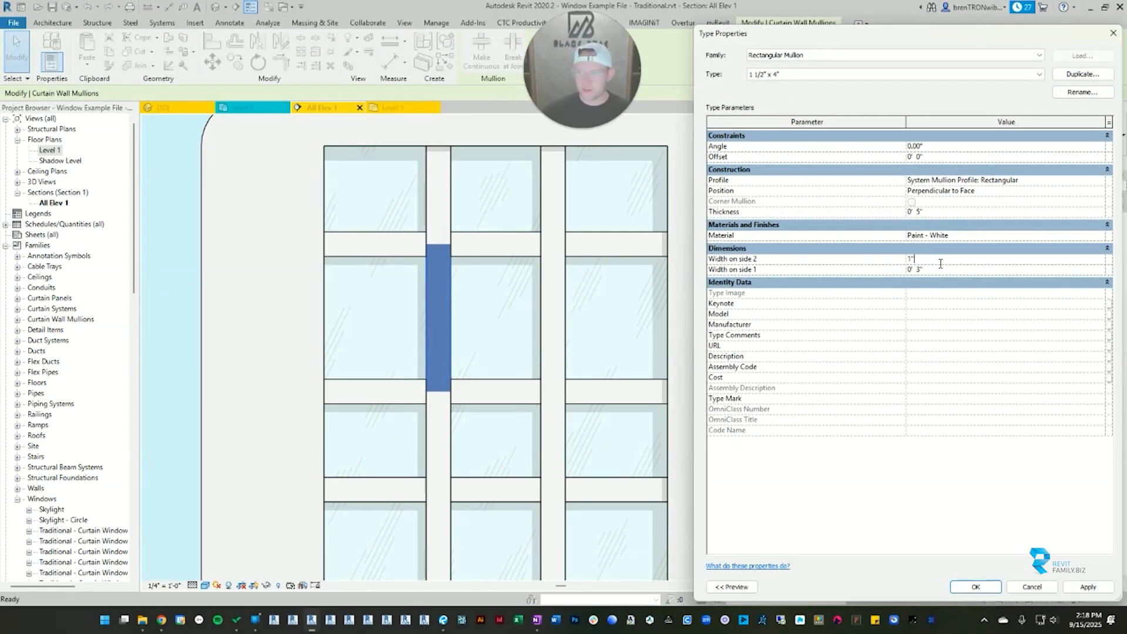
{"action": "left_click", "coordinate": [975, 587]}
{"action": "key", "text": "Escape"}
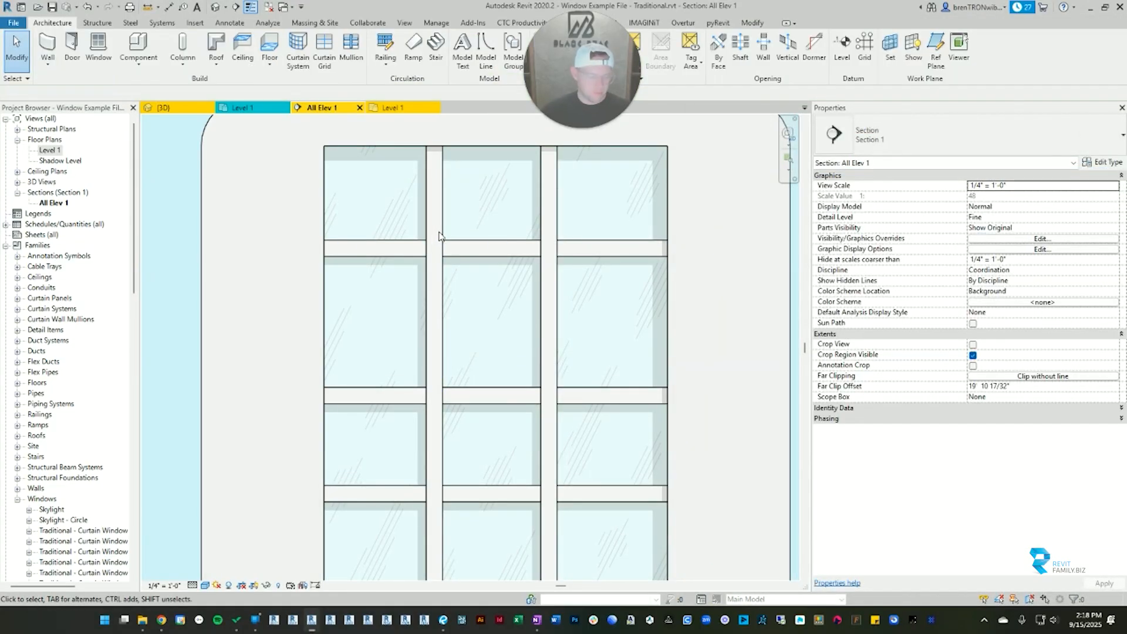
{"action": "left_click", "coordinate": [438, 248]}
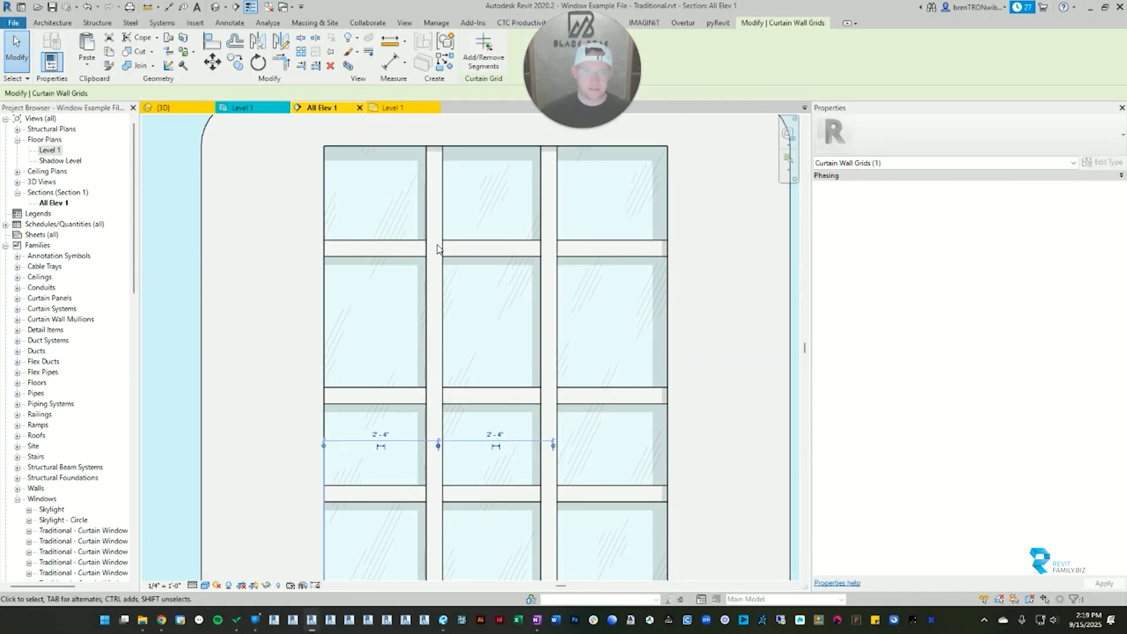
{"action": "key", "text": "Escape"}
Step: Reopen the vertical mullion's type properties and set the width on side 1 to 1", accepting the change
{"action": "left_click", "coordinate": [443, 276]}
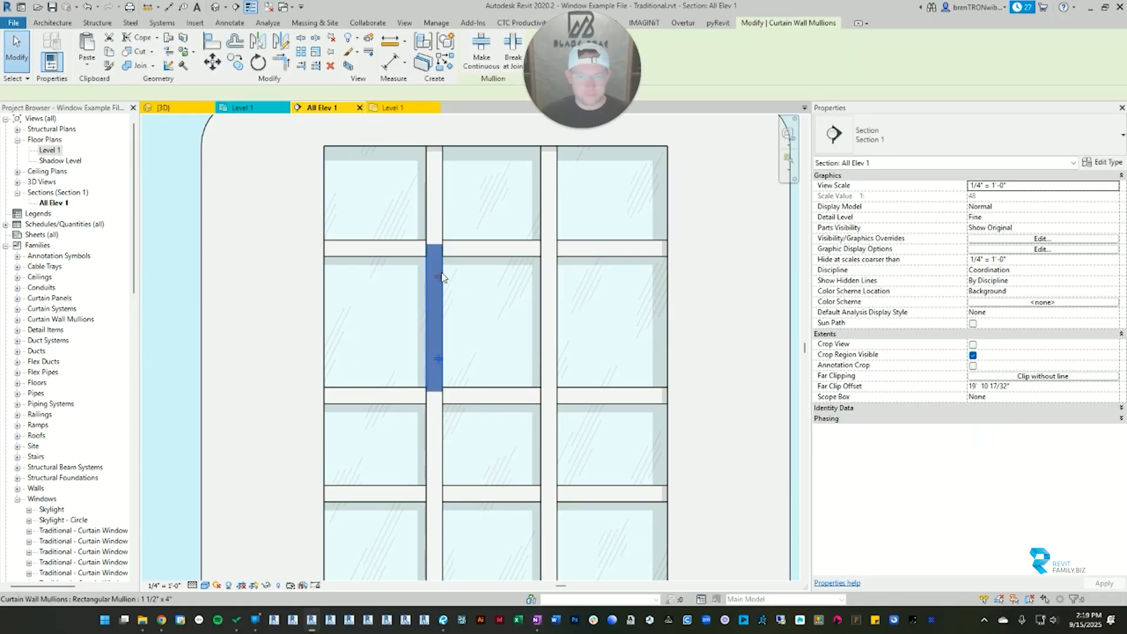
{"action": "left_click", "coordinate": [1112, 163]}
{"action": "left_click", "coordinate": [937, 259]}
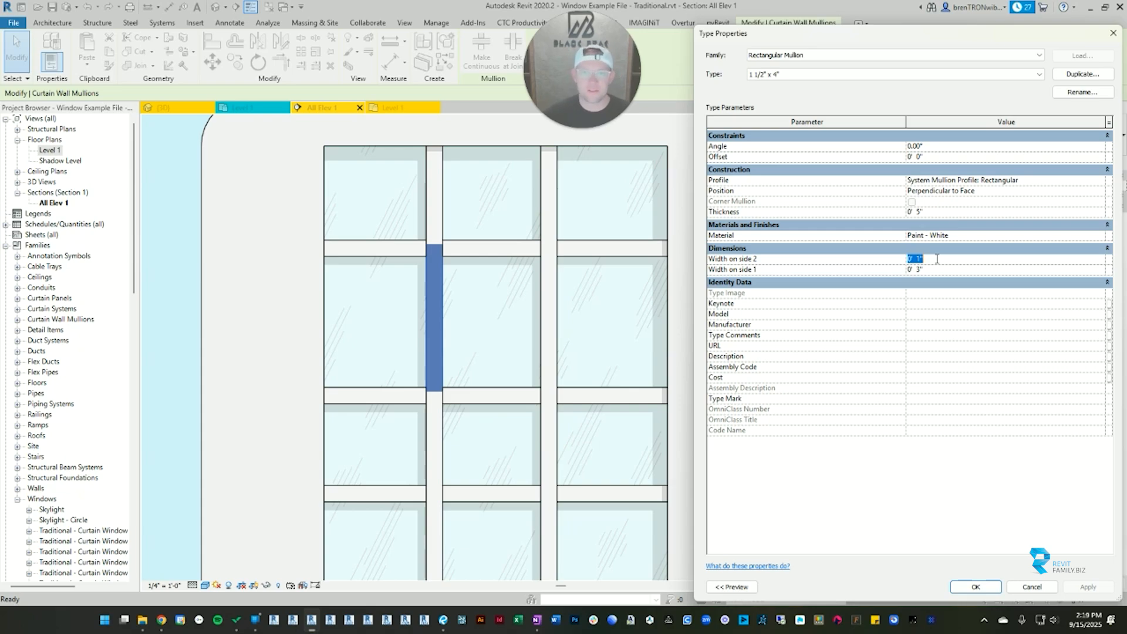
{"action": "left_click", "coordinate": [949, 283]}
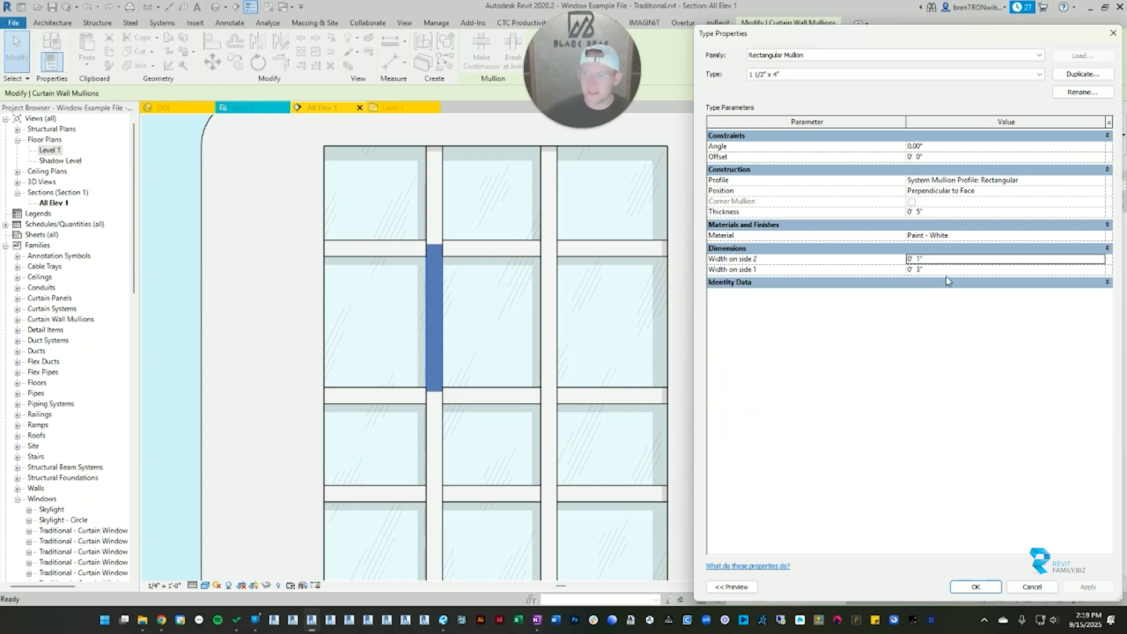
{"action": "left_click", "coordinate": [947, 271]}
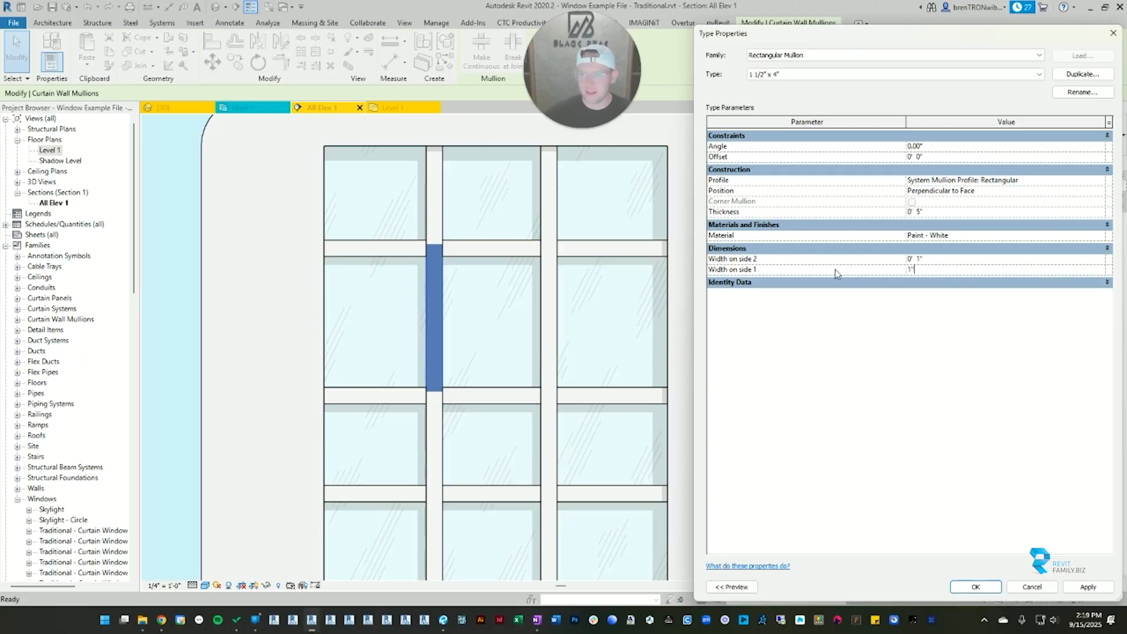
{"action": "type", "text": "1\""}
{"action": "left_click", "coordinate": [861, 283]}
{"action": "left_click", "coordinate": [862, 283]}
{"action": "left_click", "coordinate": [925, 283]}
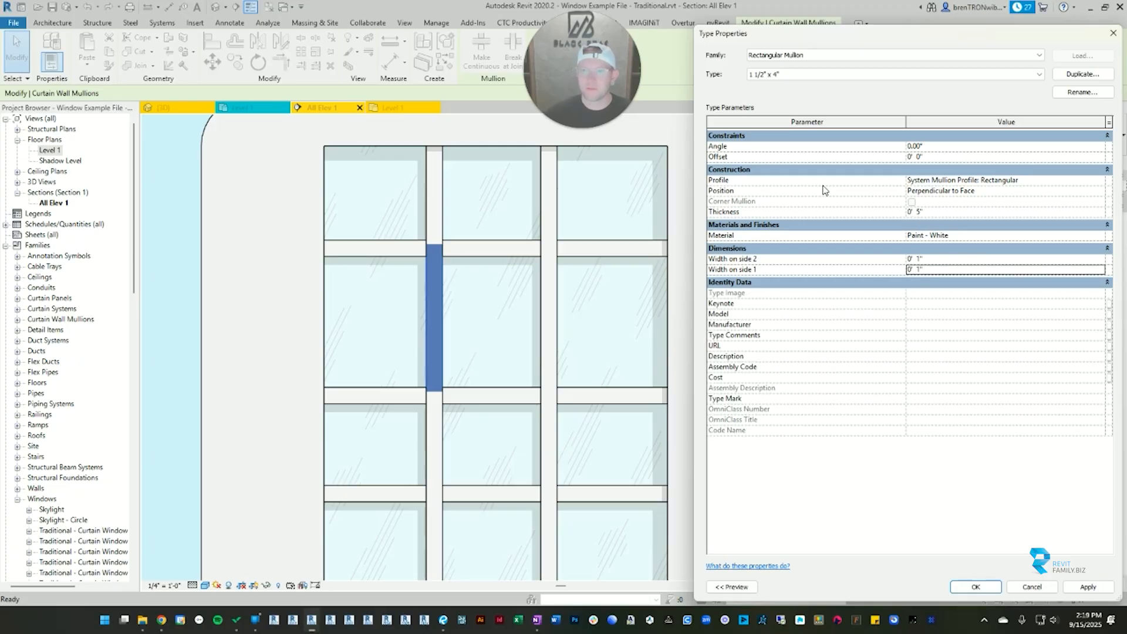
{"action": "left_click", "coordinate": [995, 587]}
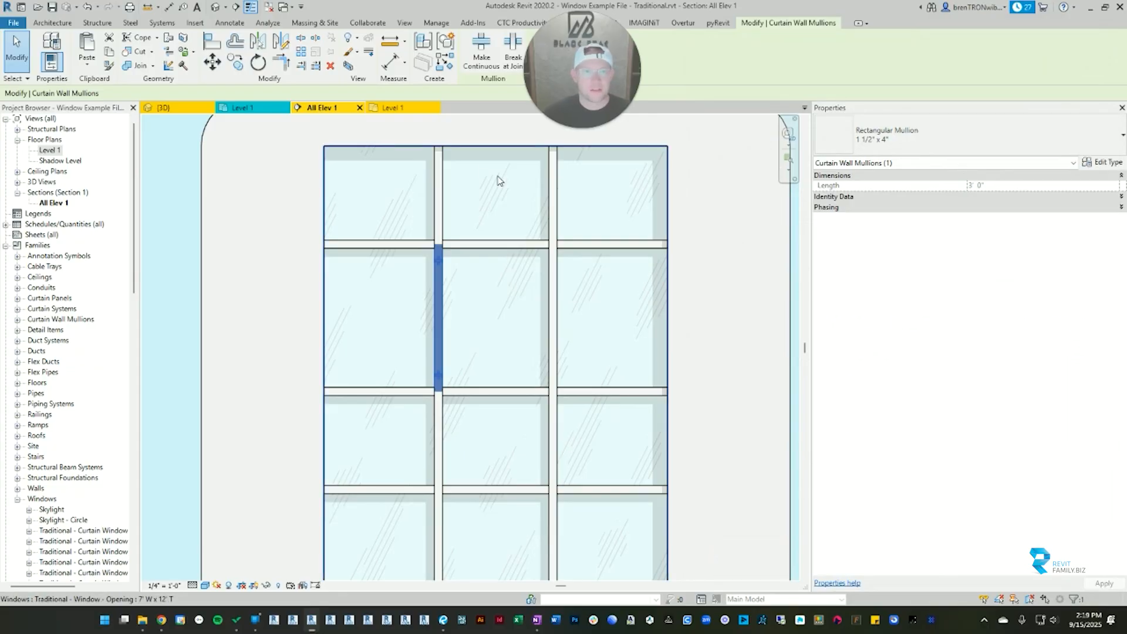
Step: Check the resized mullions against the glass and wall in the Level 1 floor plan
{"action": "left_click", "coordinate": [394, 109]}
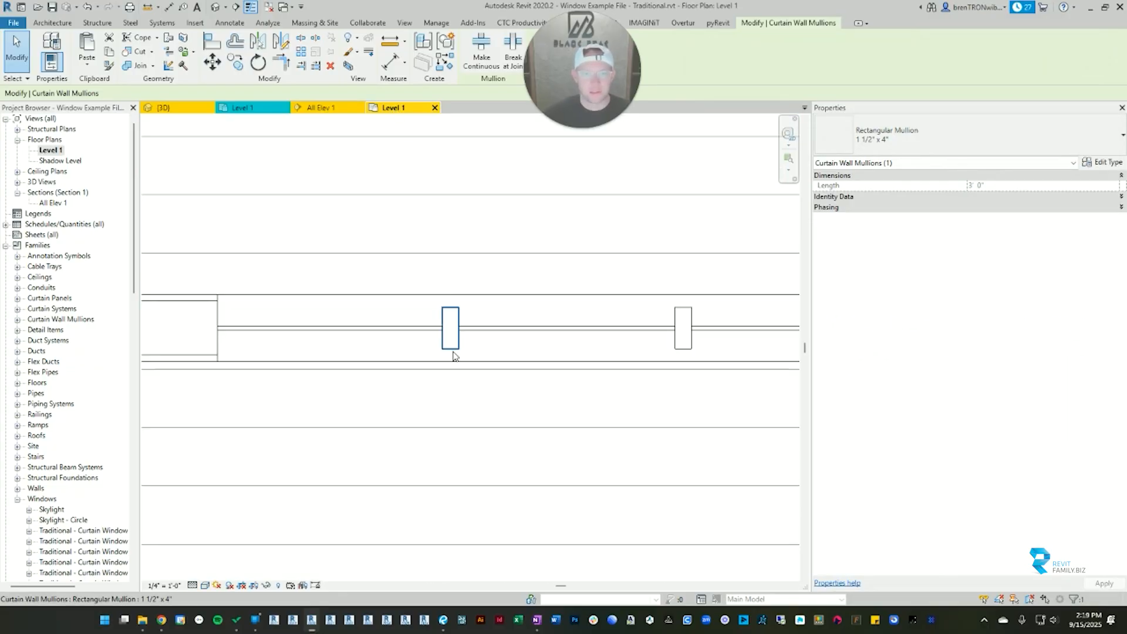
{"action": "middle_click_drag", "start_coordinate": [619, 348], "coordinate": [505, 338]}
{"action": "scroll", "coordinate": [505, 335], "scroll_direction": "down", "scroll_amount": 3}
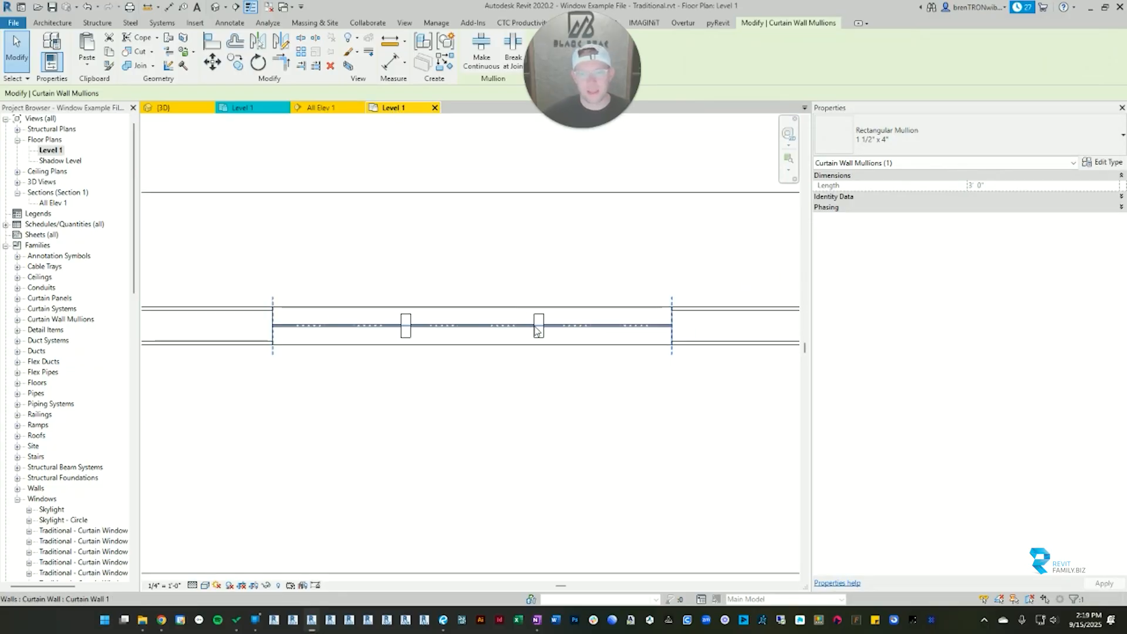
Step: Clear the selection in the floor plan and examine the window's mullions and glass from the front in the 3D view
{"action": "key", "text": "Escape"}
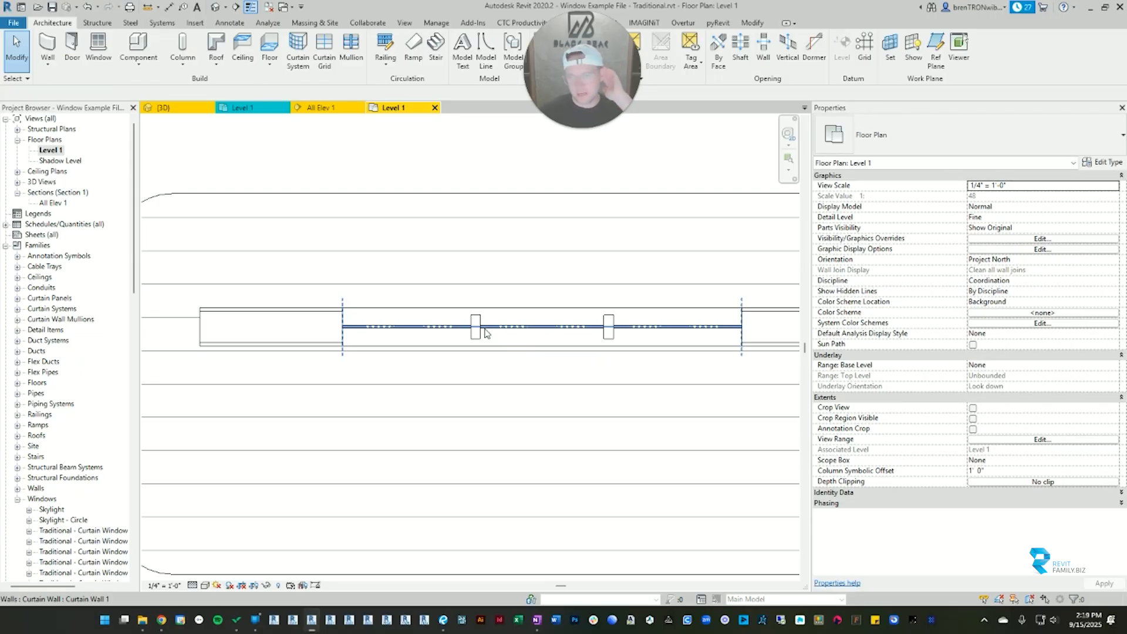
{"action": "left_click", "coordinate": [485, 334]}
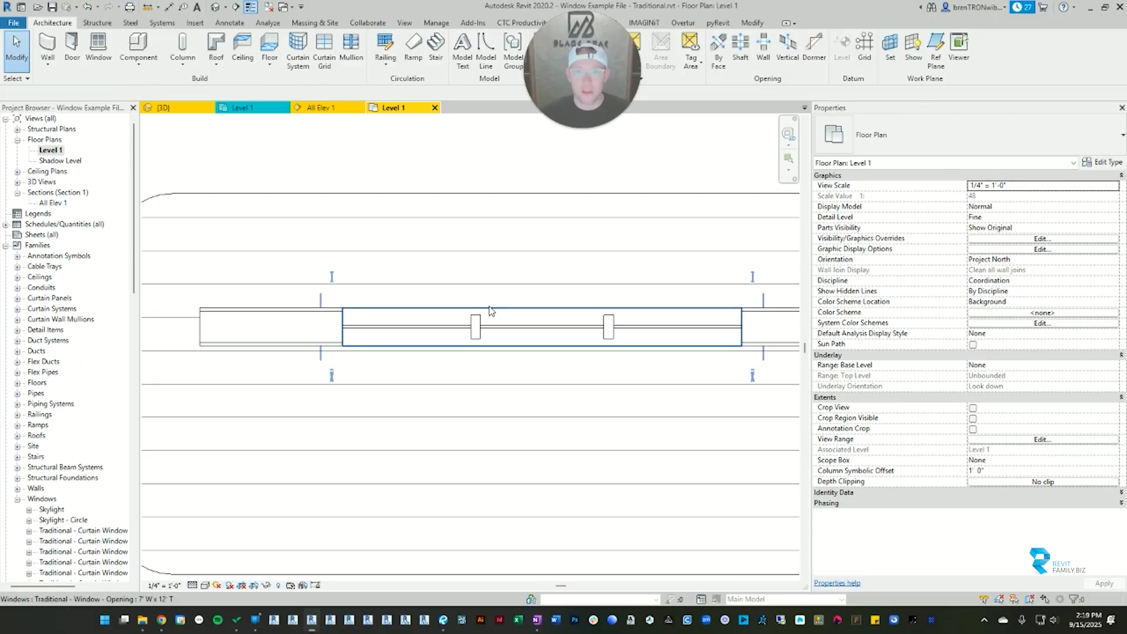
{"action": "scroll", "coordinate": [528, 317], "scroll_direction": "down", "scroll_amount": 2}
{"action": "left_click", "coordinate": [428, 232]}
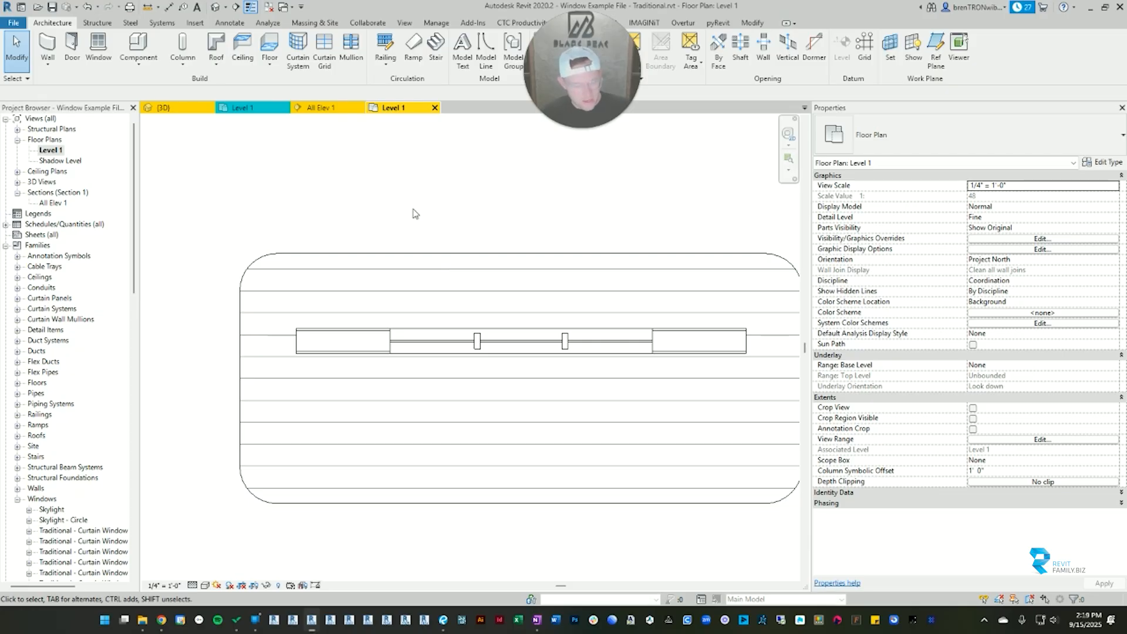
{"action": "key", "text": "3"}
{"action": "key", "text": "d"}
{"action": "scroll", "coordinate": [464, 364], "scroll_direction": "down", "scroll_amount": 2}
{"action": "middle_click_drag", "start_coordinate": [511, 385], "coordinate": [470, 365], "text": "shift"}
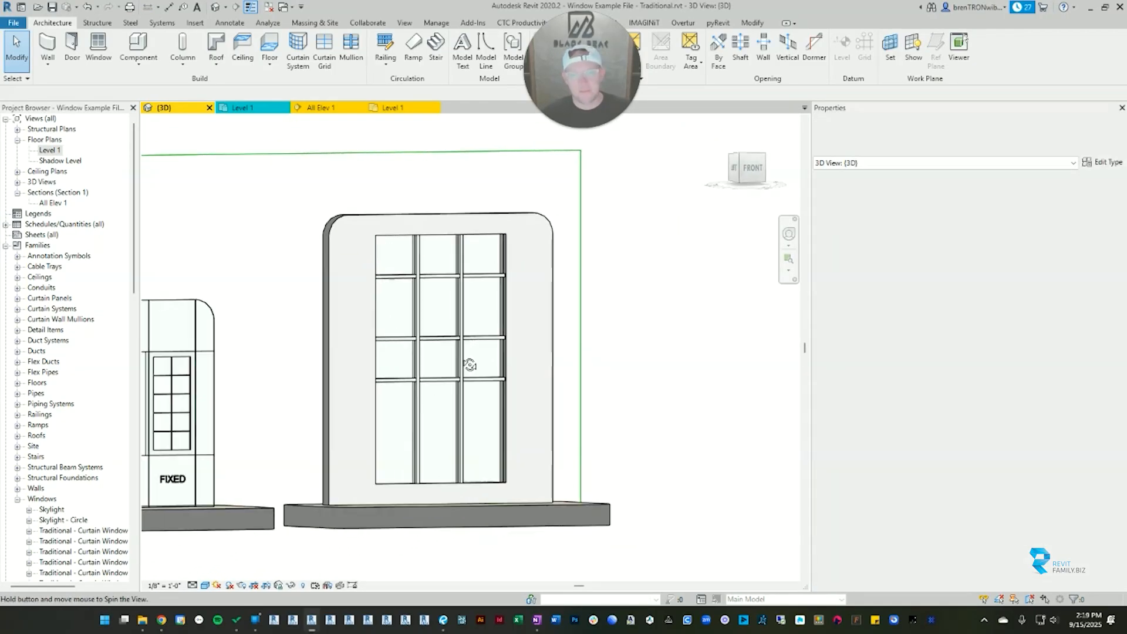
{"action": "scroll", "coordinate": [417, 231], "scroll_direction": "up", "scroll_amount": 3}
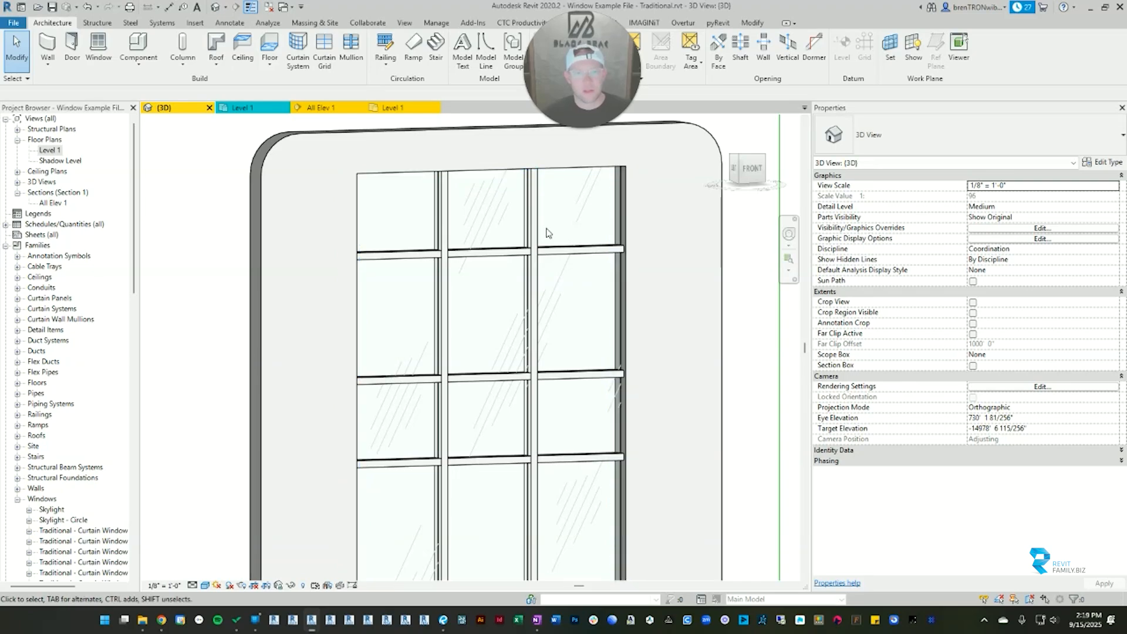
{"action": "scroll", "coordinate": [546, 232], "scroll_direction": "down", "scroll_amount": 3}
Step: In the All Elev 1 section, change the three top-row glazed panels to the Traditional - Curtain Window - Awning type
{"action": "left_click", "coordinate": [332, 108]}
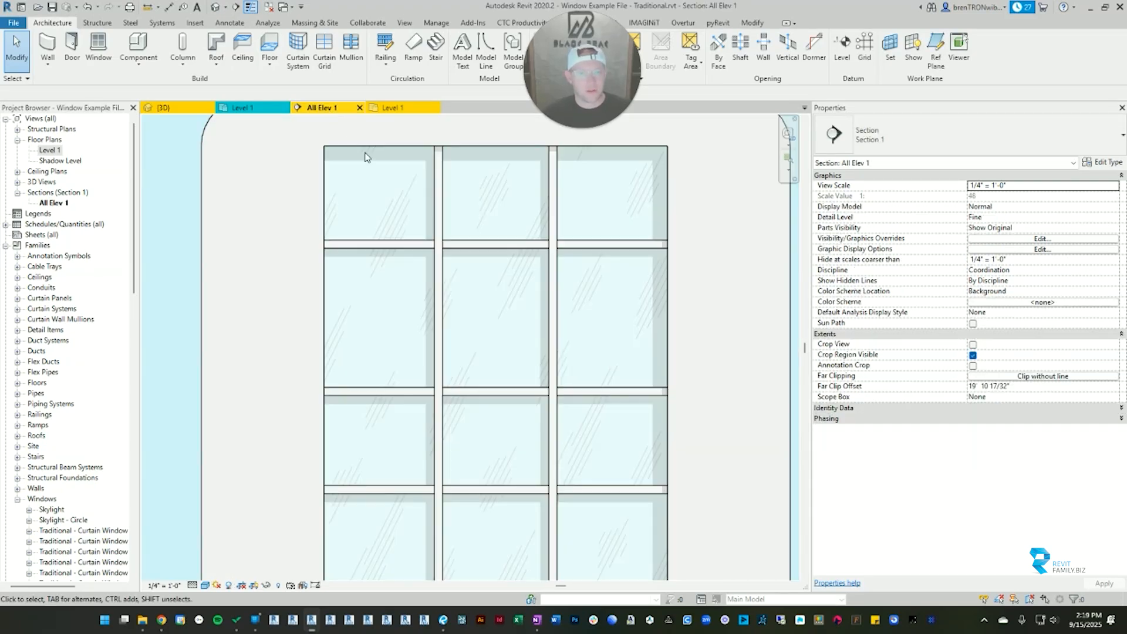
{"action": "key", "text": "Tab"}
{"action": "key", "text": "Tab"}
{"action": "key", "text": "Tab"}
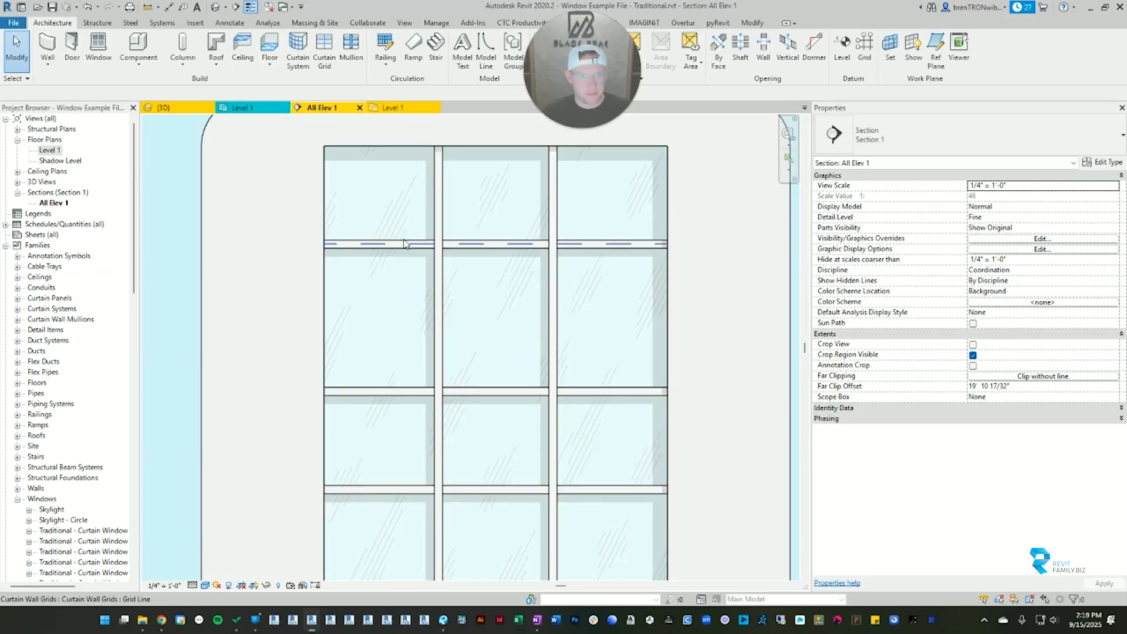
{"action": "left_click", "coordinate": [404, 243]}
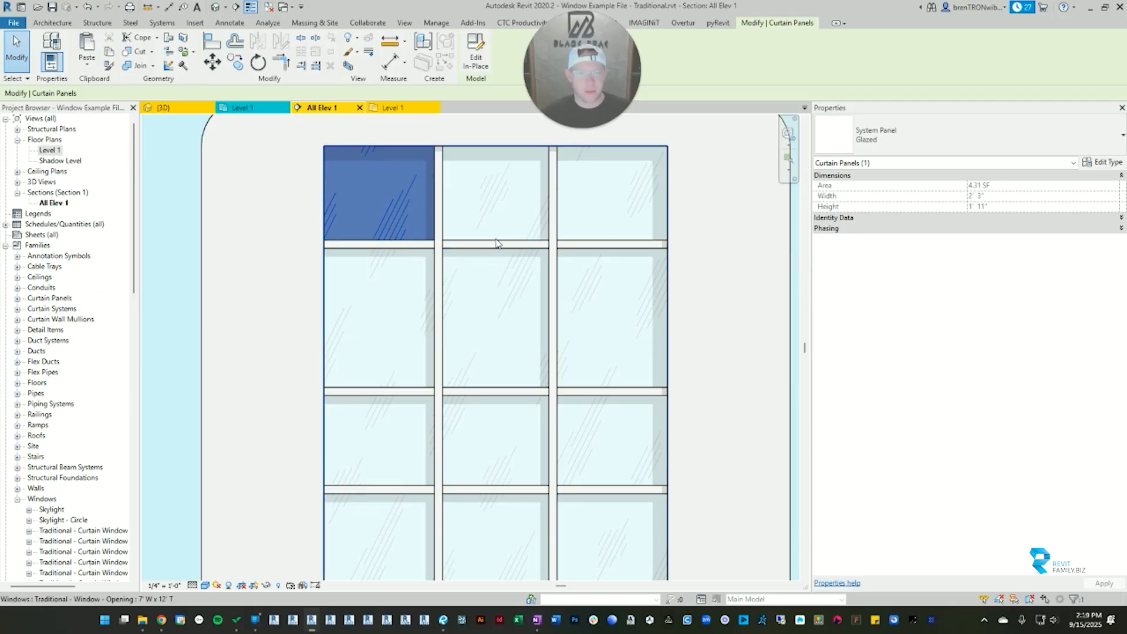
{"action": "key", "text": "Tab"}
{"action": "key", "text": "Tab"}
{"action": "key", "text": "Tab"}
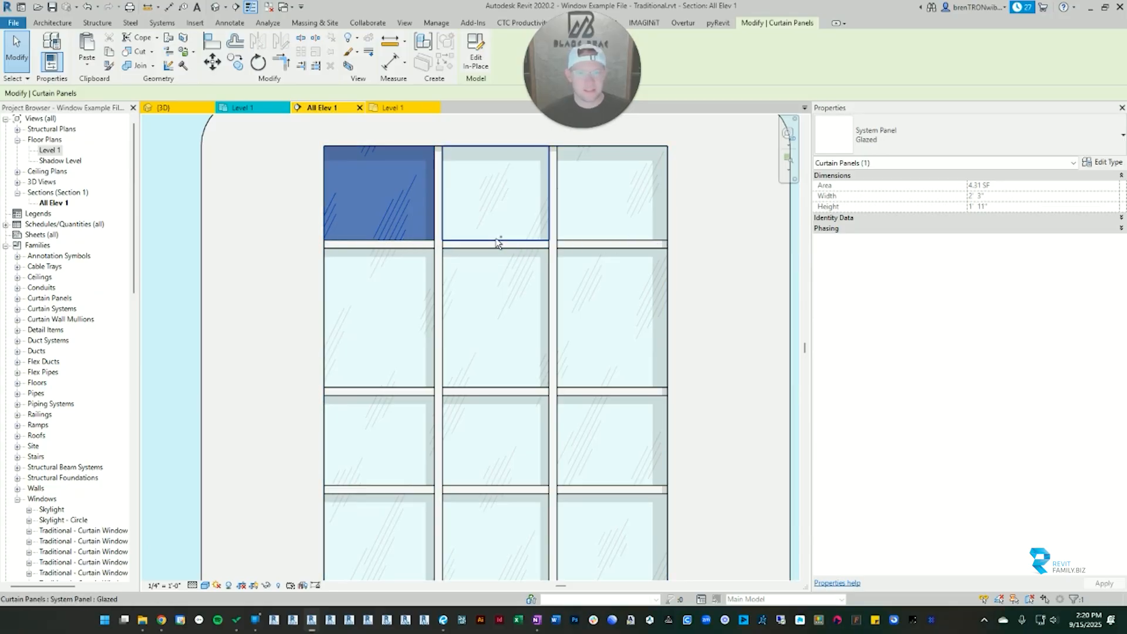
{"action": "left_click", "coordinate": [499, 243], "text": "ctrl"}
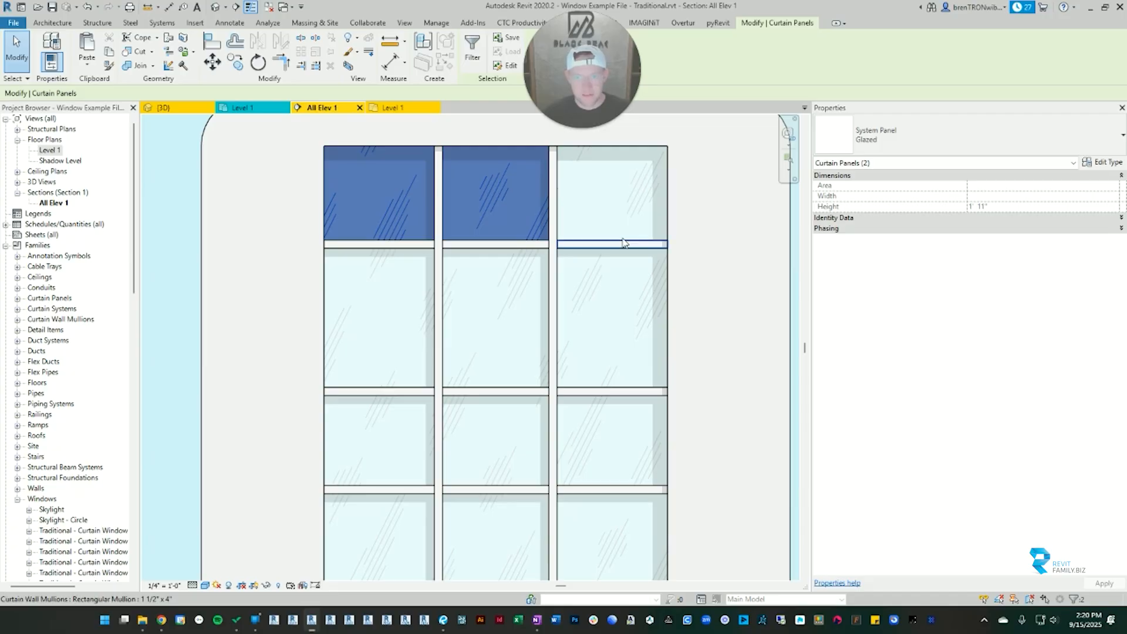
{"action": "key", "text": "Tab"}
{"action": "key", "text": "Tab"}
{"action": "key", "text": "Tab"}
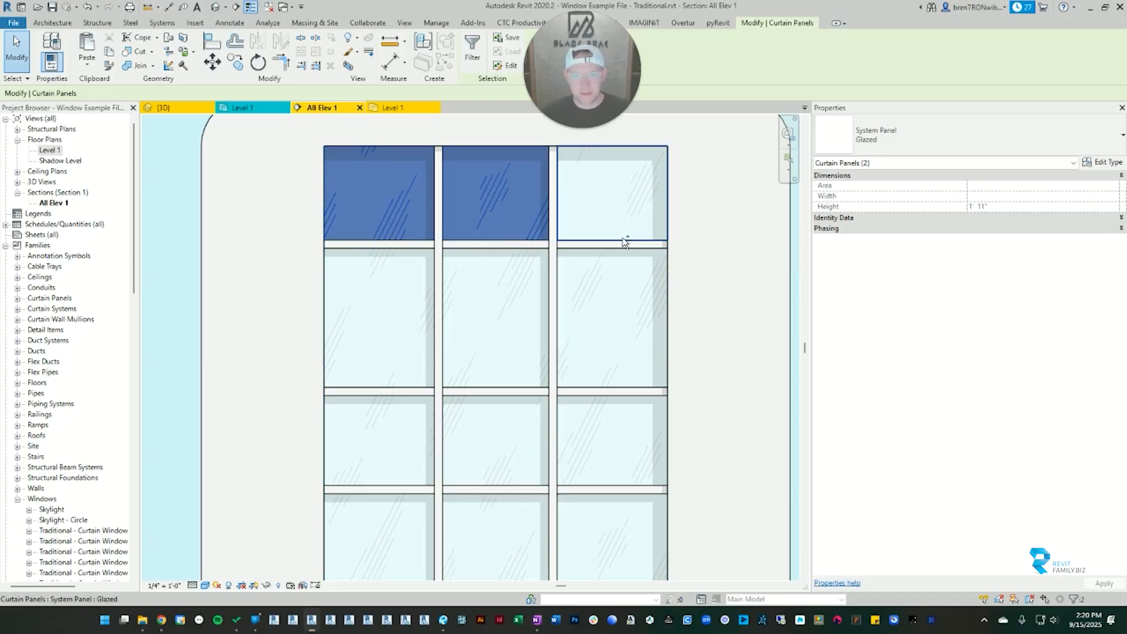
{"action": "left_click", "coordinate": [624, 243], "text": "ctrl"}
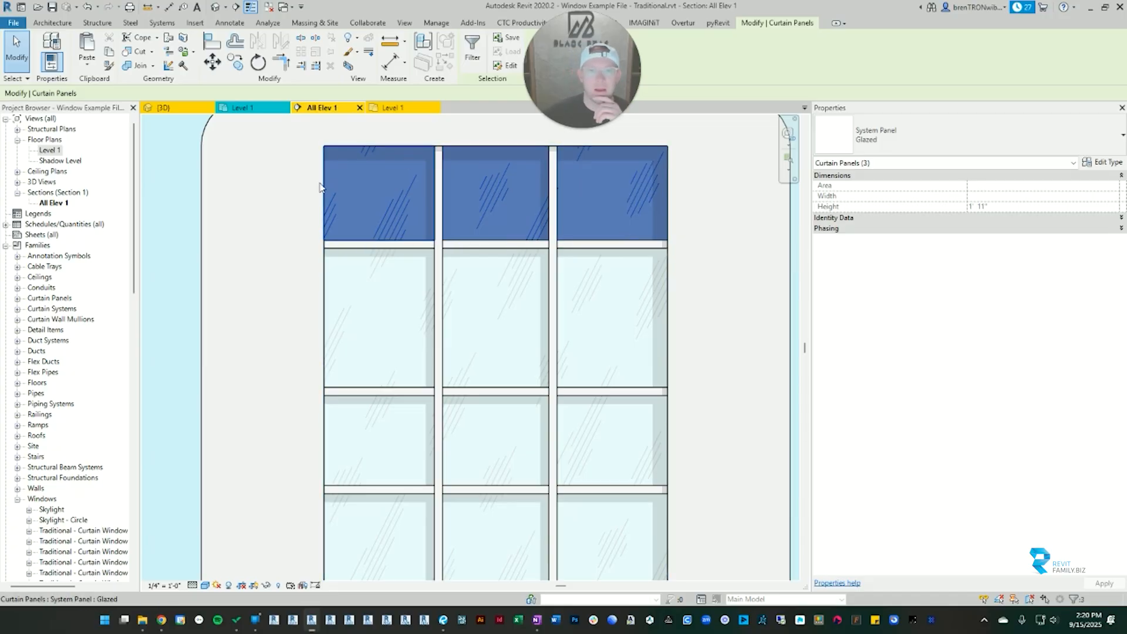
{"action": "left_click", "coordinate": [911, 140]}
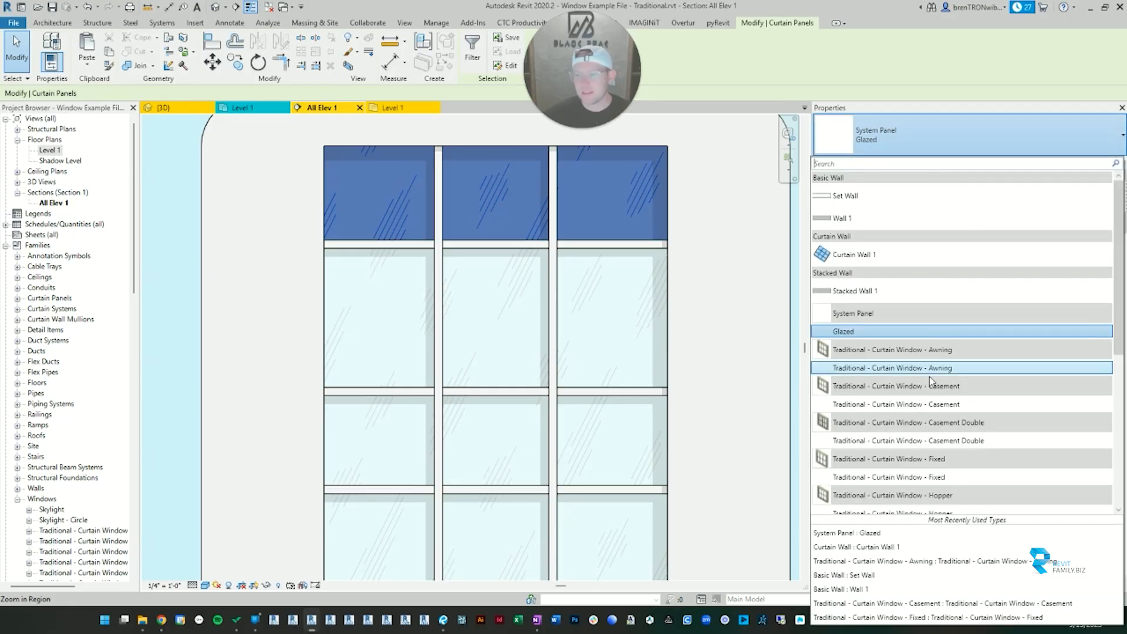
{"action": "scroll", "coordinate": [928, 379], "scroll_direction": "down", "scroll_amount": 4}
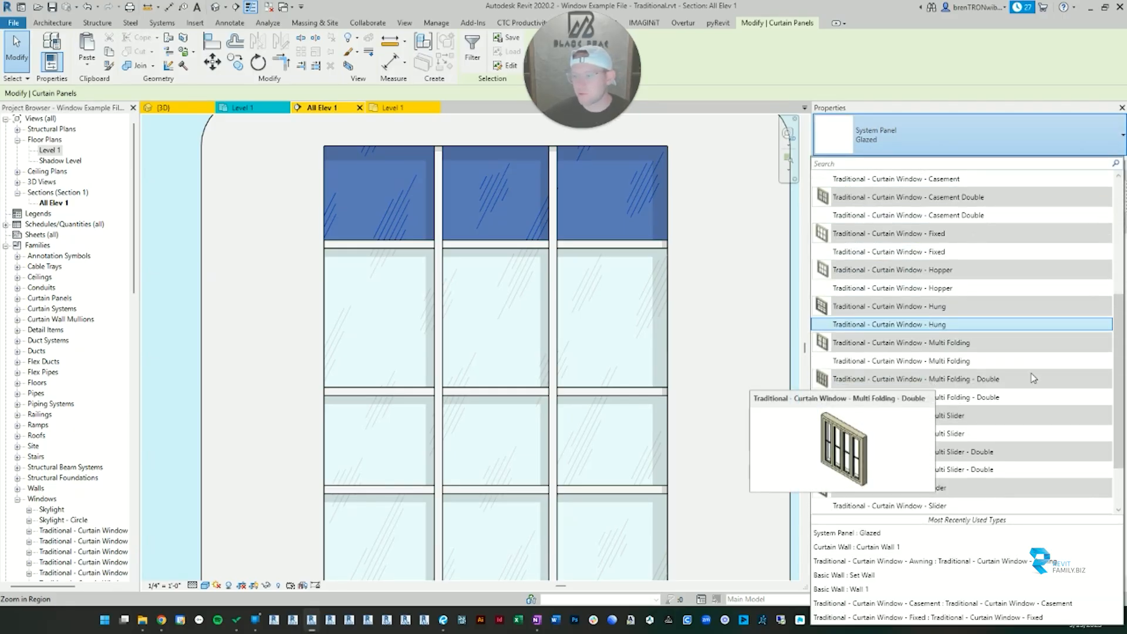
{"action": "scroll", "coordinate": [939, 294], "scroll_direction": "up", "scroll_amount": 3}
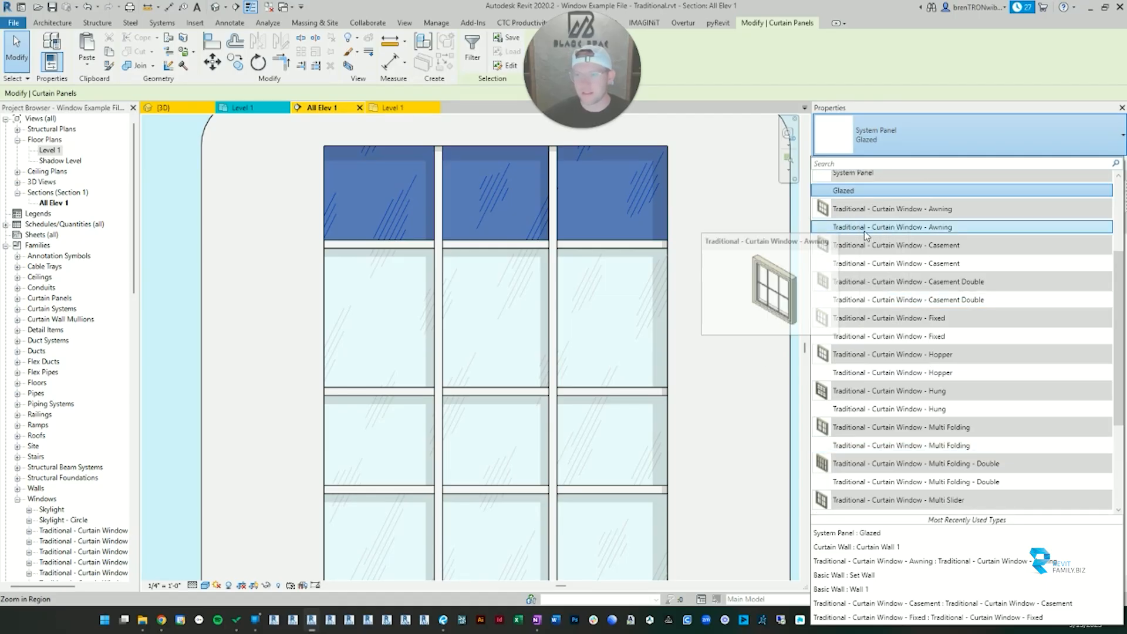
{"action": "left_click", "coordinate": [939, 229]}
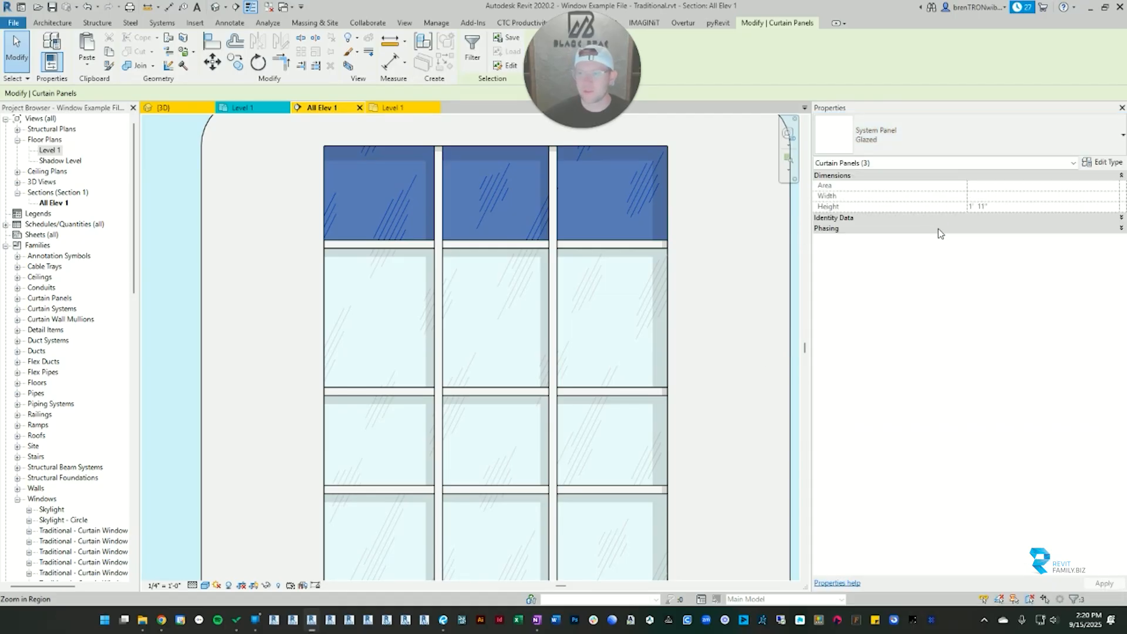
{"action": "left_click", "coordinate": [727, 291]}
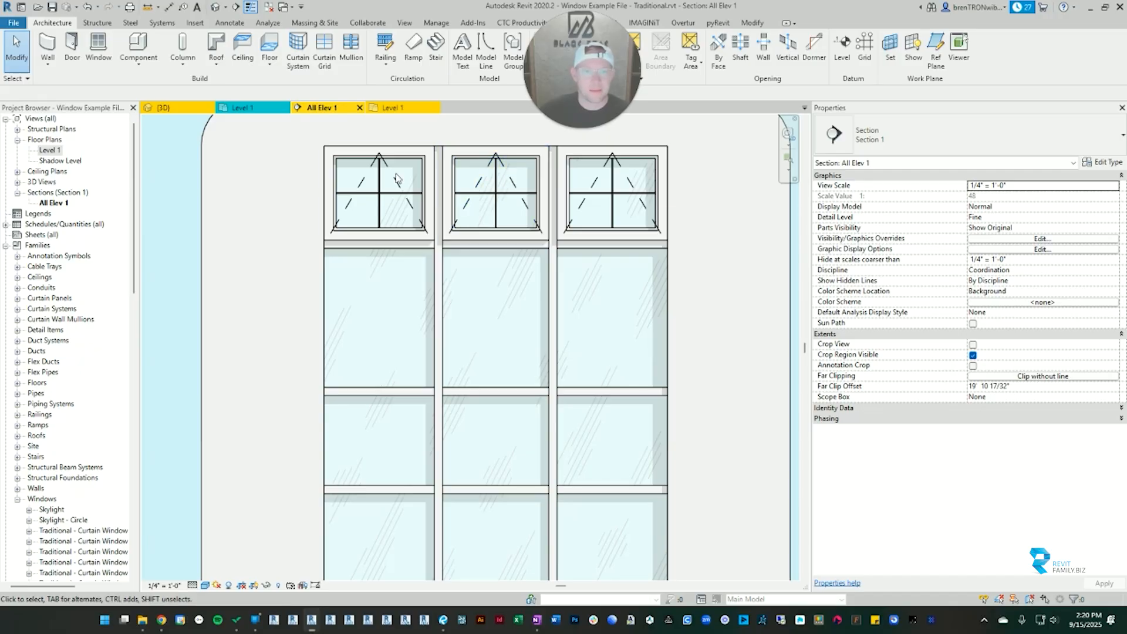
Step: Change the three glazed panels in the second row to the Traditional - Curtain Window - Fixed type
{"action": "left_click", "coordinate": [344, 253]}
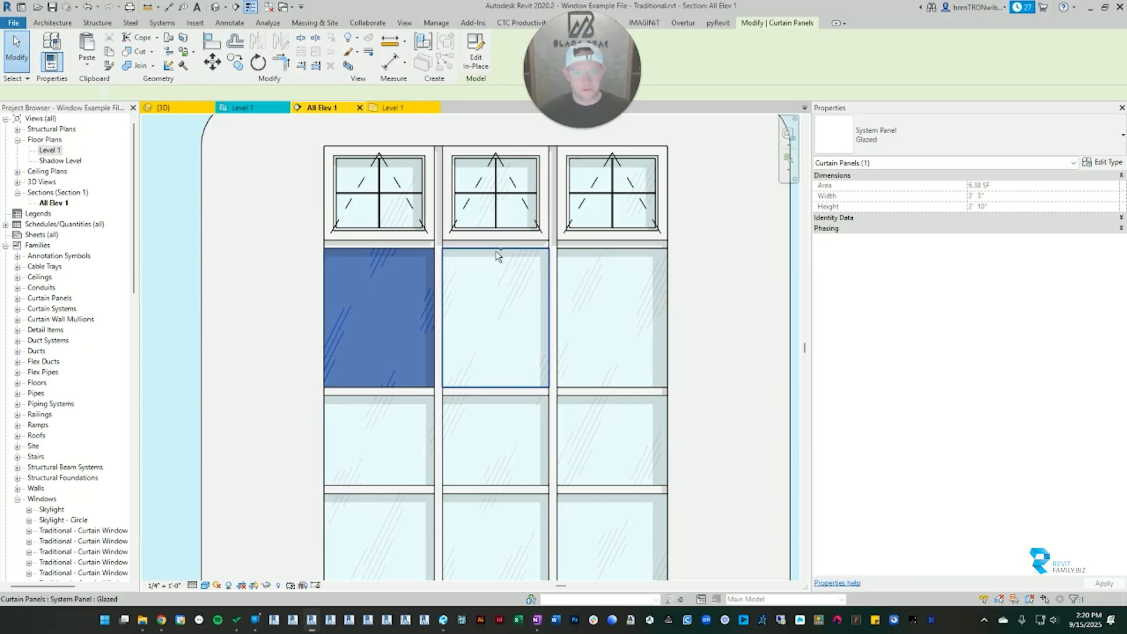
{"action": "left_click", "coordinate": [496, 256], "text": "ctrl"}
{"action": "left_click", "coordinate": [598, 254], "text": "ctrl"}
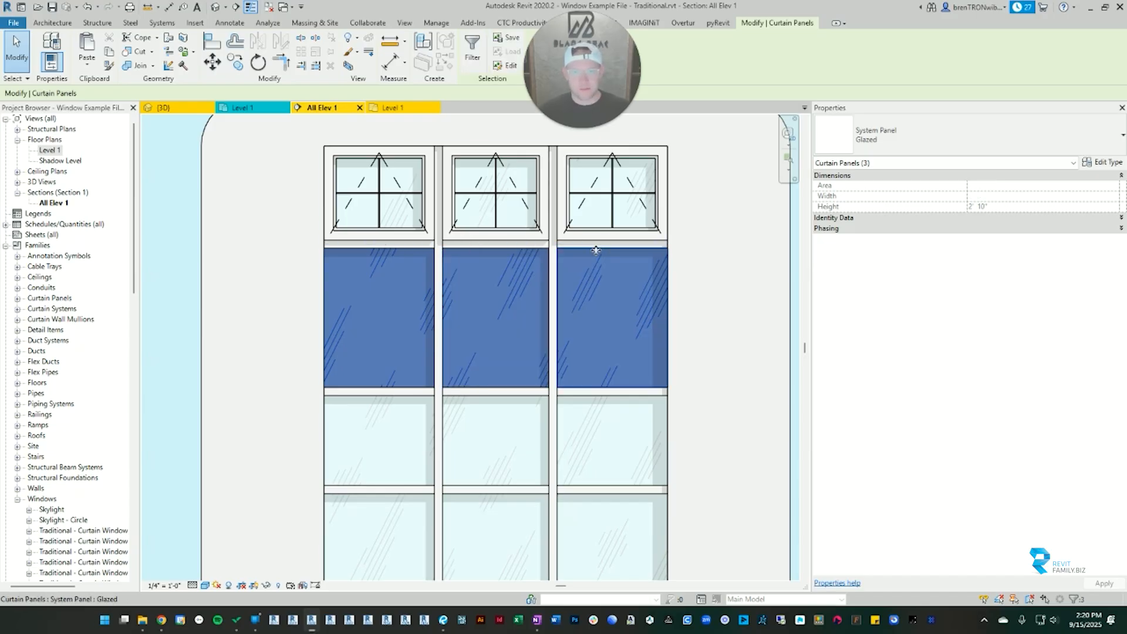
{"action": "left_click", "coordinate": [976, 147]}
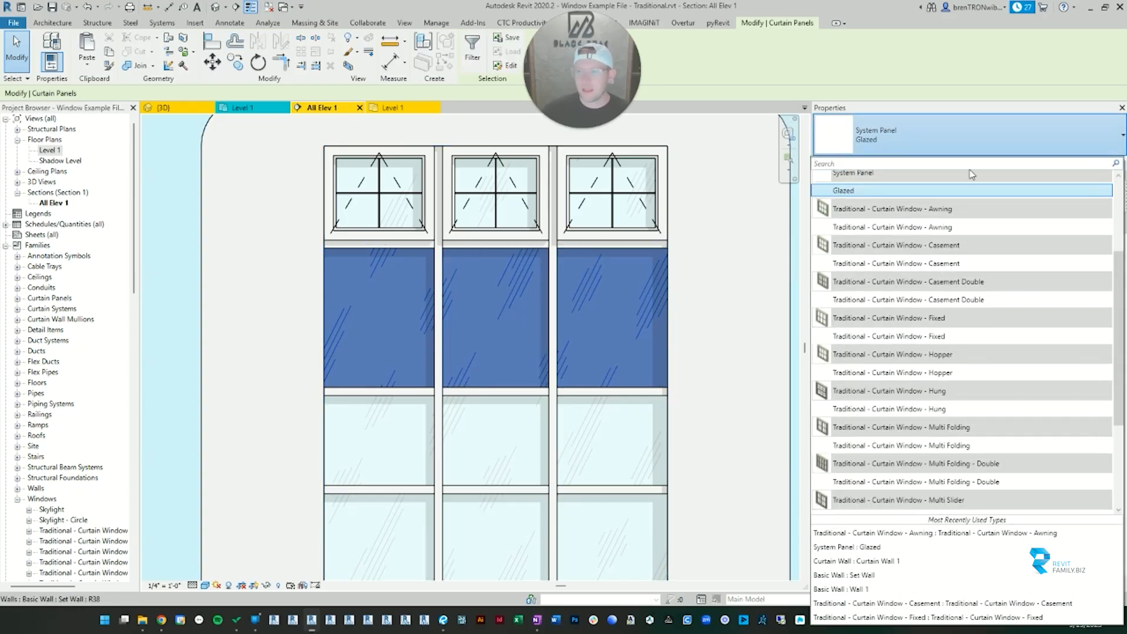
{"action": "left_click", "coordinate": [912, 342]}
{"action": "left_click", "coordinate": [728, 306]}
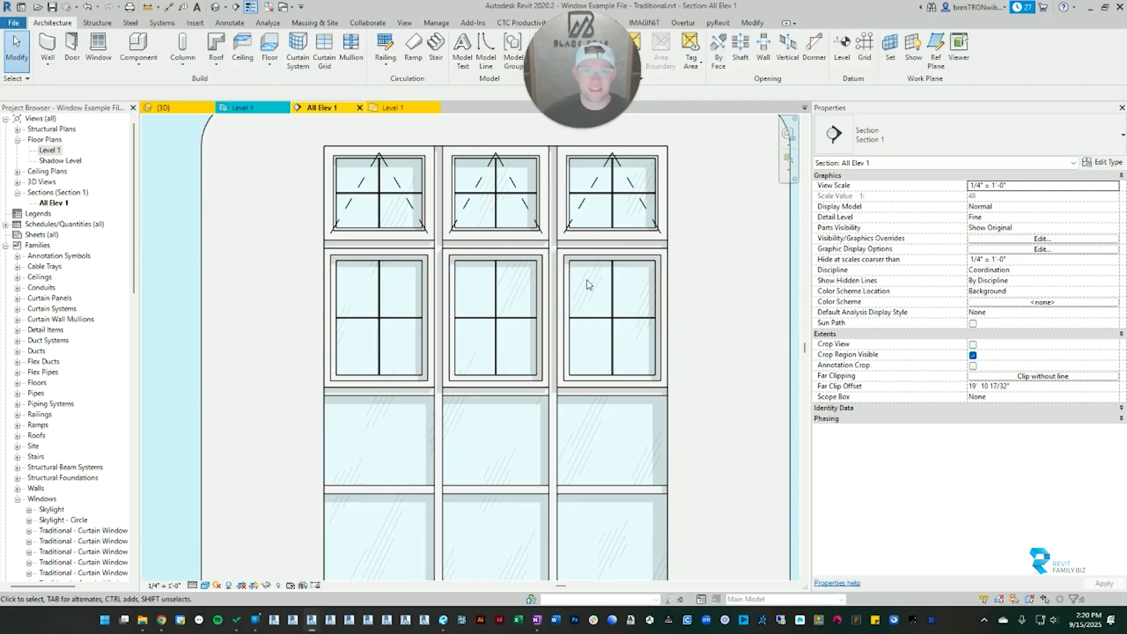
Step: Review the type properties of the middle fixed window in the second row and close them without changes
{"action": "left_click", "coordinate": [519, 261]}
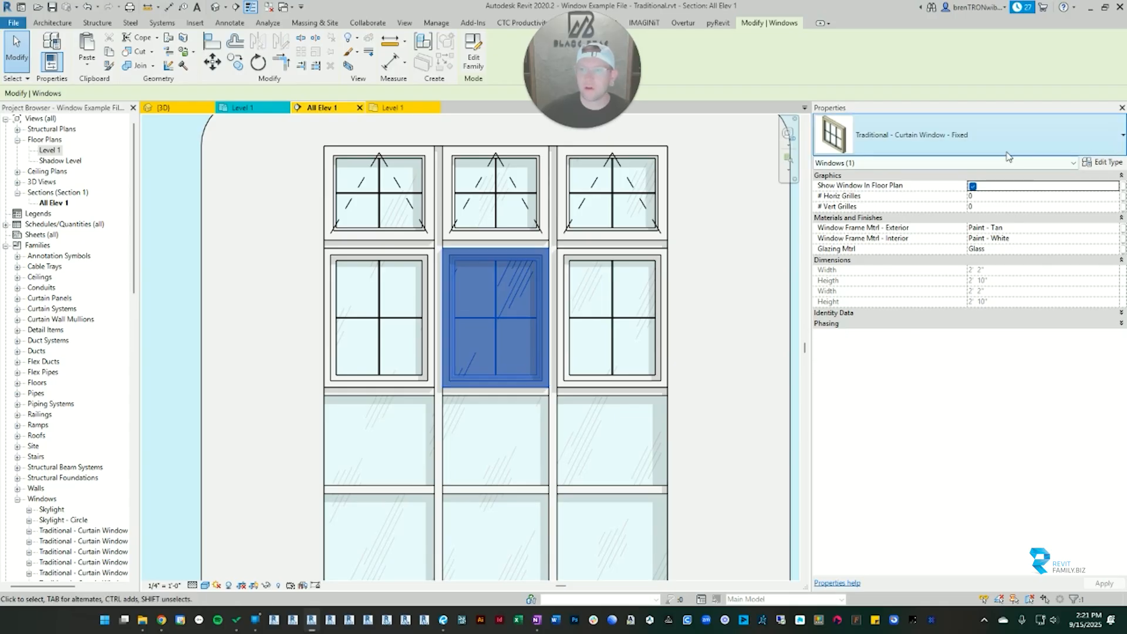
{"action": "left_click", "coordinate": [1104, 162]}
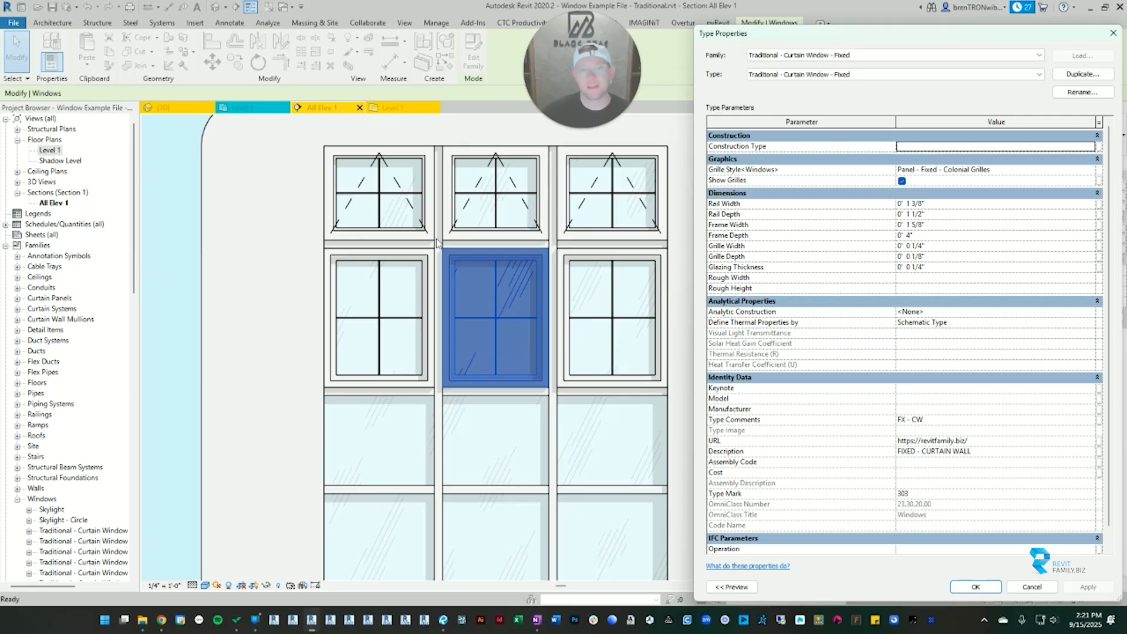
{"action": "left_click", "coordinate": [1115, 31]}
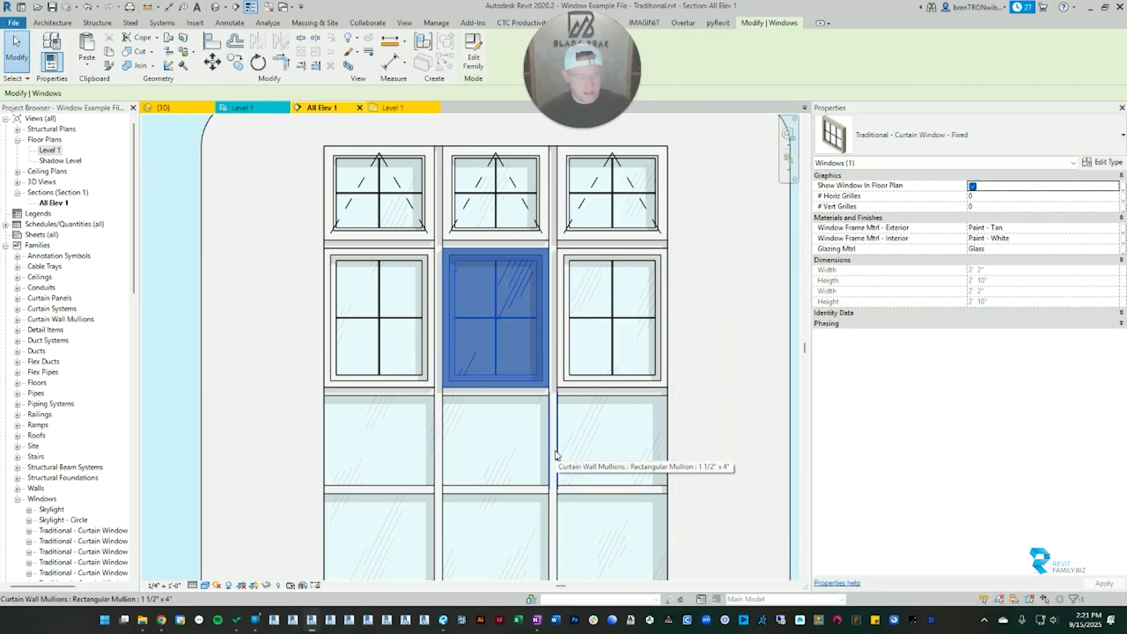
{"action": "key", "text": "Tab"}
{"action": "left_click", "coordinate": [555, 455]}
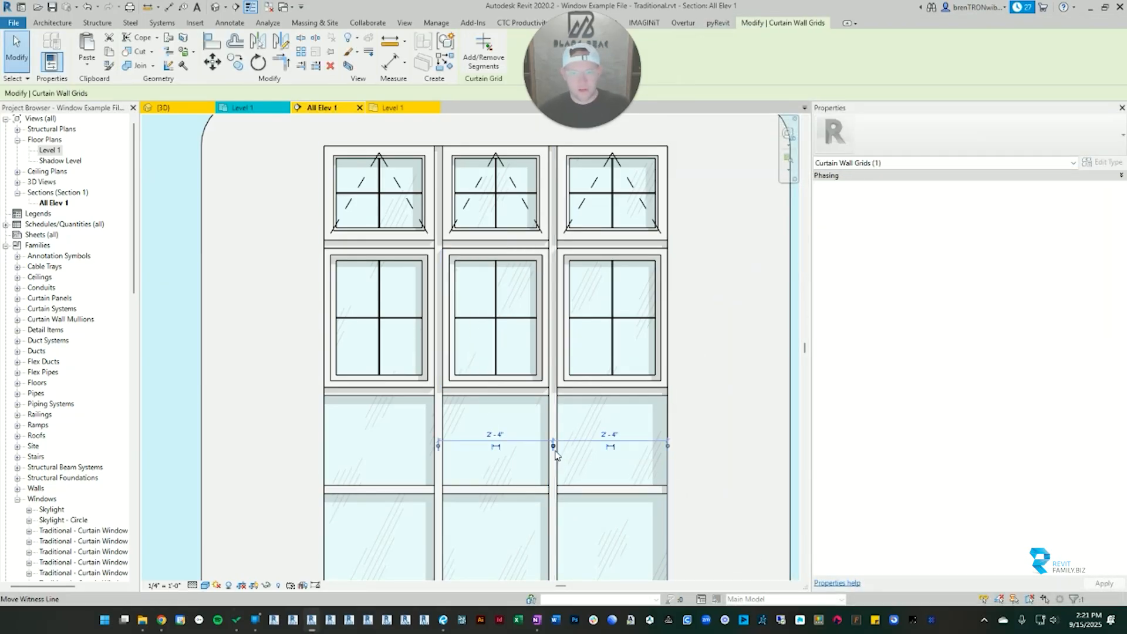
{"action": "left_click", "coordinate": [442, 432]}
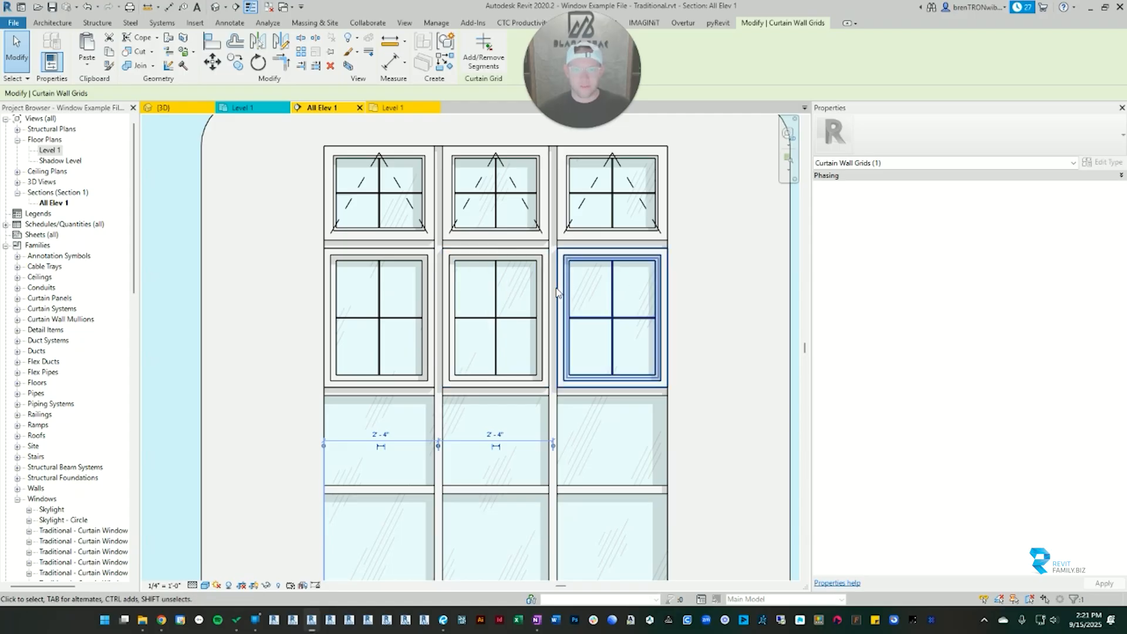
{"action": "left_click", "coordinate": [497, 434]}
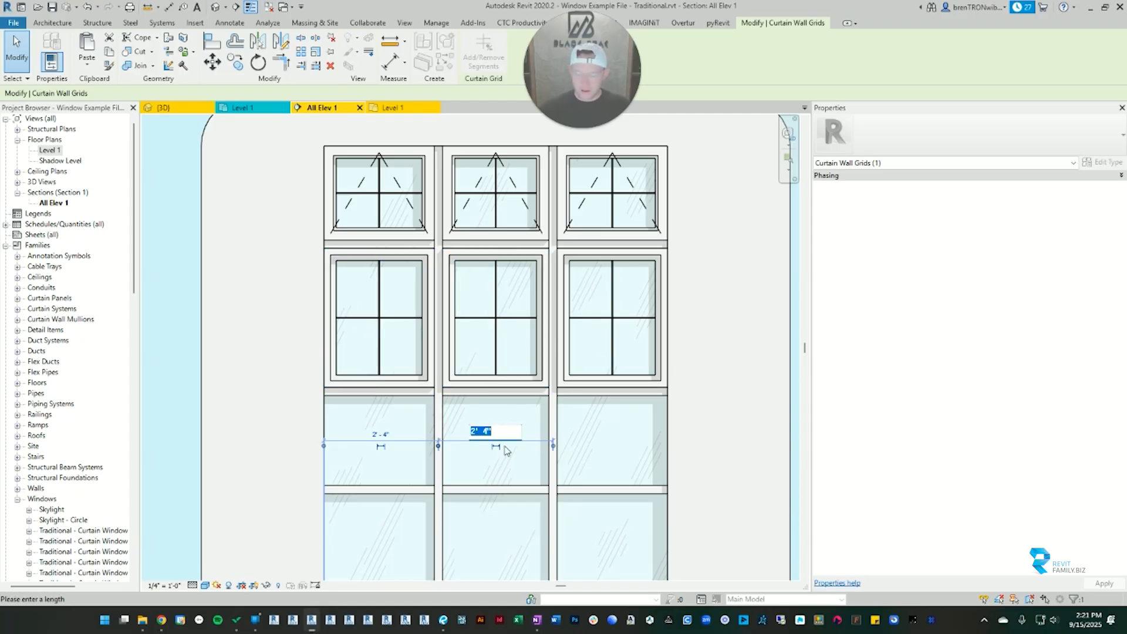
{"action": "type", "text": "3"}
{"action": "key", "text": "Escape"}
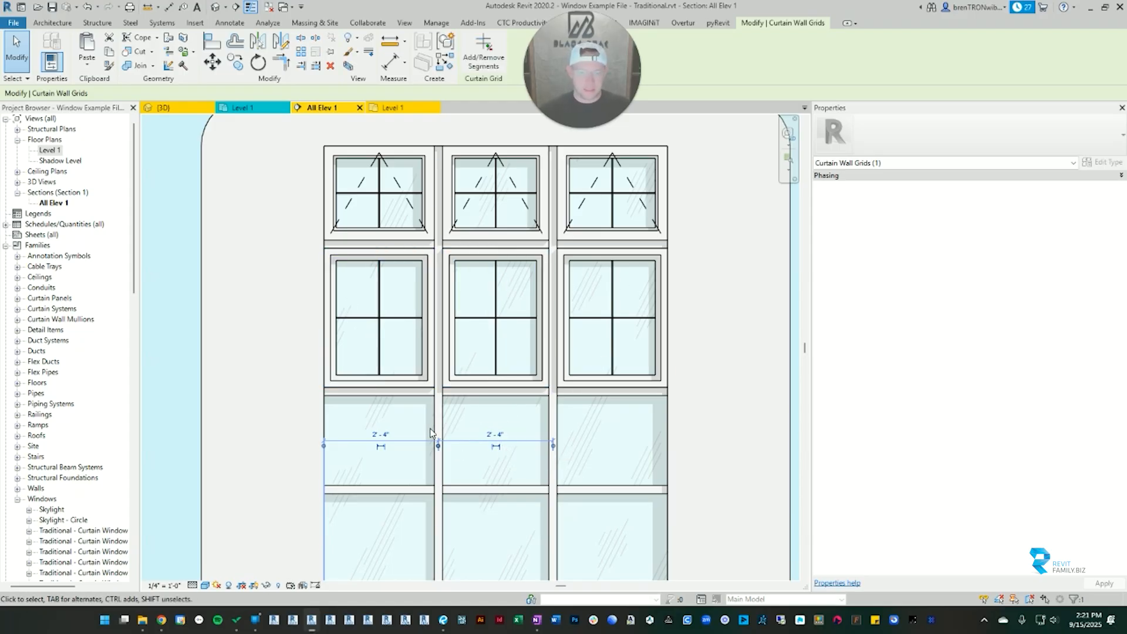
Step: Move the left vertical curtain grid line 2" outward toward the window's left edge
{"action": "key", "text": "m"}
{"action": "key", "text": "v"}
{"action": "left_click", "coordinate": [435, 427]}
{"action": "type", "text": "2"}
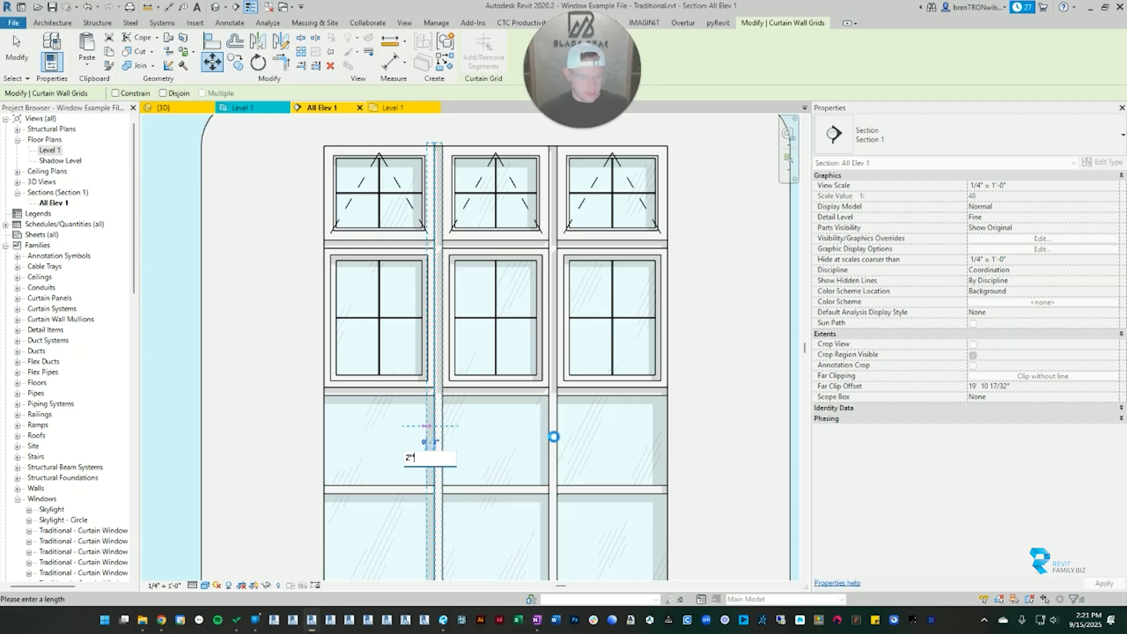
{"action": "type", "text": "\""}
{"action": "key", "text": "Return"}
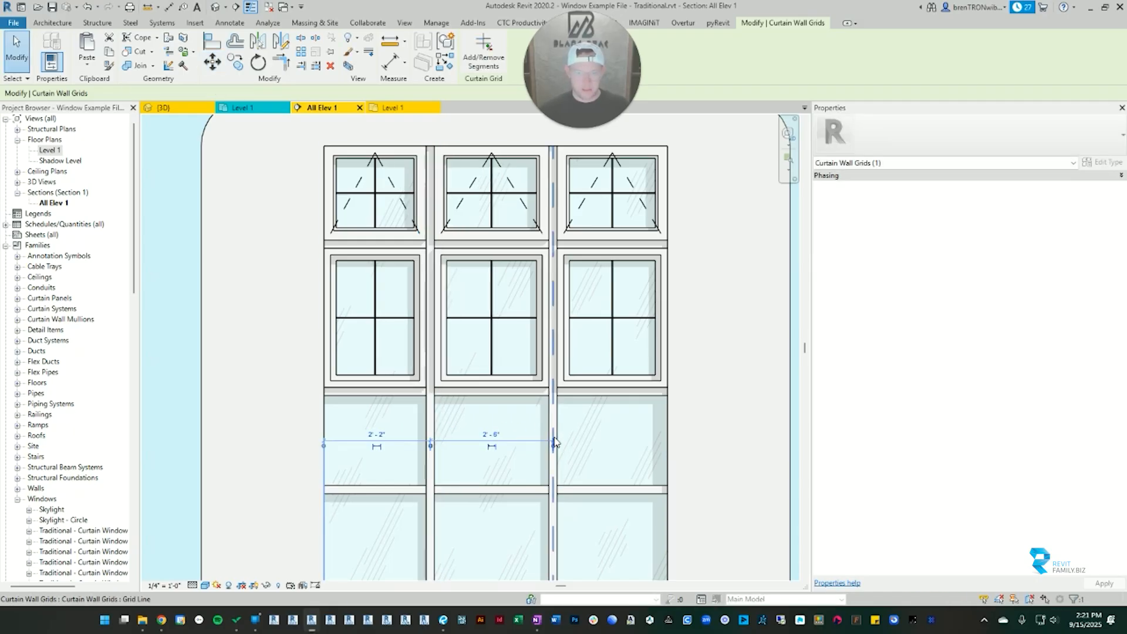
Step: Move the right vertical curtain grid line 2" outward toward the window's right edge and clear the selection
{"action": "key", "text": "m"}
{"action": "key", "text": "v"}
{"action": "left_click", "coordinate": [555, 442]}
{"action": "type", "text": "2"}
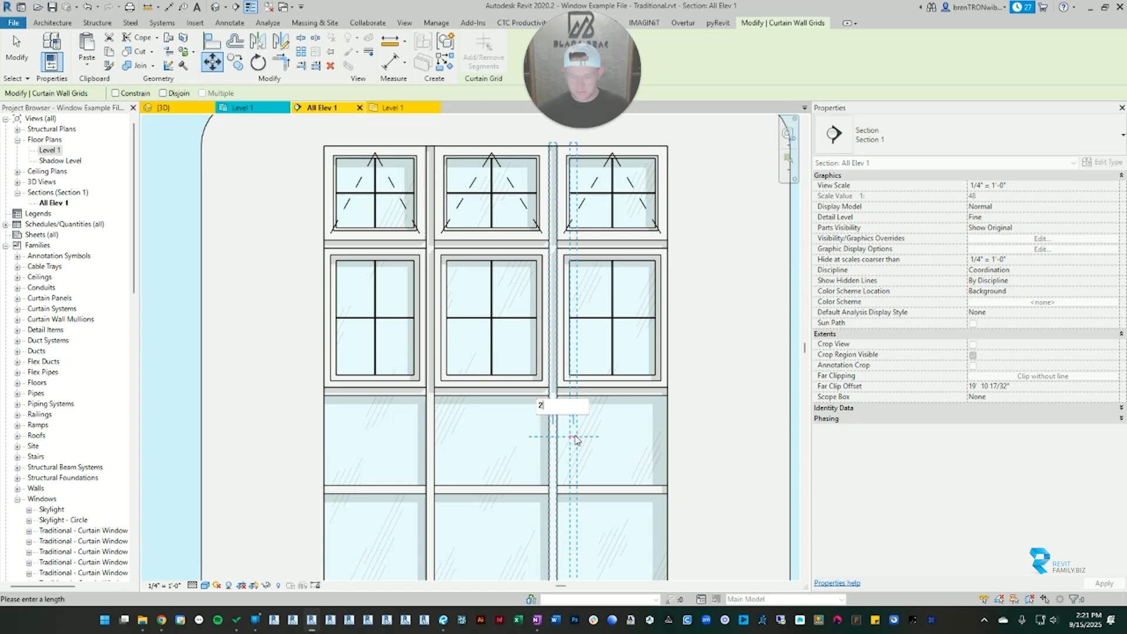
{"action": "key", "text": "Return"}
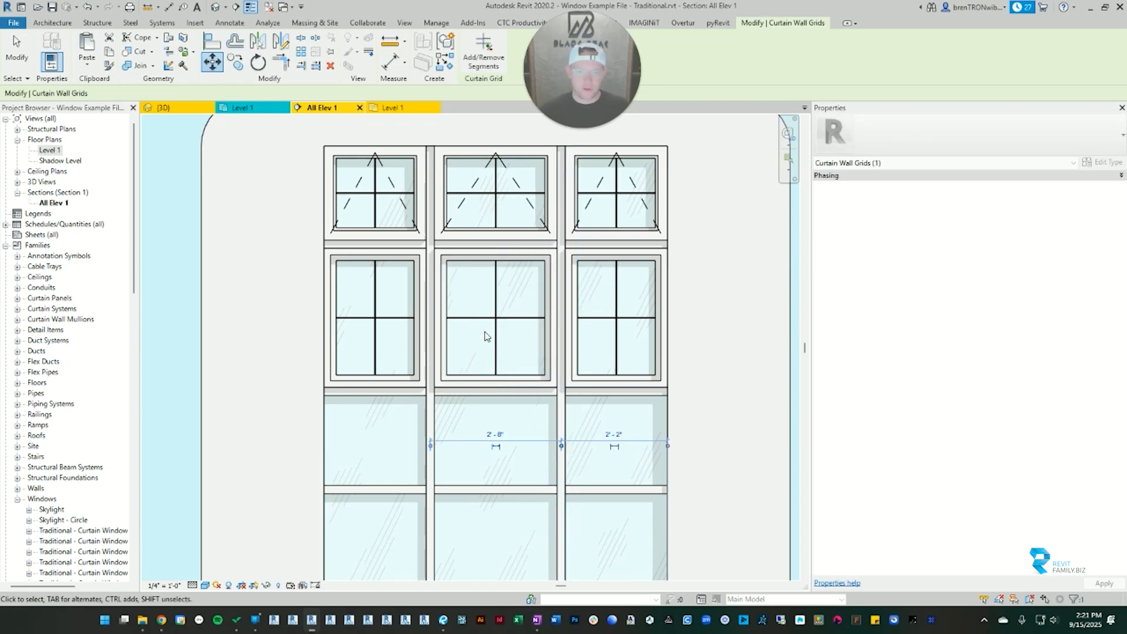
{"action": "key", "text": "Escape"}
Step: Check the three second-row fixed windows against the moved grid lines and look over the whole window elevation
{"action": "left_click", "coordinate": [464, 330]}
{"action": "left_click", "coordinate": [367, 316], "text": "ctrl"}
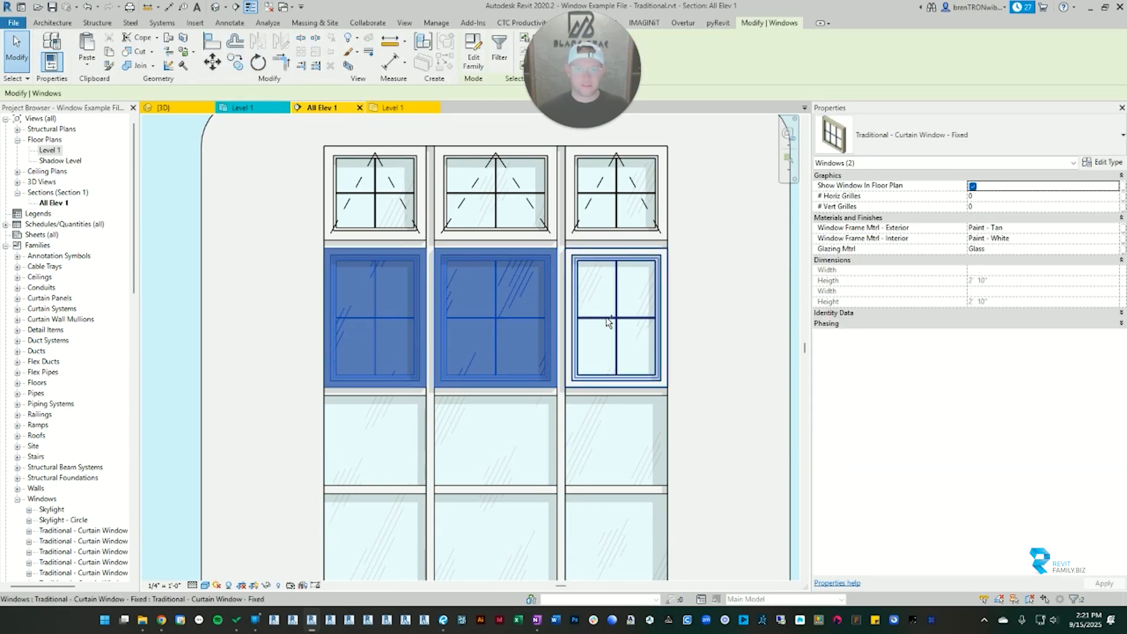
{"action": "left_click", "coordinate": [606, 317], "text": "ctrl"}
{"action": "key", "text": "Escape"}
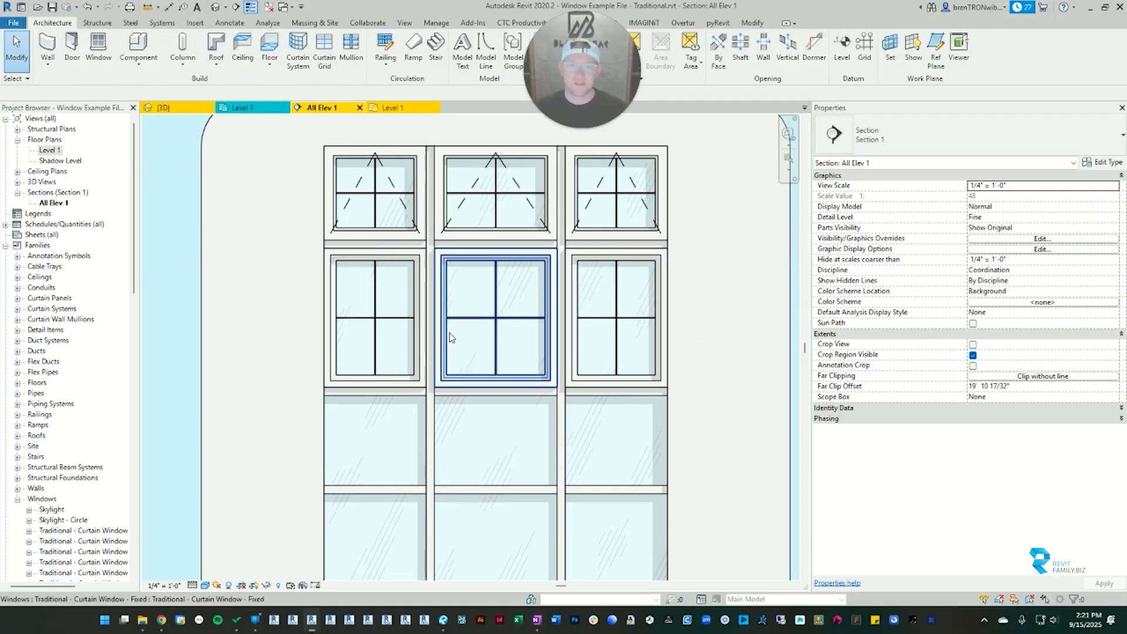
{"action": "scroll", "coordinate": [499, 288], "scroll_direction": "down", "scroll_amount": 2}
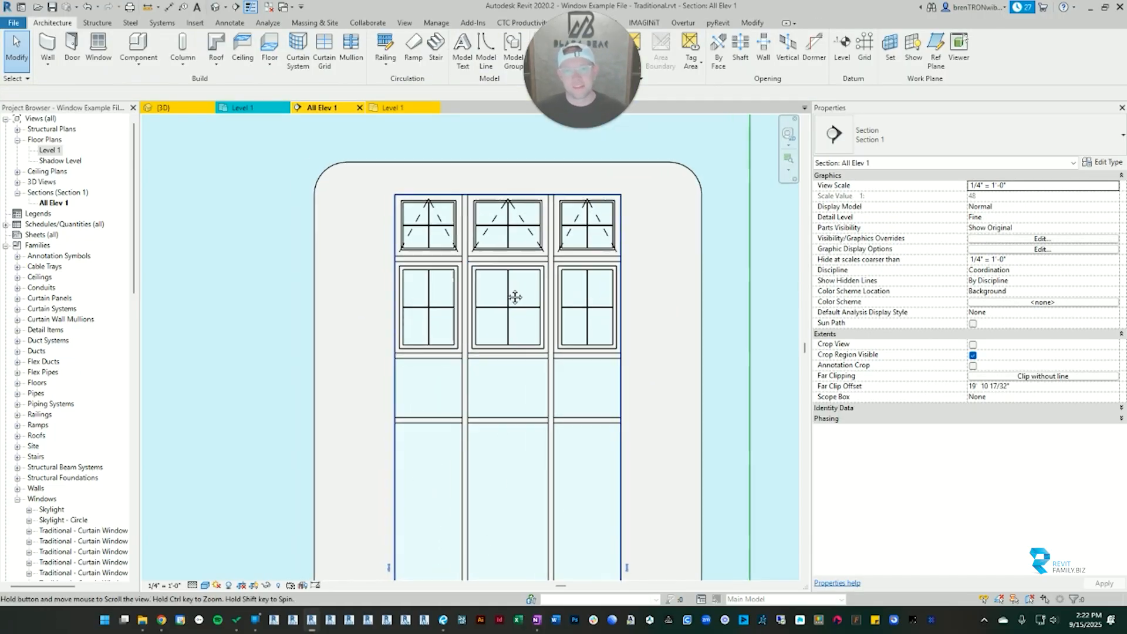
{"action": "scroll", "coordinate": [527, 318], "scroll_direction": "up", "scroll_amount": 3}
{"action": "scroll", "coordinate": [528, 319], "scroll_direction": "down", "scroll_amount": 2}
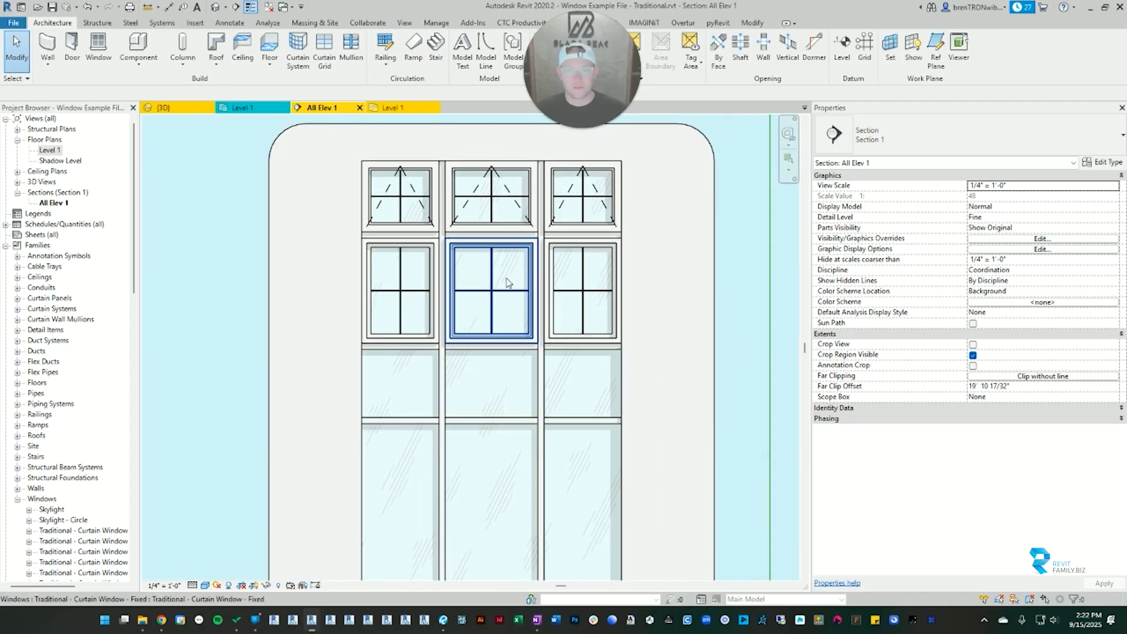
{"action": "scroll", "coordinate": [523, 291], "scroll_direction": "up", "scroll_amount": 2}
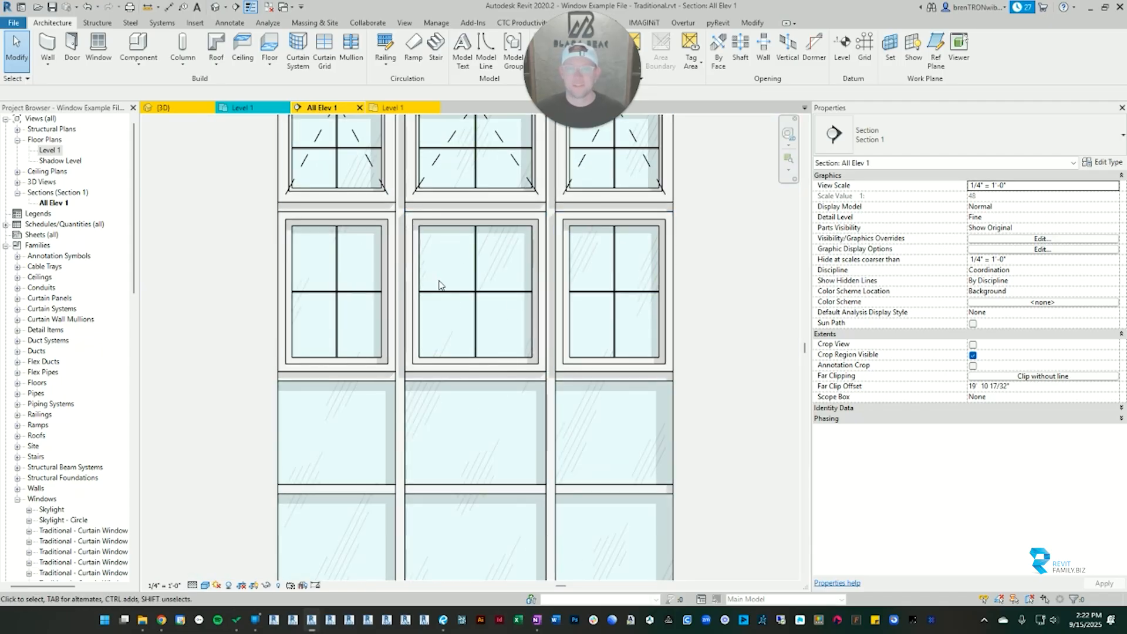
{"action": "scroll", "coordinate": [458, 352], "scroll_direction": "down", "scroll_amount": 1}
Step: Change the three glazed panels in the third row, selected along the horizontal grid, to Traditional - Curtain Window - Hopper
{"action": "middle_click_drag", "start_coordinate": [497, 412], "coordinate": [530, 324]}
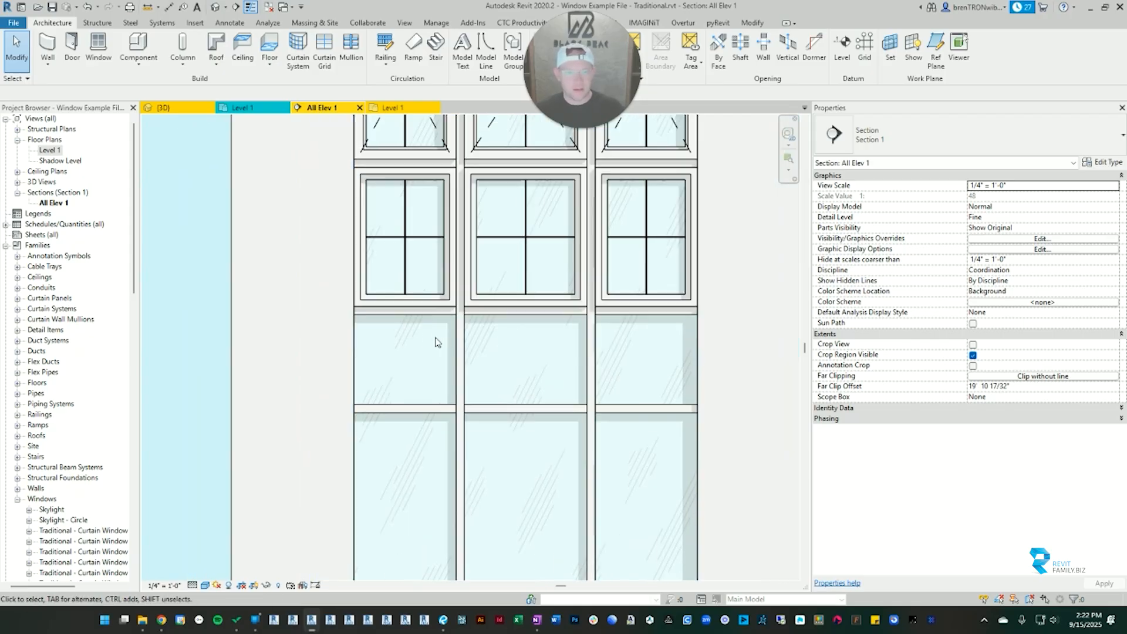
{"action": "left_click", "coordinate": [407, 322]}
{"action": "right_click", "coordinate": [407, 322]}
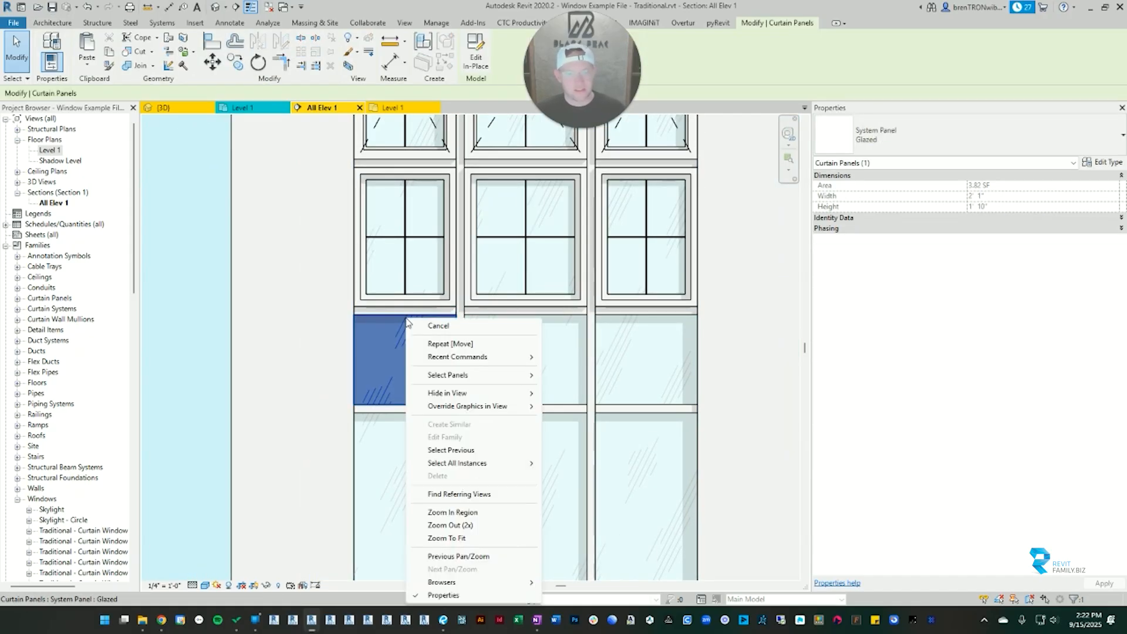
{"action": "mouse_move", "coordinate": [455, 383]}
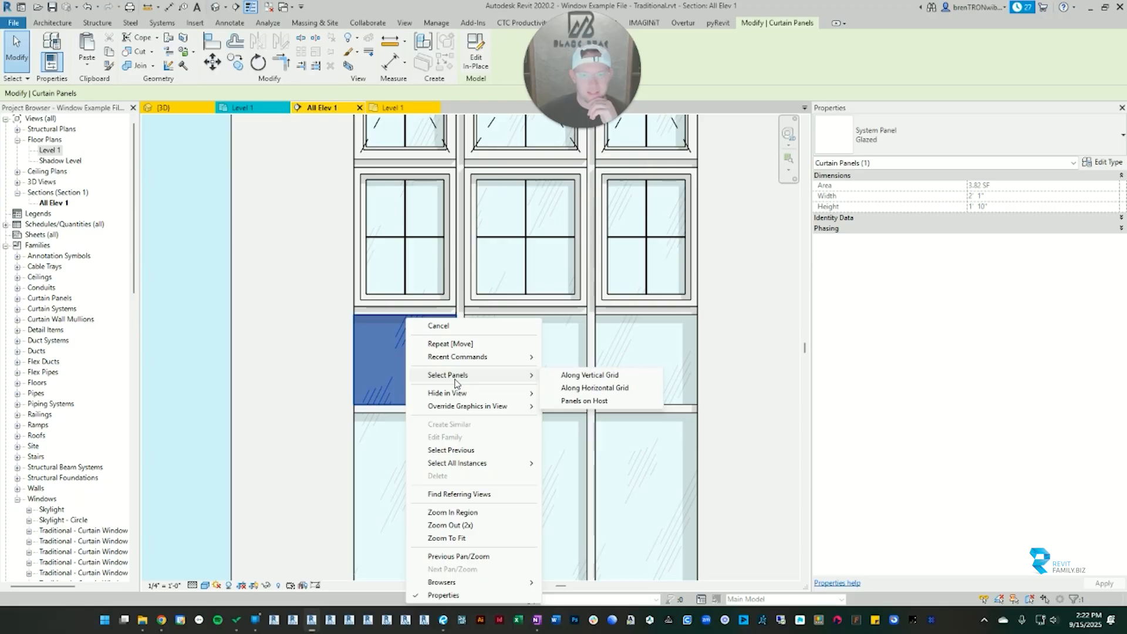
{"action": "left_click", "coordinate": [609, 390]}
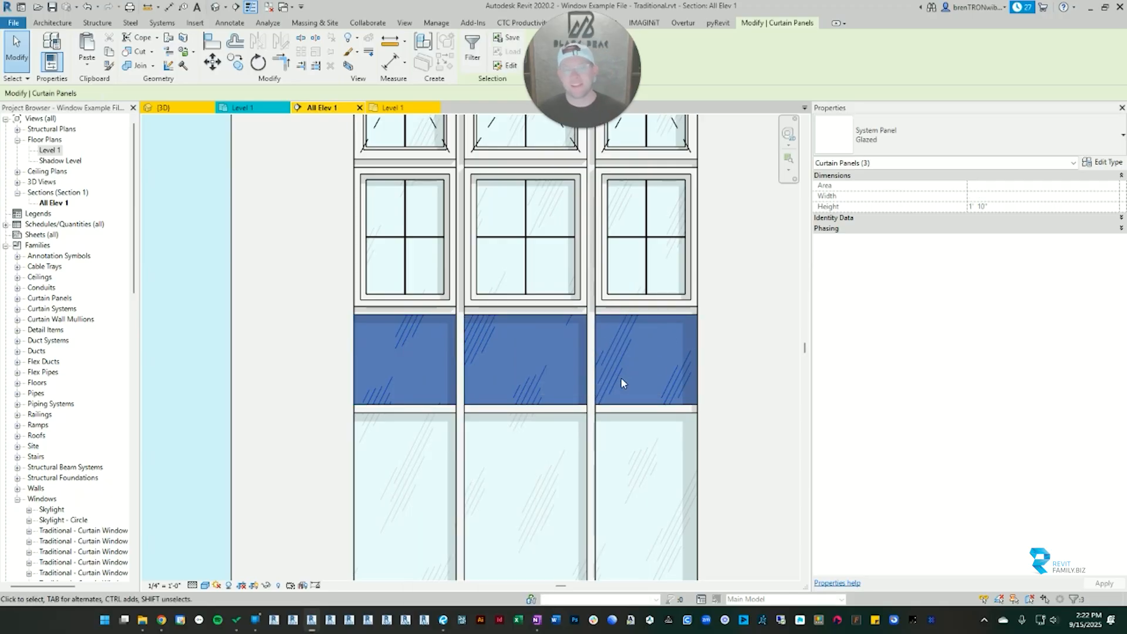
{"action": "scroll", "coordinate": [639, 384], "scroll_direction": "down", "scroll_amount": 2}
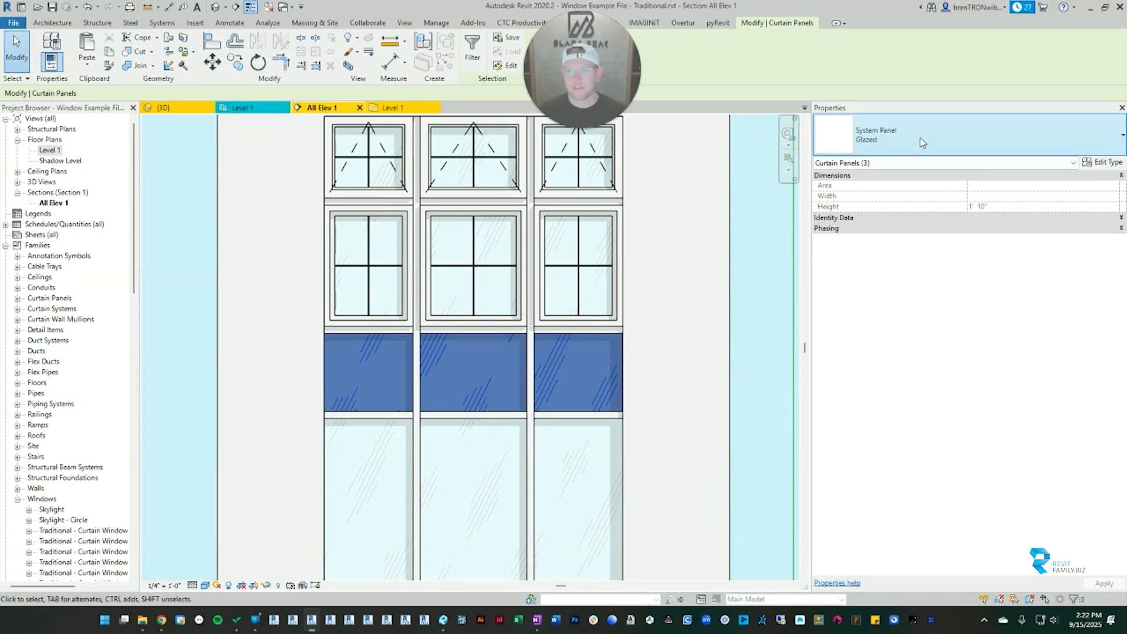
{"action": "left_click", "coordinate": [921, 137]}
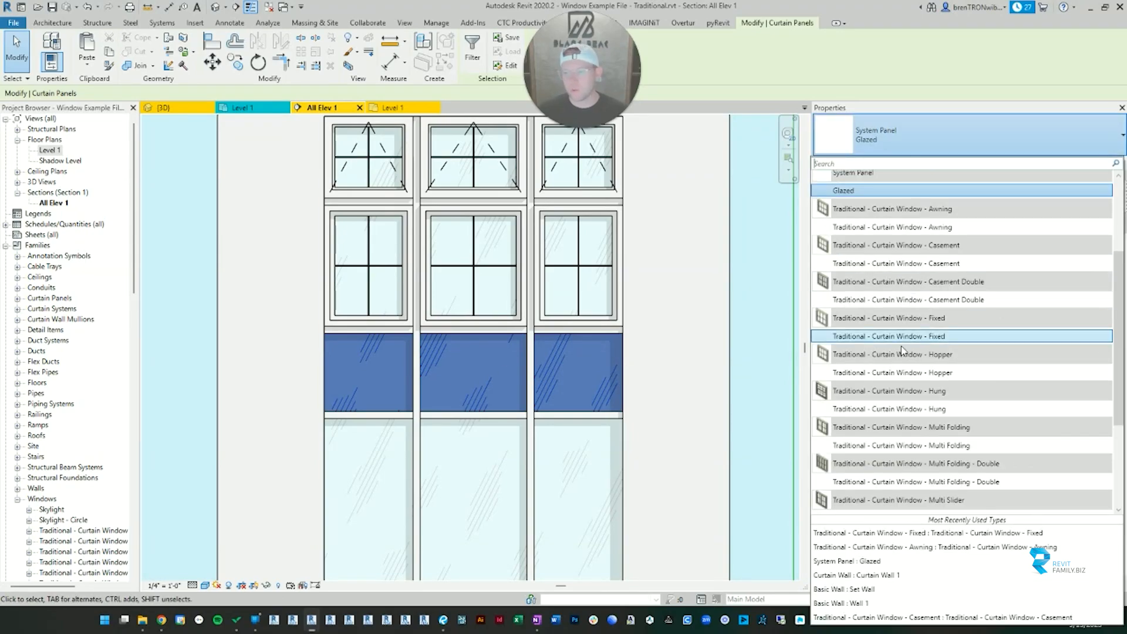
{"action": "scroll", "coordinate": [902, 350], "scroll_direction": "down", "scroll_amount": 2}
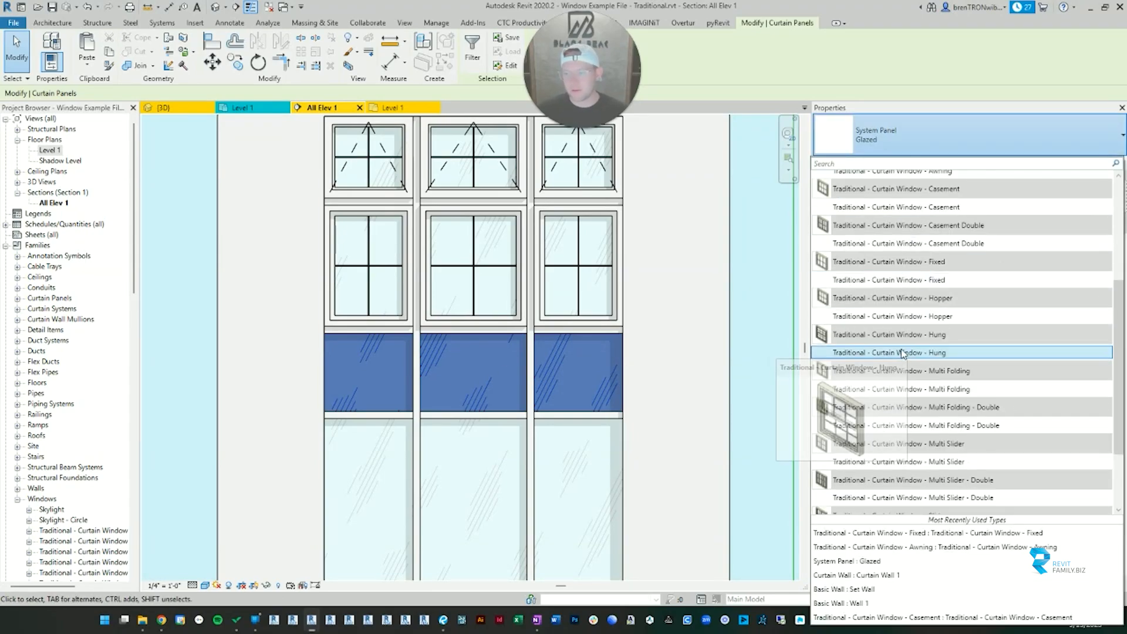
{"action": "scroll", "coordinate": [936, 328], "scroll_direction": "up", "scroll_amount": 2}
{"action": "scroll", "coordinate": [935, 326], "scroll_direction": "up", "scroll_amount": 1}
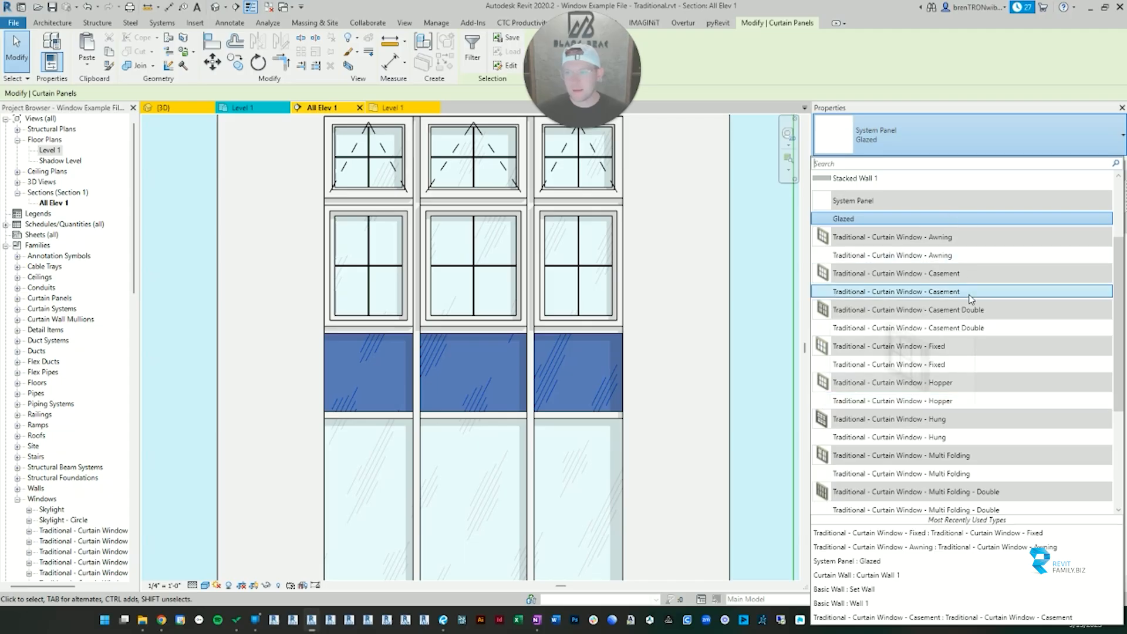
{"action": "scroll", "coordinate": [937, 328], "scroll_direction": "down", "scroll_amount": 1}
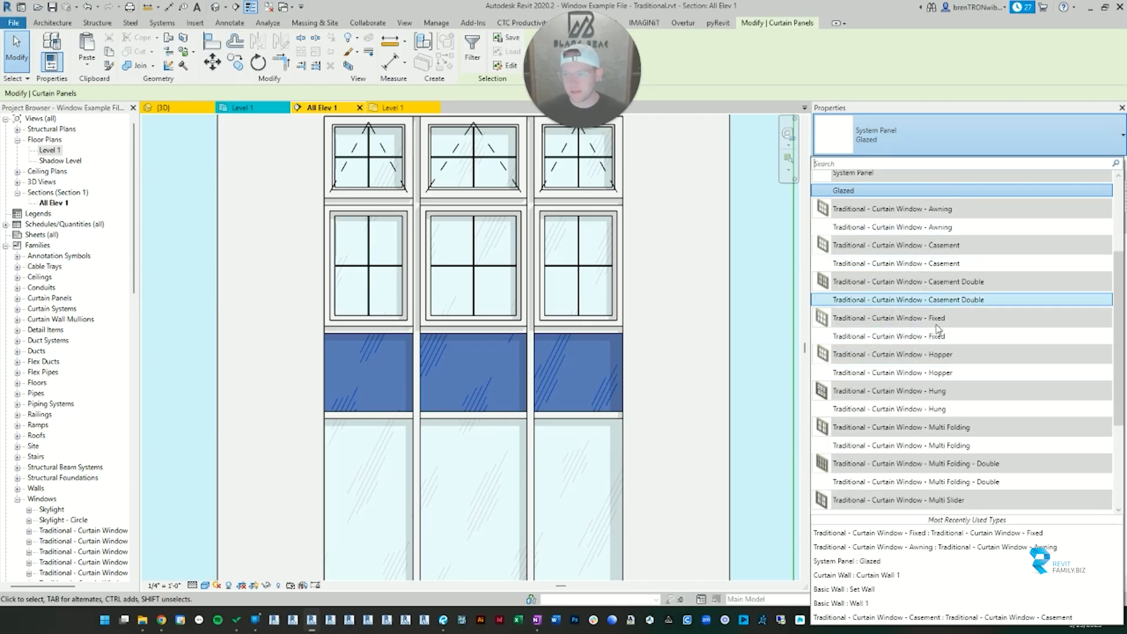
{"action": "left_click", "coordinate": [903, 373]}
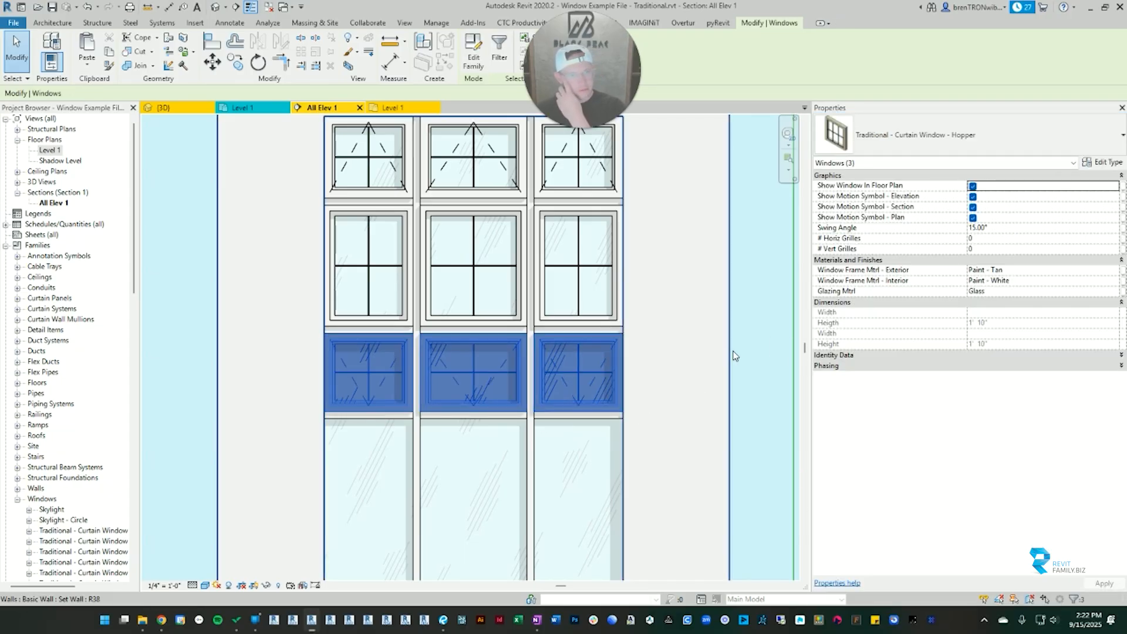
{"action": "key", "text": "Escape"}
Step: Change the three glazed bottom-row panels, selected along the horizontal grid, to Traditional - Curtain Window - Casement
{"action": "middle_click_drag", "start_coordinate": [407, 465], "coordinate": [490, 379]}
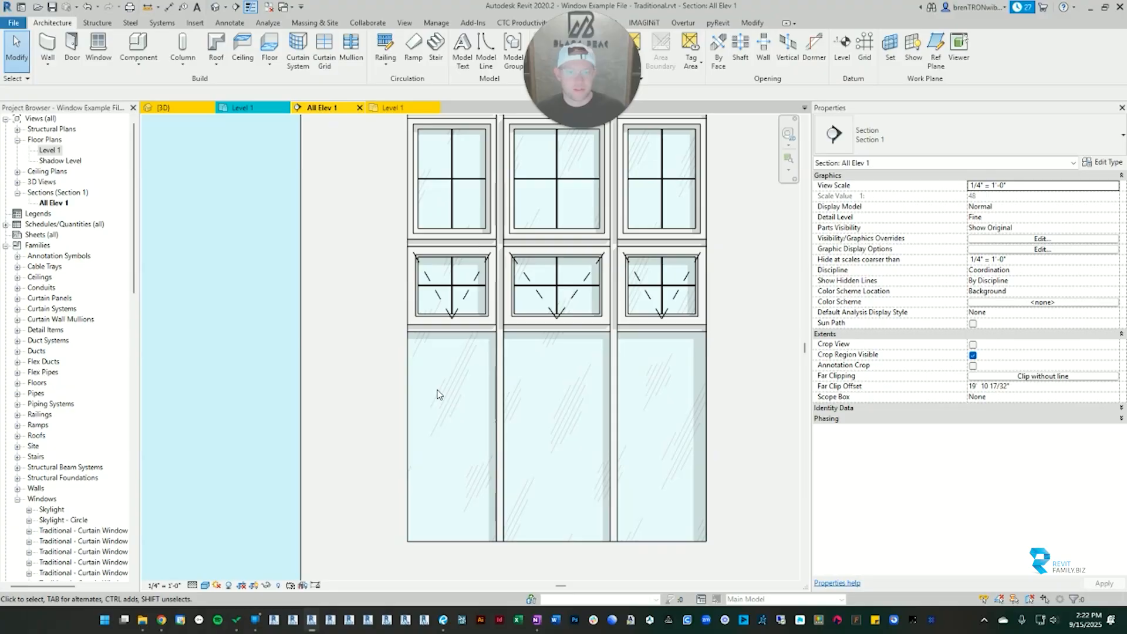
{"action": "left_click", "coordinate": [464, 535]}
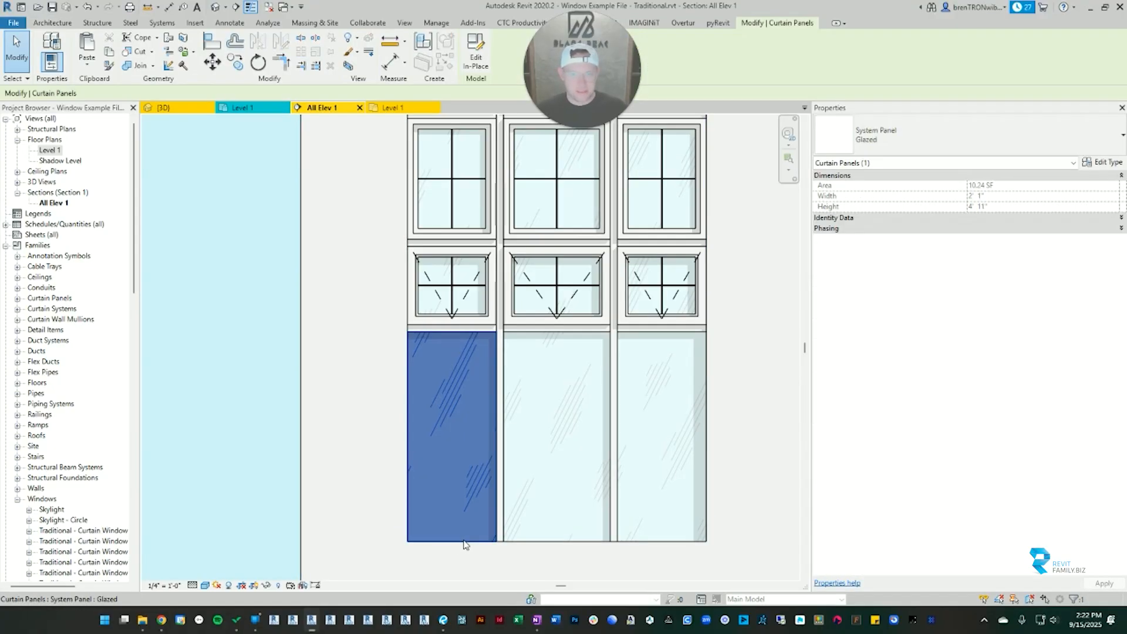
{"action": "right_click", "coordinate": [466, 522]}
{"action": "mouse_move", "coordinate": [523, 298]}
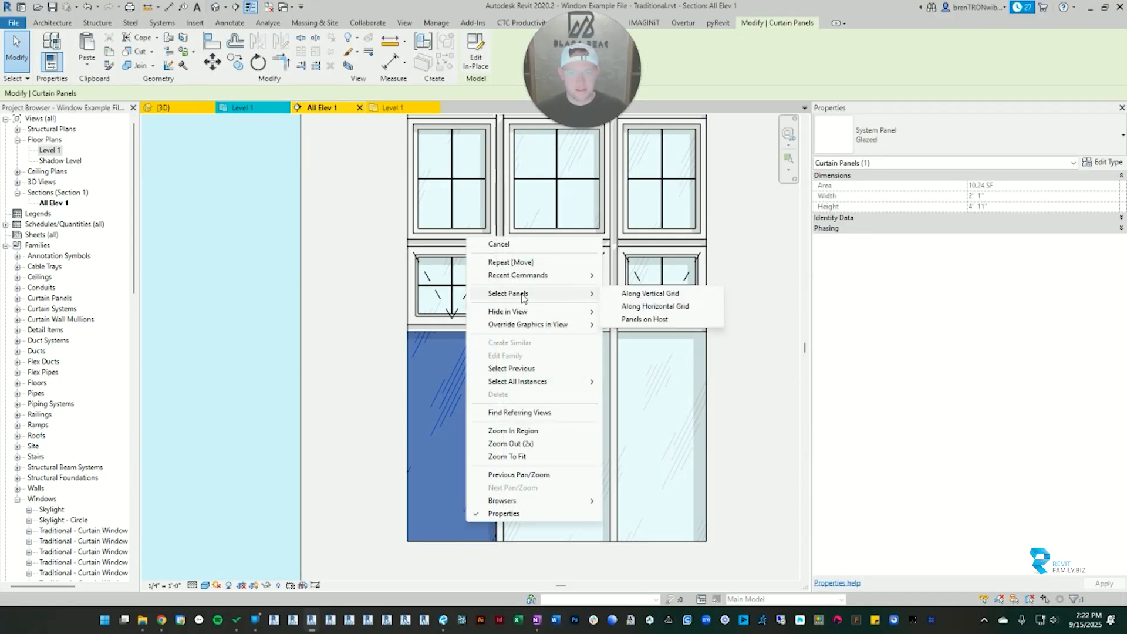
{"action": "left_click", "coordinate": [667, 306]}
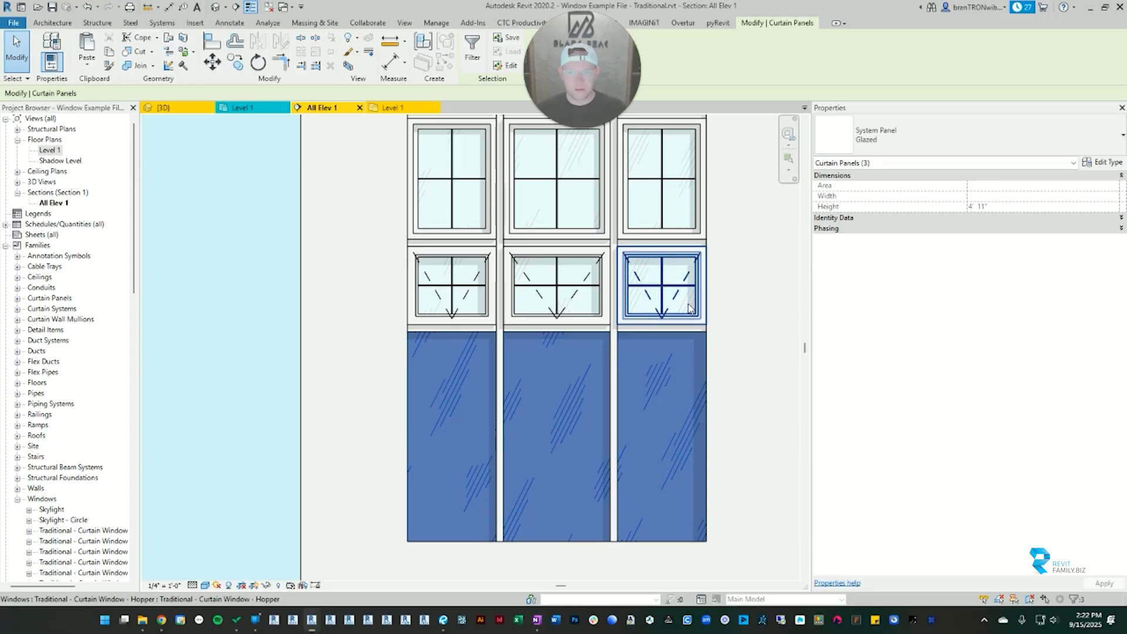
{"action": "left_click", "coordinate": [964, 149]}
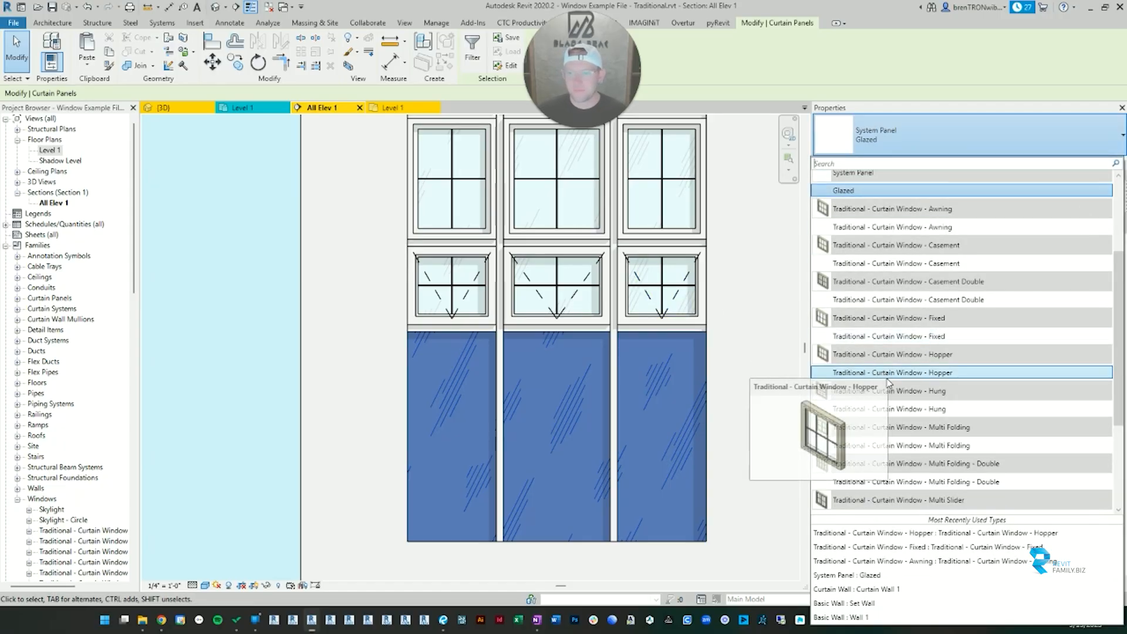
{"action": "scroll", "coordinate": [895, 376], "scroll_direction": "up", "scroll_amount": 2}
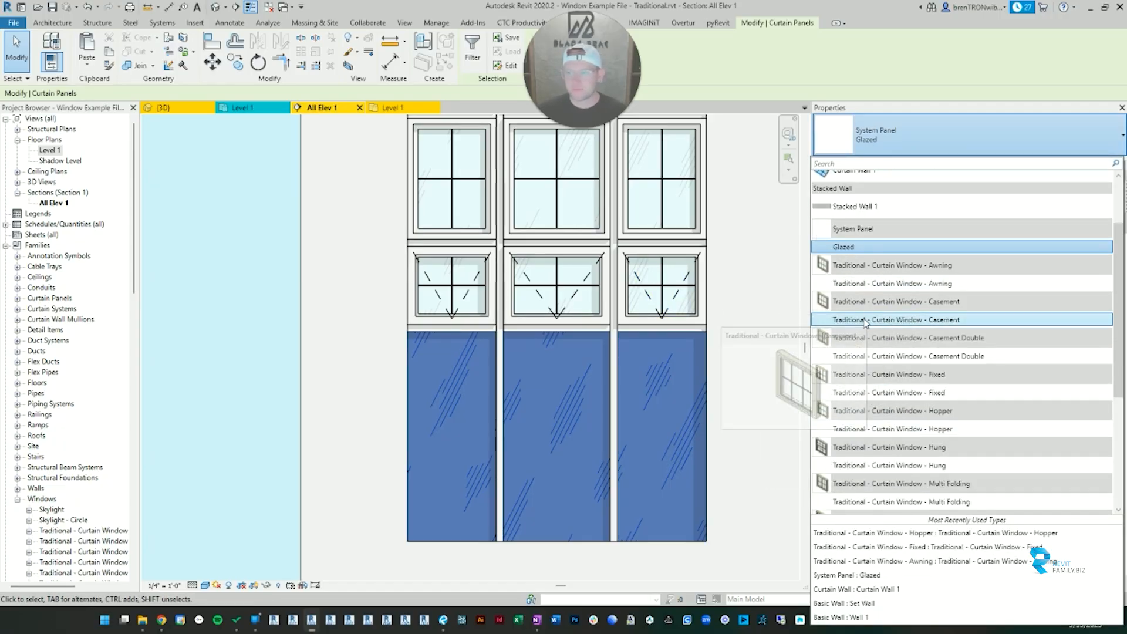
{"action": "left_click", "coordinate": [749, 341]}
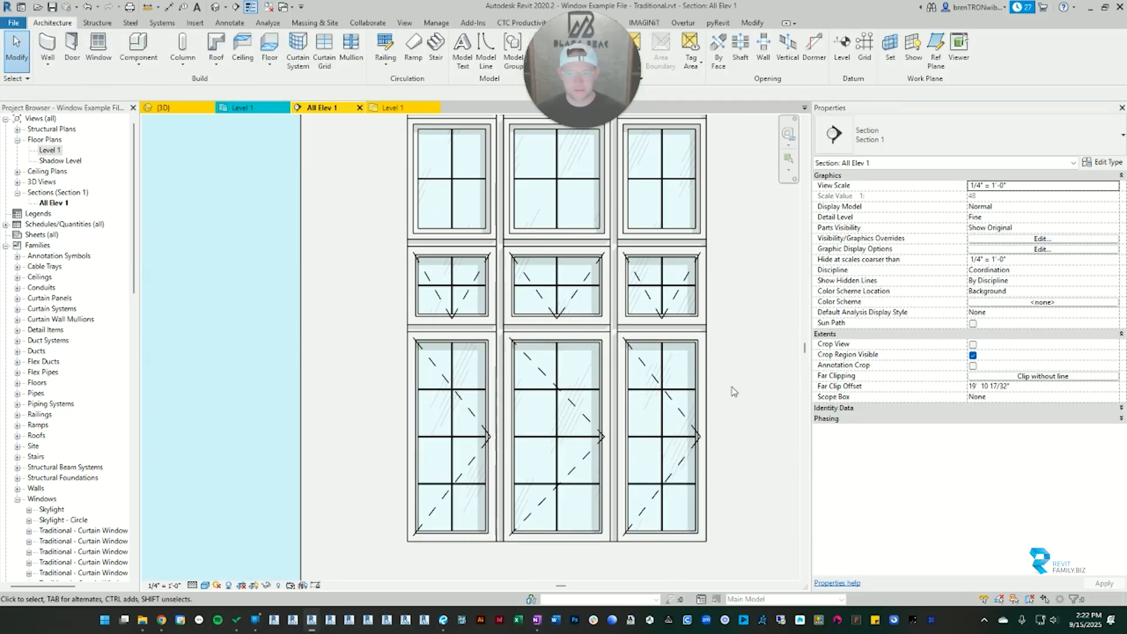
Step: Change the middle bottom-row casement window to Traditional - Curtain Window - Fixed and clear the selection
{"action": "left_click", "coordinate": [572, 332]}
{"action": "left_click", "coordinate": [968, 138]}
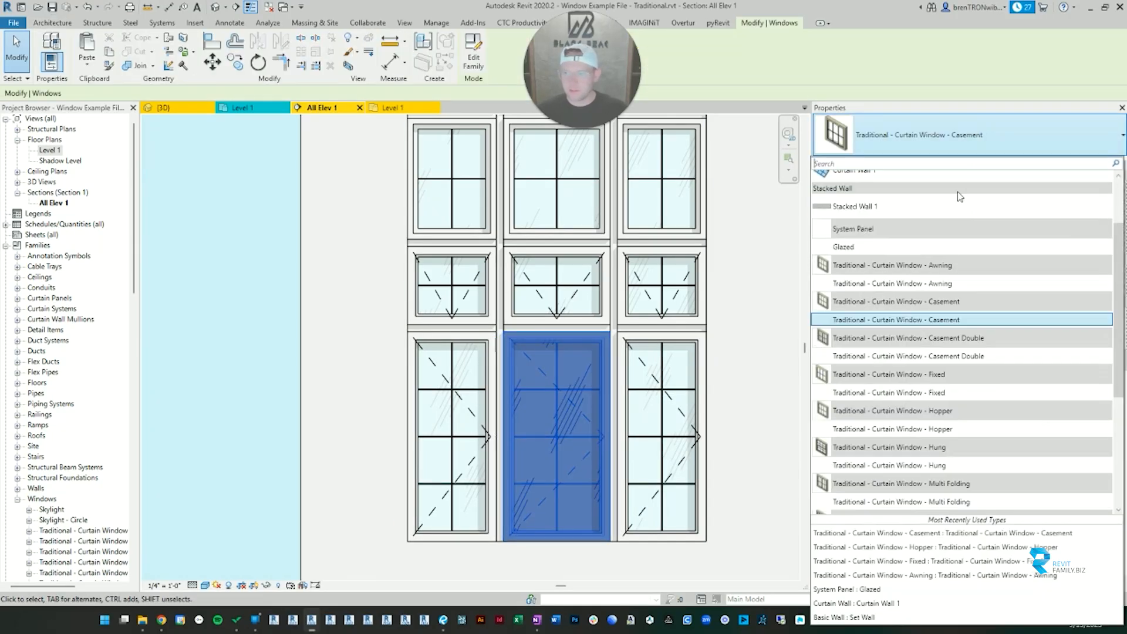
{"action": "left_click", "coordinate": [943, 393]}
{"action": "left_click", "coordinate": [337, 478]}
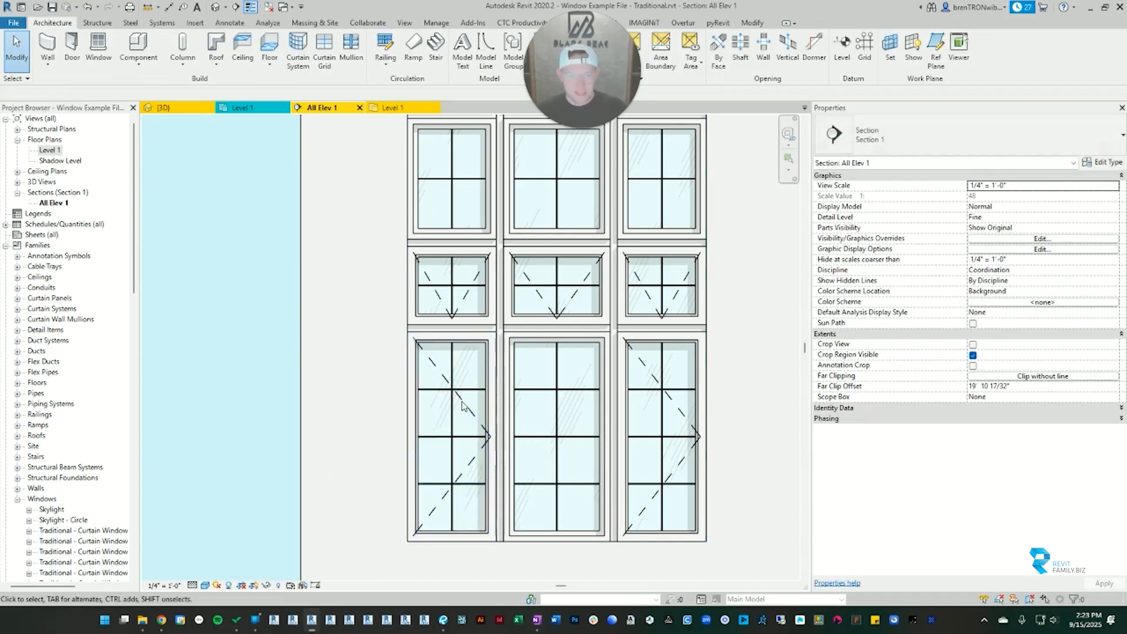
Step: Flip the swing of the left bottom-row casement window so it mirrors the right one, and clear the selection
{"action": "left_click", "coordinate": [453, 431]}
{"action": "scroll", "coordinate": [455, 439], "scroll_direction": "down", "scroll_amount": 2}
{"action": "middle_click_drag", "start_coordinate": [469, 472], "coordinate": [514, 458]}
{"action": "key", "text": "Escape"}
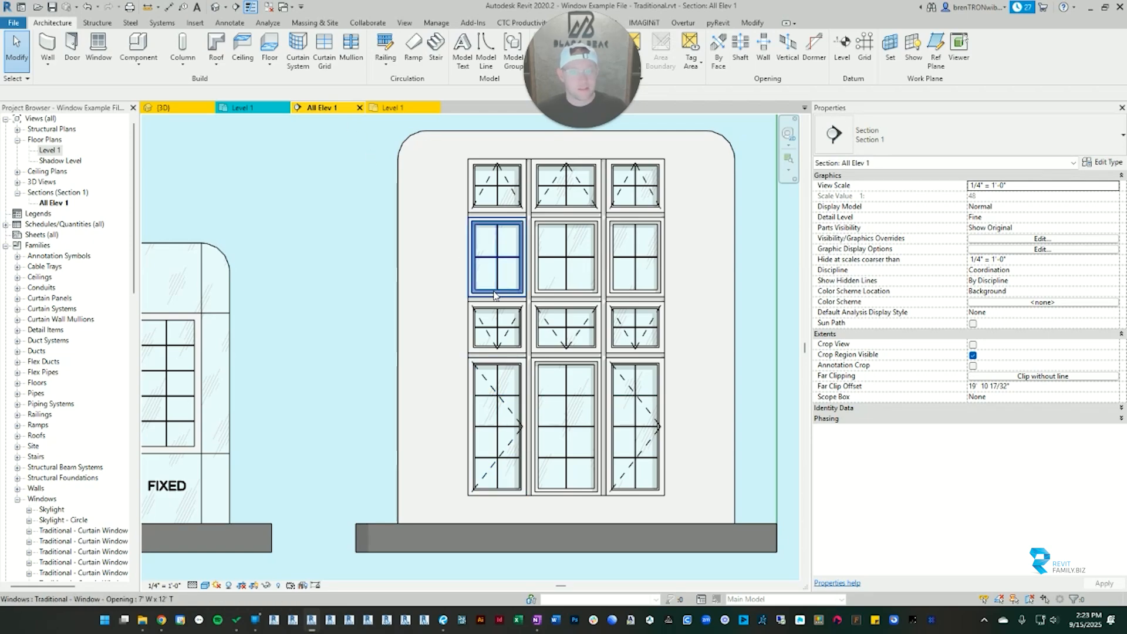
{"action": "left_click", "coordinate": [520, 390]}
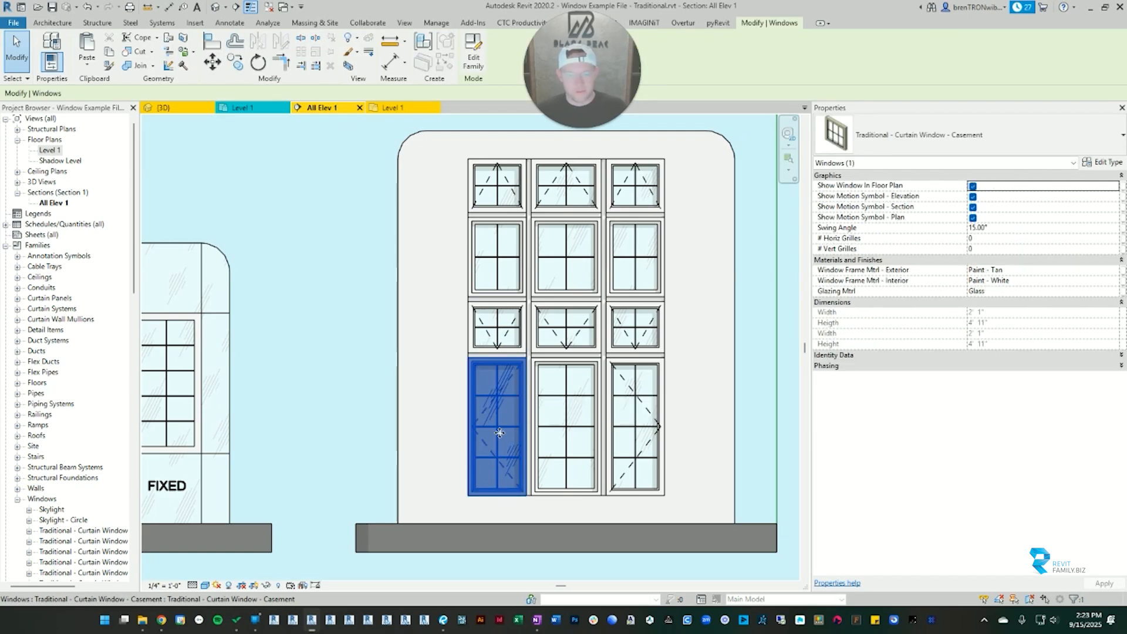
{"action": "left_click", "coordinate": [779, 403]}
{"action": "key", "text": "Escape"}
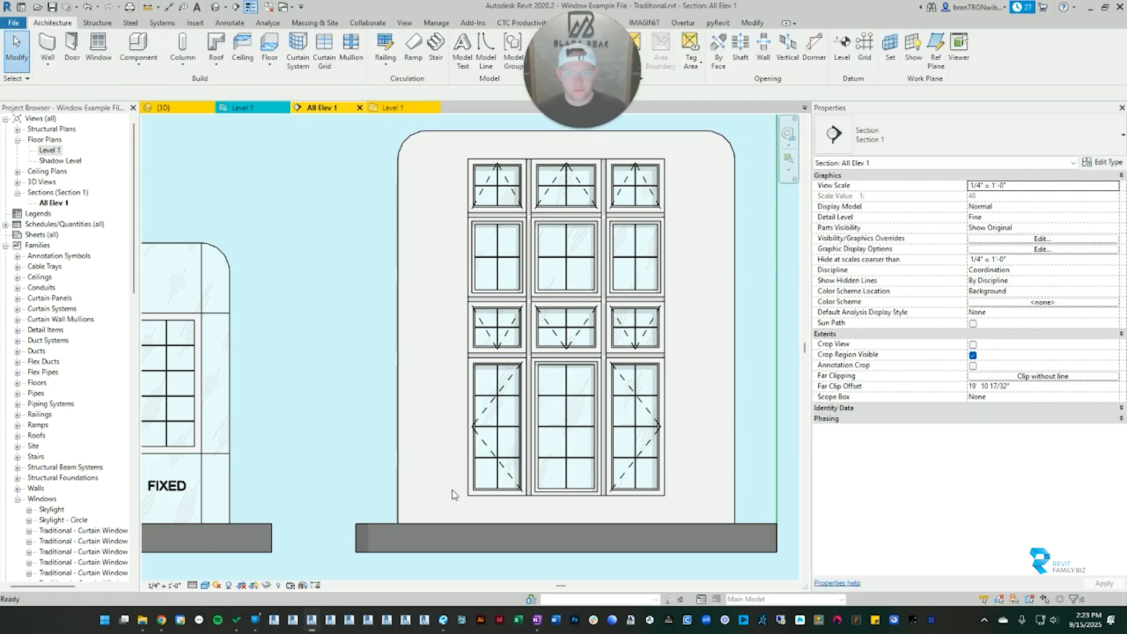
Step: Look over the complete four-row window layout in the elevation
{"action": "scroll", "coordinate": [500, 458], "scroll_direction": "up", "scroll_amount": 2}
{"action": "middle_click_drag", "start_coordinate": [625, 429], "coordinate": [597, 433]}
{"action": "scroll", "coordinate": [597, 432], "scroll_direction": "down", "scroll_amount": 4}
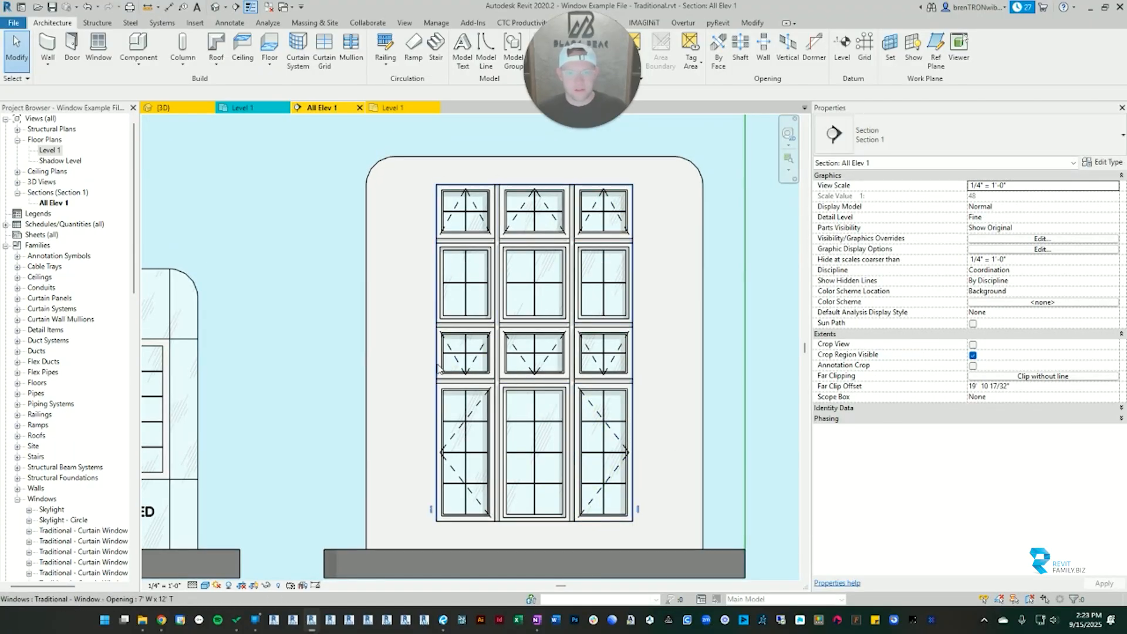
{"action": "scroll", "coordinate": [603, 464], "scroll_direction": "up", "scroll_amount": 2}
{"action": "scroll", "coordinate": [581, 470], "scroll_direction": "down", "scroll_amount": 3}
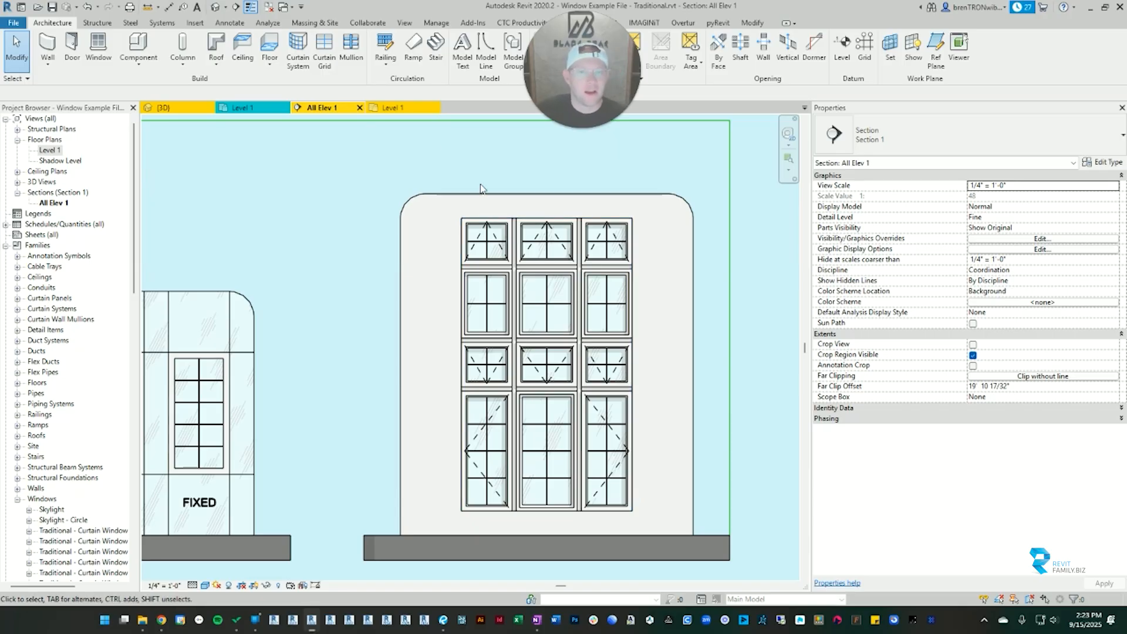
{"action": "middle_click_drag", "start_coordinate": [568, 274], "coordinate": [580, 338]}
Step: Switch to the 3D view and examine the mullions against the window frames from the exterior and interior sides
{"action": "key", "text": "ctrl+Tab"}
{"action": "scroll", "coordinate": [464, 244], "scroll_direction": "up", "scroll_amount": 6}
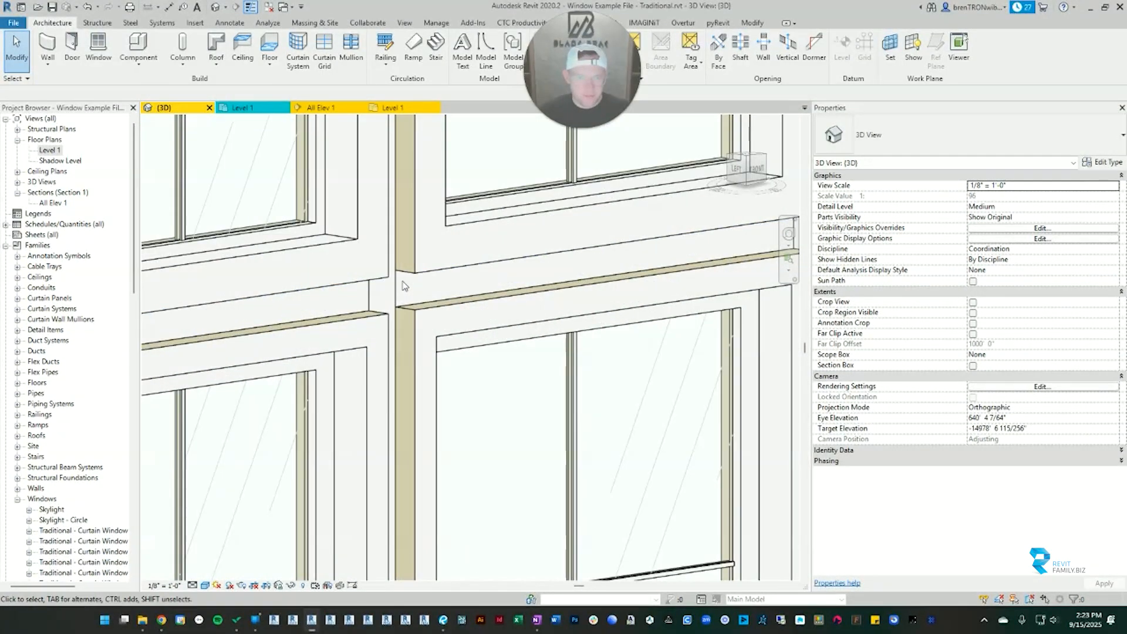
{"action": "scroll", "coordinate": [415, 283], "scroll_direction": "down", "scroll_amount": 6}
{"action": "middle_click_drag", "start_coordinate": [415, 283], "coordinate": [418, 275], "text": "shift"}
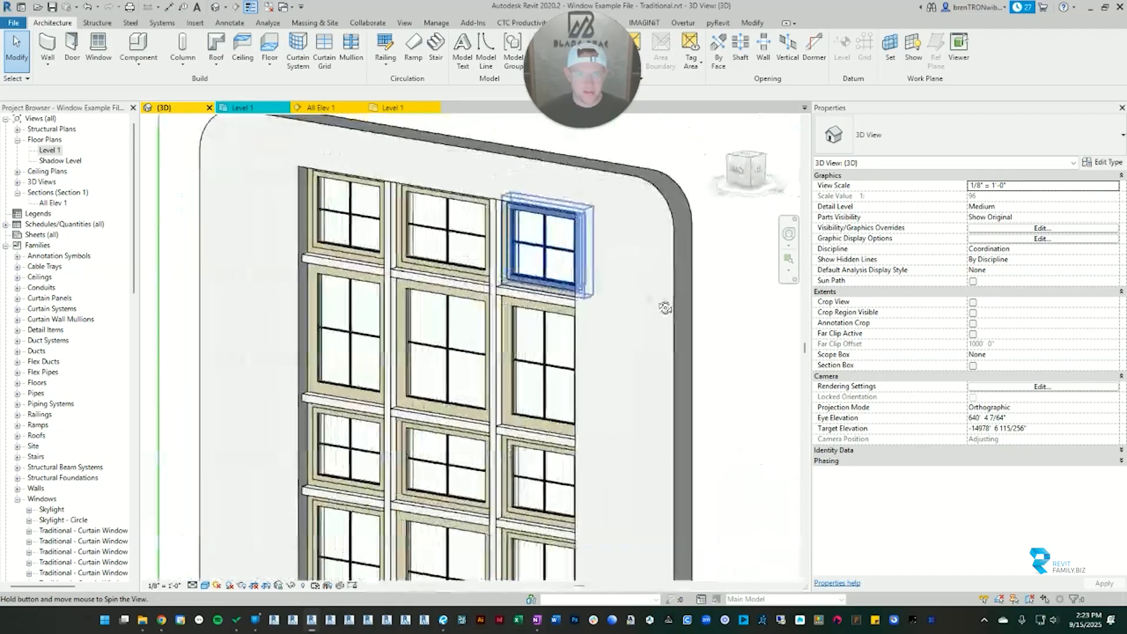
{"action": "scroll", "coordinate": [418, 273], "scroll_direction": "up", "scroll_amount": 6}
{"action": "scroll", "coordinate": [505, 271], "scroll_direction": "down", "scroll_amount": 3}
{"action": "middle_click_drag", "start_coordinate": [573, 270], "coordinate": [307, 269], "text": "shift"}
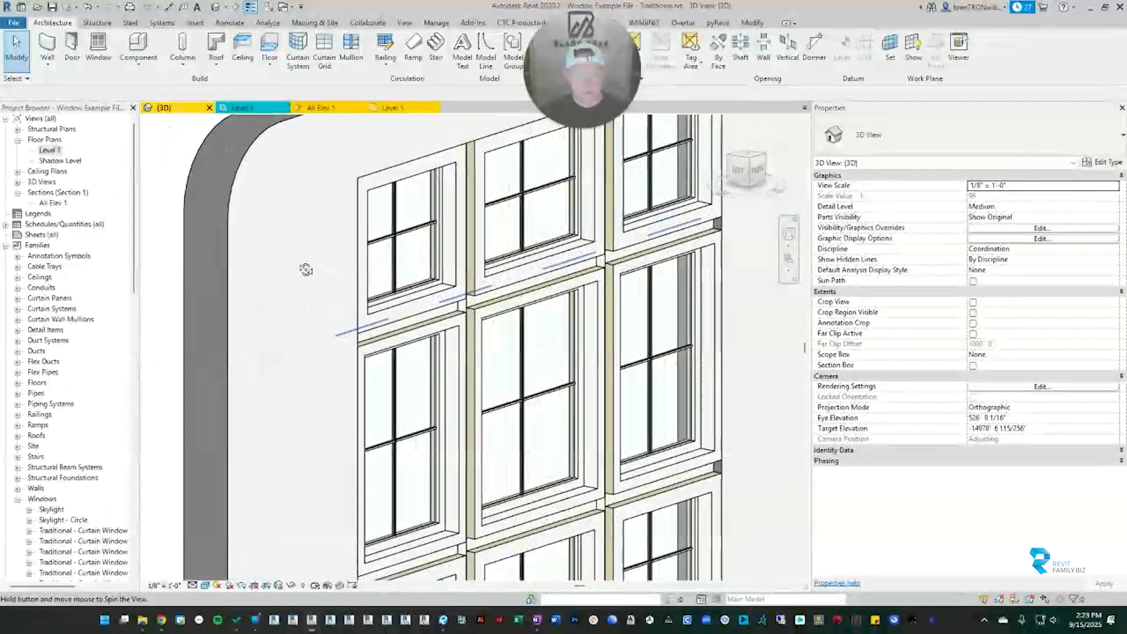
{"action": "scroll", "coordinate": [554, 276], "scroll_direction": "up", "scroll_amount": 4}
{"action": "scroll", "coordinate": [421, 328], "scroll_direction": "down", "scroll_amount": 4}
{"action": "middle_click_drag", "start_coordinate": [421, 328], "coordinate": [642, 289], "text": "shift"}
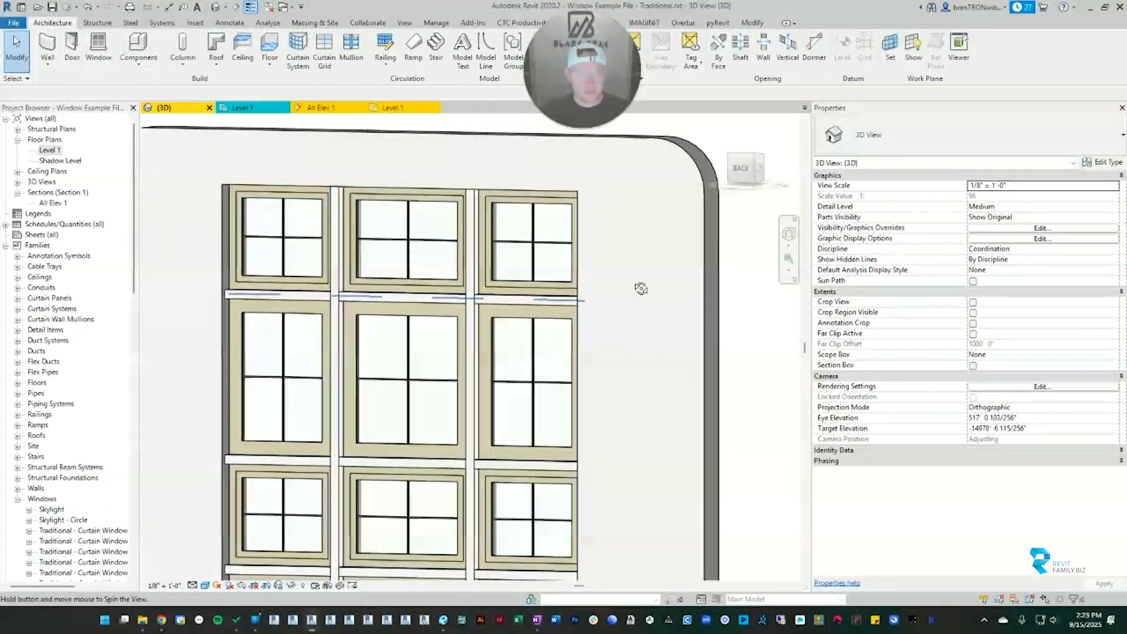
{"action": "scroll", "coordinate": [335, 297], "scroll_direction": "up", "scroll_amount": 5}
{"action": "scroll", "coordinate": [317, 299], "scroll_direction": "up", "scroll_amount": 2}
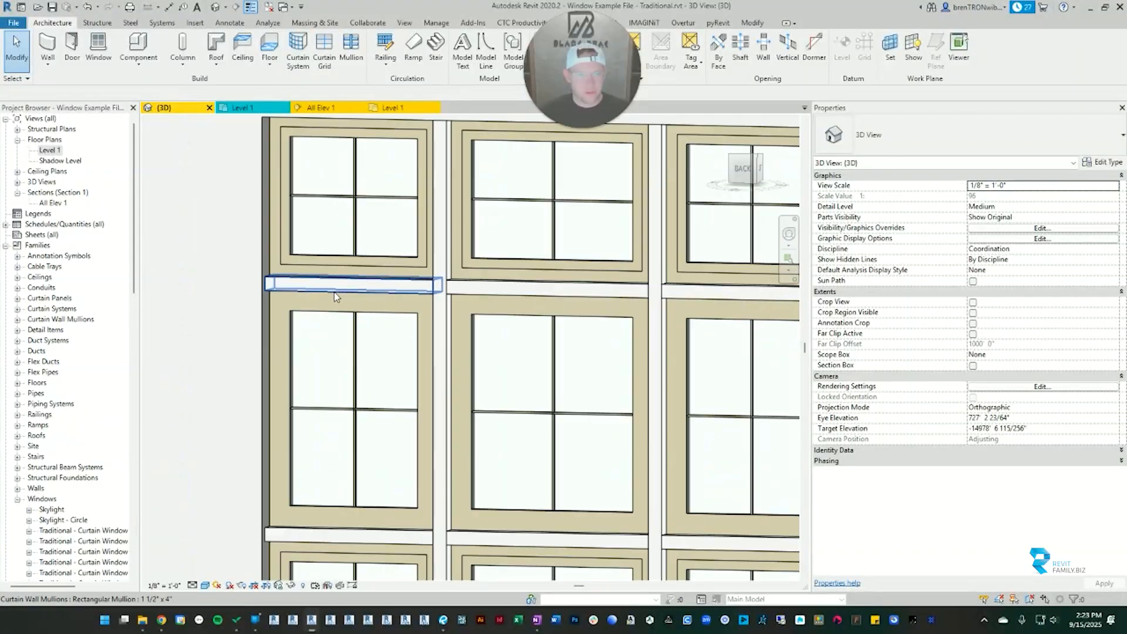
{"action": "scroll", "coordinate": [334, 294], "scroll_direction": "down", "scroll_amount": 4}
{"action": "middle_click_drag", "start_coordinate": [335, 295], "coordinate": [504, 328], "text": "shift"}
{"action": "scroll", "coordinate": [476, 326], "scroll_direction": "up", "scroll_amount": 5}
{"action": "scroll", "coordinate": [406, 230], "scroll_direction": "down", "scroll_amount": 3}
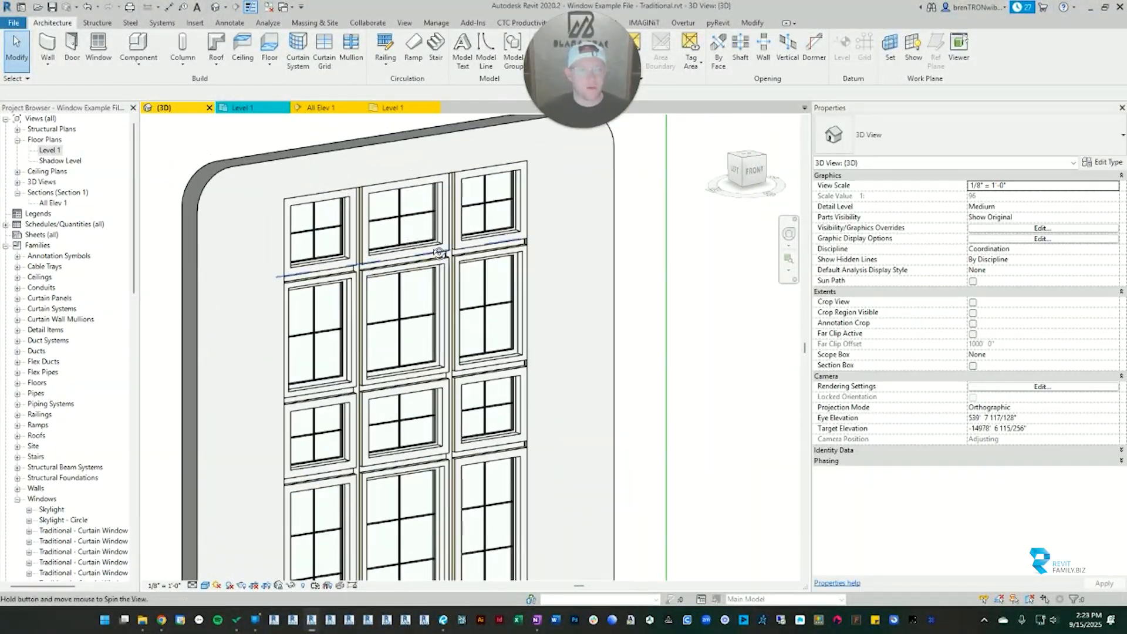
Step: Switch to the Level 1 floor plan and examine the vertical mullion between the left and middle windows
{"action": "left_click", "coordinate": [377, 113]}
{"action": "scroll", "coordinate": [452, 349], "scroll_direction": "up", "scroll_amount": 5}
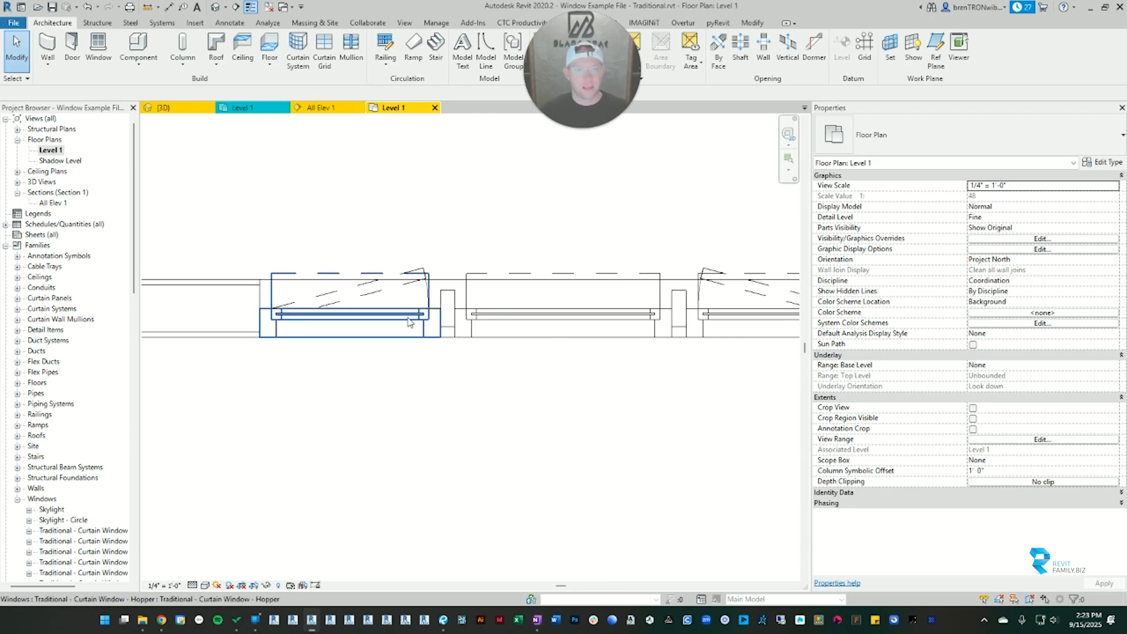
{"action": "left_click", "coordinate": [452, 348]}
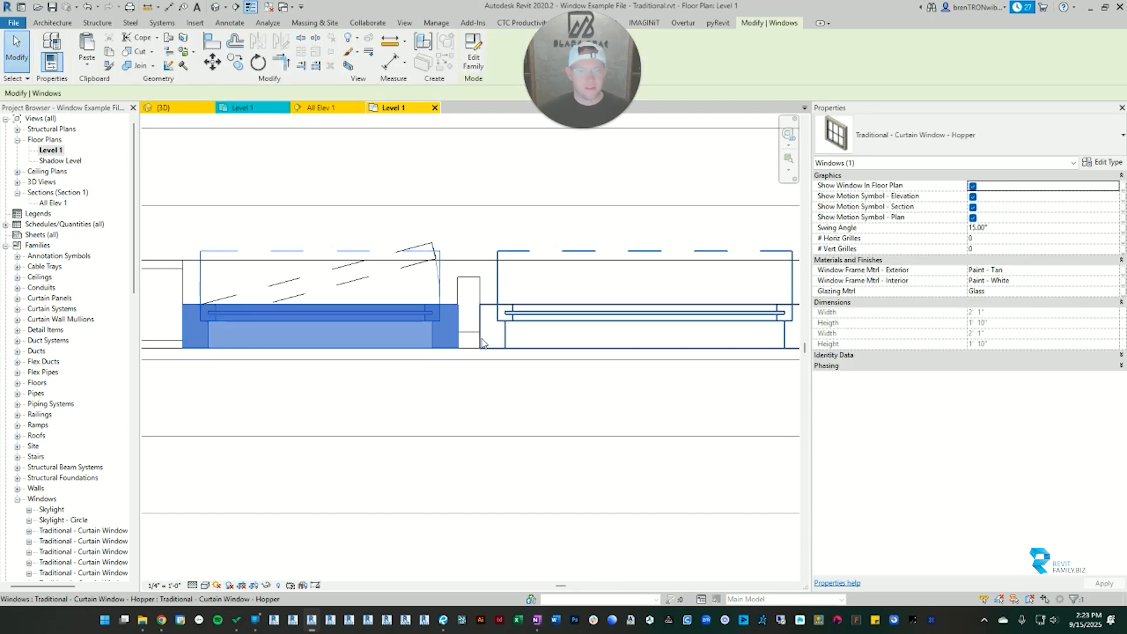
{"action": "left_click", "coordinate": [497, 319]}
{"action": "key", "text": "Escape"}
{"action": "left_click", "coordinate": [472, 285]}
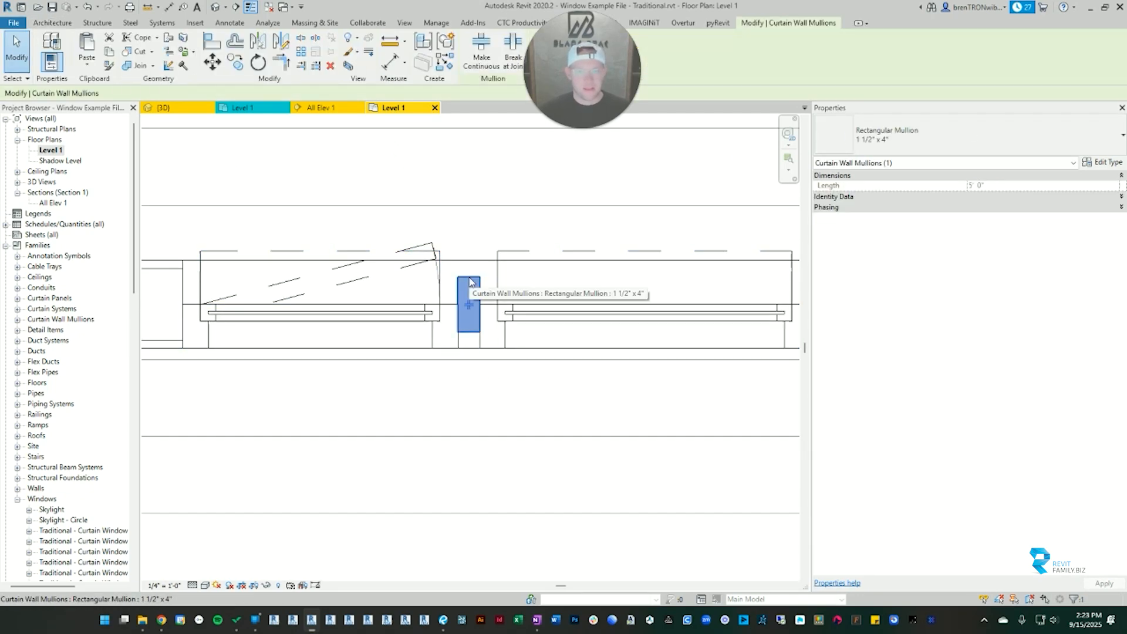
{"action": "key", "text": "Escape"}
{"action": "scroll", "coordinate": [462, 323], "scroll_direction": "down", "scroll_amount": 2}
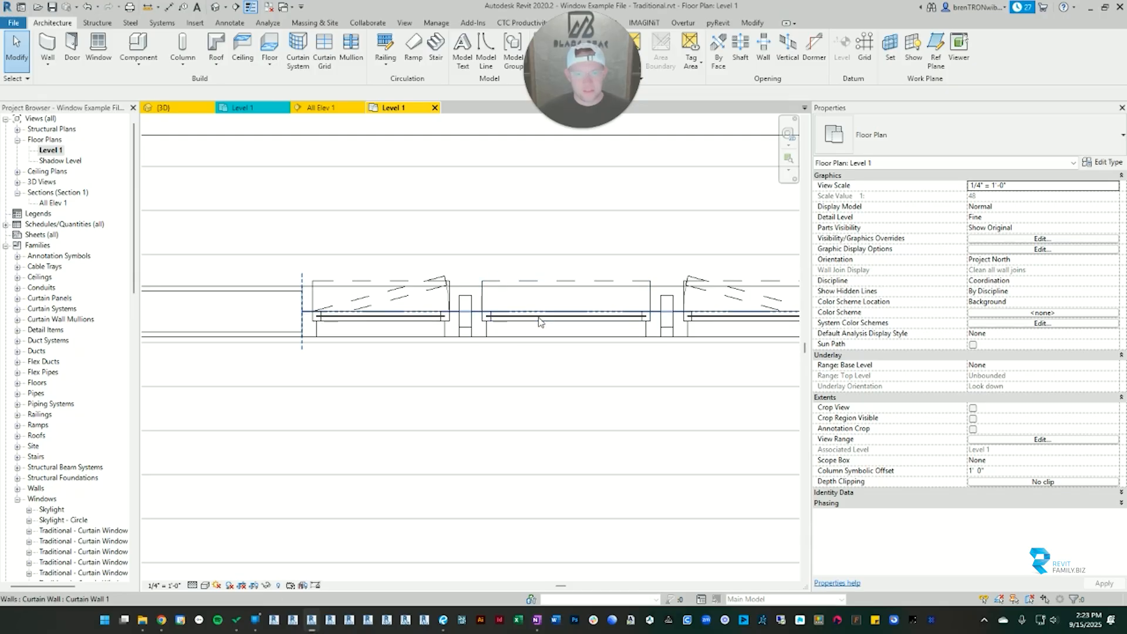
Step: Examine the curtain wall line at the left end of the opening and where it meets the window frames
{"action": "left_click", "coordinate": [321, 344]}
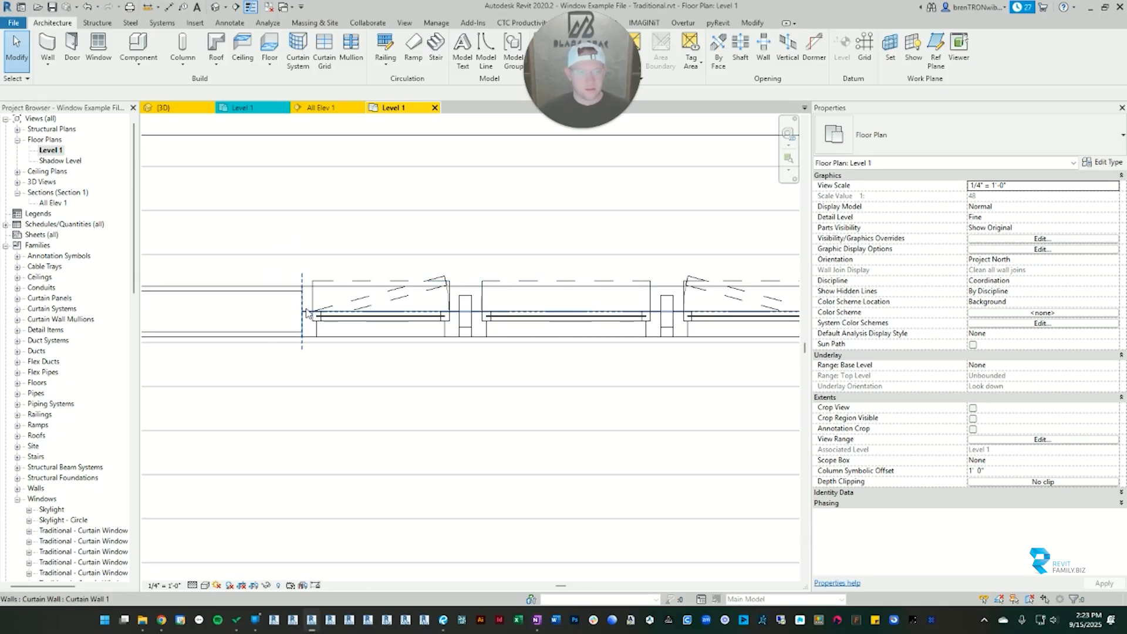
{"action": "left_click", "coordinate": [306, 313]}
{"action": "key", "text": "Escape"}
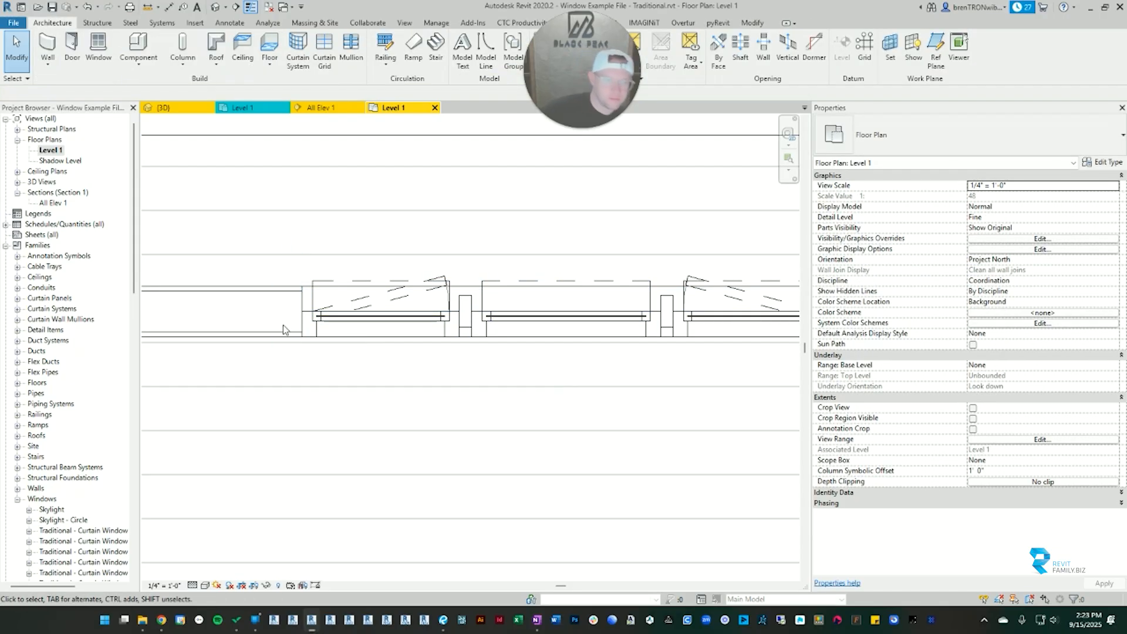
{"action": "left_click", "coordinate": [303, 321]}
{"action": "scroll", "coordinate": [537, 340], "scroll_direction": "down", "scroll_amount": 2}
{"action": "middle_click_drag", "start_coordinate": [536, 340], "coordinate": [479, 329]}
{"action": "scroll", "coordinate": [288, 325], "scroll_direction": "up", "scroll_amount": 2}
{"action": "scroll", "coordinate": [405, 333], "scroll_direction": "up", "scroll_amount": 2}
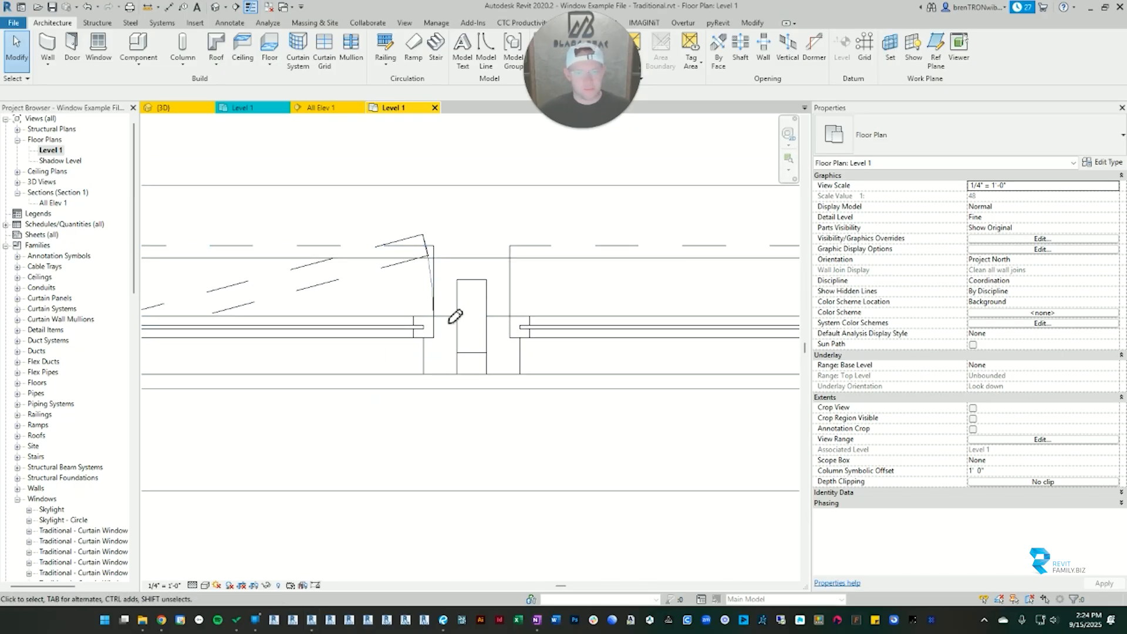
Step: Compare the mullion's exterior face with the exterior face of the adjacent window frame in the plan
{"action": "left_click_drag", "start_coordinate": [366, 312], "coordinate": [539, 312]}
{"action": "key", "text": "Escape"}
{"action": "scroll", "coordinate": [385, 310], "scroll_direction": "down", "scroll_amount": 1}
{"action": "scroll", "coordinate": [307, 300], "scroll_direction": "down", "scroll_amount": 1}
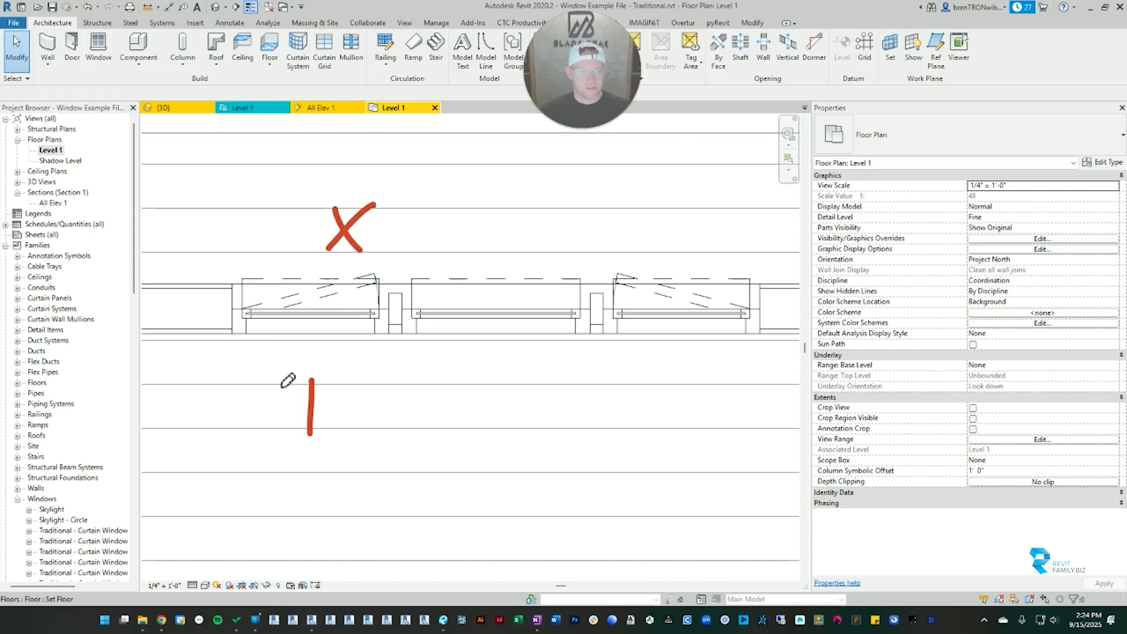
{"action": "left_click_drag", "start_coordinate": [320, 437], "coordinate": [368, 440]}
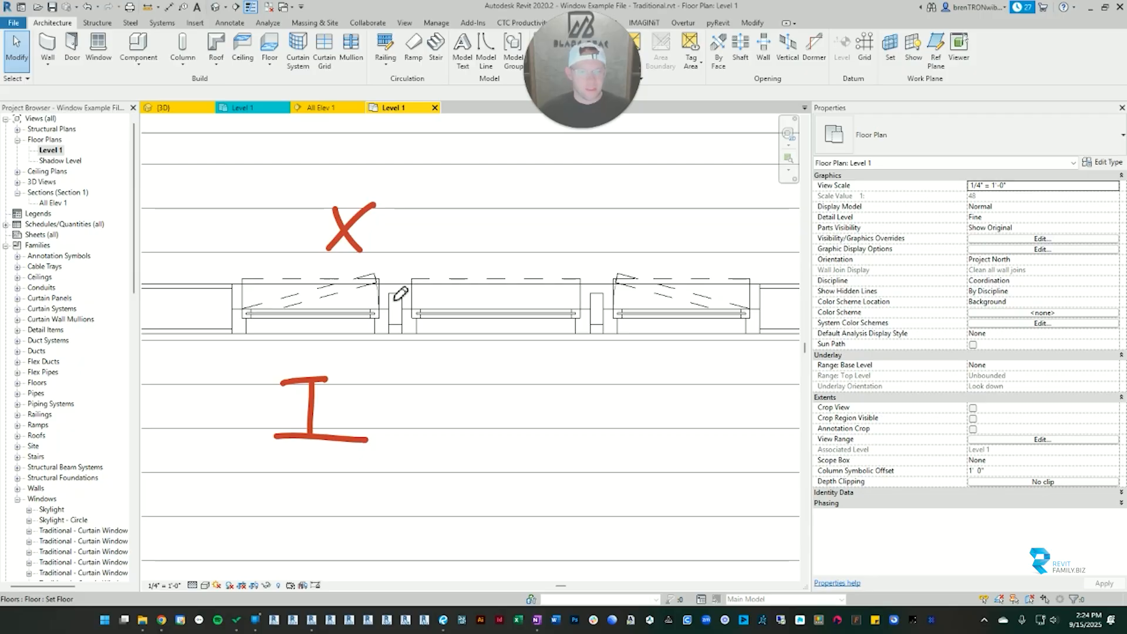
{"action": "key", "text": "Escape"}
{"action": "scroll", "coordinate": [411, 276], "scroll_direction": "up", "scroll_amount": 3}
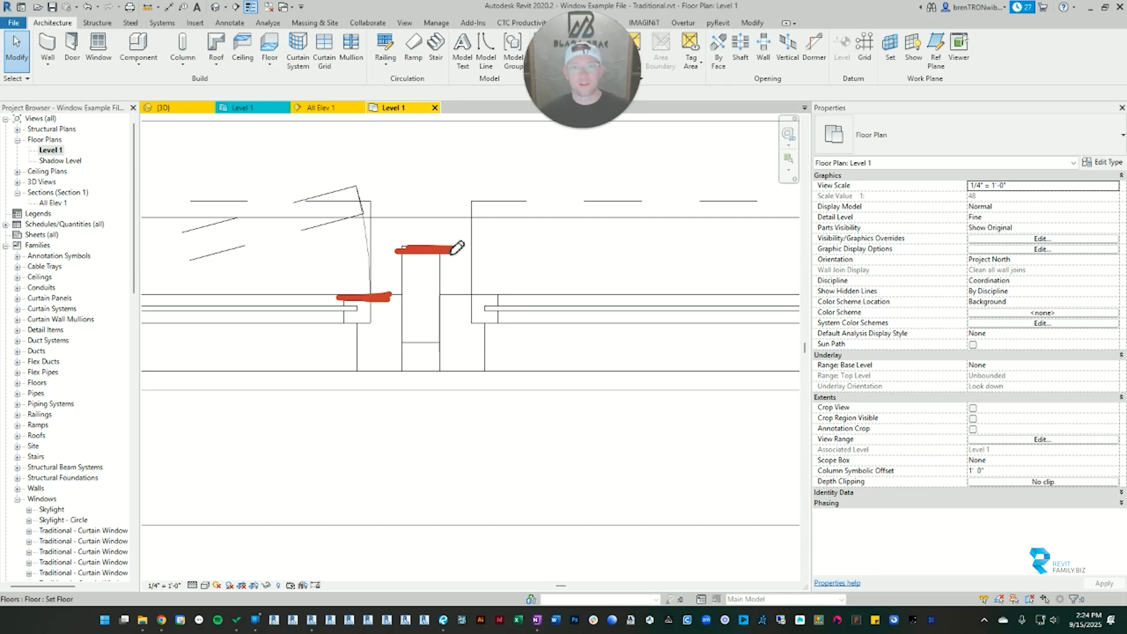
{"action": "key", "text": "Escape"}
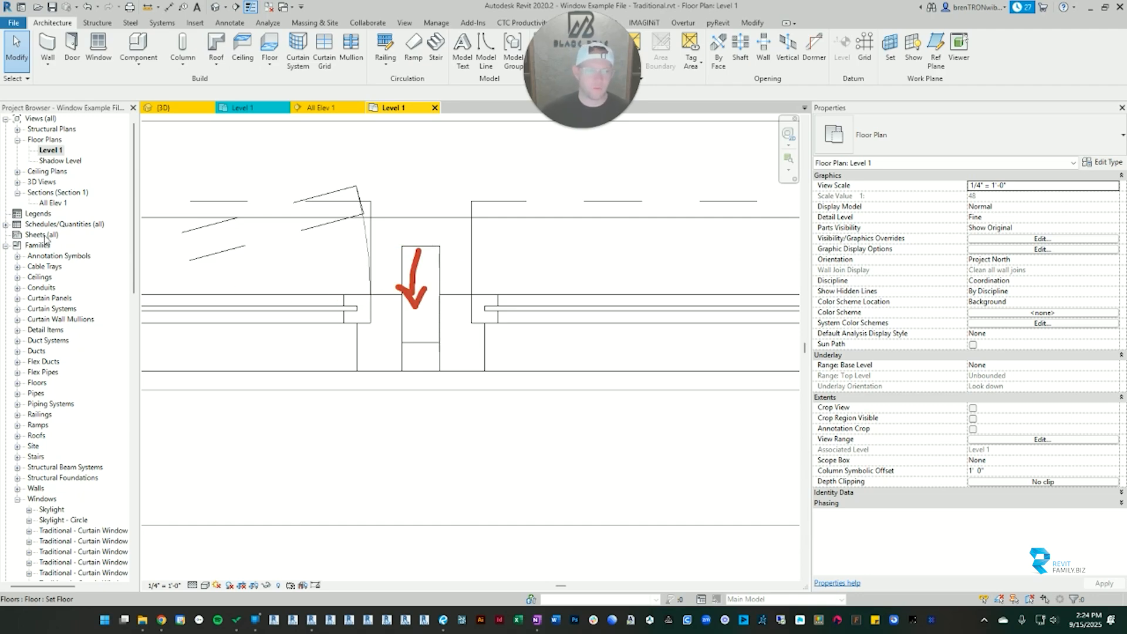
Step: Select the curtain wall to check its location line against the mullion and the window frames, and clear the selection
{"action": "scroll", "coordinate": [310, 337], "scroll_direction": "down", "scroll_amount": 2}
{"action": "scroll", "coordinate": [365, 339], "scroll_direction": "down", "scroll_amount": 2}
{"action": "middle_click_drag", "start_coordinate": [230, 332], "coordinate": [396, 324]}
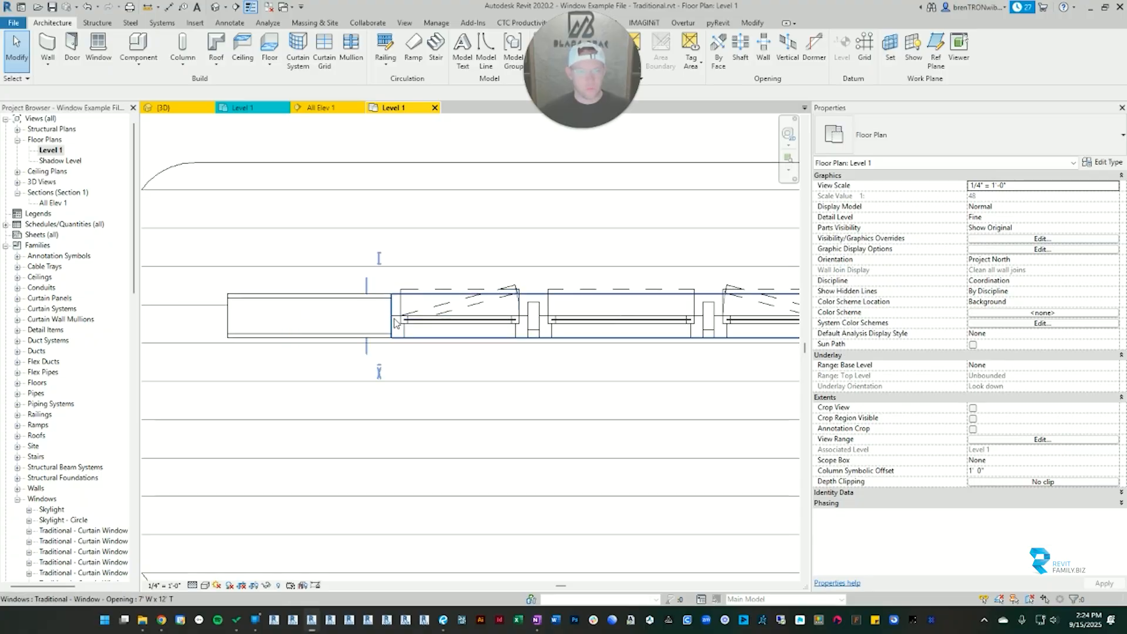
{"action": "left_click", "coordinate": [395, 322]}
{"action": "scroll", "coordinate": [384, 322], "scroll_direction": "up", "scroll_amount": 4}
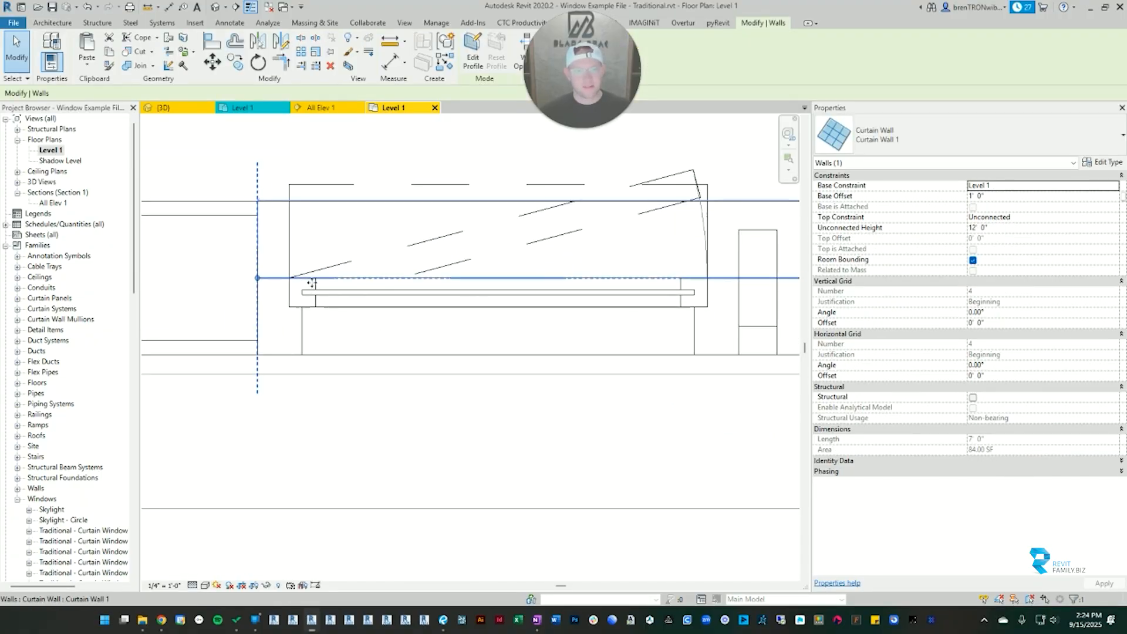
{"action": "scroll", "coordinate": [443, 307], "scroll_direction": "down", "scroll_amount": 5}
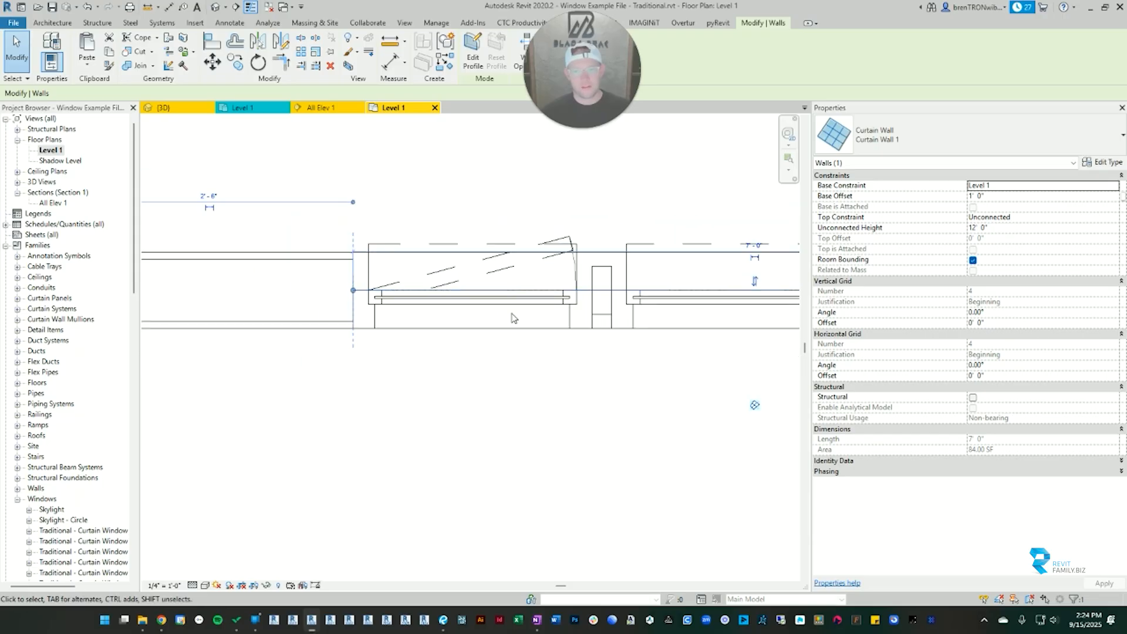
{"action": "middle_click_drag", "start_coordinate": [593, 319], "coordinate": [494, 334]}
{"action": "scroll", "coordinate": [495, 333], "scroll_direction": "up", "scroll_amount": 4}
{"action": "key", "text": "Escape"}
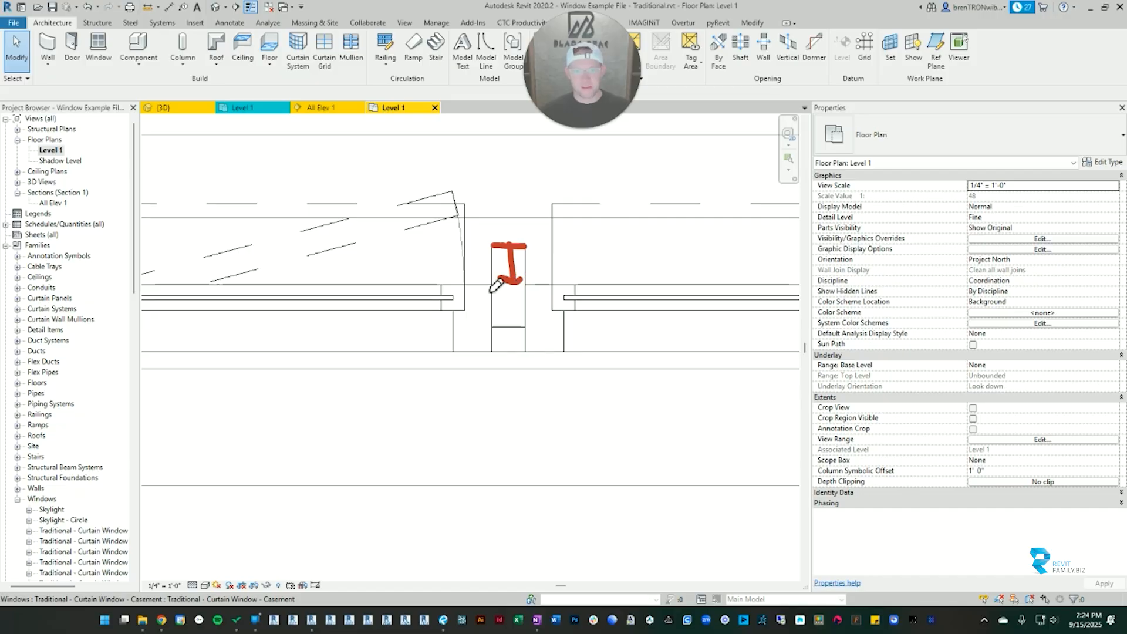
{"action": "key", "text": "Escape"}
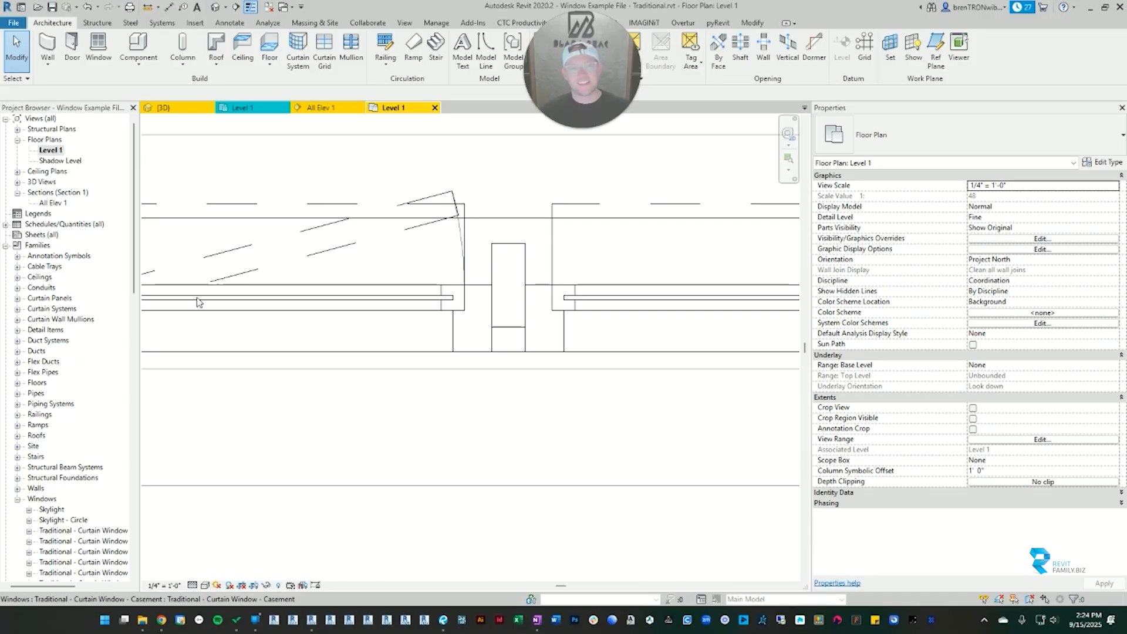
Step: Open the type properties of the vertical 1 1/2" x 4" mullion and apply an offset of 0' 2 1/2"
{"action": "scroll", "coordinate": [443, 332], "scroll_direction": "down", "scroll_amount": 3}
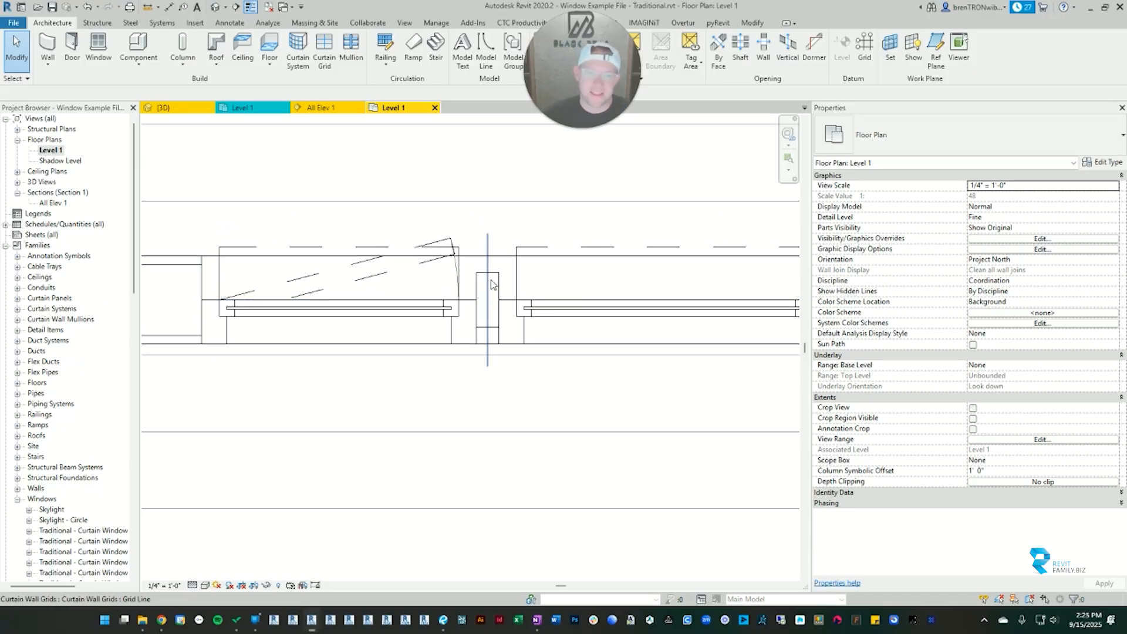
{"action": "left_click", "coordinate": [492, 279]}
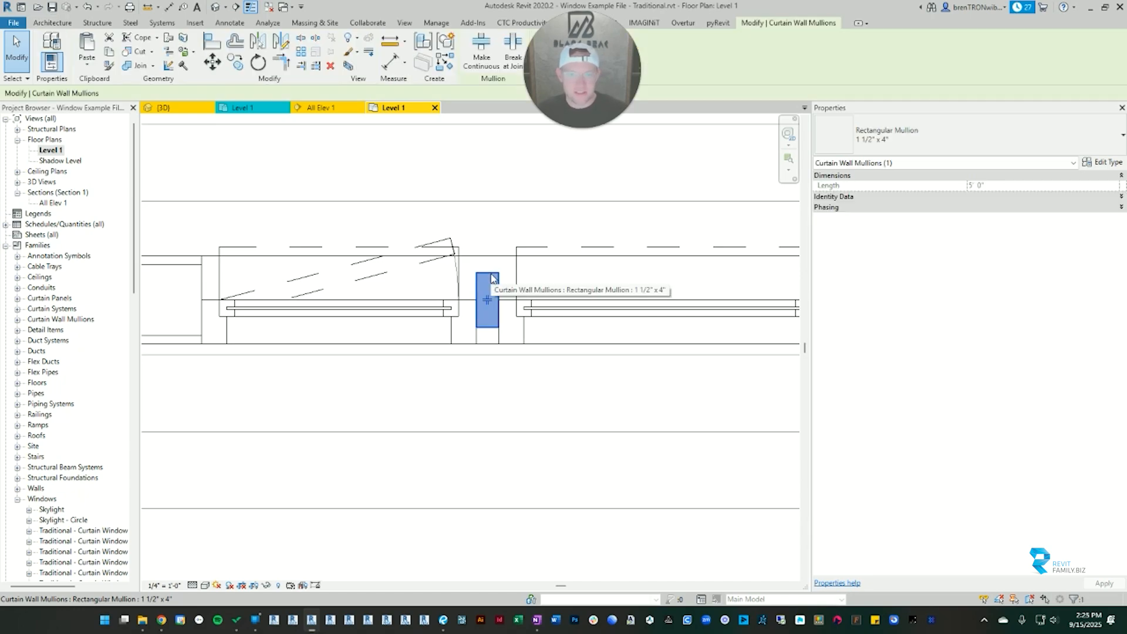
{"action": "left_click", "coordinate": [1105, 165]}
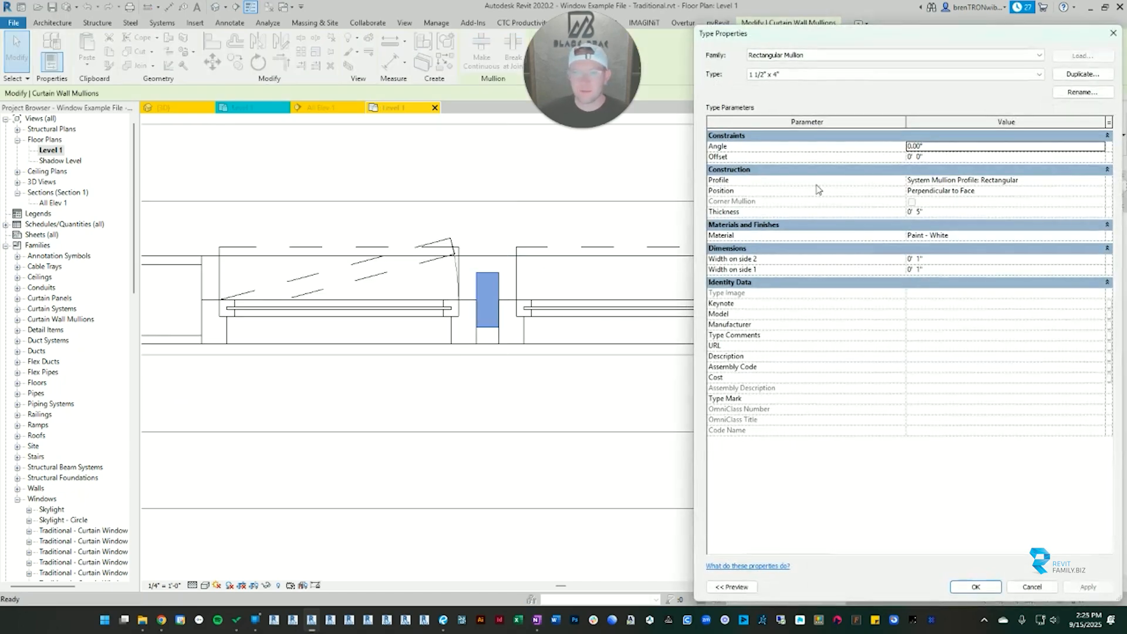
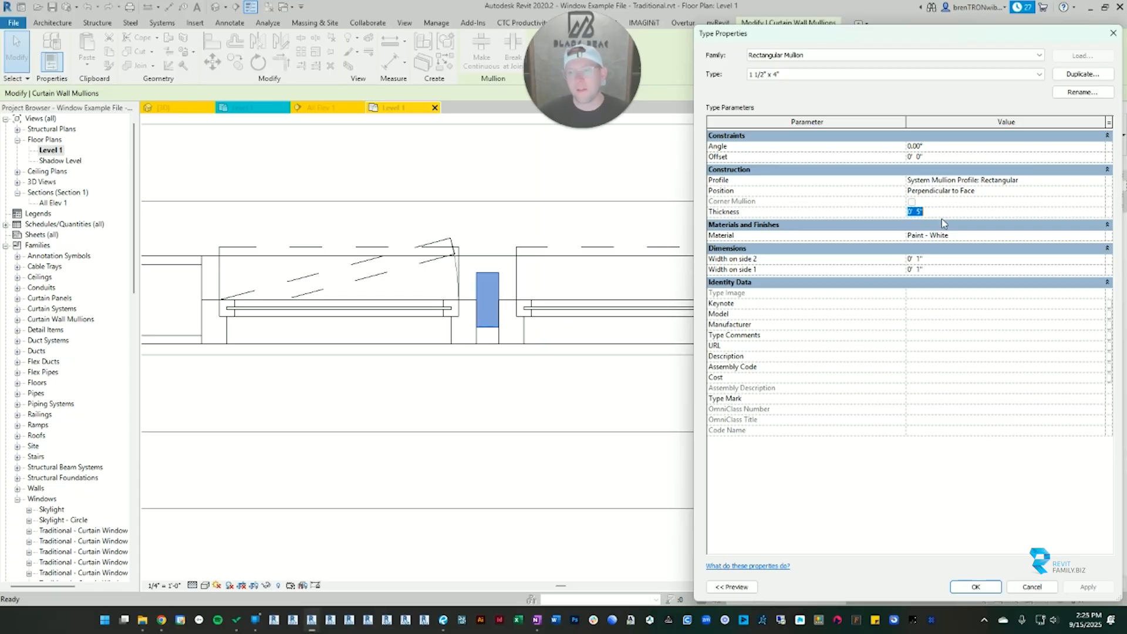
{"action": "left_click", "coordinate": [722, 158]}
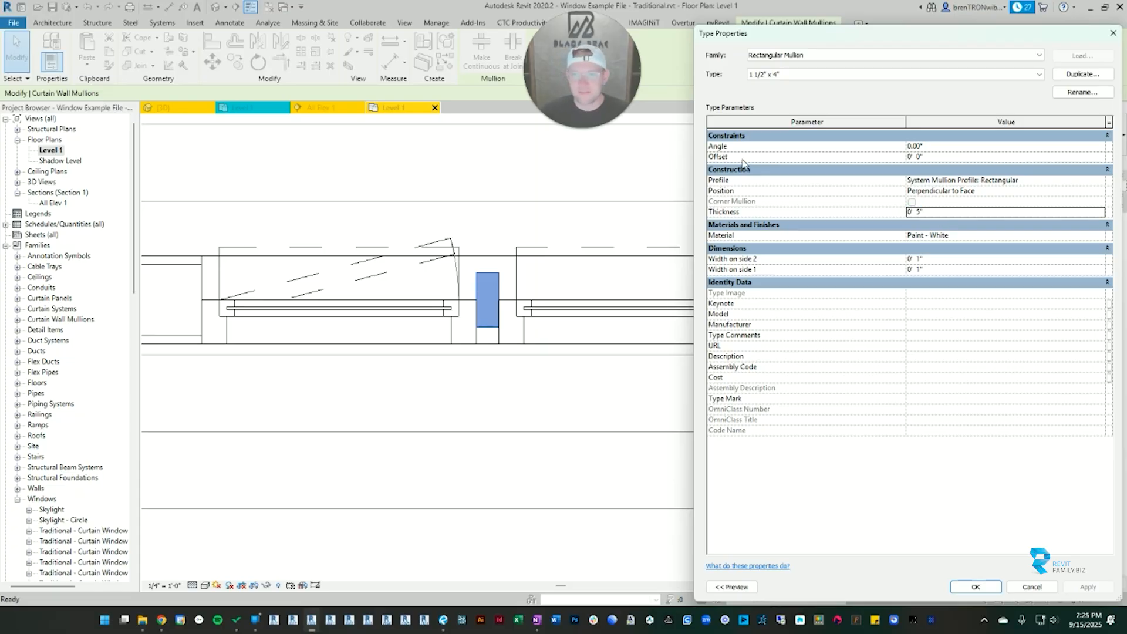
{"action": "left_click", "coordinate": [935, 210]}
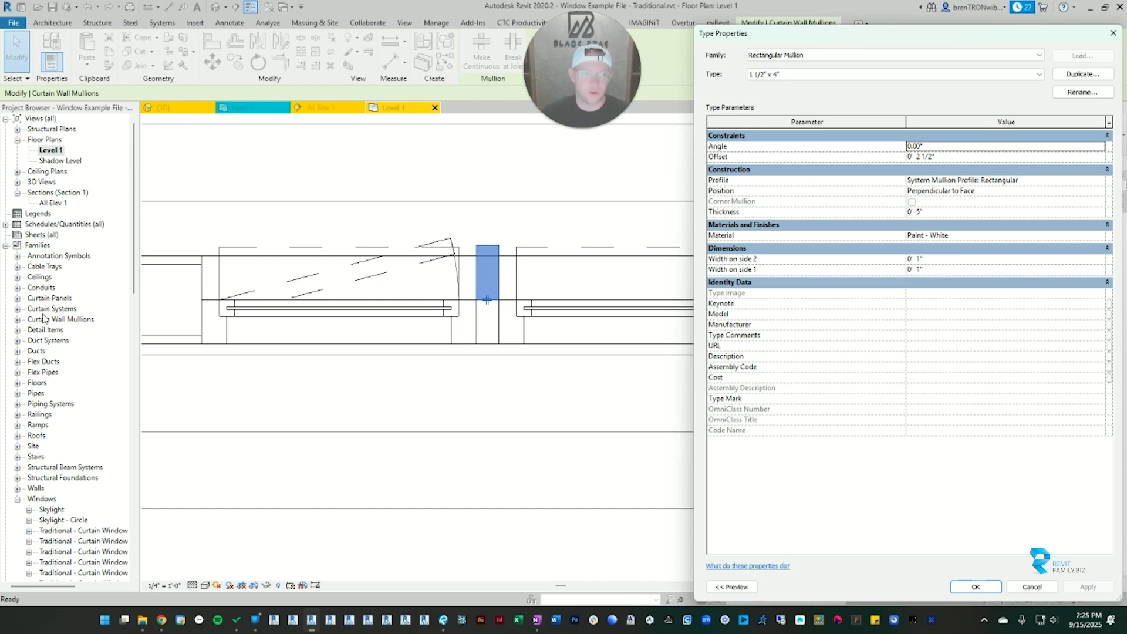
Step: Set the mullion type's offset to -0' 2 1/2" so its exterior face aligns with the window frames, and close the properties
{"action": "left_click", "coordinate": [339, 332]}
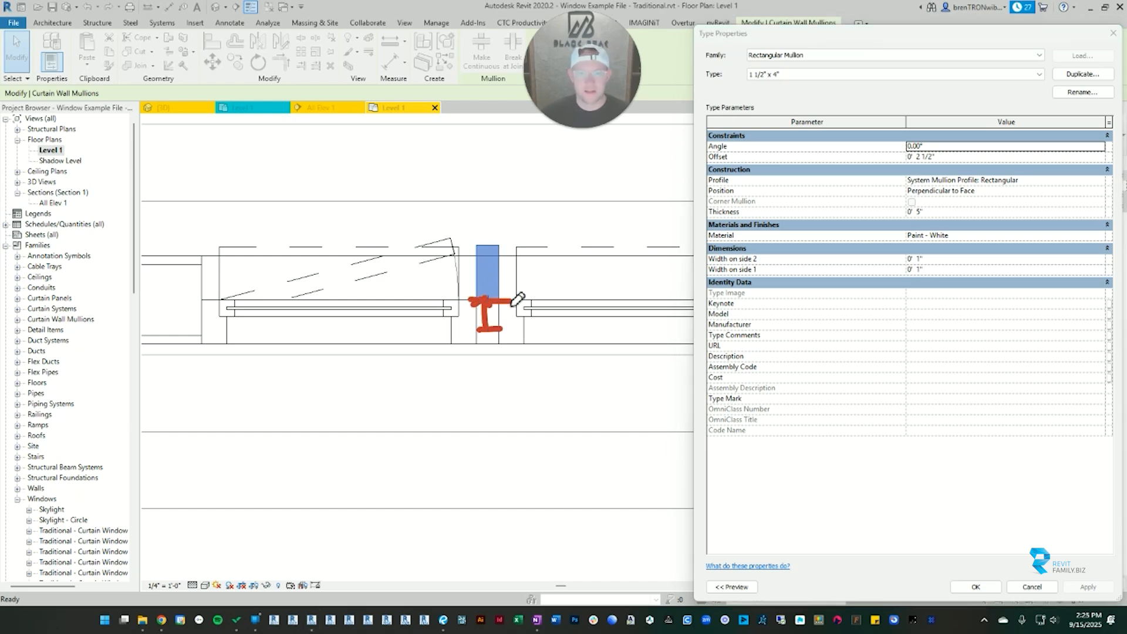
{"action": "left_click", "coordinate": [944, 158]}
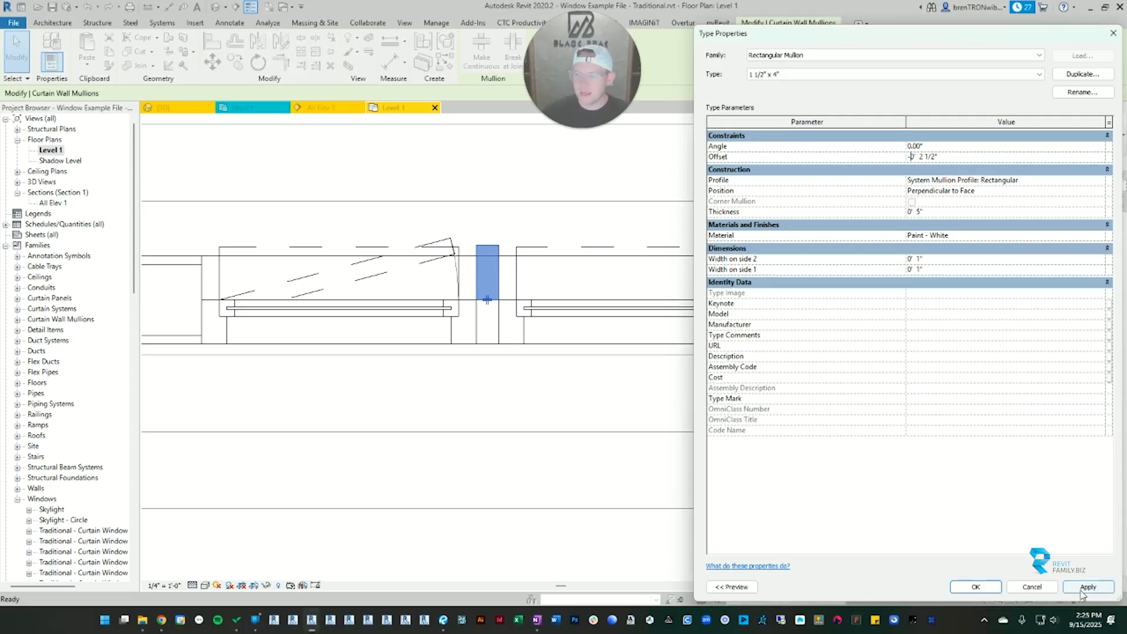
{"action": "left_click", "coordinate": [1082, 589]}
{"action": "left_click", "coordinate": [32, 323]}
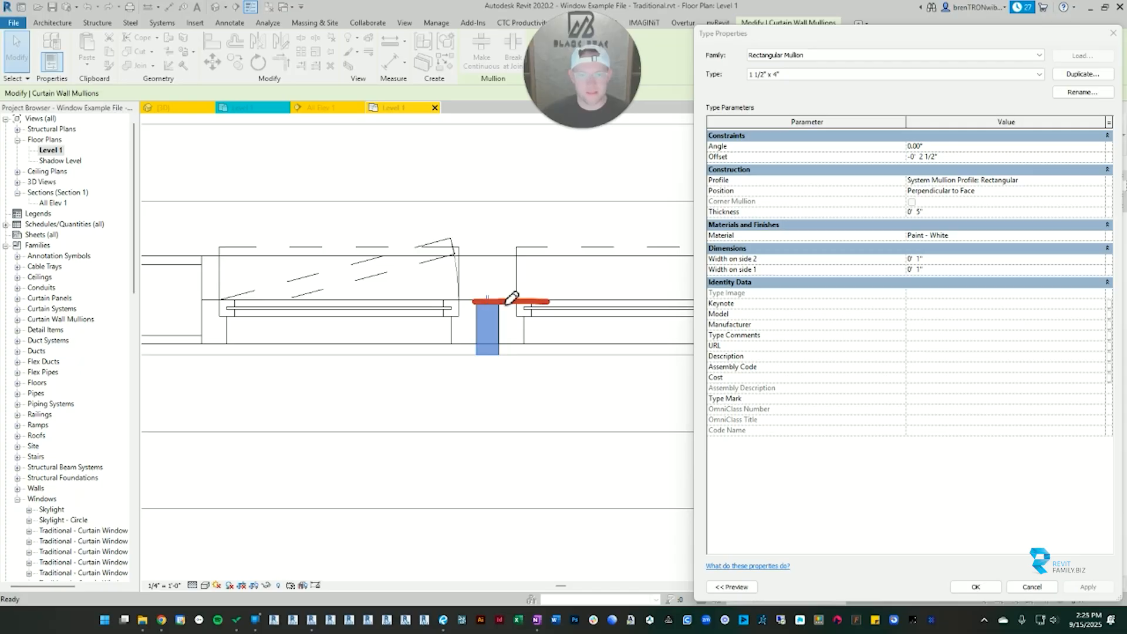
{"action": "left_click", "coordinate": [490, 416]}
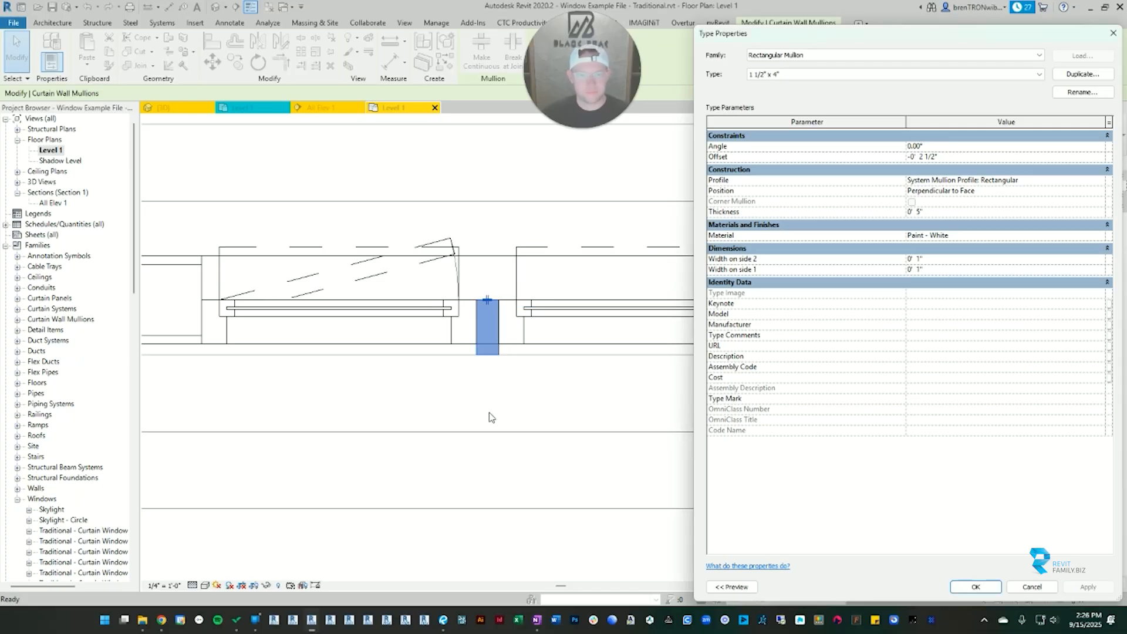
{"action": "left_click", "coordinate": [494, 405]}
{"action": "left_click", "coordinate": [1113, 34]}
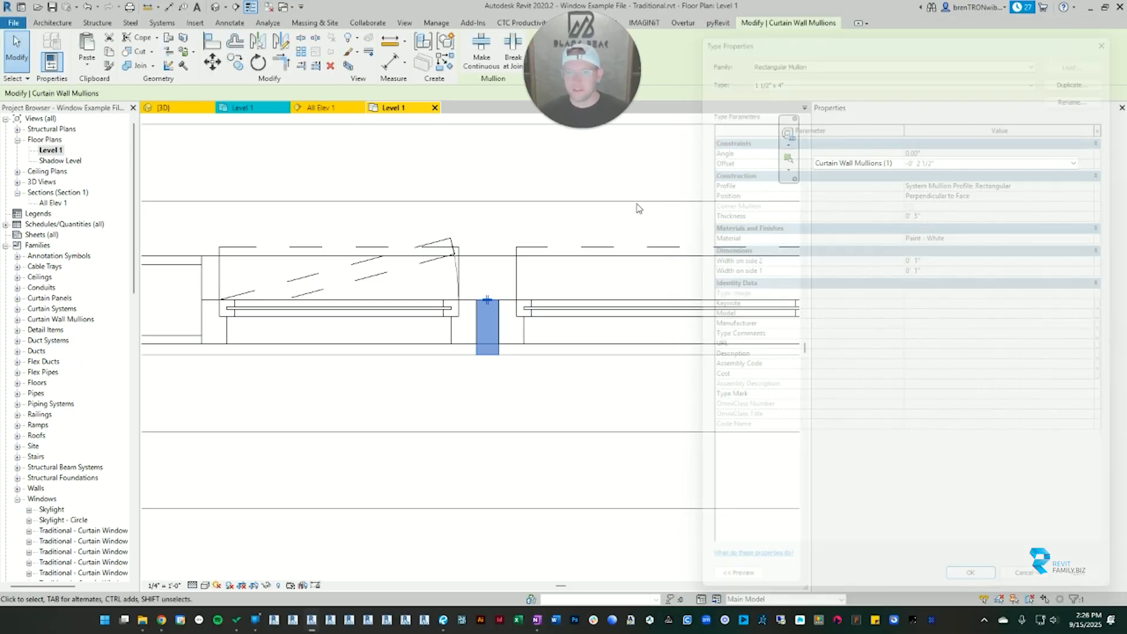
{"action": "left_click", "coordinate": [532, 242]}
Step: Switch to the 3D view and check the mullions' alignment with the tan window frames on the exterior side
{"action": "scroll", "coordinate": [441, 317], "scroll_direction": "down", "scroll_amount": 1}
{"action": "key", "text": "ctrl+Tab"}
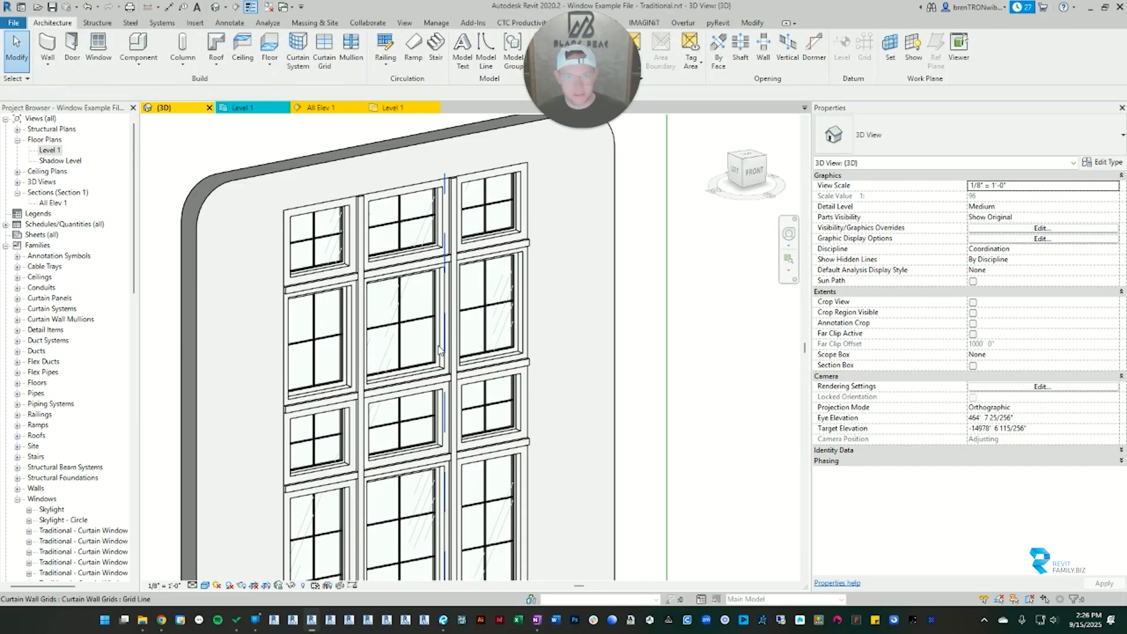
{"action": "middle_click_drag", "start_coordinate": [333, 316], "coordinate": [647, 307], "text": "shift"}
{"action": "scroll", "coordinate": [344, 256], "scroll_direction": "up", "scroll_amount": 5}
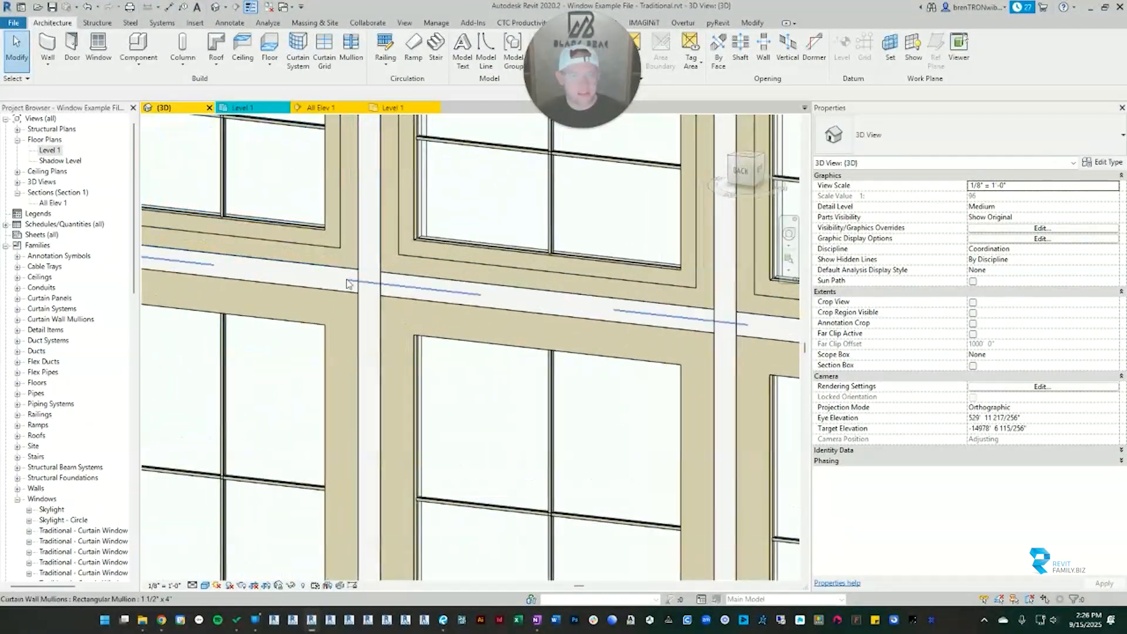
{"action": "scroll", "coordinate": [375, 284], "scroll_direction": "down", "scroll_amount": 3}
{"action": "middle_click_drag", "start_coordinate": [628, 263], "coordinate": [548, 259], "text": "shift"}
{"action": "scroll", "coordinate": [380, 253], "scroll_direction": "up", "scroll_amount": 1}
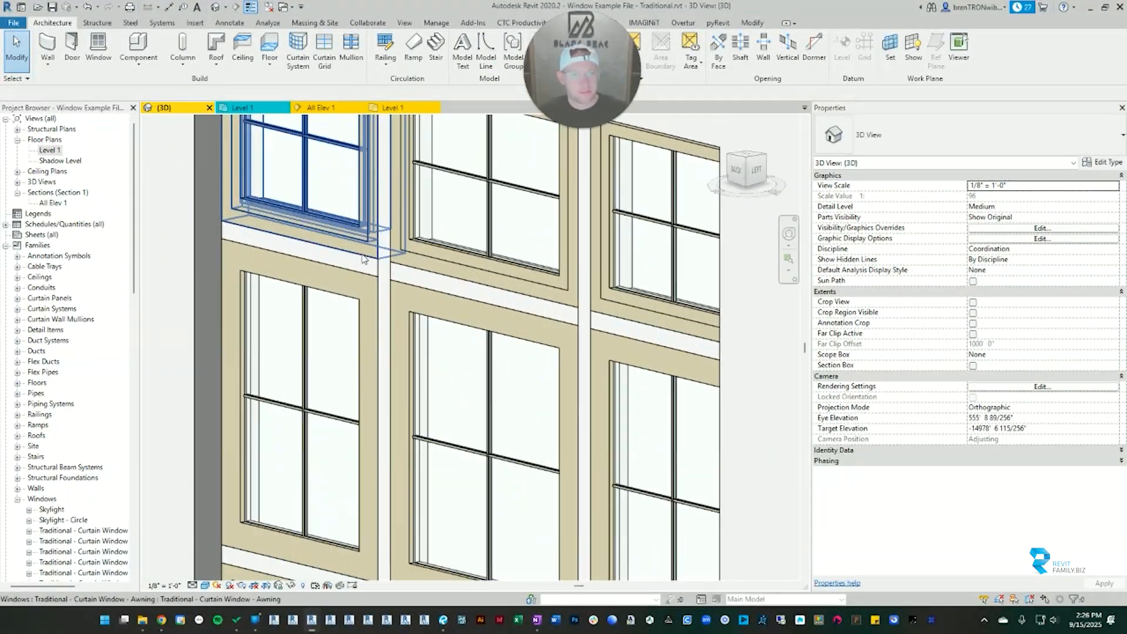
Step: Inspect the mullions from the interior side, checking how far they project past the white window frames
{"action": "scroll", "coordinate": [344, 287], "scroll_direction": "down", "scroll_amount": 2}
{"action": "middle_click_drag", "start_coordinate": [649, 281], "coordinate": [322, 317], "text": "shift"}
{"action": "scroll", "coordinate": [378, 267], "scroll_direction": "up", "scroll_amount": 4}
{"action": "scroll", "coordinate": [444, 298], "scroll_direction": "down", "scroll_amount": 3}
{"action": "scroll", "coordinate": [444, 299], "scroll_direction": "down", "scroll_amount": 2}
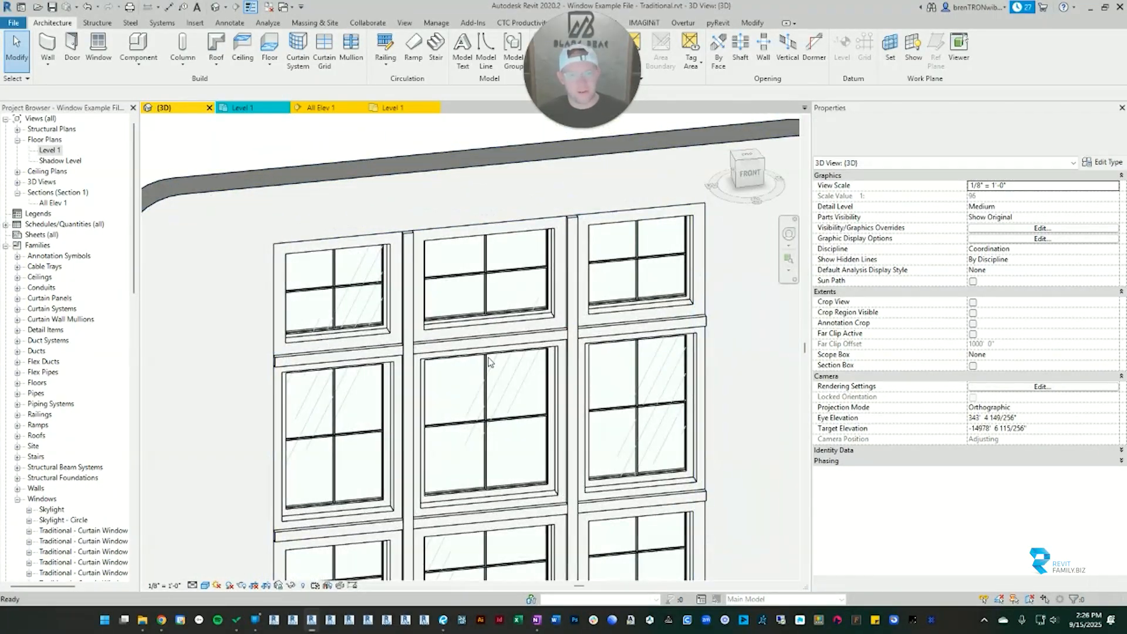
{"action": "scroll", "coordinate": [509, 329], "scroll_direction": "up", "scroll_amount": 3}
{"action": "middle_click_drag", "start_coordinate": [511, 327], "coordinate": [604, 317], "text": "shift"}
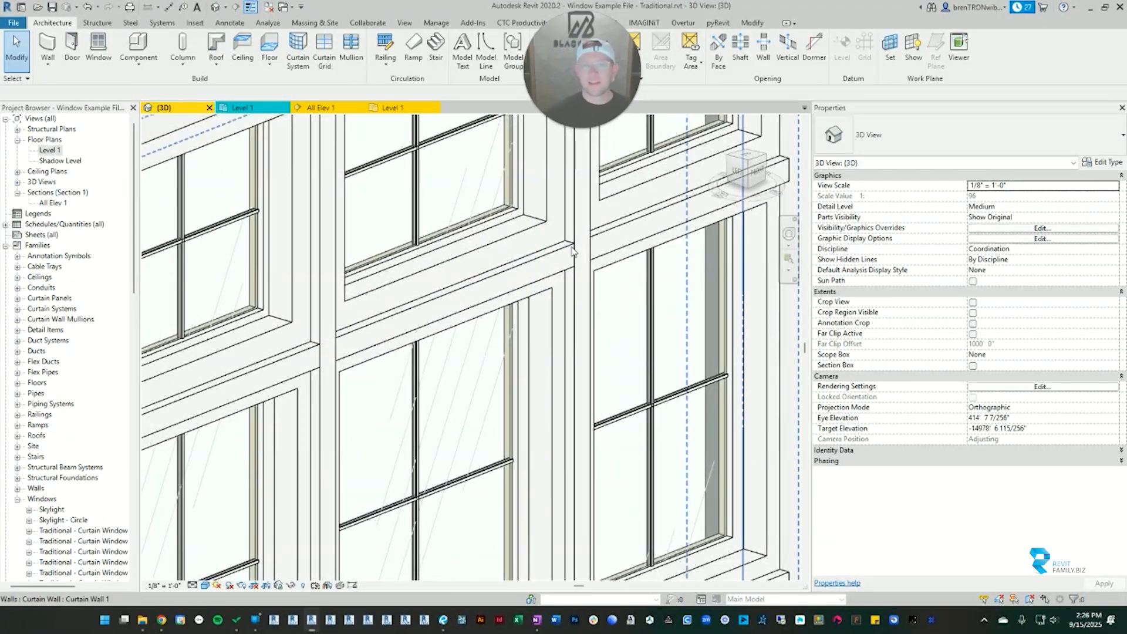
{"action": "scroll", "coordinate": [552, 312], "scroll_direction": "down", "scroll_amount": 4}
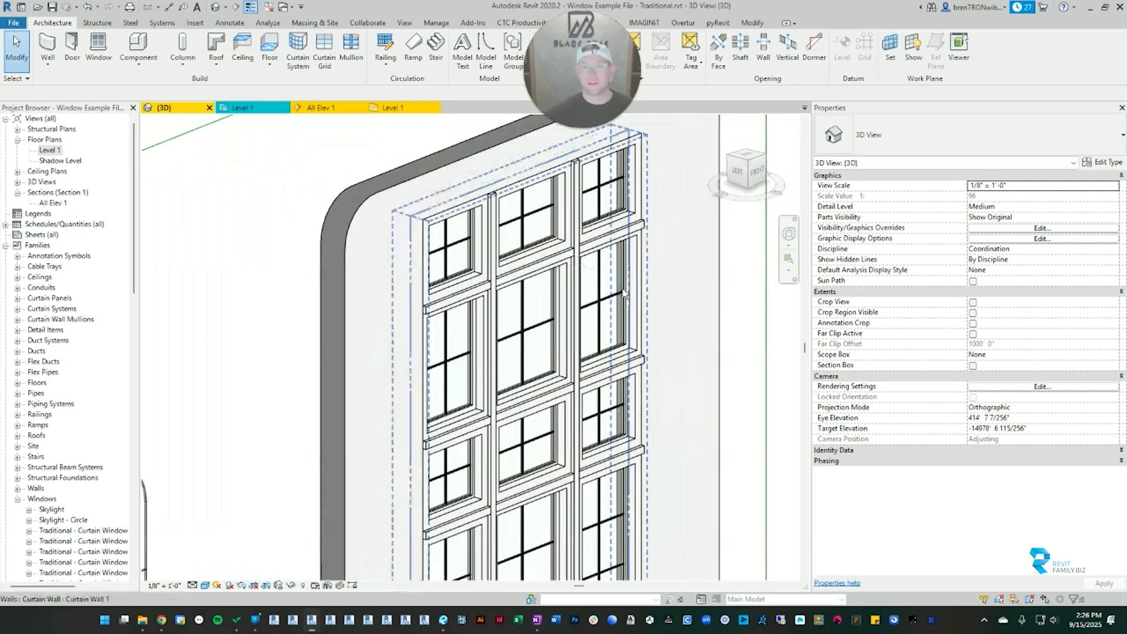
{"action": "middle_click_drag", "start_coordinate": [546, 329], "coordinate": [537, 353], "text": "shift"}
{"action": "scroll", "coordinate": [529, 340], "scroll_direction": "up", "scroll_amount": 3}
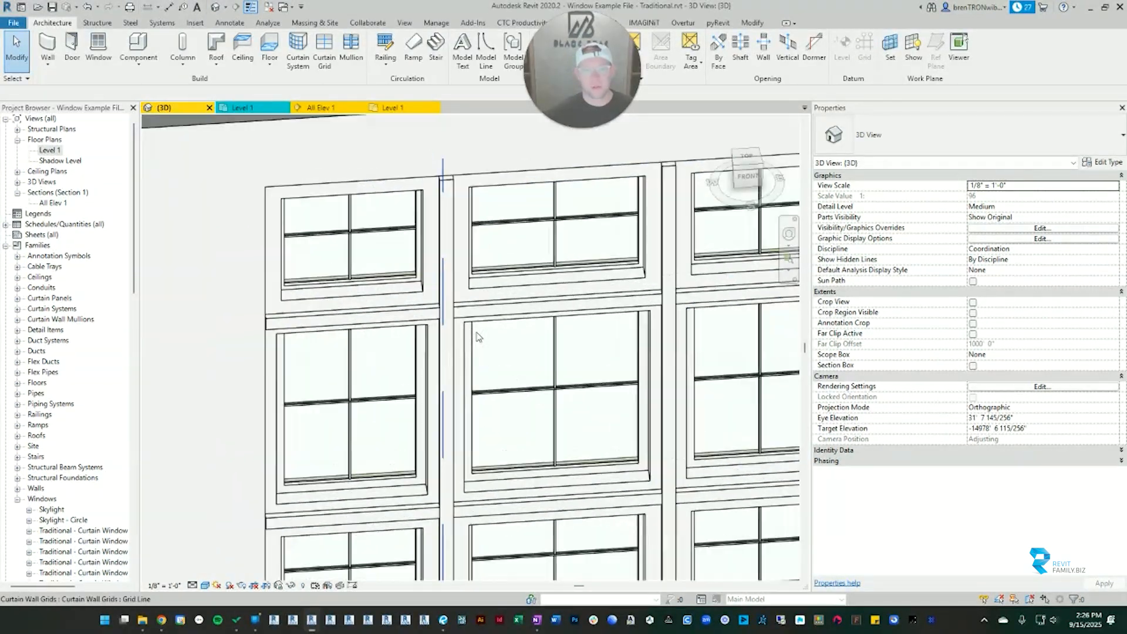
{"action": "scroll", "coordinate": [495, 325], "scroll_direction": "down", "scroll_amount": 3}
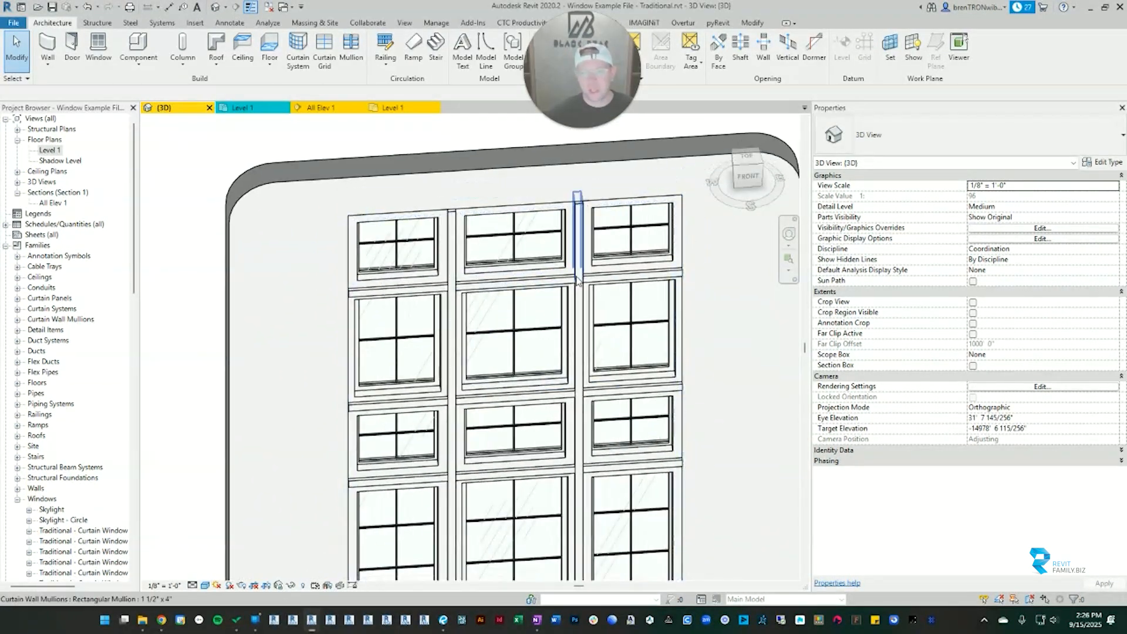
Step: Orbit around the curtain wall window and examine its mullions and panel frames from the front and back sides
{"action": "left_click", "coordinate": [580, 276]}
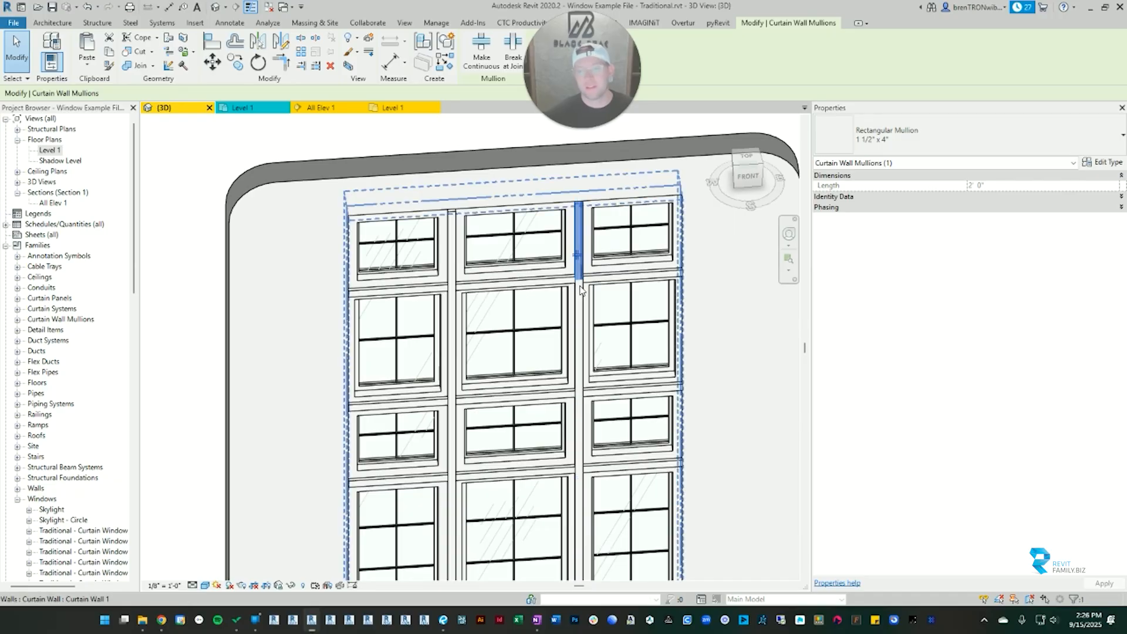
{"action": "key", "text": "Escape"}
{"action": "scroll", "coordinate": [564, 341], "scroll_direction": "down", "scroll_amount": 2}
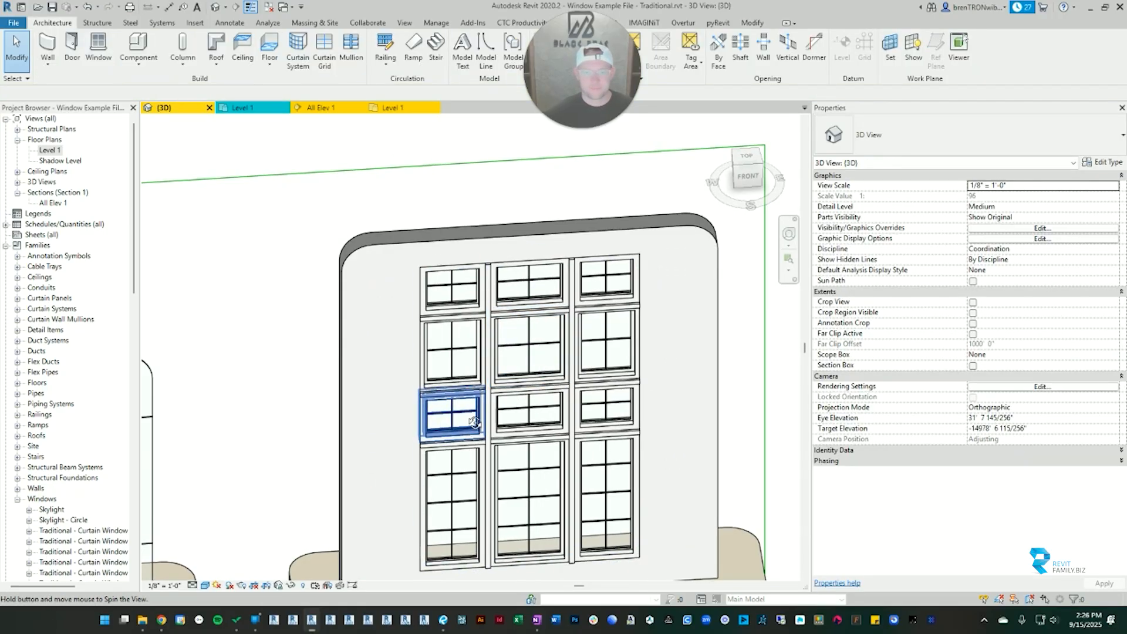
{"action": "middle_click_drag", "start_coordinate": [449, 410], "coordinate": [483, 424], "text": "shift"}
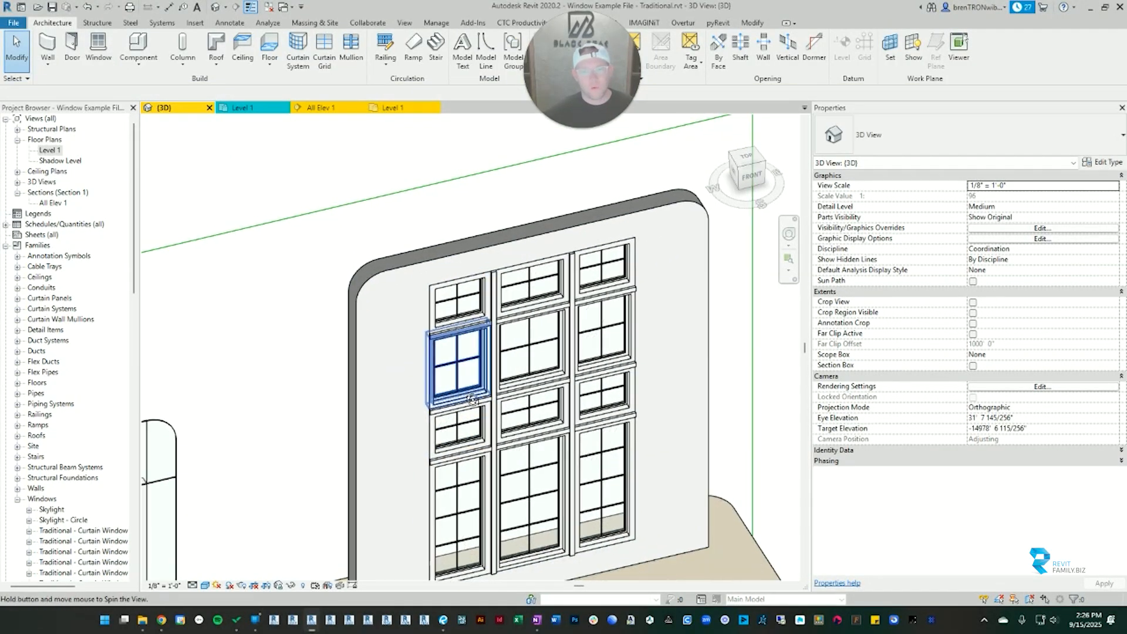
{"action": "middle_click_drag", "start_coordinate": [523, 276], "coordinate": [570, 322], "text": "shift"}
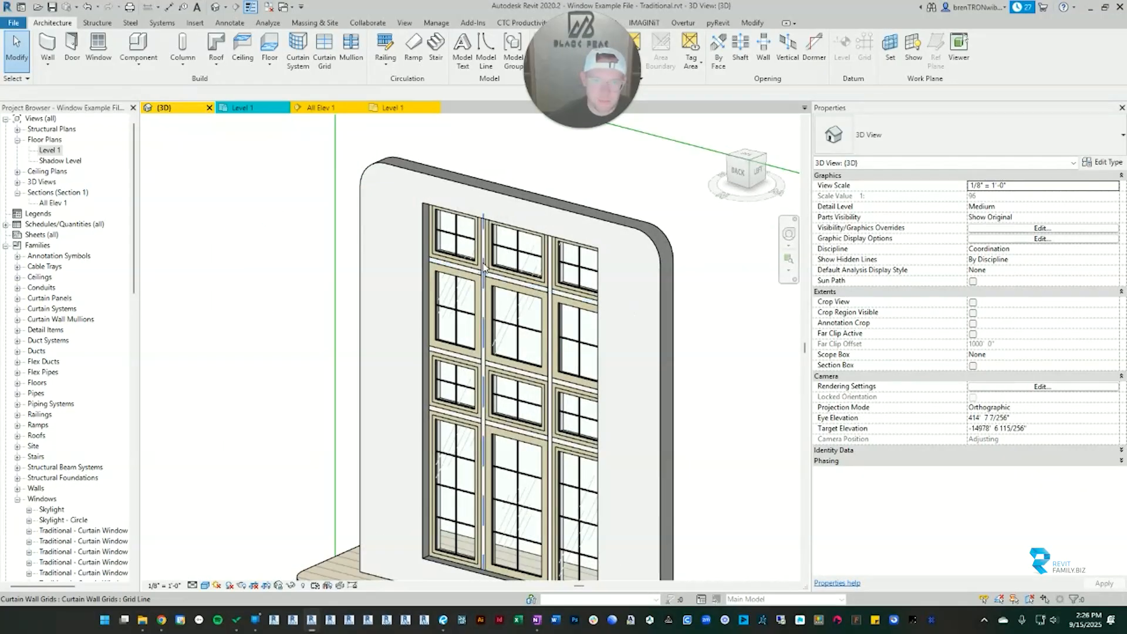
{"action": "scroll", "coordinate": [481, 290], "scroll_direction": "up", "scroll_amount": 2}
{"action": "scroll", "coordinate": [499, 308], "scroll_direction": "down", "scroll_amount": 2}
{"action": "middle_click_drag", "start_coordinate": [596, 379], "coordinate": [506, 376], "text": "shift"}
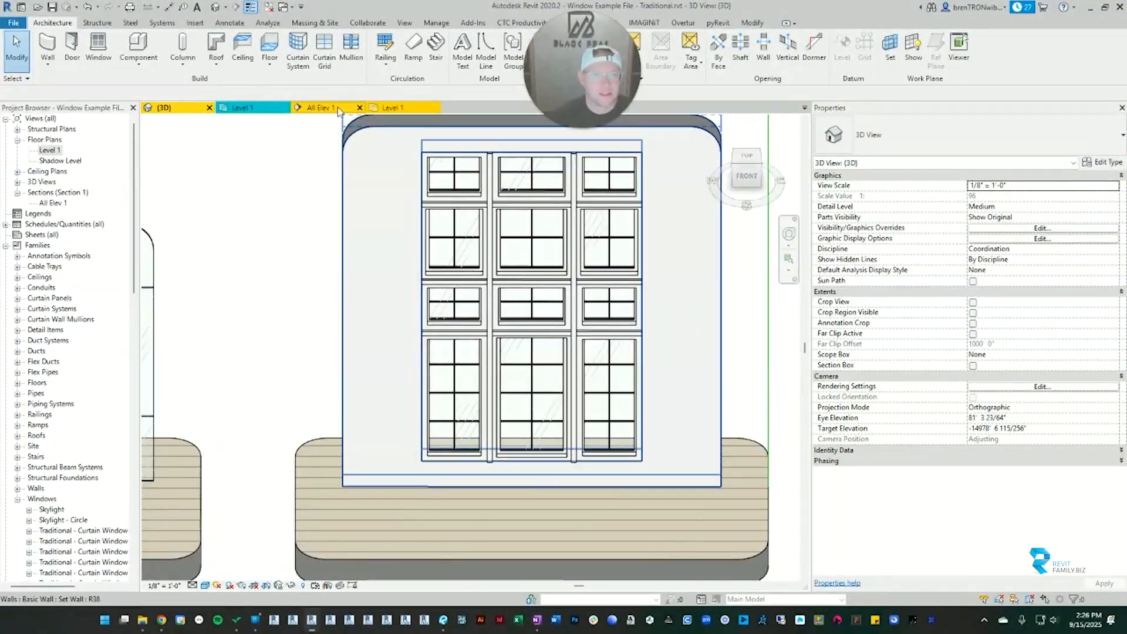
Step: In the Level 1 plan, move the curtain wall from its end point straight up to the host wall's upper face
{"action": "left_click", "coordinate": [374, 107]}
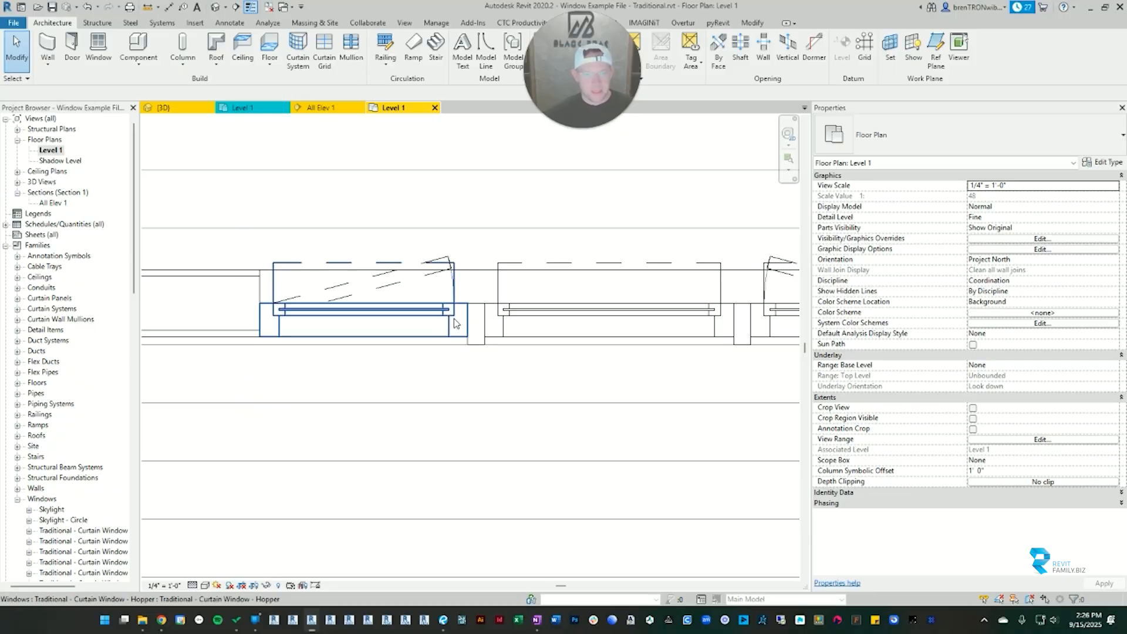
{"action": "left_click", "coordinate": [270, 308]}
{"action": "scroll", "coordinate": [270, 308], "scroll_direction": "up", "scroll_amount": 3}
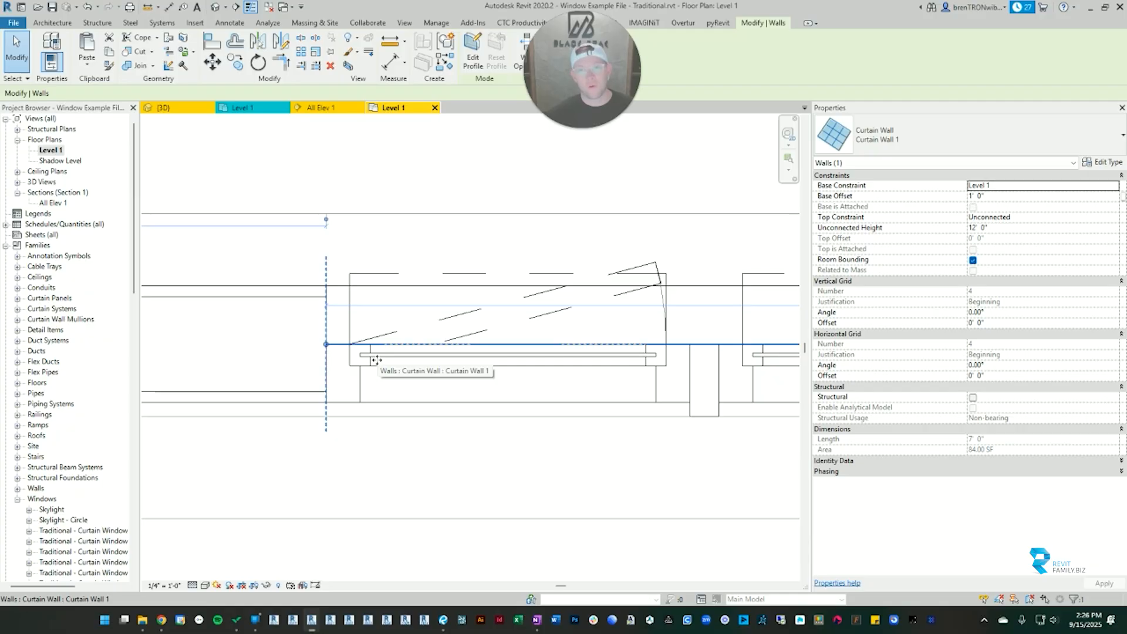
{"action": "scroll", "coordinate": [323, 315], "scroll_direction": "down", "scroll_amount": 5}
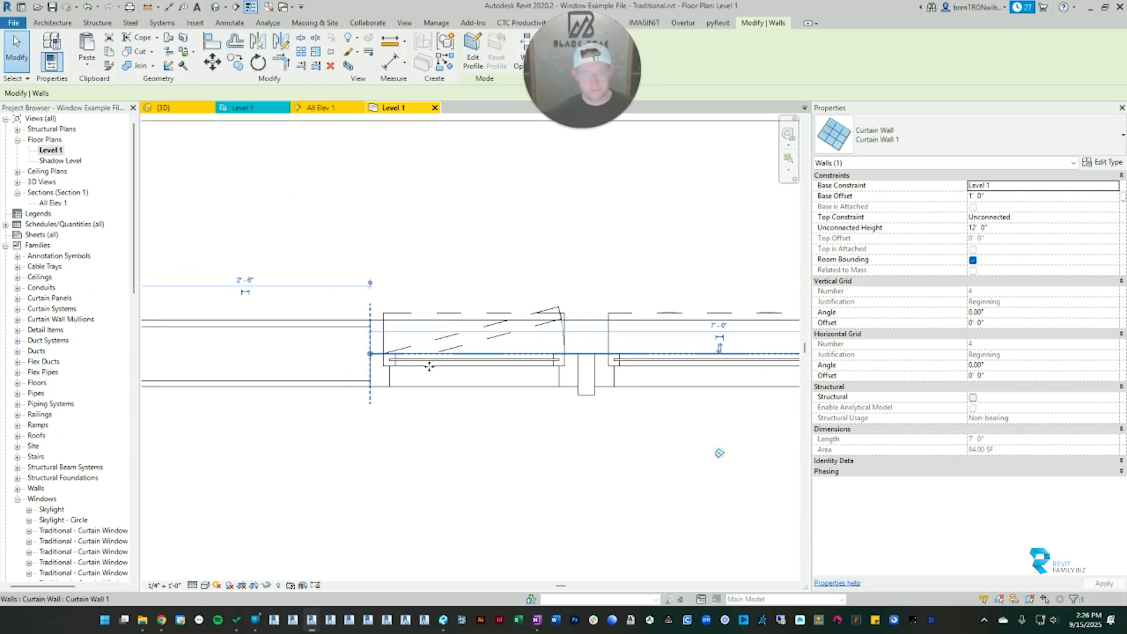
{"action": "scroll", "coordinate": [221, 356], "scroll_direction": "up", "scroll_amount": 9}
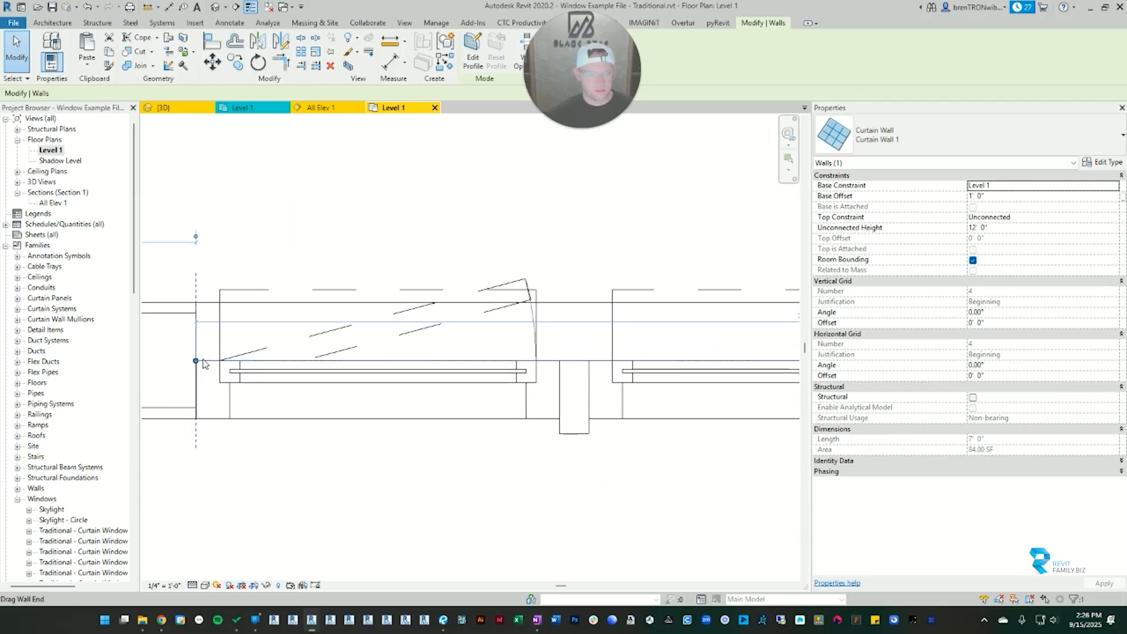
{"action": "key", "text": "m"}
{"action": "key", "text": "v"}
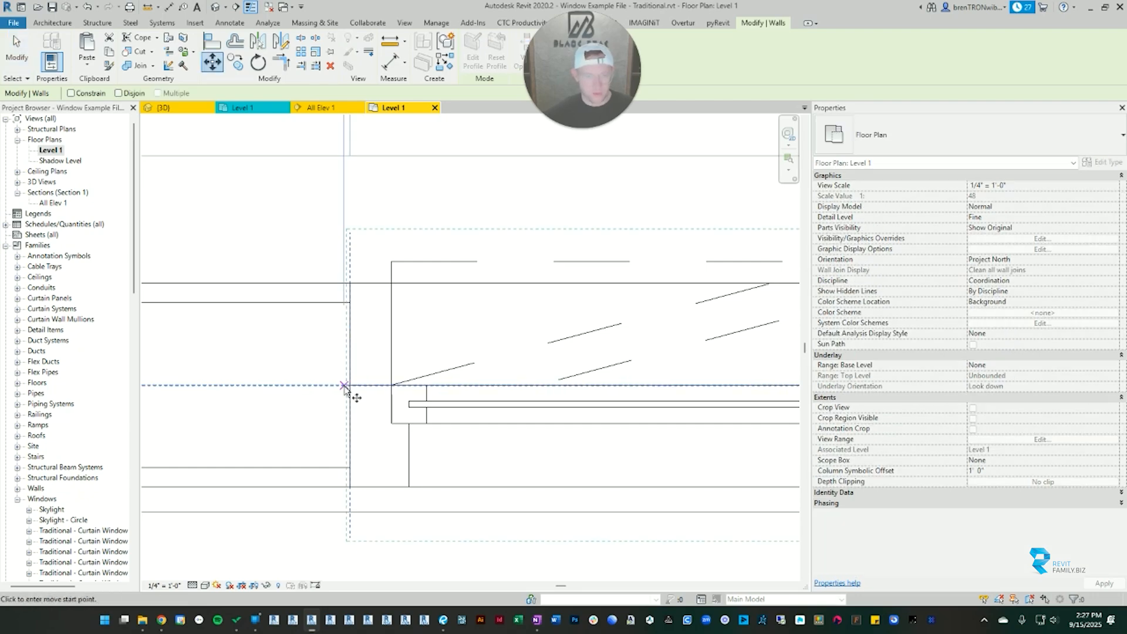
{"action": "left_click", "coordinate": [351, 386]}
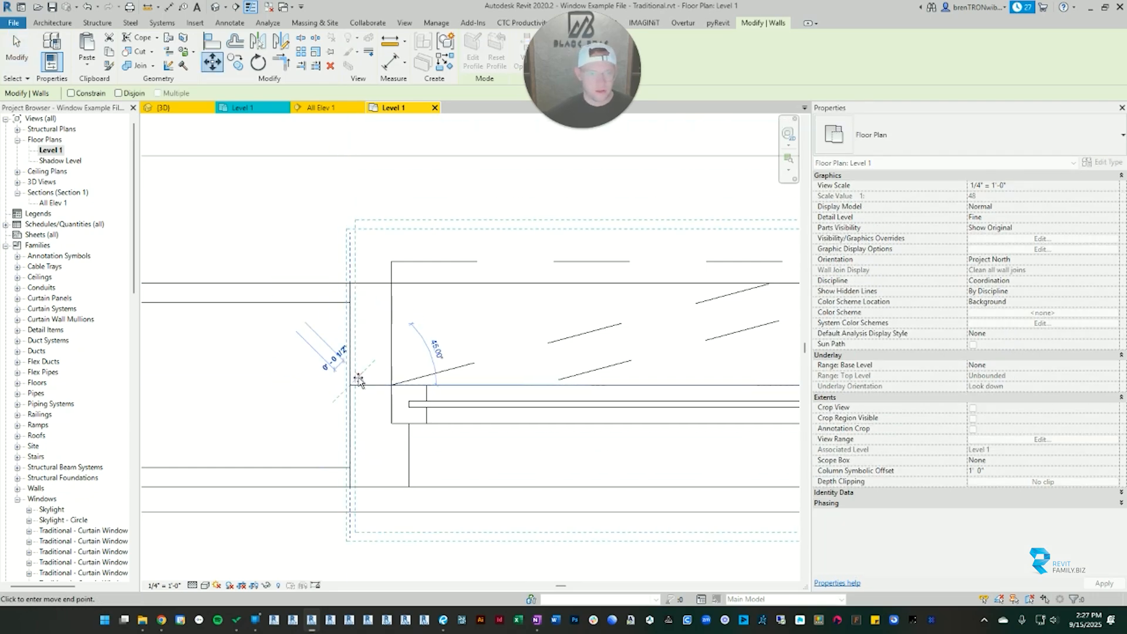
{"action": "left_click", "coordinate": [351, 283]}
{"action": "scroll", "coordinate": [345, 436], "scroll_direction": "down", "scroll_amount": 2}
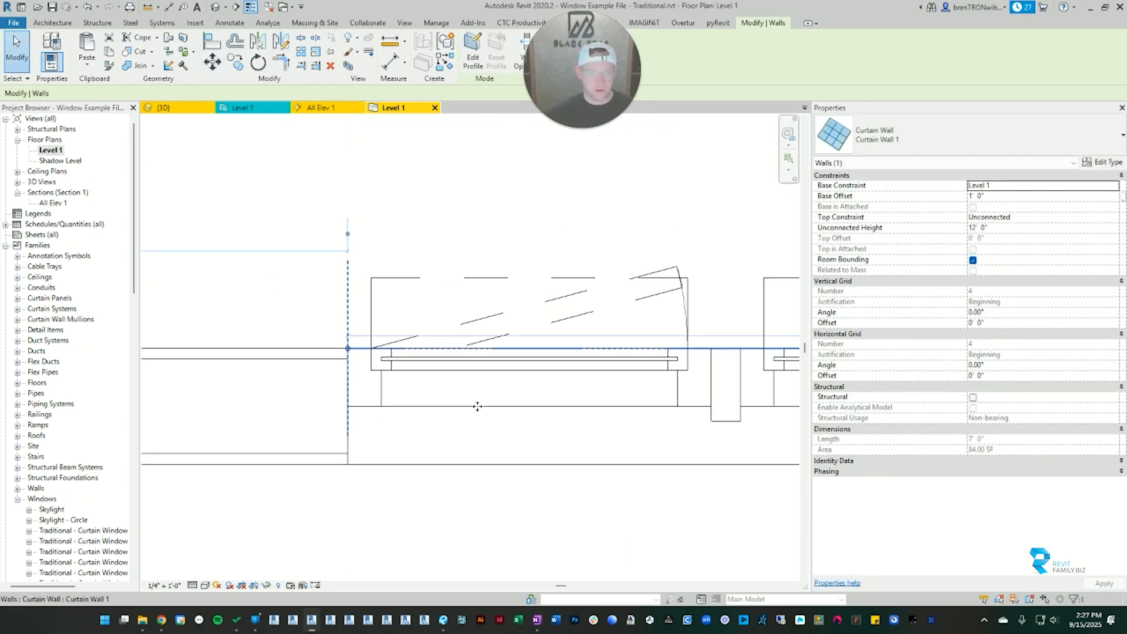
{"action": "key", "text": "Escape"}
{"action": "scroll", "coordinate": [447, 447], "scroll_direction": "down", "scroll_amount": 3}
{"action": "middle_click_drag", "start_coordinate": [549, 433], "coordinate": [503, 425]}
Step: Check in the 3D view how the repositioned window sits in the wall opening from both sides
{"action": "key", "text": "ctrl+Tab"}
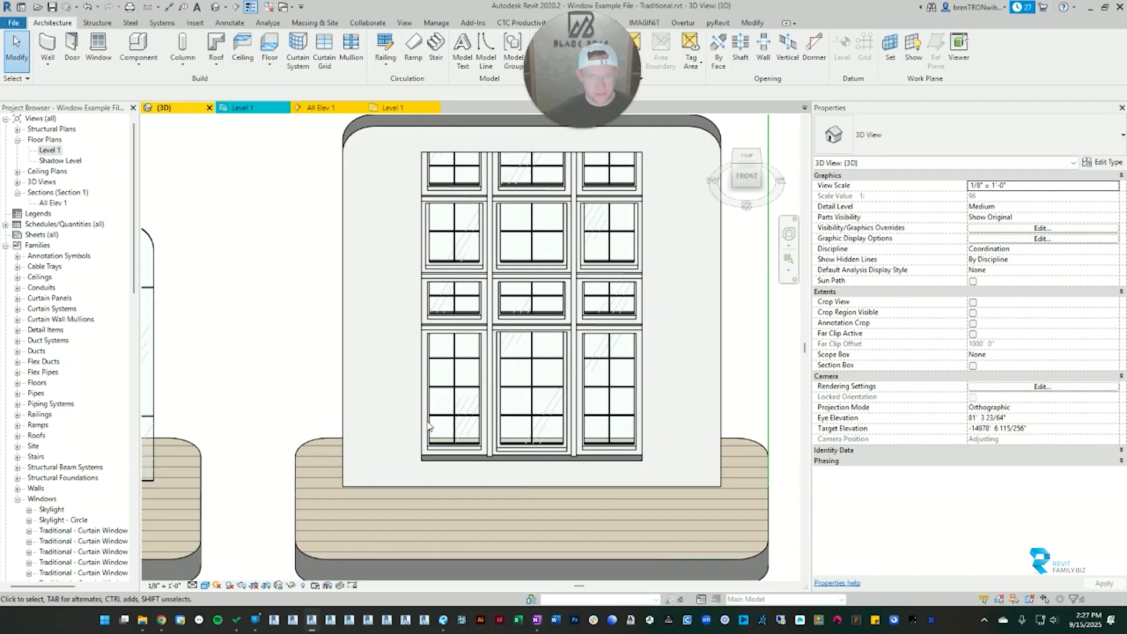
{"action": "middle_click_drag", "start_coordinate": [428, 427], "coordinate": [598, 474], "text": "shift"}
{"action": "scroll", "coordinate": [645, 449], "scroll_direction": "up", "scroll_amount": 3}
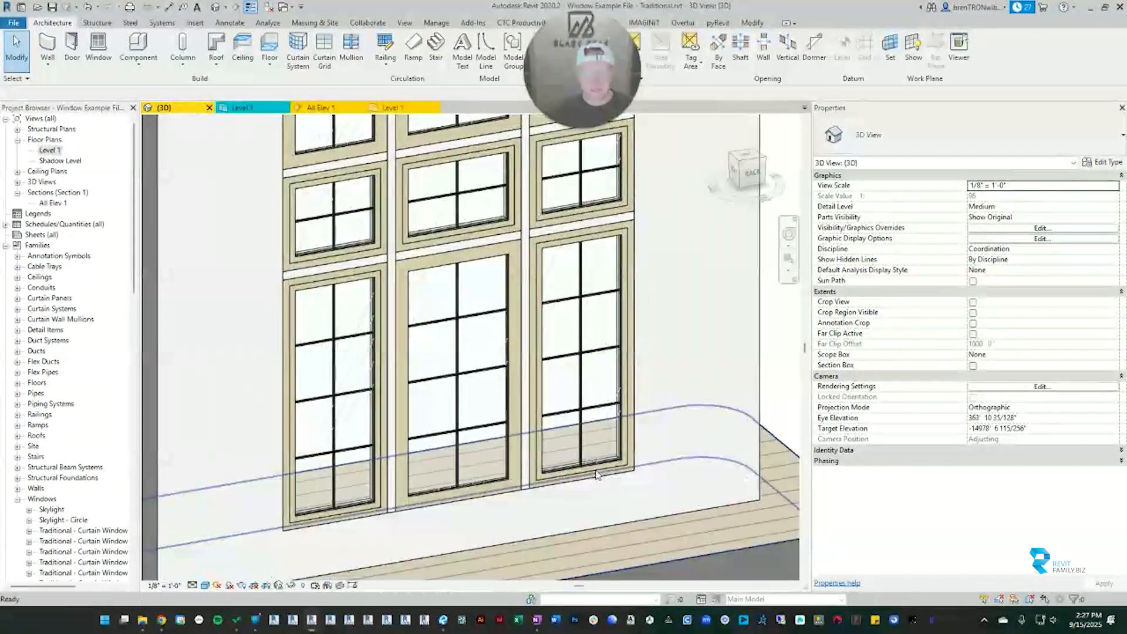
{"action": "scroll", "coordinate": [656, 462], "scroll_direction": "down", "scroll_amount": 2}
{"action": "middle_click_drag", "start_coordinate": [469, 465], "coordinate": [744, 498], "text": "shift"}
{"action": "scroll", "coordinate": [463, 433], "scroll_direction": "up", "scroll_amount": 3}
{"action": "scroll", "coordinate": [510, 441], "scroll_direction": "down", "scroll_amount": 2}
{"action": "middle_click_drag", "start_coordinate": [511, 441], "coordinate": [593, 400], "text": "shift"}
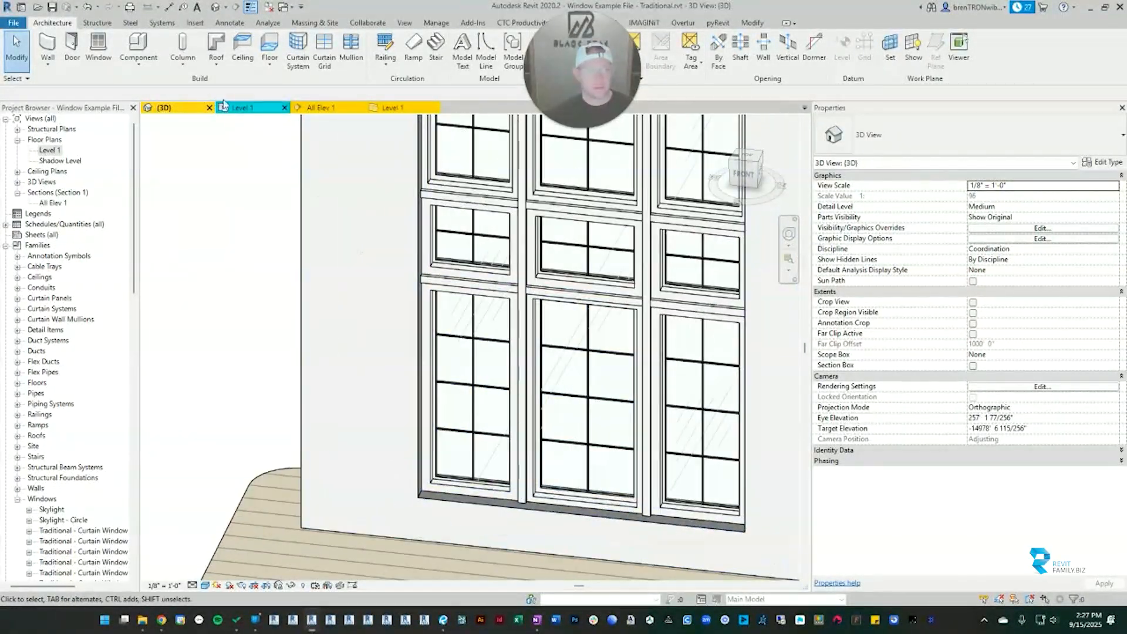
Step: In the Level 1 plan, move the curtain wall 1/4" perpendicular to the host wall's upper face, into the wall
{"action": "left_click", "coordinate": [319, 108]}
{"action": "left_click", "coordinate": [388, 108]}
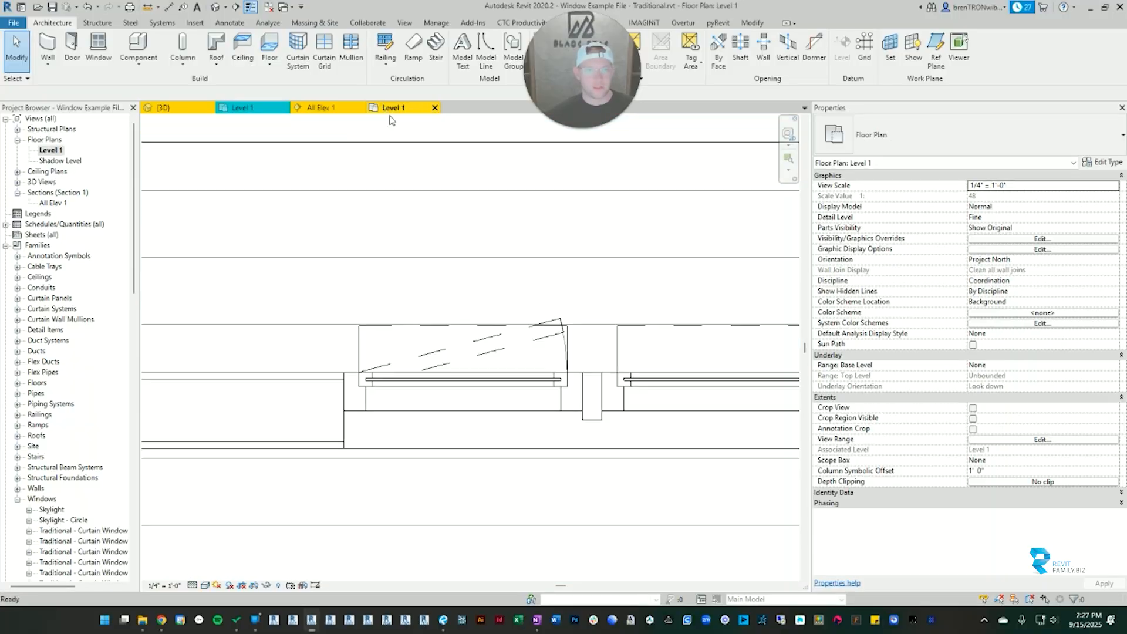
{"action": "left_click", "coordinate": [390, 381]}
{"action": "scroll", "coordinate": [353, 380], "scroll_direction": "up", "scroll_amount": 2}
{"action": "key", "text": "m"}
{"action": "key", "text": "v"}
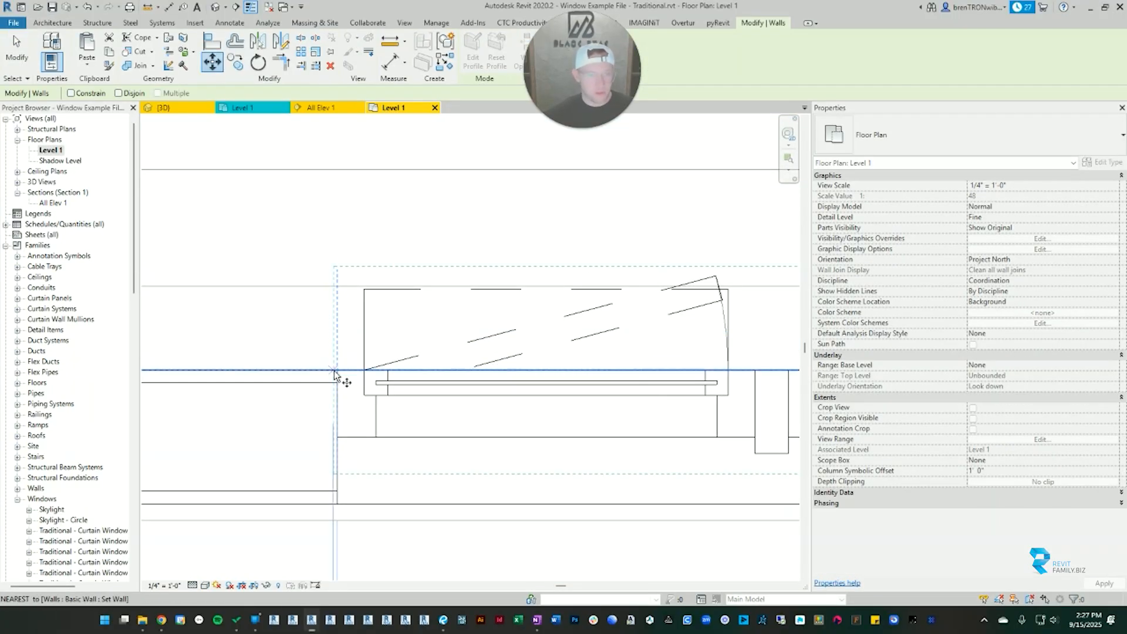
{"action": "type", "text": "1"}
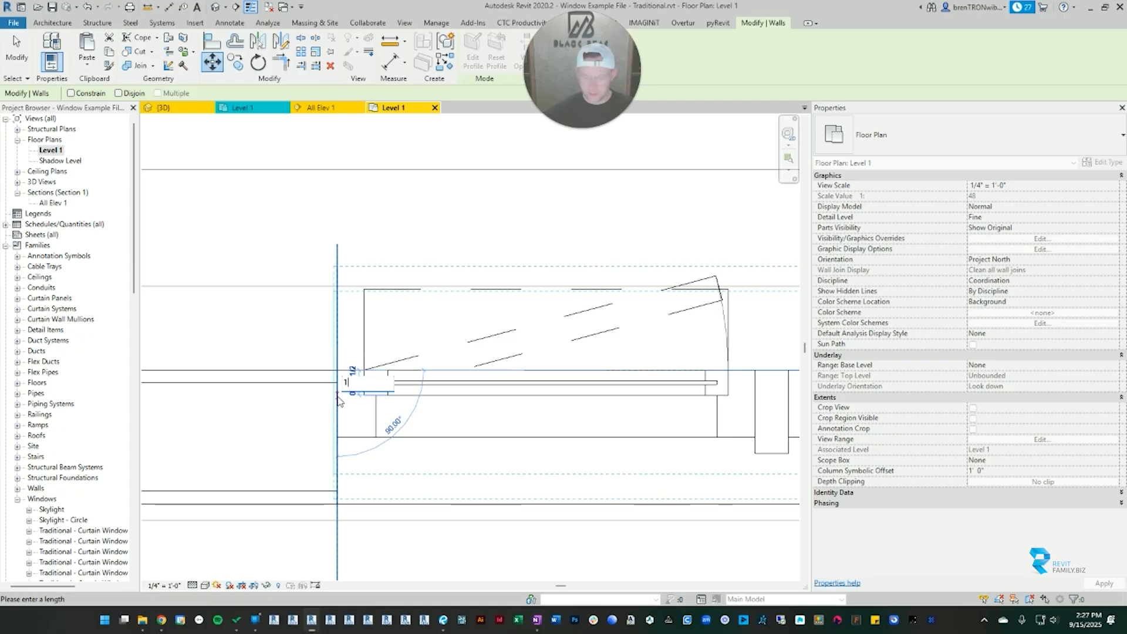
{"action": "type", "text": "/4\""}
{"action": "key", "text": "Return"}
{"action": "left_click", "coordinate": [409, 447]}
{"action": "scroll", "coordinate": [529, 414], "scroll_direction": "down", "scroll_amount": 2}
{"action": "middle_click_drag", "start_coordinate": [558, 406], "coordinate": [385, 406]}
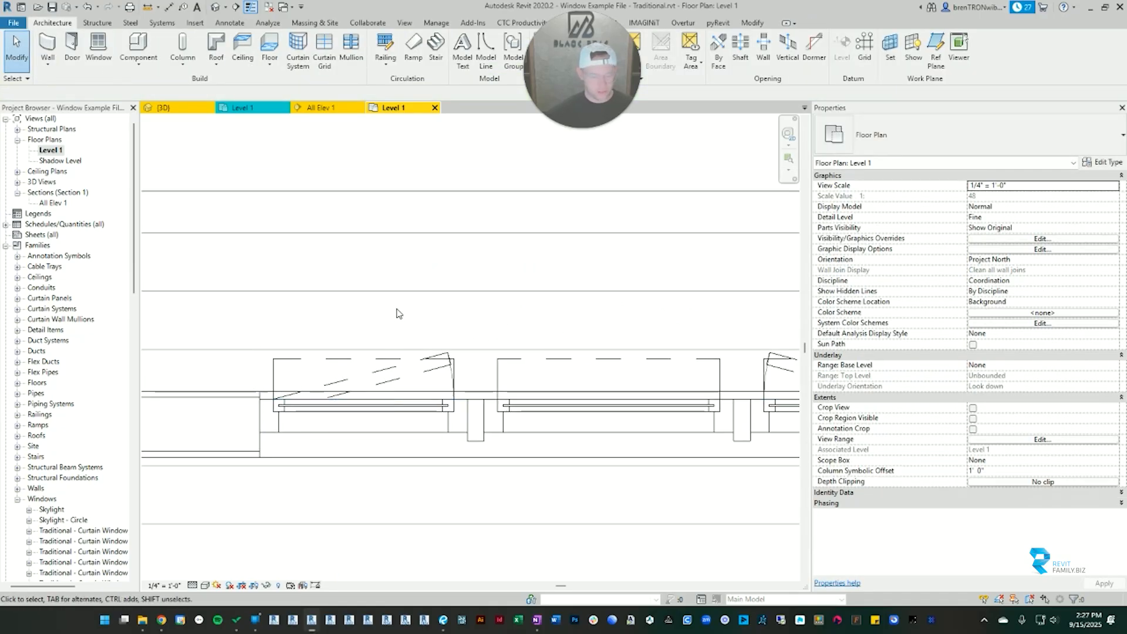
Step: Return to the 3D view and inspect the window's corner, sill and recess within the host wall
{"action": "key", "text": "ctrl+Tab"}
{"action": "middle_click_drag", "start_coordinate": [451, 377], "coordinate": [681, 418], "text": "shift"}
{"action": "scroll", "coordinate": [244, 378], "scroll_direction": "up", "scroll_amount": 4}
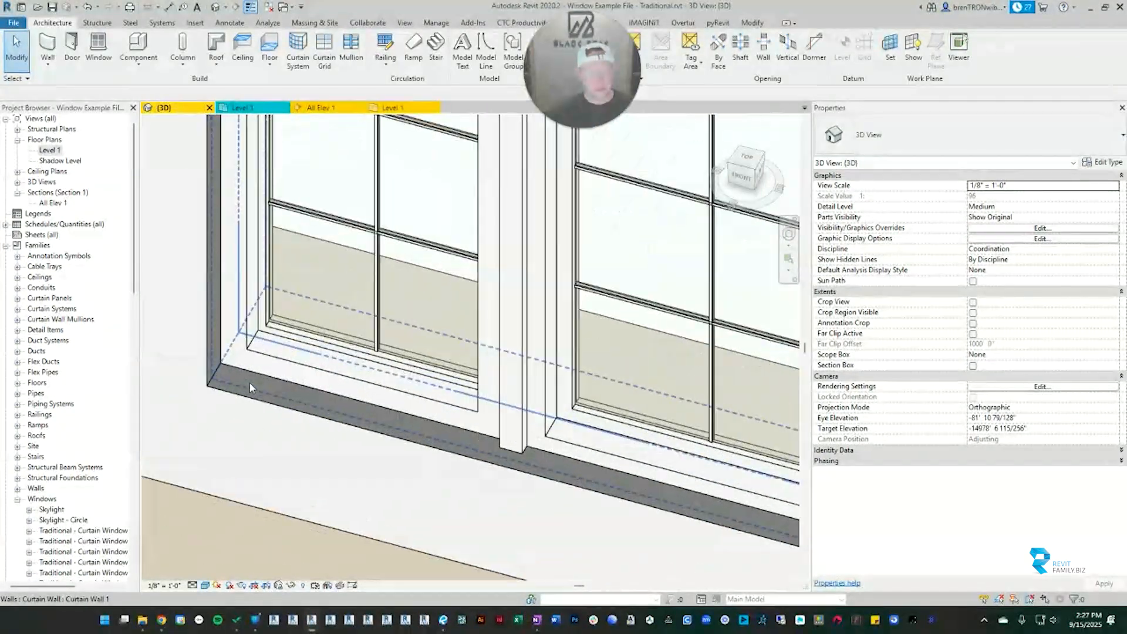
{"action": "scroll", "coordinate": [229, 385], "scroll_direction": "down", "scroll_amount": 5}
{"action": "middle_click_drag", "start_coordinate": [463, 398], "coordinate": [141, 303], "text": "shift"}
{"action": "middle_click_drag", "start_coordinate": [308, 388], "coordinate": [496, 369], "text": "shift"}
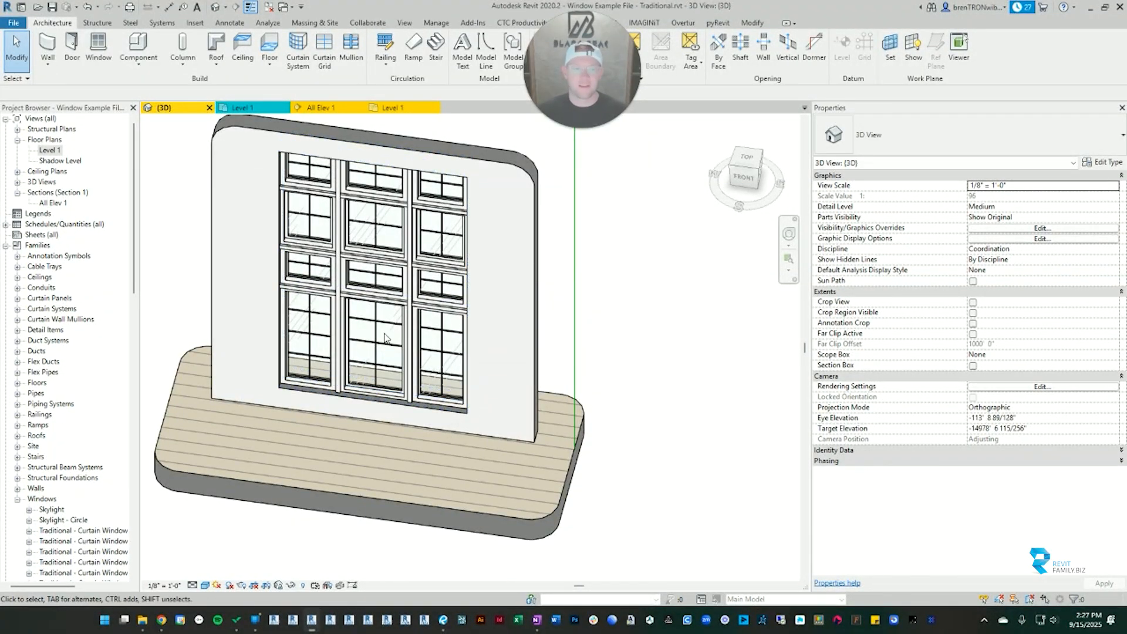
Step: Review the whole curtain wall window in 3D, including the exposed gap between its frames and the opening's edges
{"action": "middle_click_drag", "start_coordinate": [343, 327], "coordinate": [411, 345], "text": "shift"}
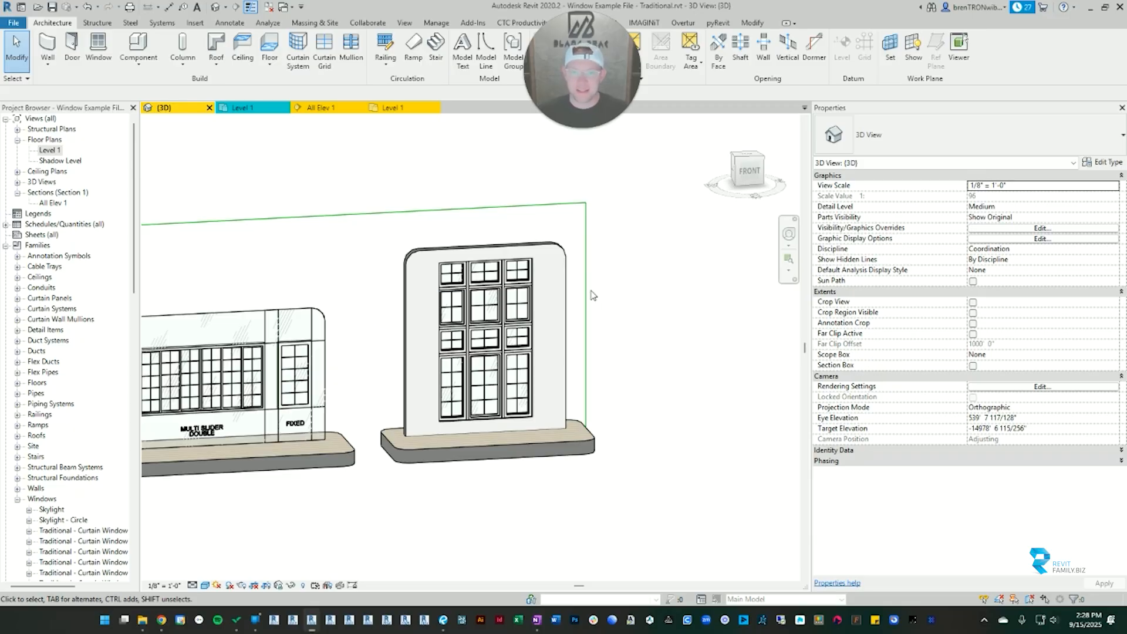
{"action": "scroll", "coordinate": [623, 348], "scroll_direction": "up", "scroll_amount": 5}
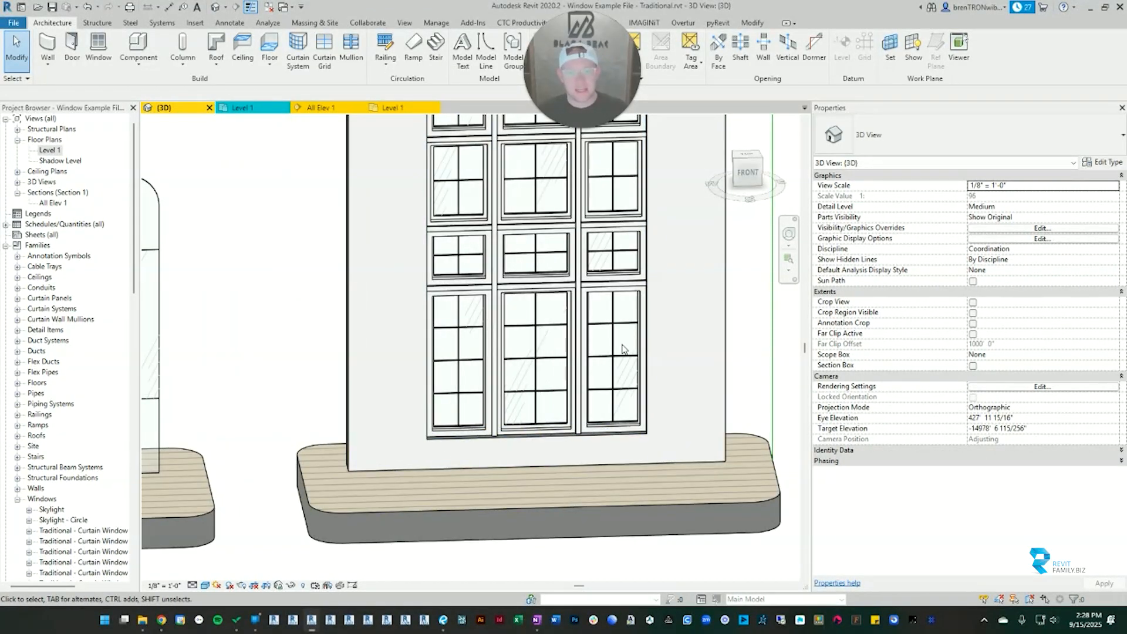
{"action": "middle_click_drag", "start_coordinate": [624, 349], "coordinate": [470, 397], "text": "shift"}
{"action": "middle_click_drag", "start_coordinate": [504, 336], "coordinate": [497, 423]}
{"action": "scroll", "coordinate": [456, 451], "scroll_direction": "up", "scroll_amount": 4}
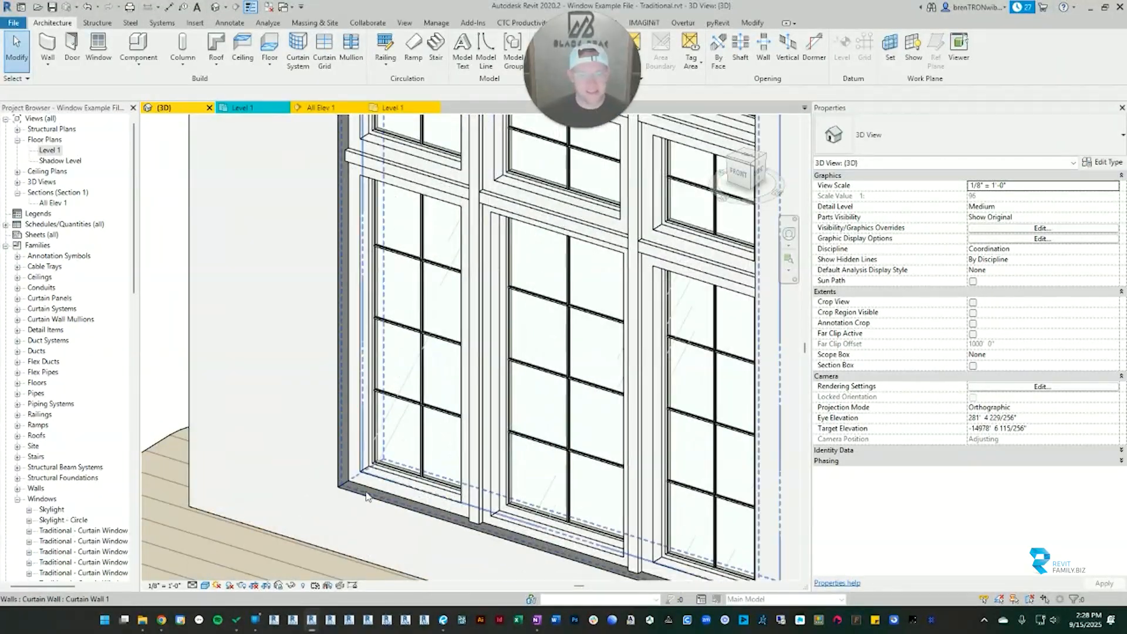
{"action": "middle_click_drag", "start_coordinate": [364, 382], "coordinate": [370, 199], "text": "shift"}
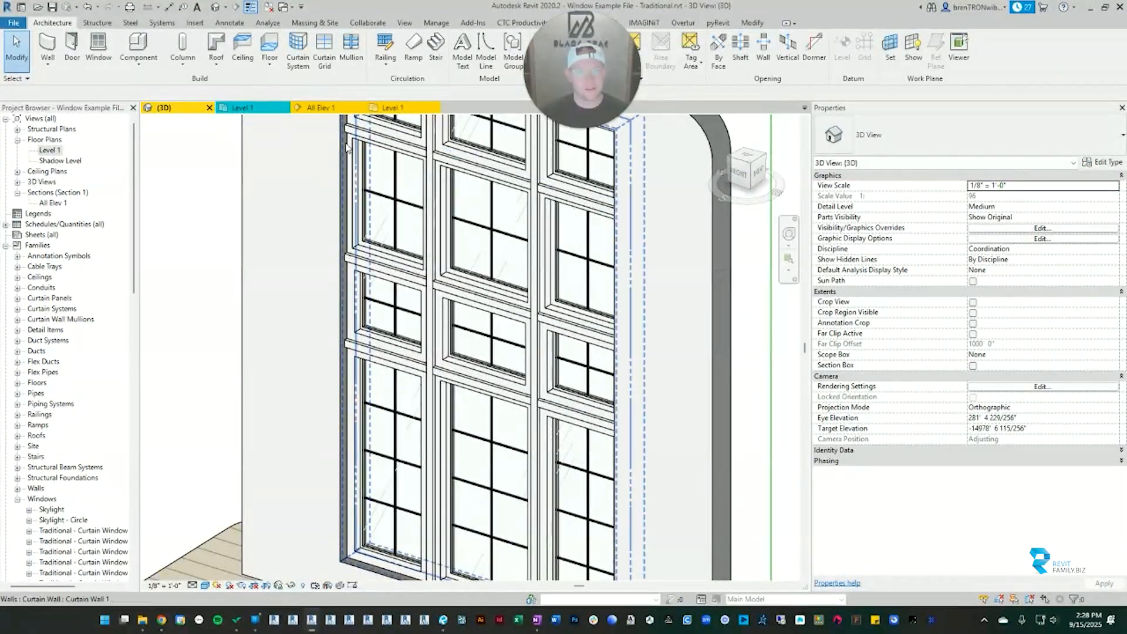
{"action": "scroll", "coordinate": [357, 240], "scroll_direction": "down", "scroll_amount": 3}
{"action": "middle_click_drag", "start_coordinate": [532, 299], "coordinate": [413, 427]}
{"action": "scroll", "coordinate": [534, 372], "scroll_direction": "down", "scroll_amount": 1}
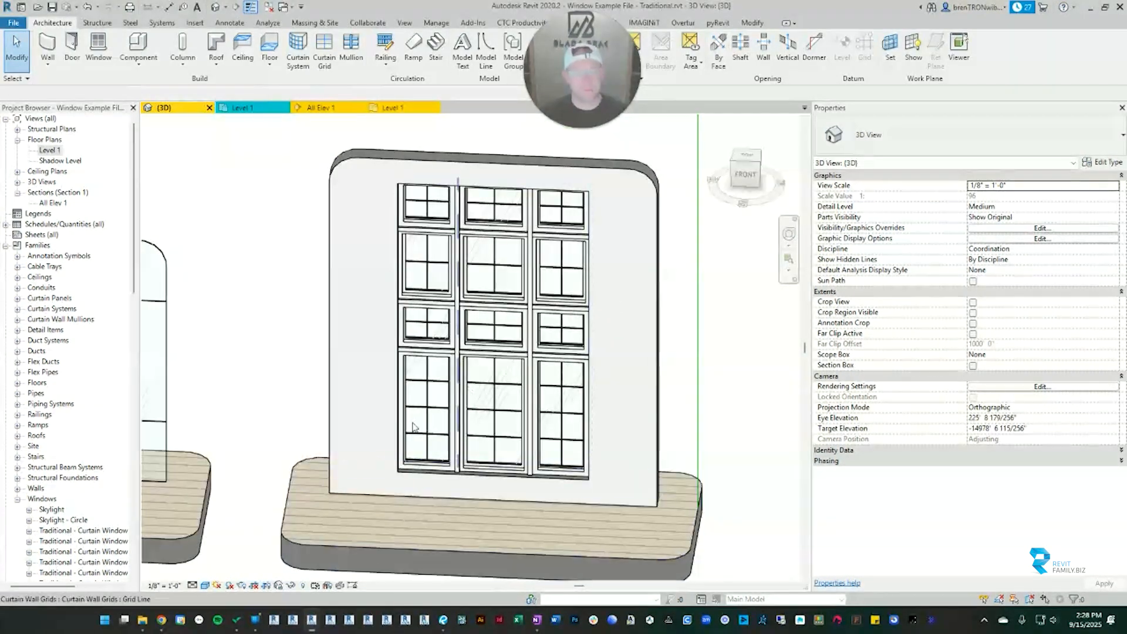
Step: Switch to File Explorer, open the Trim Families folder and display its files as icon thumbnails
{"action": "left_click", "coordinate": [146, 623]}
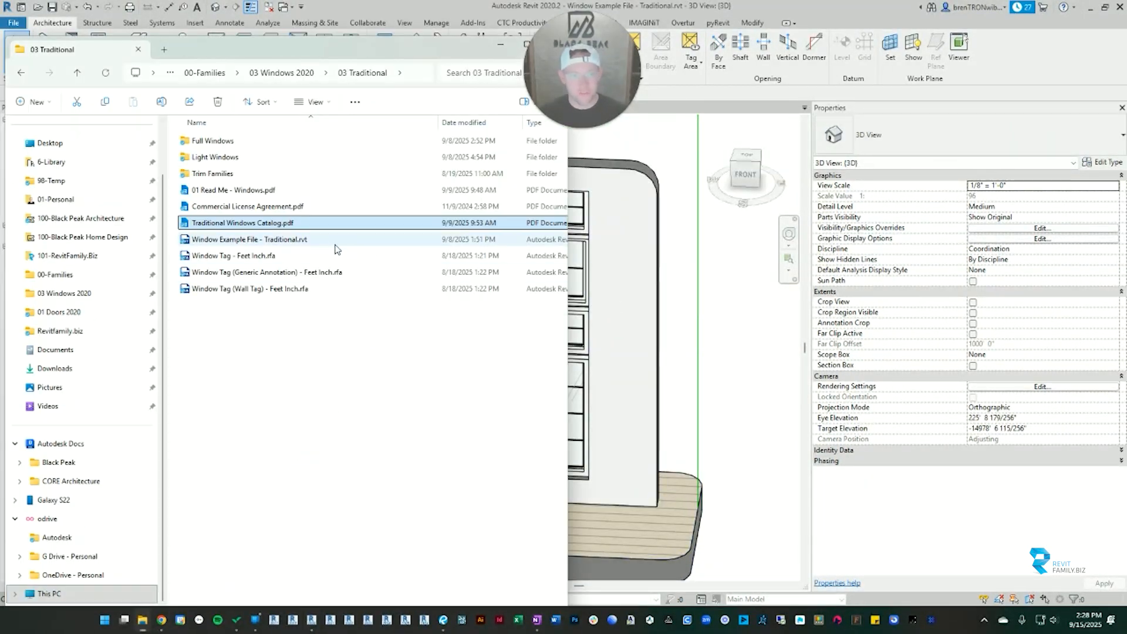
{"action": "double_click", "coordinate": [215, 174]}
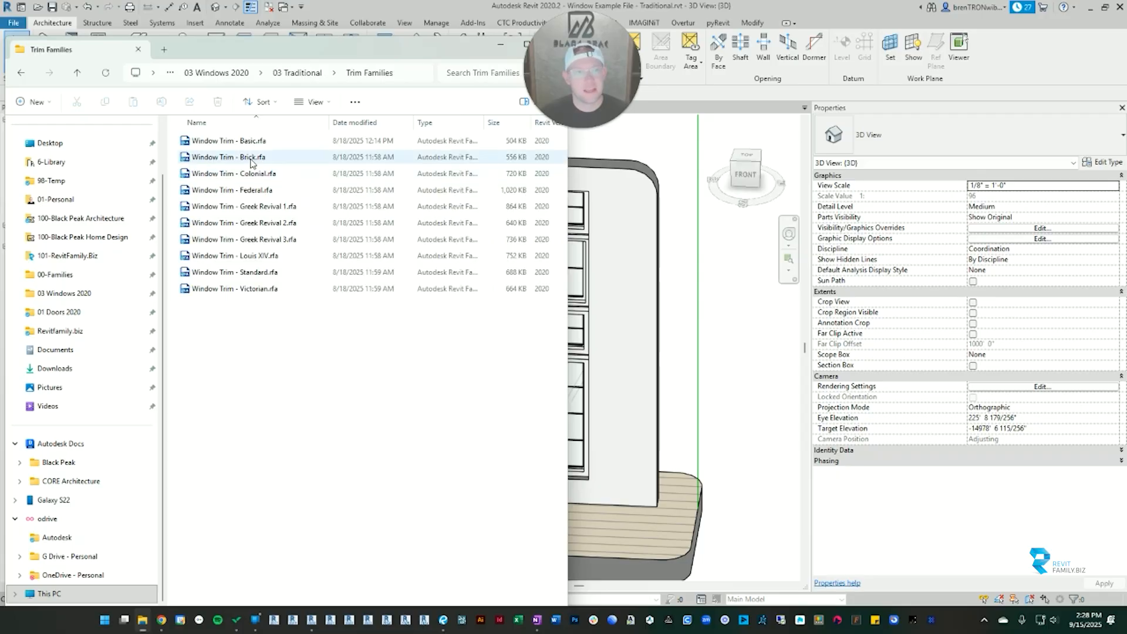
{"action": "left_click", "coordinate": [316, 103]}
{"action": "left_click", "coordinate": [308, 157]}
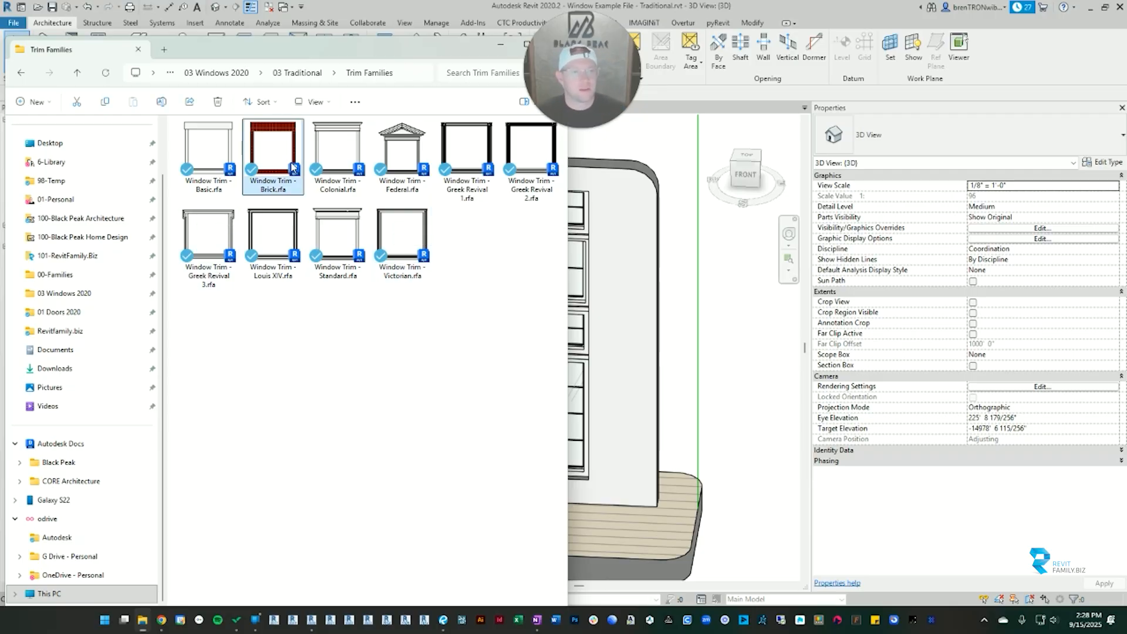
Step: Load Window Trim - Brick.rfa into the Revit project and leave window placement without placing an instance
{"action": "left_click_drag", "start_coordinate": [297, 141], "coordinate": [271, 134]}
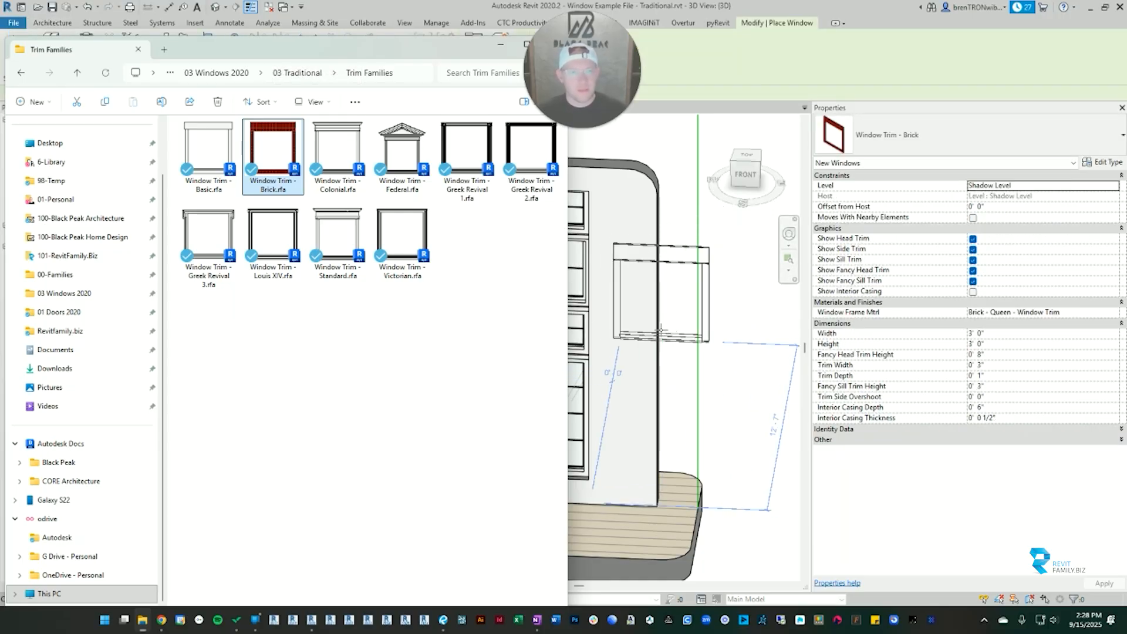
{"action": "left_click", "coordinate": [626, 286]}
{"action": "key", "text": "Escape"}
{"action": "key", "text": "Escape"}
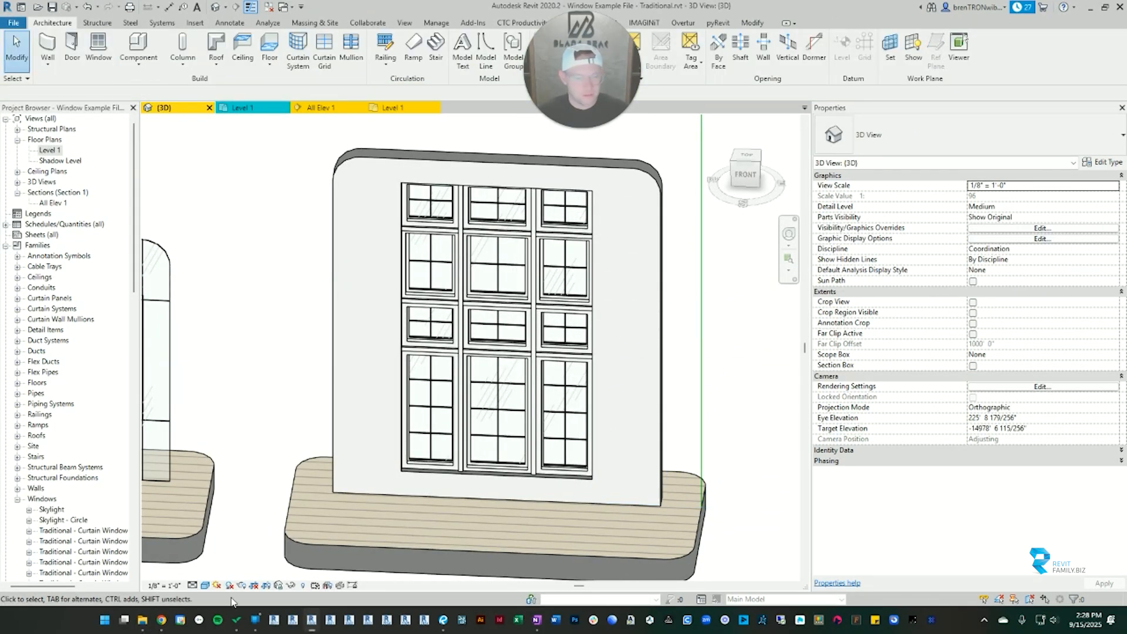
Step: Load Window Trim - Greek Revival 3.rfa from the Trim Families folder into the Revit project, without placing an instance
{"action": "left_click", "coordinate": [142, 620]}
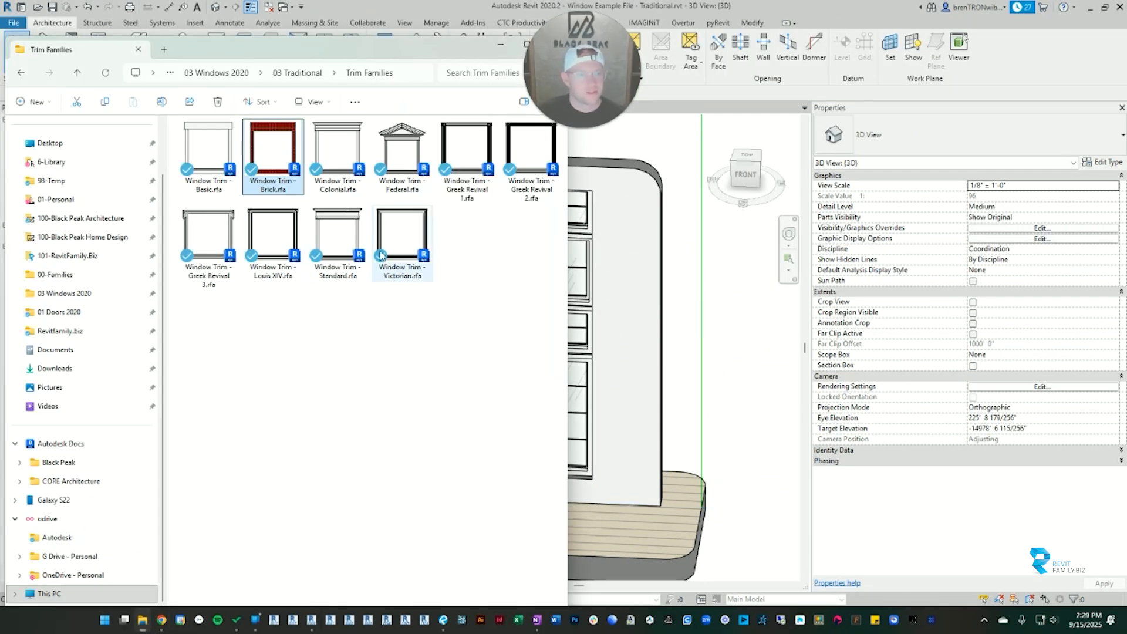
{"action": "left_click", "coordinate": [208, 217]}
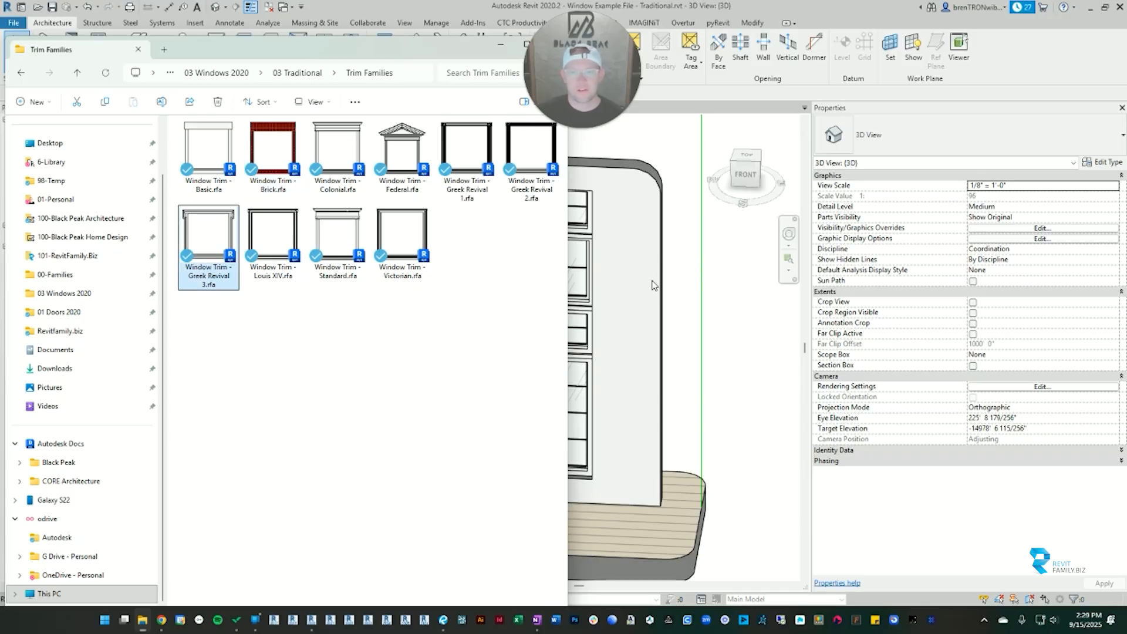
{"action": "middle_click_drag", "start_coordinate": [690, 335], "coordinate": [733, 350]}
{"action": "key", "text": "Escape"}
{"action": "key", "text": "Escape"}
{"action": "mouse_move", "coordinate": [648, 339]}
{"action": "middle_mouse_down", "text": "shift"}
{"action": "mouse_move", "coordinate": [264, 327]}
{"action": "mouse_move", "coordinate": [612, 346]}
{"action": "mouse_move", "coordinate": [669, 337]}
{"action": "mouse_move", "coordinate": [668, 346]}
{"action": "middle_mouse_up", "text": "shift"}
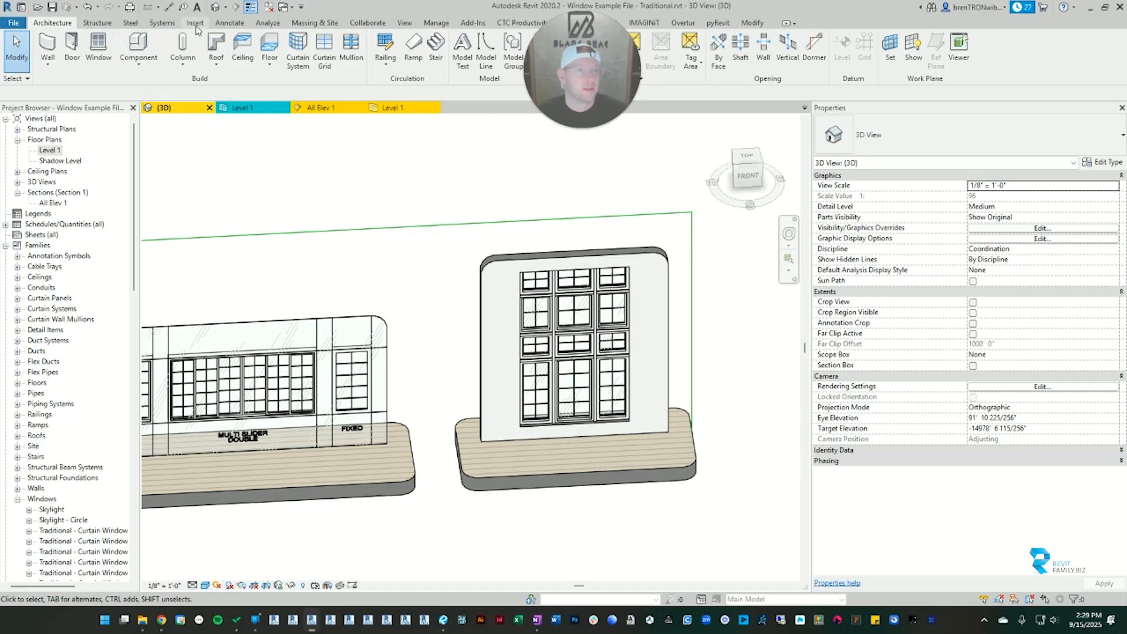
Step: Place a free Window Trim - Greek Revival 3 instance in front of the wall and move it onto the platform
{"action": "key", "text": "w"}
{"action": "key", "text": "n"}
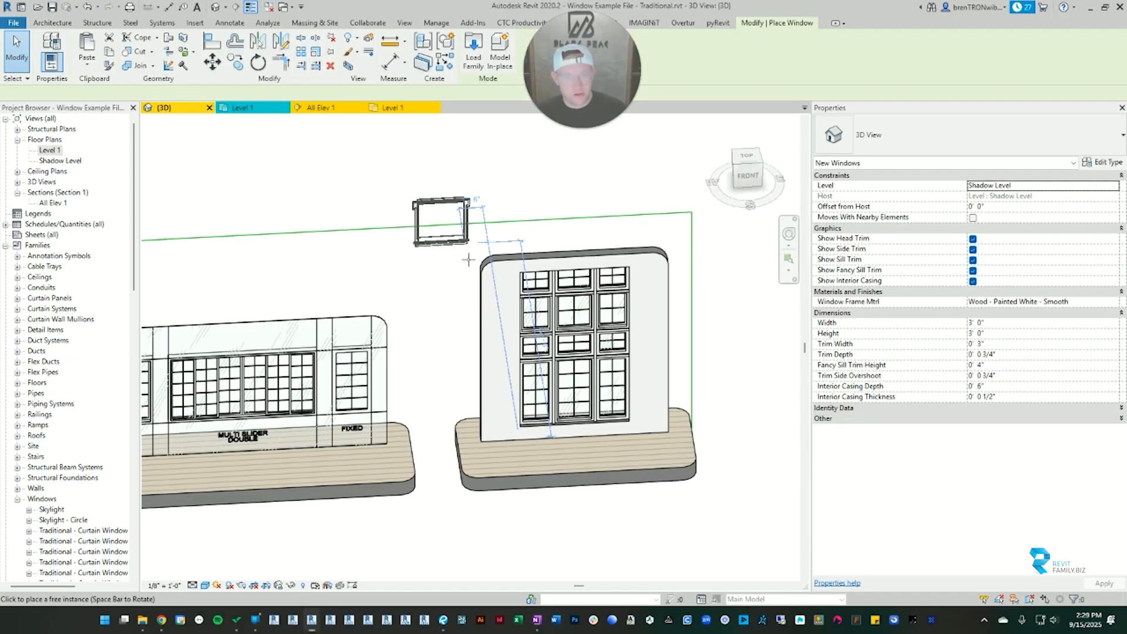
{"action": "scroll", "coordinate": [536, 359], "scroll_direction": "up", "scroll_amount": 5}
{"action": "scroll", "coordinate": [568, 378], "scroll_direction": "down", "scroll_amount": 4}
{"action": "middle_click_drag", "start_coordinate": [596, 334], "coordinate": [504, 385], "text": "shift"}
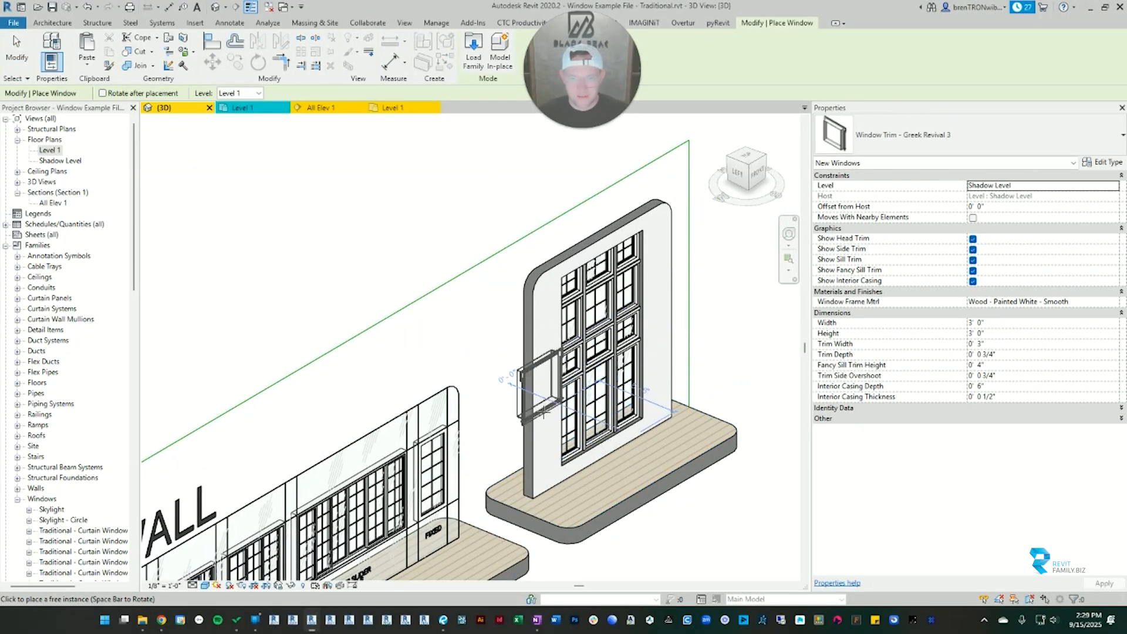
{"action": "middle_click_drag", "start_coordinate": [517, 391], "coordinate": [121, 470], "text": "shift"}
{"action": "key", "text": "Escape"}
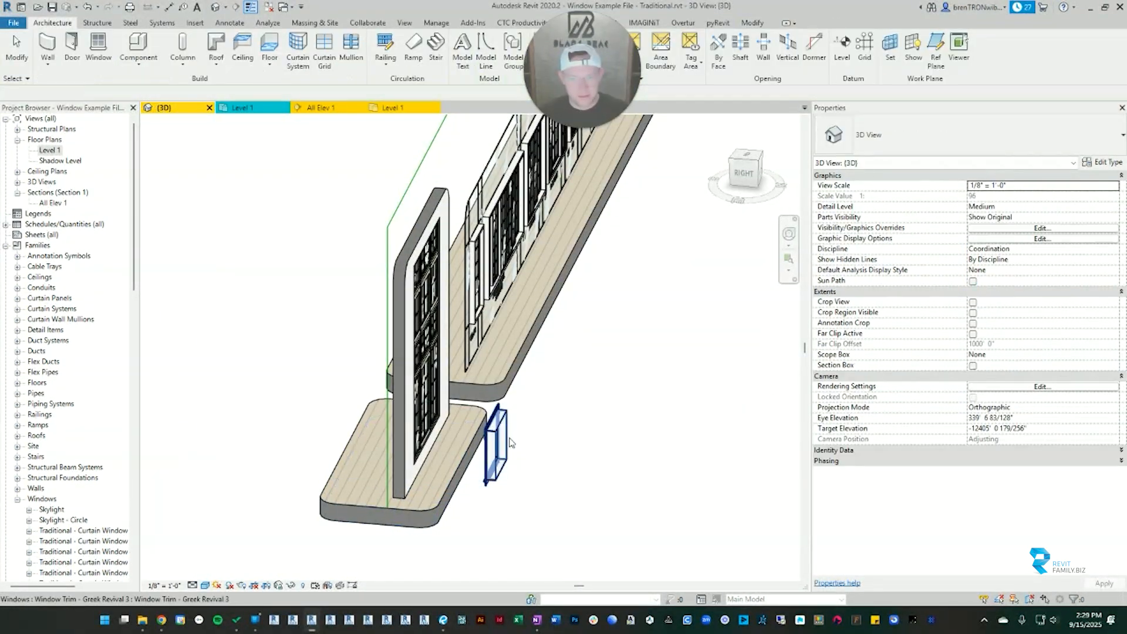
{"action": "left_click", "coordinate": [501, 433]}
{"action": "left_click_drag", "start_coordinate": [501, 432], "coordinate": [354, 428]}
{"action": "left_click", "coordinate": [296, 452]}
Step: Place a Window Trim - Brick instance on the platform behind the wall
{"action": "middle_click_drag", "start_coordinate": [297, 455], "coordinate": [272, 443], "text": "shift"}
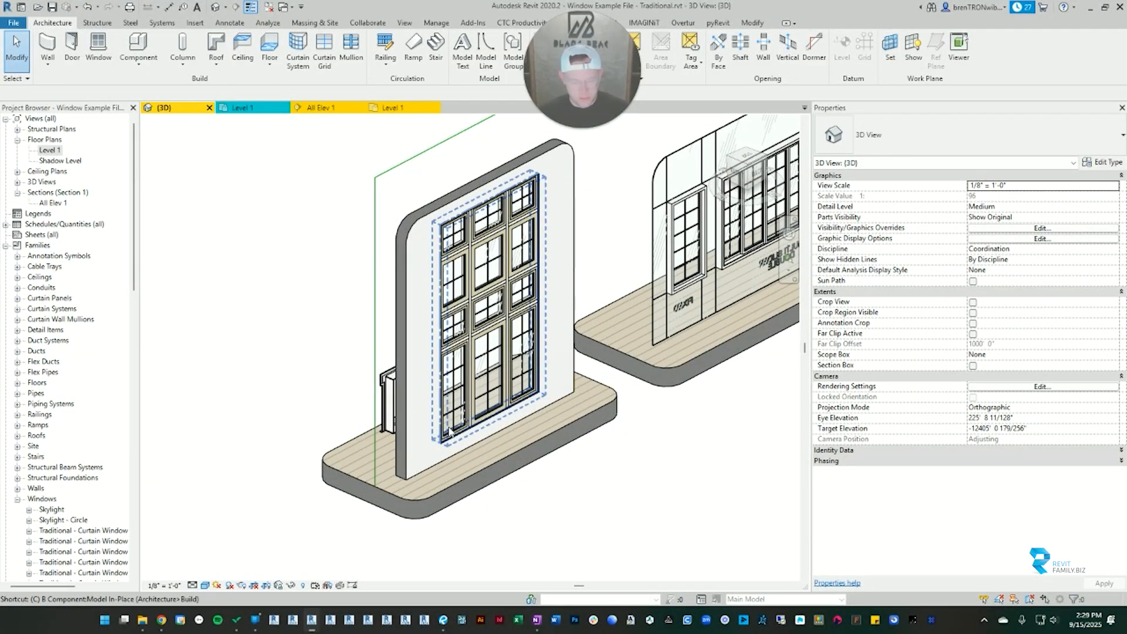
{"action": "key", "text": "n"}
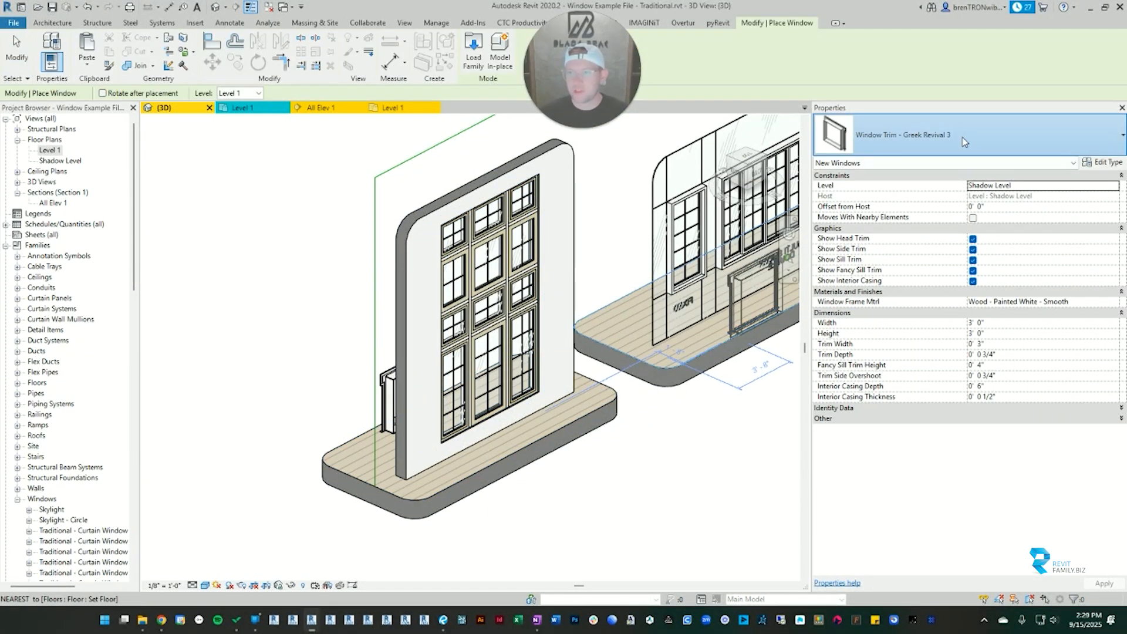
{"action": "left_click", "coordinate": [917, 145]}
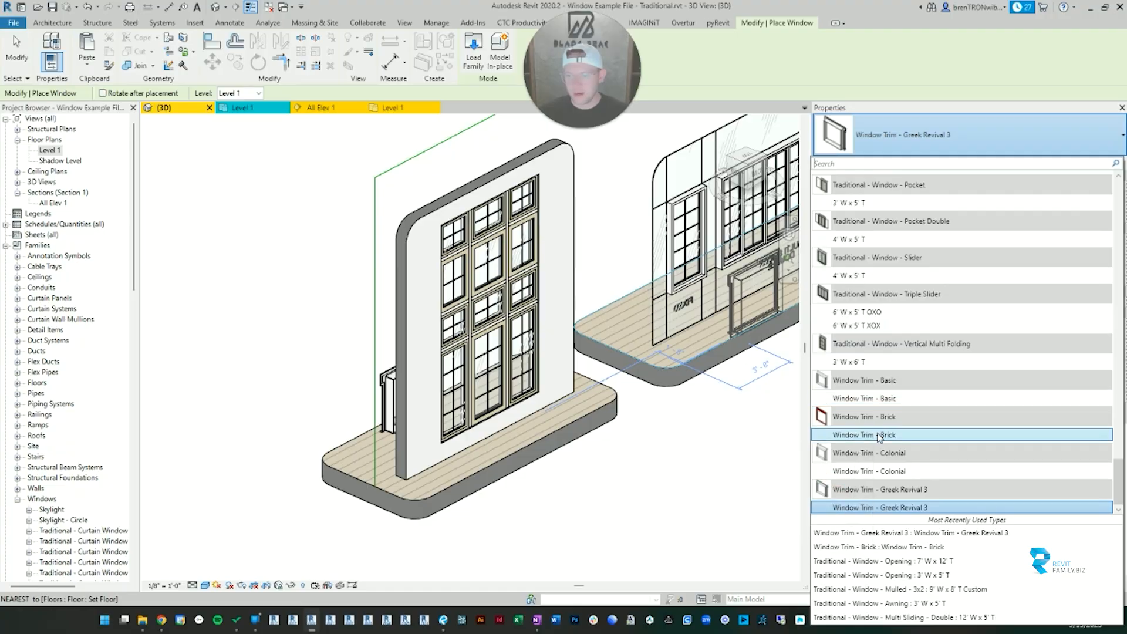
{"action": "left_click", "coordinate": [860, 434]}
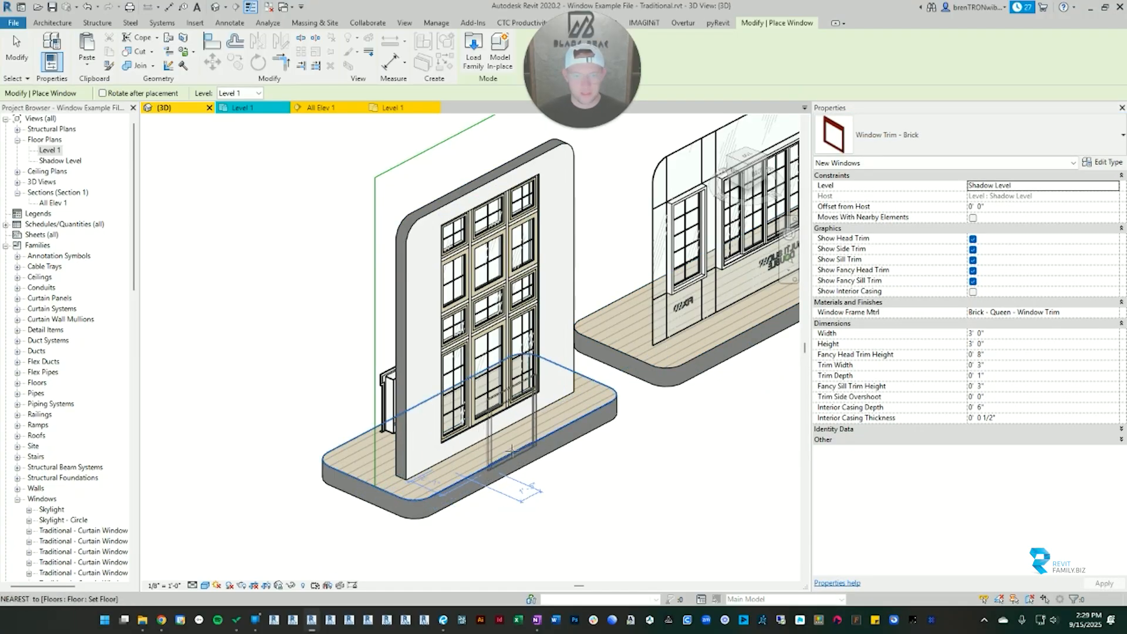
{"action": "scroll", "coordinate": [479, 437], "scroll_direction": "up", "scroll_amount": 3}
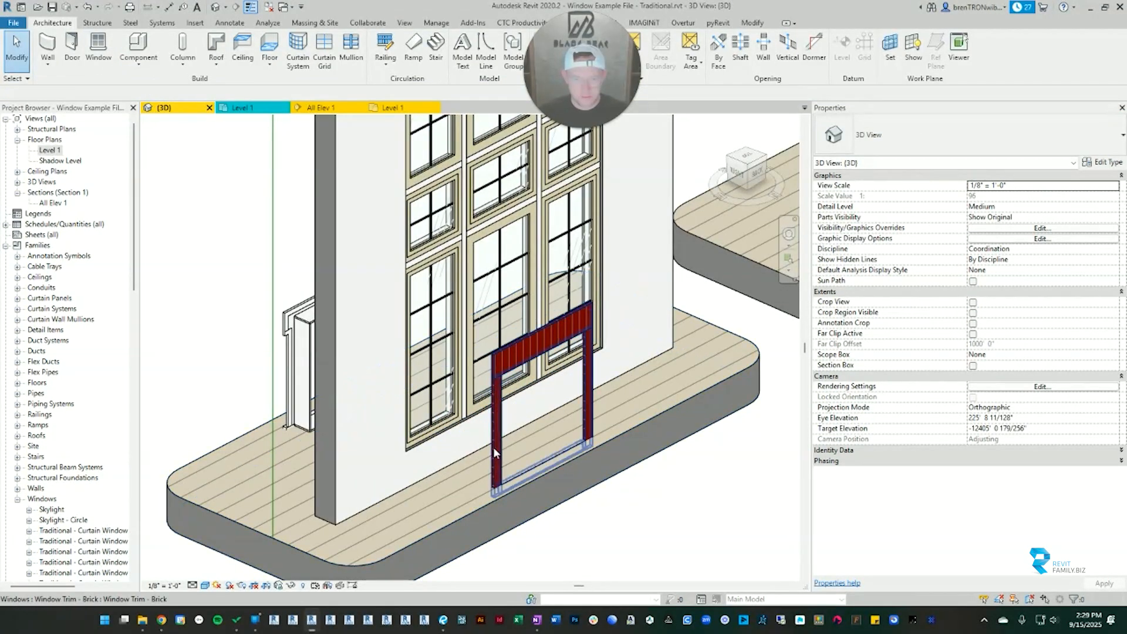
Step: Examine the two placed trims in 3D and check the Level 1 plan and All Elev 1 section views
{"action": "left_click", "coordinate": [493, 446]}
{"action": "middle_click_drag", "start_coordinate": [493, 446], "coordinate": [581, 441], "text": "shift"}
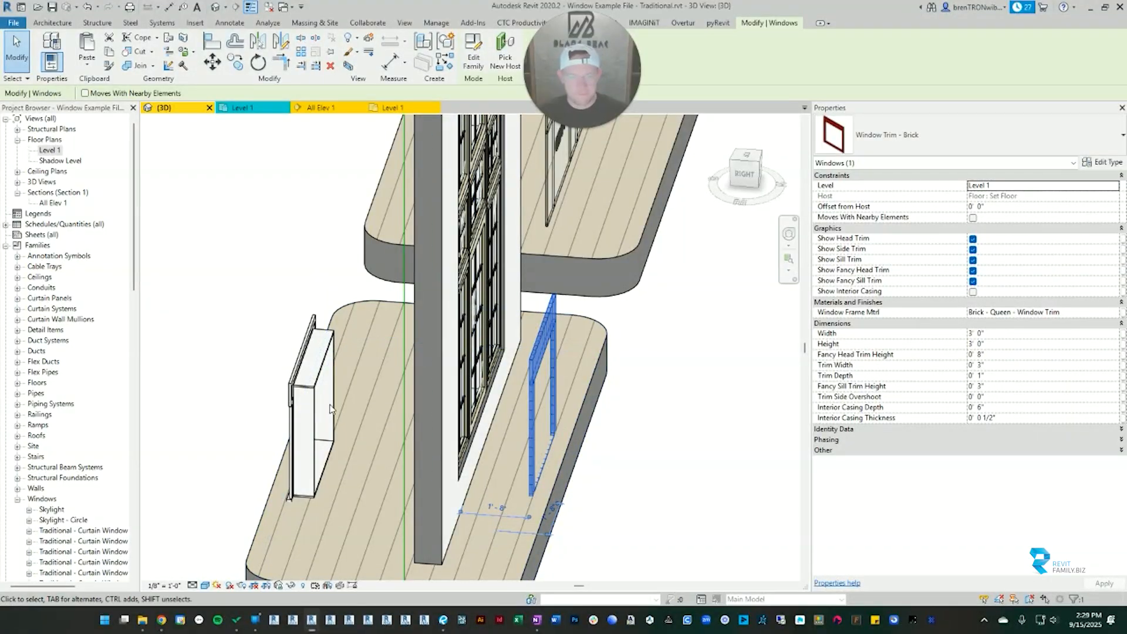
{"action": "middle_click_drag", "start_coordinate": [331, 409], "coordinate": [513, 415], "text": "shift"}
{"action": "key", "text": "Escape"}
{"action": "left_click", "coordinate": [390, 109]}
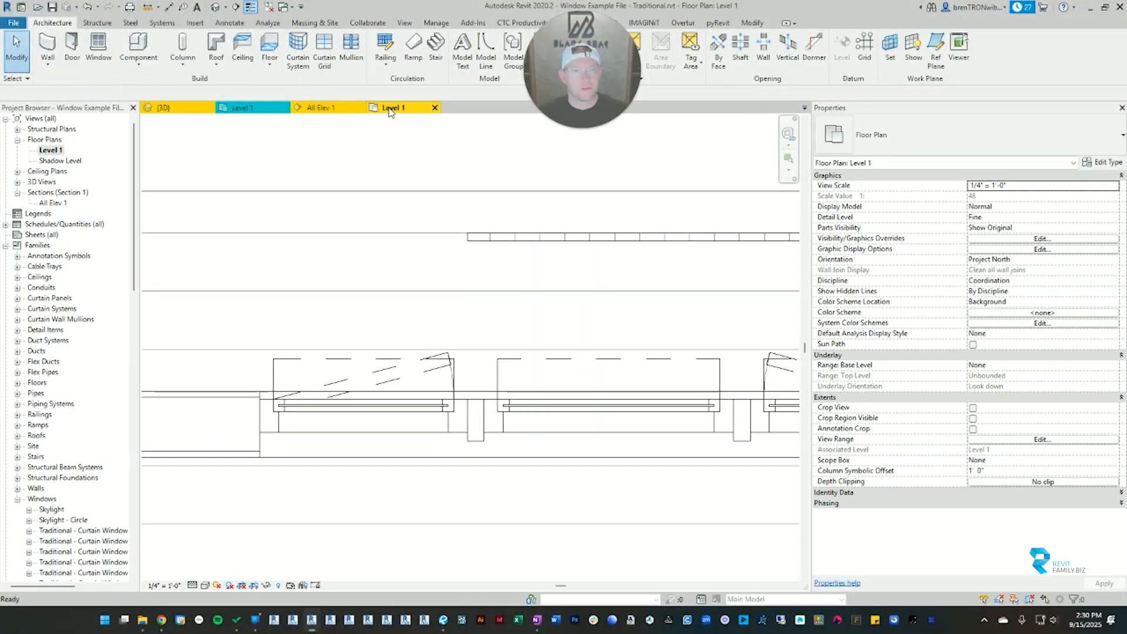
{"action": "left_click", "coordinate": [320, 108]}
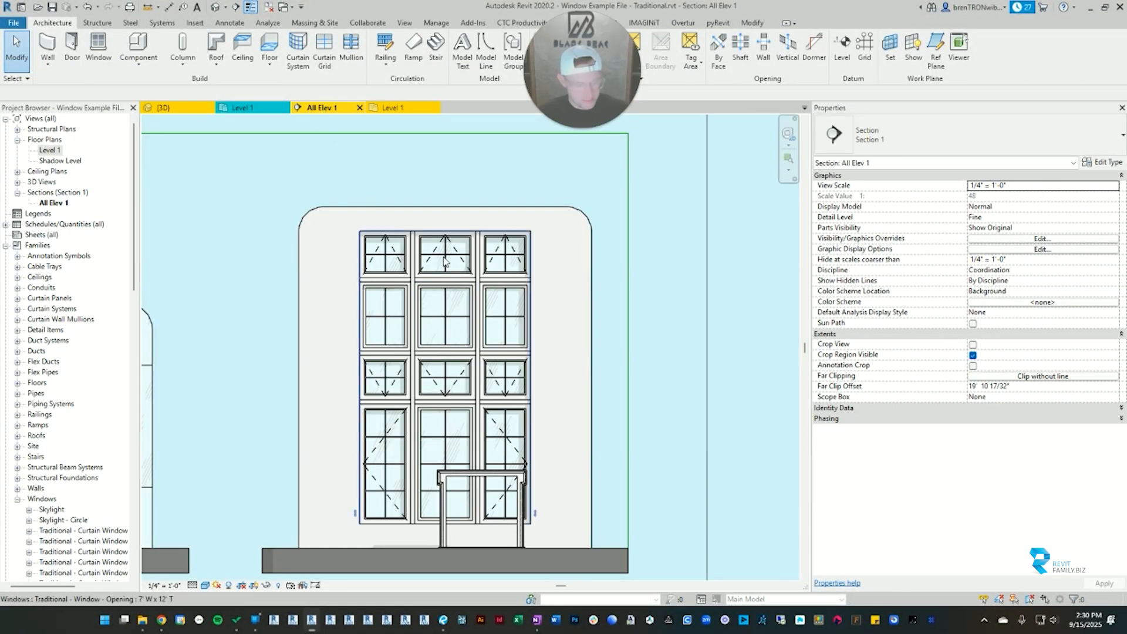
{"action": "left_click", "coordinate": [171, 108]}
{"action": "middle_click_drag", "start_coordinate": [329, 358], "coordinate": [499, 414], "text": "shift"}
{"action": "scroll", "coordinate": [500, 417], "scroll_direction": "down", "scroll_amount": 3}
Step: Check the sizes and base heights of the curtain wall and the window opening for matching the trims
{"action": "left_click", "coordinate": [502, 417]}
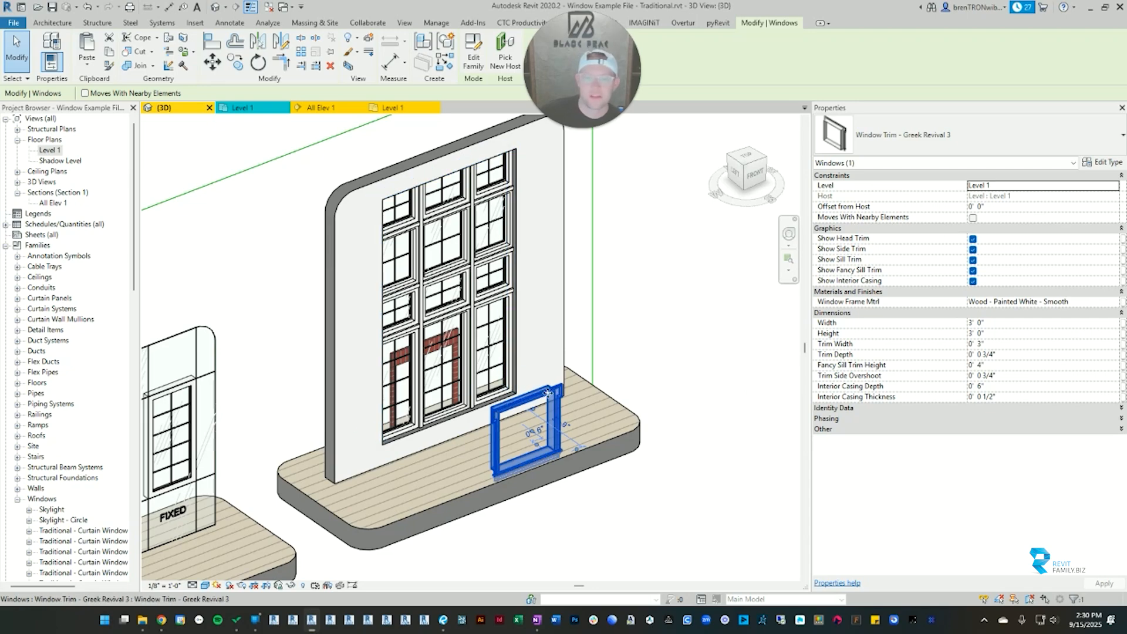
{"action": "scroll", "coordinate": [435, 404], "scroll_direction": "down", "scroll_amount": 2}
{"action": "middle_click_drag", "start_coordinate": [435, 404], "coordinate": [579, 399]}
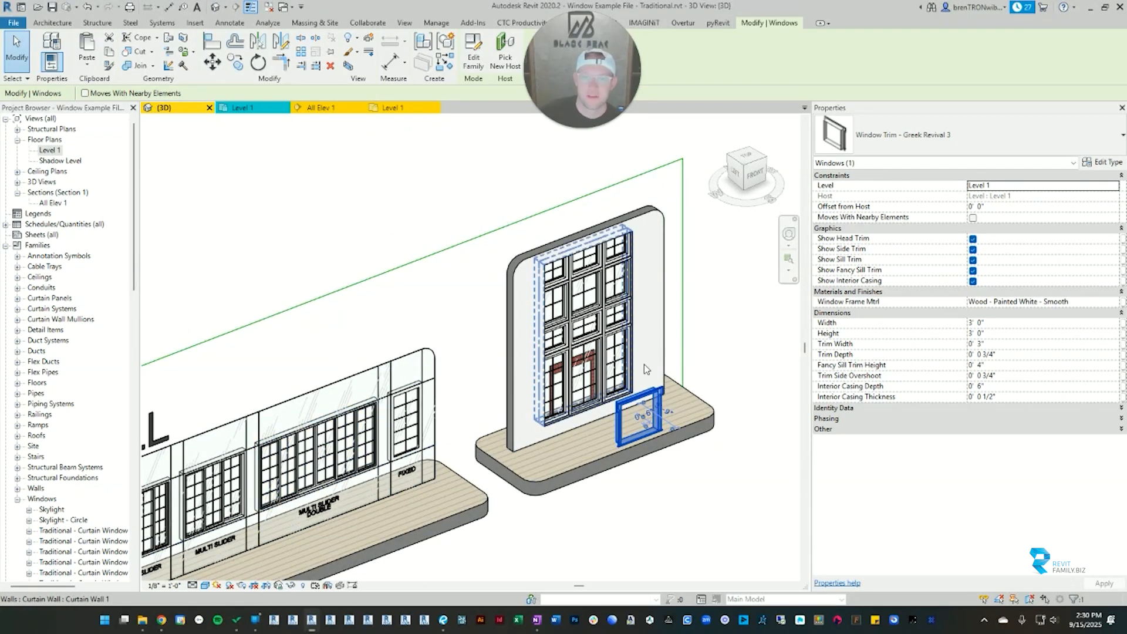
{"action": "scroll", "coordinate": [647, 369], "scroll_direction": "up", "scroll_amount": 2}
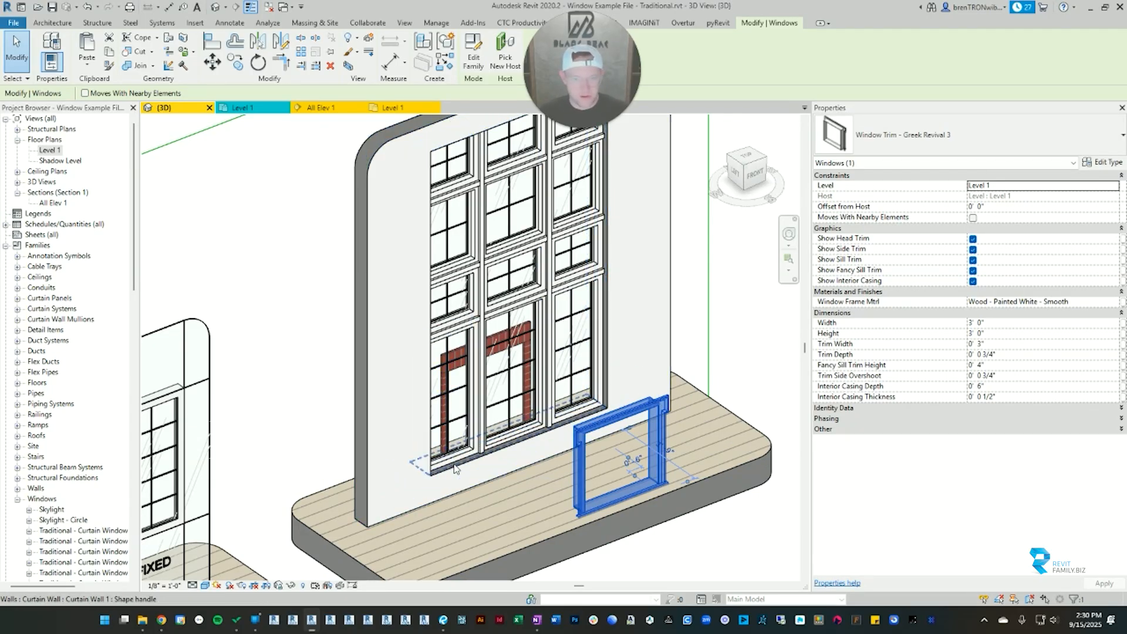
{"action": "left_click", "coordinate": [455, 468]}
{"action": "scroll", "coordinate": [608, 388], "scroll_direction": "up", "scroll_amount": 2}
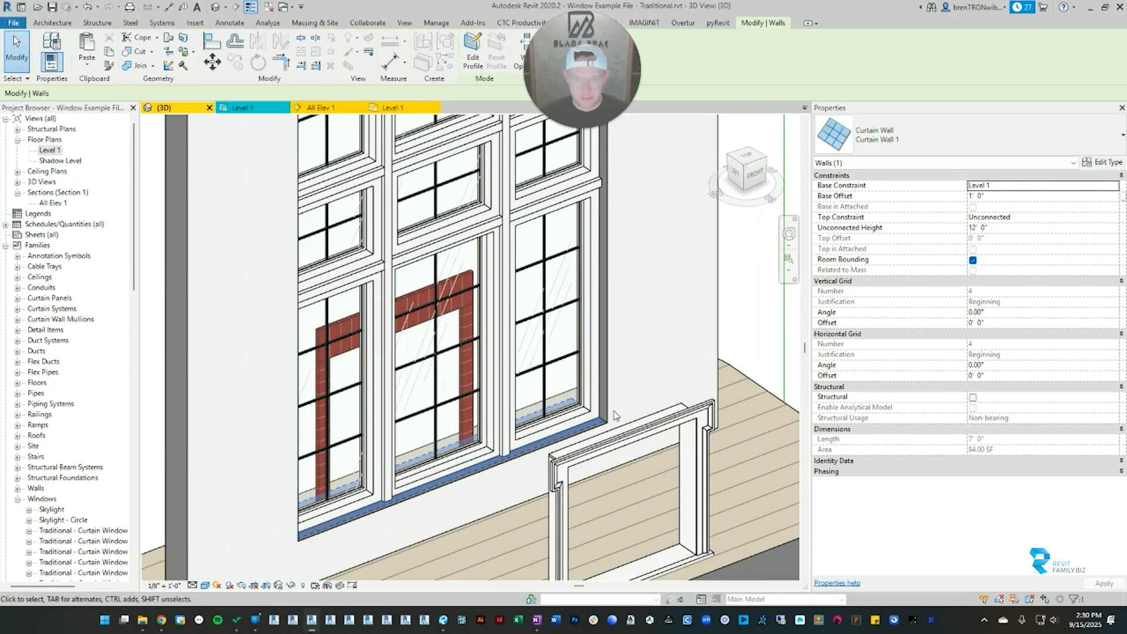
{"action": "left_click", "coordinate": [613, 400]}
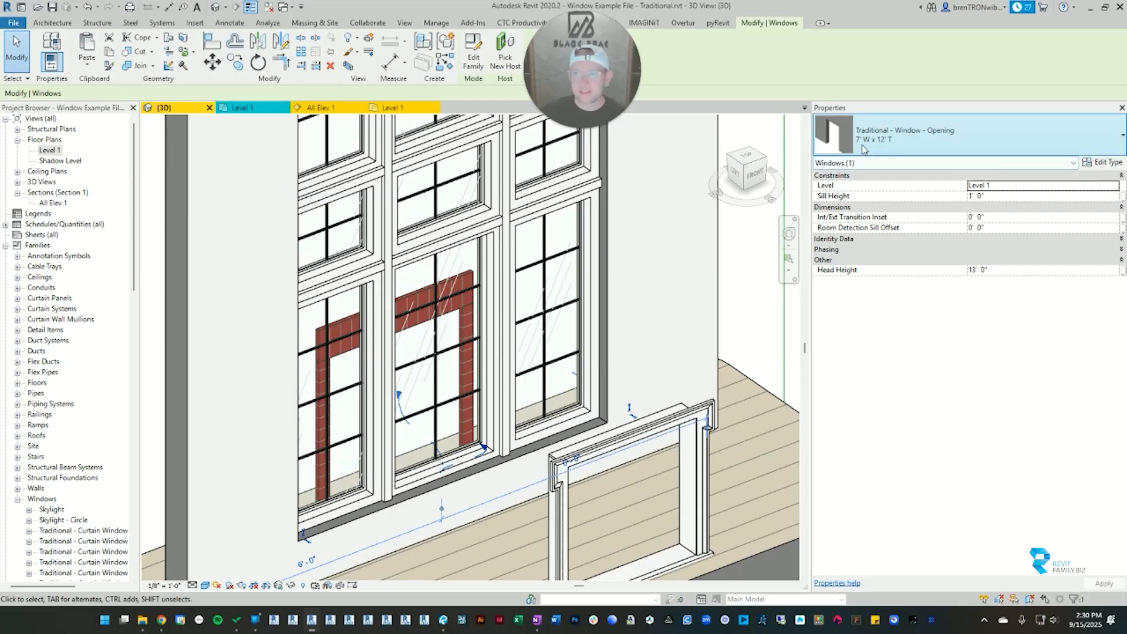
{"action": "scroll", "coordinate": [654, 397], "scroll_direction": "down", "scroll_amount": 3}
Step: Set the Greek Revival 3 trim's width to 7', height to 12' and offset from host to 1'
{"action": "left_click", "coordinate": [657, 408]}
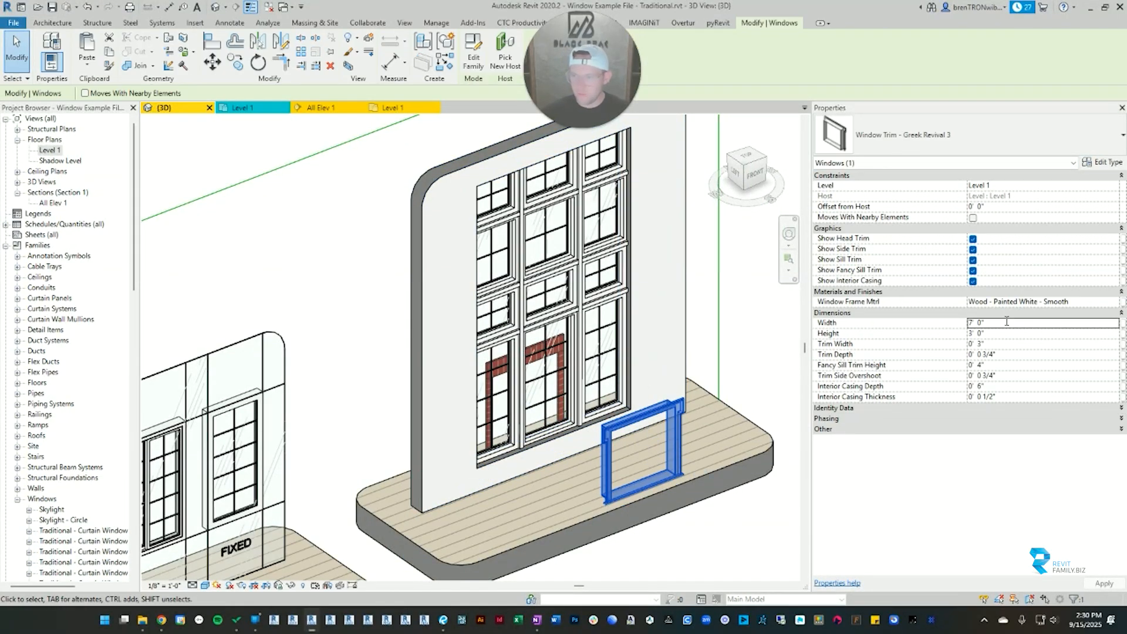
{"action": "left_click", "coordinate": [1008, 333]}
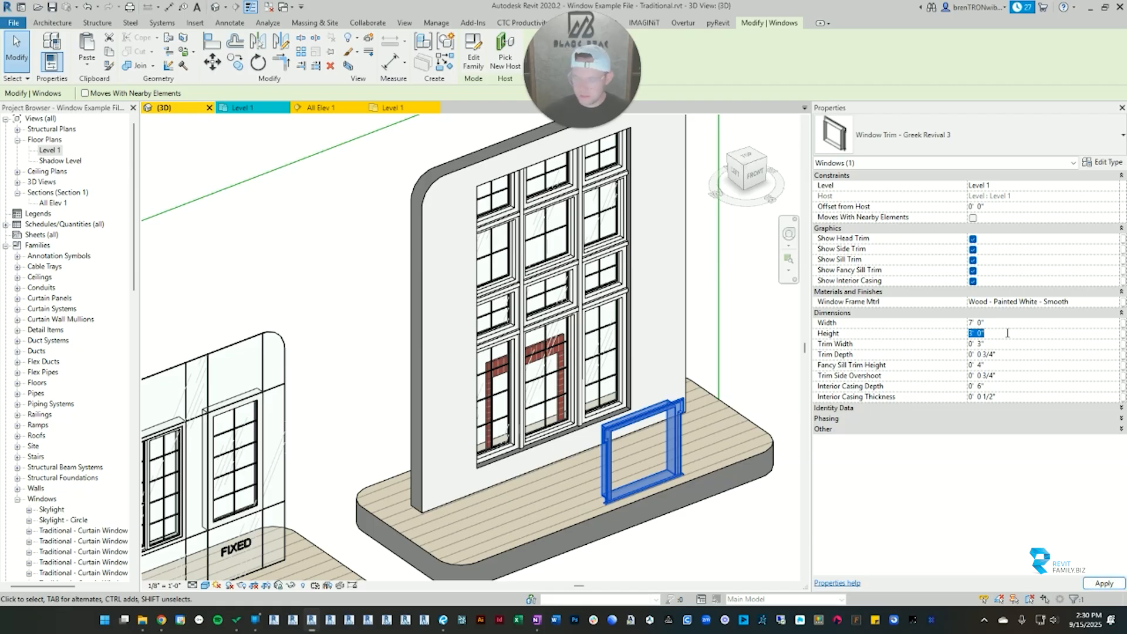
{"action": "key", "text": "Return"}
{"action": "key", "text": "Escape"}
{"action": "middle_click_drag", "start_coordinate": [681, 450], "coordinate": [587, 464], "text": "shift"}
{"action": "left_click", "coordinate": [642, 158]}
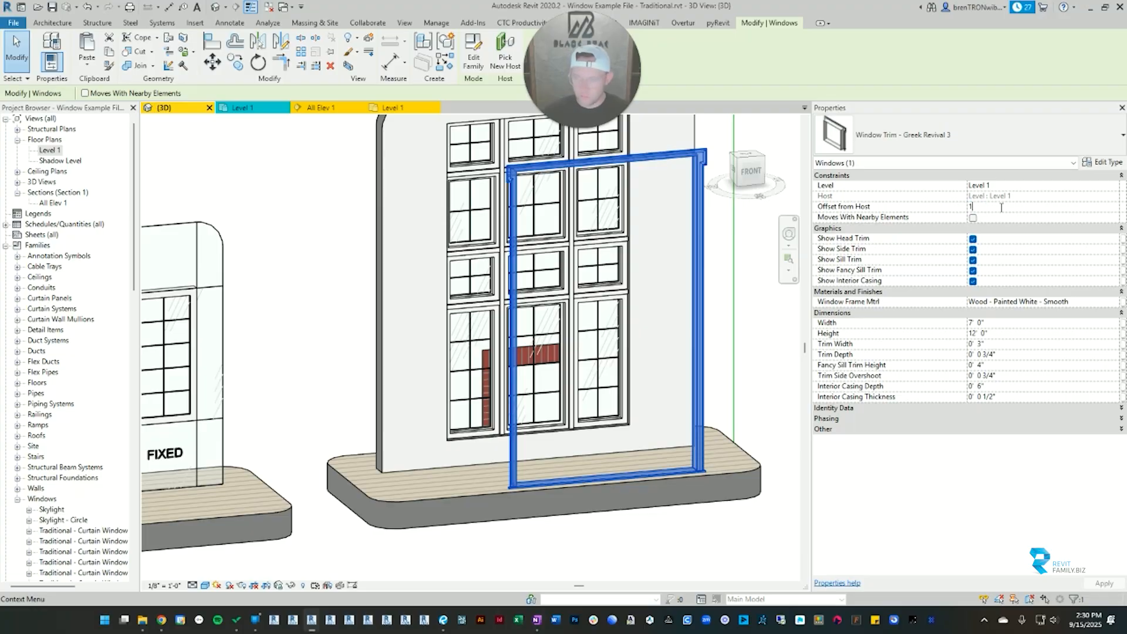
{"action": "key", "text": "Escape"}
Step: Set the Brick trim's width to 7', height to 12' and offset from host to 1'
{"action": "middle_click_drag", "start_coordinate": [593, 464], "coordinate": [539, 413], "text": "shift"}
{"action": "left_click", "coordinate": [532, 361]}
{"action": "key", "text": "Escape"}
{"action": "left_click", "coordinate": [538, 413]}
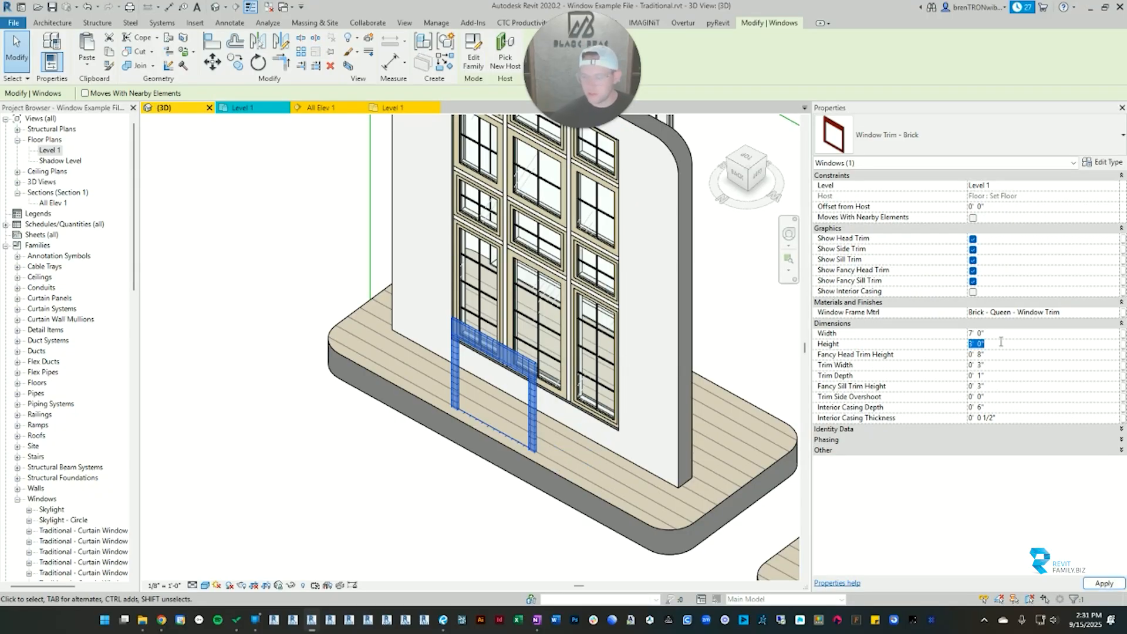
{"action": "left_click", "coordinate": [987, 344]}
{"action": "type", "text": "12"}
{"action": "key", "text": "Return"}
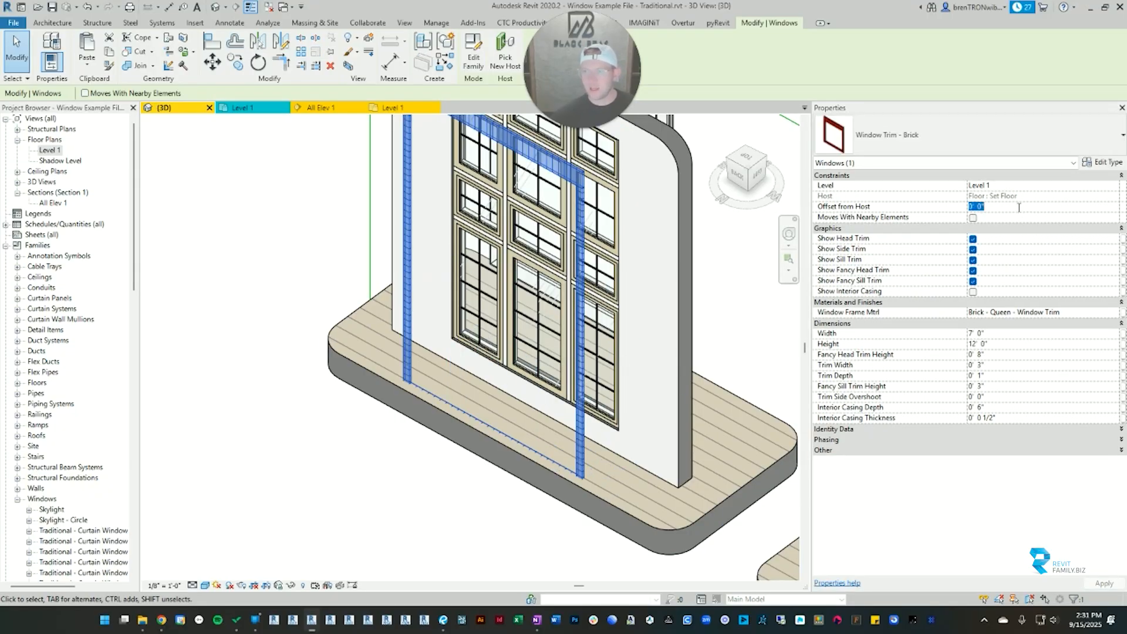
{"action": "type", "text": "1"}
{"action": "key", "text": "Return"}
{"action": "left_click", "coordinate": [395, 461]}
Step: Examine the resized Greek Revival 3 trim and its parameters, including the interior casing depth
{"action": "middle_click_drag", "start_coordinate": [401, 475], "coordinate": [357, 390], "text": "shift"}
{"action": "scroll", "coordinate": [624, 405], "scroll_direction": "up", "scroll_amount": 4}
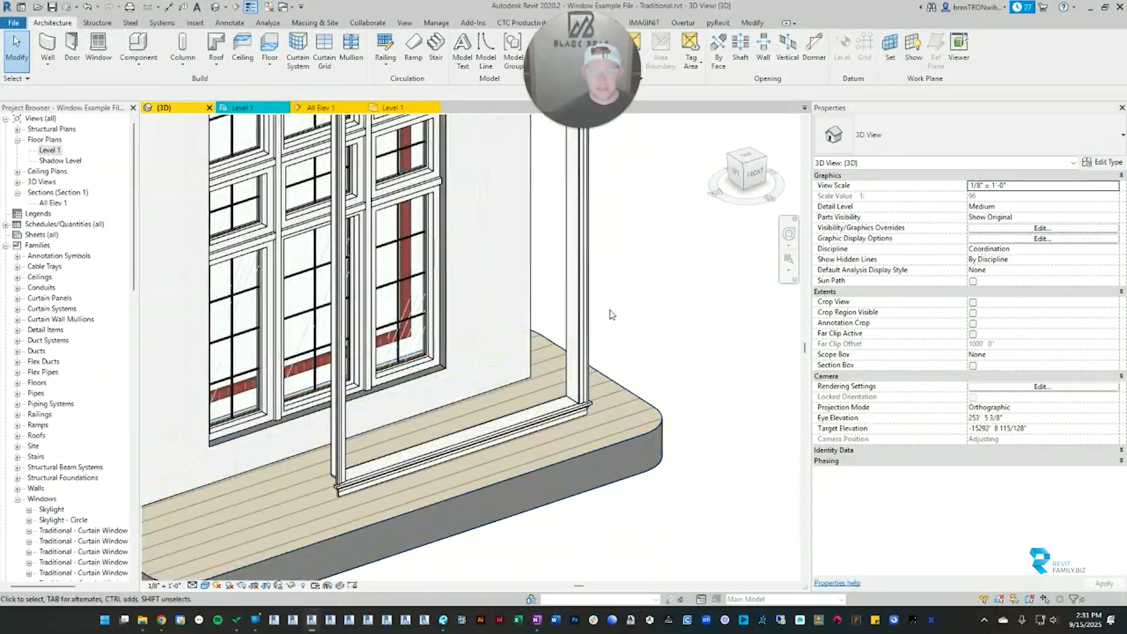
{"action": "left_click", "coordinate": [585, 315]}
{"action": "scroll", "coordinate": [564, 393], "scroll_direction": "down", "scroll_amount": 1}
{"action": "middle_click_drag", "start_coordinate": [527, 436], "coordinate": [430, 422], "text": "shift"}
{"action": "scroll", "coordinate": [405, 404], "scroll_direction": "down", "scroll_amount": 4}
{"action": "middle_click_drag", "start_coordinate": [346, 379], "coordinate": [302, 378]}
{"action": "scroll", "coordinate": [447, 386], "scroll_direction": "up", "scroll_amount": 3}
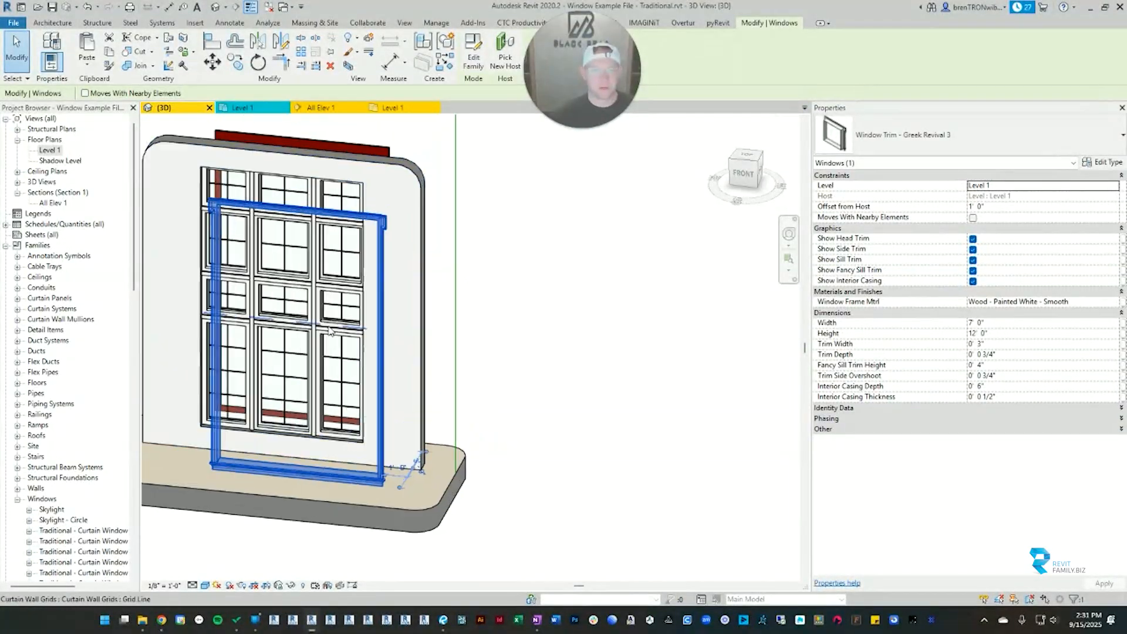
{"action": "scroll", "coordinate": [330, 330], "scroll_direction": "up", "scroll_amount": 3}
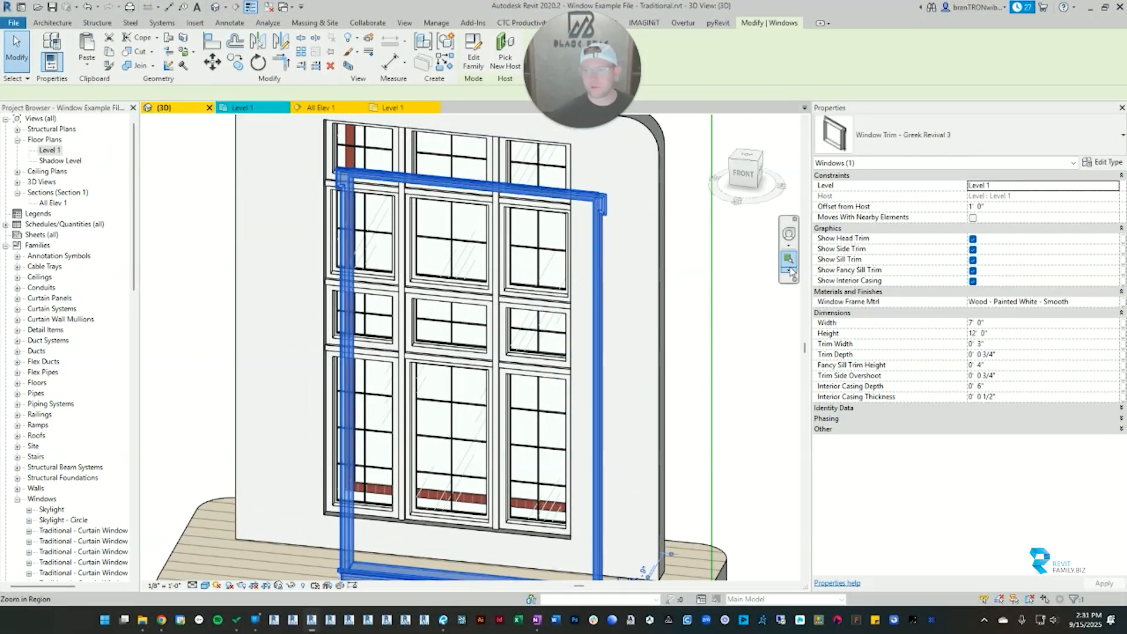
{"action": "middle_click_drag", "start_coordinate": [686, 347], "coordinate": [654, 317]}
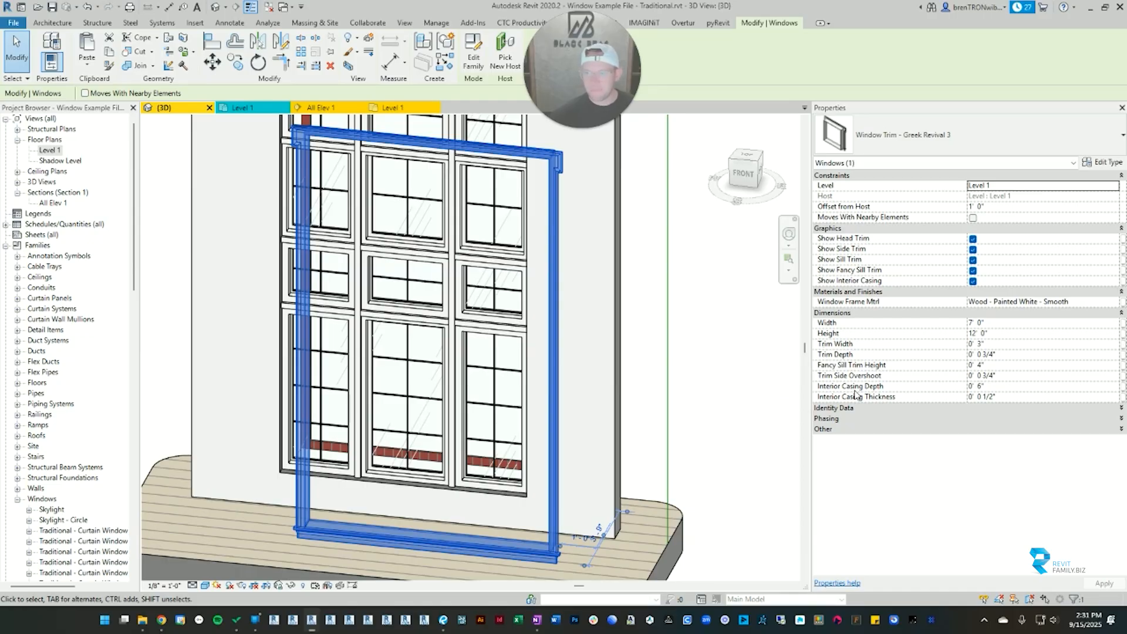
{"action": "key", "text": "Escape"}
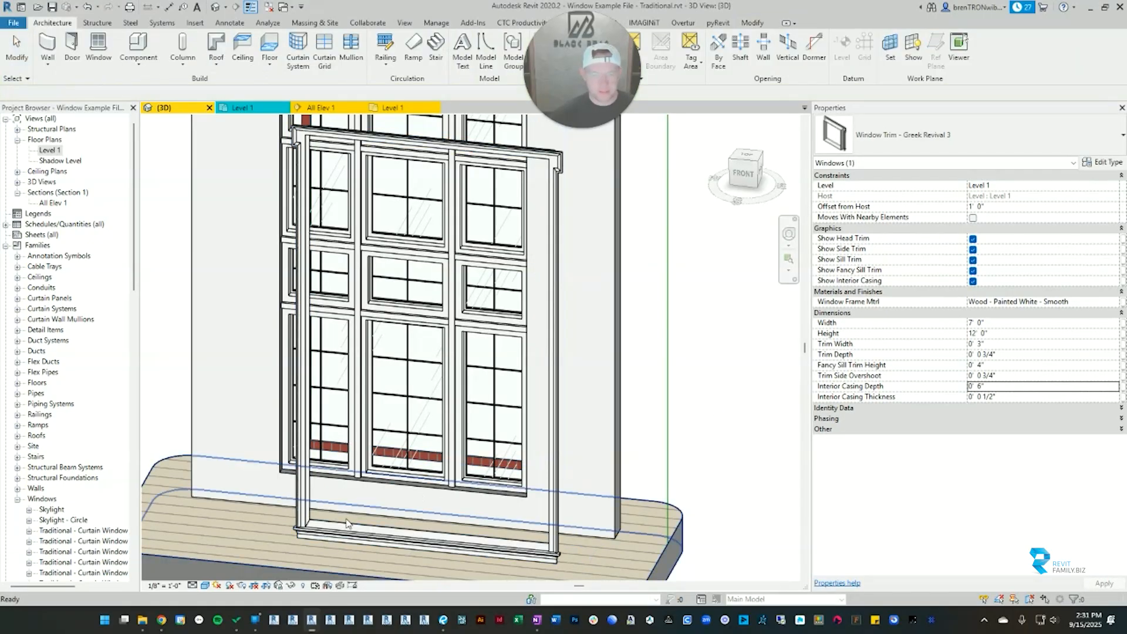
Step: Hide the interior casing of the Greek Revival 3 trim
{"action": "scroll", "coordinate": [337, 522], "scroll_direction": "up", "scroll_amount": 3}
{"action": "left_click", "coordinate": [309, 532]}
{"action": "scroll", "coordinate": [461, 475], "scroll_direction": "down", "scroll_amount": 2}
{"action": "middle_click_drag", "start_coordinate": [545, 453], "coordinate": [436, 489], "text": "shift"}
{"action": "key", "text": "Escape"}
{"action": "scroll", "coordinate": [432, 417], "scroll_direction": "up", "scroll_amount": 3}
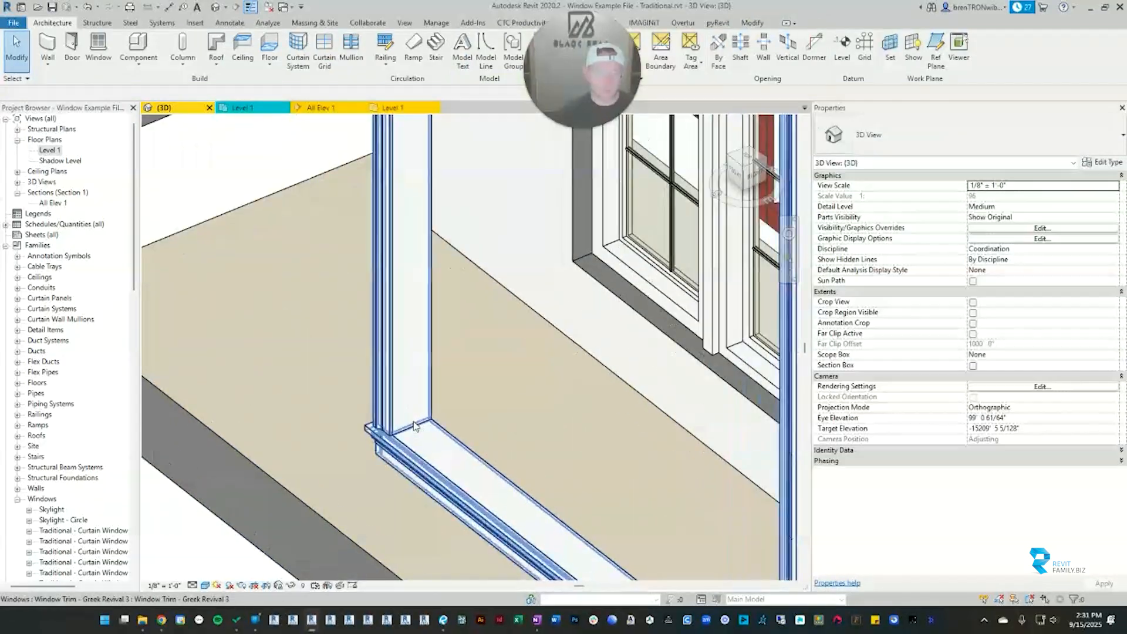
{"action": "left_click", "coordinate": [431, 413]}
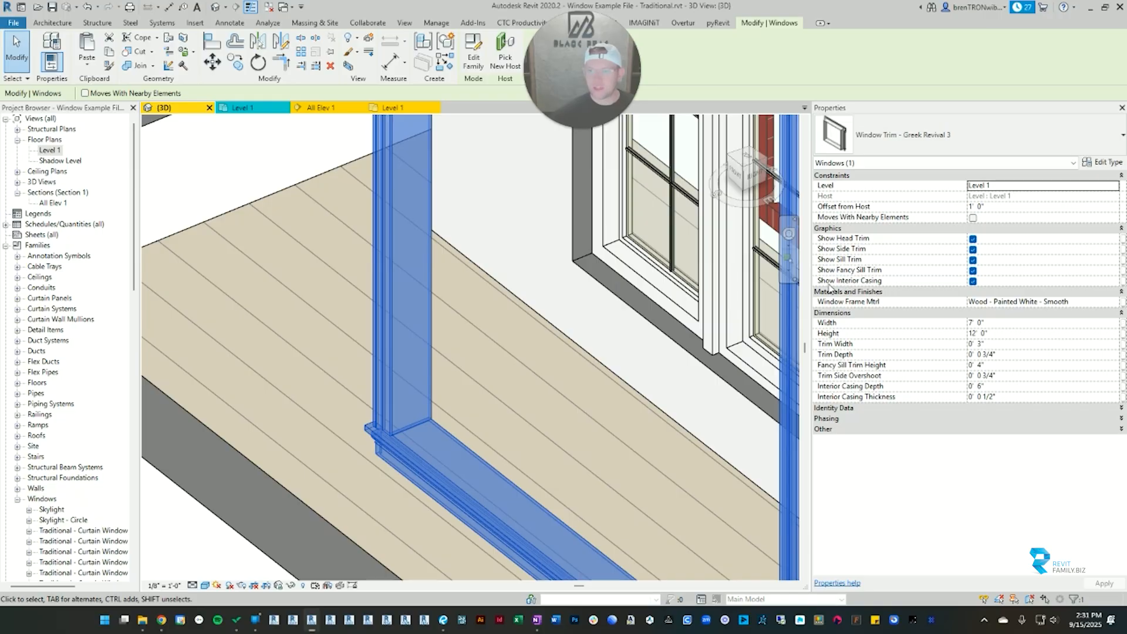
{"action": "left_click", "coordinate": [973, 281]}
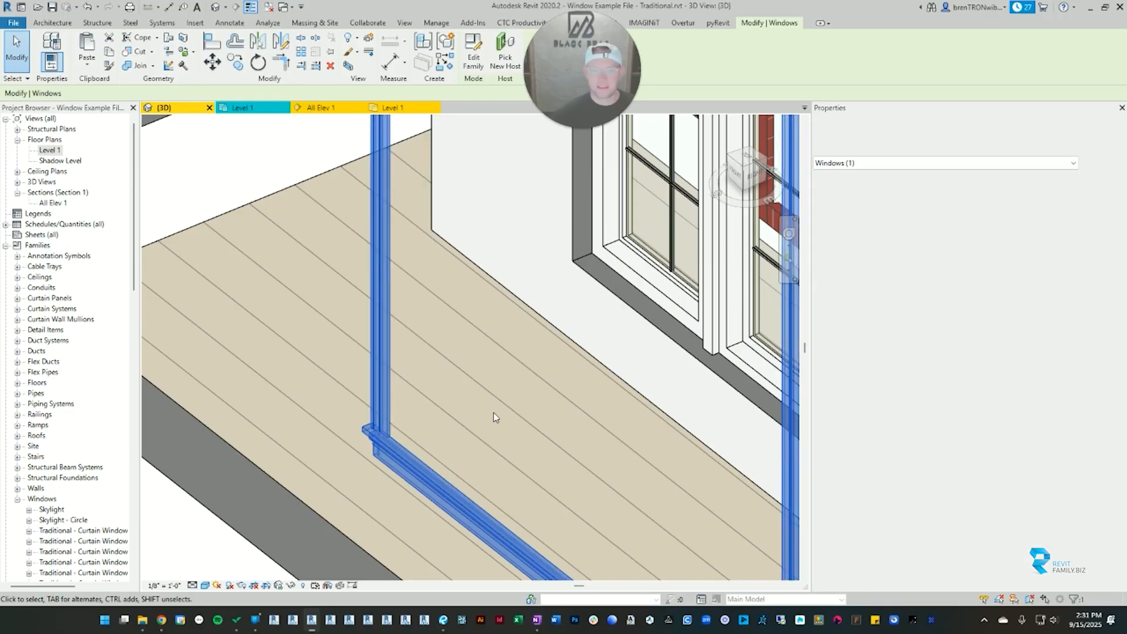
{"action": "key", "text": "Escape"}
Step: Show the interior casing of the Greek Revival 3 trim again
{"action": "middle_click_drag", "start_coordinate": [422, 462], "coordinate": [458, 422], "text": "shift"}
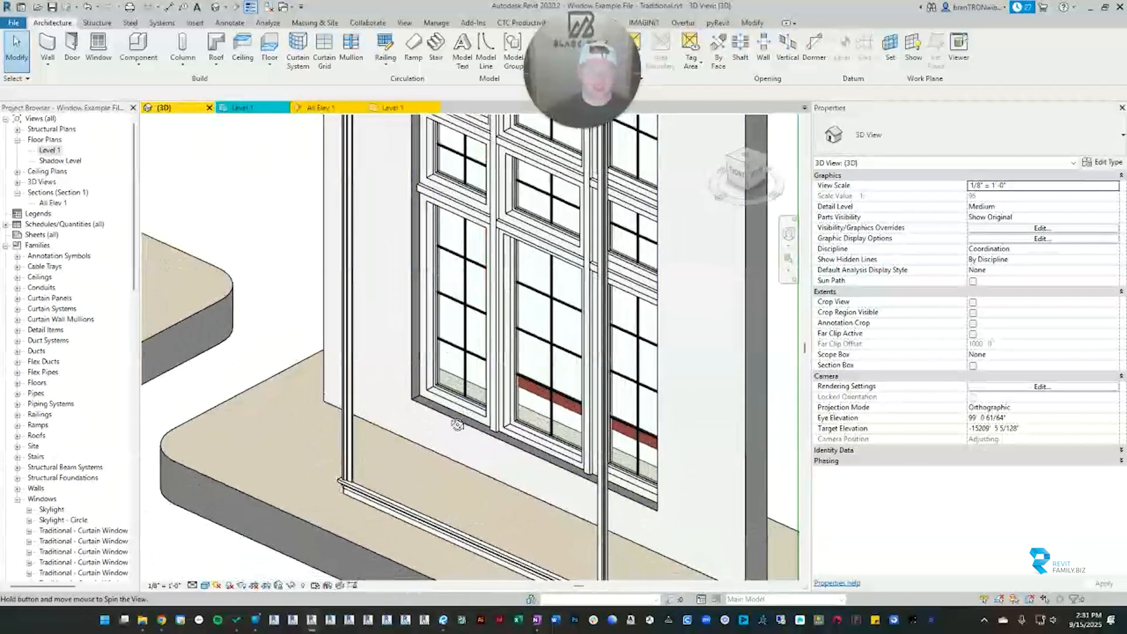
{"action": "scroll", "coordinate": [449, 358], "scroll_direction": "up", "scroll_amount": 1}
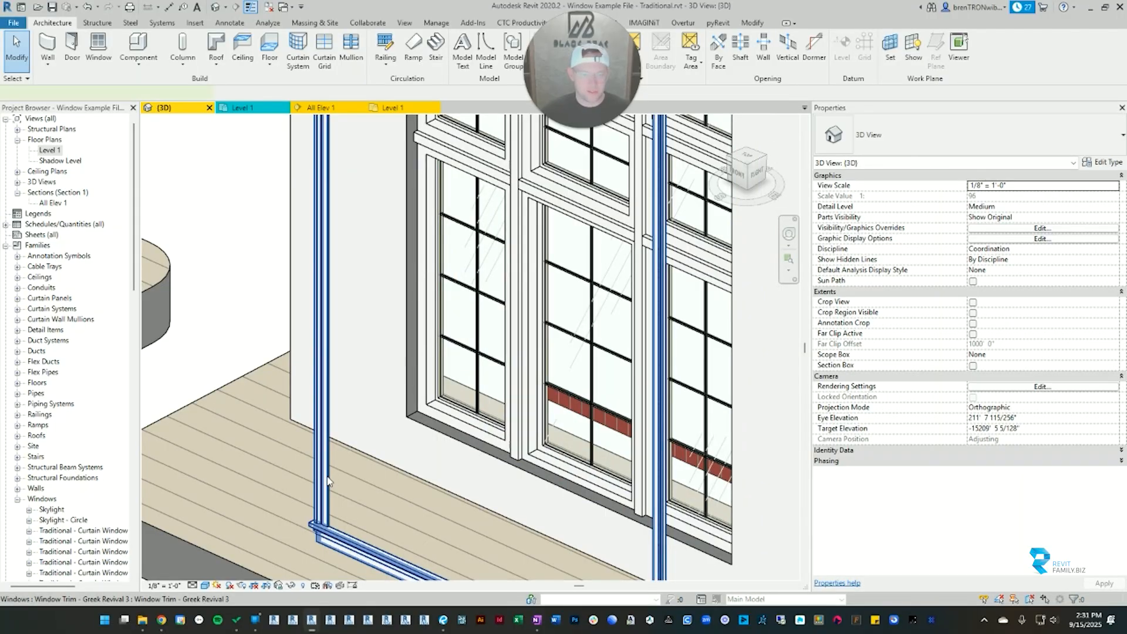
{"action": "left_click", "coordinate": [327, 481]}
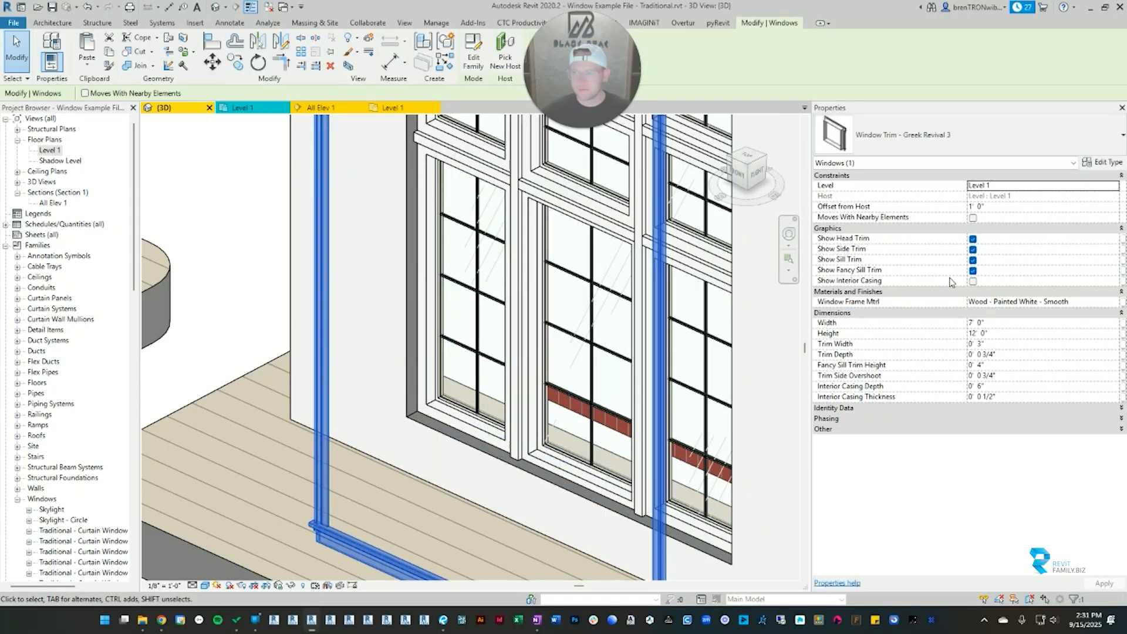
{"action": "scroll", "coordinate": [322, 403], "scroll_direction": "down", "scroll_amount": 2}
{"action": "middle_click_drag", "start_coordinate": [322, 403], "coordinate": [381, 389], "text": "shift"}
{"action": "key", "text": "Escape"}
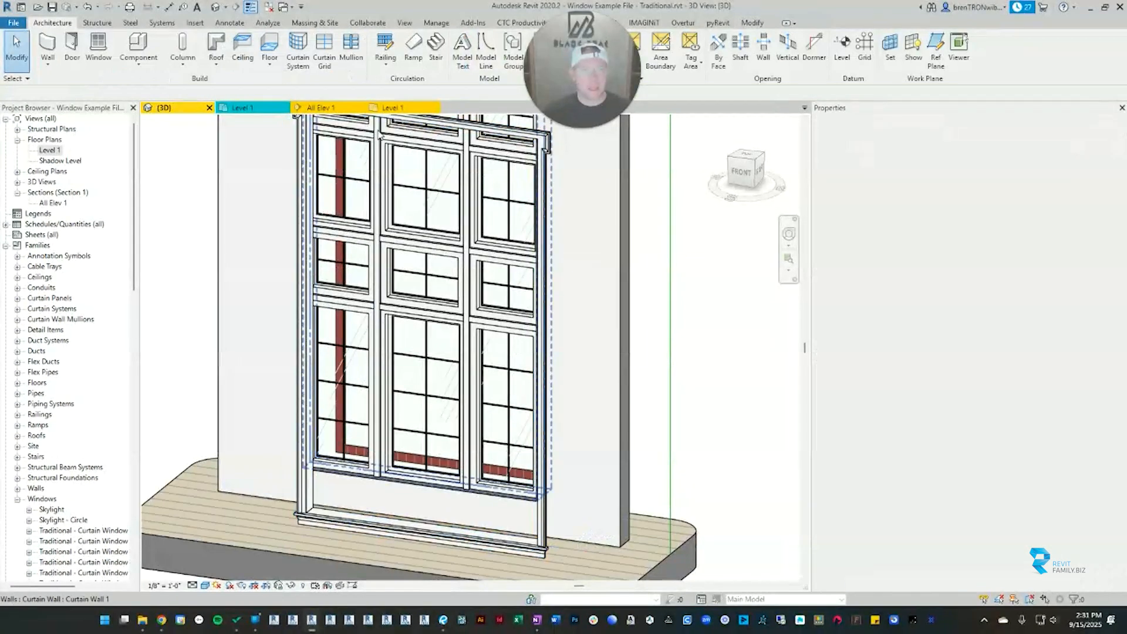
Step: Show the interior casing of the Brick trim on the back side of the wall
{"action": "scroll", "coordinate": [537, 352], "scroll_direction": "down", "scroll_amount": 2}
{"action": "middle_click_drag", "start_coordinate": [537, 352], "coordinate": [329, 340], "text": "shift"}
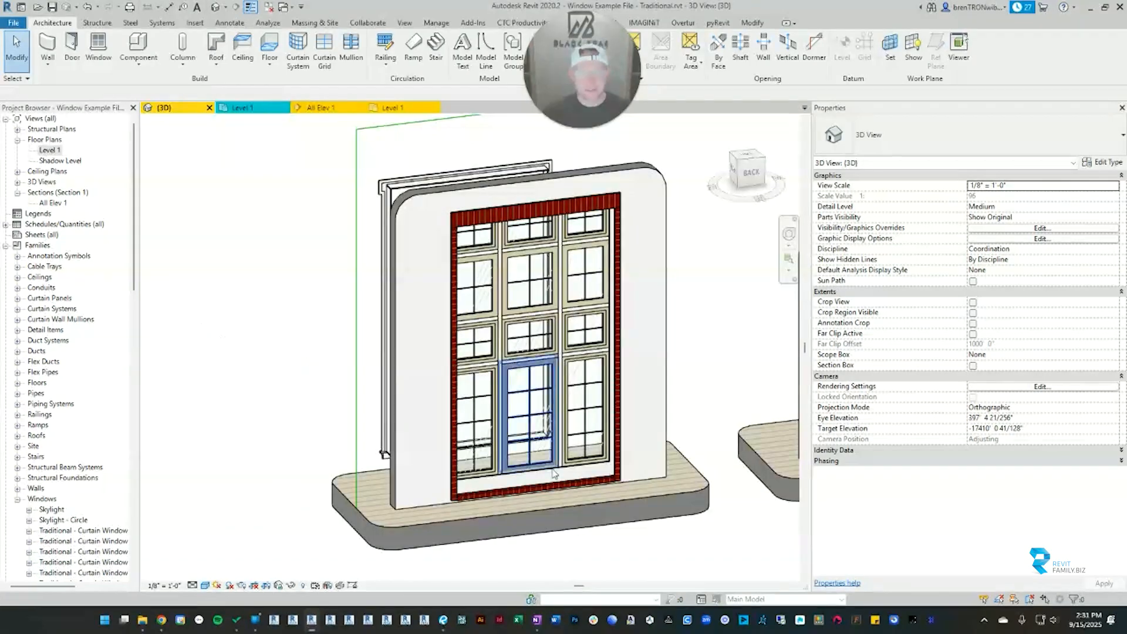
{"action": "scroll", "coordinate": [604, 464], "scroll_direction": "up", "scroll_amount": 5}
{"action": "scroll", "coordinate": [662, 440], "scroll_direction": "up", "scroll_amount": 3}
{"action": "scroll", "coordinate": [667, 438], "scroll_direction": "down", "scroll_amount": 5}
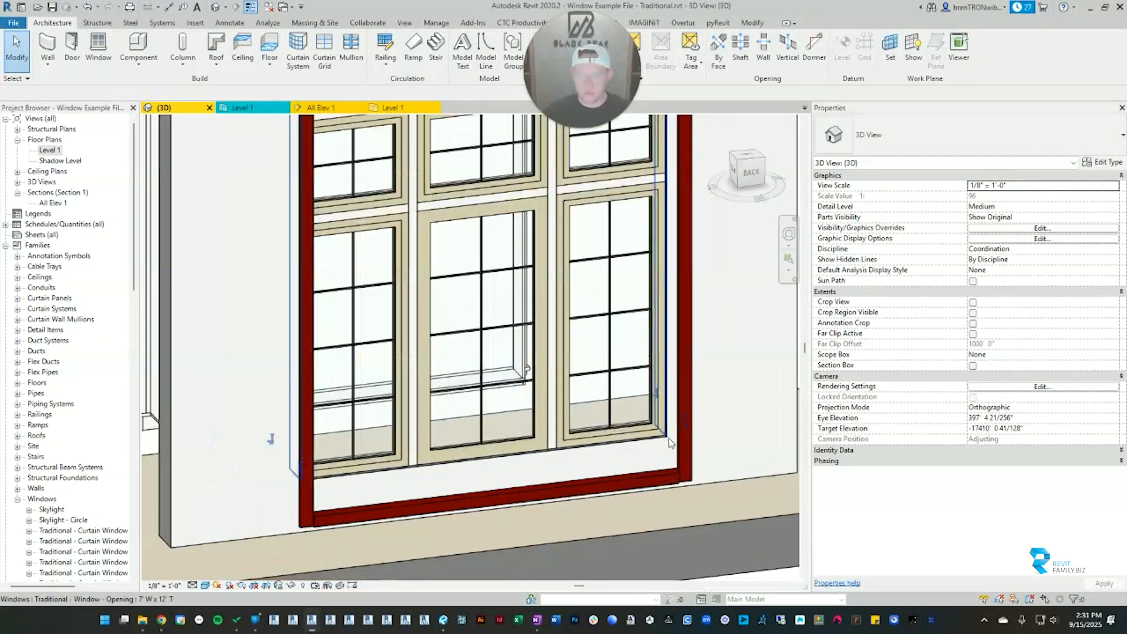
{"action": "left_click", "coordinate": [689, 474]}
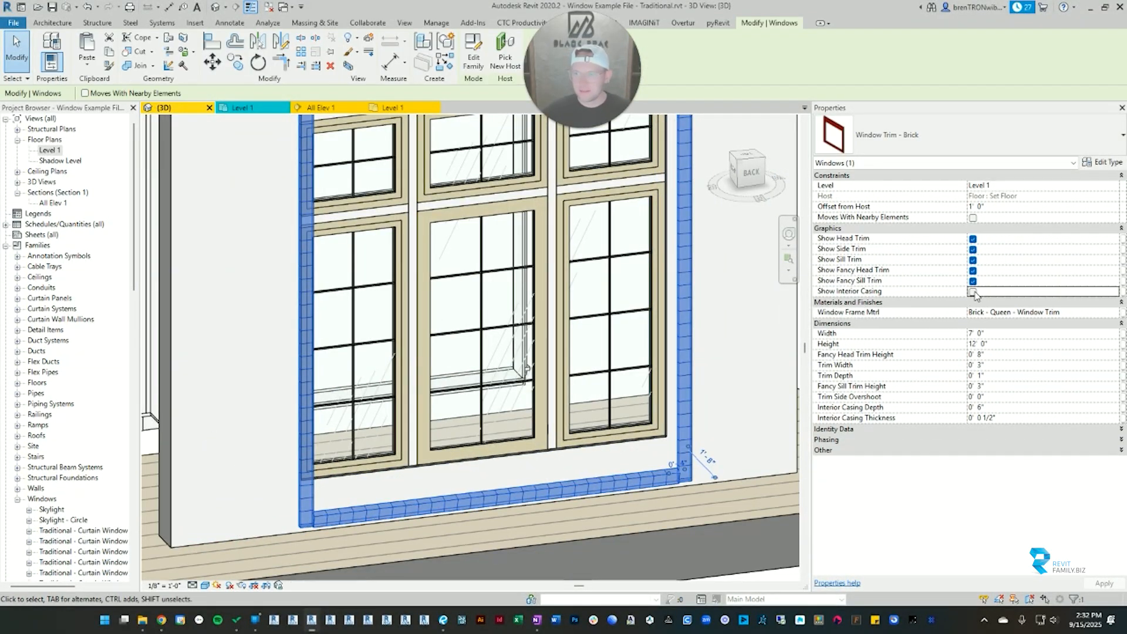
{"action": "left_click", "coordinate": [974, 292]}
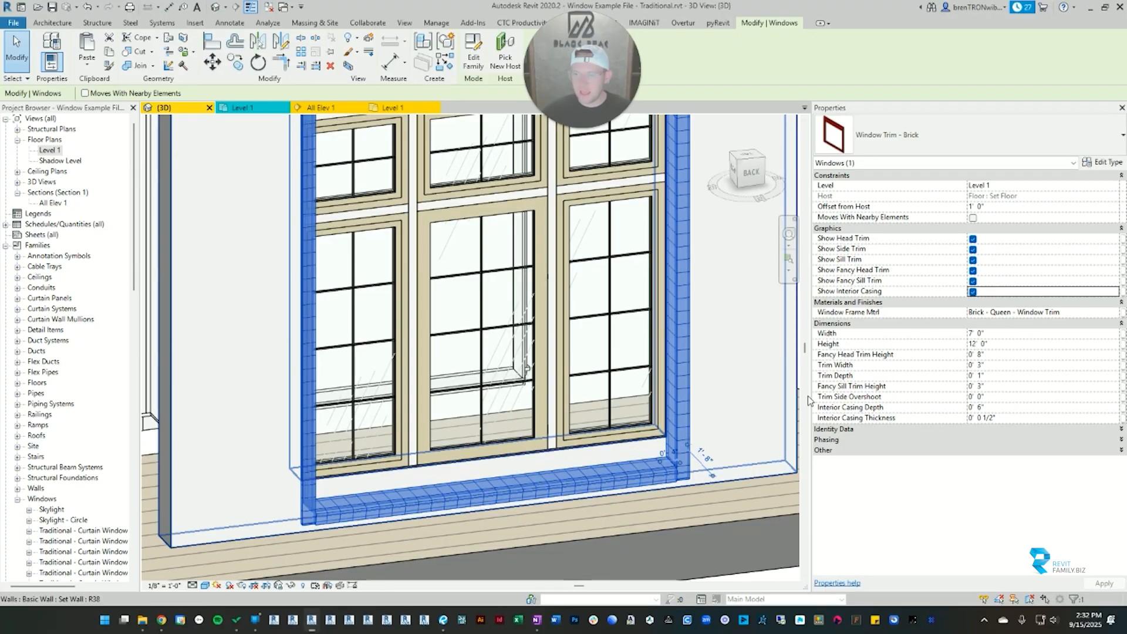
Step: Set the Brick trim's interior casing depth to 1"
{"action": "scroll", "coordinate": [650, 454], "scroll_direction": "up", "scroll_amount": 3}
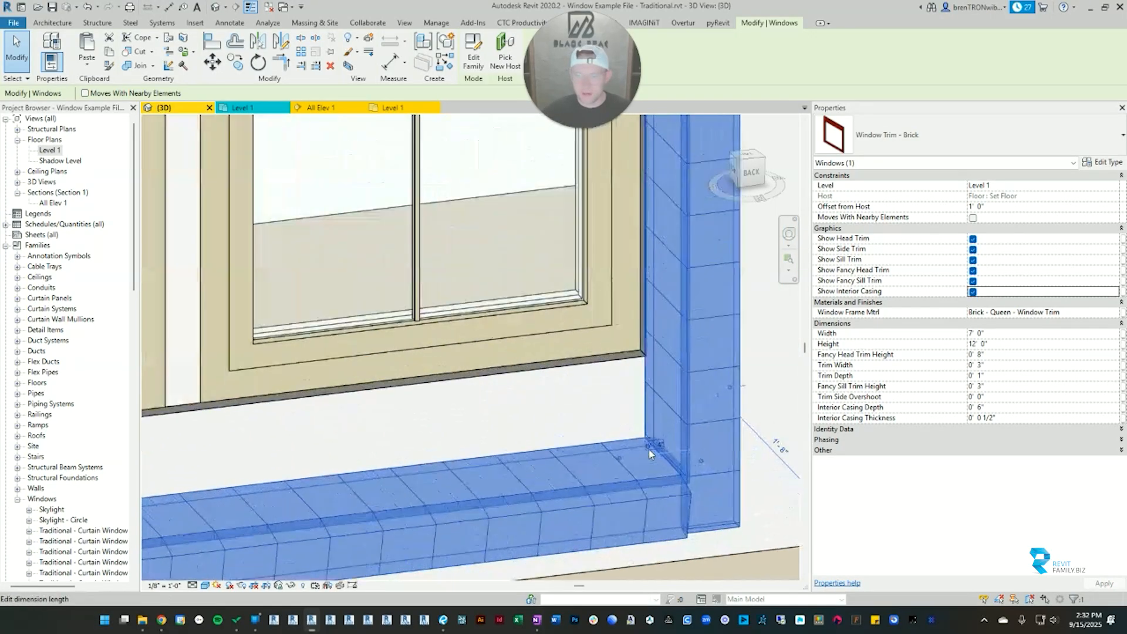
{"action": "key", "text": "Escape"}
{"action": "left_click", "coordinate": [627, 442]}
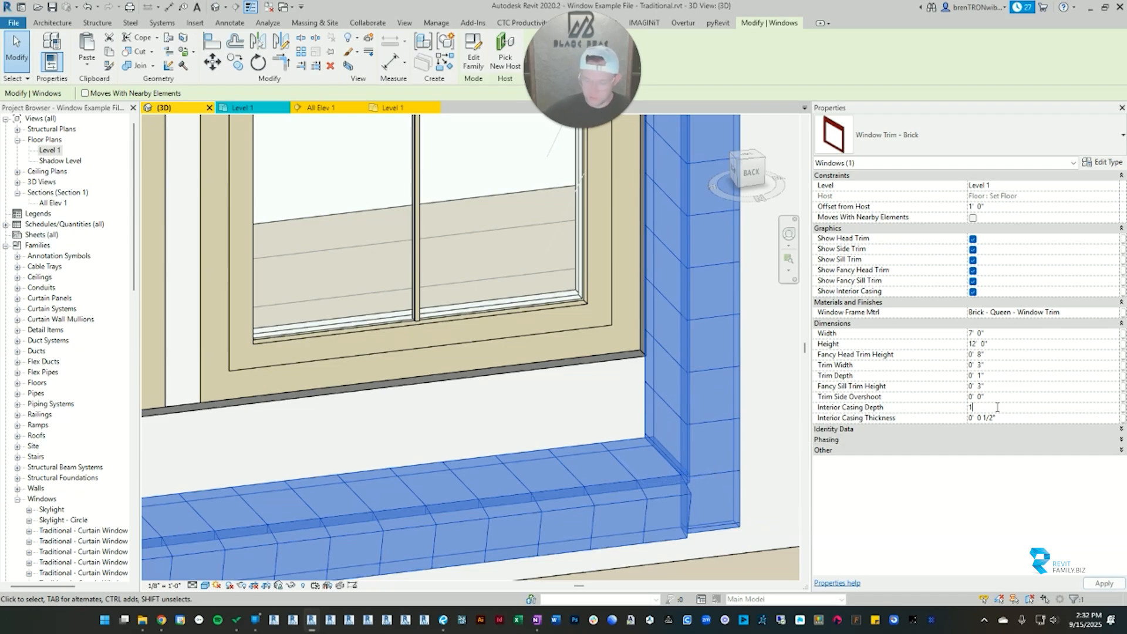
{"action": "scroll", "coordinate": [456, 447], "scroll_direction": "down", "scroll_amount": 2}
{"action": "key", "text": "Escape"}
{"action": "scroll", "coordinate": [410, 478], "scroll_direction": "down", "scroll_amount": 3}
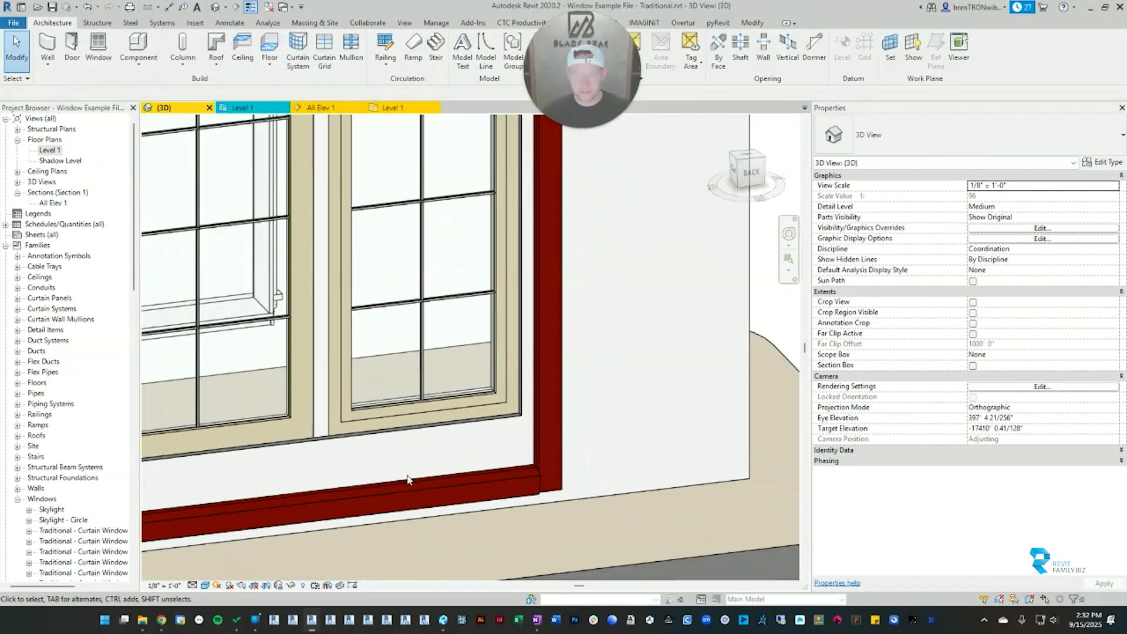
Step: In the Level 1 floor plan, measure the casing depth at the opening's jamb between the wall face and the window frame
{"action": "middle_click_drag", "start_coordinate": [428, 449], "coordinate": [514, 430]}
{"action": "scroll", "coordinate": [484, 431], "scroll_direction": "down", "scroll_amount": 5}
{"action": "left_click", "coordinate": [479, 449]}
{"action": "key", "text": "Escape"}
{"action": "scroll", "coordinate": [268, 451], "scroll_direction": "up", "scroll_amount": 3}
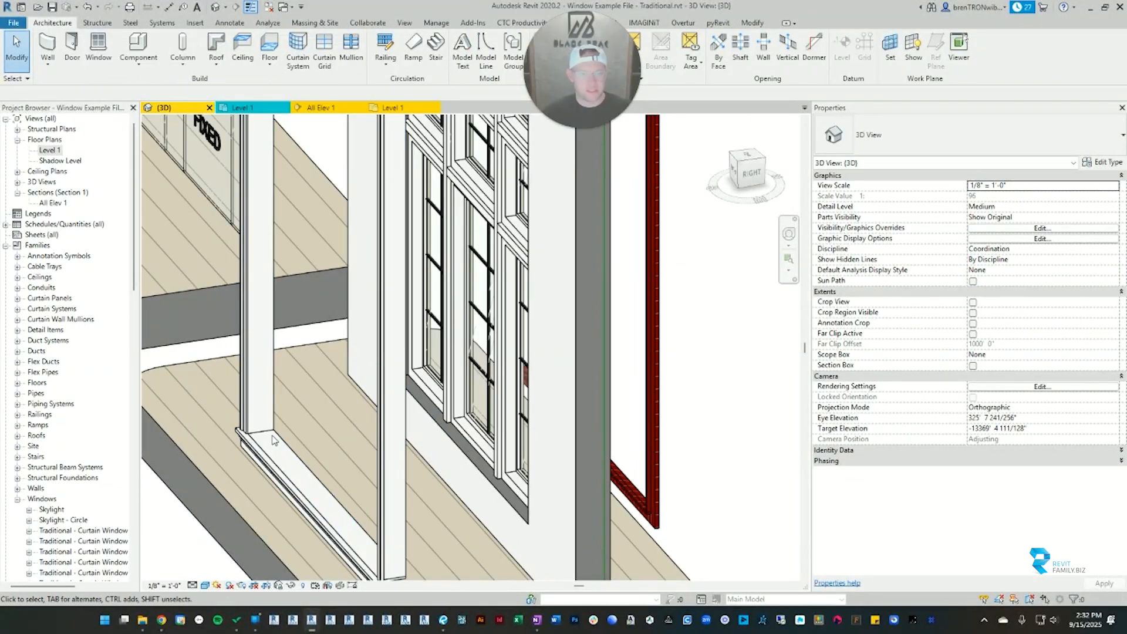
{"action": "key", "text": "ctrl+Tab"}
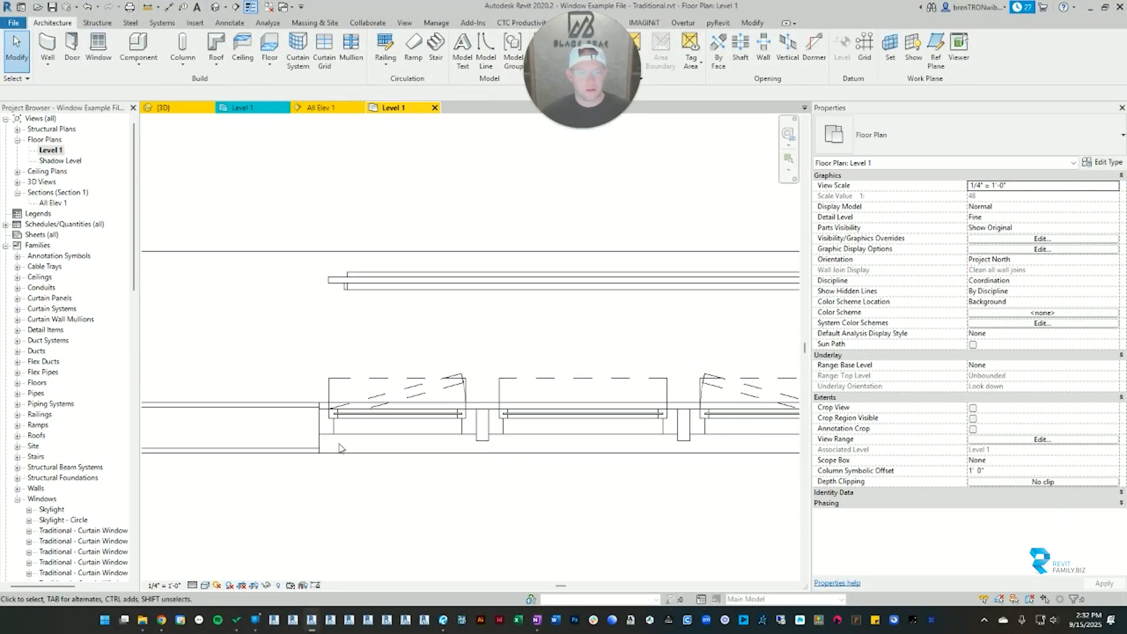
{"action": "scroll", "coordinate": [340, 448], "scroll_direction": "up", "scroll_amount": 4}
{"action": "key", "text": "m"}
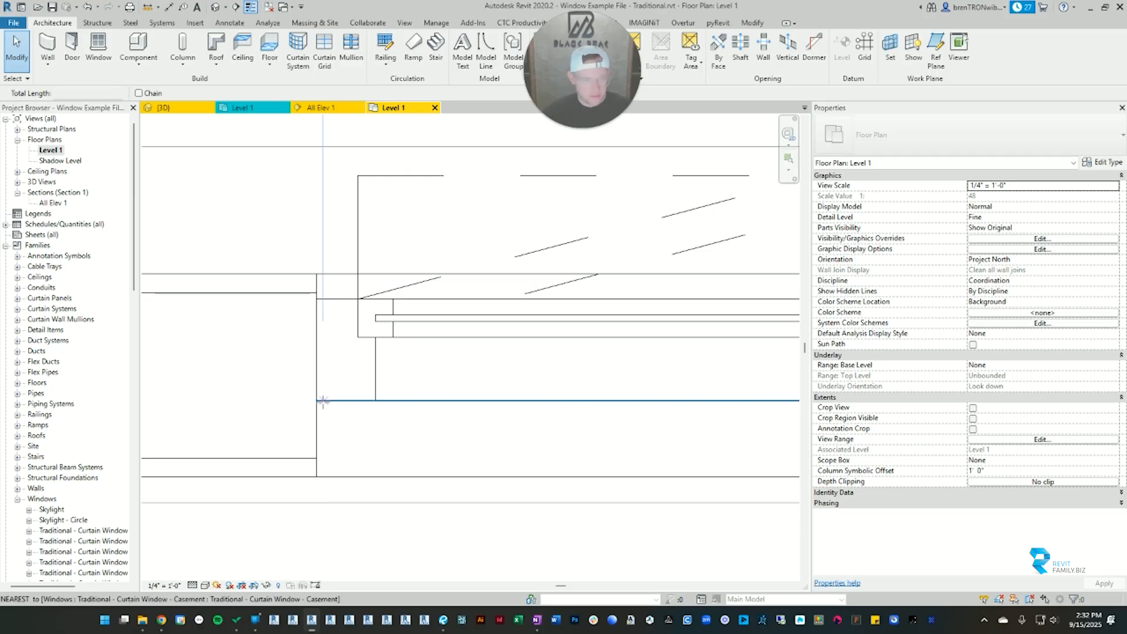
{"action": "left_click", "coordinate": [317, 401]}
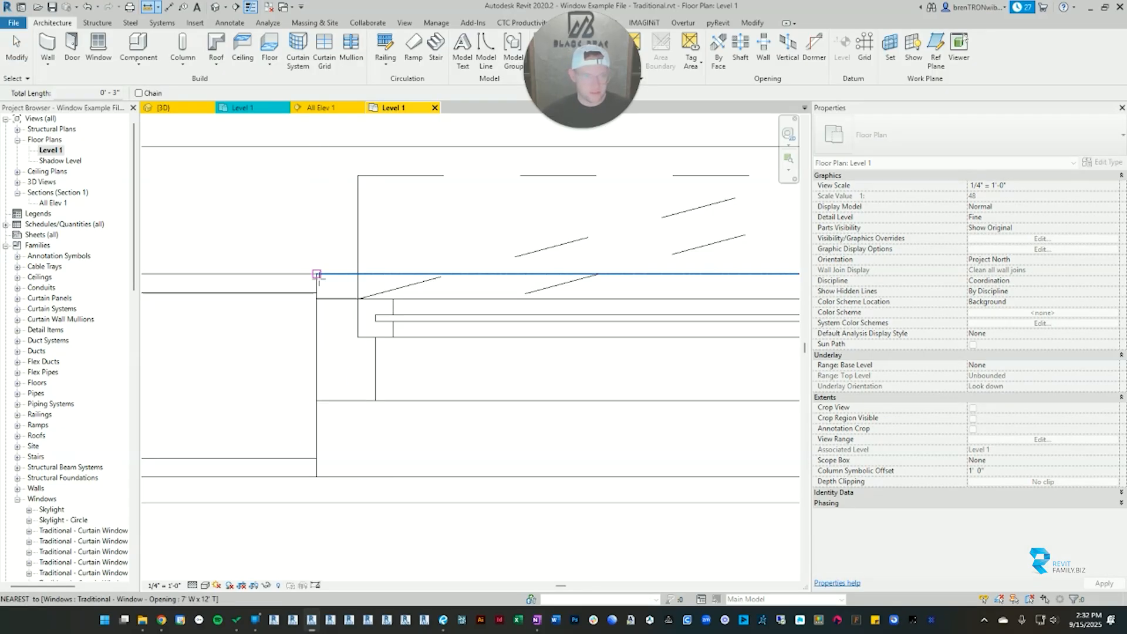
{"action": "scroll", "coordinate": [317, 299], "scroll_direction": "down", "scroll_amount": 3}
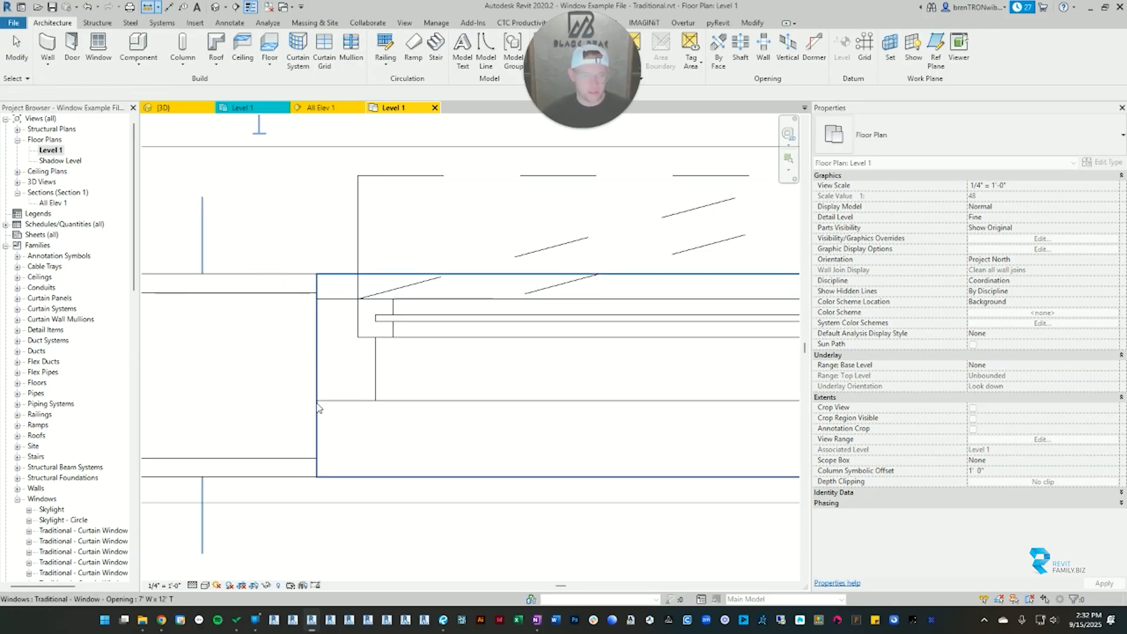
{"action": "key", "text": "Escape"}
{"action": "key", "text": "Escape"}
Step: Set the interior casing depth of the Greek Revival 3 trim to 3"
{"action": "scroll", "coordinate": [322, 405], "scroll_direction": "down", "scroll_amount": 3}
{"action": "left_click", "coordinate": [447, 382]}
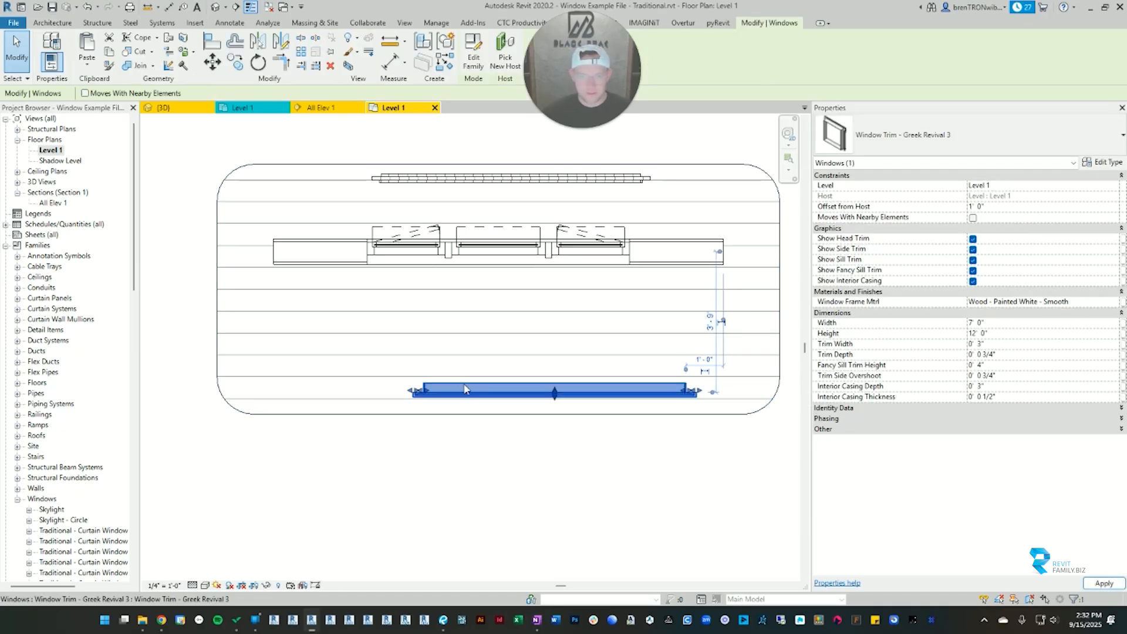
{"action": "left_click", "coordinate": [463, 350]}
Step: Move the Brick trim by its midpoint onto the wall face, centred on the 7' x 12' opening
{"action": "middle_click_drag", "start_coordinate": [442, 307], "coordinate": [473, 364]}
{"action": "left_click", "coordinate": [463, 237]}
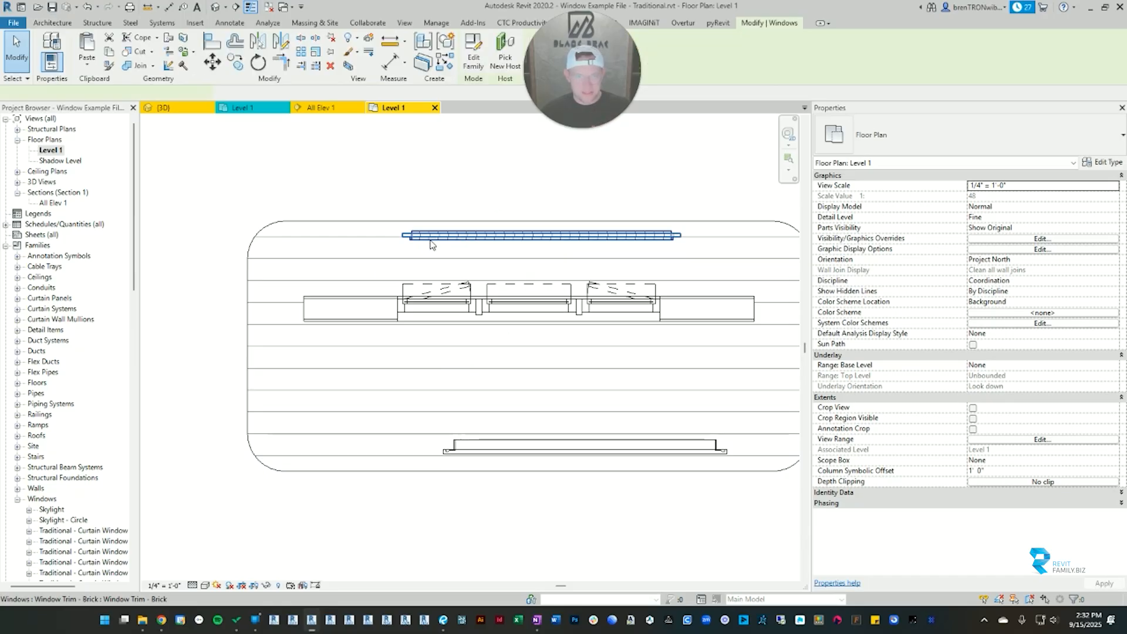
{"action": "scroll", "coordinate": [411, 238], "scroll_direction": "up", "scroll_amount": 3}
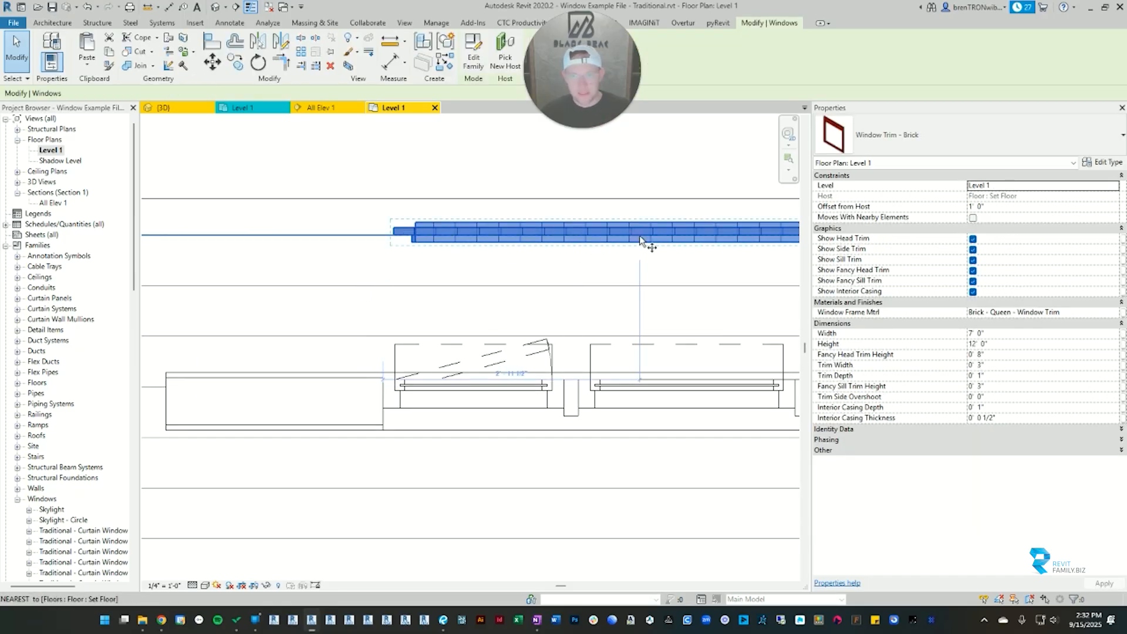
{"action": "key", "text": "m"}
{"action": "key", "text": "v"}
{"action": "scroll", "coordinate": [652, 258], "scroll_direction": "down", "scroll_amount": 3}
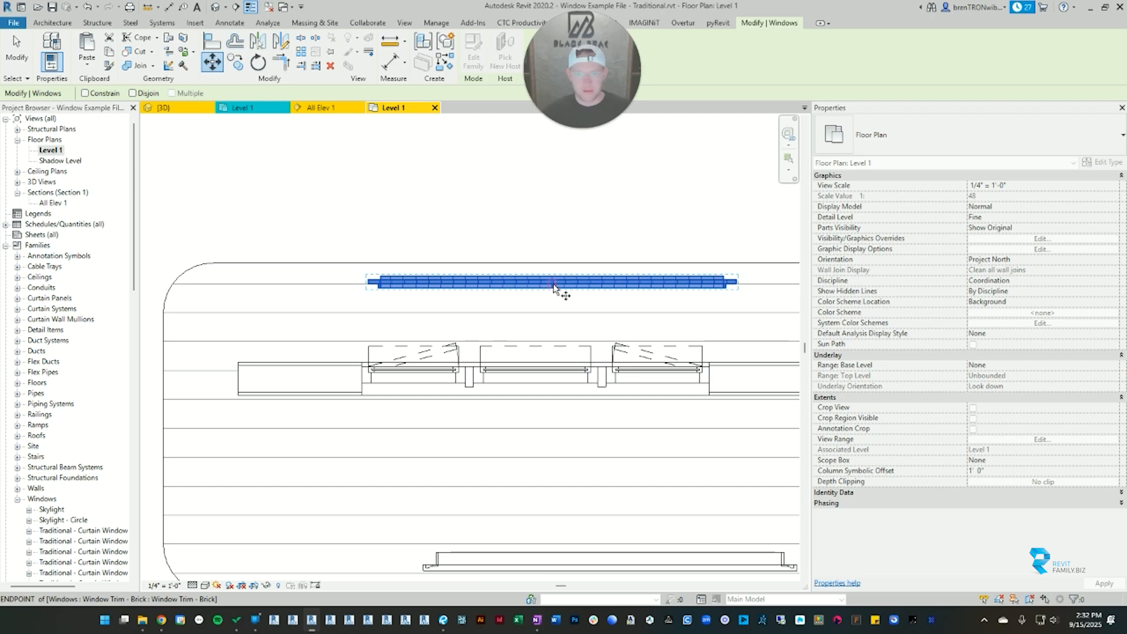
{"action": "scroll", "coordinate": [554, 286], "scroll_direction": "up", "scroll_amount": 4}
{"action": "left_click", "coordinate": [552, 294]}
{"action": "scroll", "coordinate": [506, 354], "scroll_direction": "down", "scroll_amount": 3}
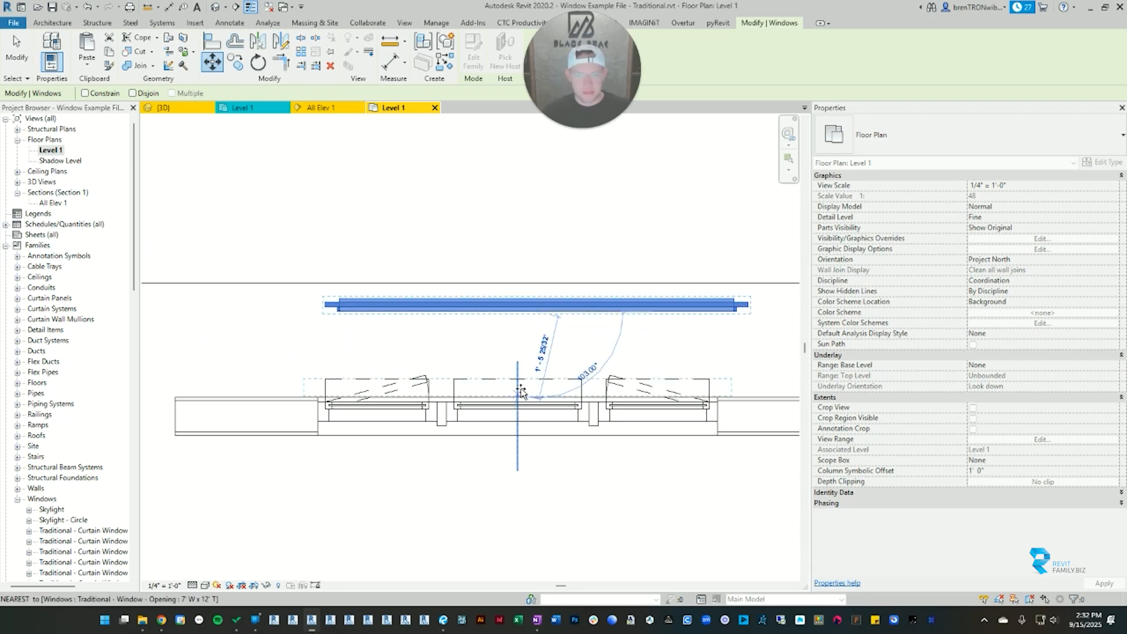
{"action": "left_click", "coordinate": [519, 400]}
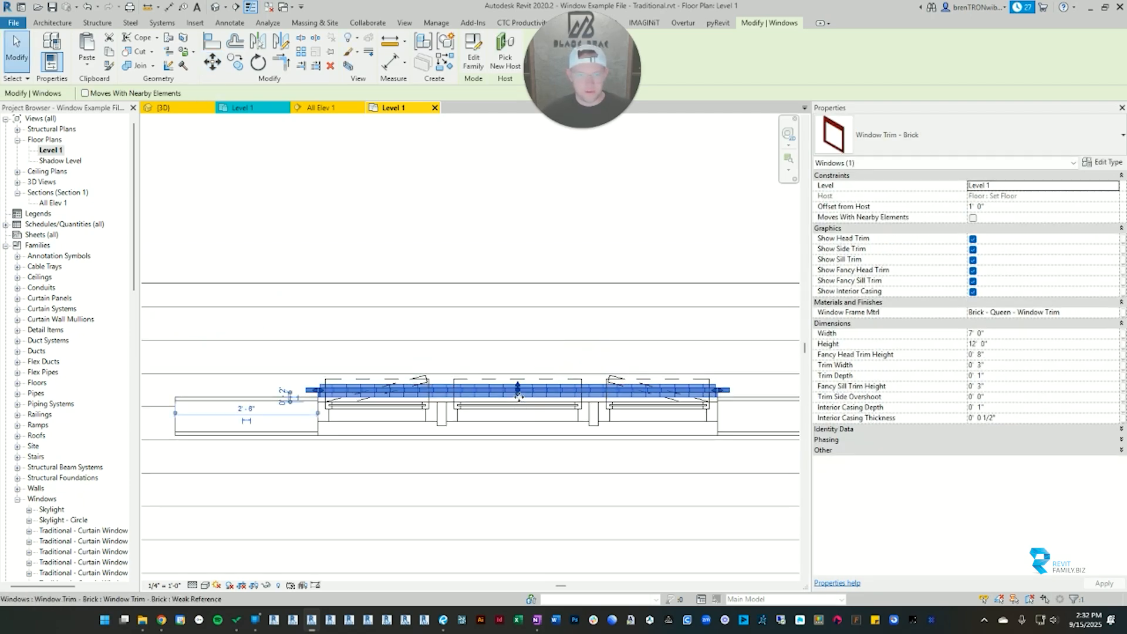
Step: Shift the Brick trim into the opening until the back of its outer trim is flush with the wall face
{"action": "scroll", "coordinate": [235, 387], "scroll_direction": "up", "scroll_amount": 4}
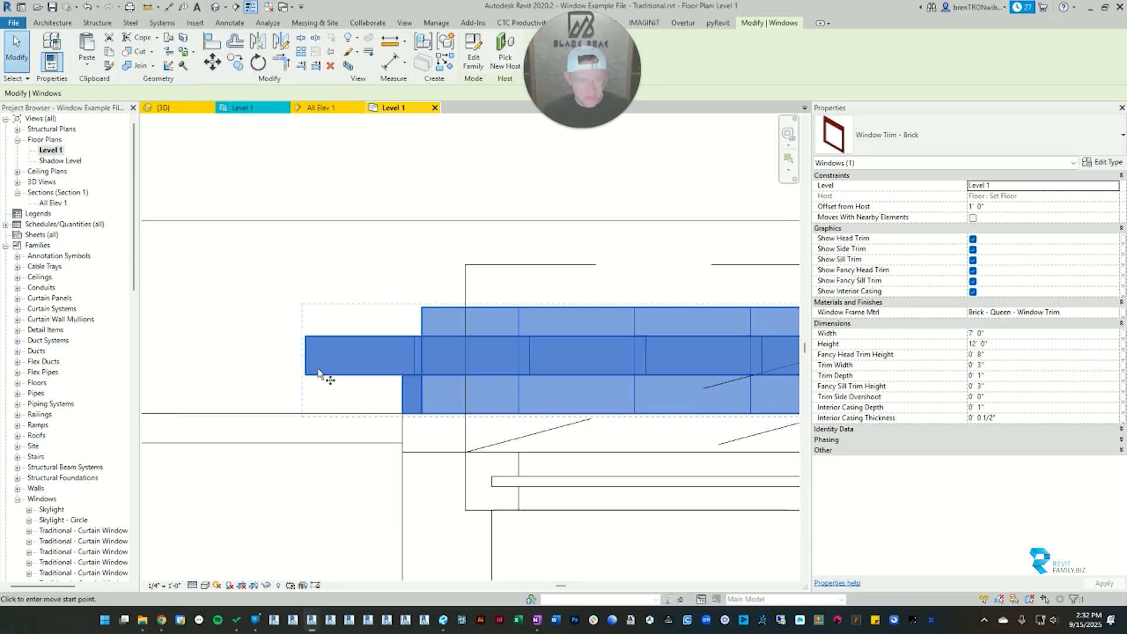
{"action": "left_click", "coordinate": [318, 374]}
{"action": "left_click", "coordinate": [316, 413]}
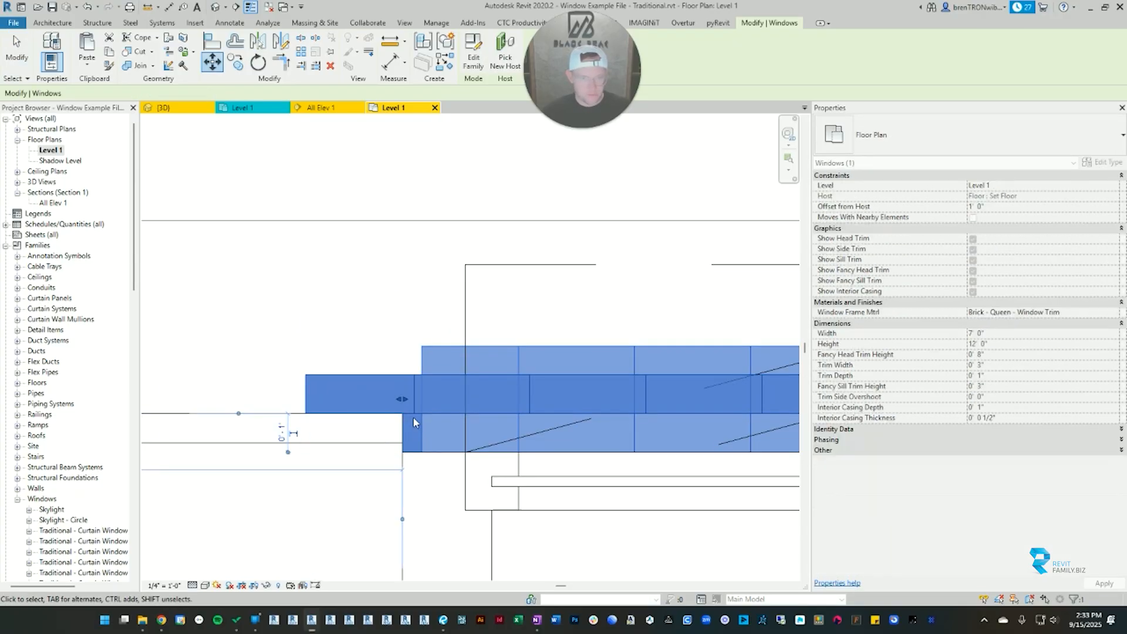
{"action": "scroll", "coordinate": [415, 420], "scroll_direction": "down", "scroll_amount": 4}
{"action": "key", "text": "Escape"}
{"action": "scroll", "coordinate": [505, 476], "scroll_direction": "down", "scroll_amount": 2}
Step: Move the Greek Revival 3 trim by its midpoint onto the opposite wall face, centred on the opening
{"action": "middle_click_drag", "start_coordinate": [511, 496], "coordinate": [413, 253]}
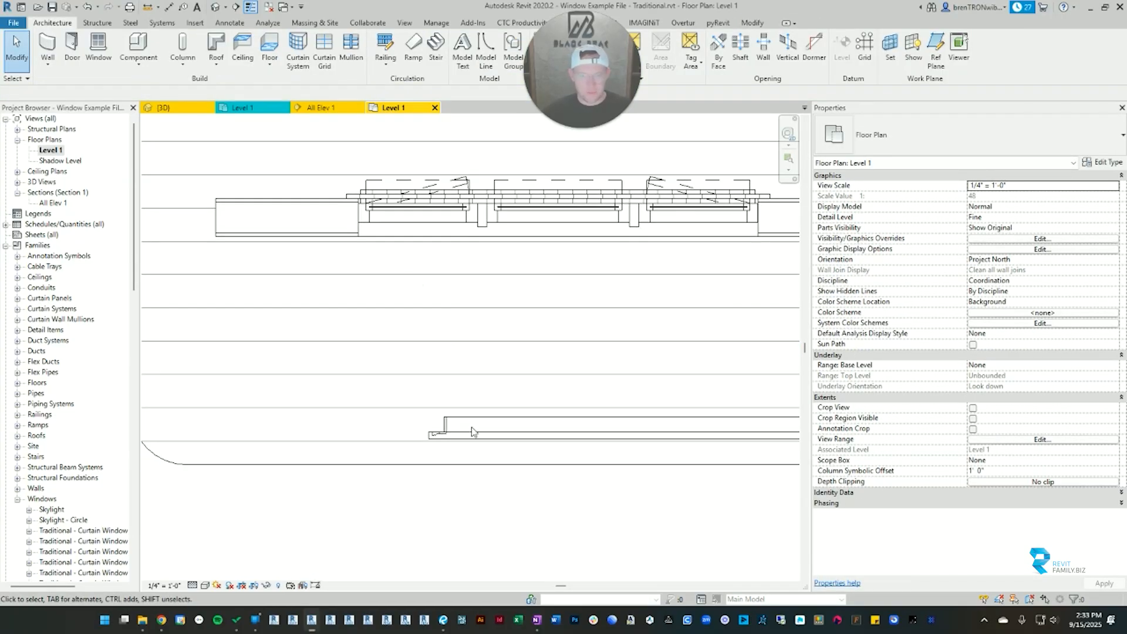
{"action": "left_click", "coordinate": [504, 423]}
{"action": "key", "text": "m"}
{"action": "key", "text": "v"}
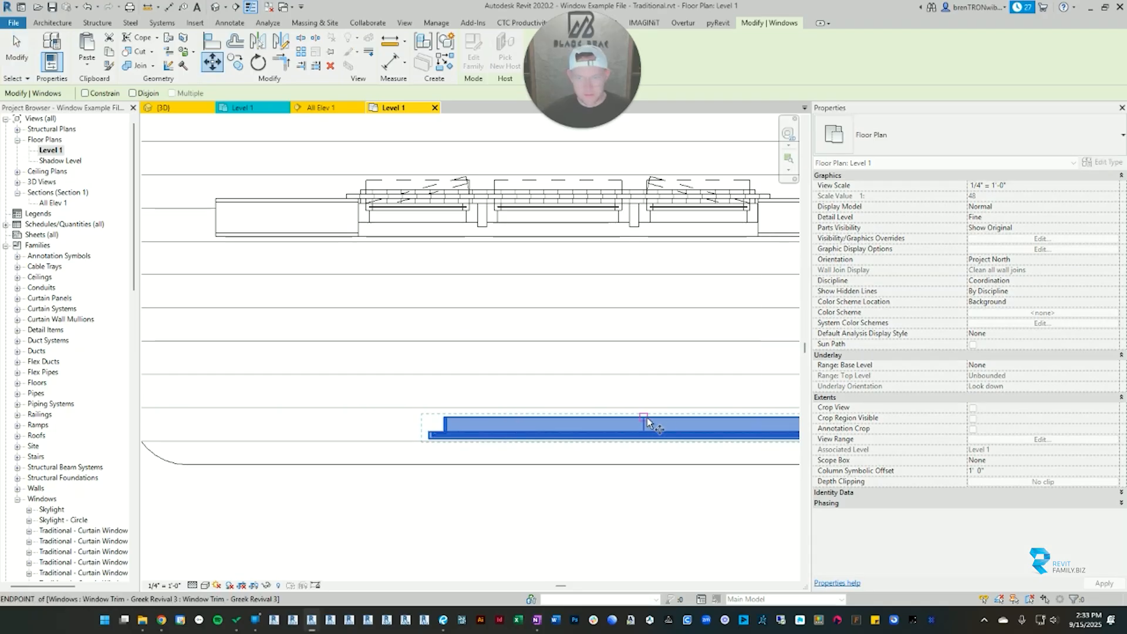
{"action": "left_click", "coordinate": [644, 417]}
{"action": "left_click", "coordinate": [560, 238]}
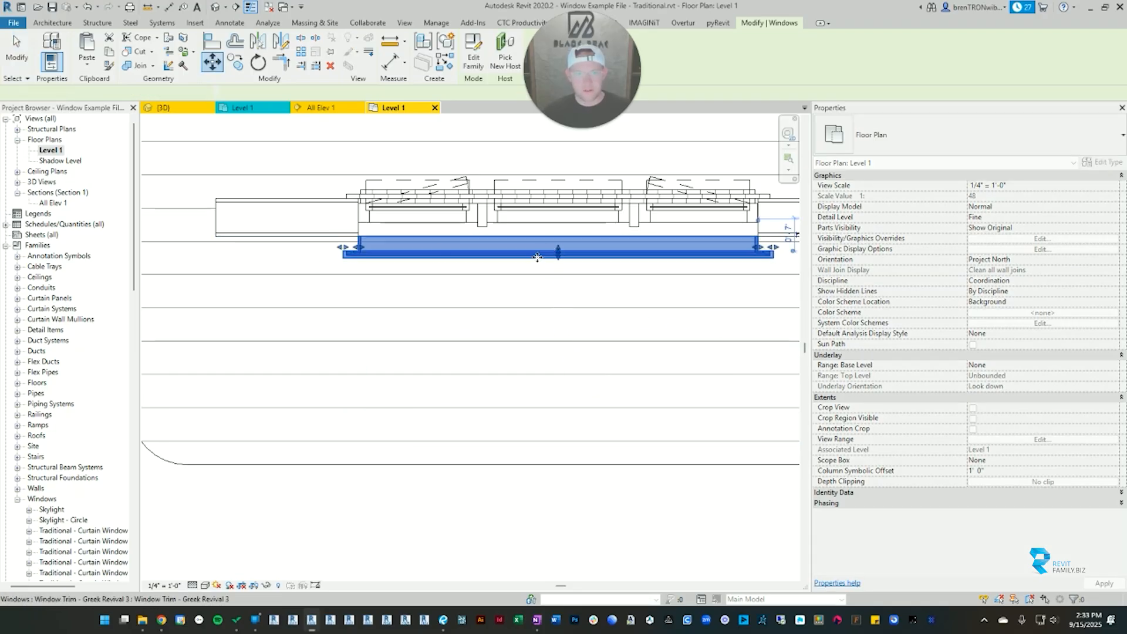
Step: Shift the Greek Revival 3 trim into the opening until the back of its outer trim is flush with the wall face
{"action": "scroll", "coordinate": [338, 258], "scroll_direction": "up", "scroll_amount": 5}
{"action": "key", "text": "m"}
{"action": "key", "text": "v"}
{"action": "left_click", "coordinate": [339, 261]}
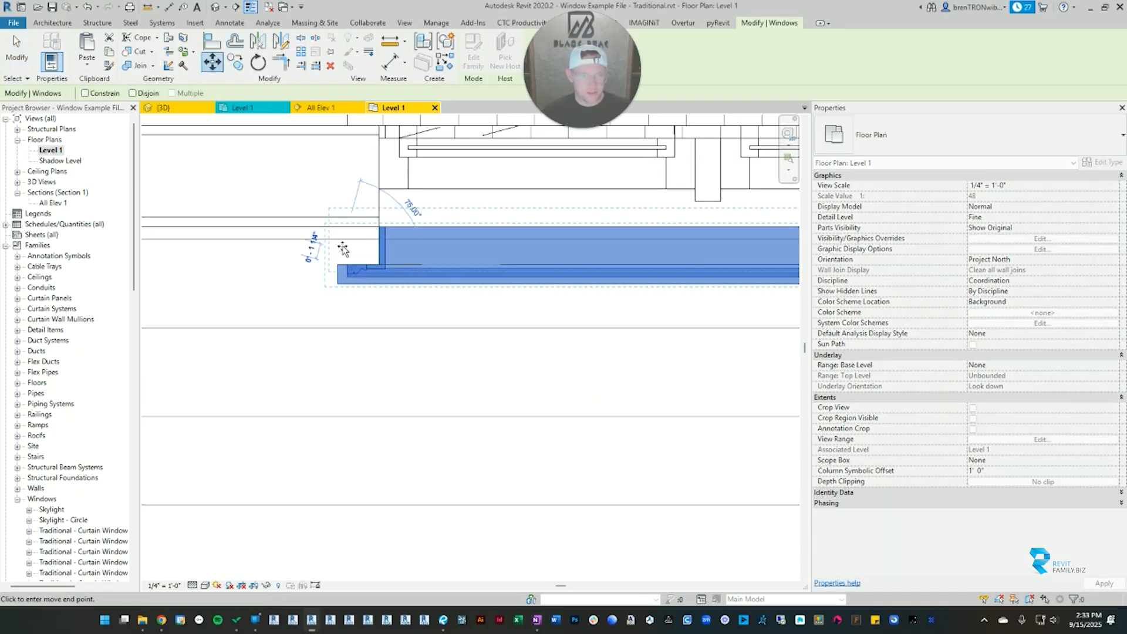
{"action": "left_click", "coordinate": [339, 229]}
{"action": "scroll", "coordinate": [392, 309], "scroll_direction": "down", "scroll_amount": 5}
{"action": "key", "text": "Escape"}
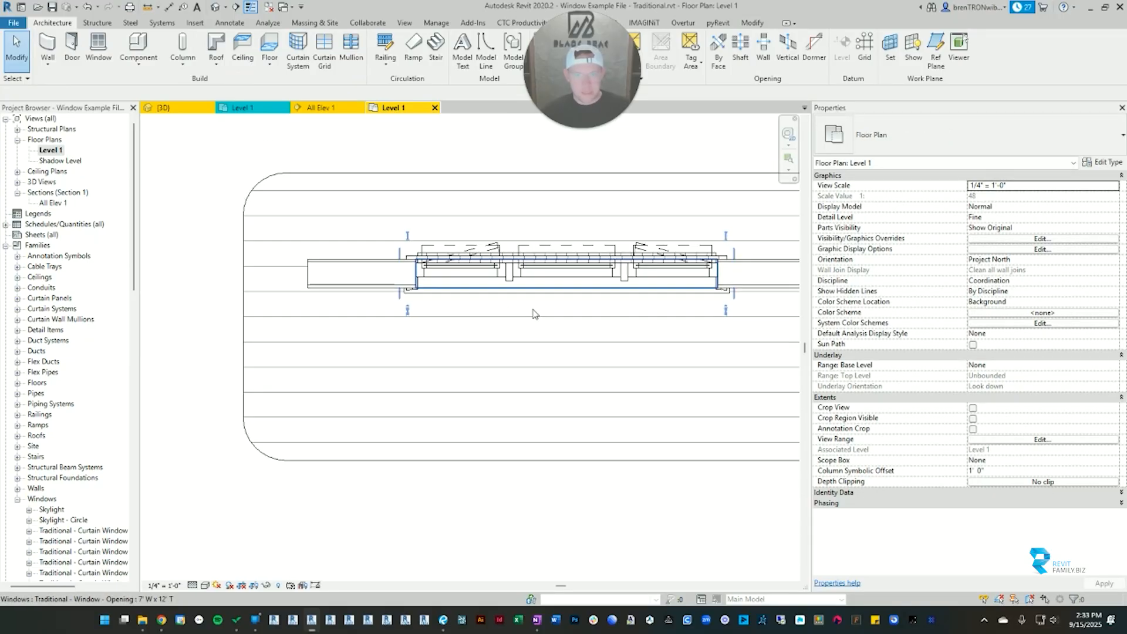
Step: Examine the finished window in the 3D view, checking the Greek Revival 3 and Brick trims on both wall faces
{"action": "key", "text": "ctrl+Tab"}
{"action": "scroll", "coordinate": [561, 380], "scroll_direction": "down", "scroll_amount": 4}
{"action": "middle_click_drag", "start_coordinate": [562, 381], "coordinate": [642, 388], "text": "shift"}
{"action": "middle_click_drag", "start_coordinate": [398, 405], "coordinate": [335, 411], "text": "shift"}
{"action": "scroll", "coordinate": [410, 320], "scroll_direction": "up", "scroll_amount": 3}
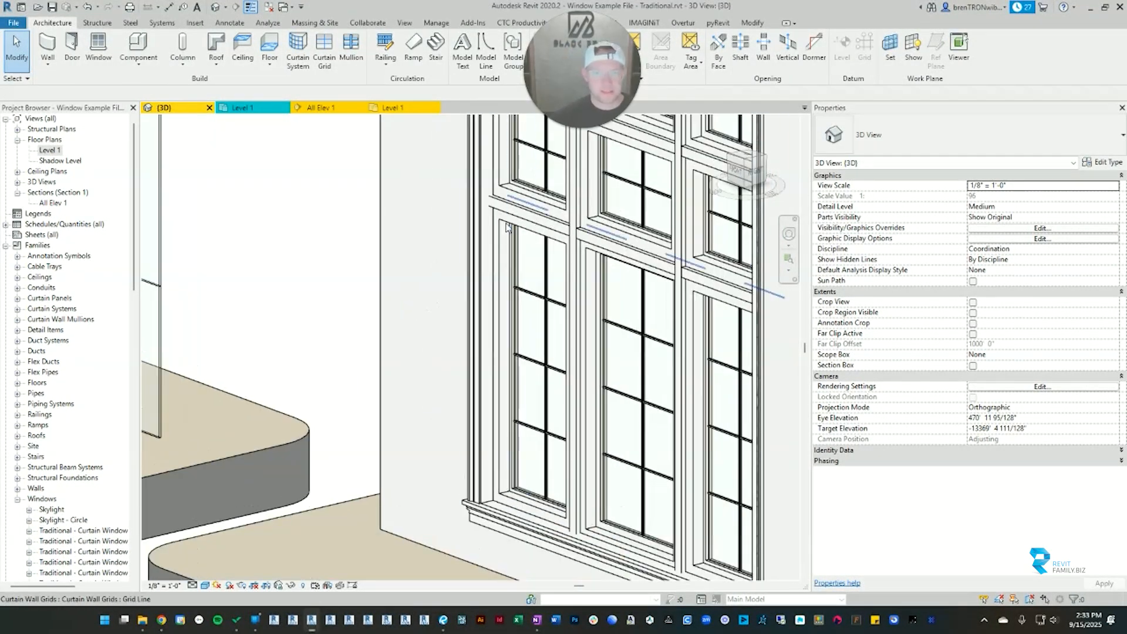
{"action": "scroll", "coordinate": [459, 532], "scroll_direction": "down", "scroll_amount": 5}
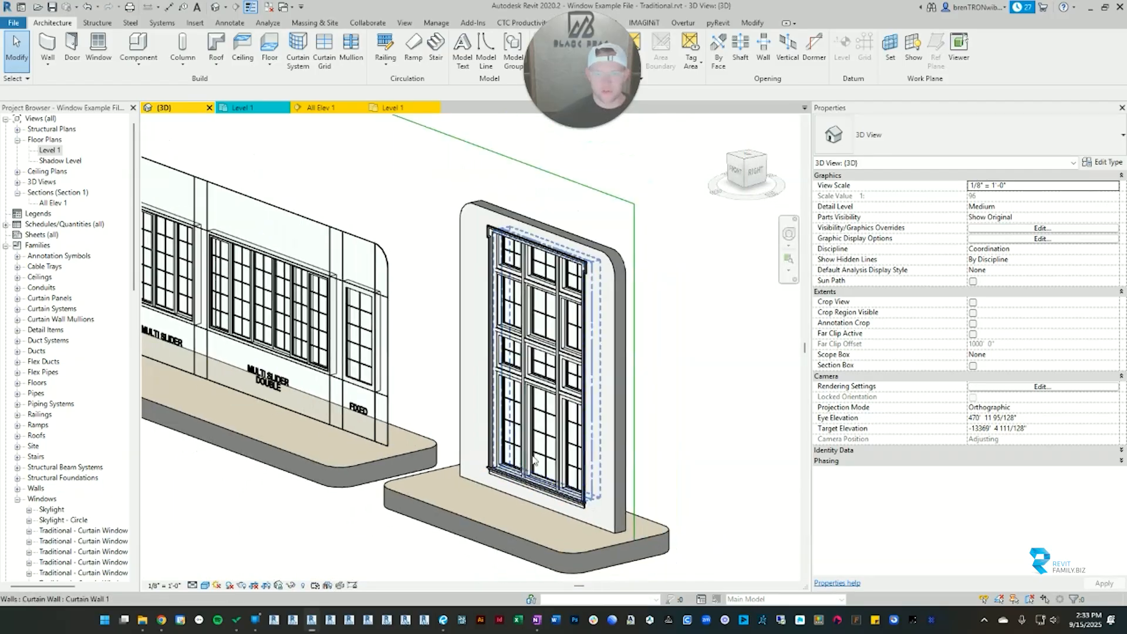
{"action": "middle_click_drag", "start_coordinate": [564, 411], "coordinate": [284, 420], "text": "shift"}
{"action": "scroll", "coordinate": [657, 388], "scroll_direction": "up", "scroll_amount": 5}
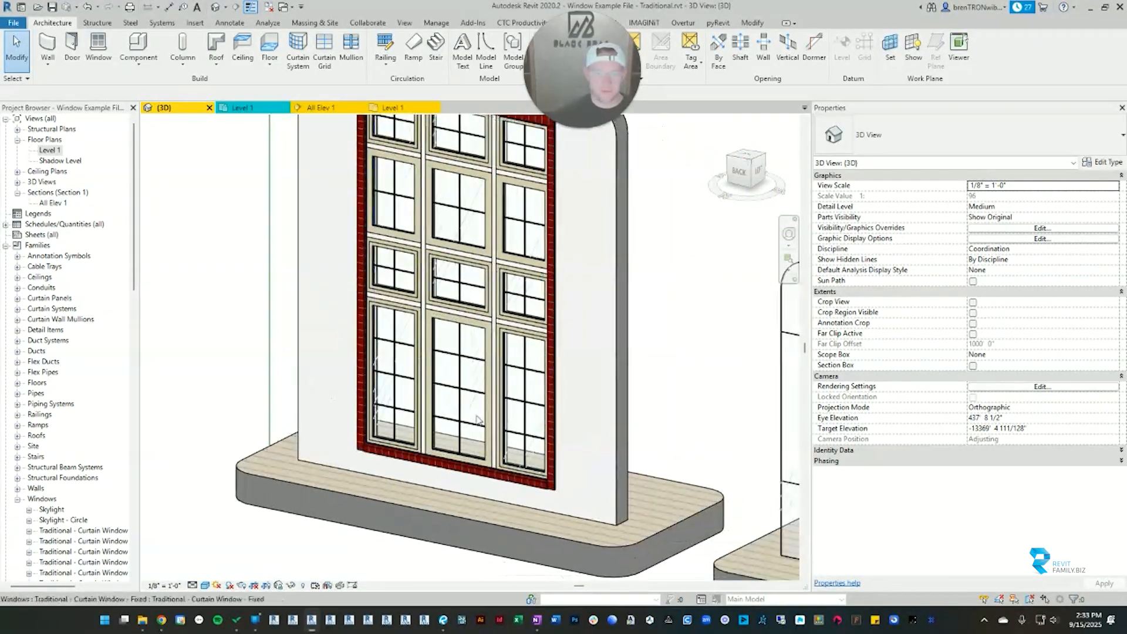
{"action": "scroll", "coordinate": [669, 383], "scroll_direction": "down", "scroll_amount": 3}
{"action": "middle_click_drag", "start_coordinate": [709, 322], "coordinate": [667, 377]}
{"action": "scroll", "coordinate": [667, 378], "scroll_direction": "down", "scroll_amount": 2}
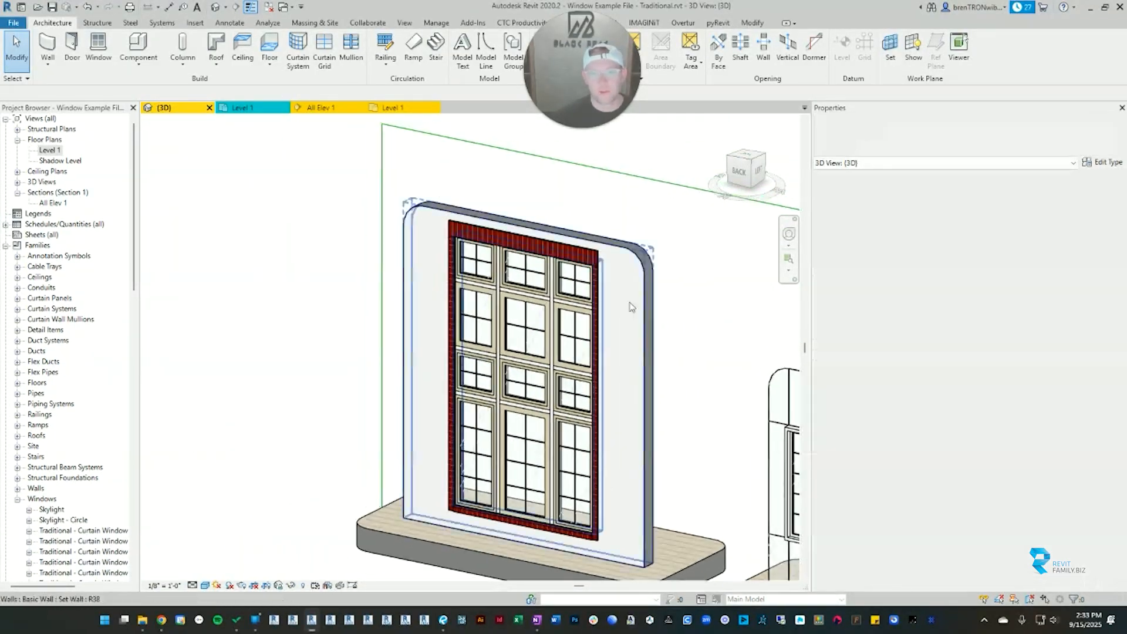
{"action": "scroll", "coordinate": [470, 222], "scroll_direction": "up", "scroll_amount": 5}
{"action": "scroll", "coordinate": [470, 221], "scroll_direction": "down", "scroll_amount": 4}
{"action": "scroll", "coordinate": [369, 164], "scroll_direction": "up", "scroll_amount": 1}
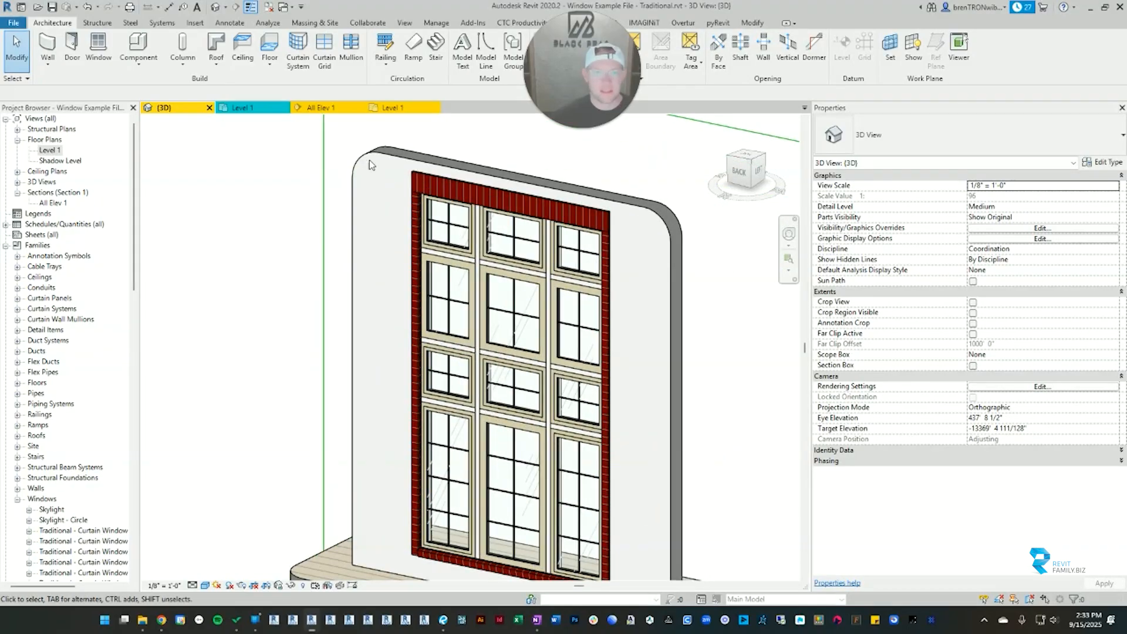
{"action": "scroll", "coordinate": [503, 327], "scroll_direction": "up", "scroll_amount": 3}
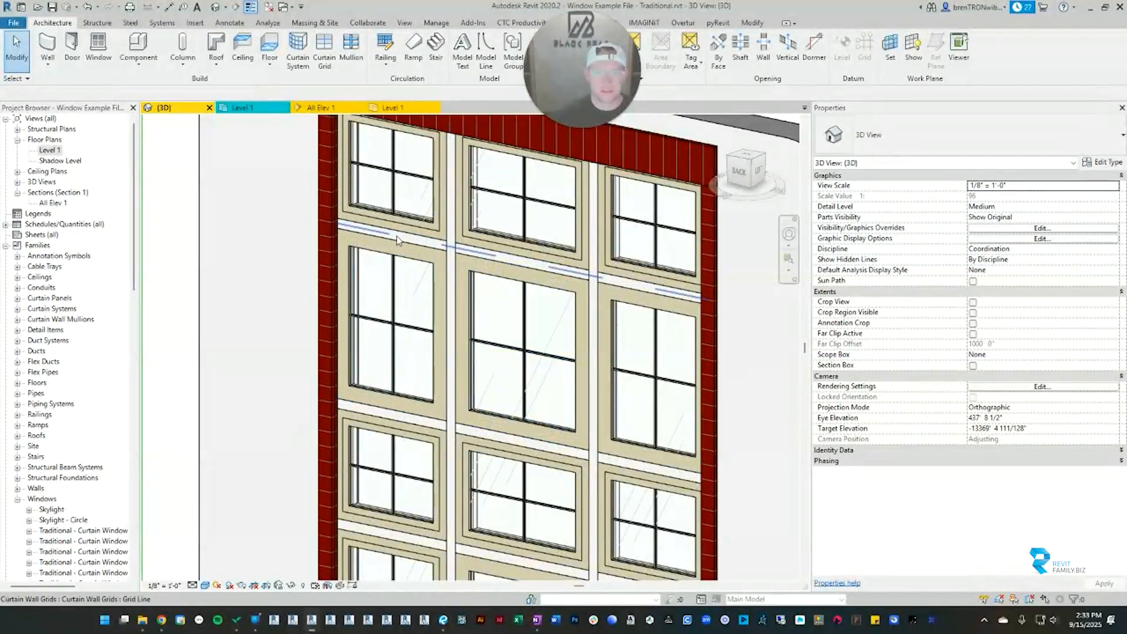
{"action": "scroll", "coordinate": [503, 327], "scroll_direction": "down", "scroll_amount": 3}
{"action": "middle_click_drag", "start_coordinate": [503, 353], "coordinate": [332, 339], "text": "shift"}
{"action": "scroll", "coordinate": [493, 361], "scroll_direction": "down", "scroll_amount": 2}
{"action": "middle_click_drag", "start_coordinate": [499, 375], "coordinate": [643, 310], "text": "shift"}
{"action": "middle_click_drag", "start_coordinate": [517, 313], "coordinate": [362, 279], "text": "shift"}
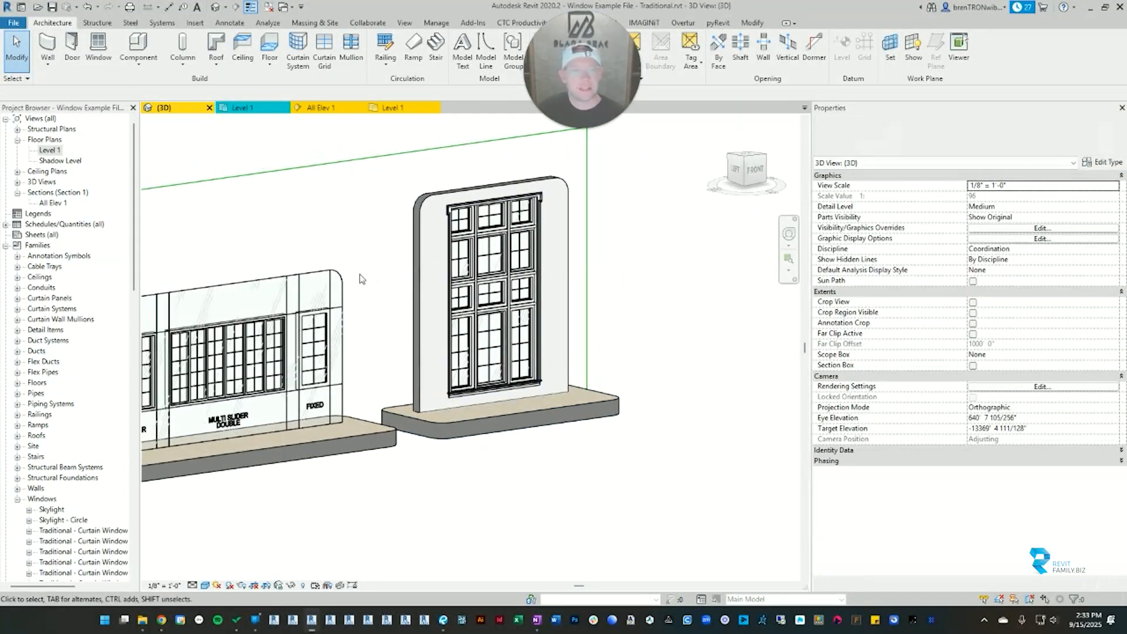
Step: Open the All Elev 1 section and inspect the trimmed curtain wall window in elevation
{"action": "left_click", "coordinate": [320, 108]}
{"action": "scroll", "coordinate": [463, 376], "scroll_direction": "down", "scroll_amount": 3}
{"action": "scroll", "coordinate": [464, 383], "scroll_direction": "up", "scroll_amount": 2}
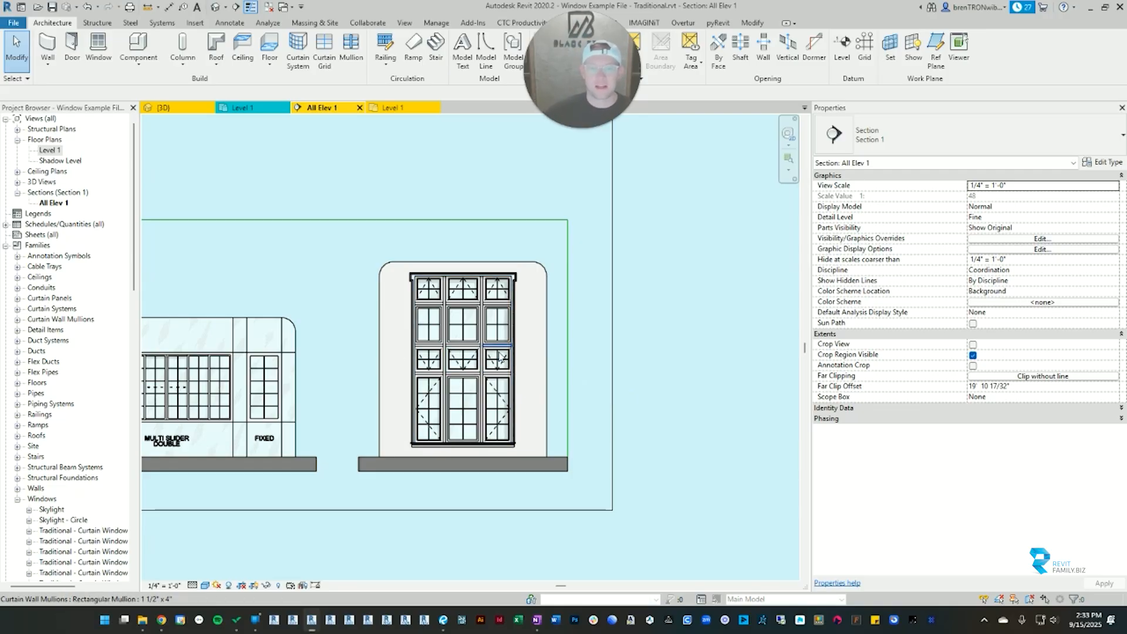
{"action": "scroll", "coordinate": [499, 356], "scroll_direction": "up", "scroll_amount": 5}
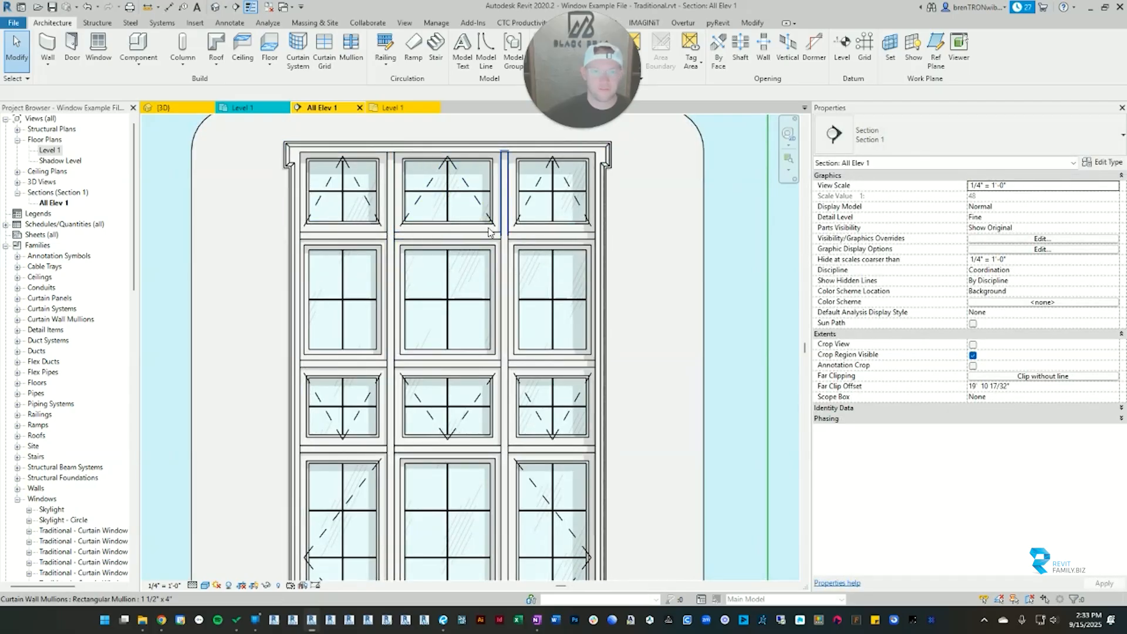
{"action": "scroll", "coordinate": [388, 343], "scroll_direction": "down", "scroll_amount": 3}
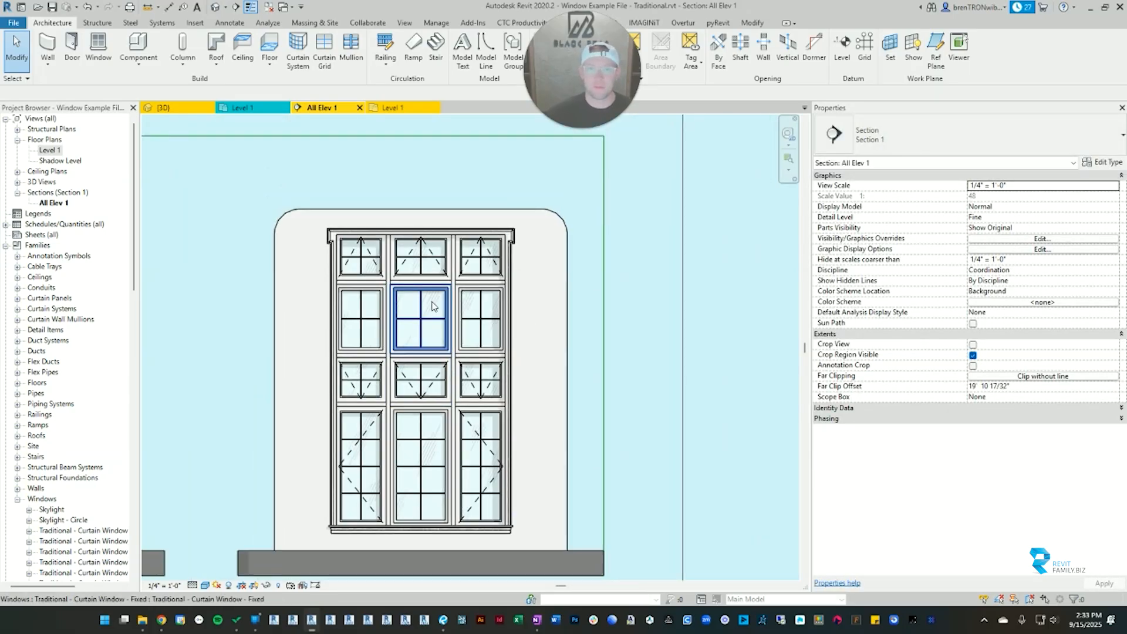
Step: Set the horizontal and vertical grilles to 3 each on the left fixed window in the second row from the top
{"action": "left_click", "coordinate": [366, 329]}
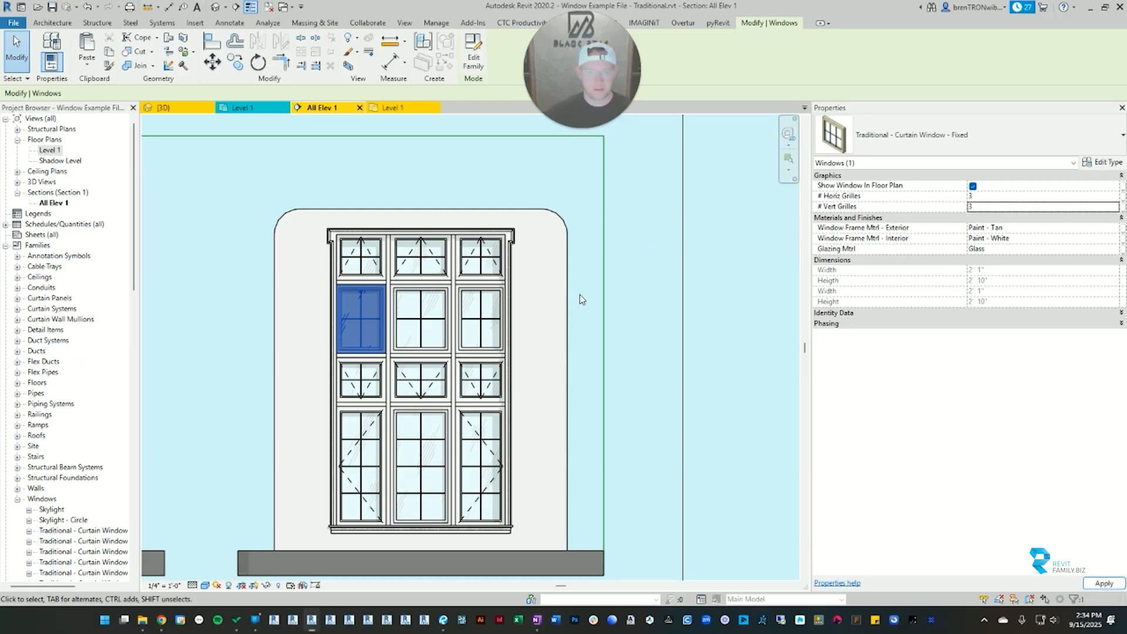
{"action": "left_click", "coordinate": [584, 300]}
{"action": "scroll", "coordinate": [368, 327], "scroll_direction": "up", "scroll_amount": 2}
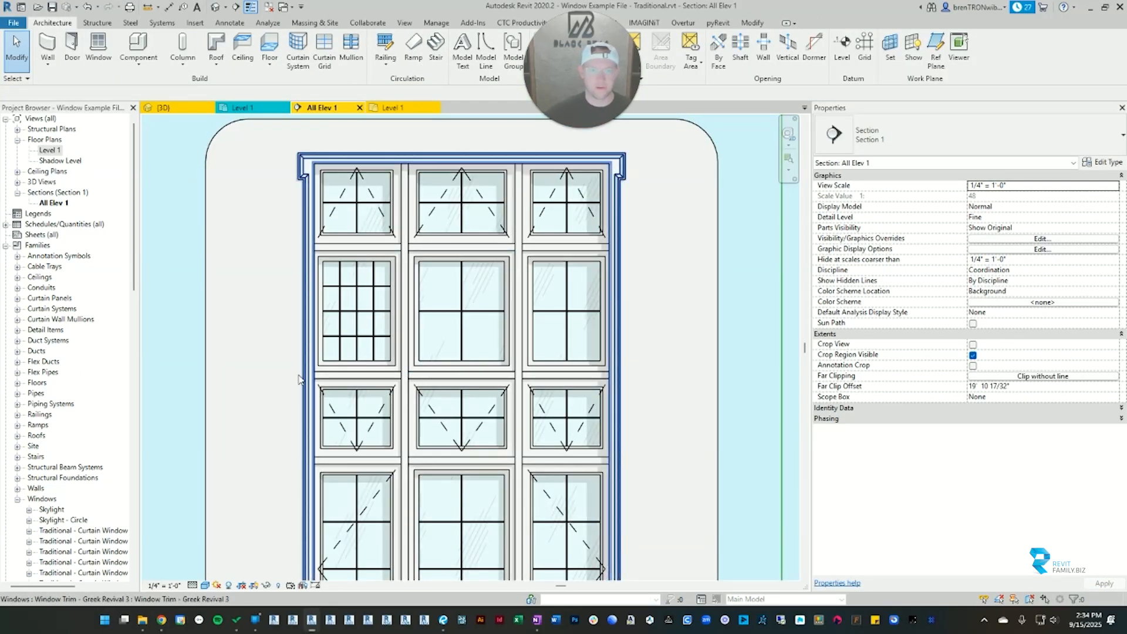
{"action": "scroll", "coordinate": [372, 281], "scroll_direction": "down", "scroll_amount": 2}
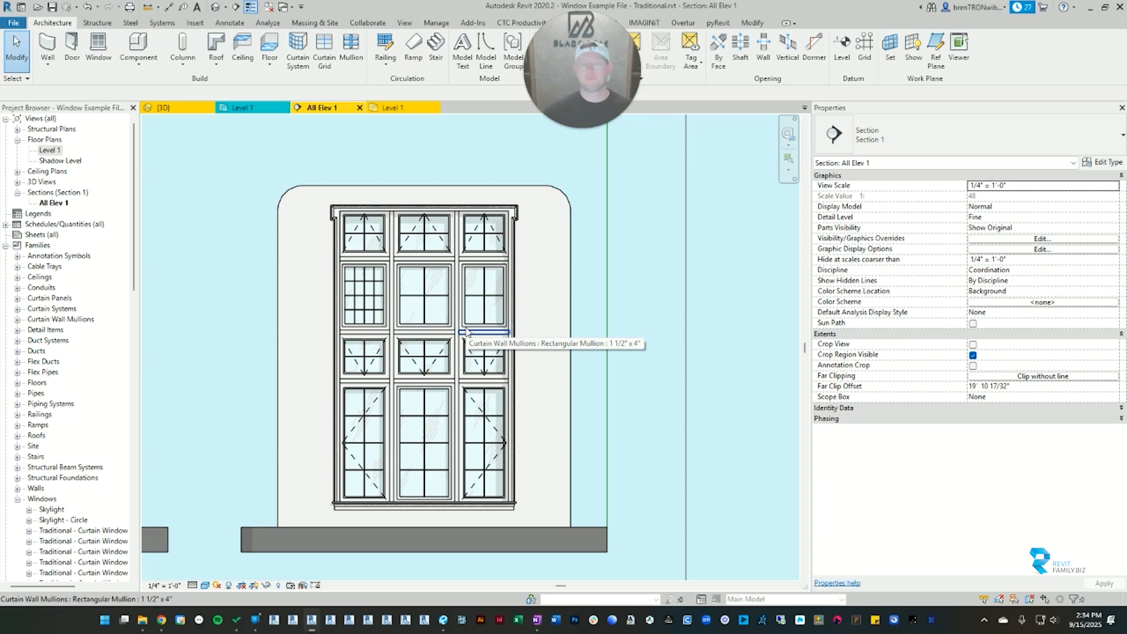
{"action": "scroll", "coordinate": [384, 330], "scroll_direction": "down", "scroll_amount": 1}
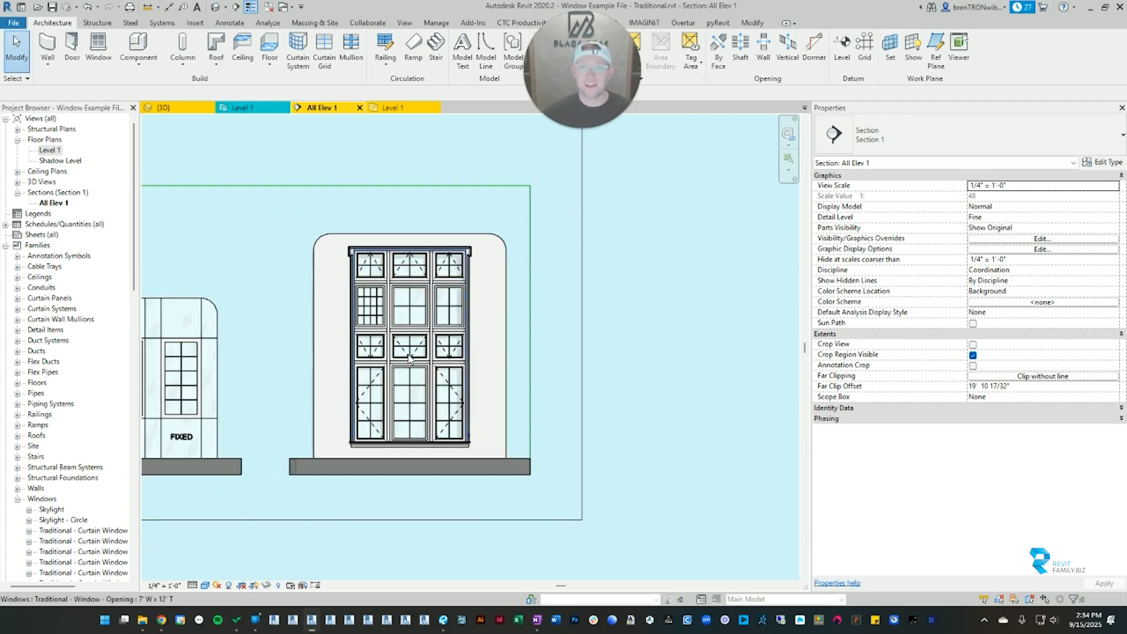
Step: Return to the 3D view and orbit to examine the trimmed window beside the curtain wall samples
{"action": "left_click", "coordinate": [583, 283]}
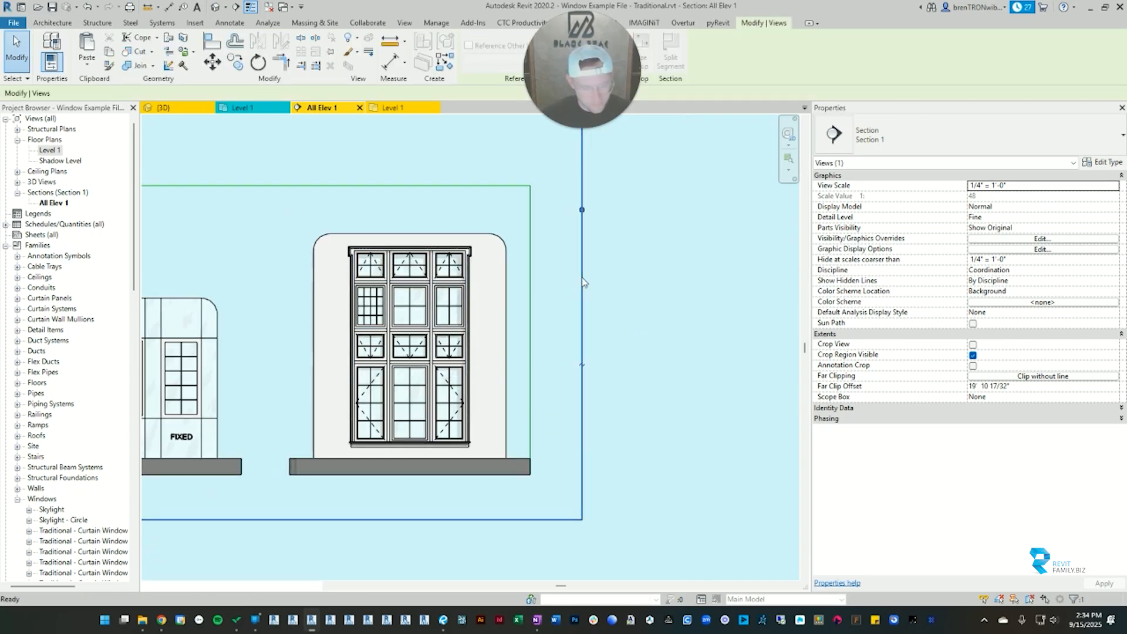
{"action": "key", "text": "ctrl+Tab"}
{"action": "middle_click_drag", "start_coordinate": [584, 318], "coordinate": [531, 334], "text": "shift"}
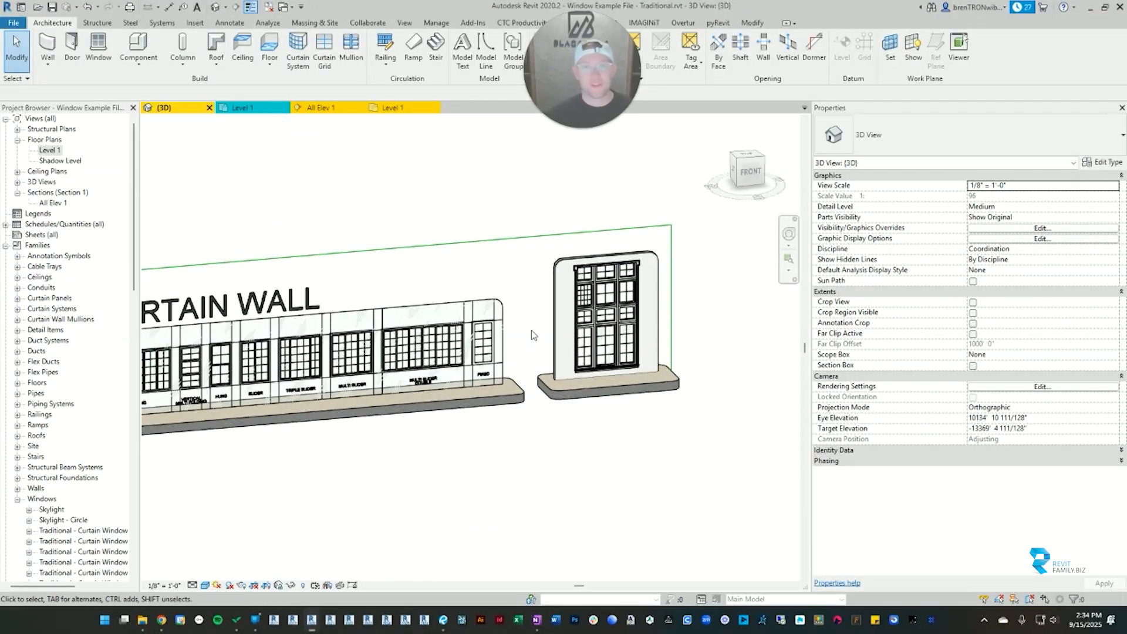